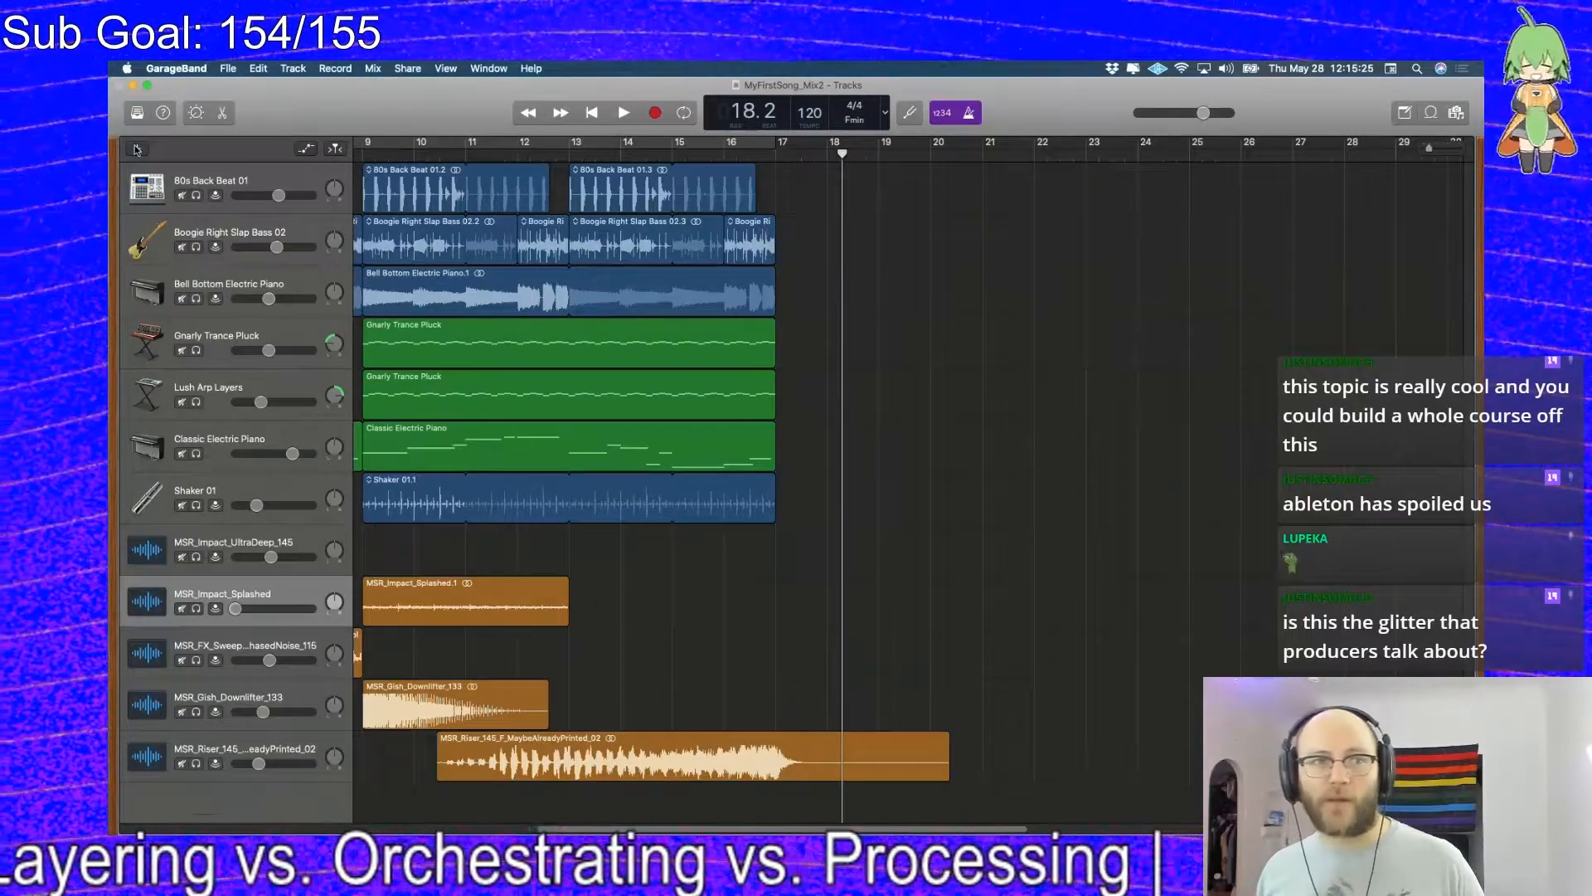
{"action": "left_click", "coordinate": [1001, 341]}
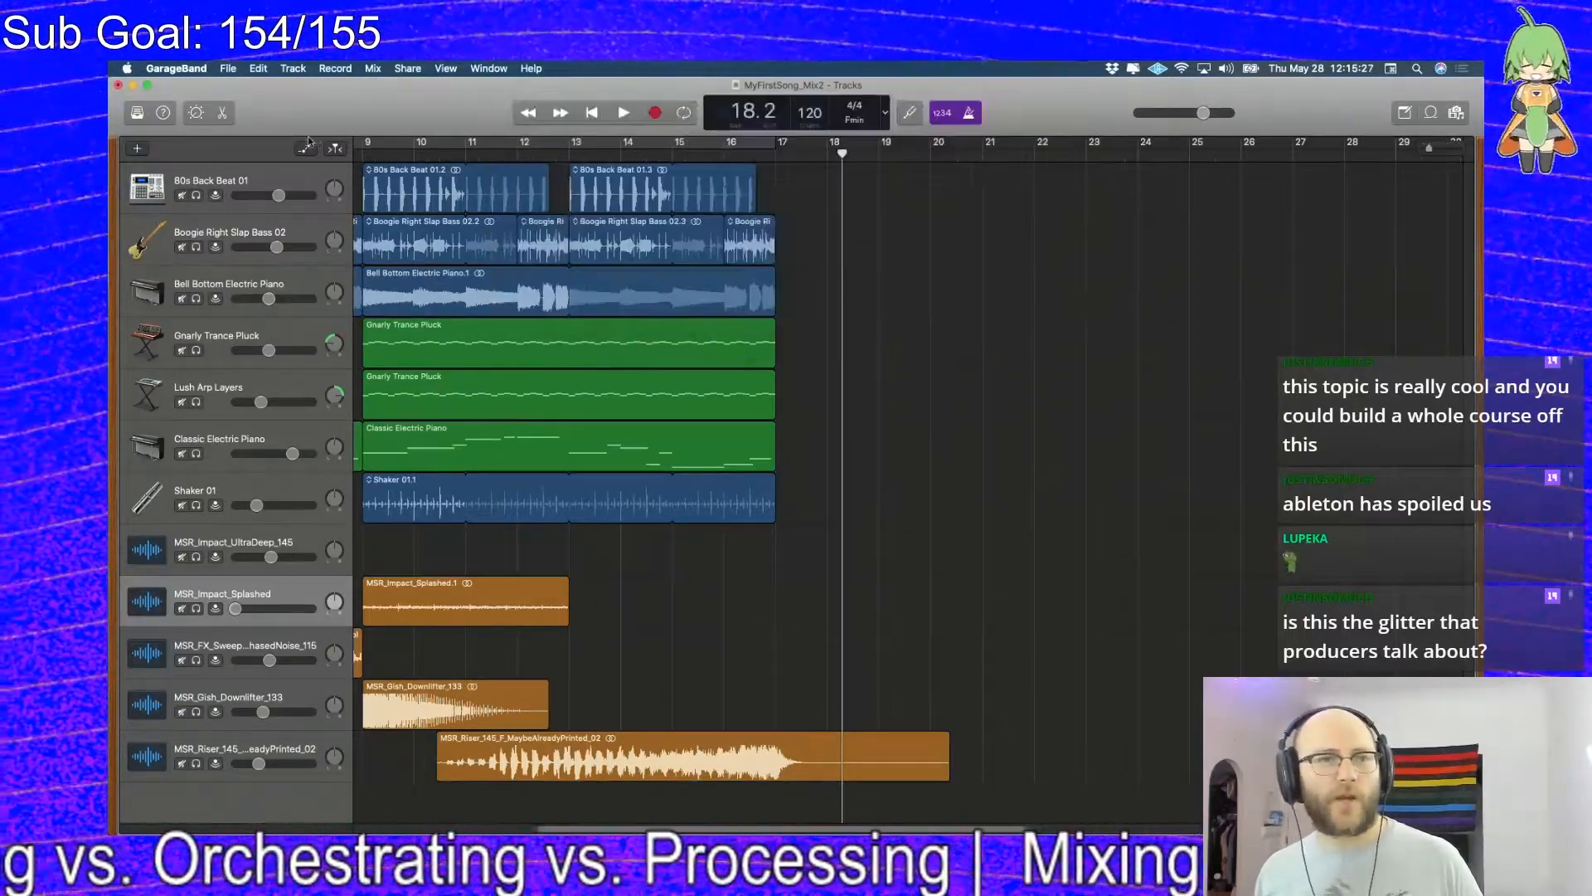
{"action": "left_click", "coordinate": [446, 68]}
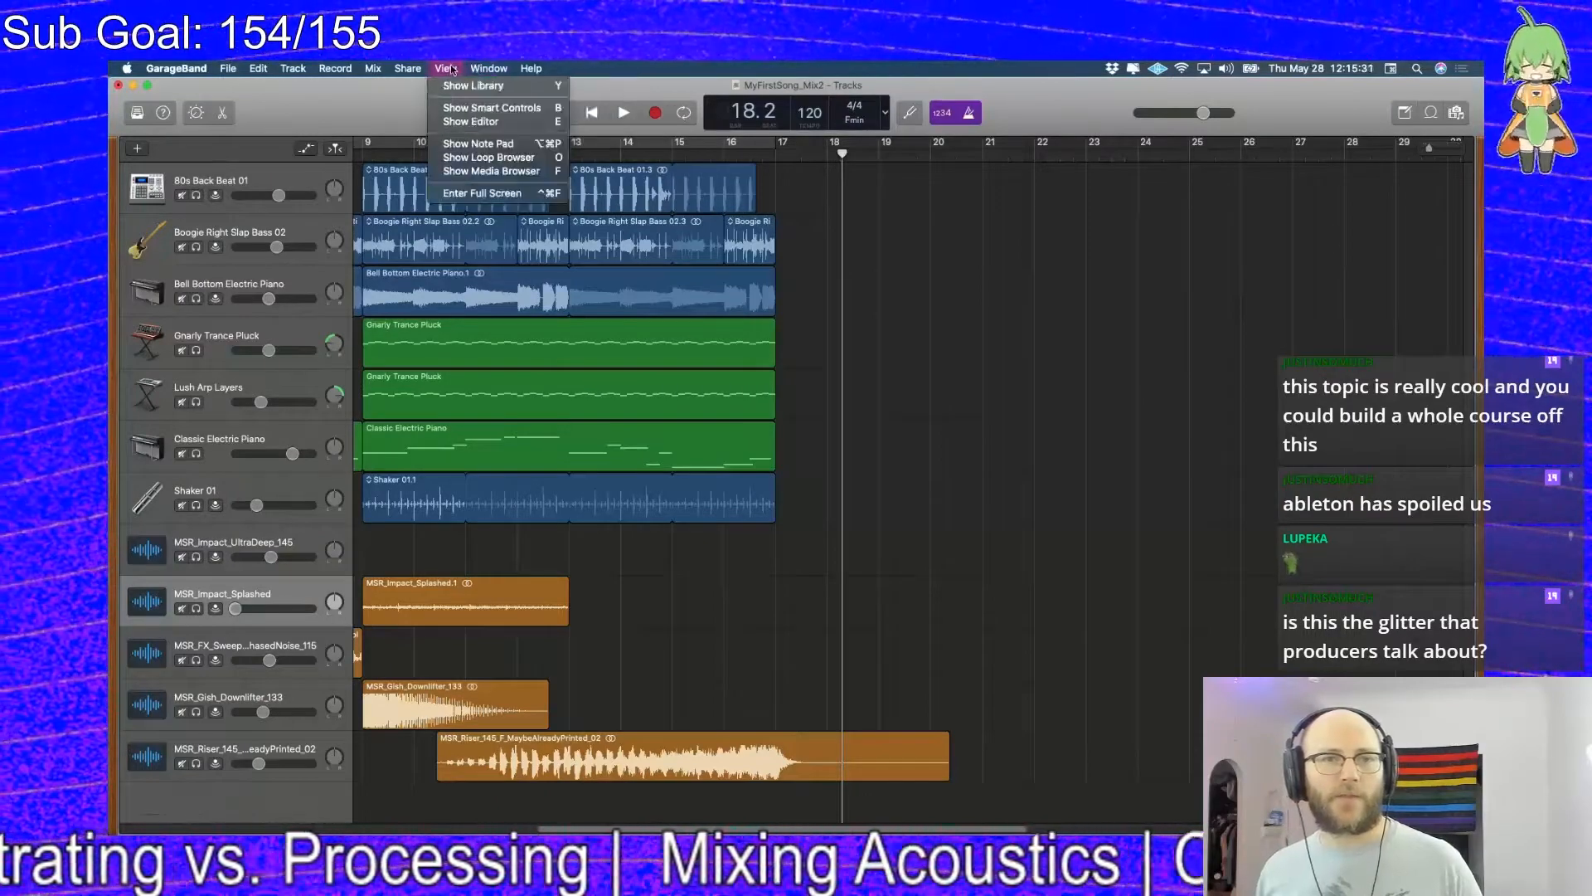
{"action": "mouse_move", "coordinate": [379, 69]}
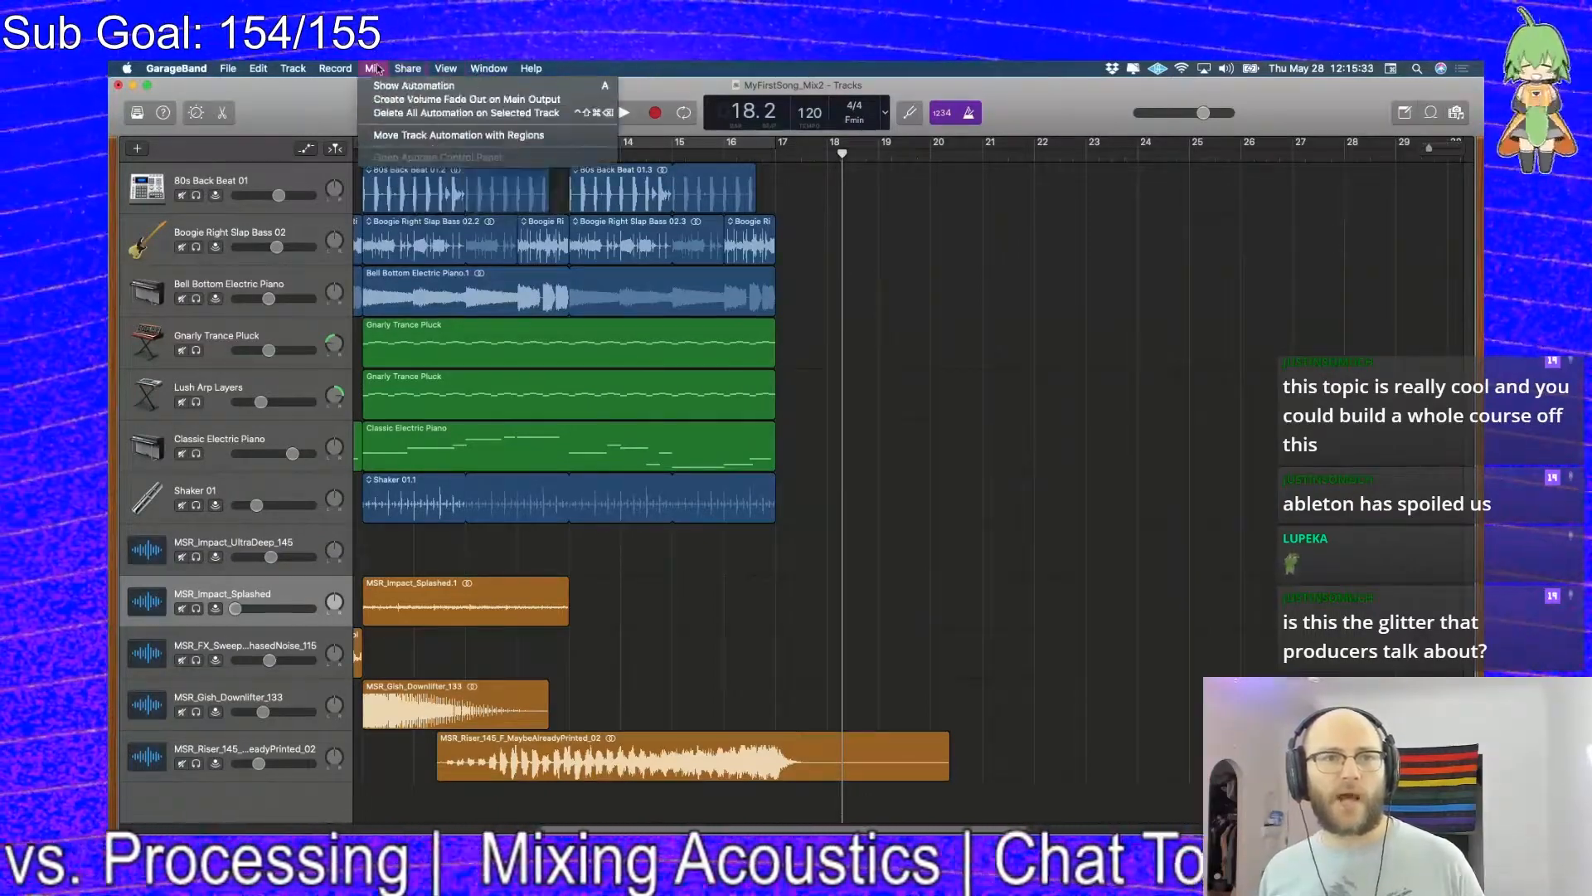
{"action": "mouse_move", "coordinate": [272, 66]}
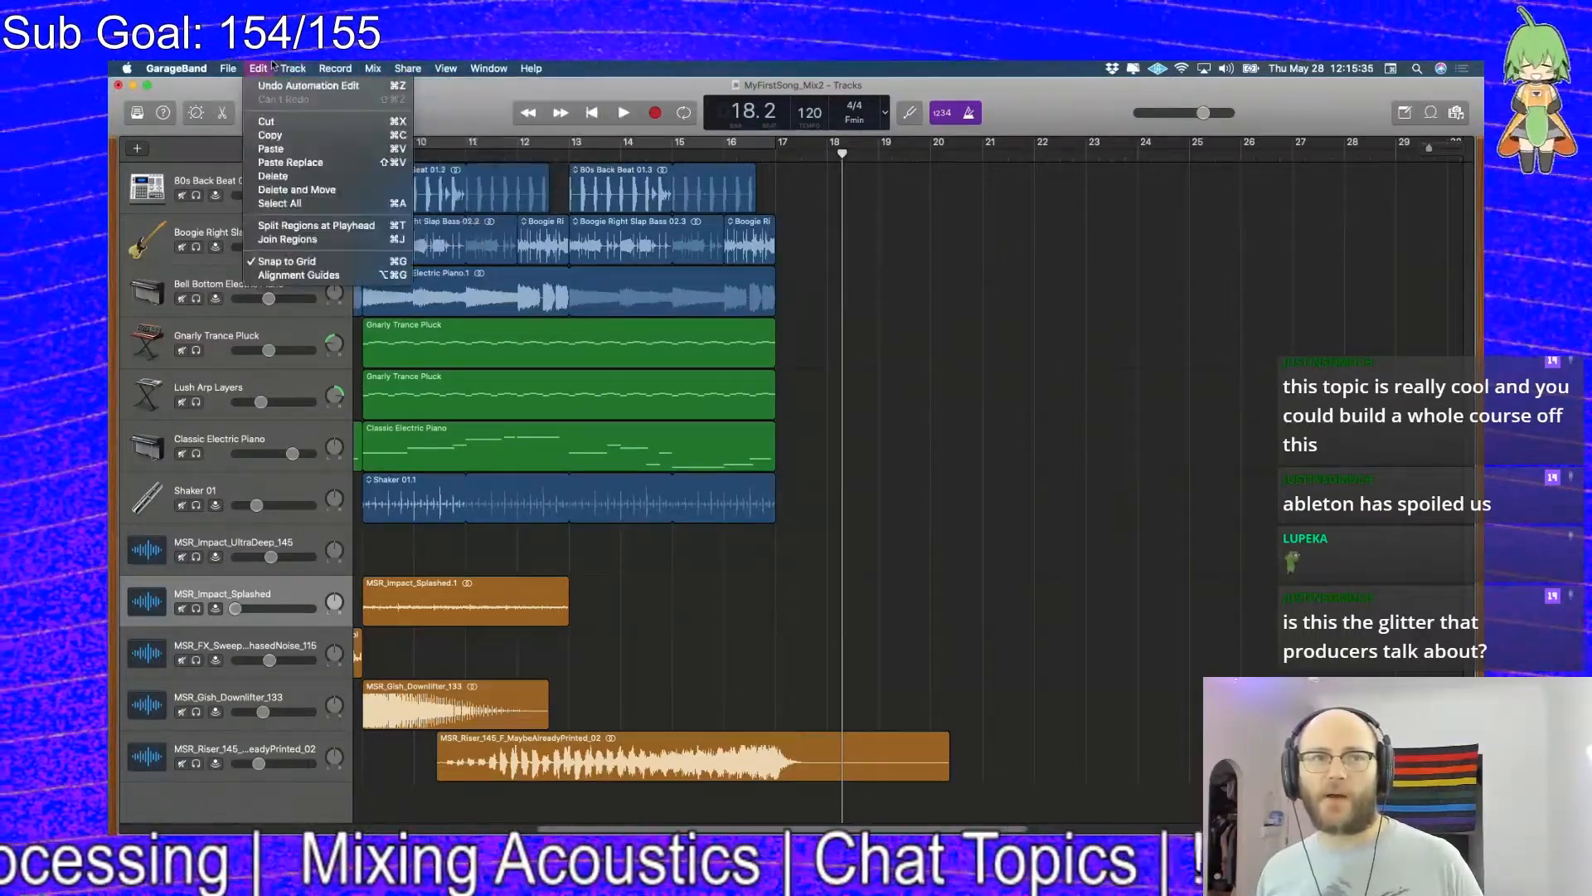
{"action": "left_click", "coordinate": [273, 65]}
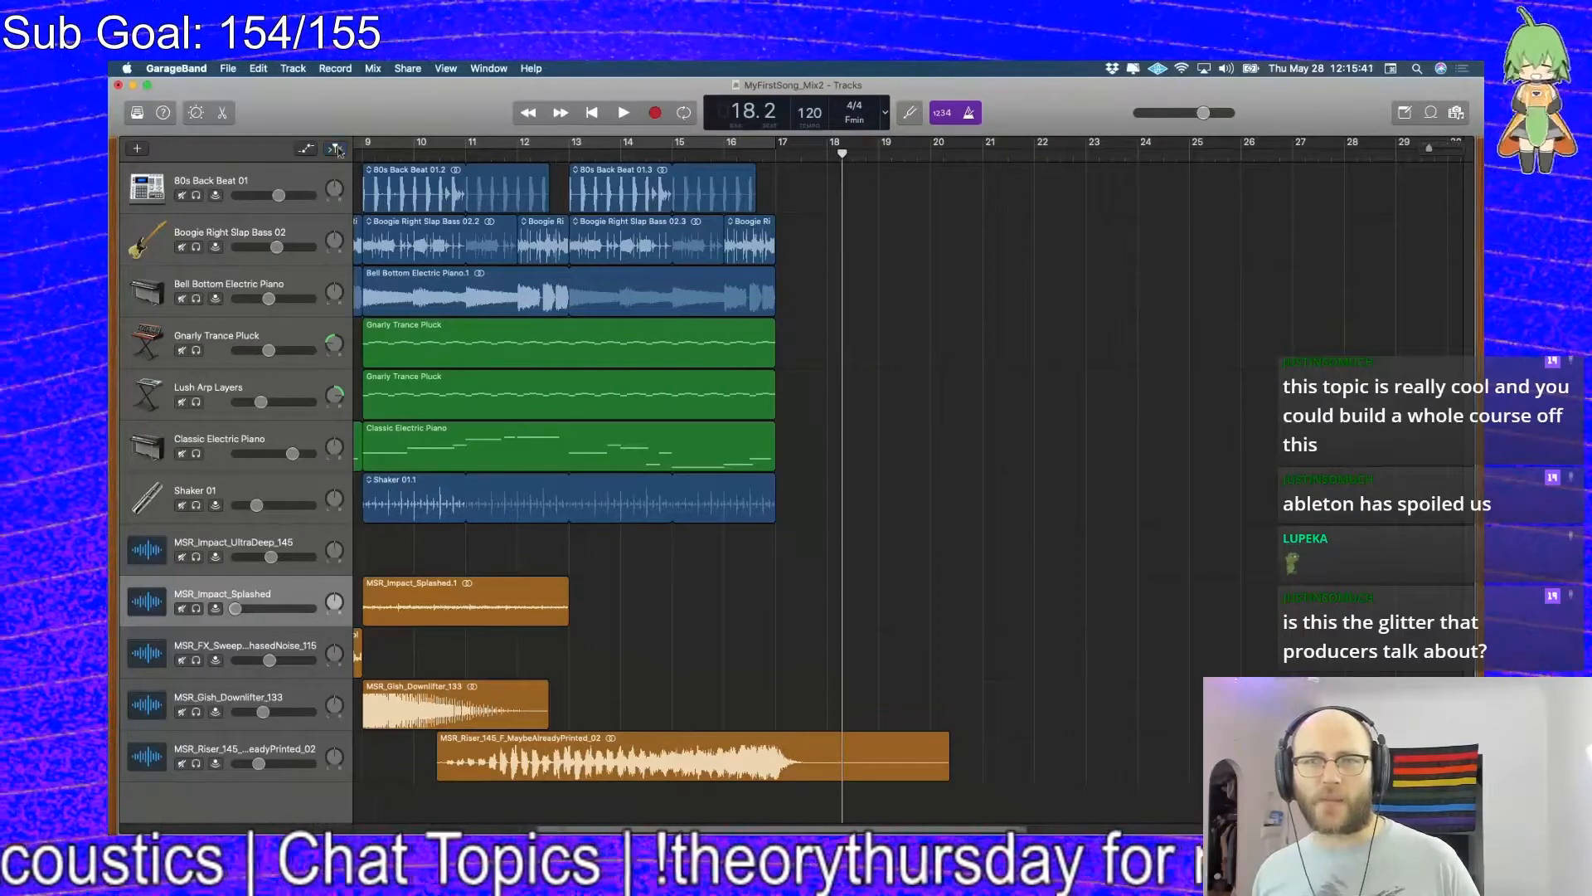
Place the playhead at bar 17 and add a software instrument track at the top of the track list
{"action": "left_click", "coordinate": [773, 153]}
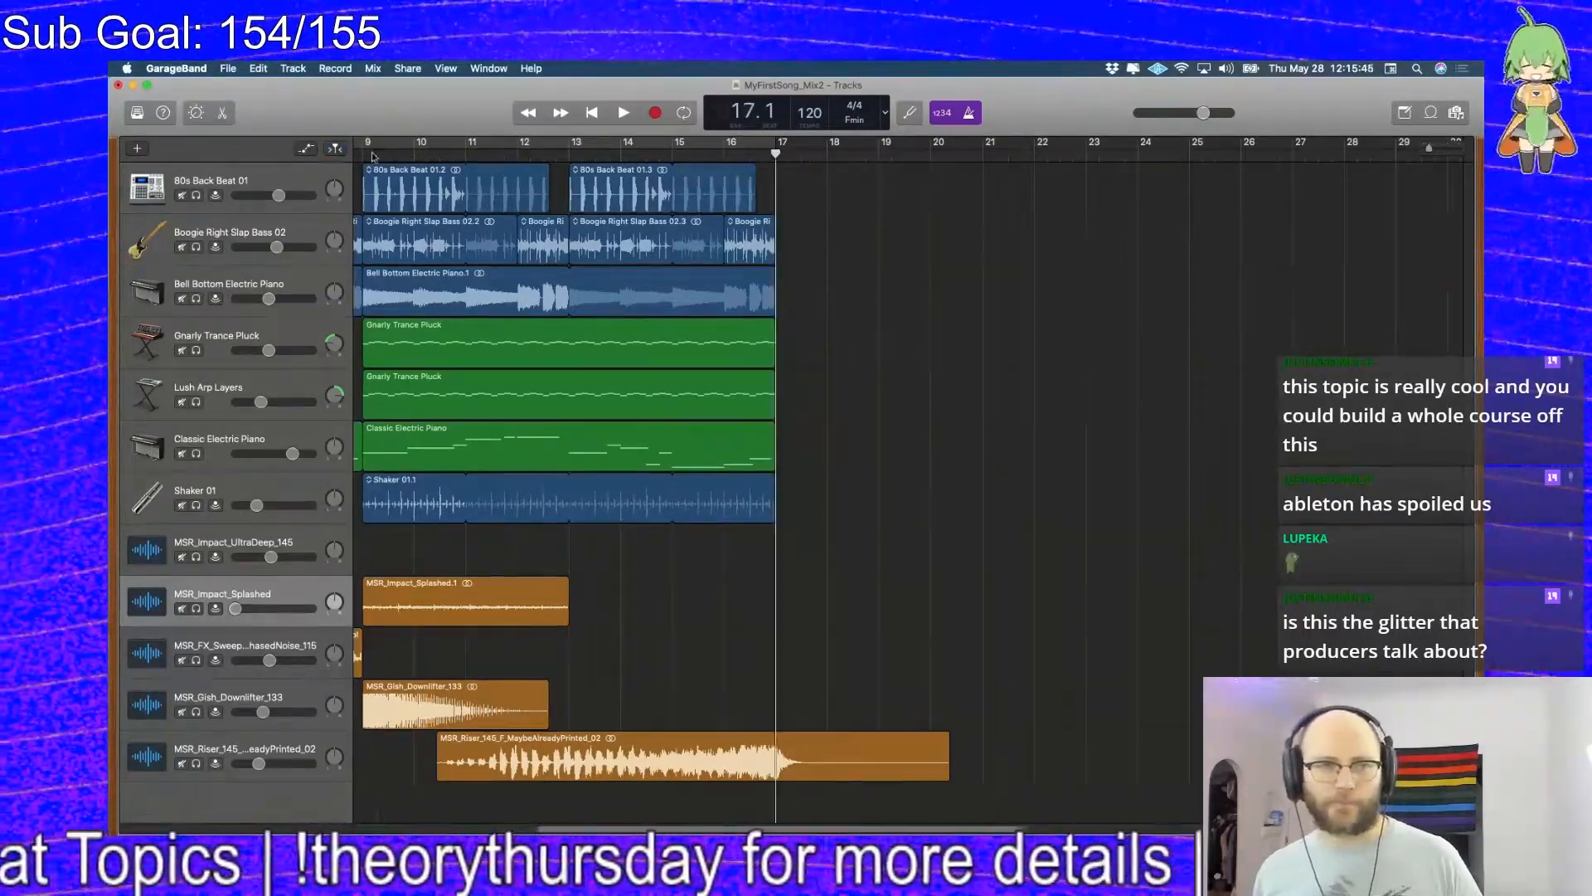
{"action": "left_click", "coordinate": [132, 149]}
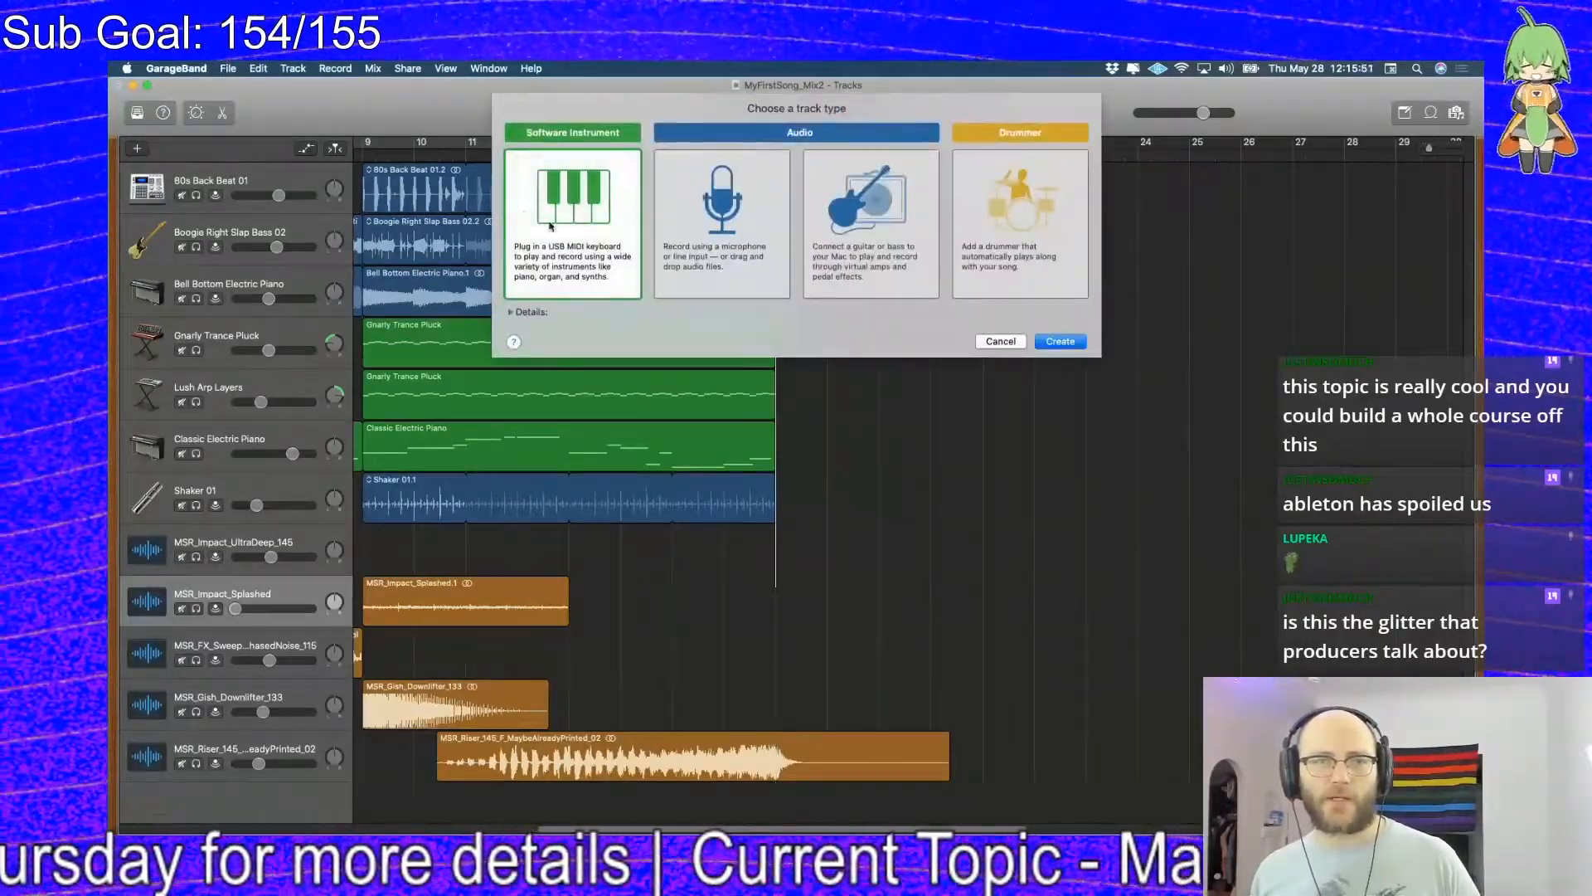
{"action": "double_click", "coordinate": [547, 224]}
{"action": "left_click_drag", "start_coordinate": [544, 489], "coordinate": [514, 179]}
Rename the new top track as STRUCTURE
{"action": "double_click", "coordinate": [514, 176]}
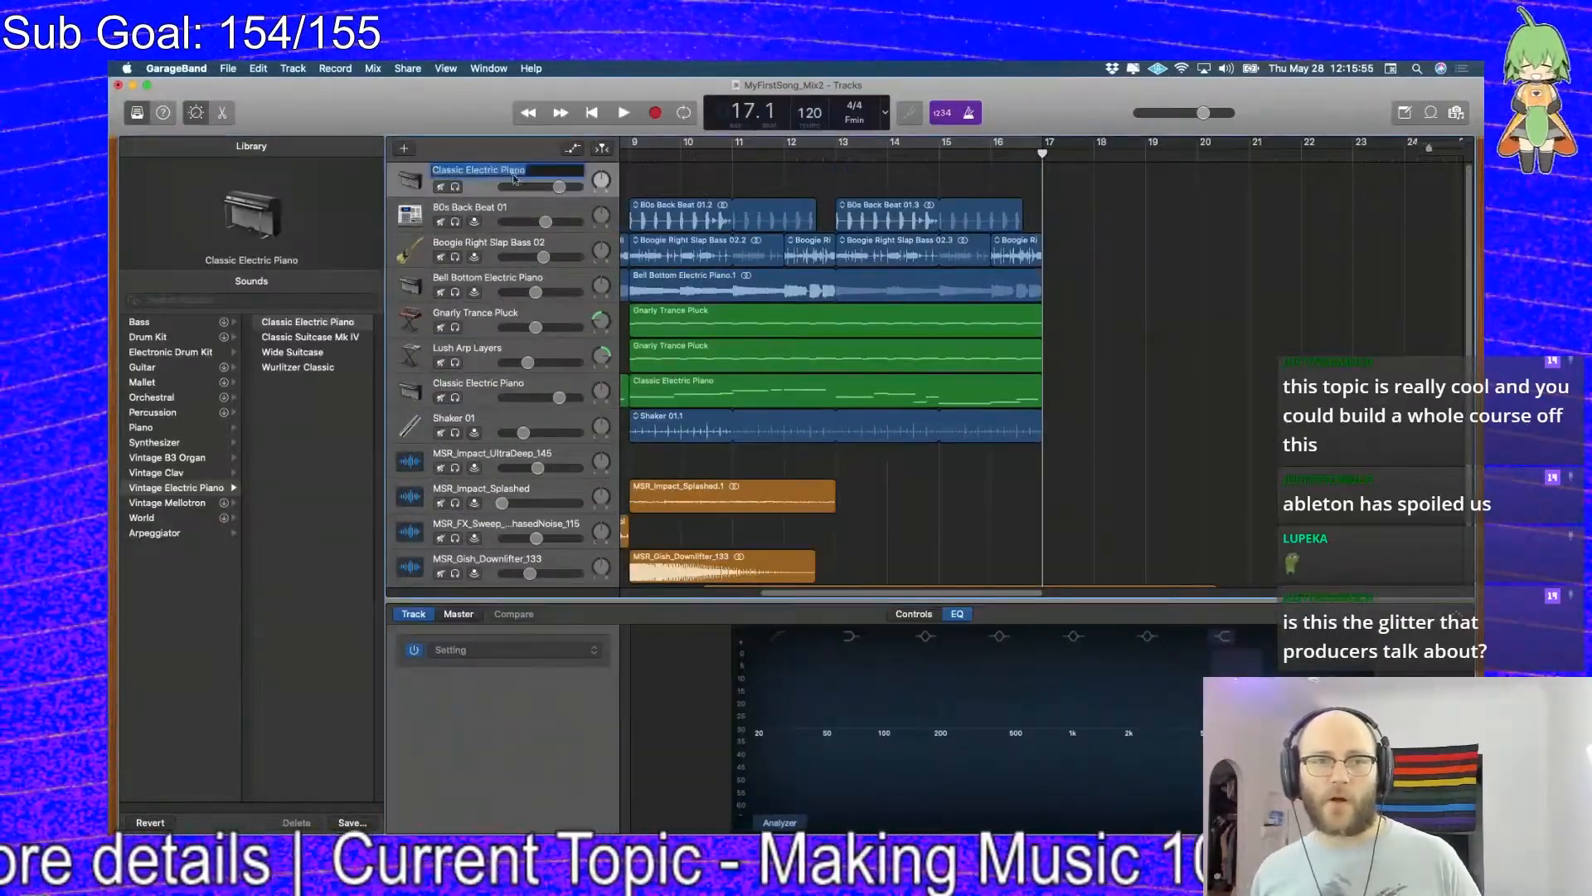
{"action": "type", "text": "STRUCTURE"}
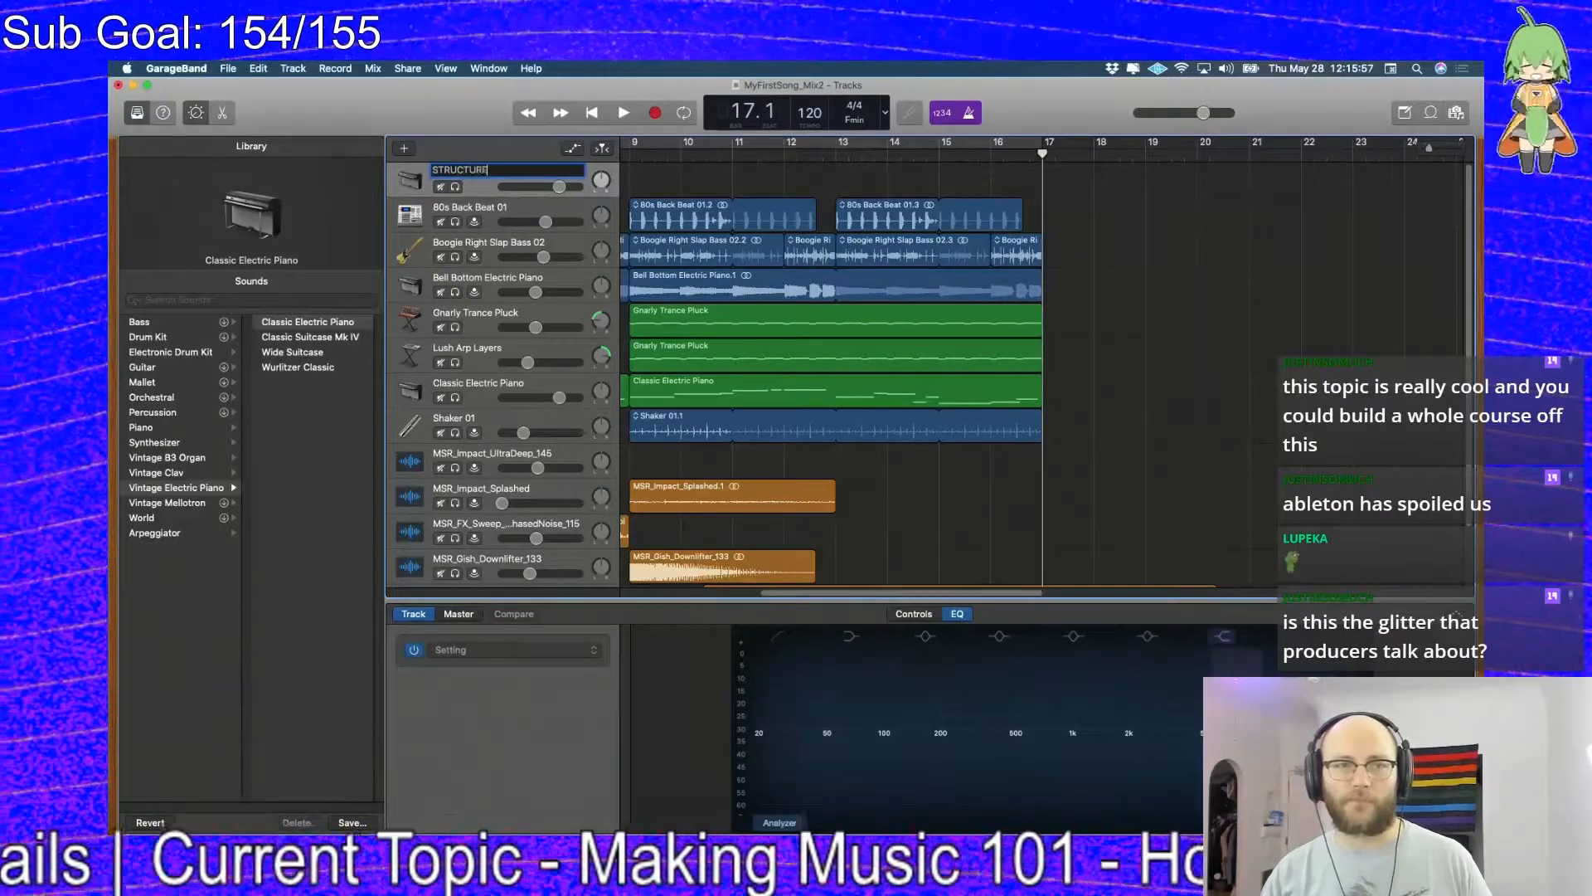
{"action": "key", "text": "Return"}
Create an empty MIDI region at bar 1 on the STRUCTURE track and extend it to 8 bars
{"action": "left_click_drag", "start_coordinate": [907, 594], "coordinate": [663, 594]}
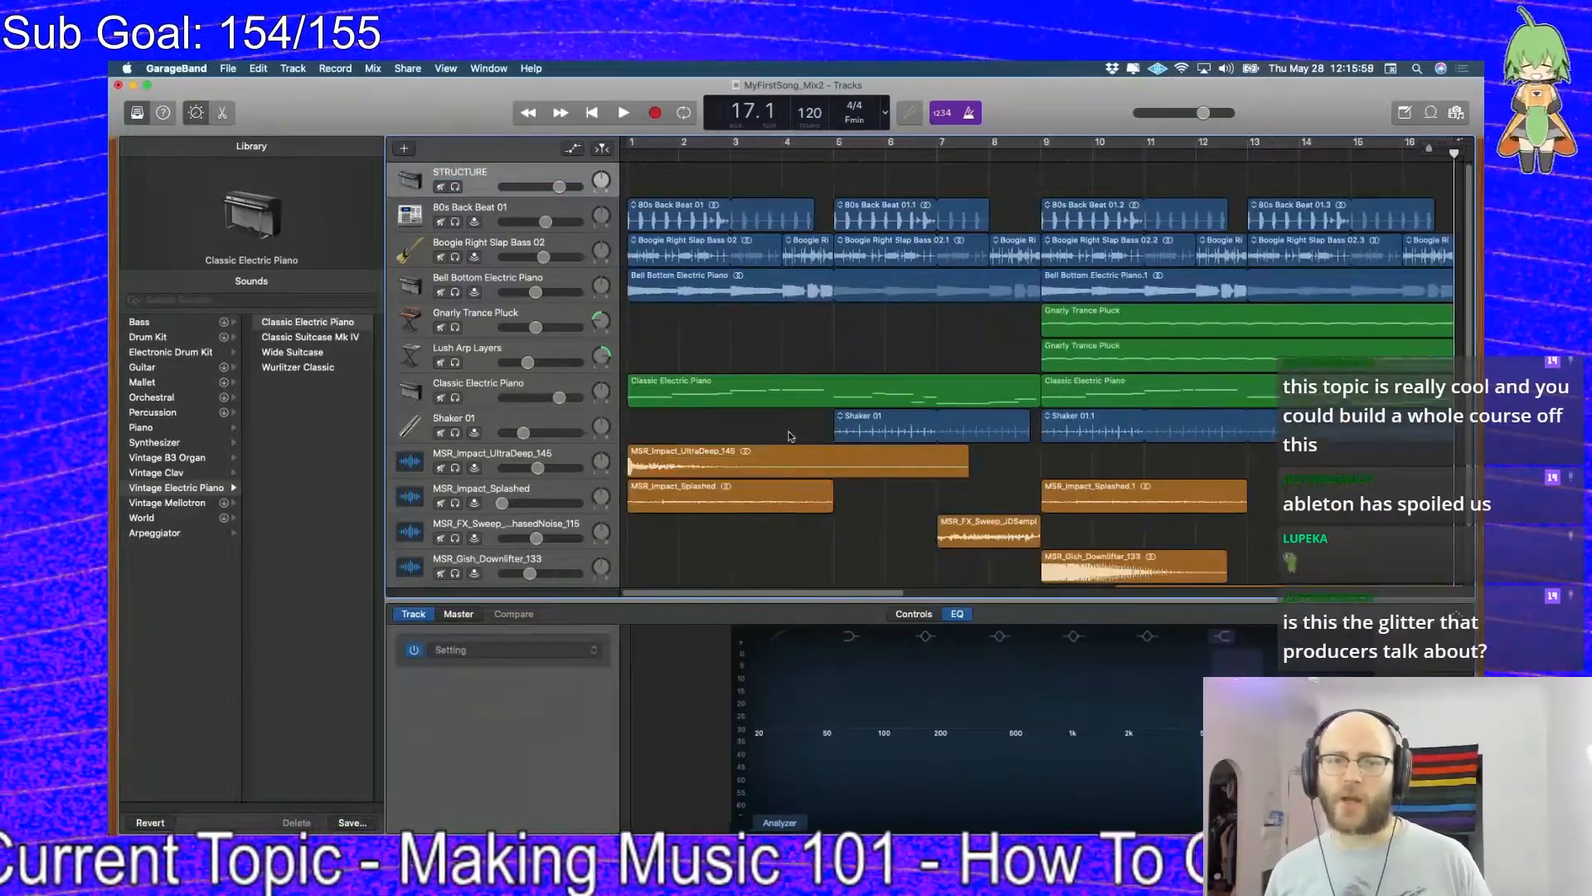
{"action": "scroll", "coordinate": [786, 431], "scroll_direction": "down", "scroll_amount": 5}
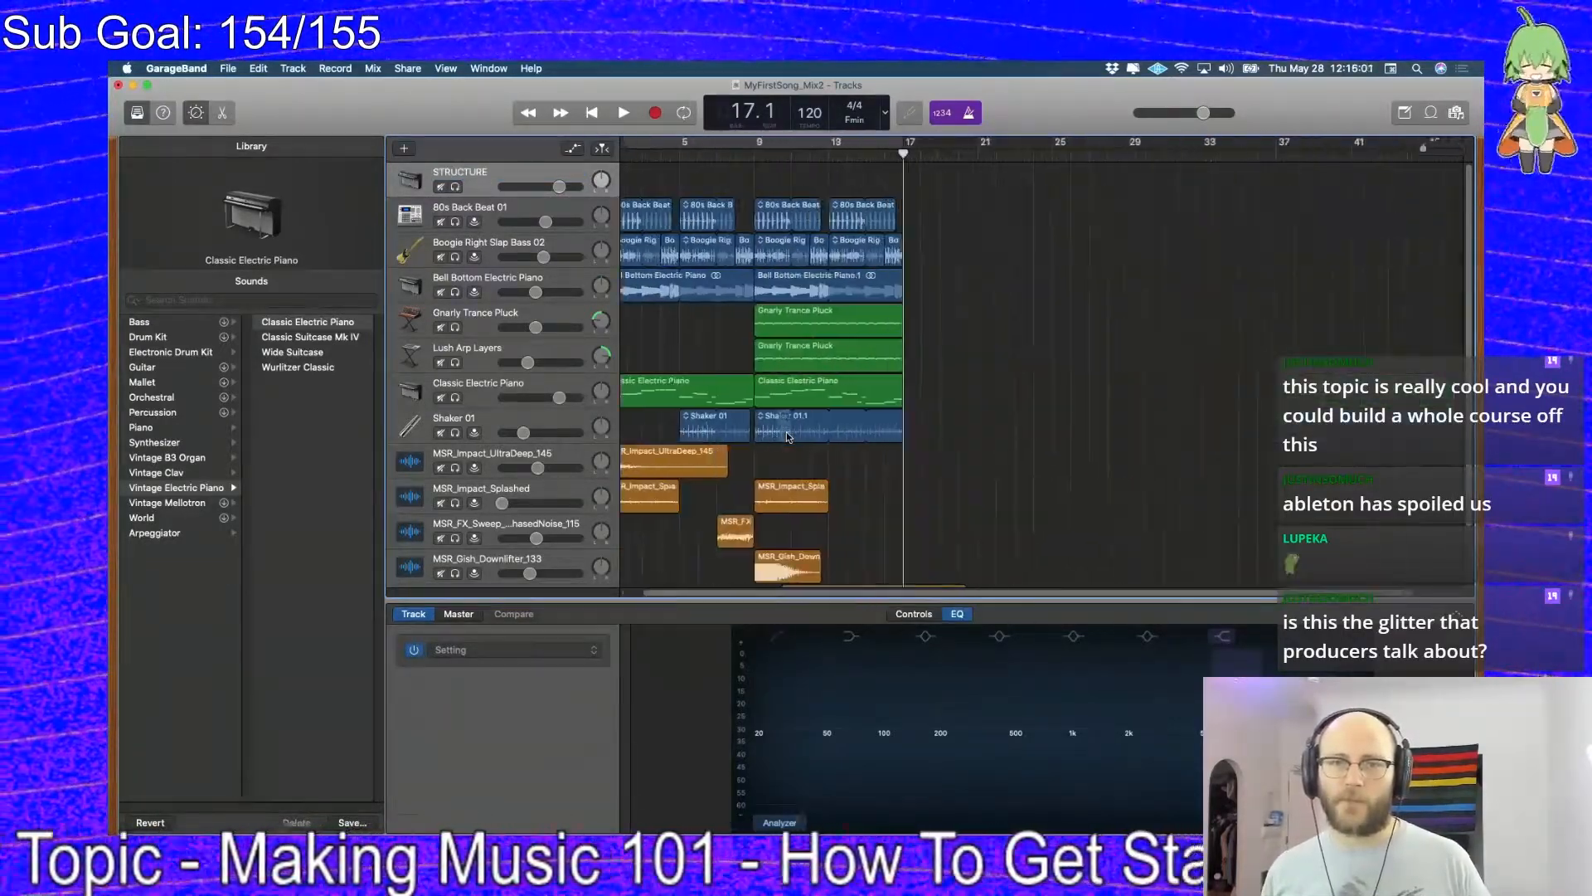
{"action": "left_click_drag", "start_coordinate": [728, 596], "coordinate": [705, 596]}
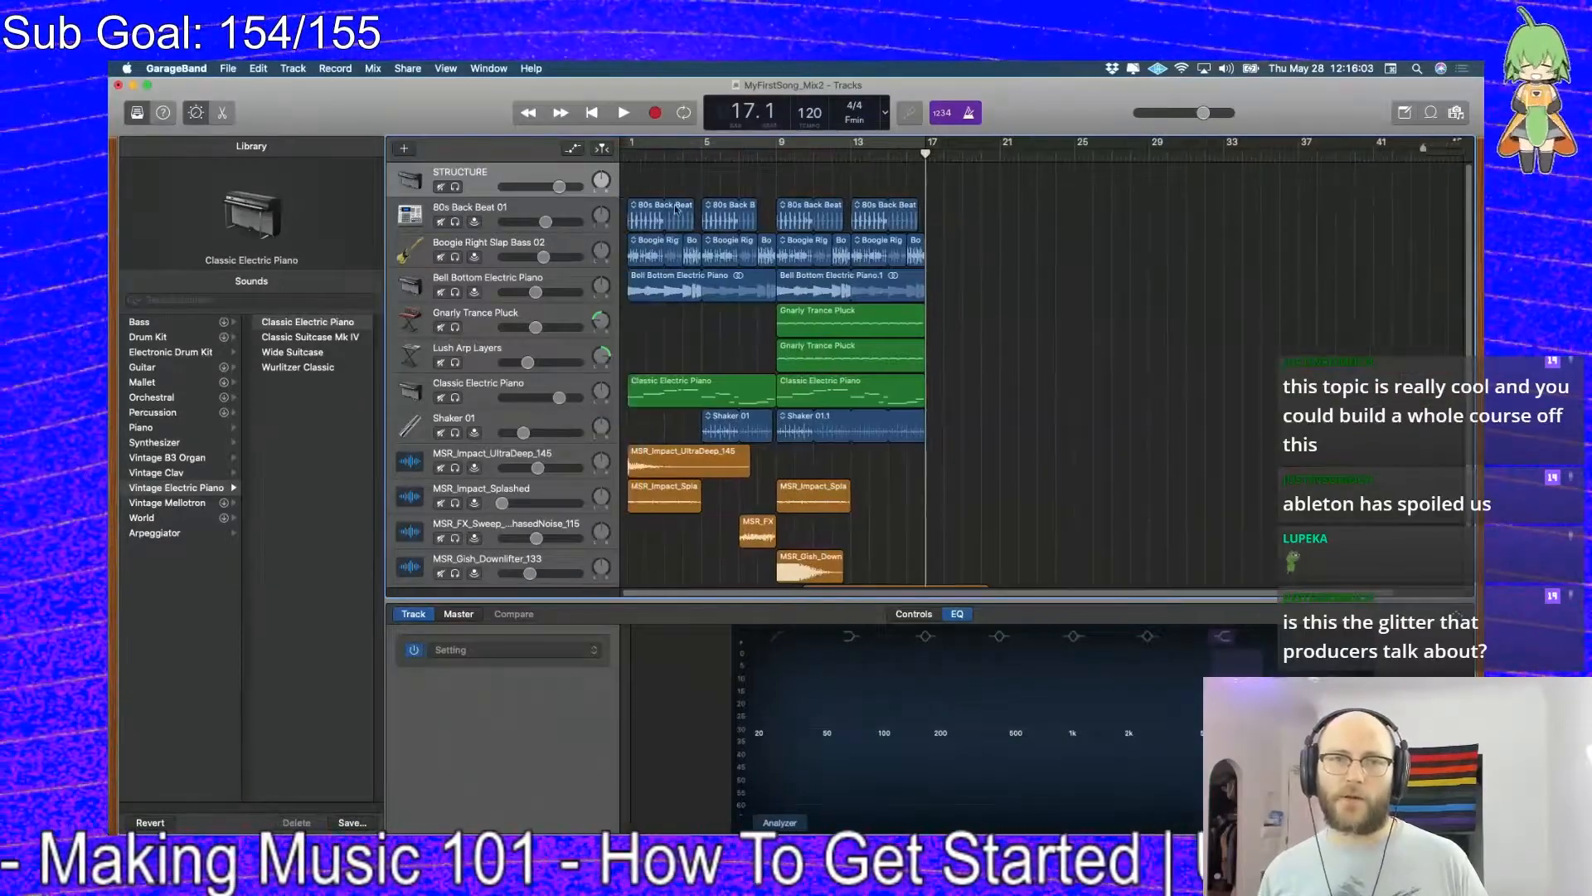
{"action": "right_click", "coordinate": [672, 184]}
{"action": "left_click", "coordinate": [693, 188]}
{"action": "left_click_drag", "start_coordinate": [644, 186], "coordinate": [776, 186]}
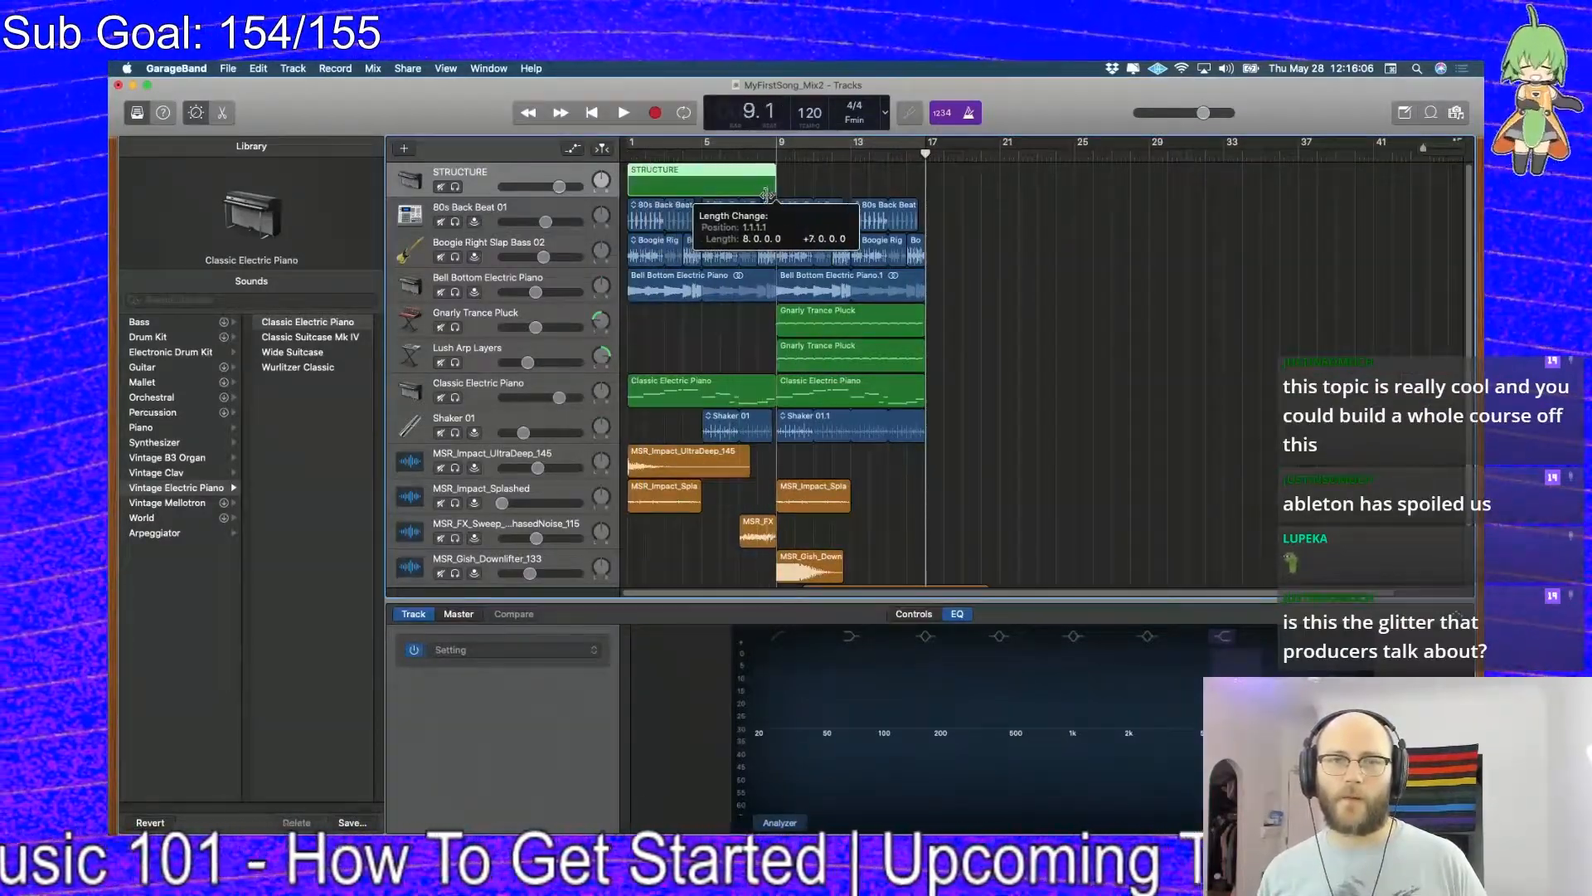
Rename the region on the STRUCTURE track as INTRO PART A
{"action": "double_click", "coordinate": [671, 181]}
{"action": "right_click", "coordinate": [660, 176]}
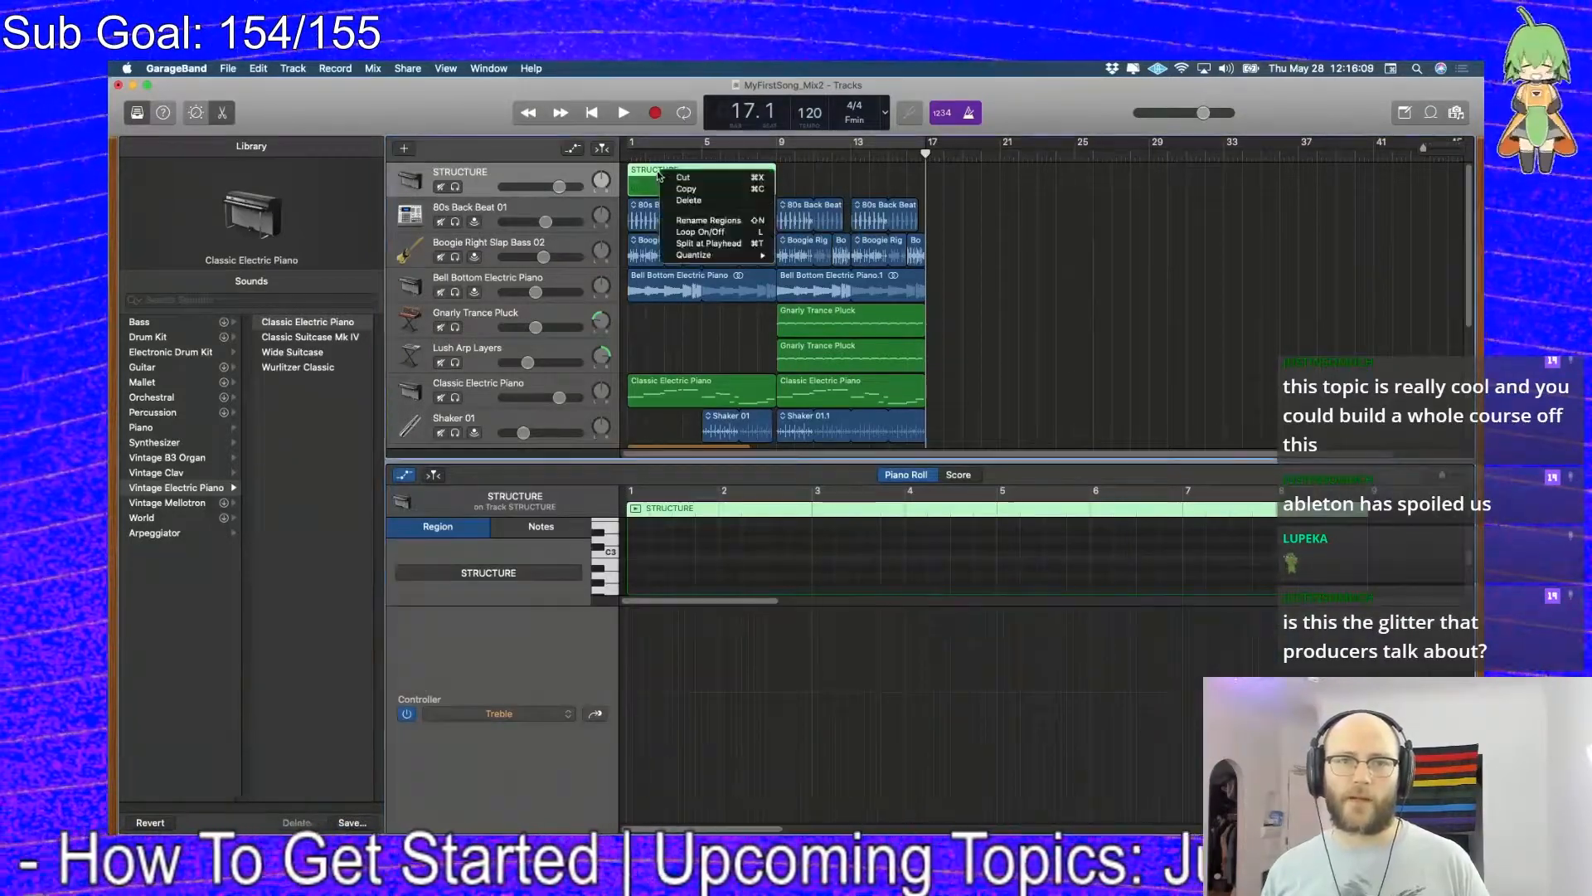
{"action": "left_click", "coordinate": [706, 221]}
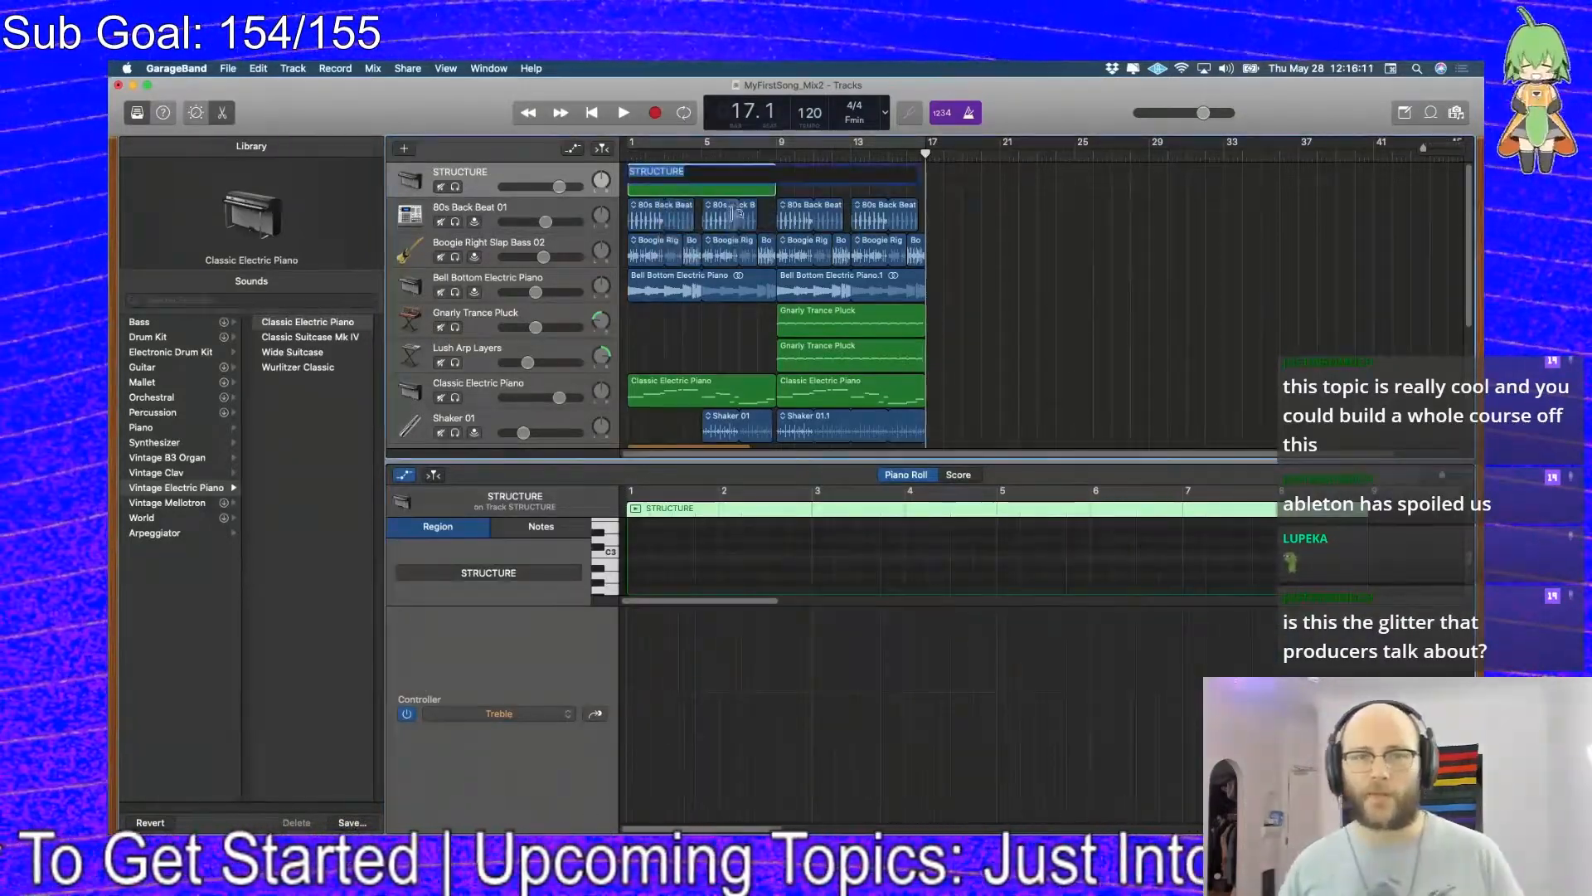
{"action": "type", "text": "INTRO PART A"}
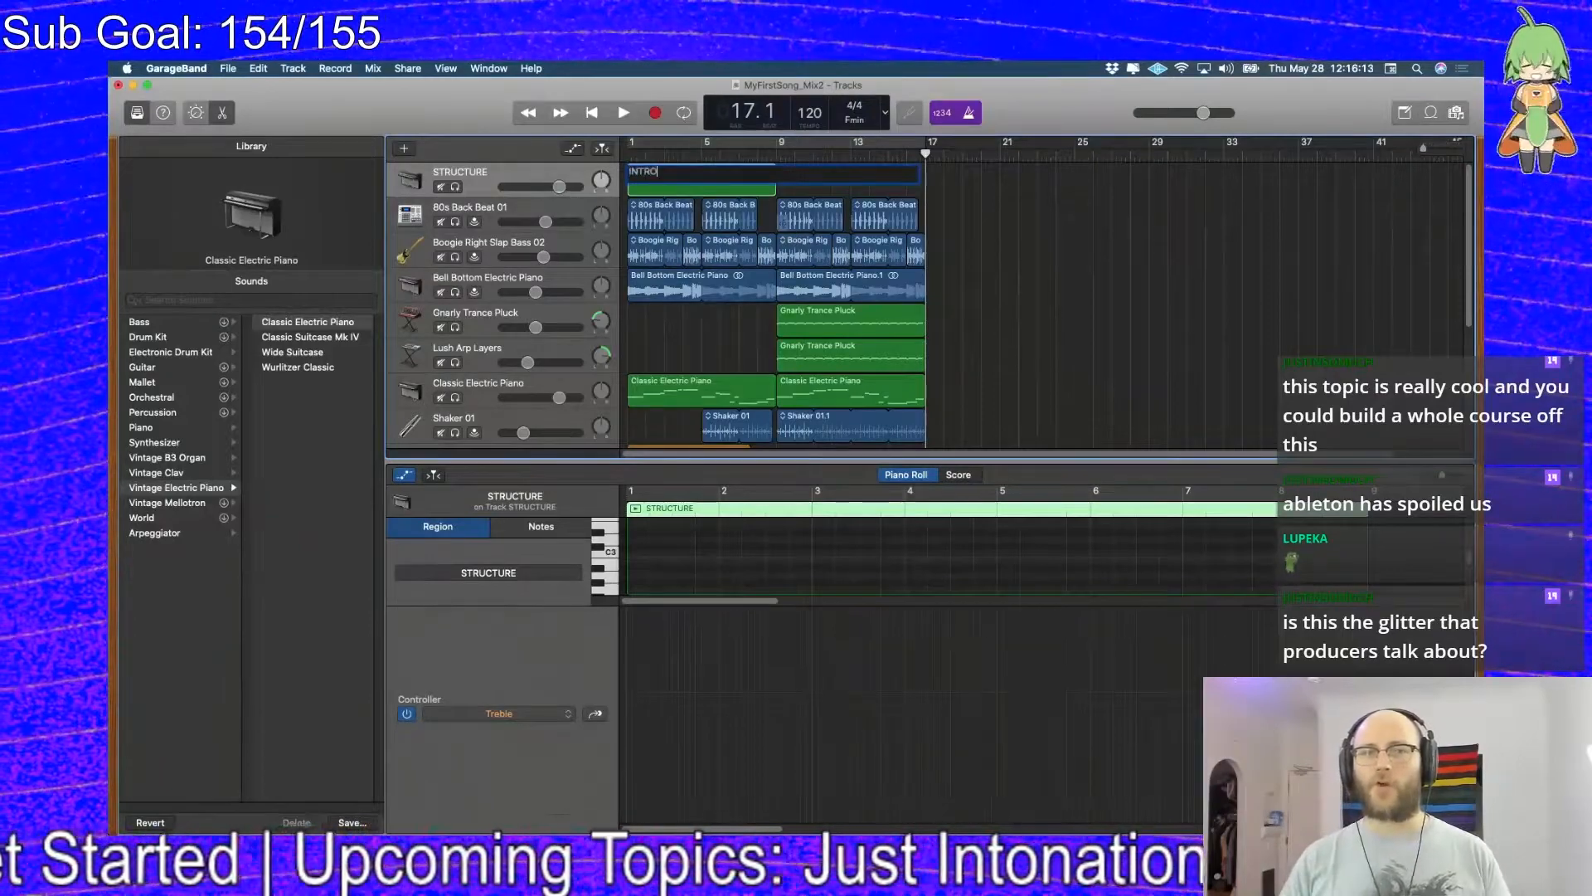
{"action": "key", "text": "Return"}
Copy the INTRO PART A region to bar 9 on the STRUCTURE track and rename the copy INTRO PART B
{"action": "left_click_drag", "start_coordinate": [703, 170], "coordinate": [852, 171]}
{"action": "right_click", "coordinate": [852, 172]}
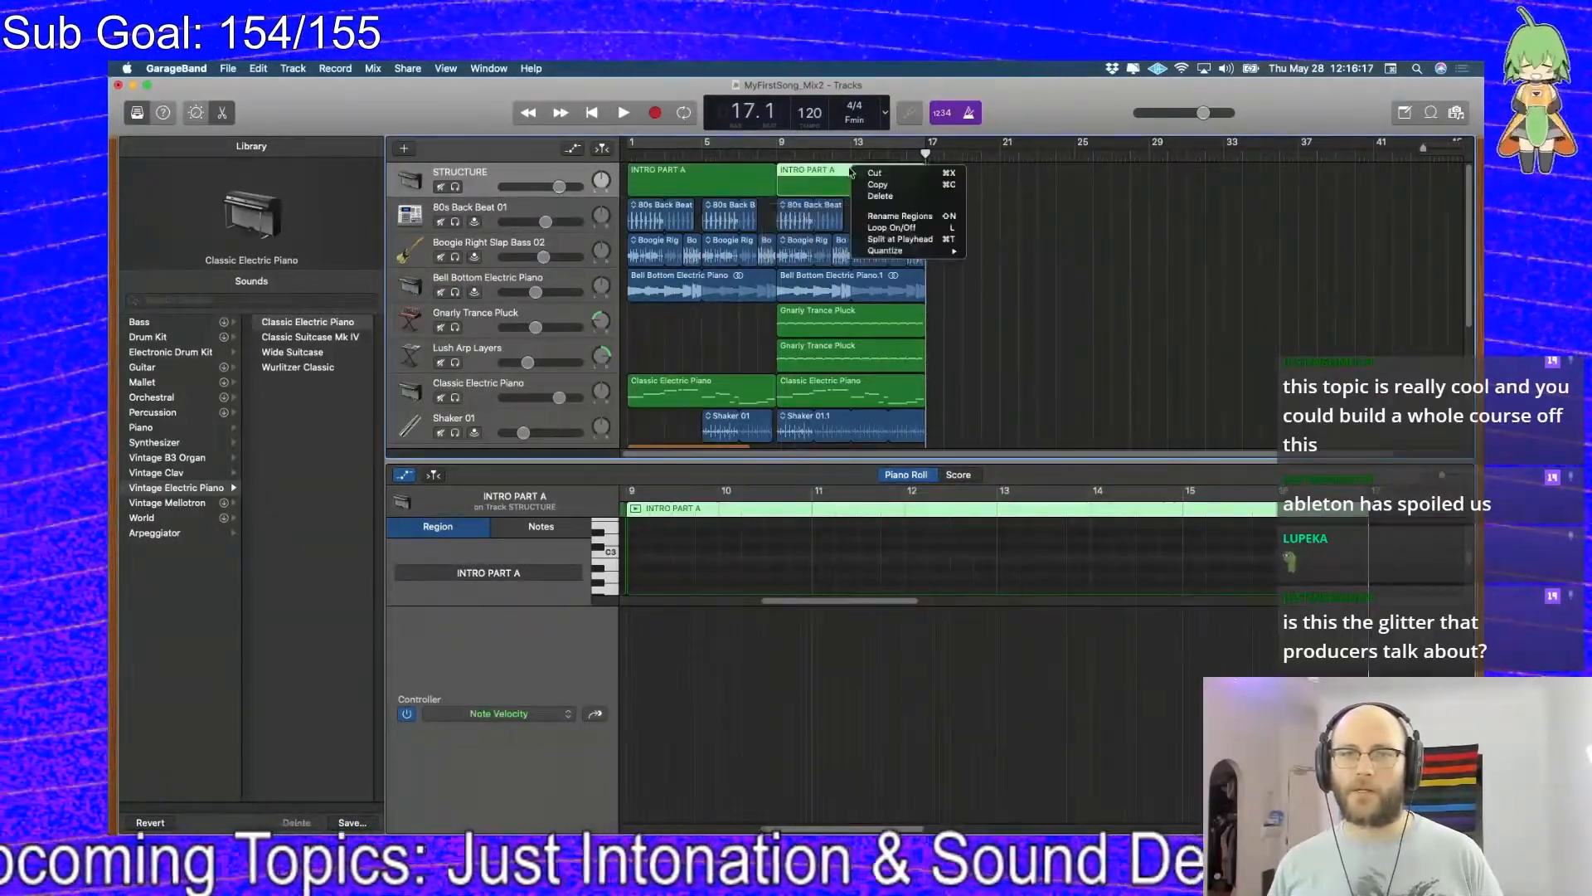
{"action": "left_click", "coordinate": [839, 163]}
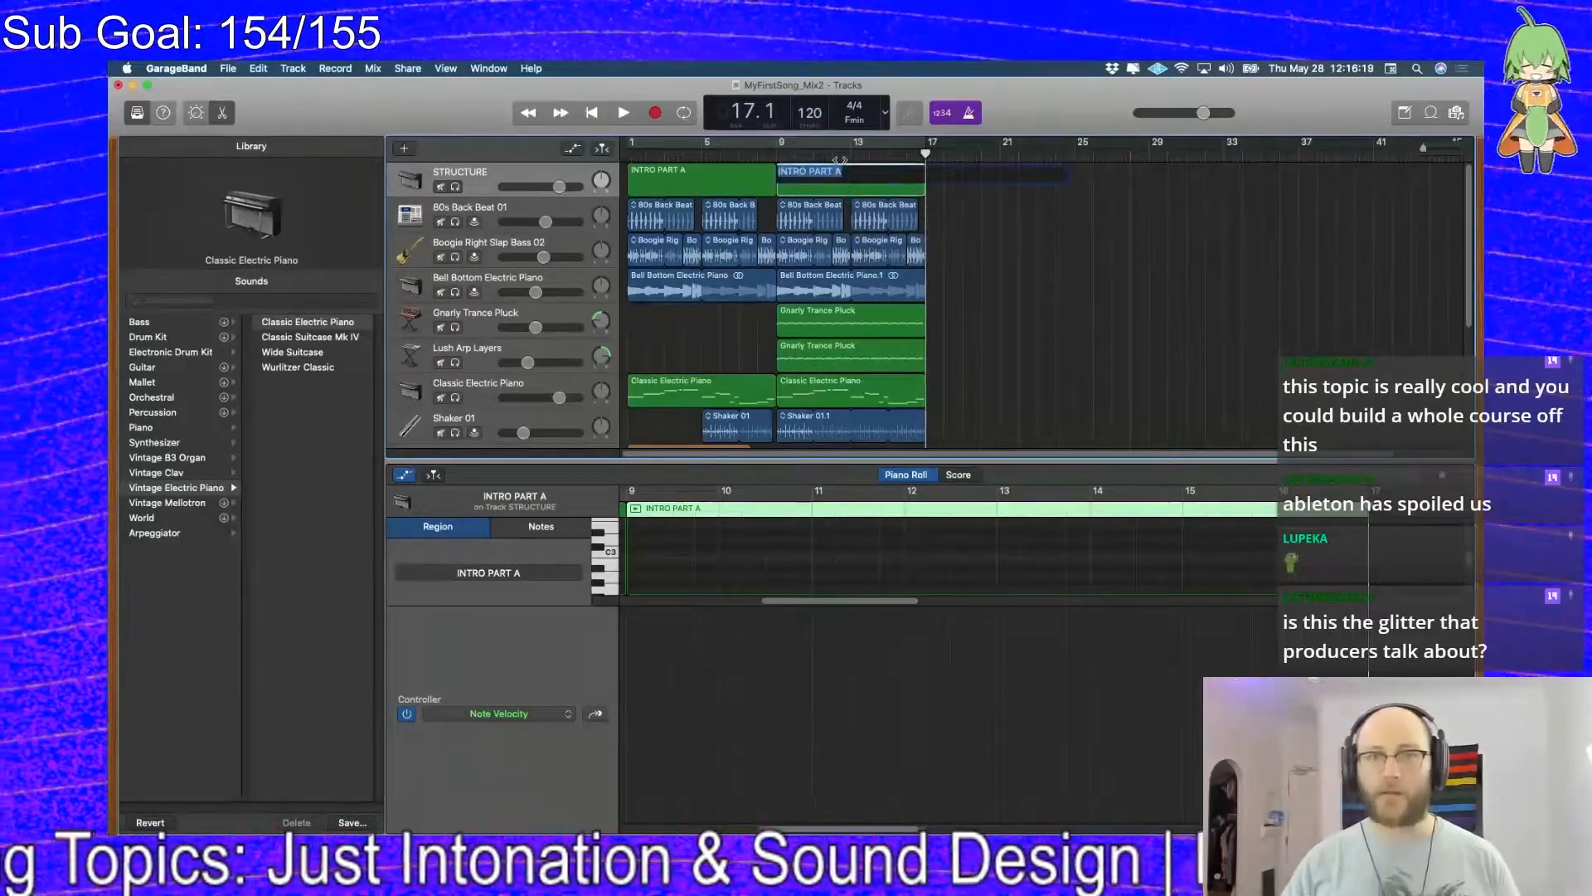
{"action": "type", "text": "B"}
{"action": "key", "text": "Return"}
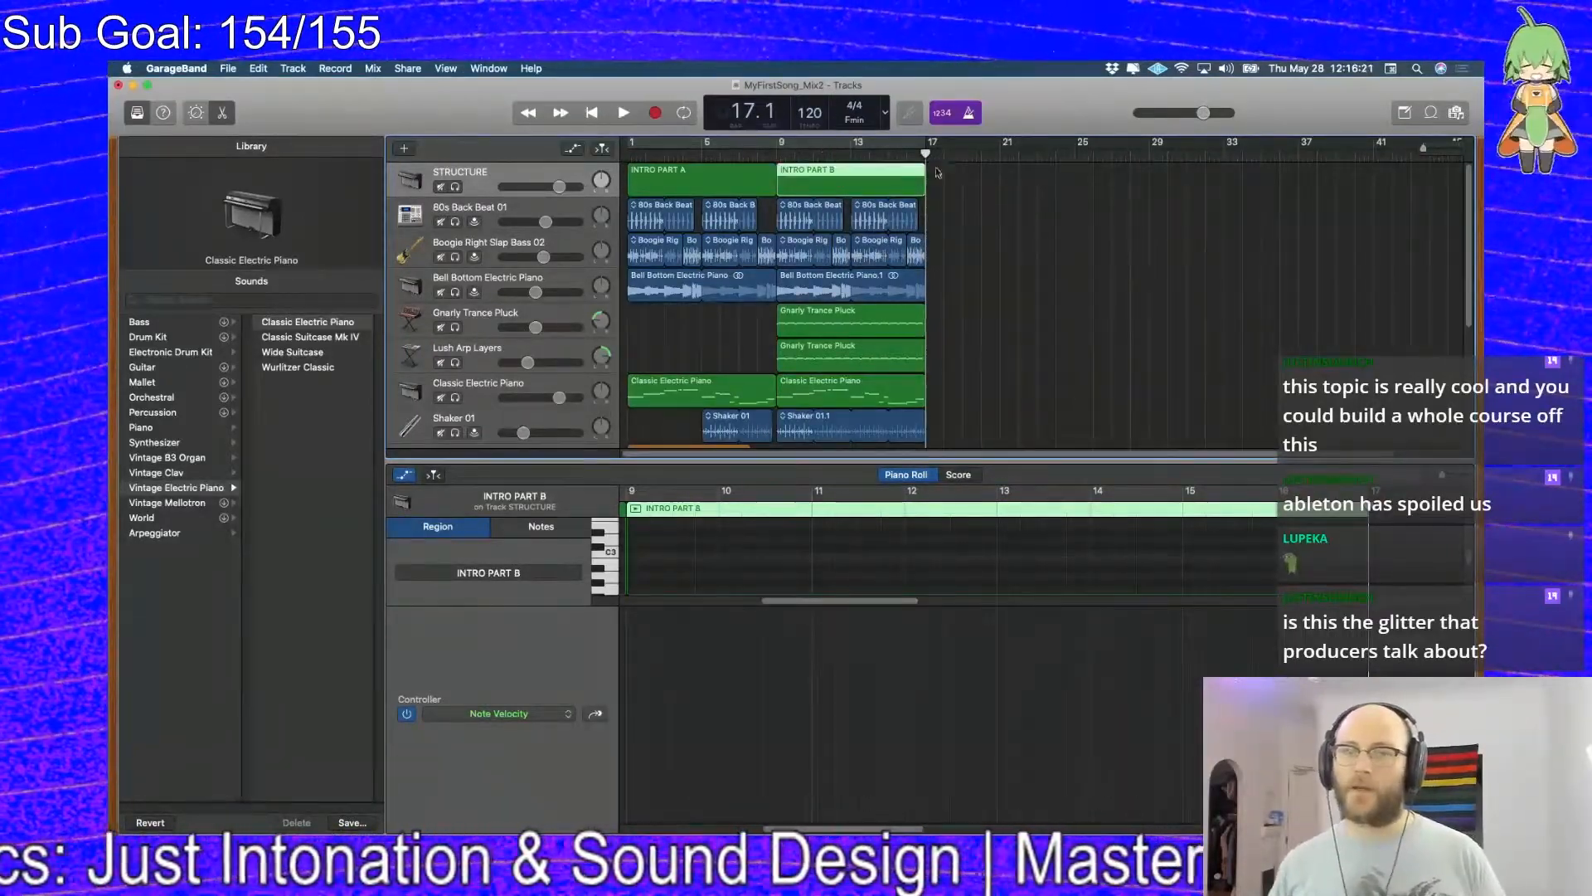
Copy the INTRO PART B region to bar 17 and rename the copy BREAK PART A
{"action": "left_click_drag", "start_coordinate": [866, 181], "coordinate": [1013, 181]}
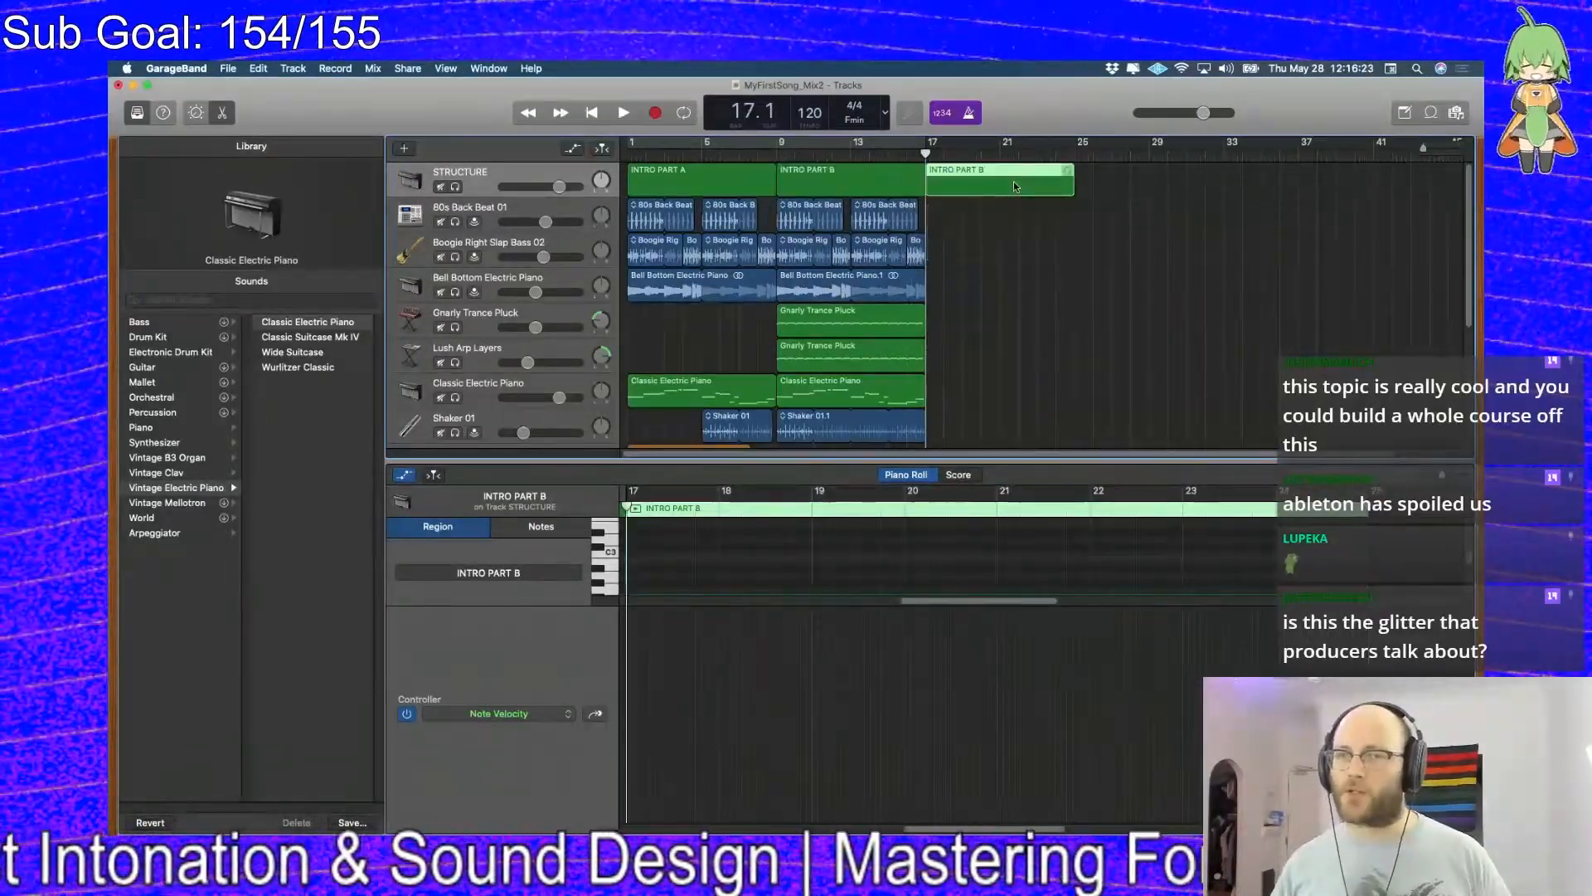
{"action": "left_click", "coordinate": [1014, 181]}
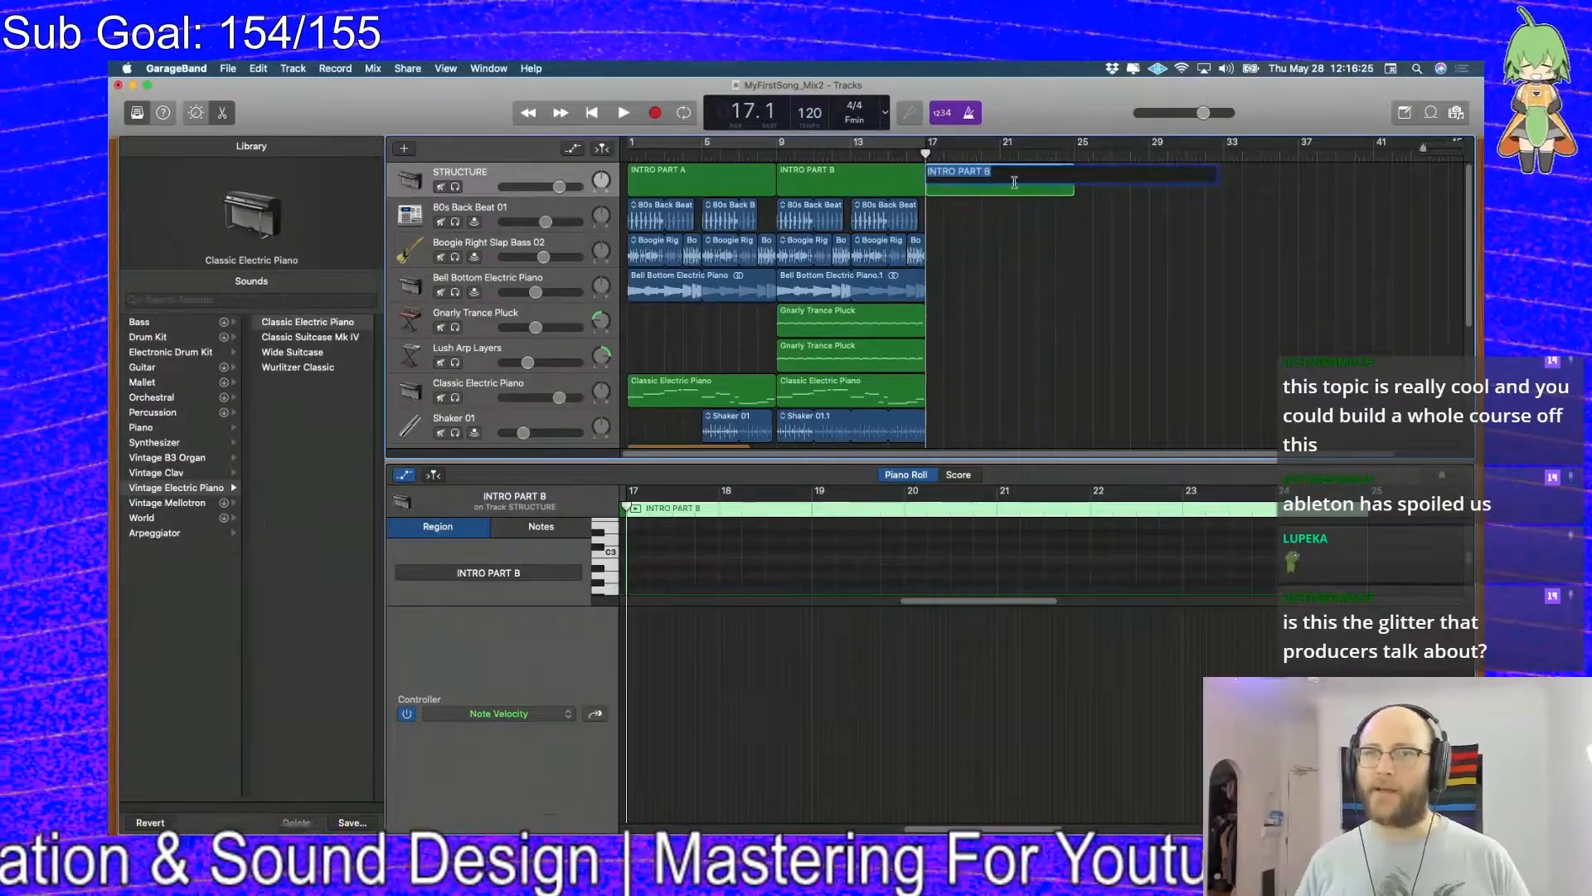
{"action": "key", "text": "BackSpace"}
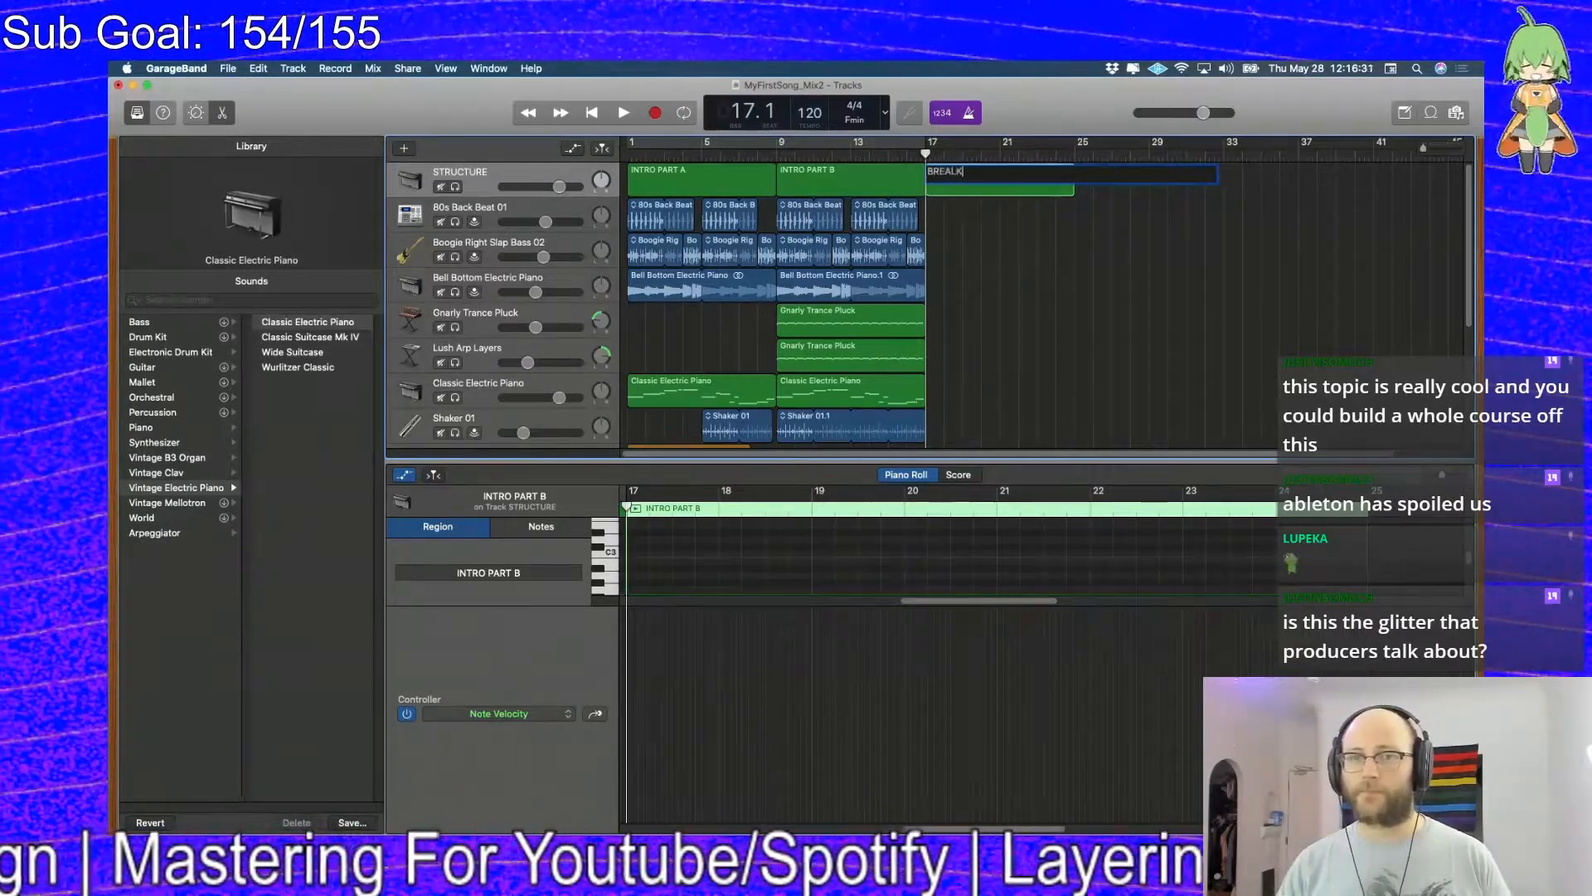
{"action": "key", "text": "Return"}
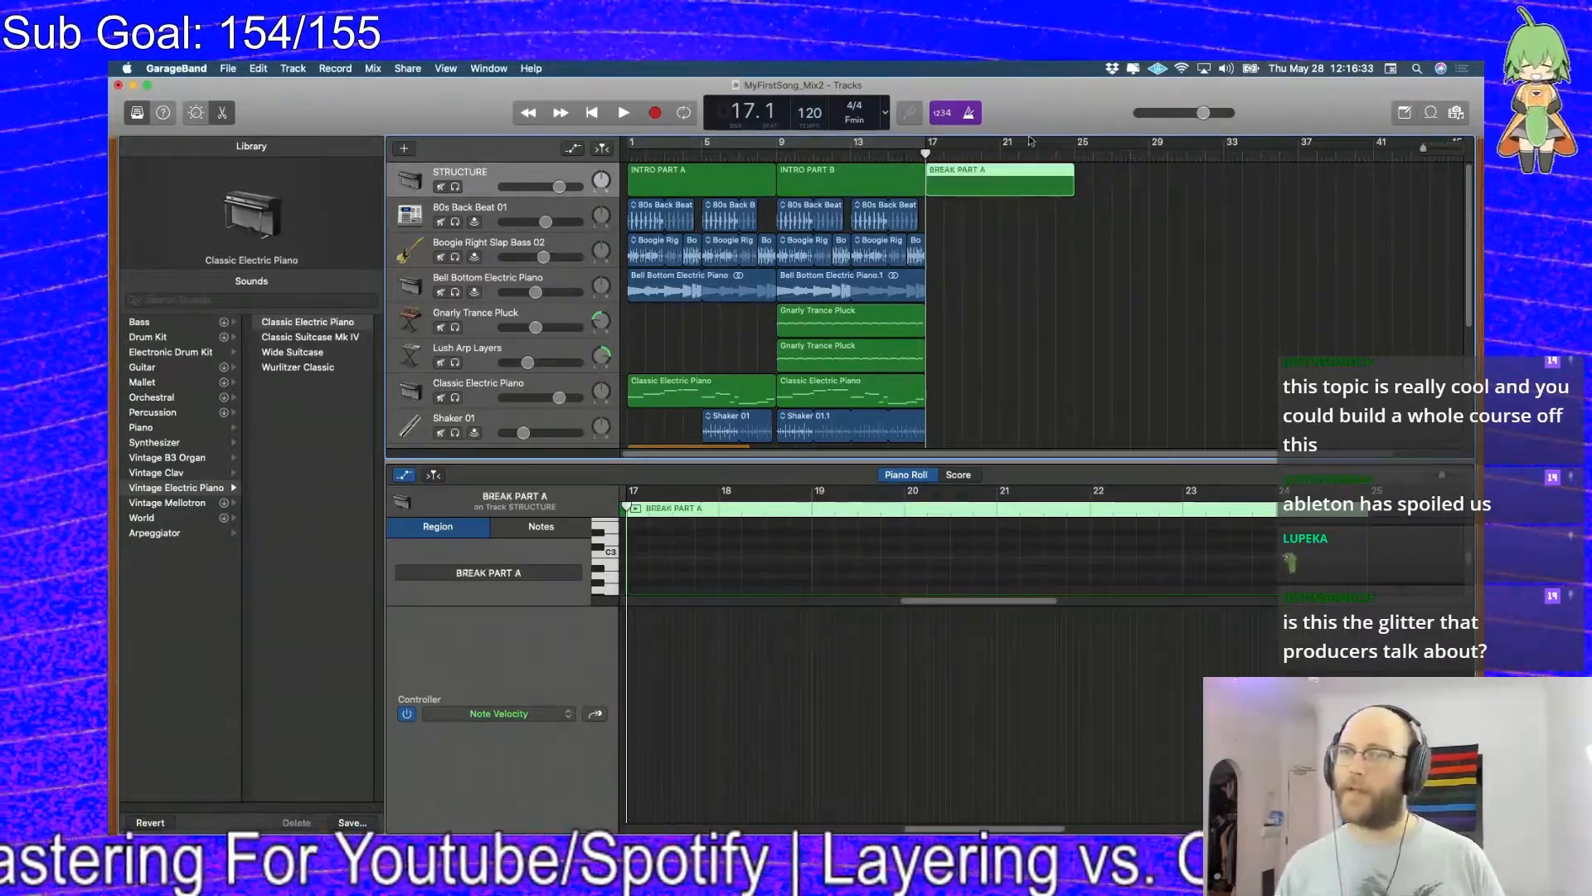
Copy the BREAK PART A region to bar 25 and rename the copy BREAK PART B
{"action": "left_click_drag", "start_coordinate": [1029, 166], "coordinate": [1150, 182]}
{"action": "left_click", "coordinate": [1151, 182]}
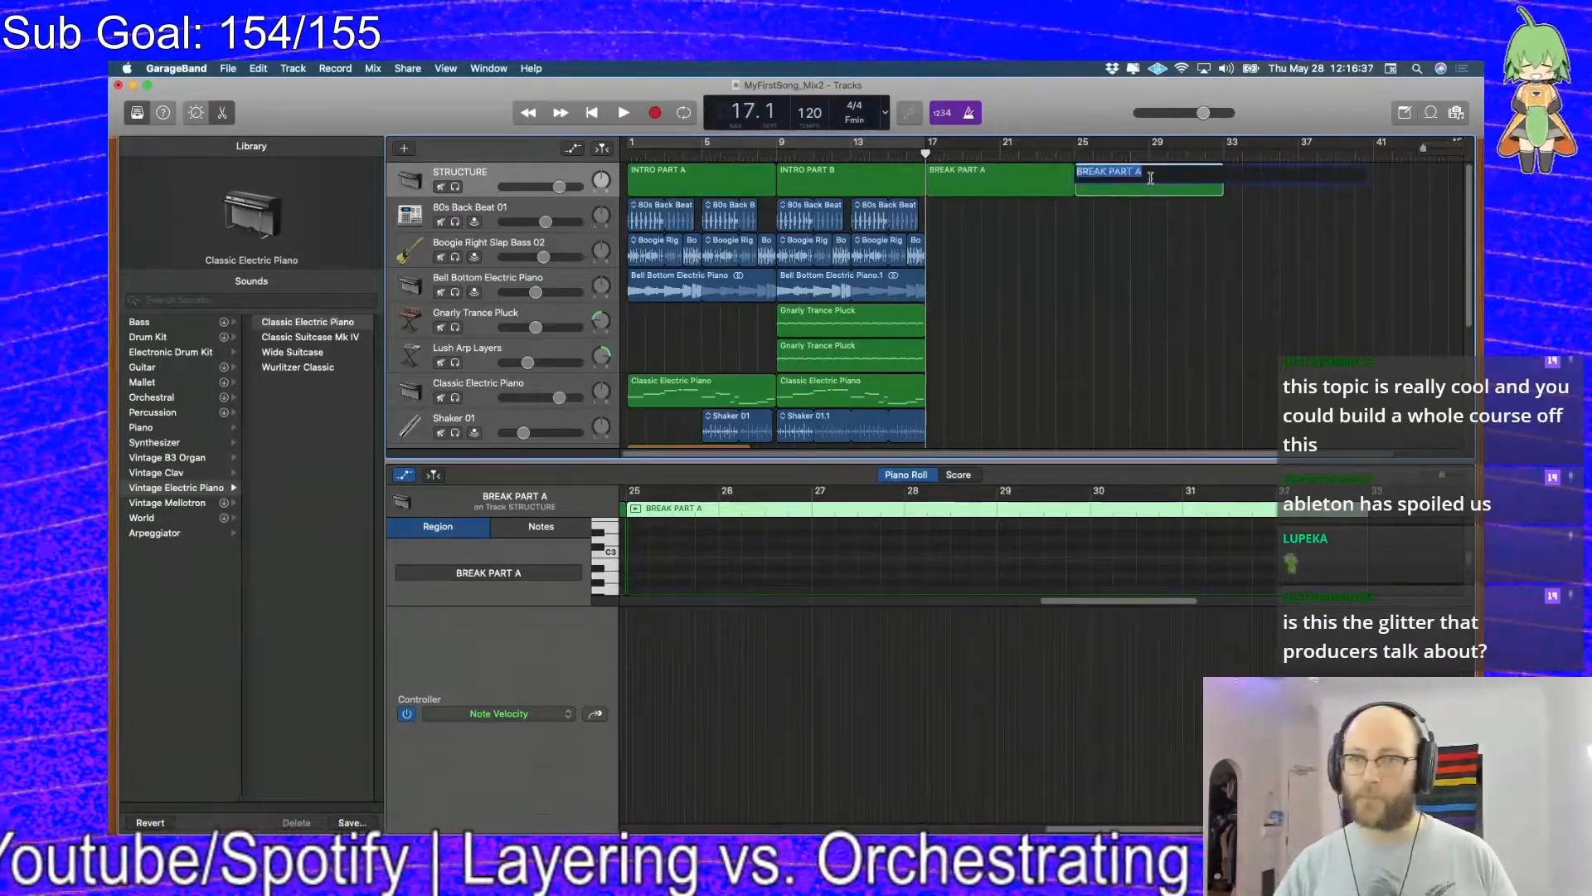
{"action": "type", "text": "B"}
{"action": "key", "text": "Return"}
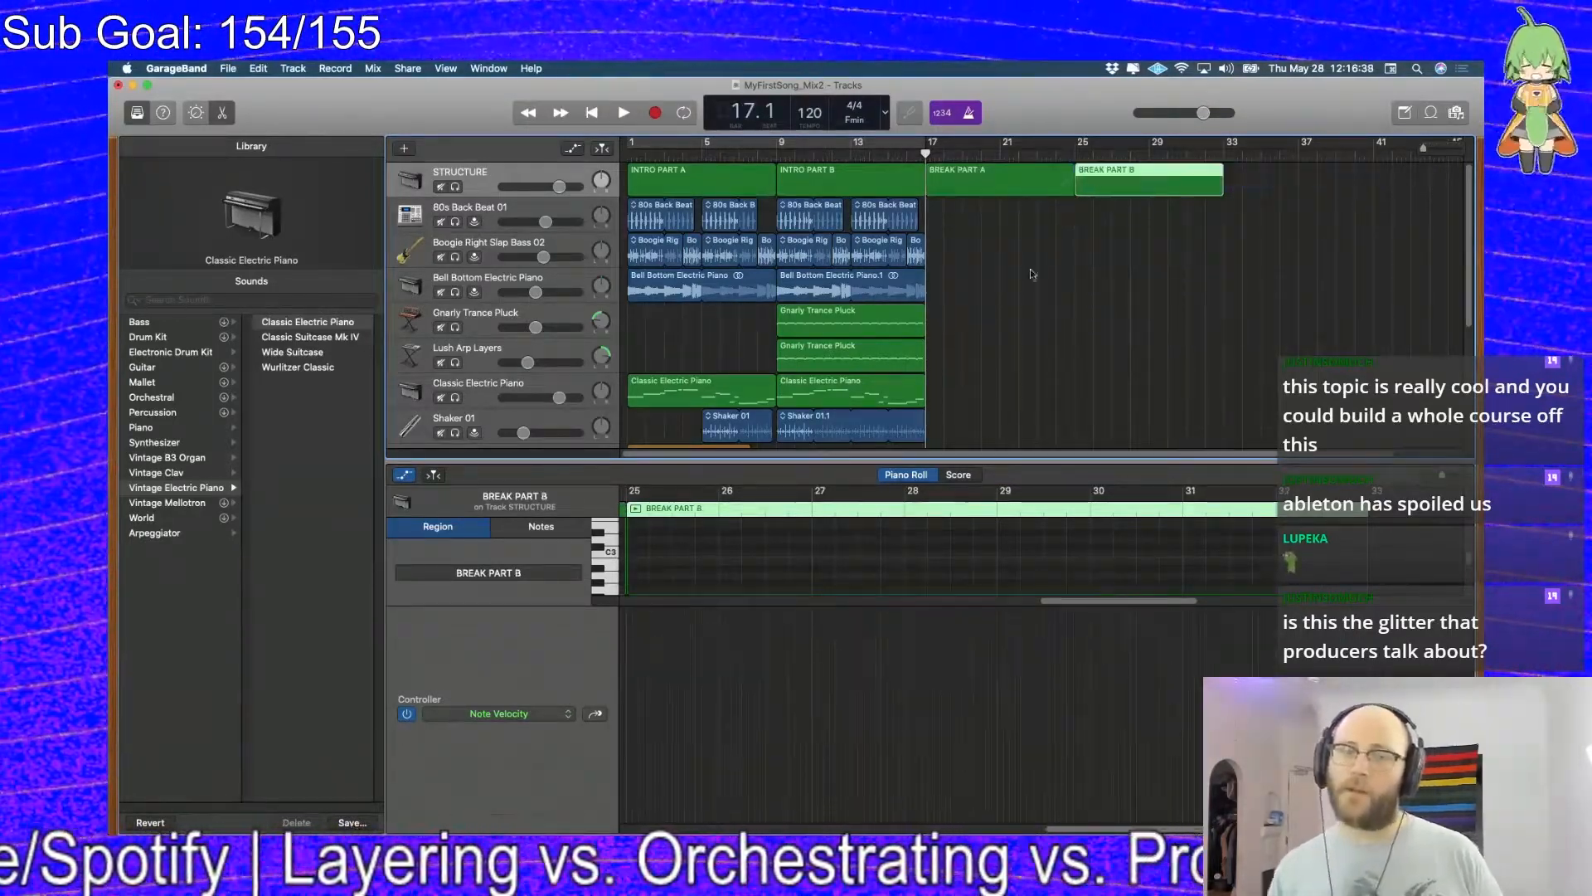
Hide the Piano Roll editor and the Smart Controls to give the tracks area its full height
{"action": "scroll", "coordinate": [1012, 318], "scroll_direction": "down", "scroll_amount": 1}
{"action": "key", "text": "b"}
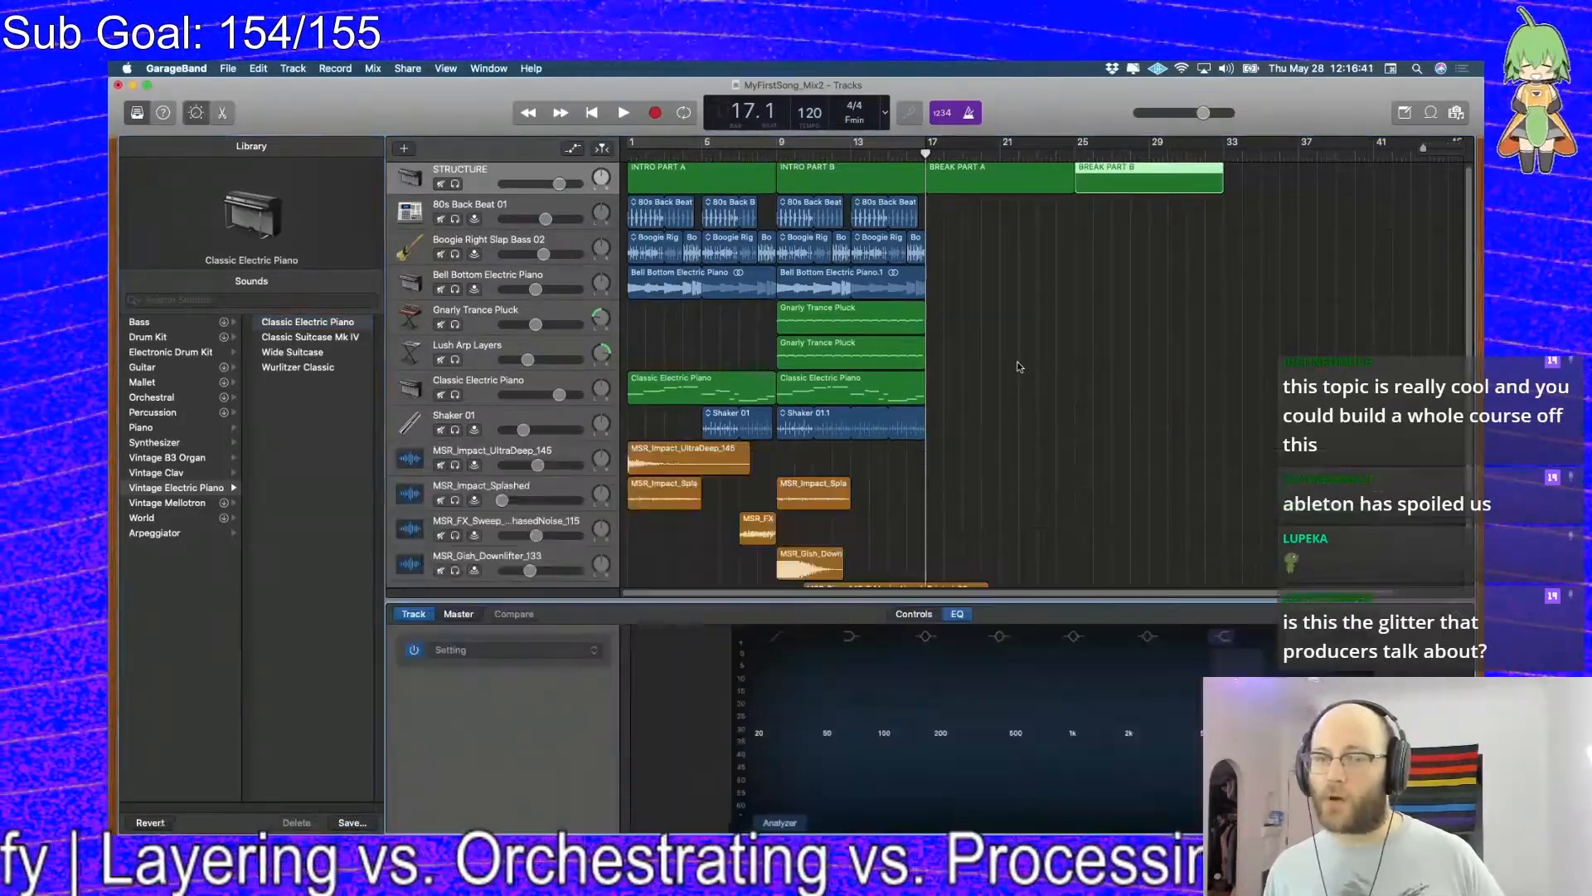
{"action": "key", "text": "b"}
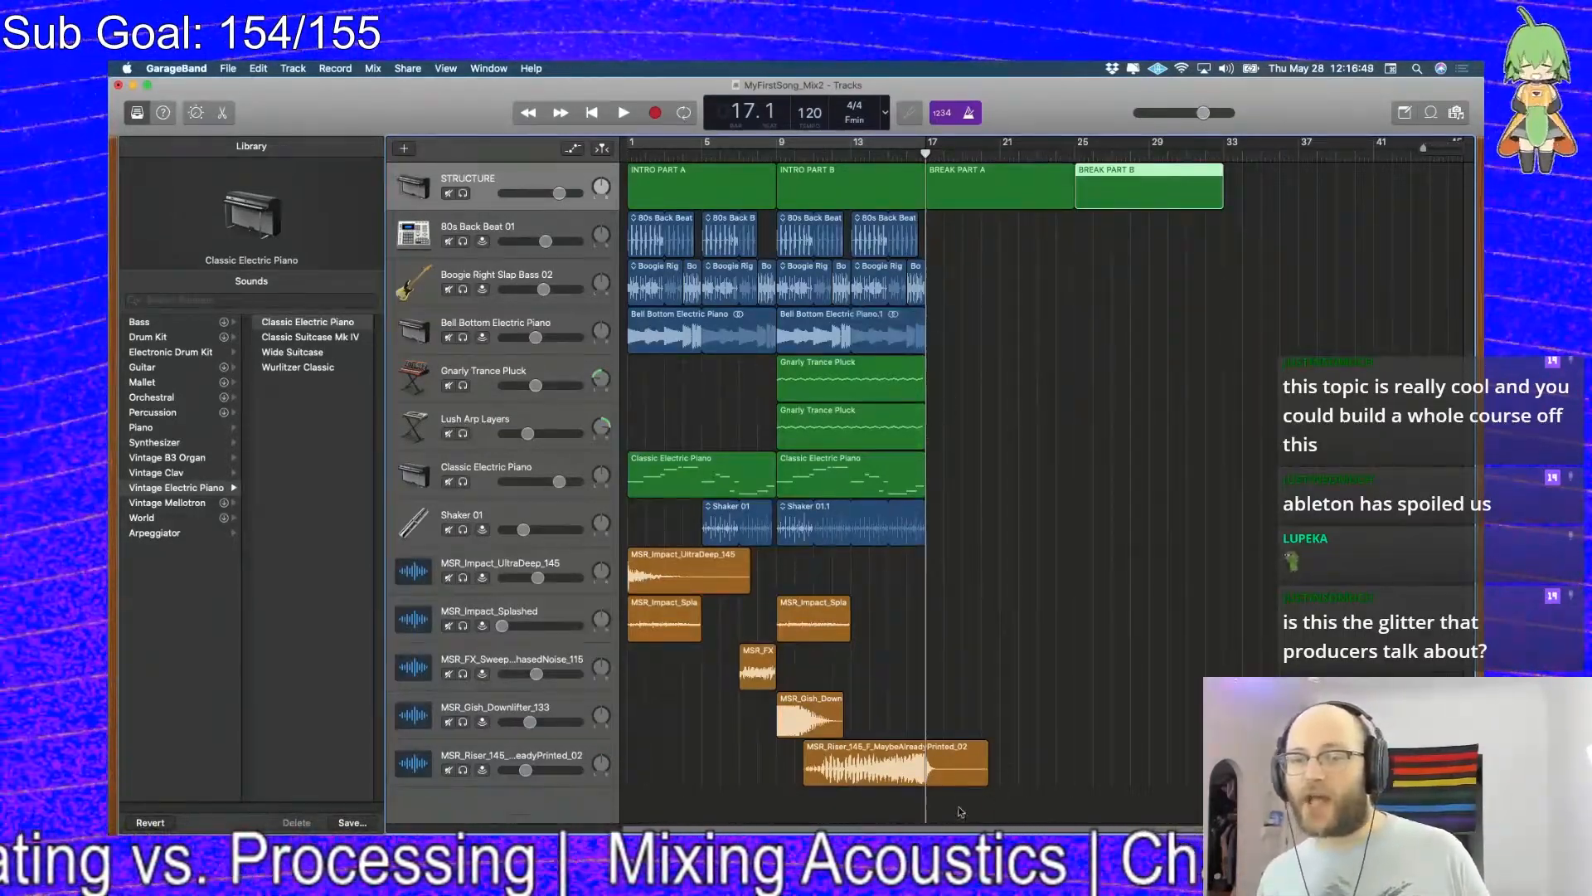
Extend the loop of the second Bell Bottom Electric Piano region through both break sections to bar 33
{"action": "left_click", "coordinate": [959, 471]}
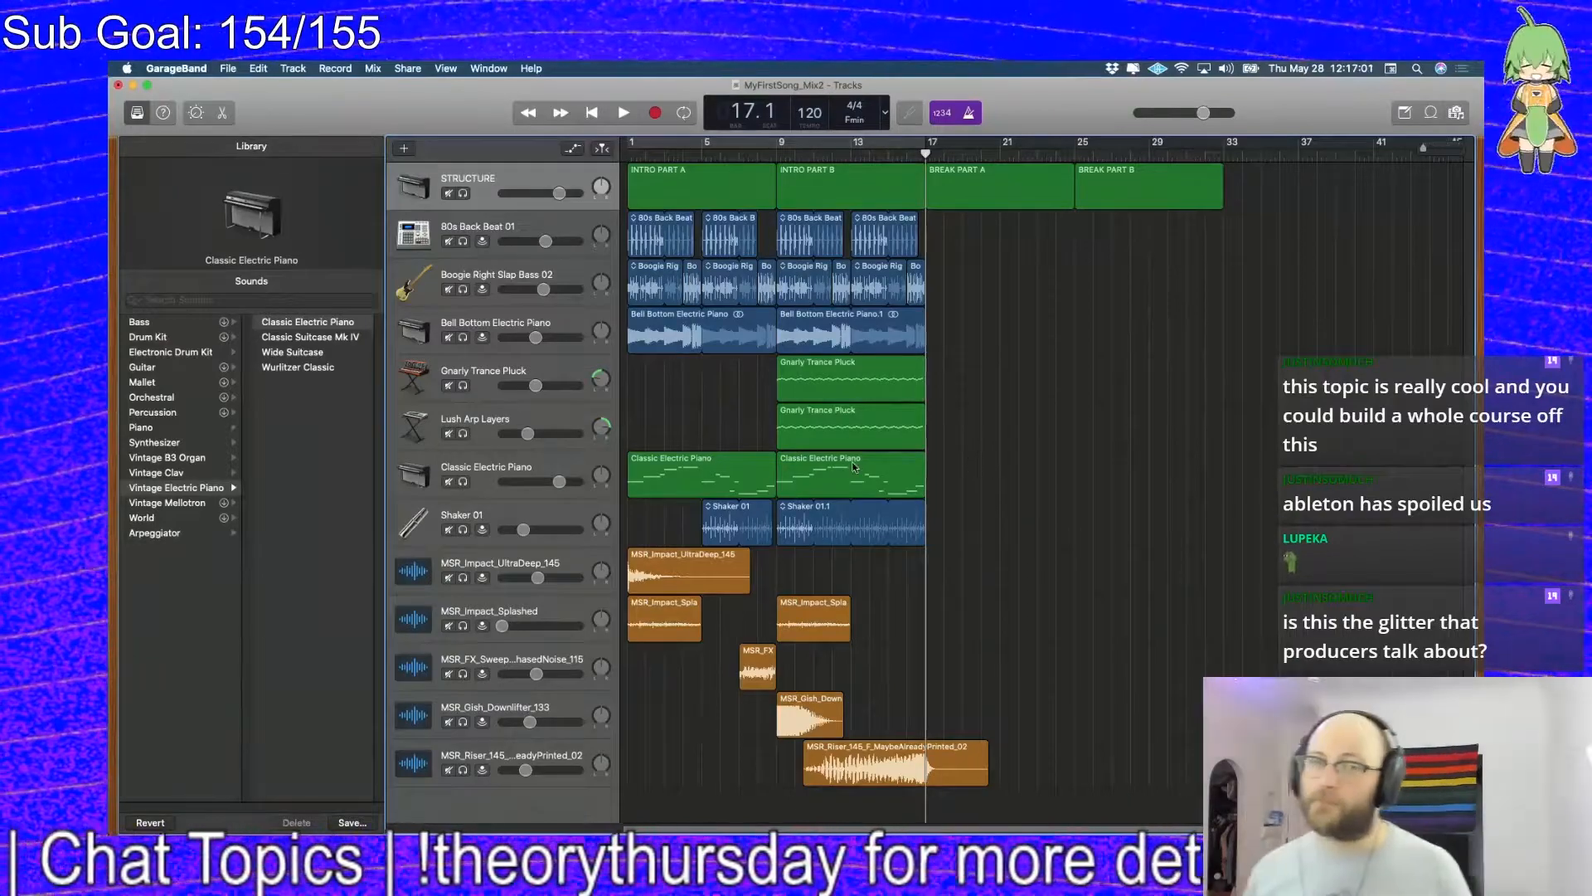
{"action": "left_click_drag", "start_coordinate": [930, 315], "coordinate": [1225, 363]}
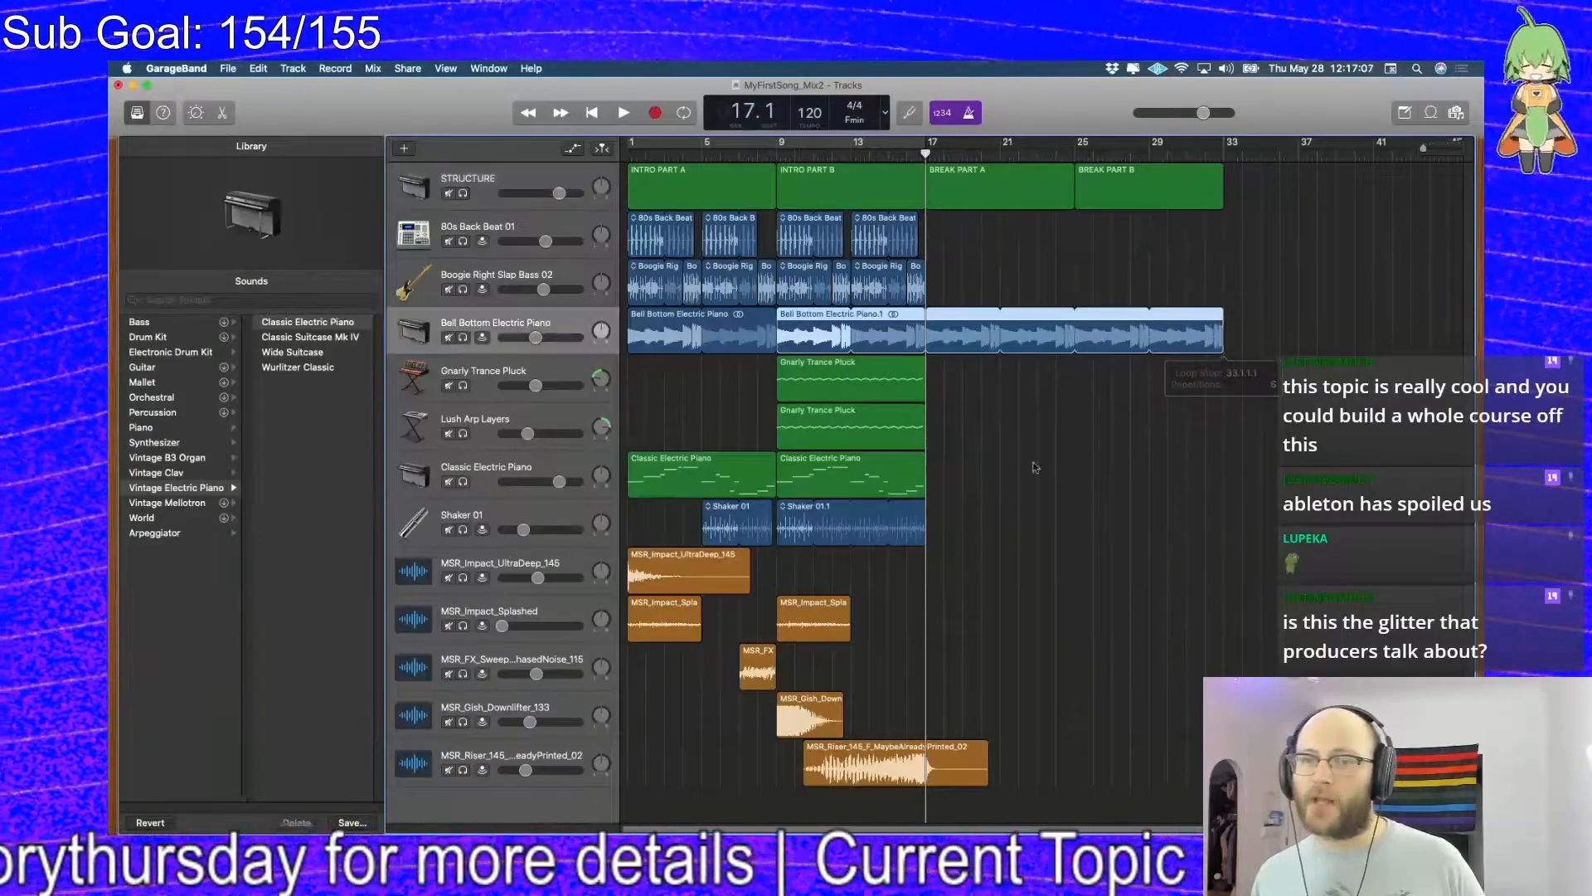
Add a software instrument track below Classic Electric Piano and assign it the Mellow Poly synthesizer lead sound
{"action": "left_click", "coordinate": [854, 459]}
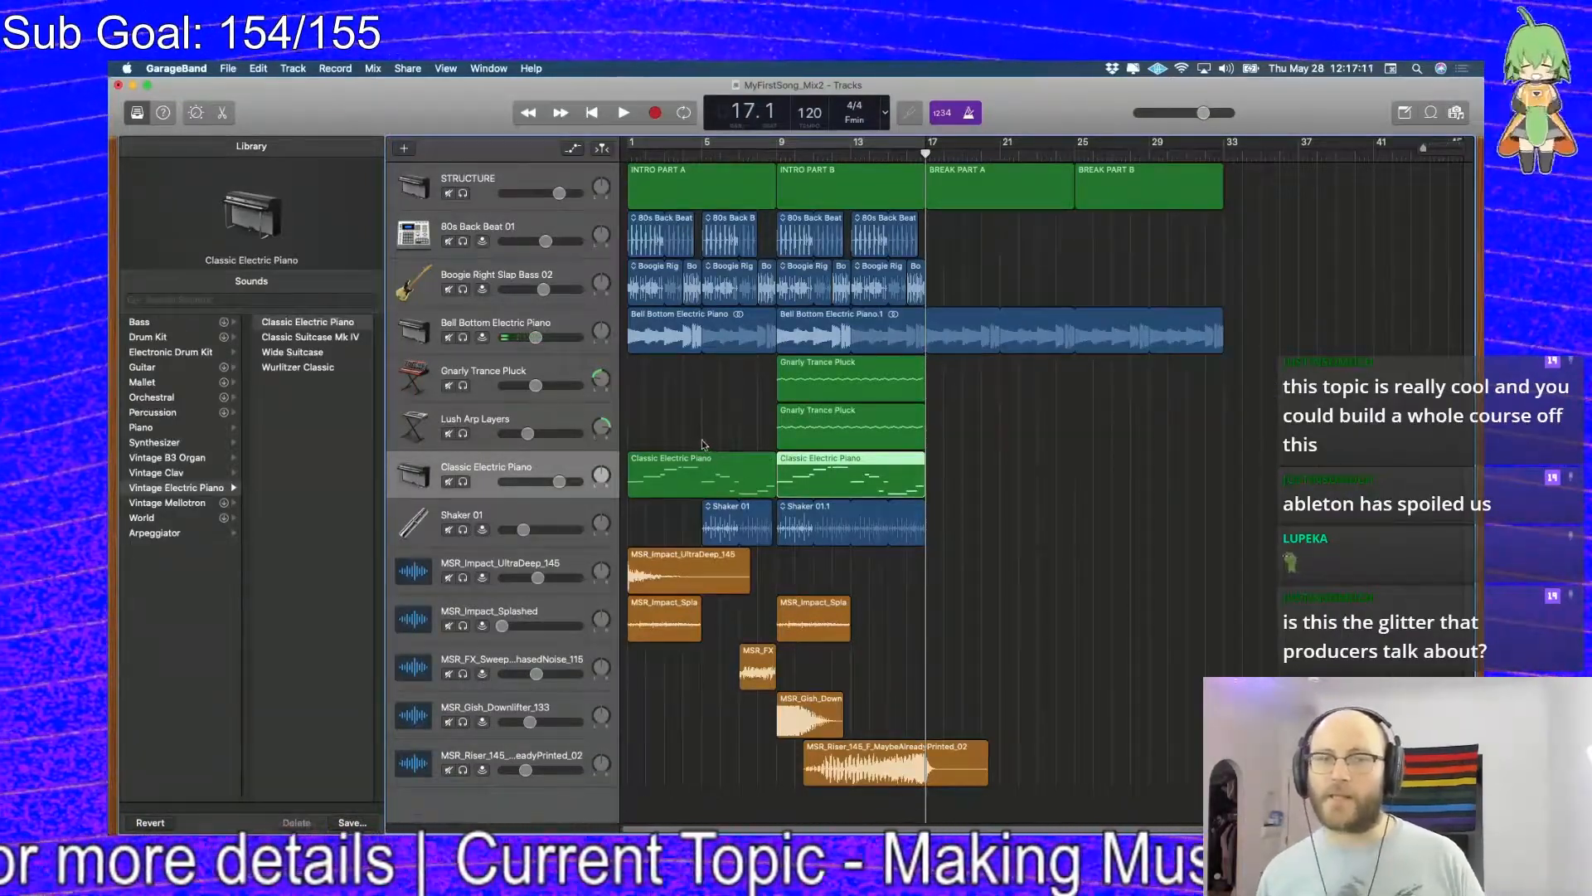
{"action": "left_click", "coordinate": [405, 150]}
{"action": "left_click", "coordinate": [1061, 341]}
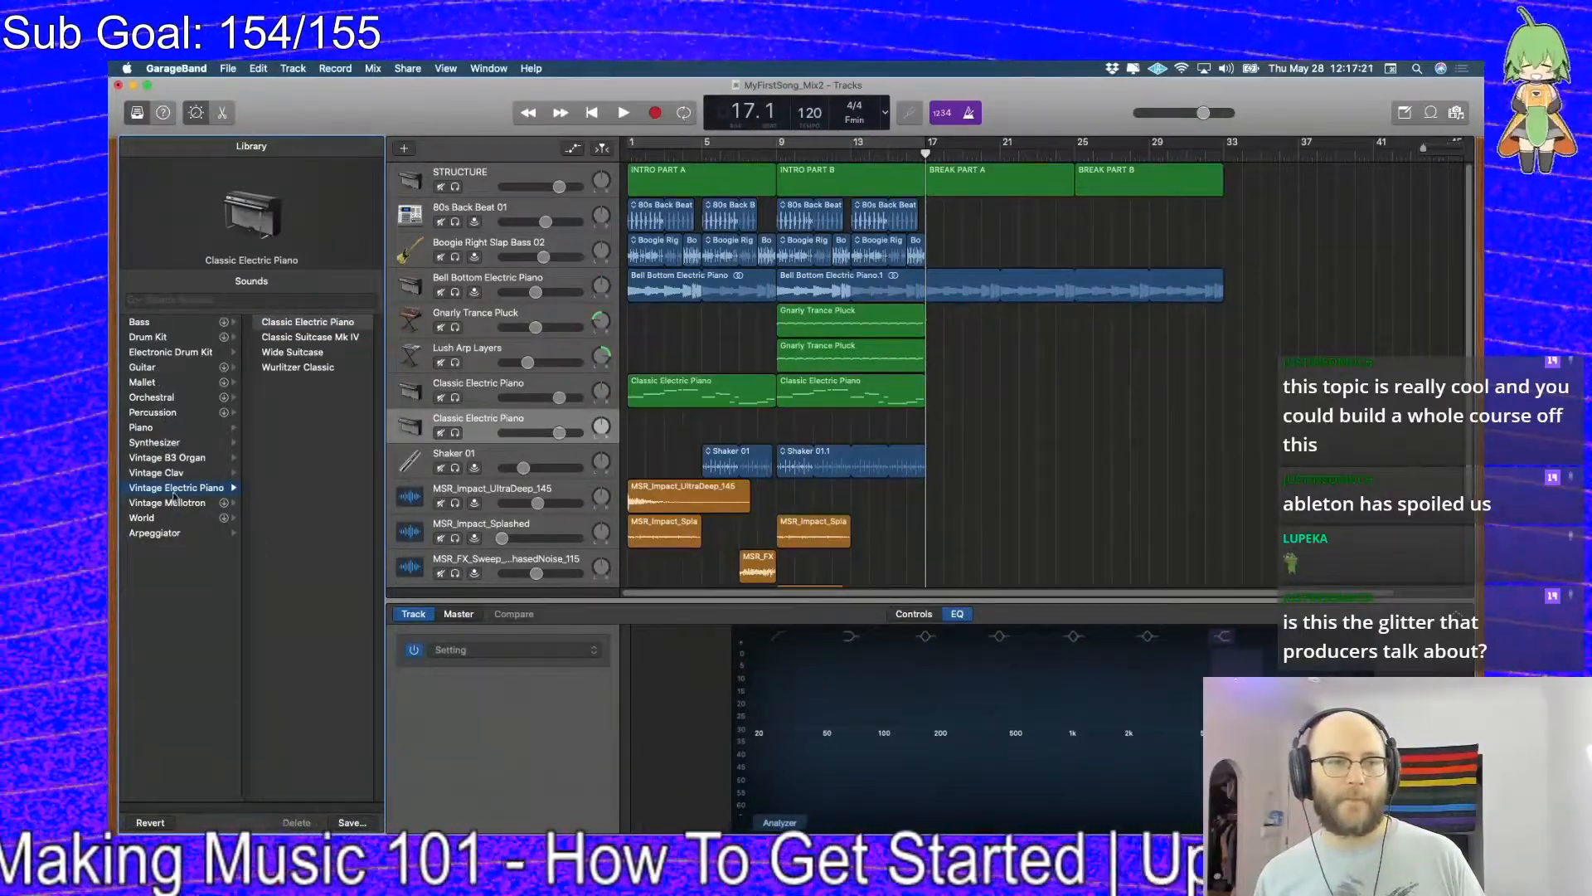
{"action": "left_click", "coordinate": [163, 443]}
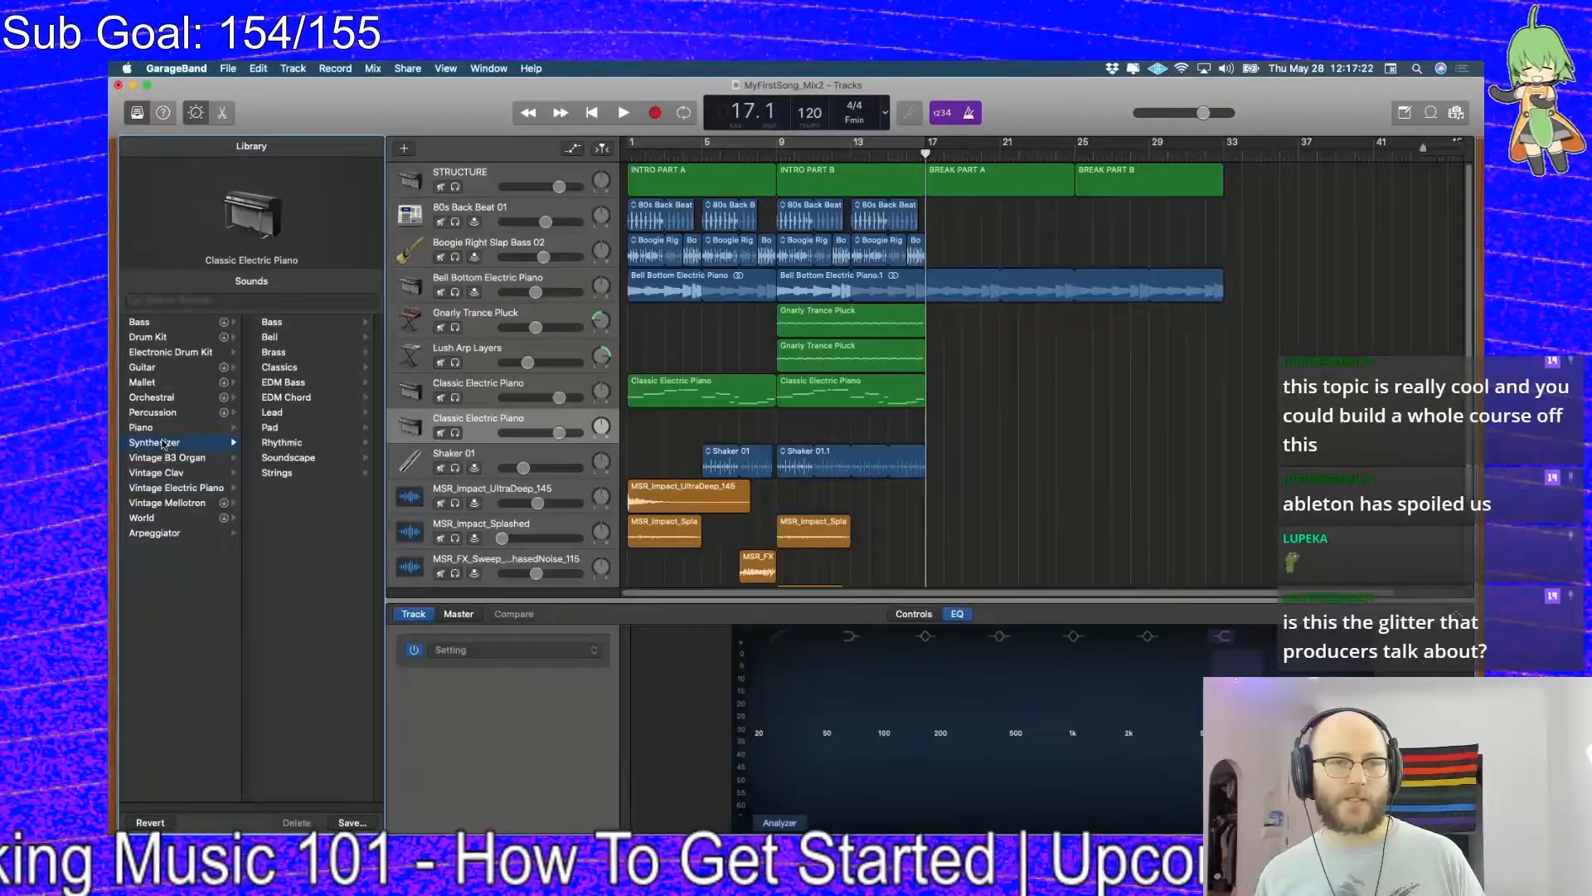
{"action": "left_click", "coordinate": [273, 412]}
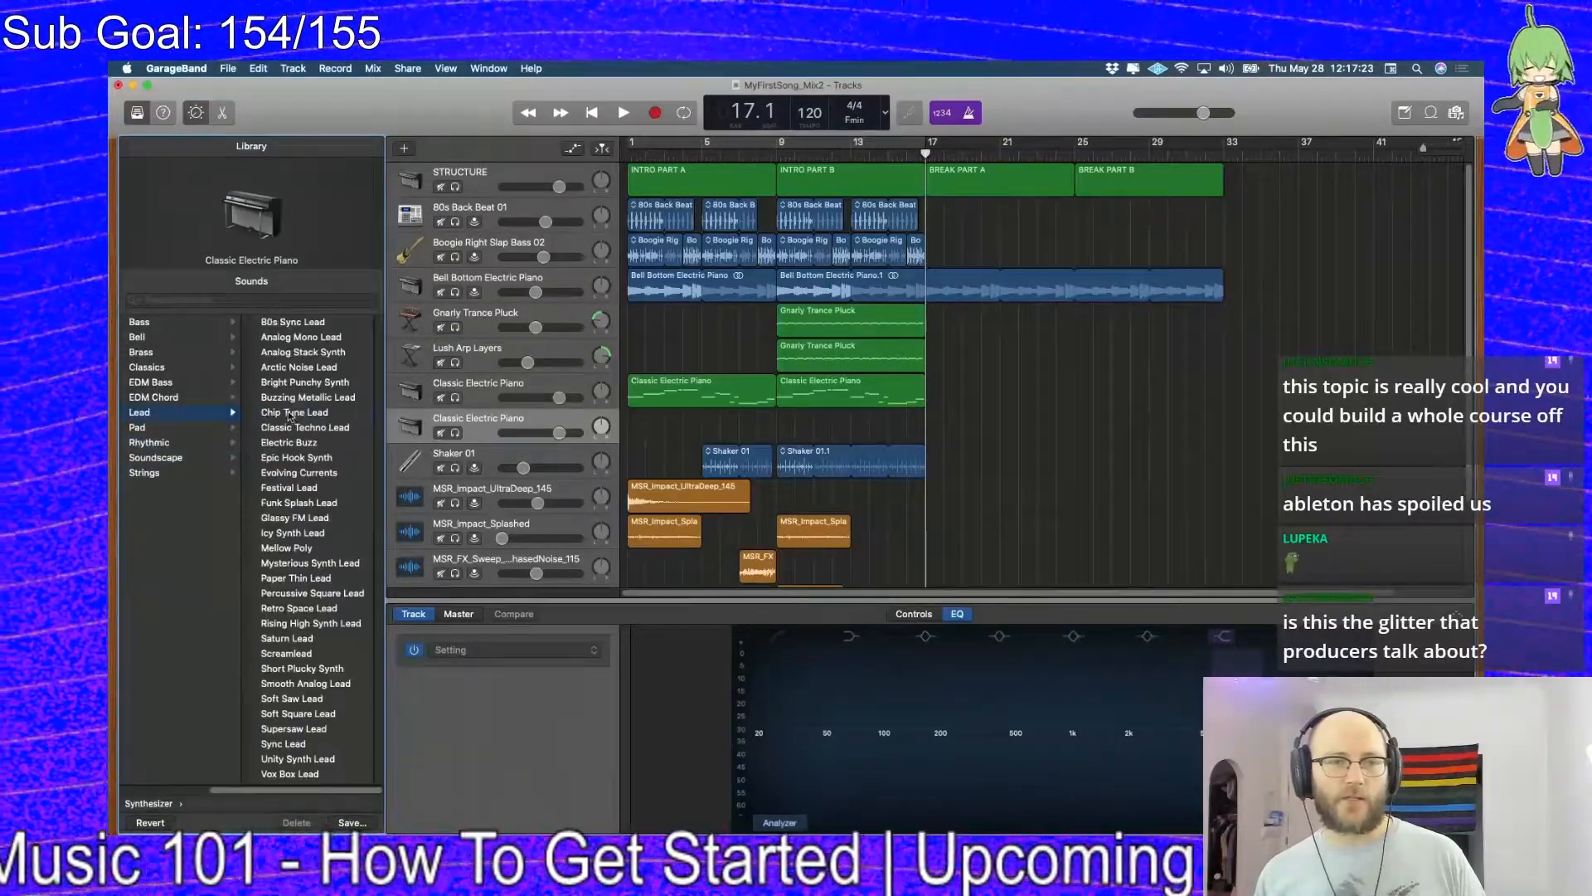
{"action": "left_click", "coordinate": [300, 549]}
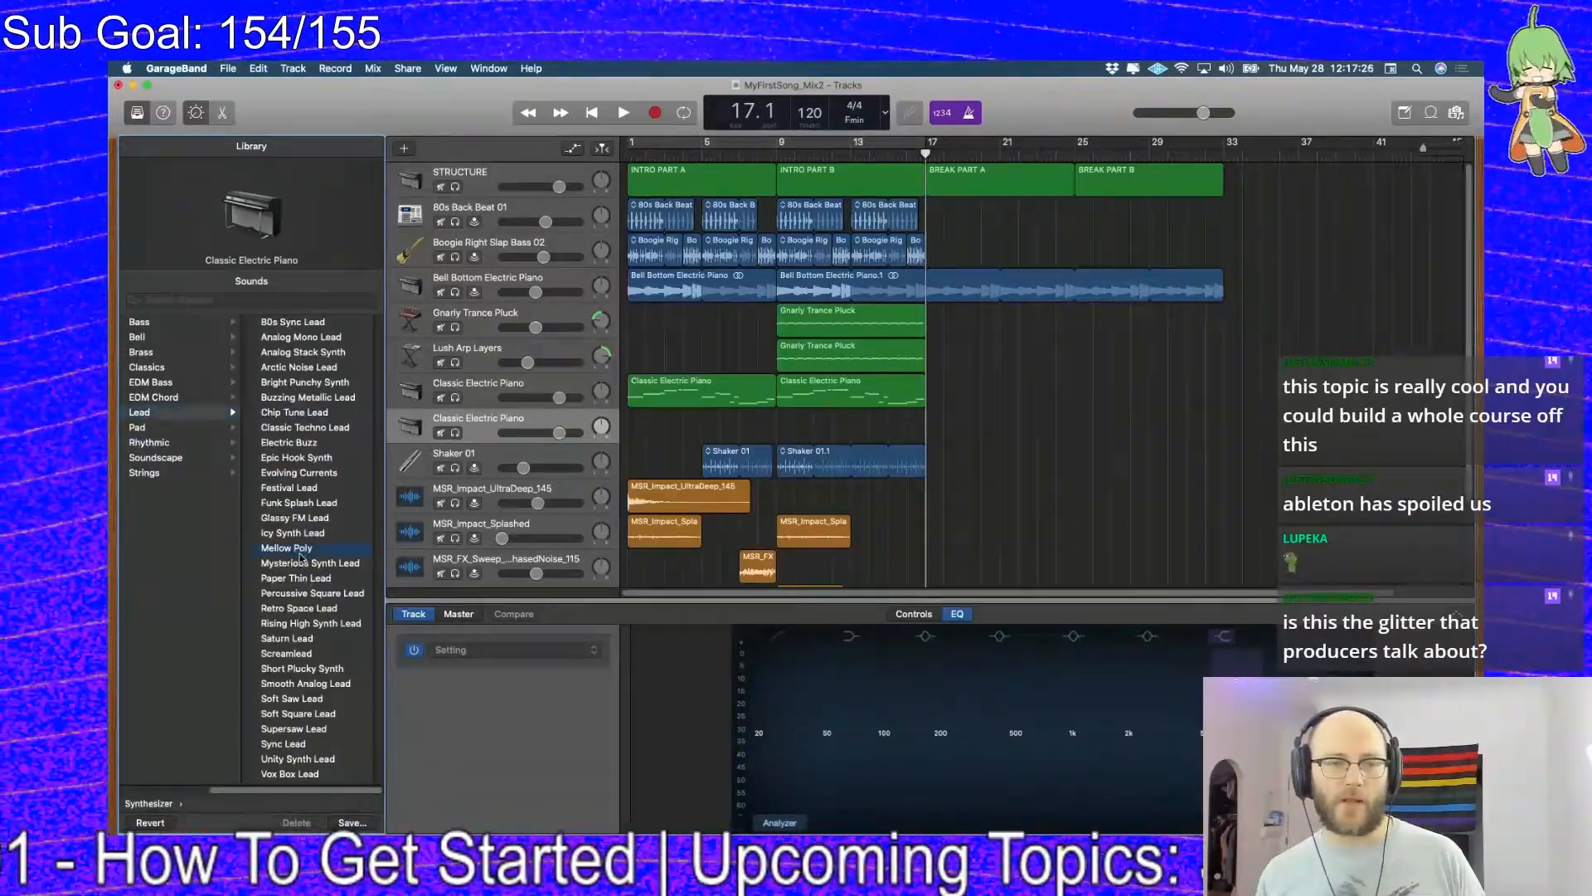
Copy the second Classic Electric Piano region to bar 17 on the Mellow Poly track and play the song from bar 13
{"action": "left_click", "coordinate": [863, 380]}
{"action": "left_click_drag", "start_coordinate": [858, 378], "coordinate": [995, 429]}
{"action": "left_click", "coordinate": [852, 155]}
{"action": "key", "text": "space"}
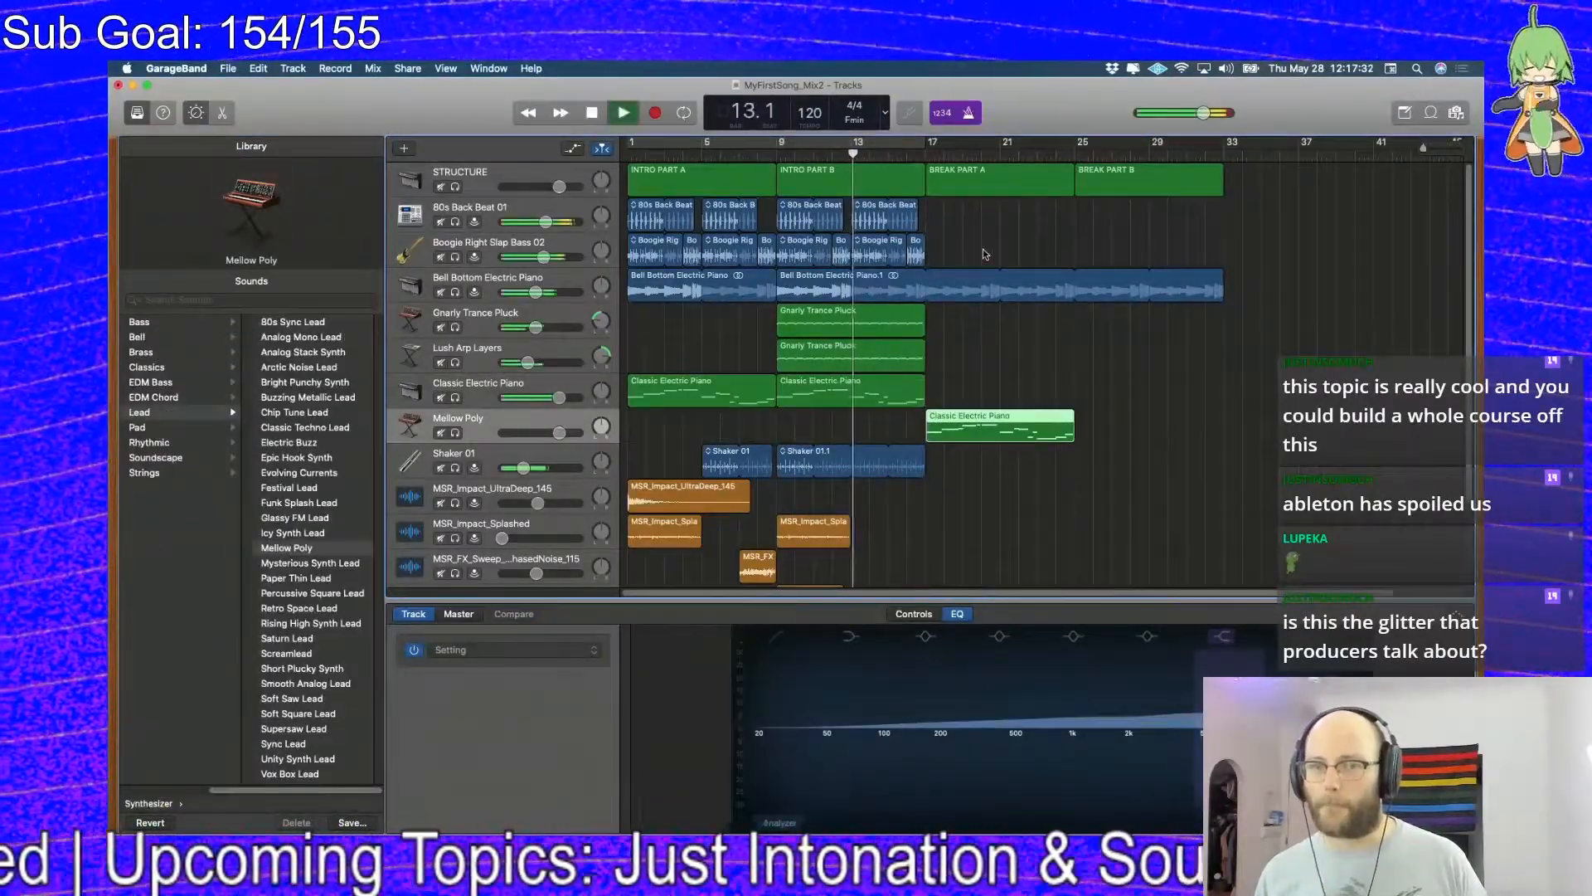
Extend the loop of the region on the Mellow Poly track through both break sections to bar 33 and stop playback
{"action": "left_click", "coordinate": [940, 246]}
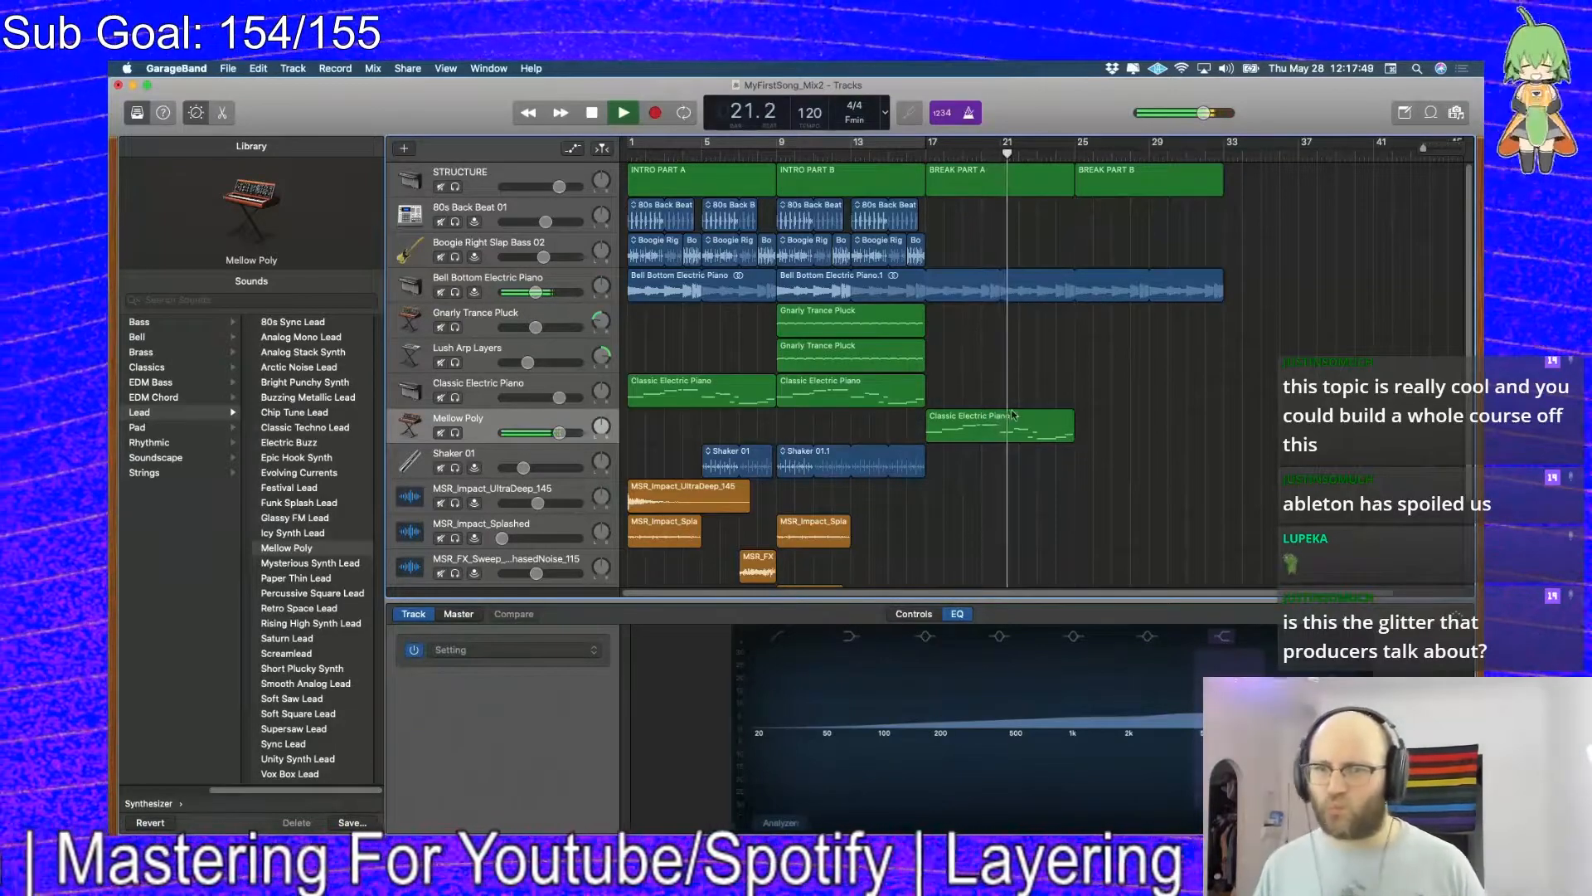
{"action": "left_click", "coordinate": [1071, 427]}
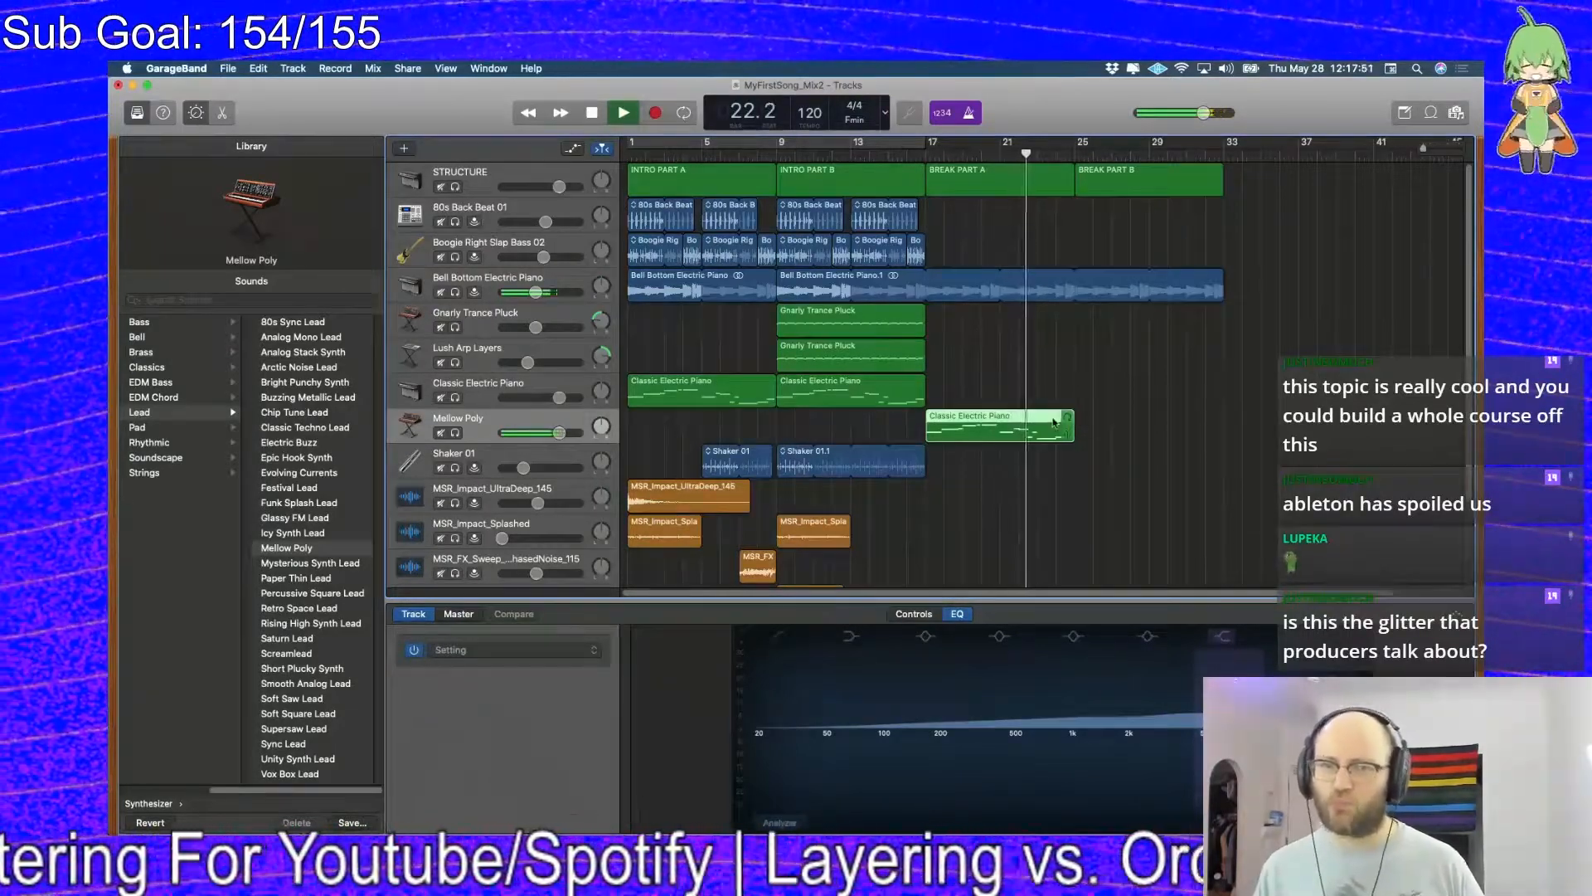
{"action": "left_click_drag", "start_coordinate": [1076, 424], "coordinate": [1226, 437]}
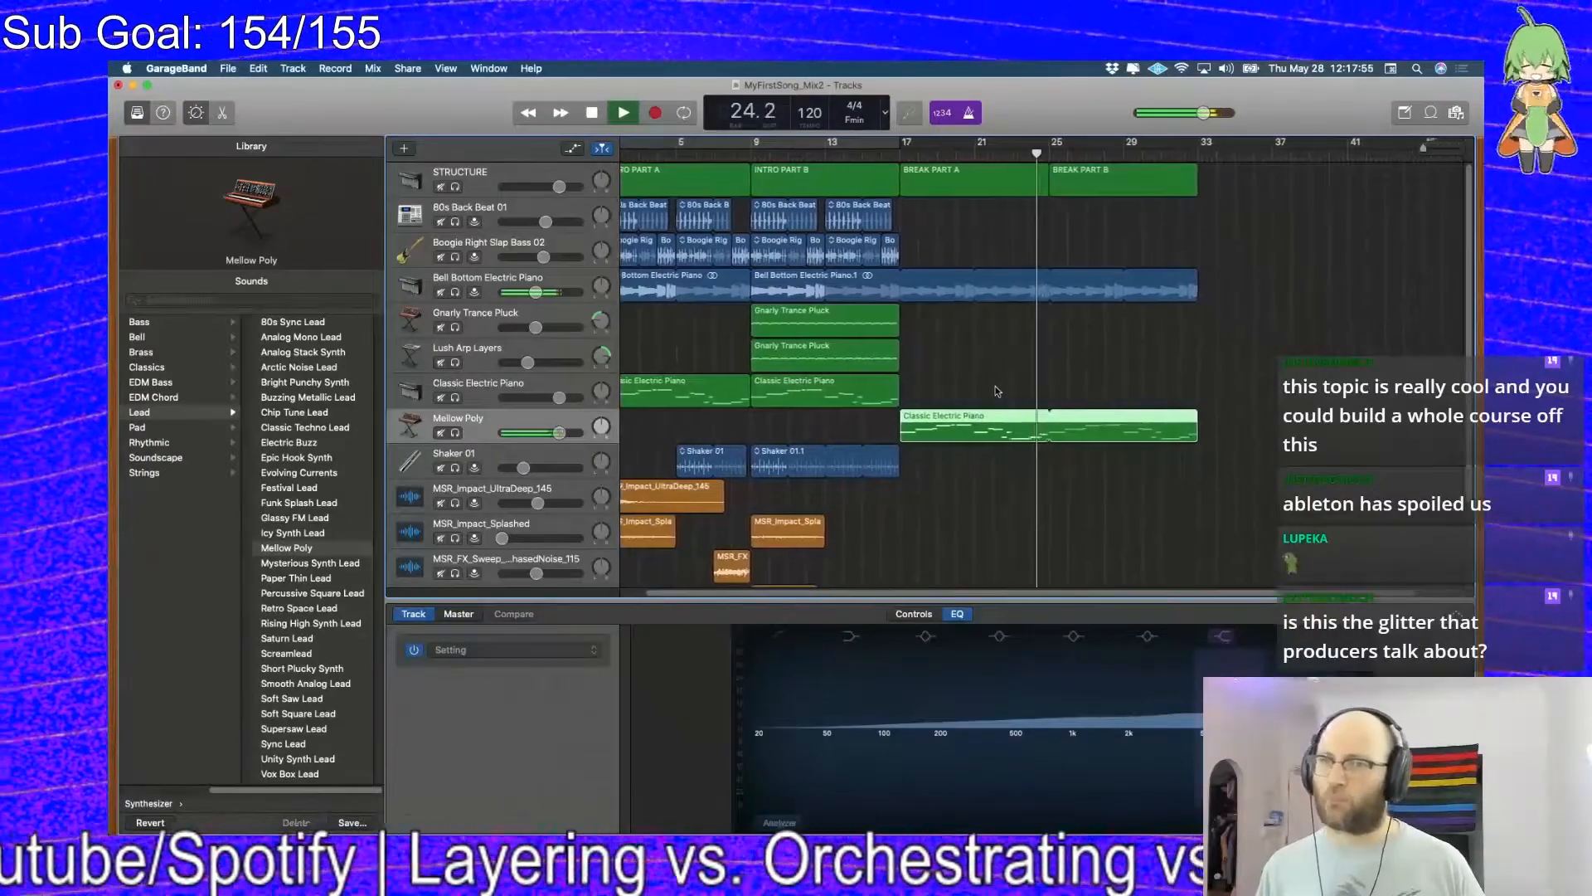
{"action": "key", "text": "space"}
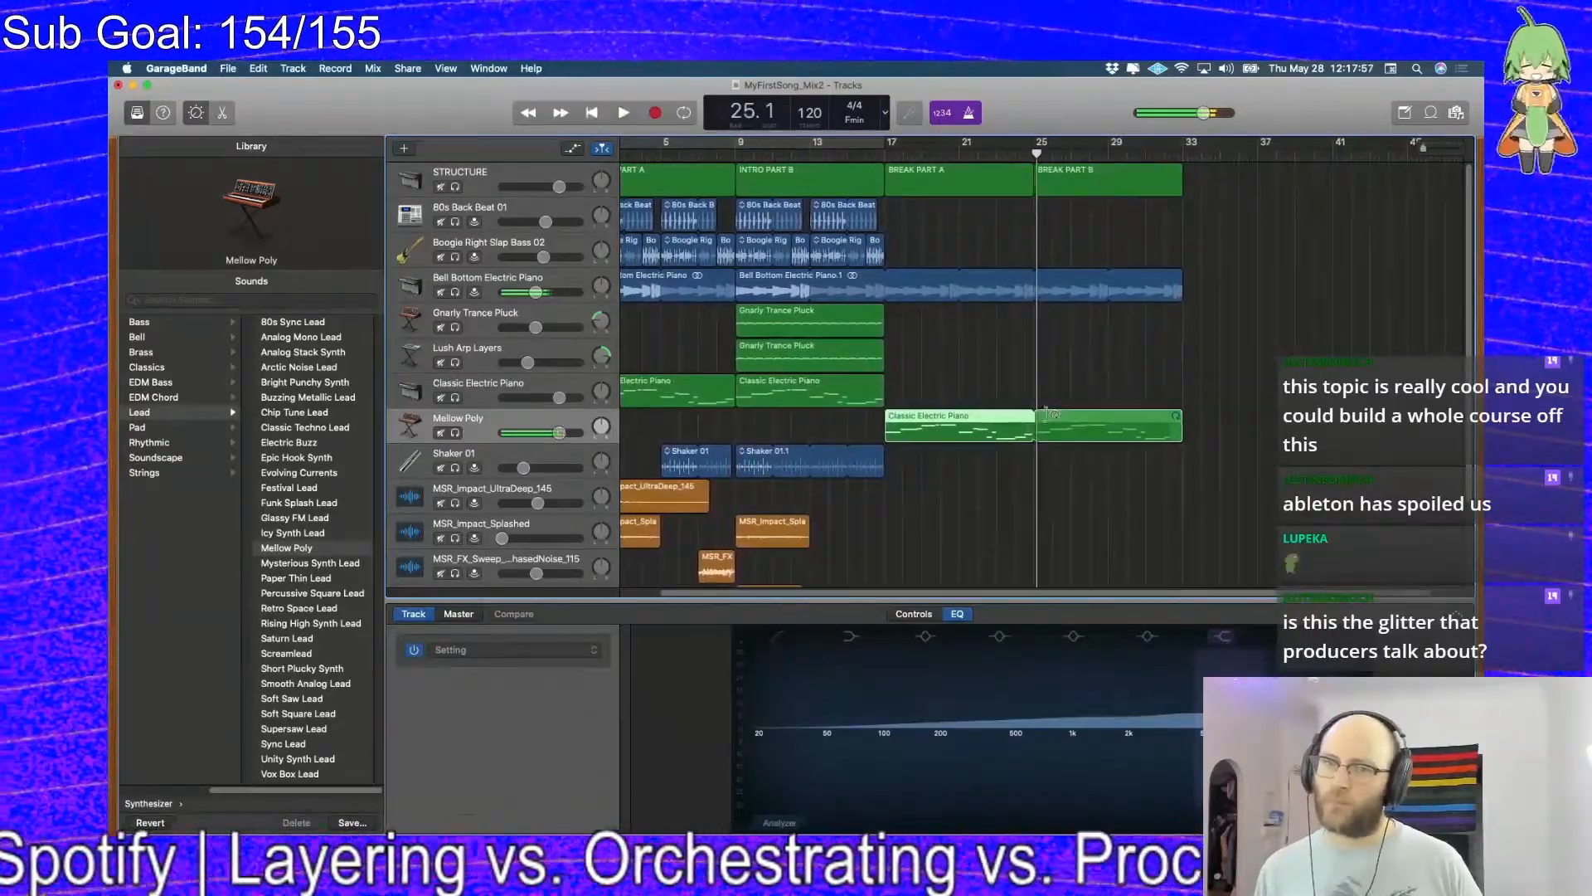
Copy the first MSR_Impact_UltraDeep_145 region to bar 17 on its own track
{"action": "scroll", "coordinate": [914, 369], "scroll_direction": "down", "scroll_amount": 1}
{"action": "scroll", "coordinate": [913, 369], "scroll_direction": "down", "scroll_amount": 2}
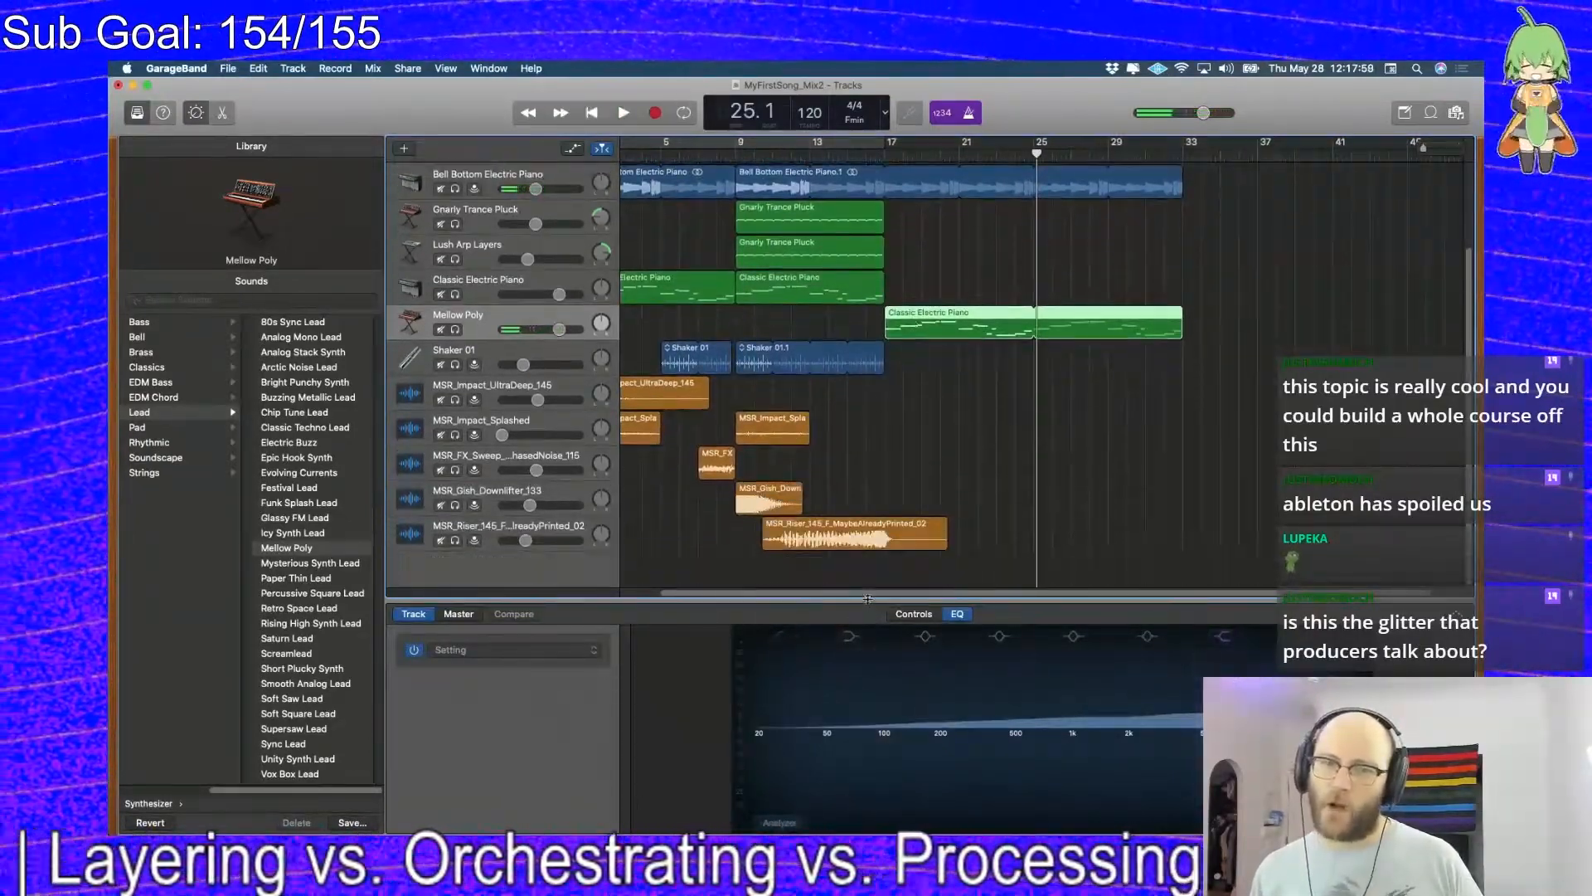
{"action": "scroll", "coordinate": [746, 464], "scroll_direction": "left", "scroll_amount": 2}
{"action": "left_click", "coordinate": [705, 396]}
{"action": "left_click_drag", "start_coordinate": [705, 397], "coordinate": [984, 396]}
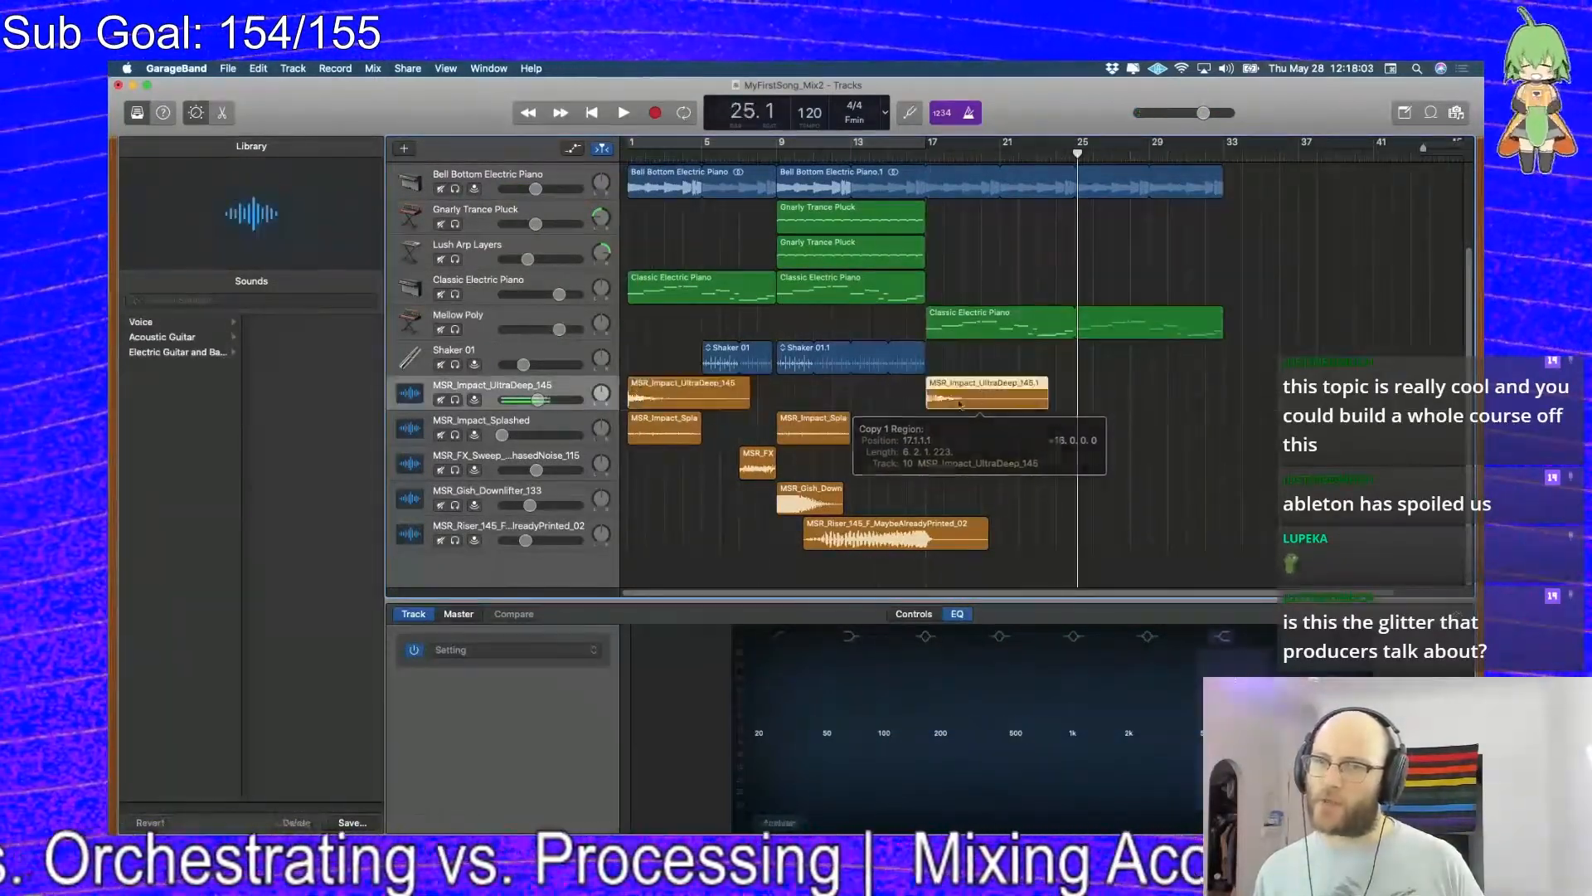
{"action": "left_click_drag", "start_coordinate": [1097, 542], "coordinate": [638, 393]}
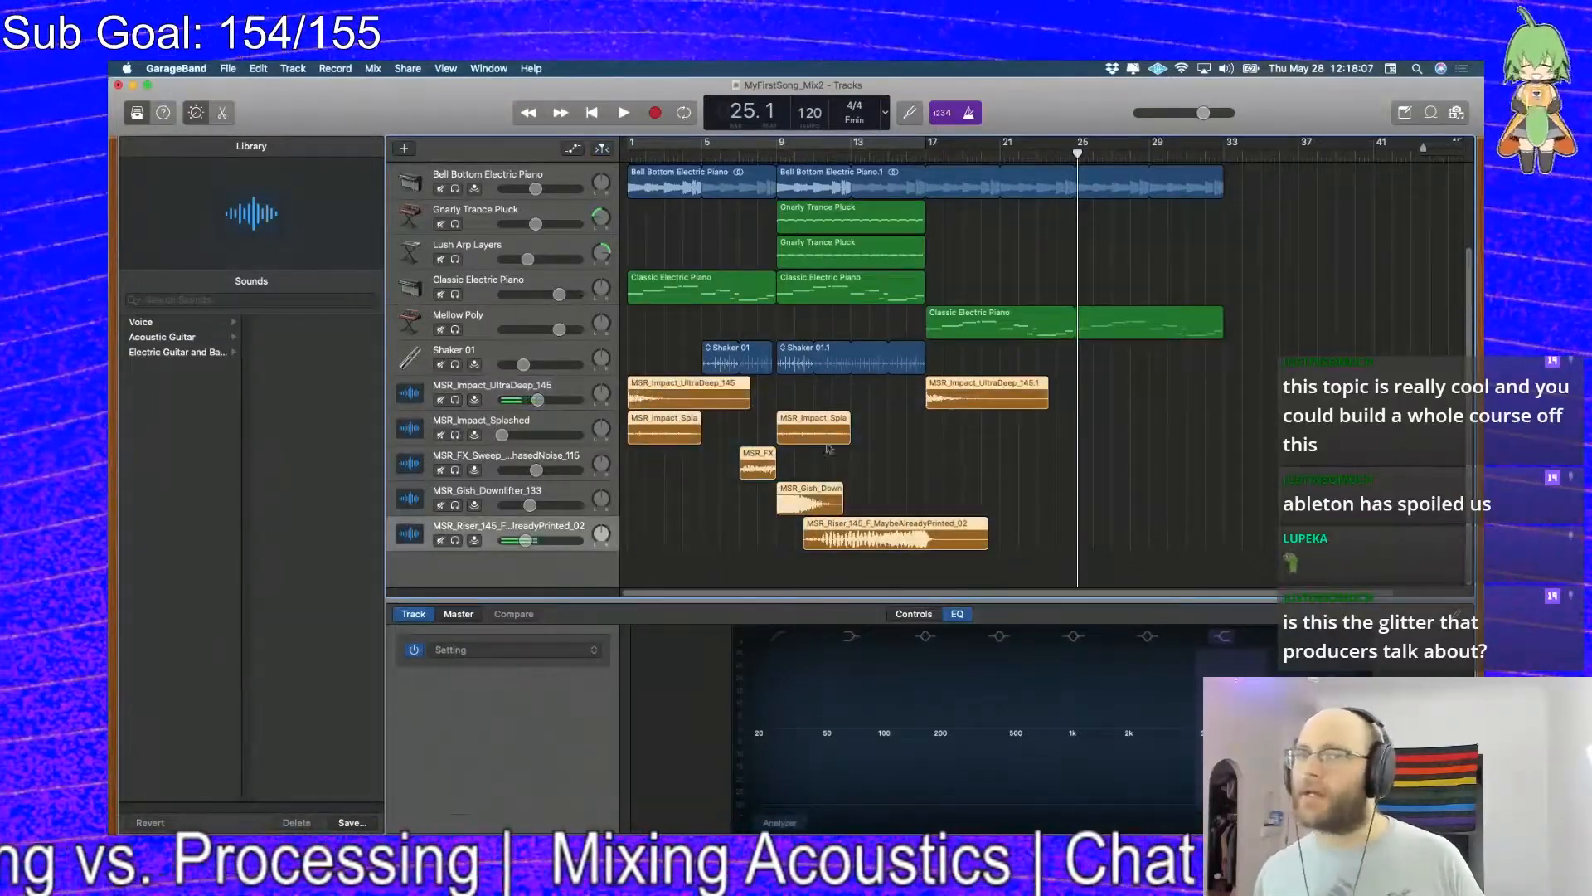
{"action": "left_click", "coordinate": [976, 446]}
{"action": "left_click", "coordinate": [949, 411]}
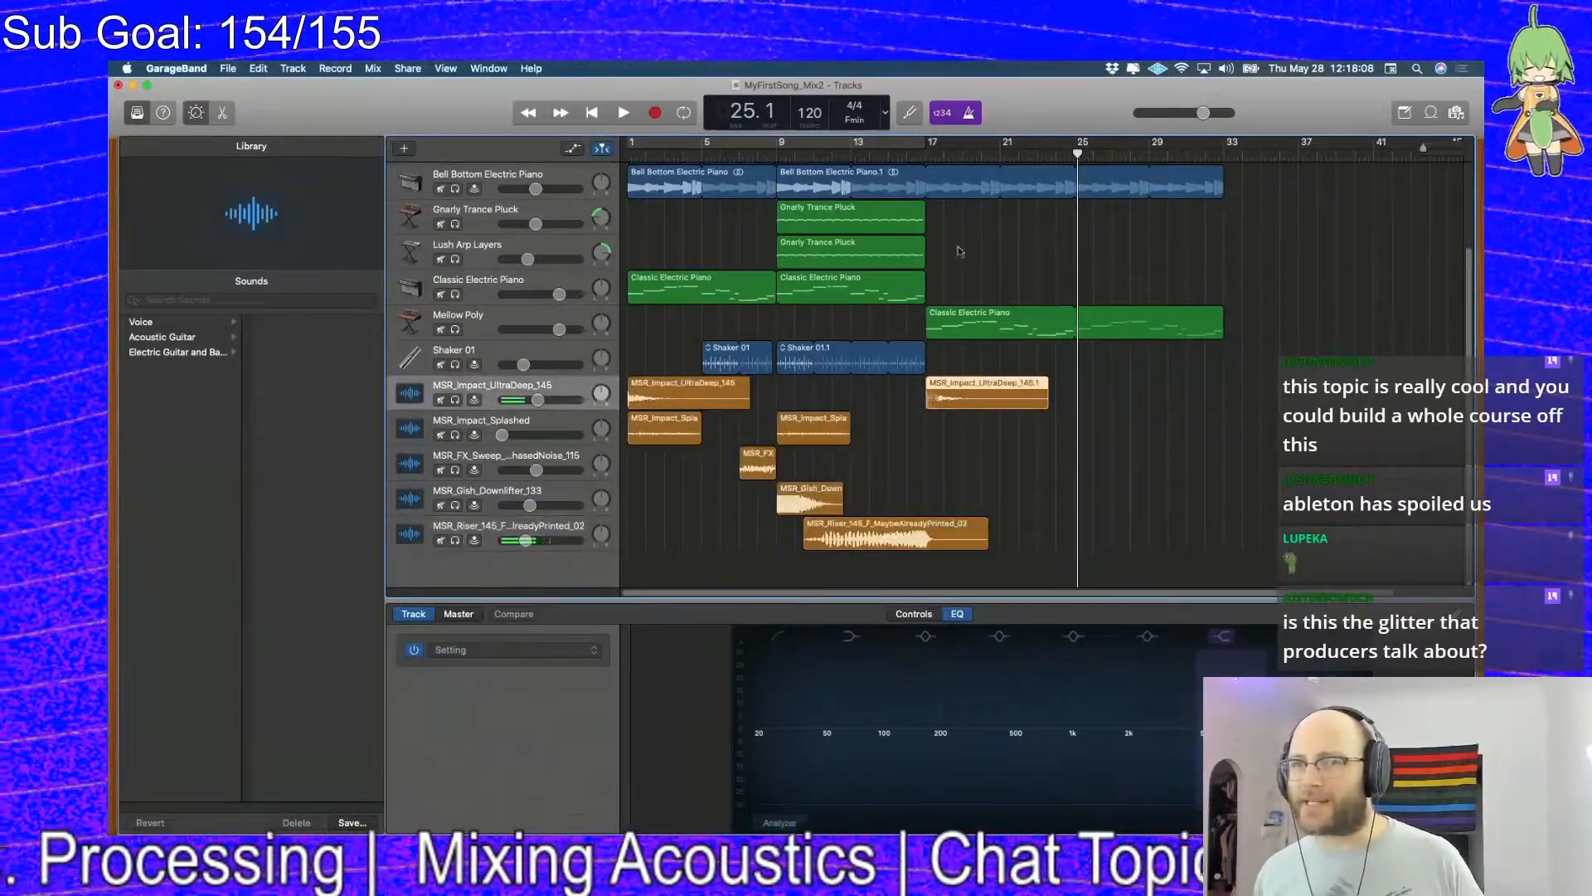
Play the song from about bar 15 through BREAK PART A to hear the copied impact and the synth part
{"action": "left_click", "coordinate": [889, 156]}
{"action": "key", "text": "space"}
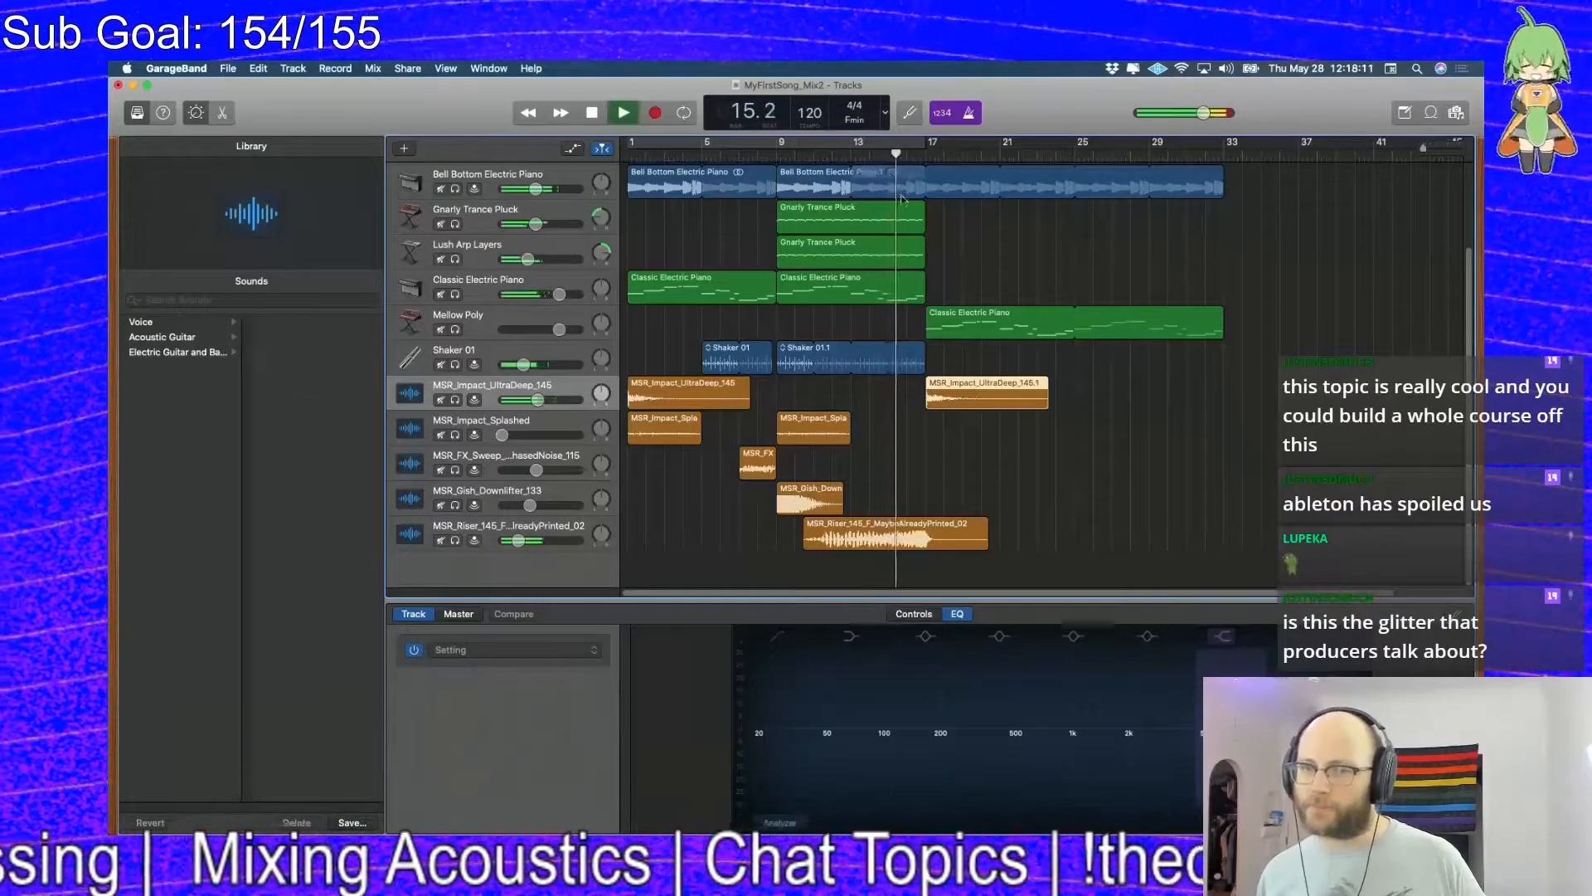
{"action": "scroll", "coordinate": [960, 274], "scroll_direction": "up", "scroll_amount": 1}
{"action": "scroll", "coordinate": [960, 274], "scroll_direction": "up", "scroll_amount": 2}
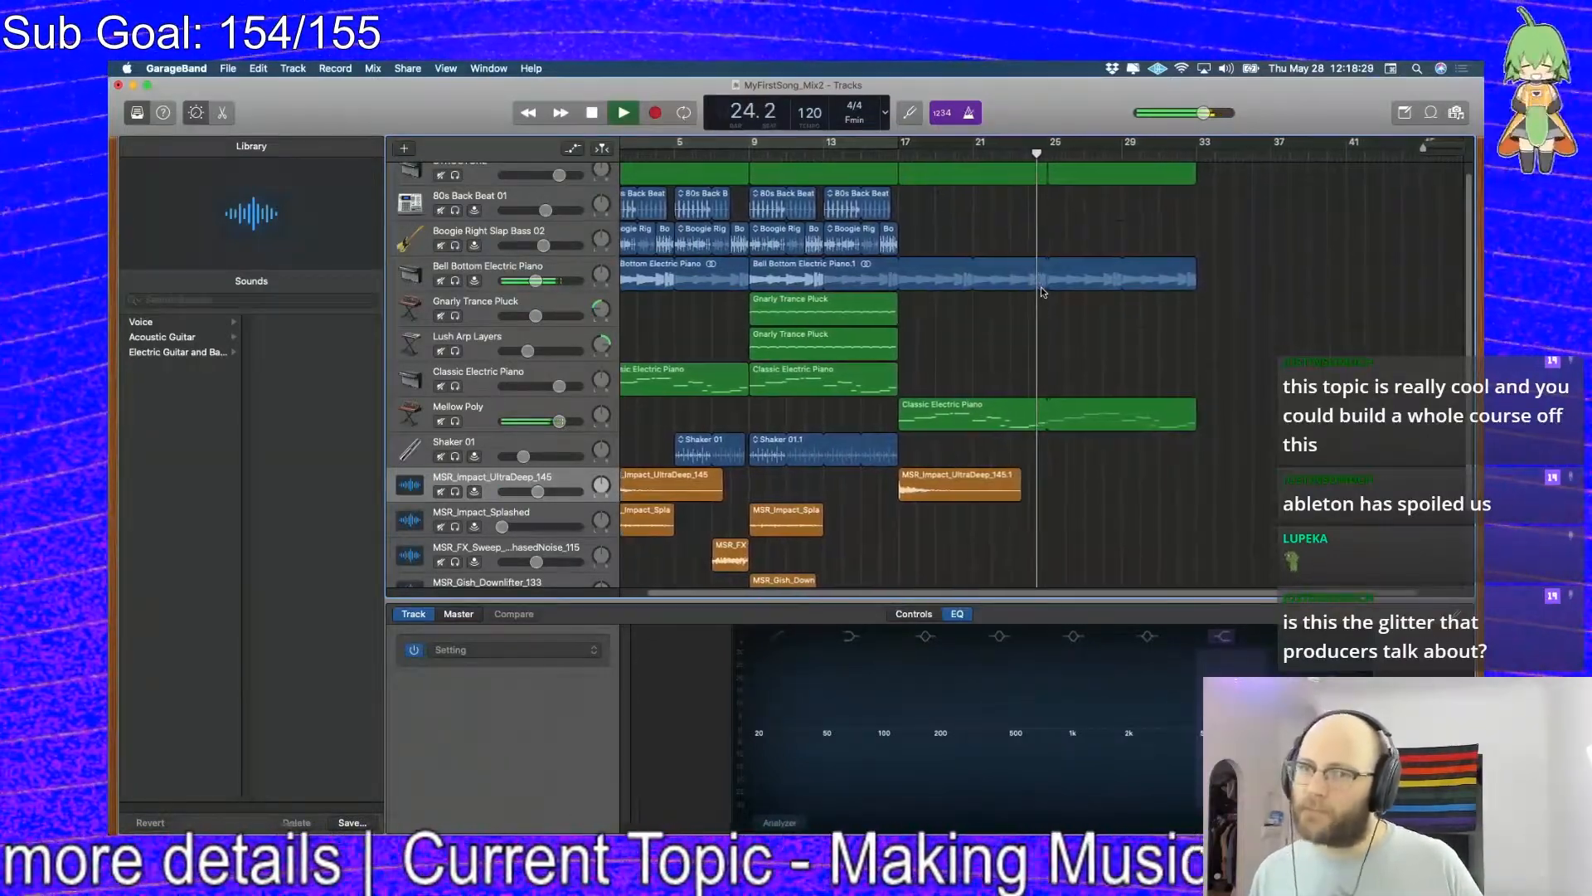
{"action": "key", "text": "space"}
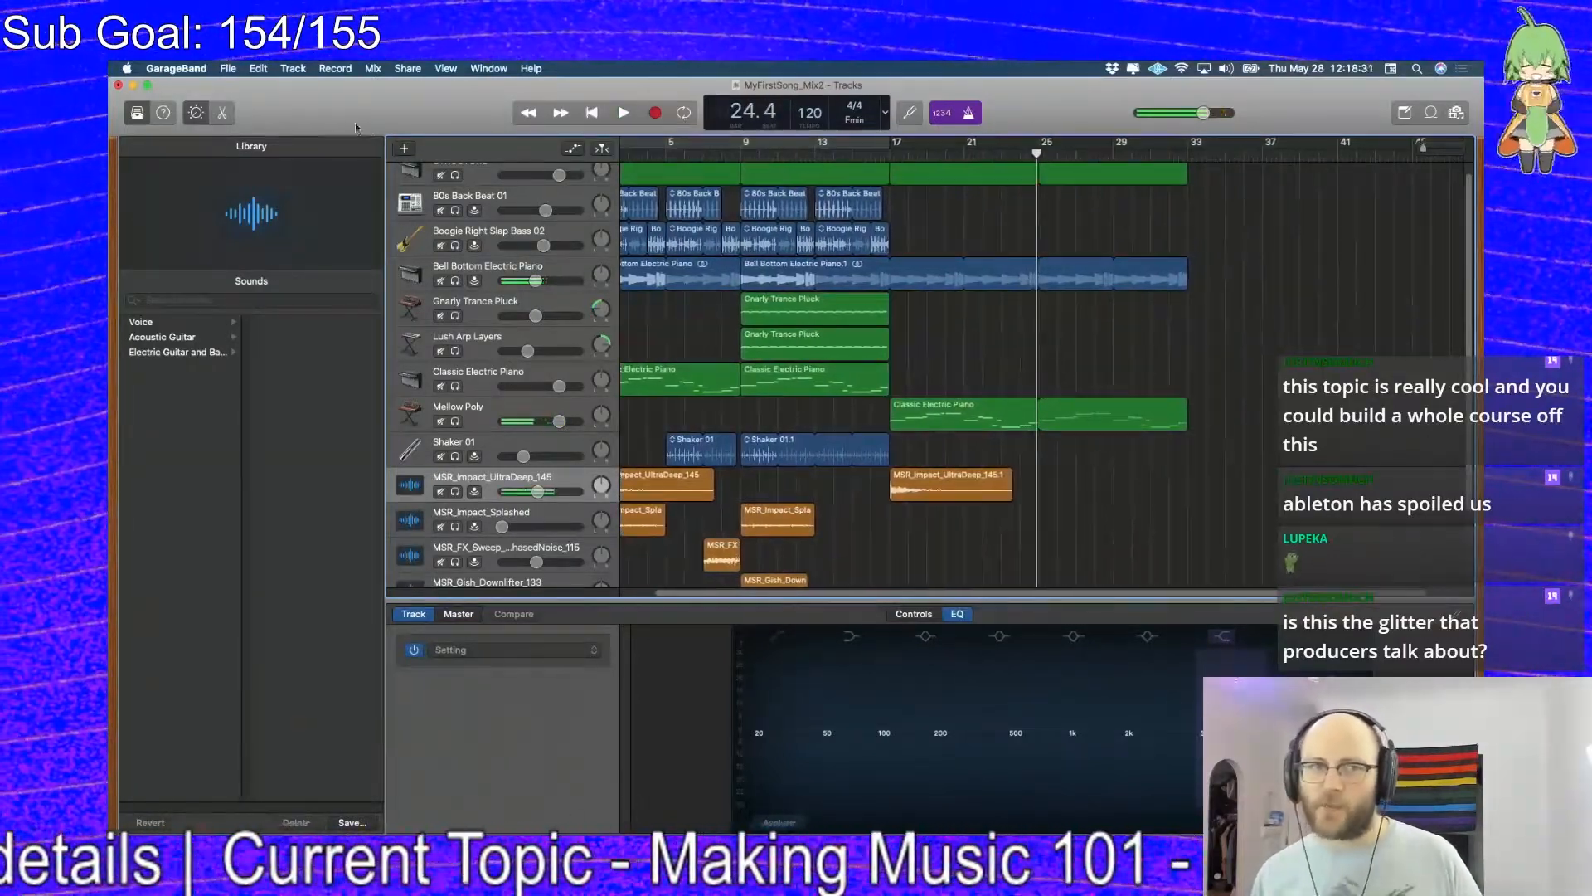
Start a new guitar or bass audio track and set the project's audio input device to Universal Audio Thunderbolt
{"action": "left_click", "coordinate": [402, 149]}
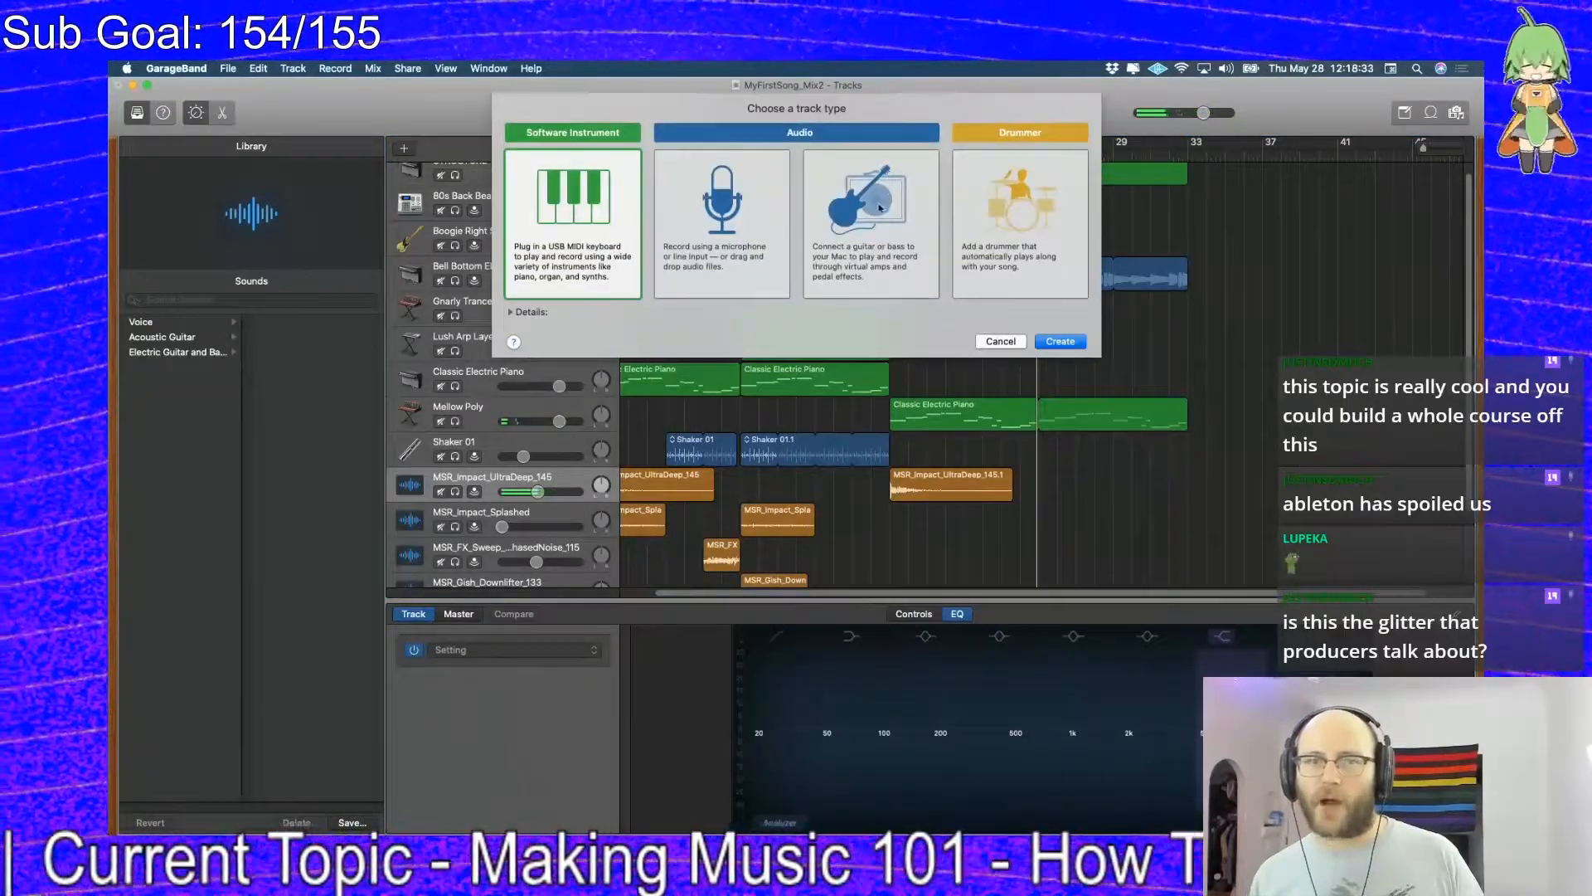
{"action": "left_click", "coordinate": [879, 208]}
{"action": "left_click", "coordinate": [747, 372]}
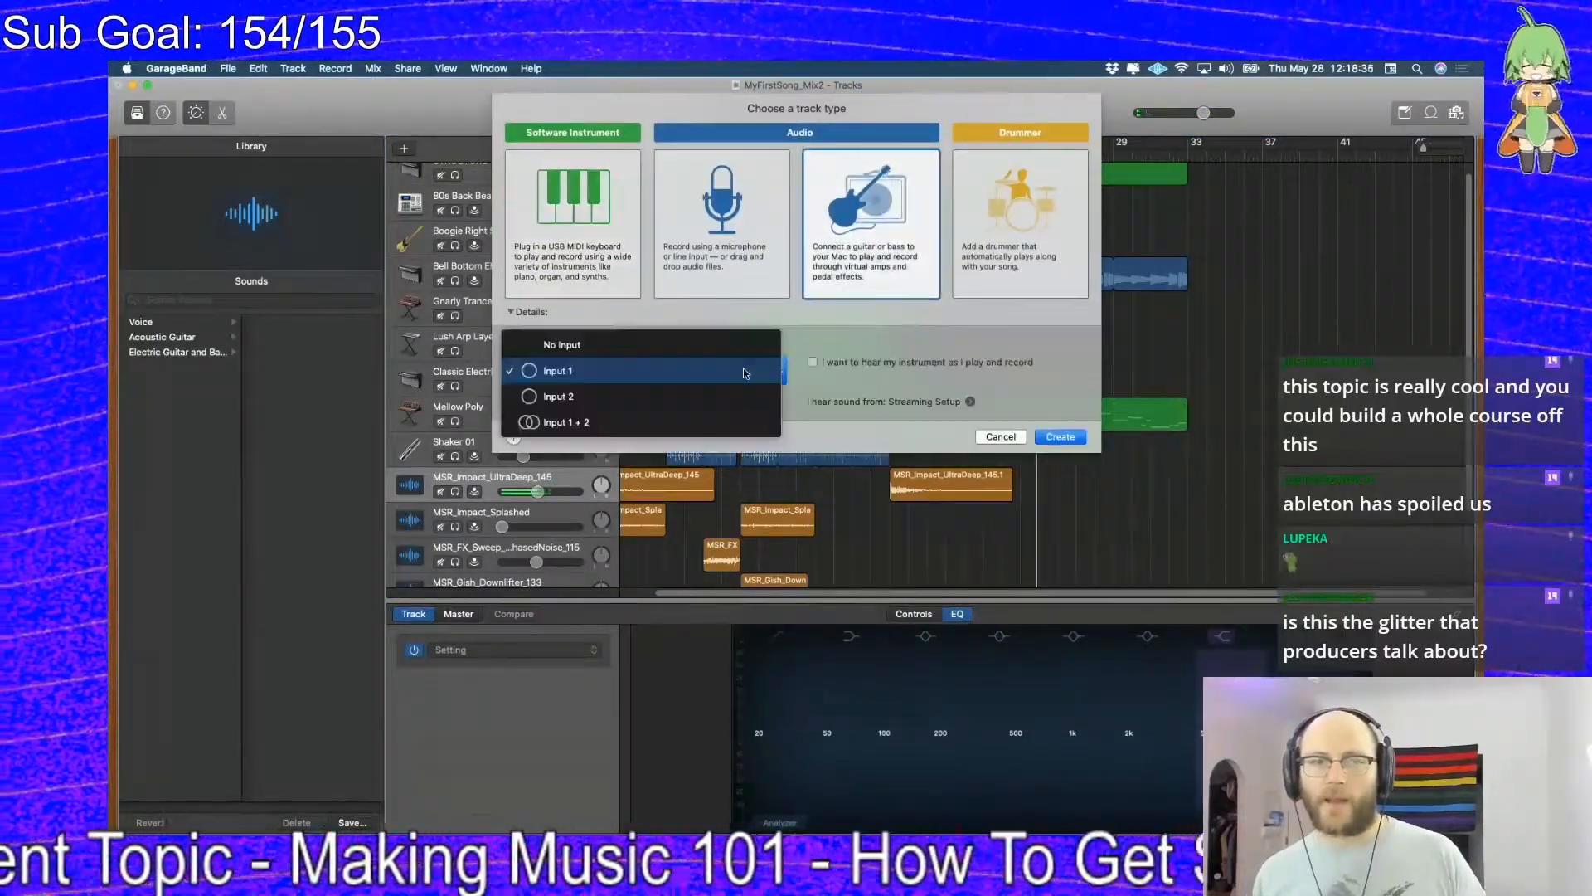
{"action": "left_click", "coordinate": [744, 374]}
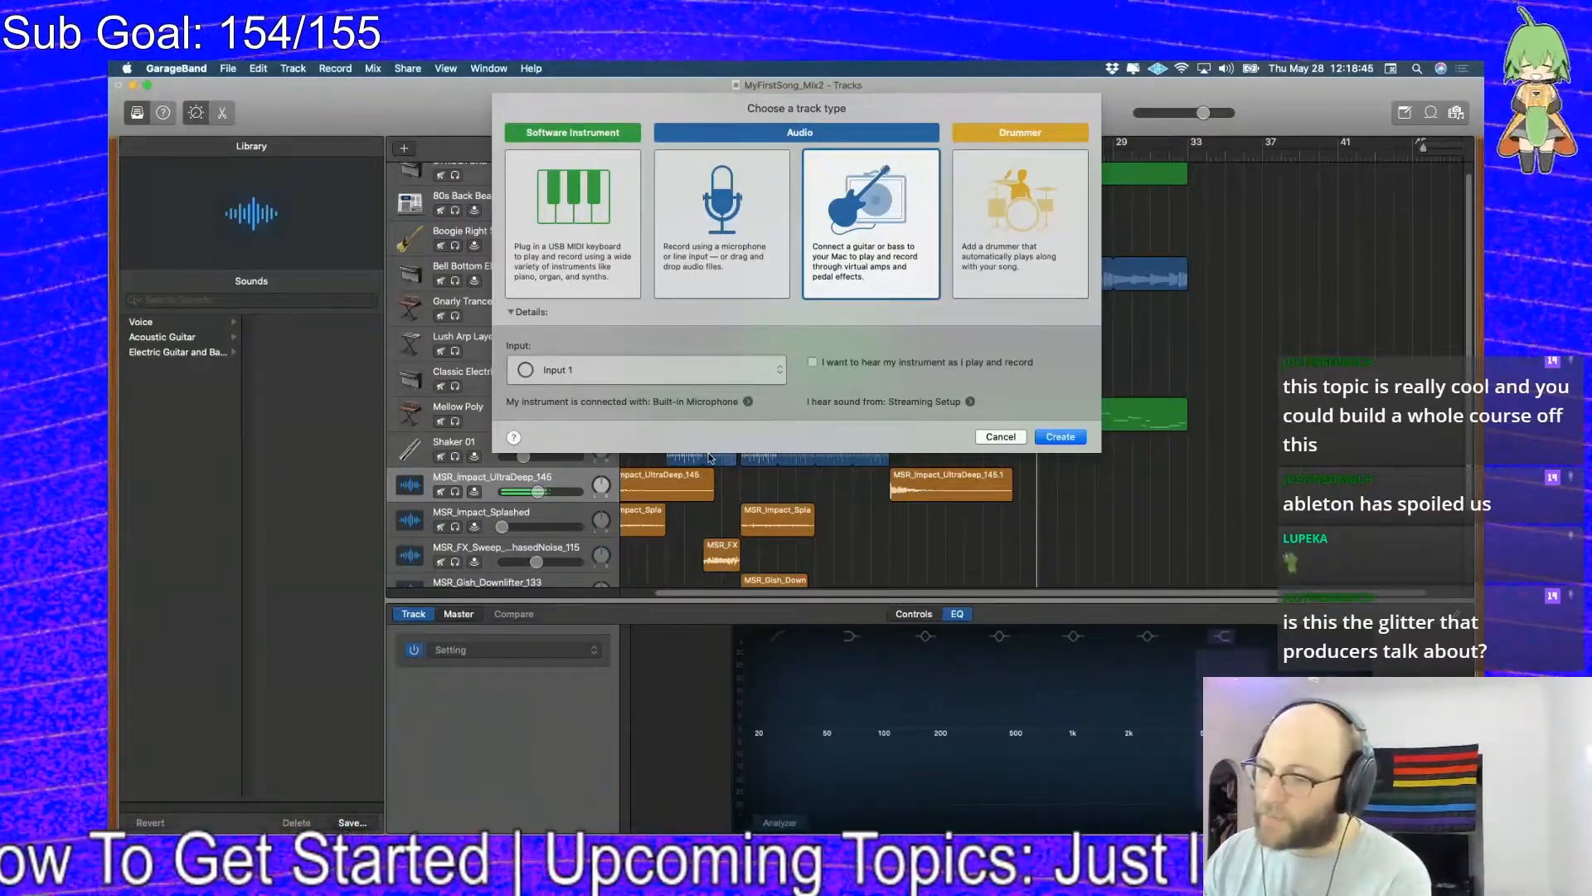
{"action": "left_click", "coordinate": [748, 403]}
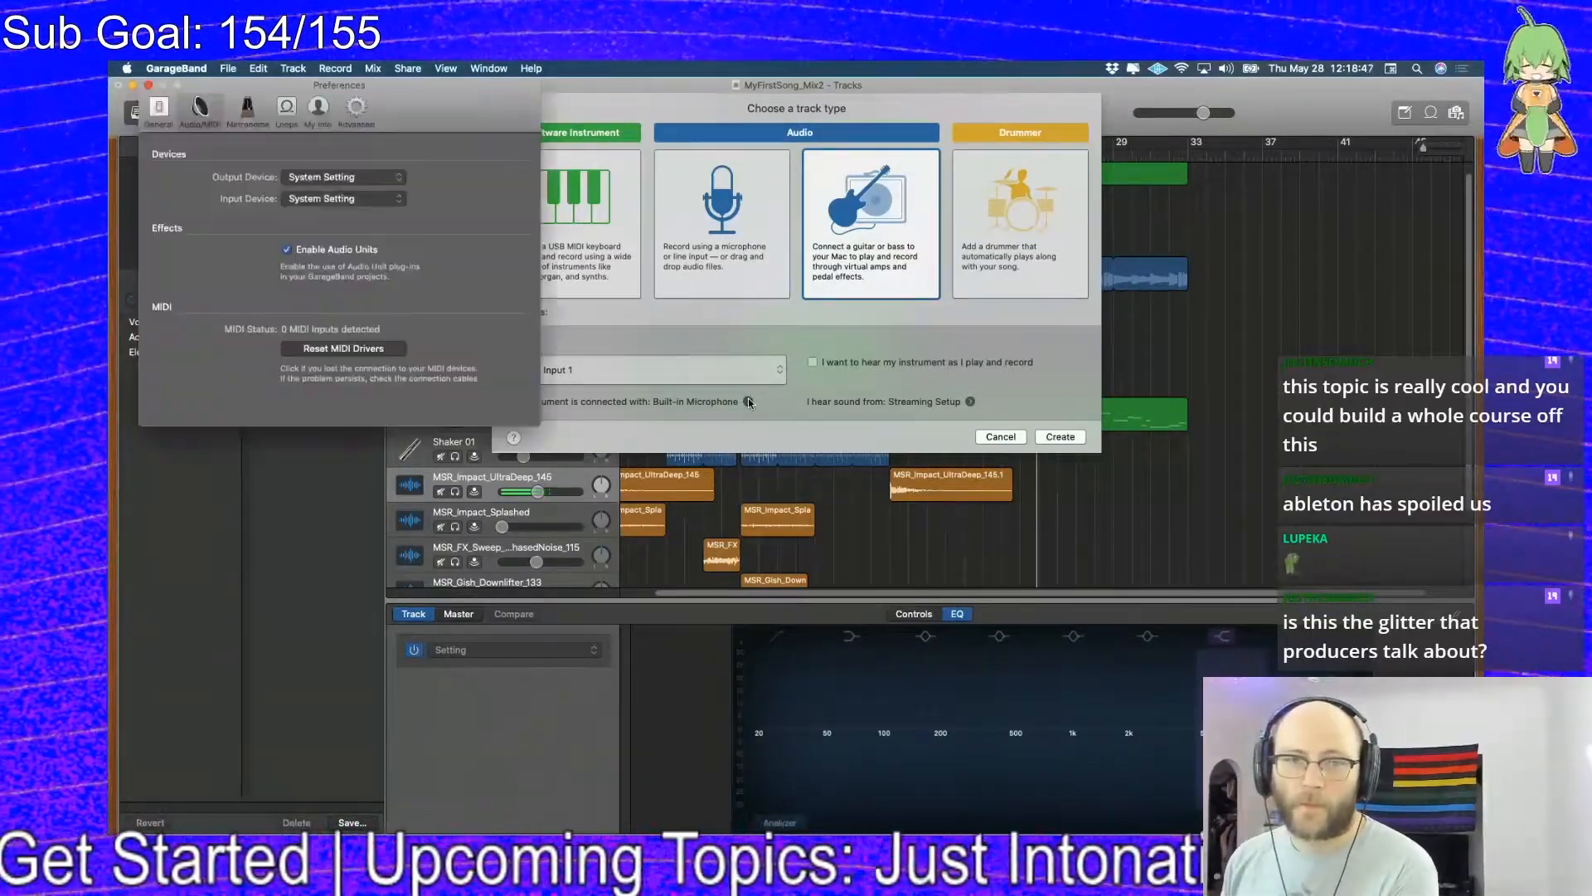
{"action": "left_click", "coordinate": [363, 201]}
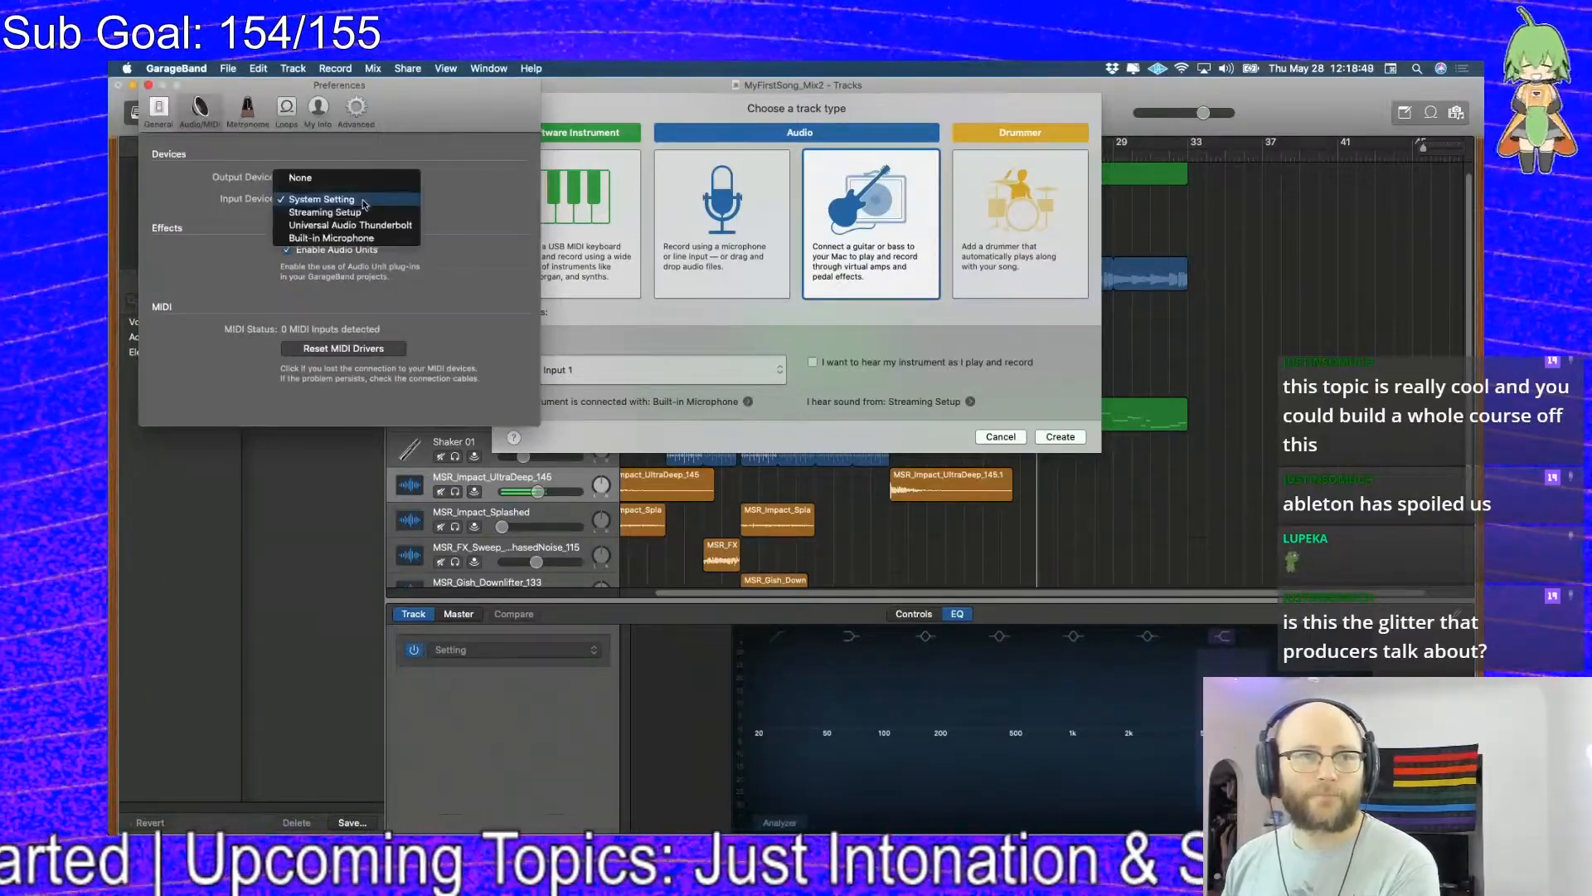
{"action": "left_click", "coordinate": [370, 230]}
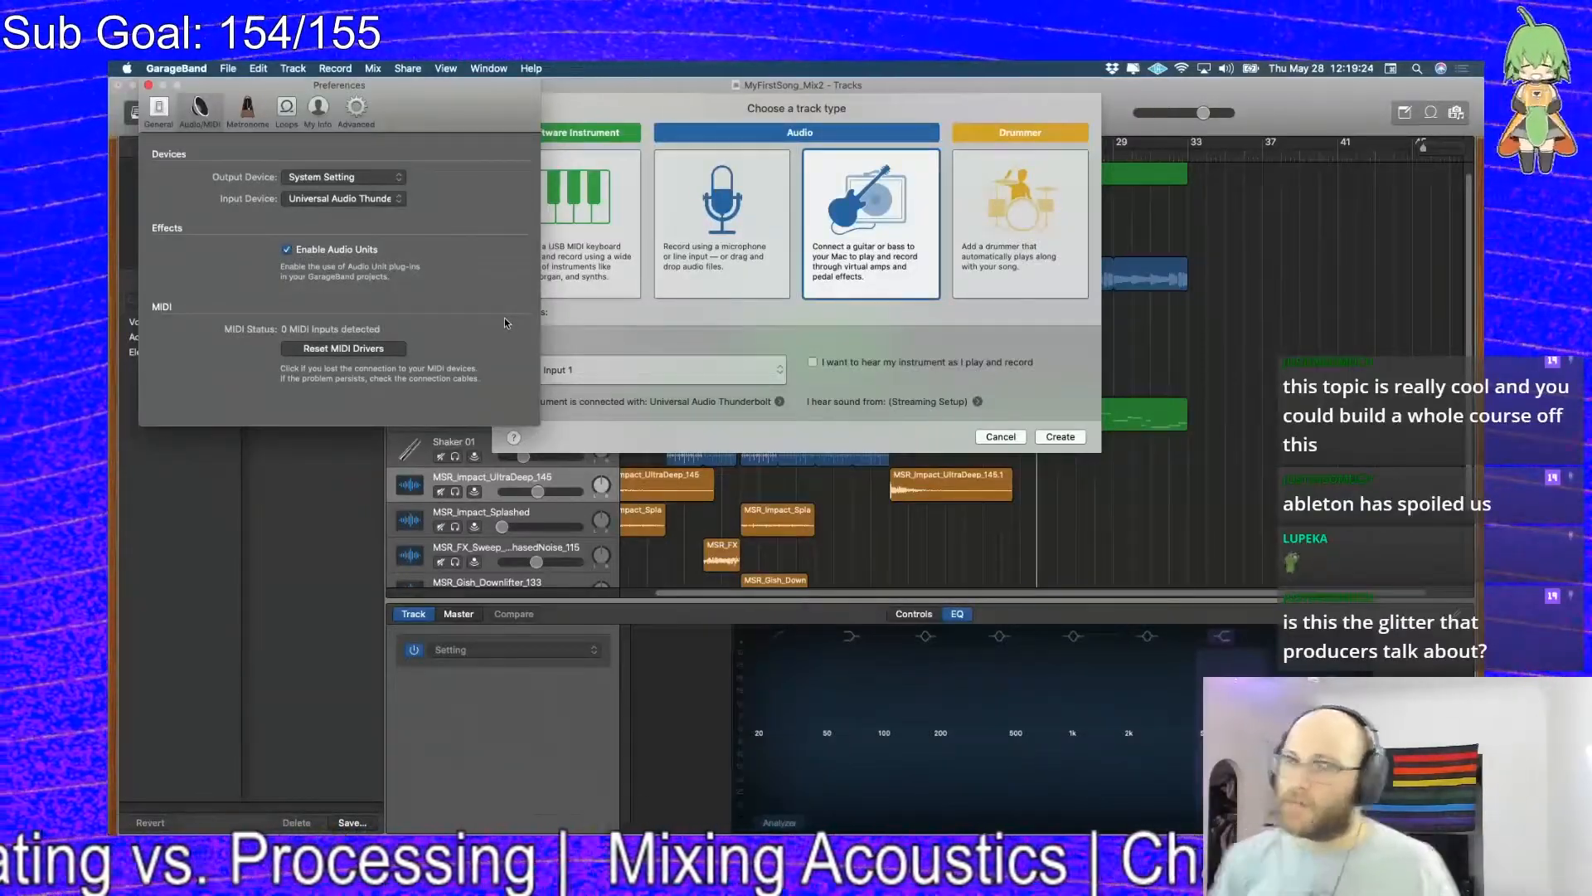
{"action": "key", "text": "super+w"}
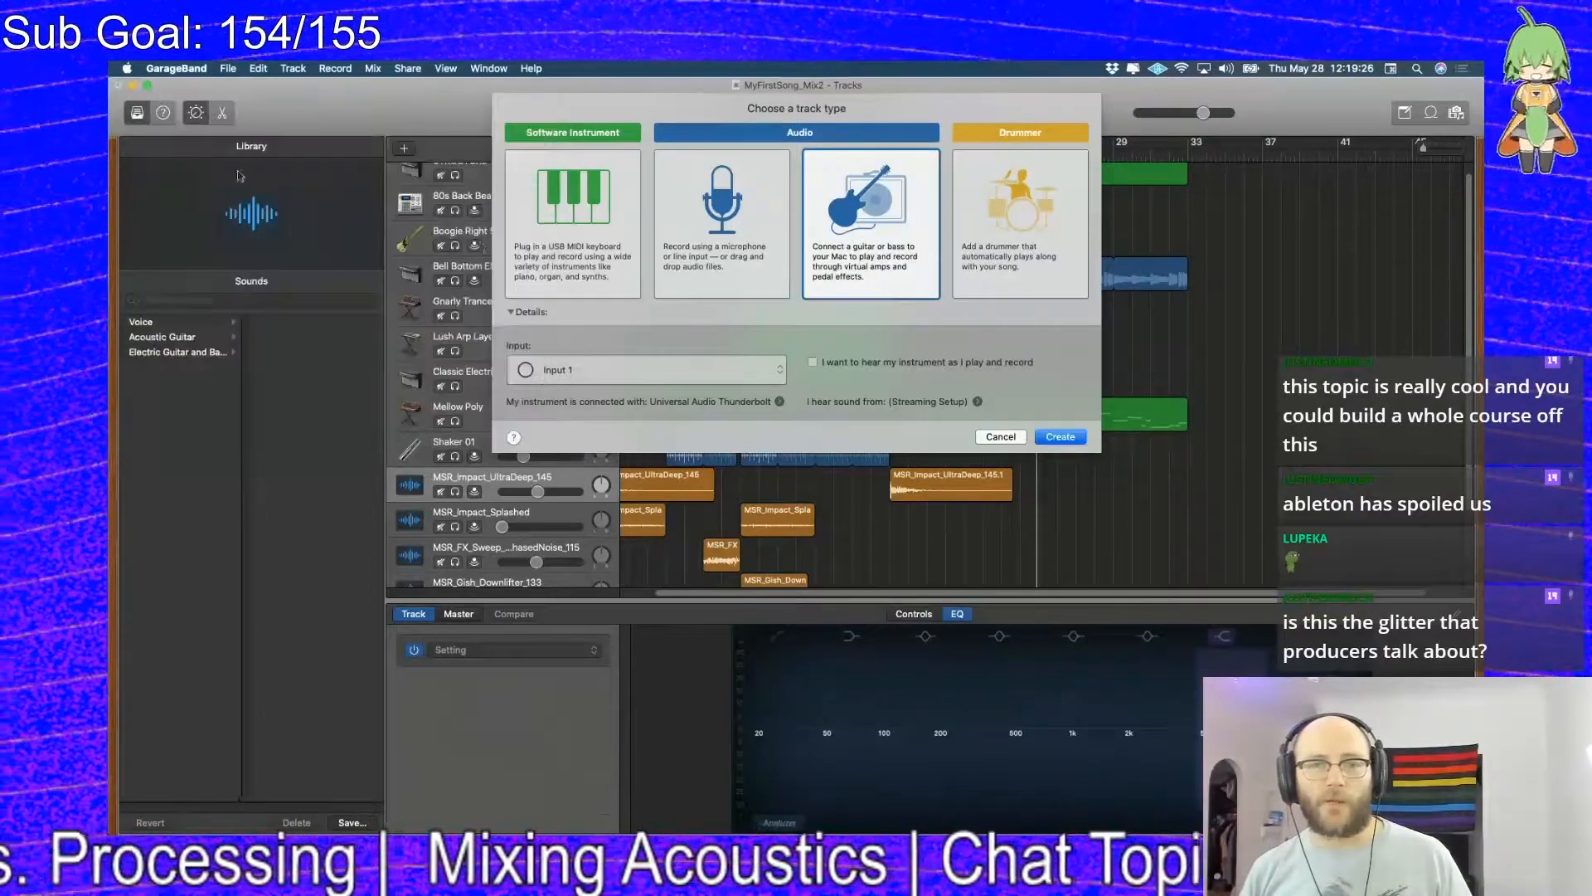
Create the guitar audio track with Input 1 and rename it Clap
{"action": "left_click", "coordinate": [711, 374]}
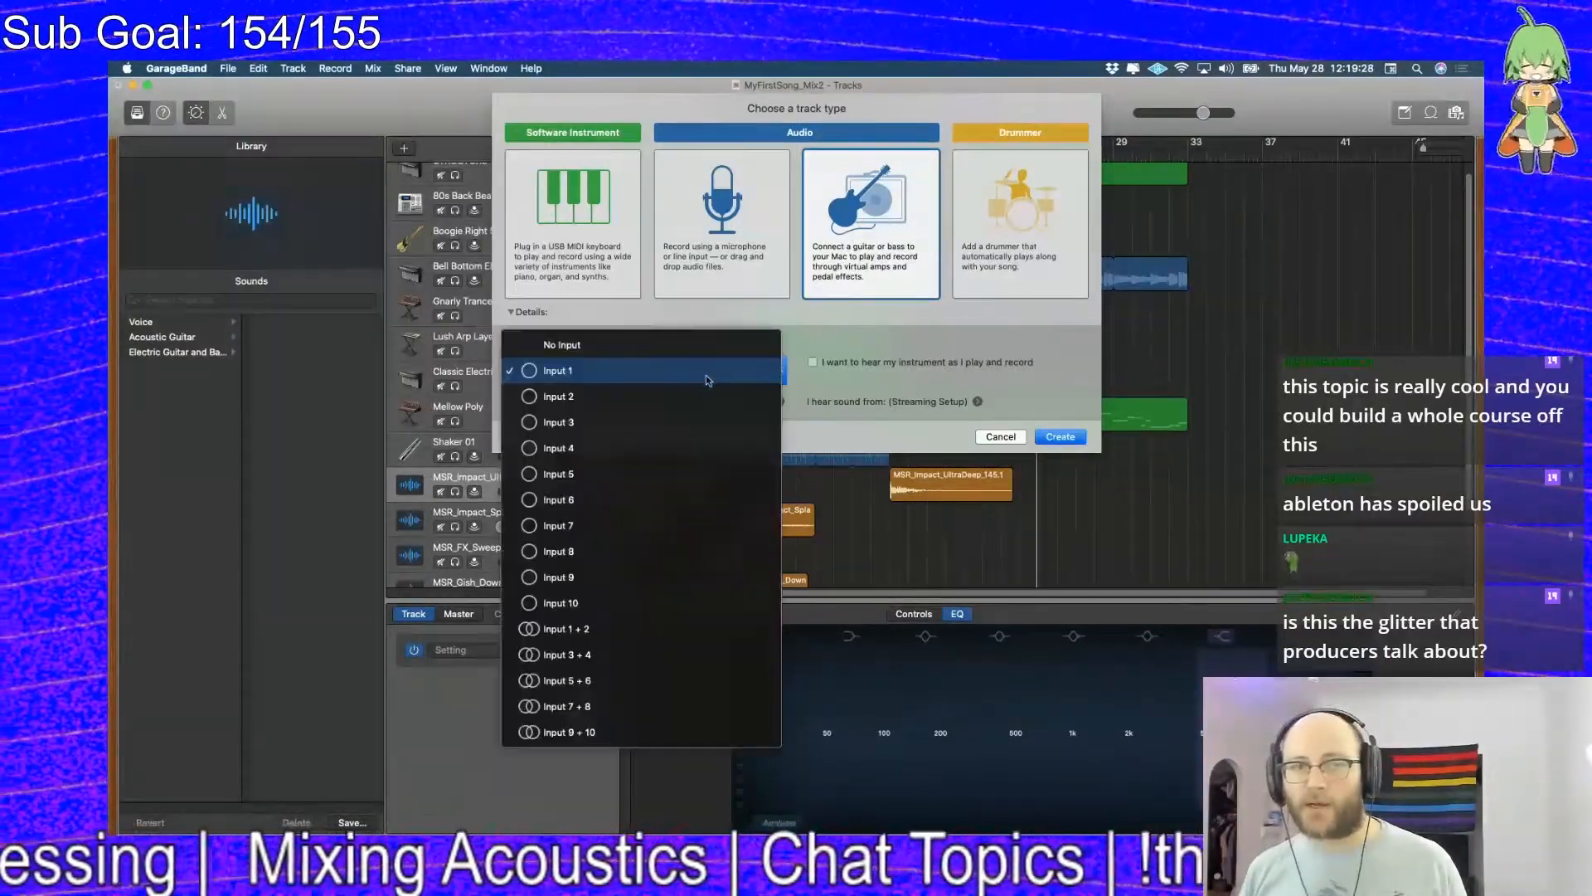
{"action": "left_click", "coordinate": [706, 380]}
{"action": "left_click", "coordinate": [1060, 438]}
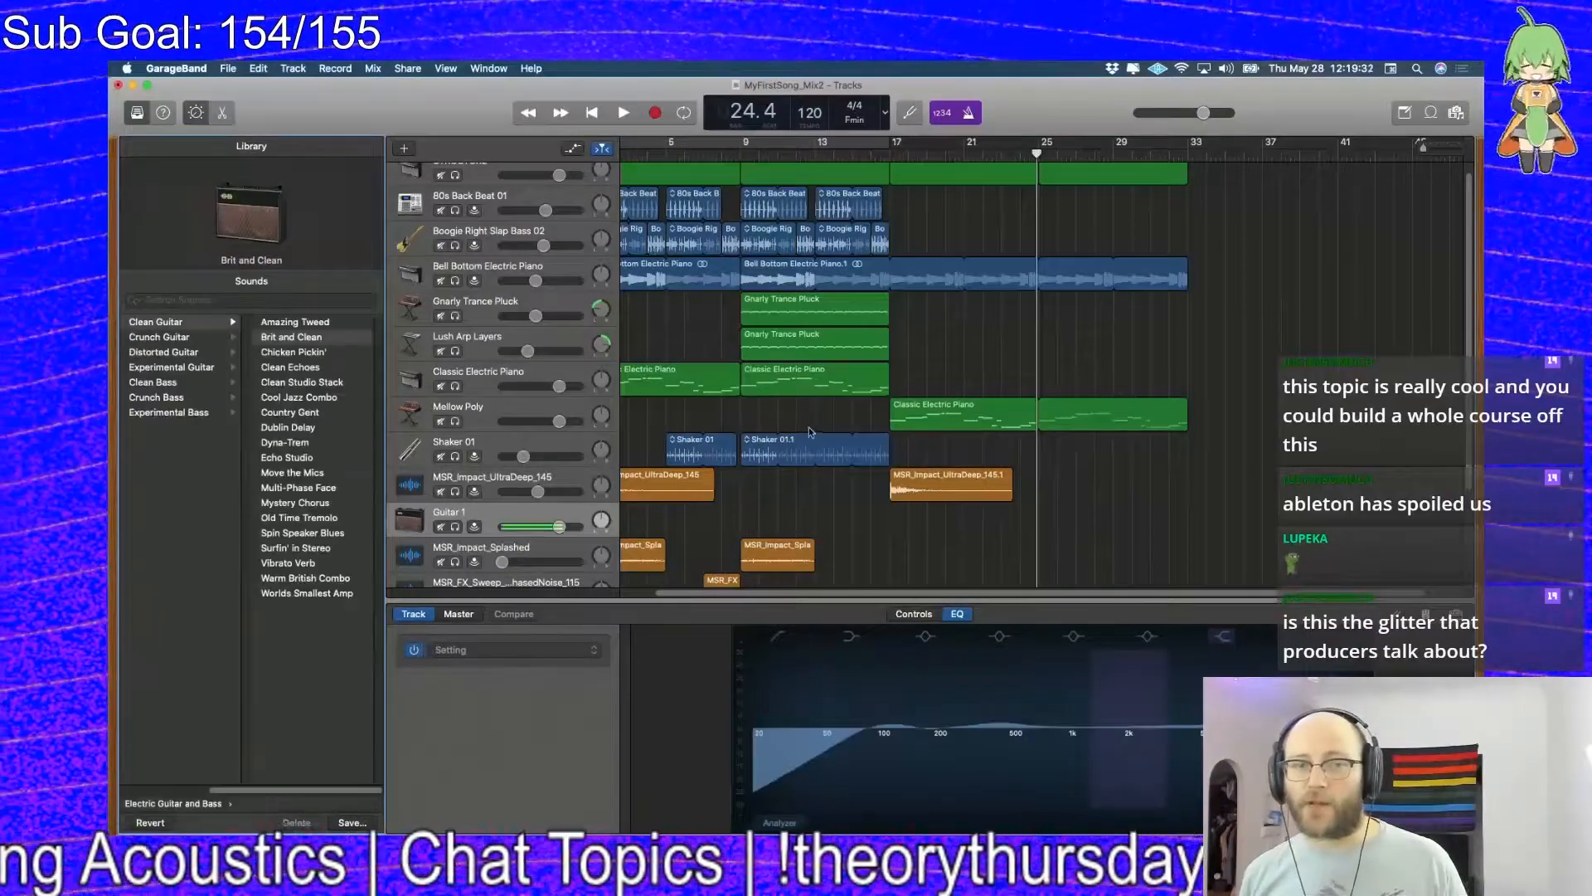
{"action": "scroll", "coordinate": [806, 433], "scroll_direction": "down", "scroll_amount": 2}
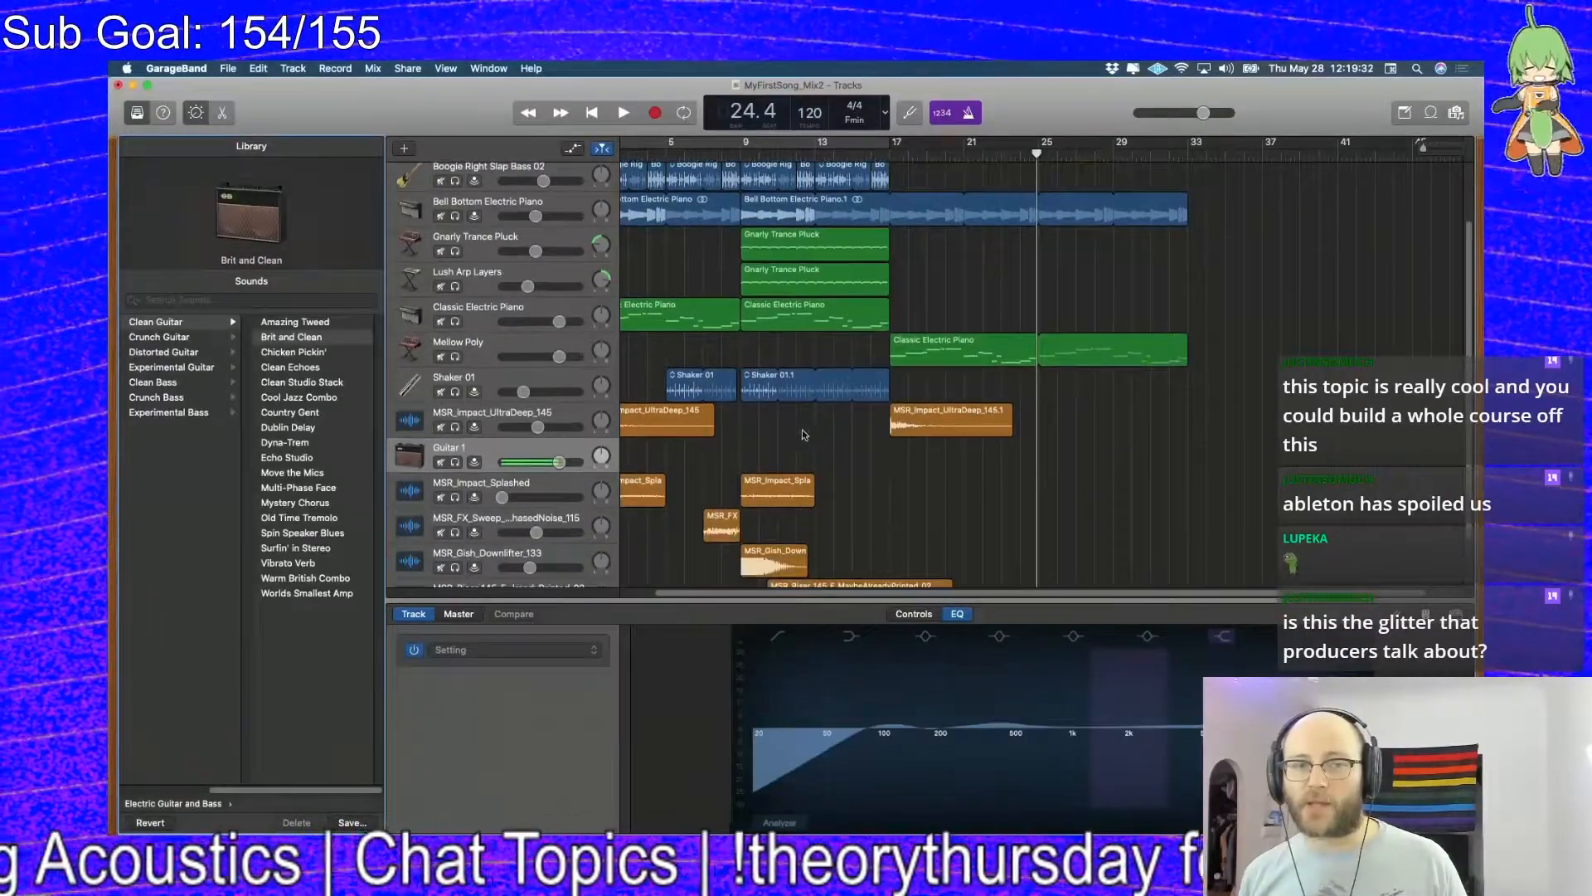
{"action": "double_click", "coordinate": [497, 448]}
{"action": "type", "text": "Clap"}
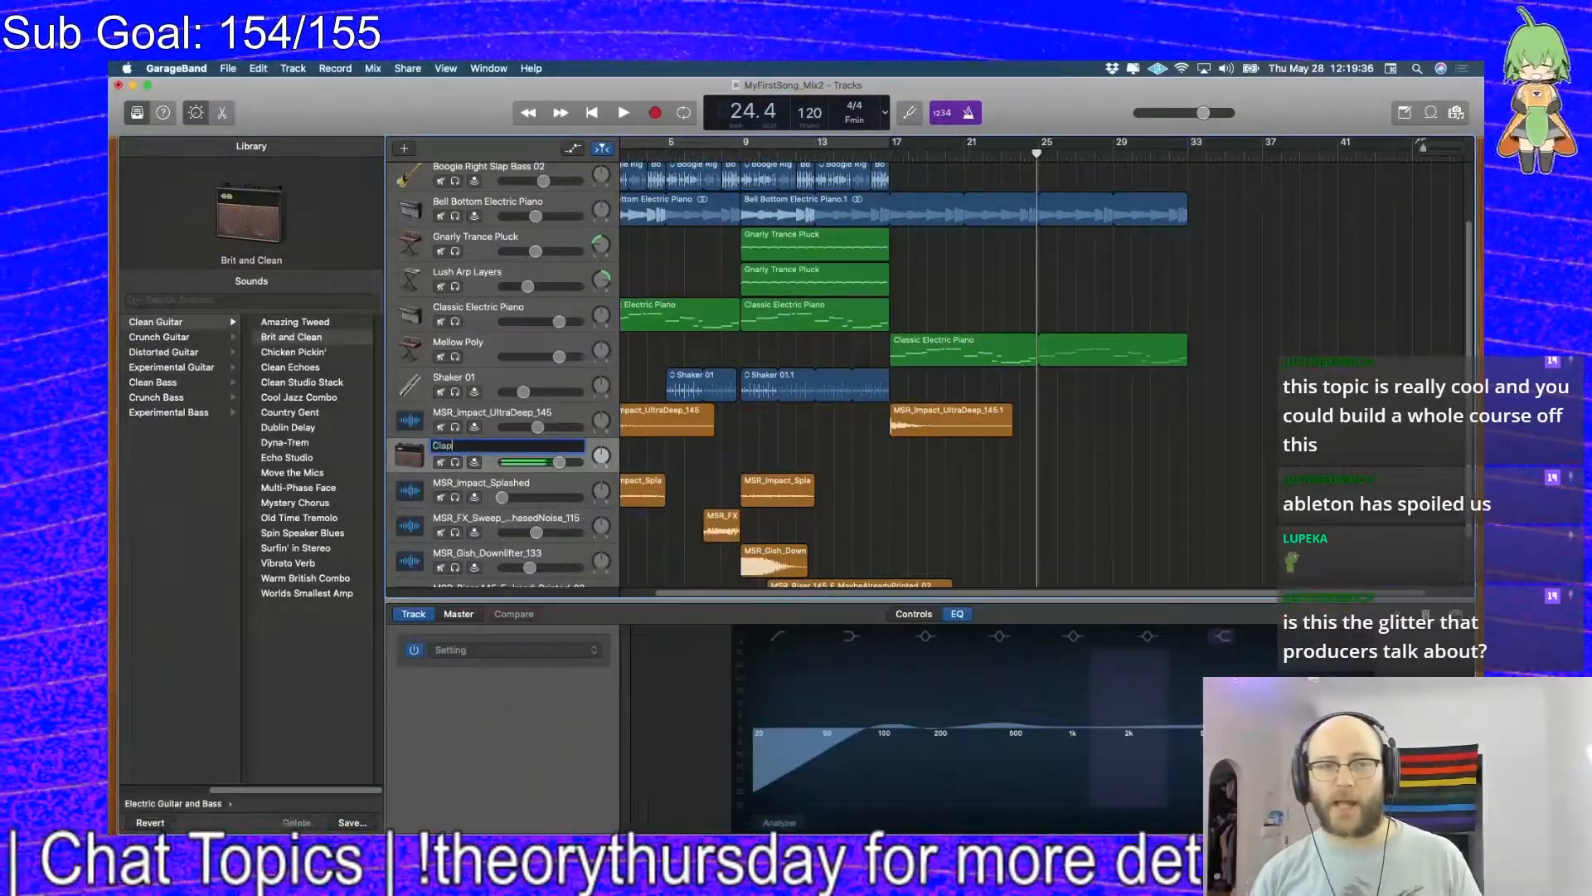
{"action": "key", "text": "Return"}
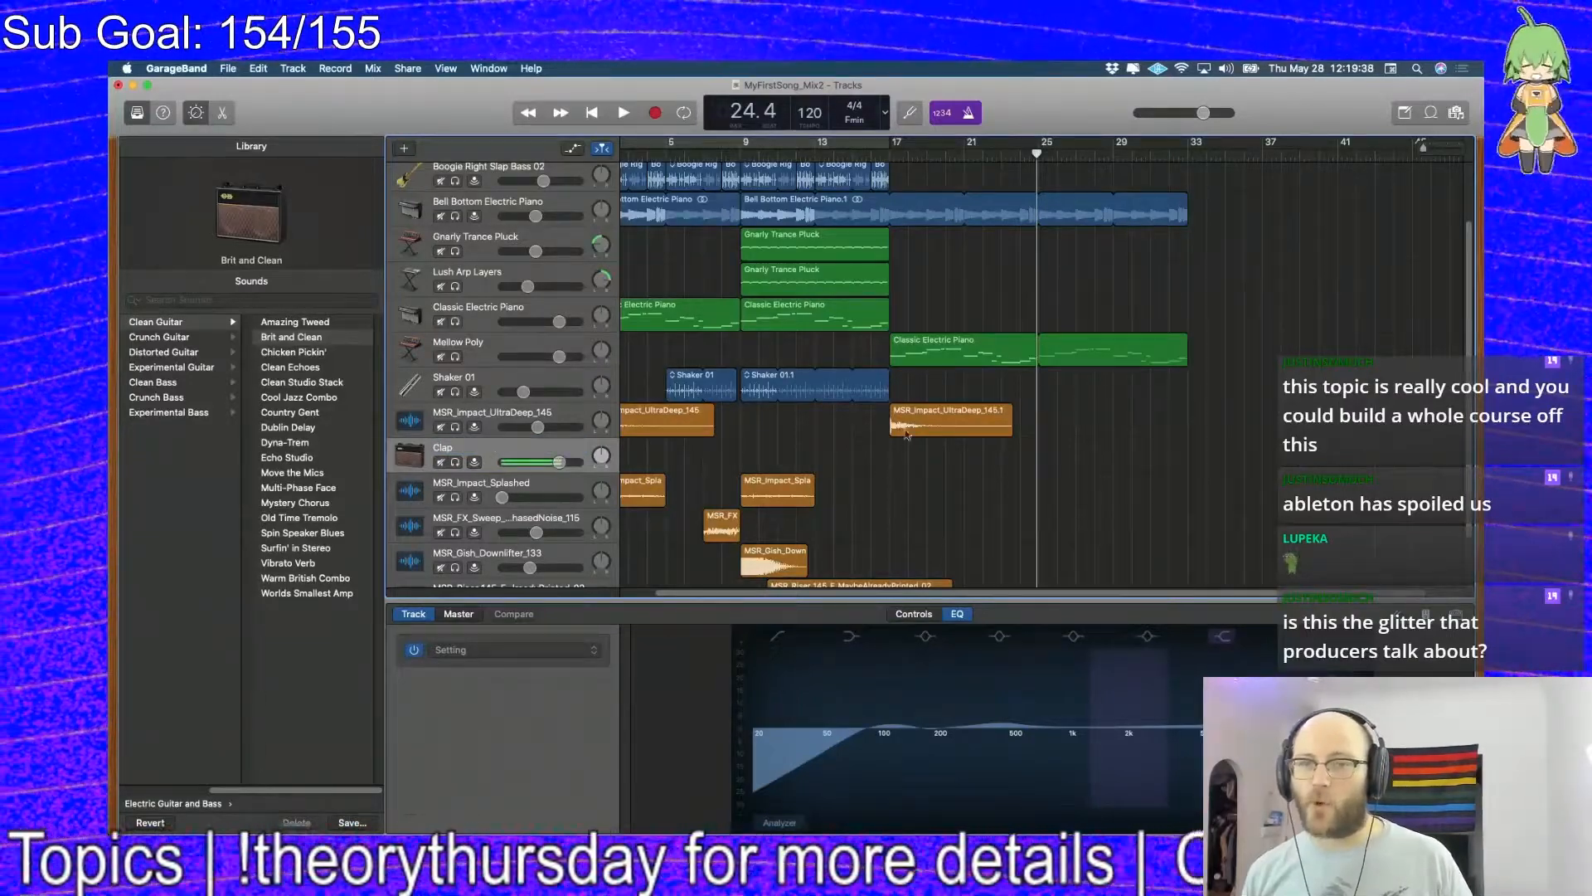
Record a clap part on the Clap track from bar 17 to the end of BREAK PART A
{"action": "key", "text": "comma"}
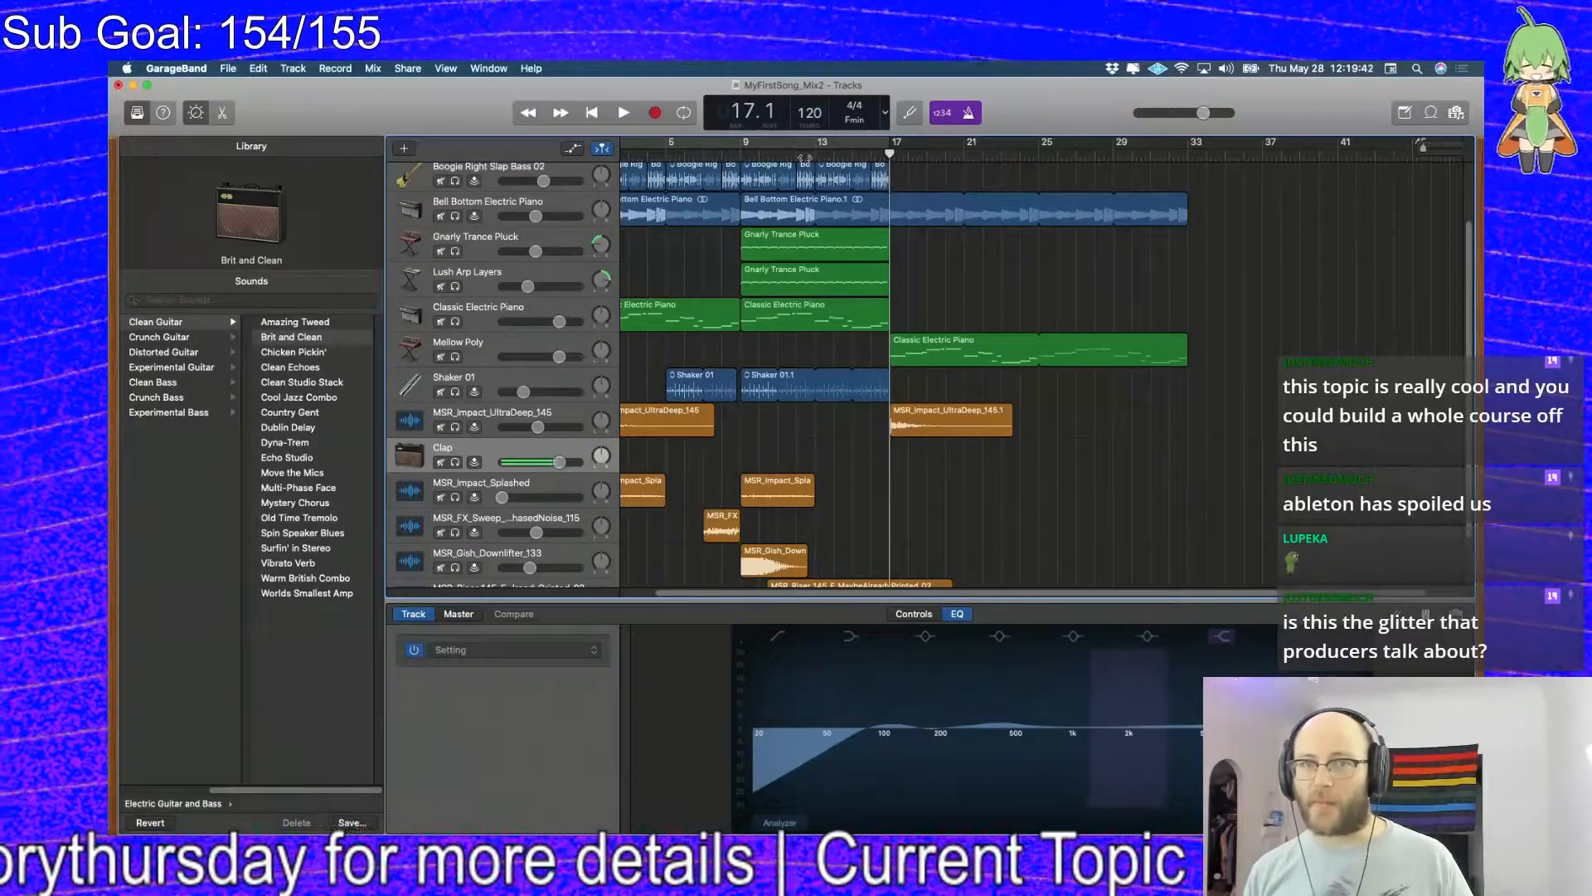
{"action": "key", "text": "comma"}
{"action": "key", "text": "space"}
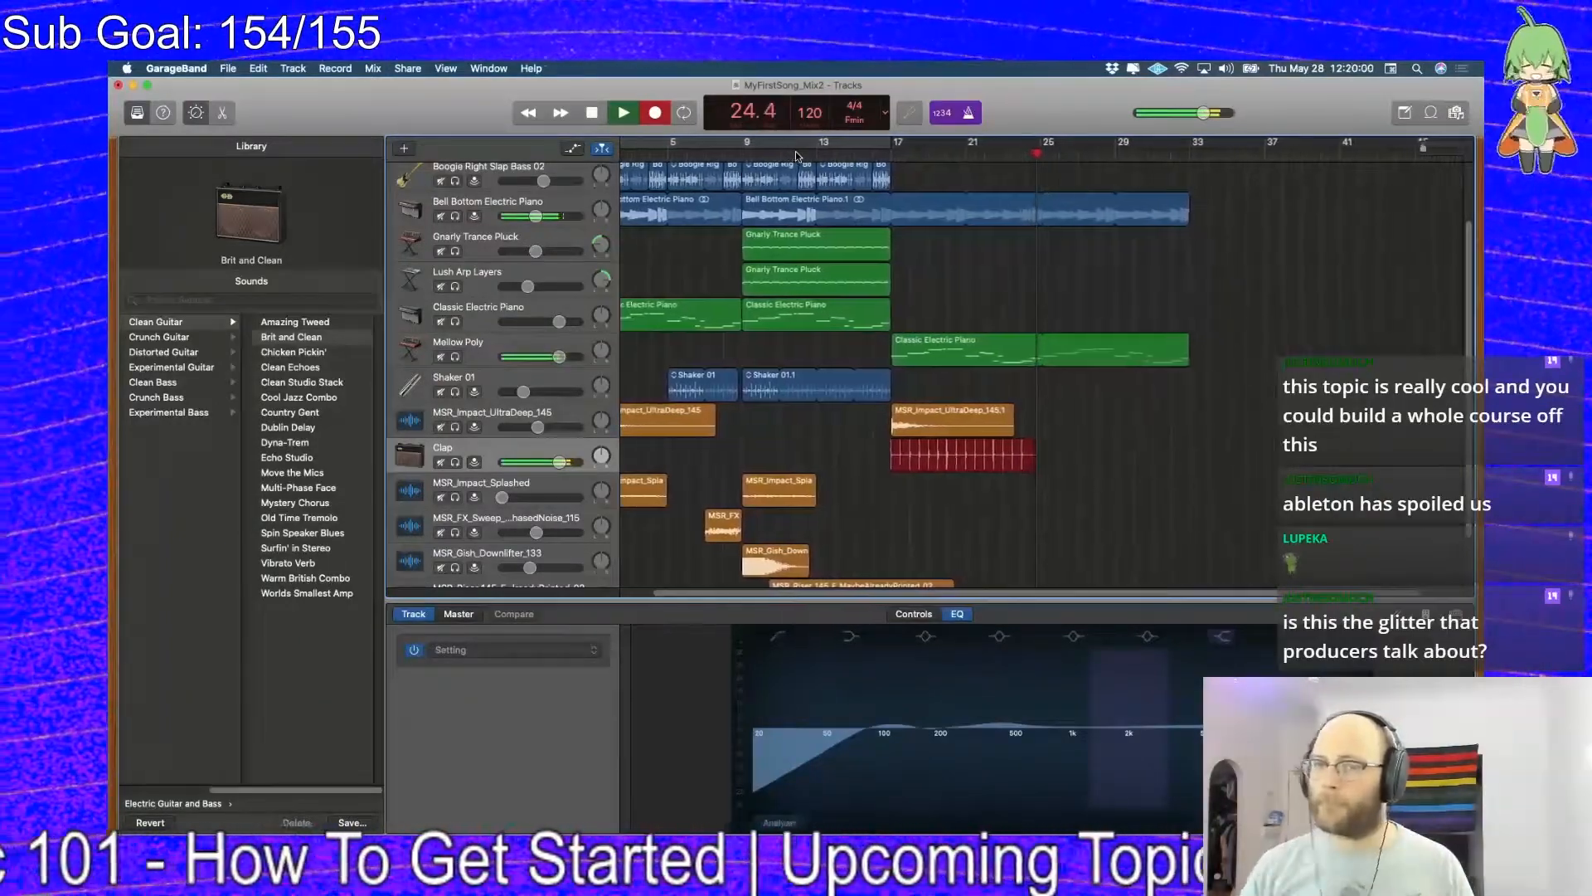
{"action": "key", "text": "space"}
{"action": "left_click", "coordinate": [1028, 455]}
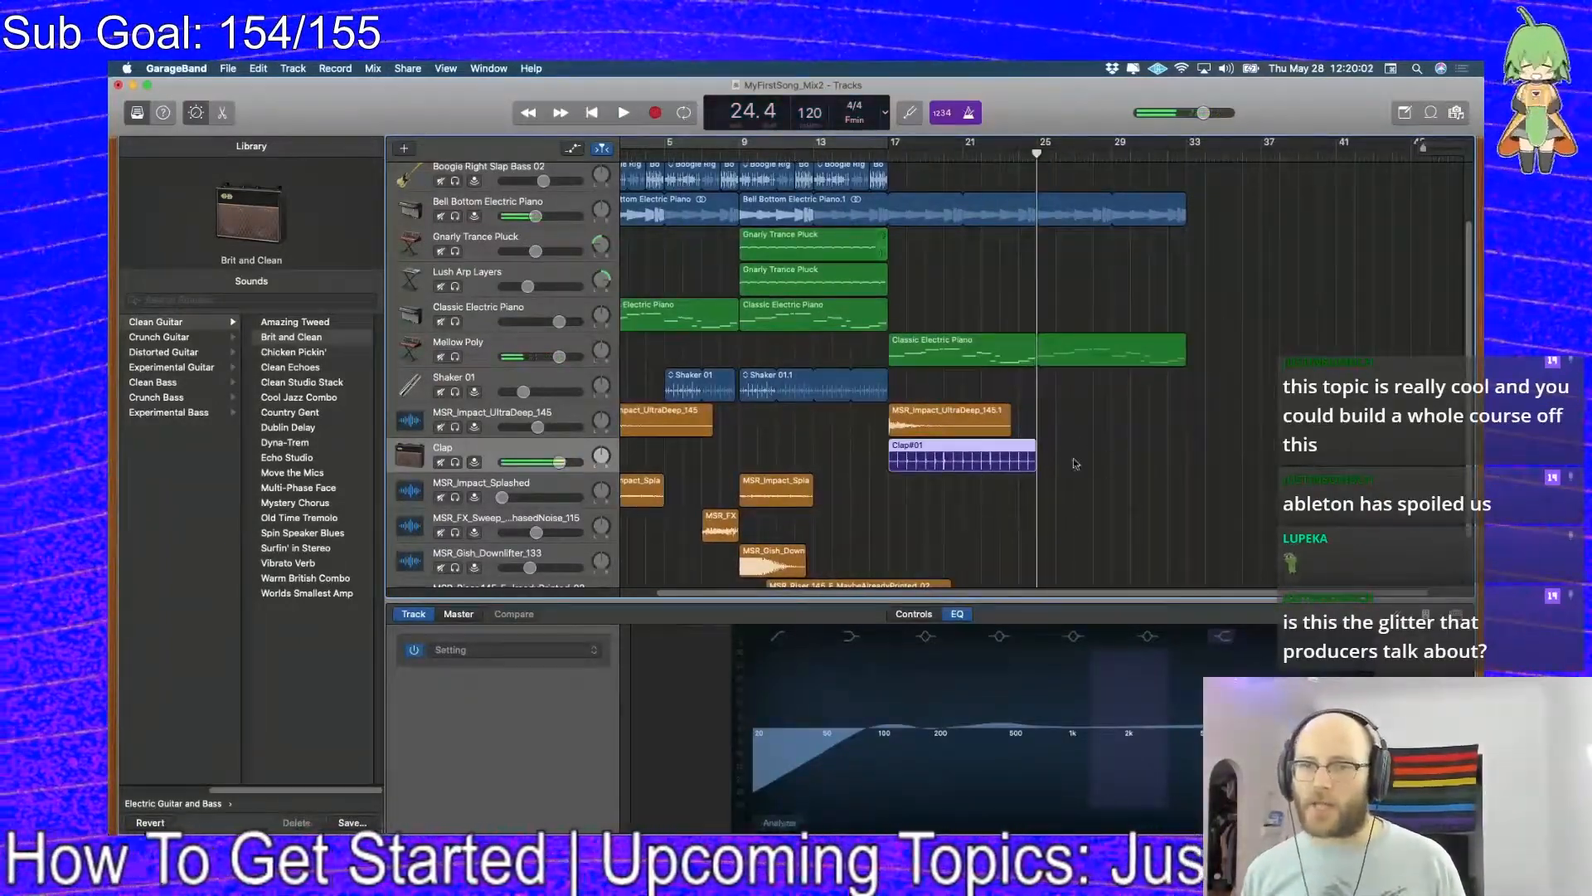
{"action": "left_click", "coordinate": [964, 180]}
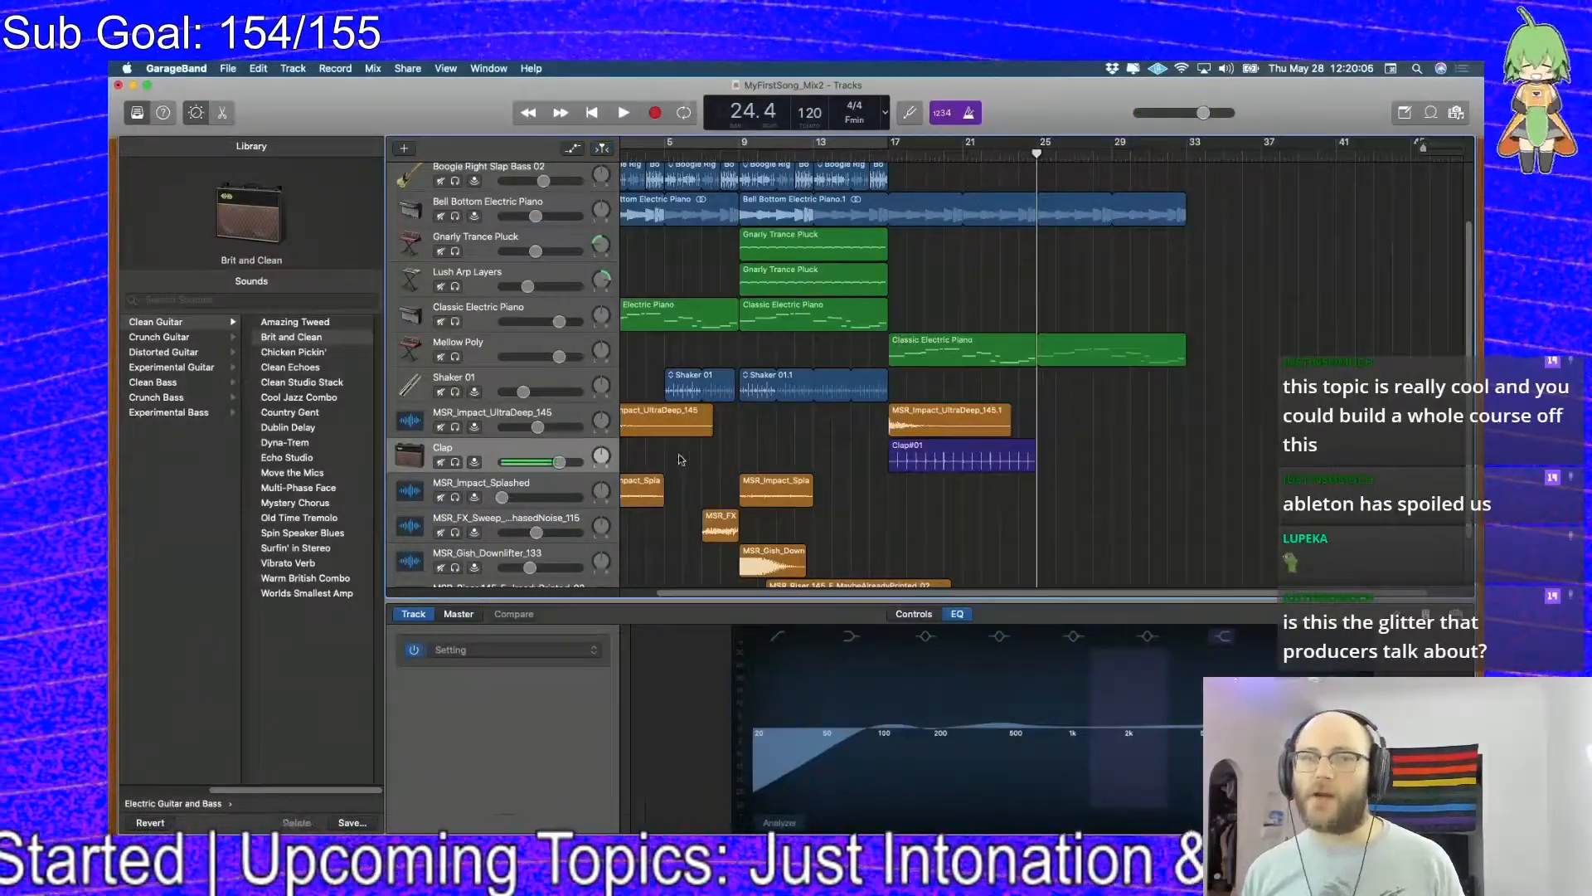
Add another guitar audio track below the Clap track and name it Clap Layer
{"action": "left_click", "coordinate": [411, 149]}
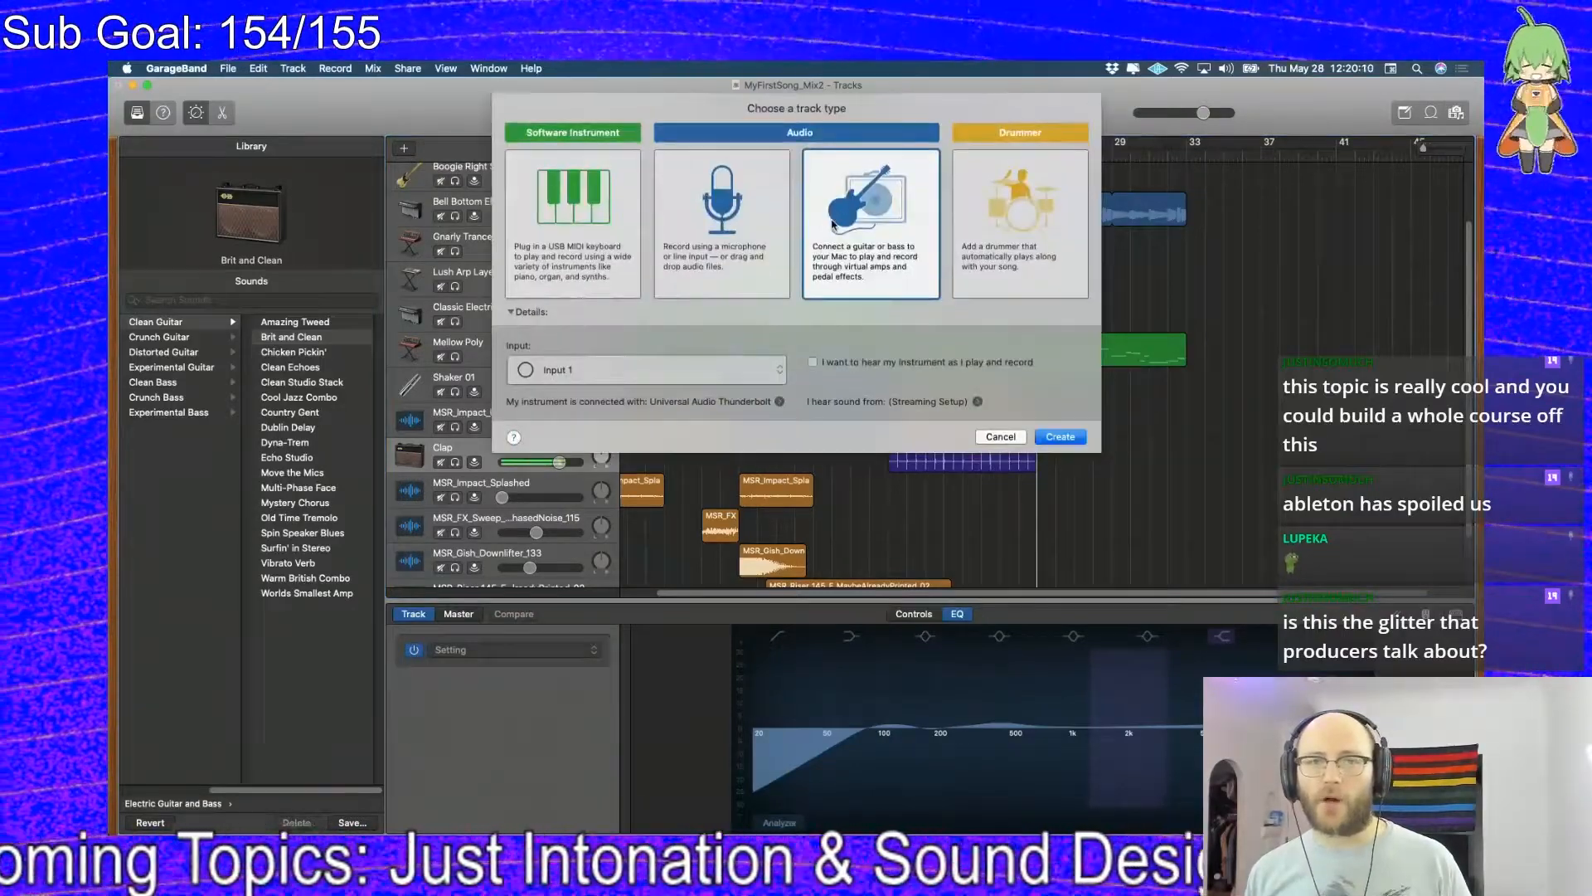
{"action": "left_click", "coordinate": [779, 369]}
{"action": "left_click", "coordinate": [549, 345]}
{"action": "left_click", "coordinate": [1061, 437]}
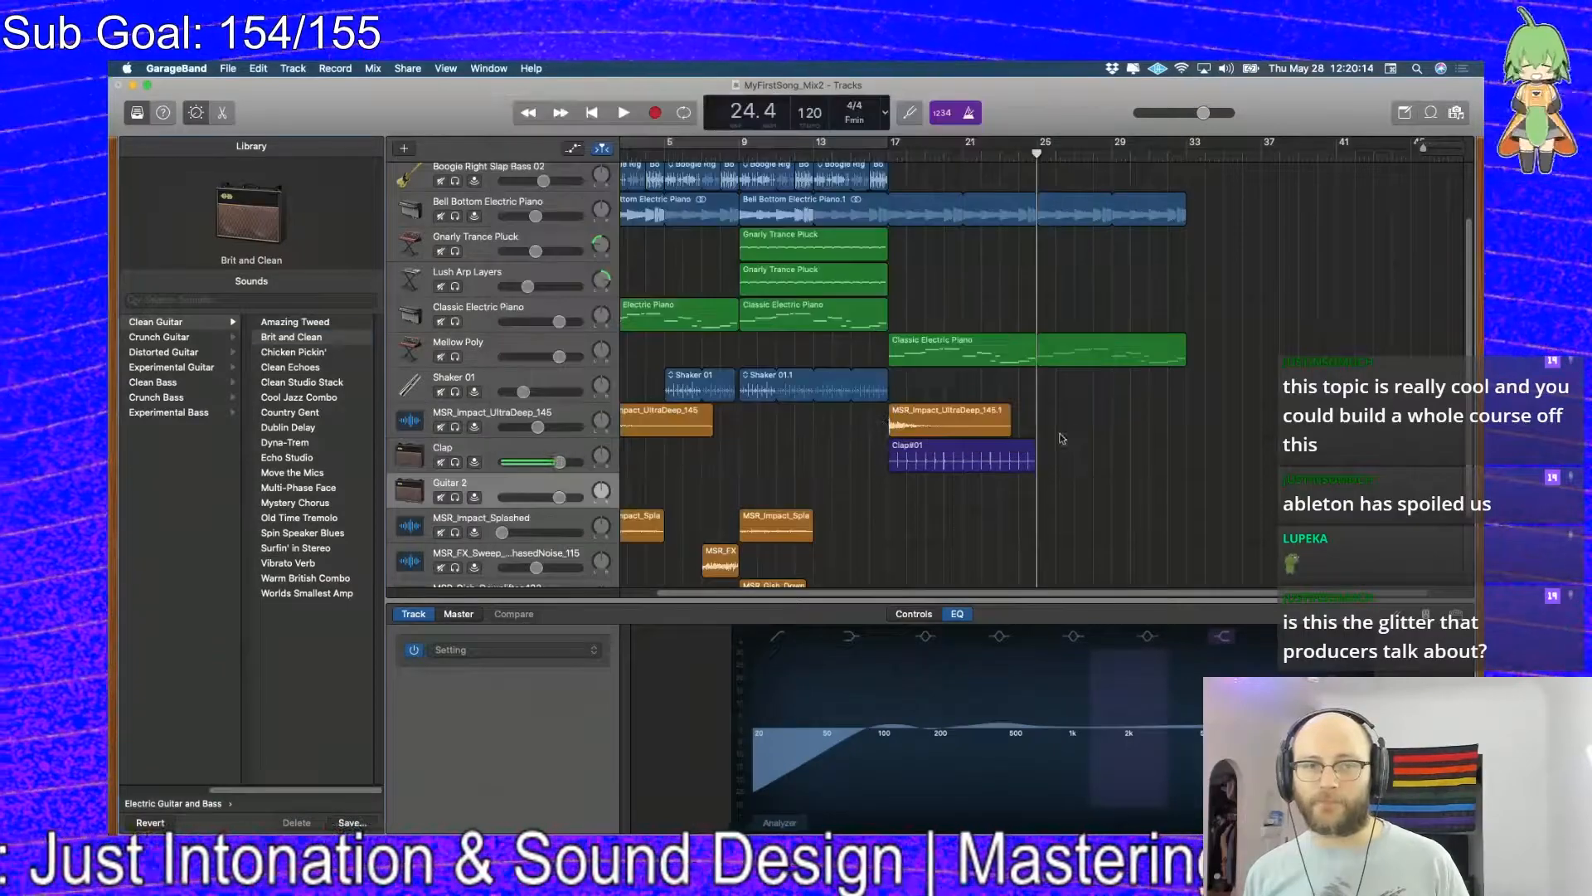
{"action": "double_click", "coordinate": [499, 482]}
{"action": "type", "text": "CLAP Layer"}
{"action": "key", "text": "Return"}
Duplicate the Clap Layer track with its settings three times to get four layer tracks
{"action": "right_click", "coordinate": [489, 479]}
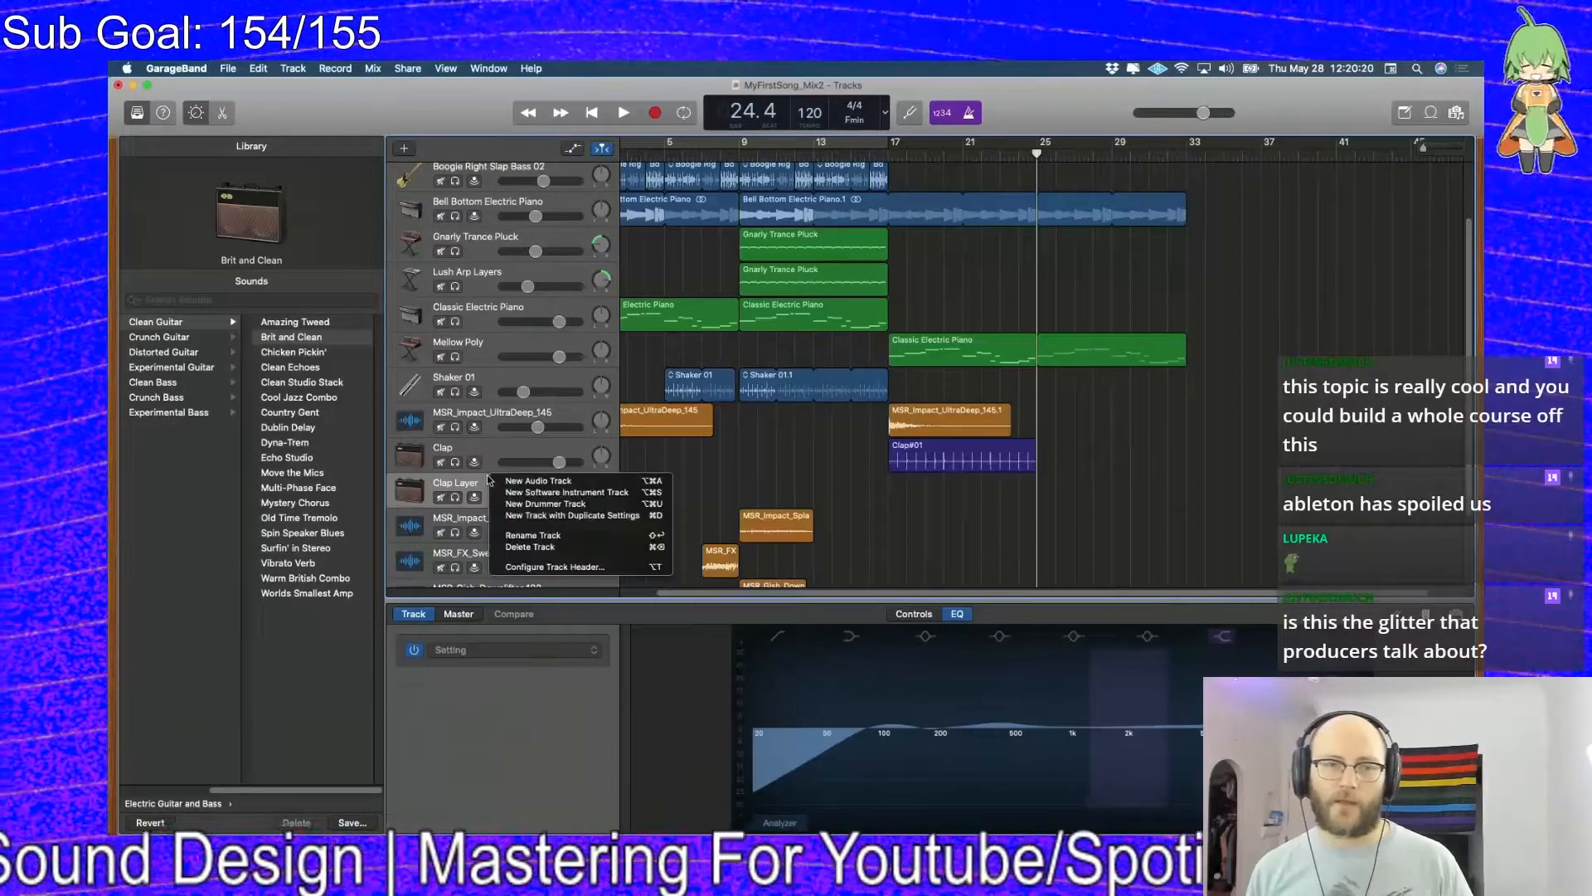
{"action": "key", "text": "super+d"}
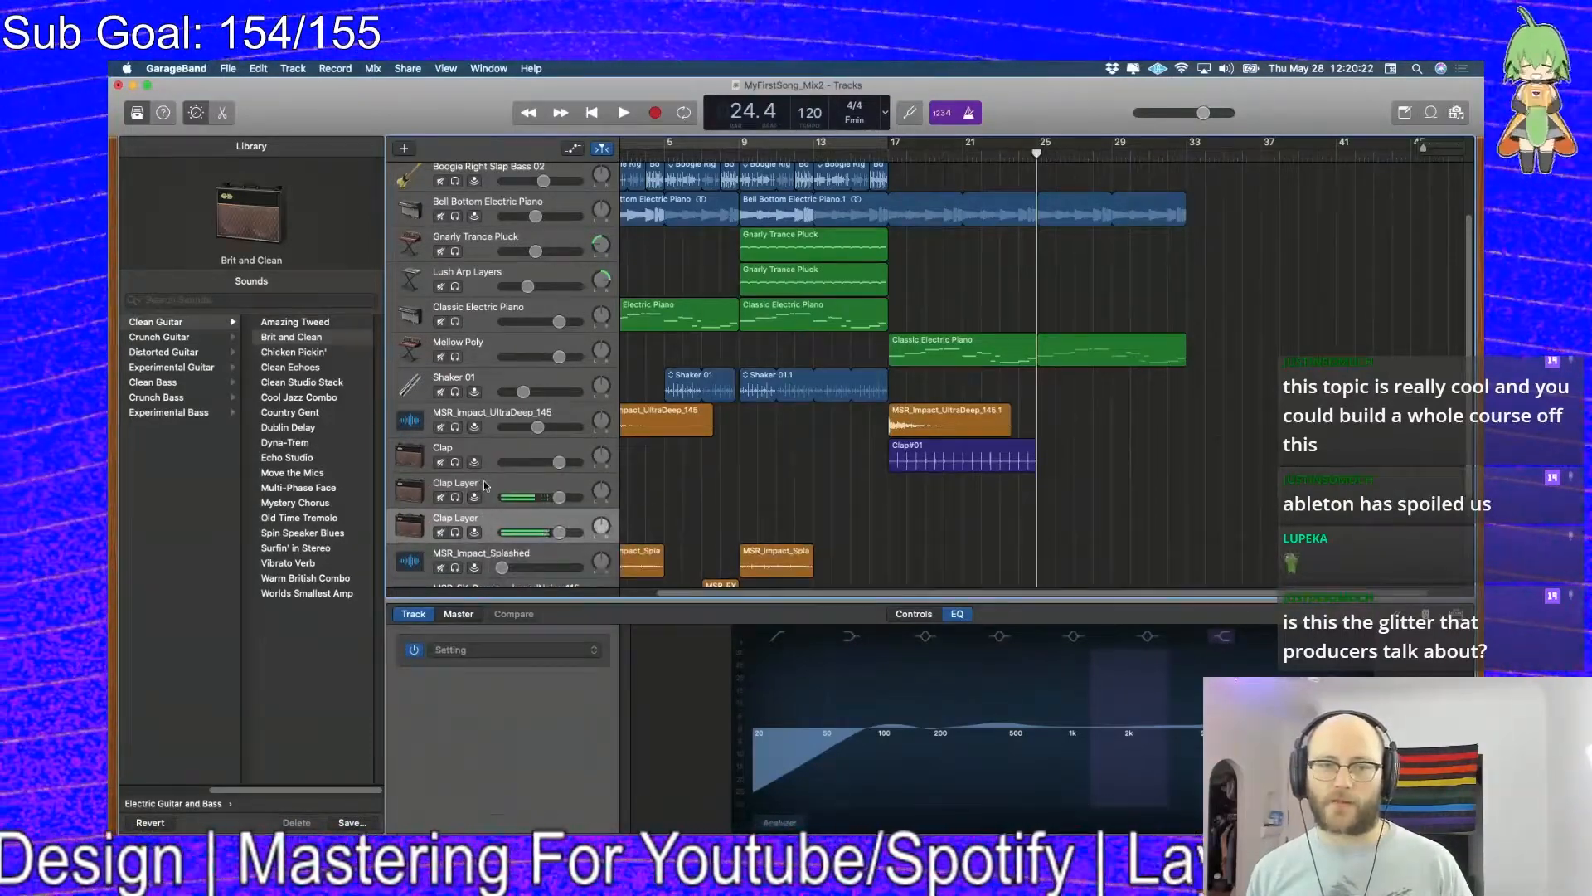
{"action": "key", "text": "super+d"}
{"action": "key", "text": "super+d"}
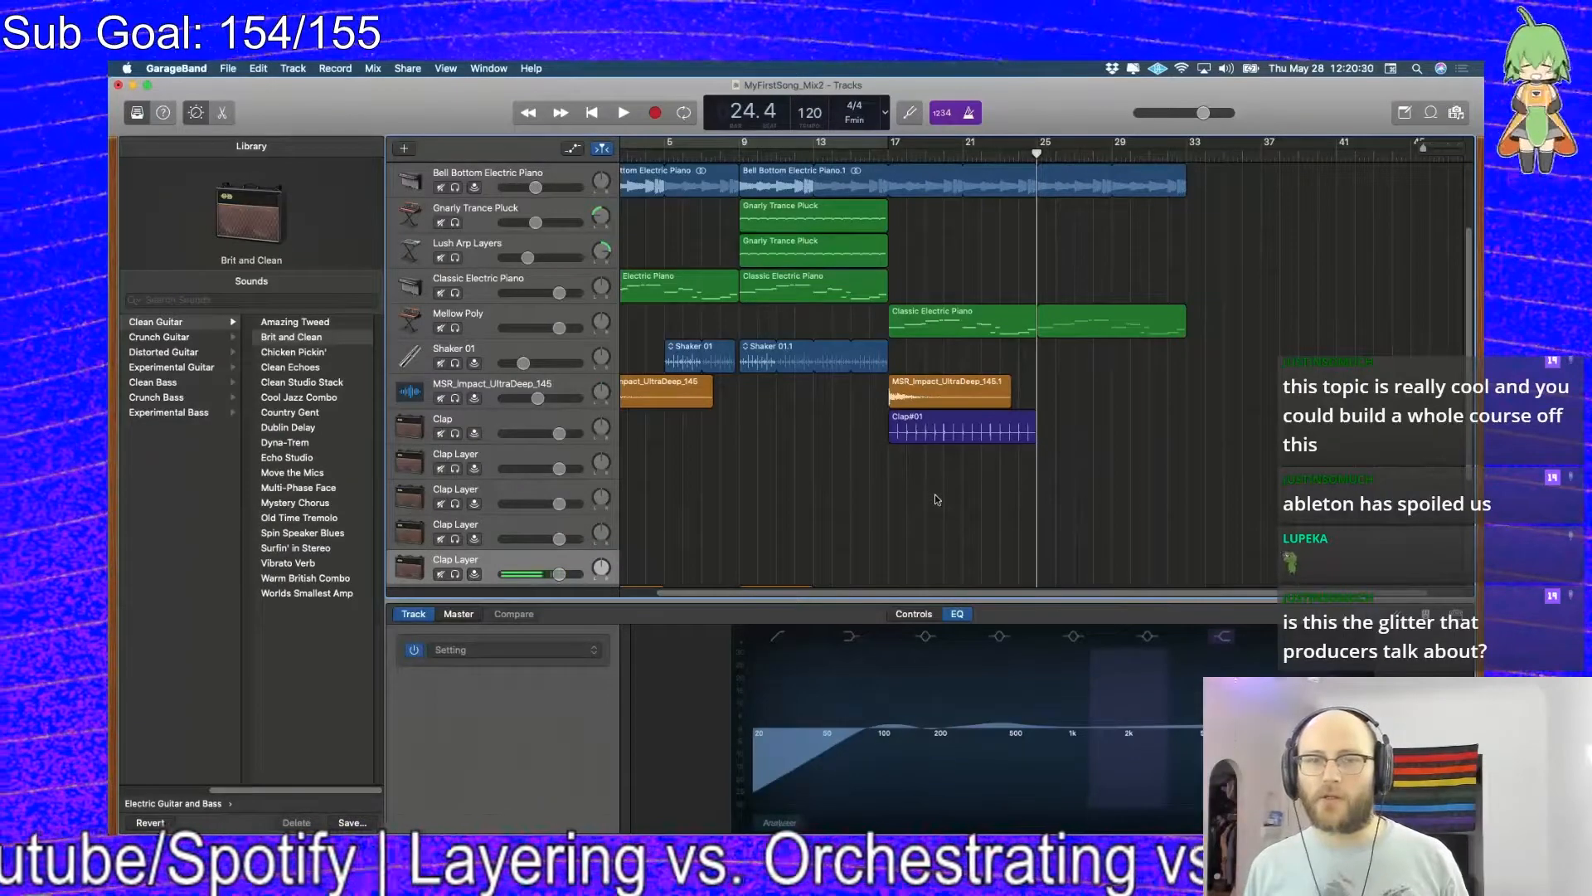
{"action": "scroll", "coordinate": [932, 496], "scroll_direction": "down", "scroll_amount": 2}
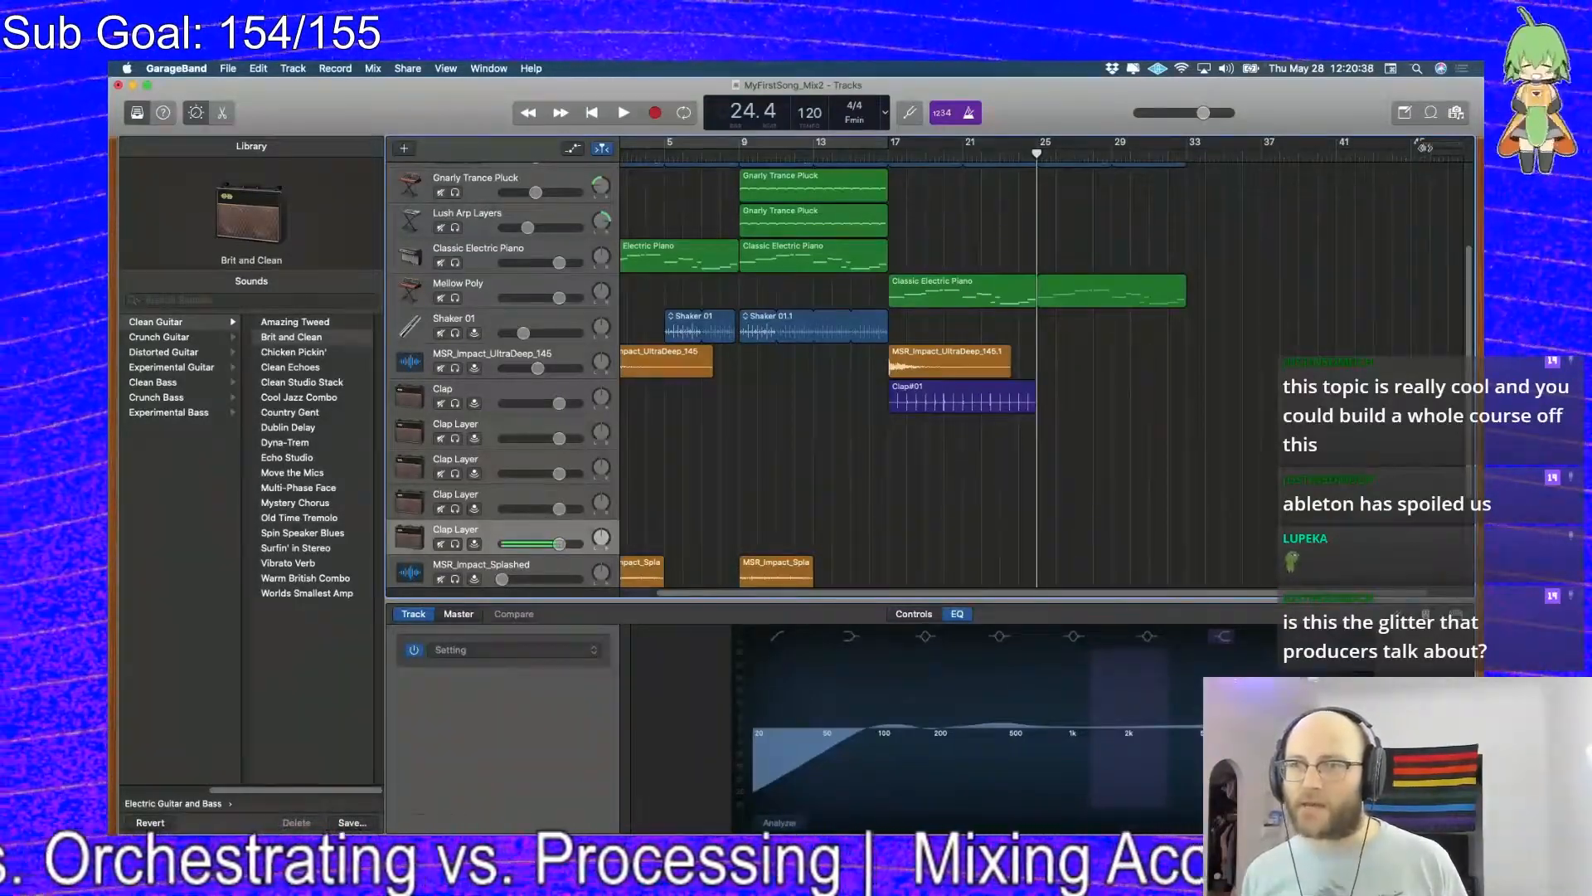
Trim the end of the recorded Clap region back to just after bar 17
{"action": "key", "text": "super+Right"}
{"action": "key", "text": "super+Right"}
{"action": "left_click_drag", "start_coordinate": [1043, 589], "coordinate": [956, 590]}
{"action": "left_click", "coordinate": [796, 404]}
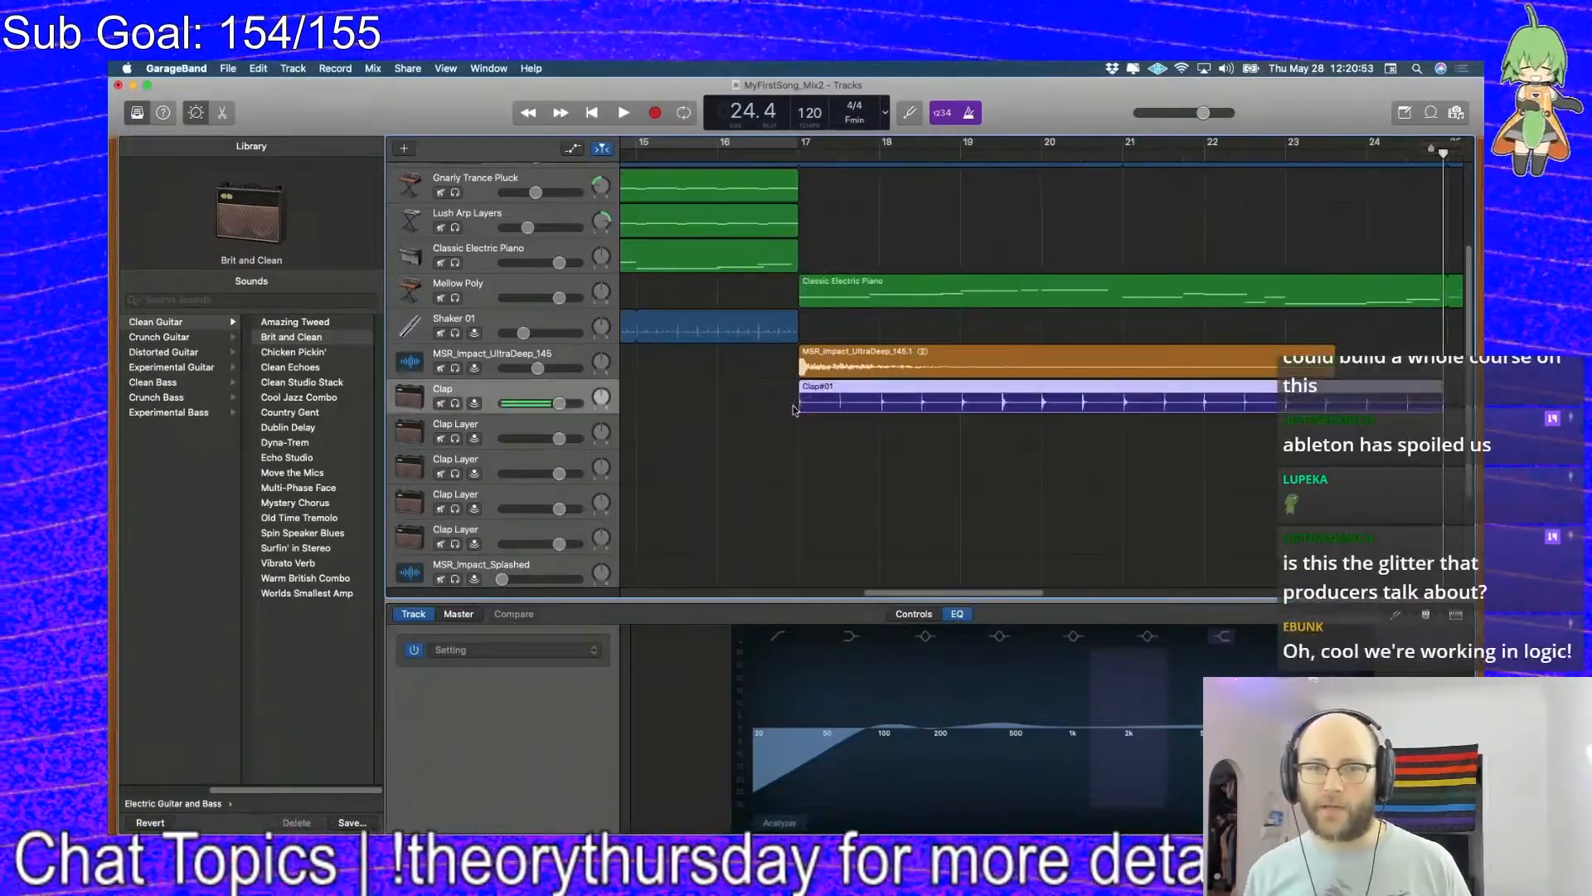
{"action": "left_click_drag", "start_coordinate": [1430, 408], "coordinate": [817, 442]}
{"action": "scroll", "coordinate": [817, 442], "scroll_direction": "right", "scroll_amount": 5}
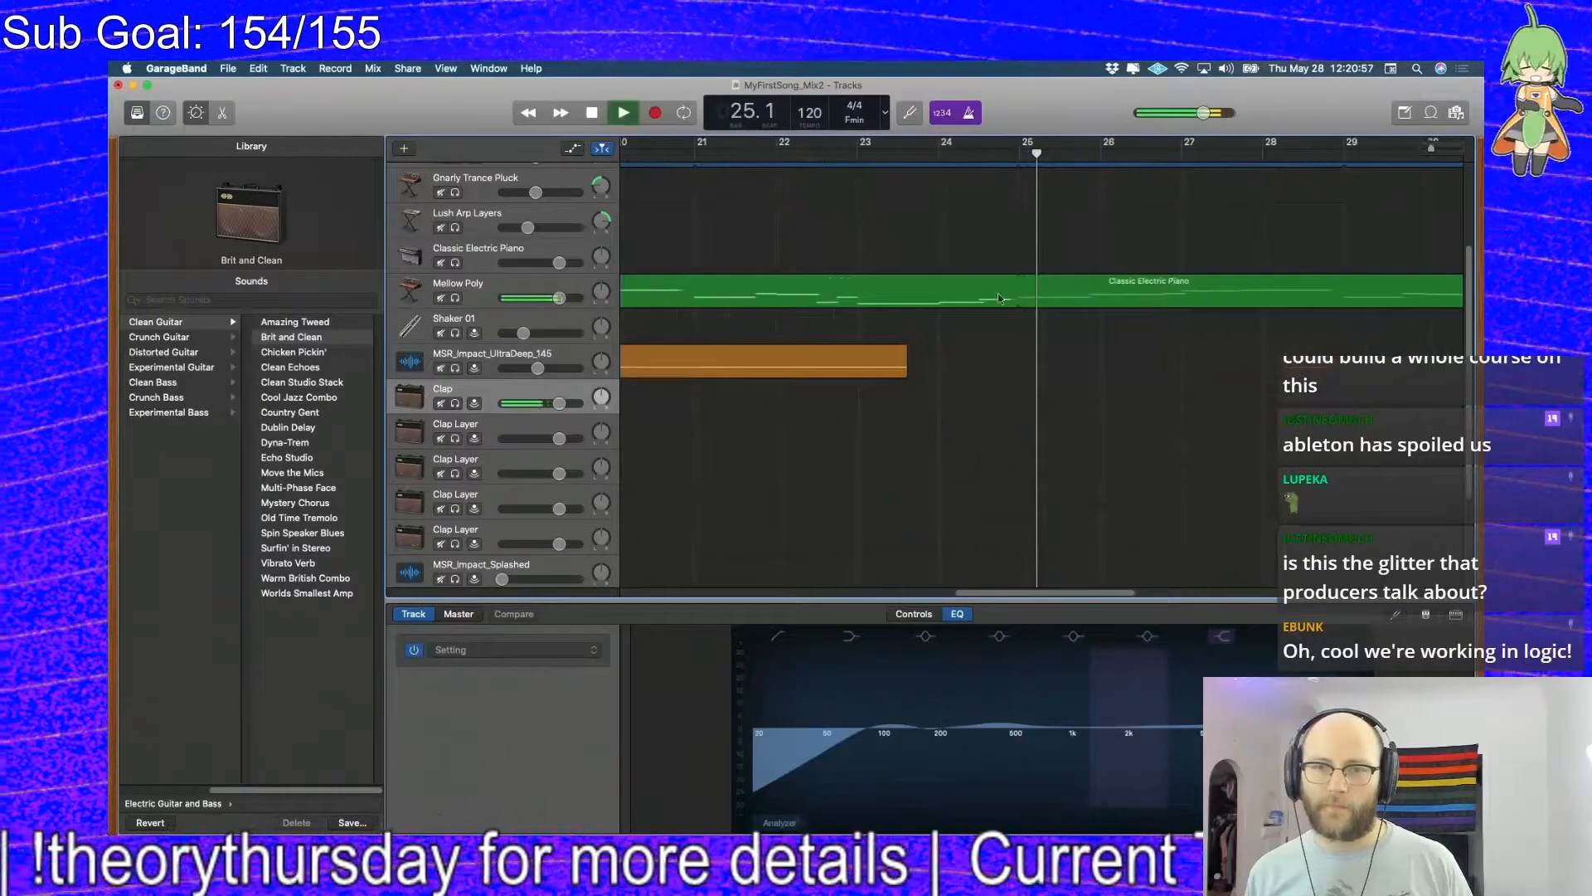
Move the trimmed Clap region from bar 17 to bar 25, at the start of BREAK PART B
{"action": "left_click_drag", "start_coordinate": [961, 589], "coordinate": [908, 593]}
{"action": "left_click_drag", "start_coordinate": [733, 412], "coordinate": [1373, 411]}
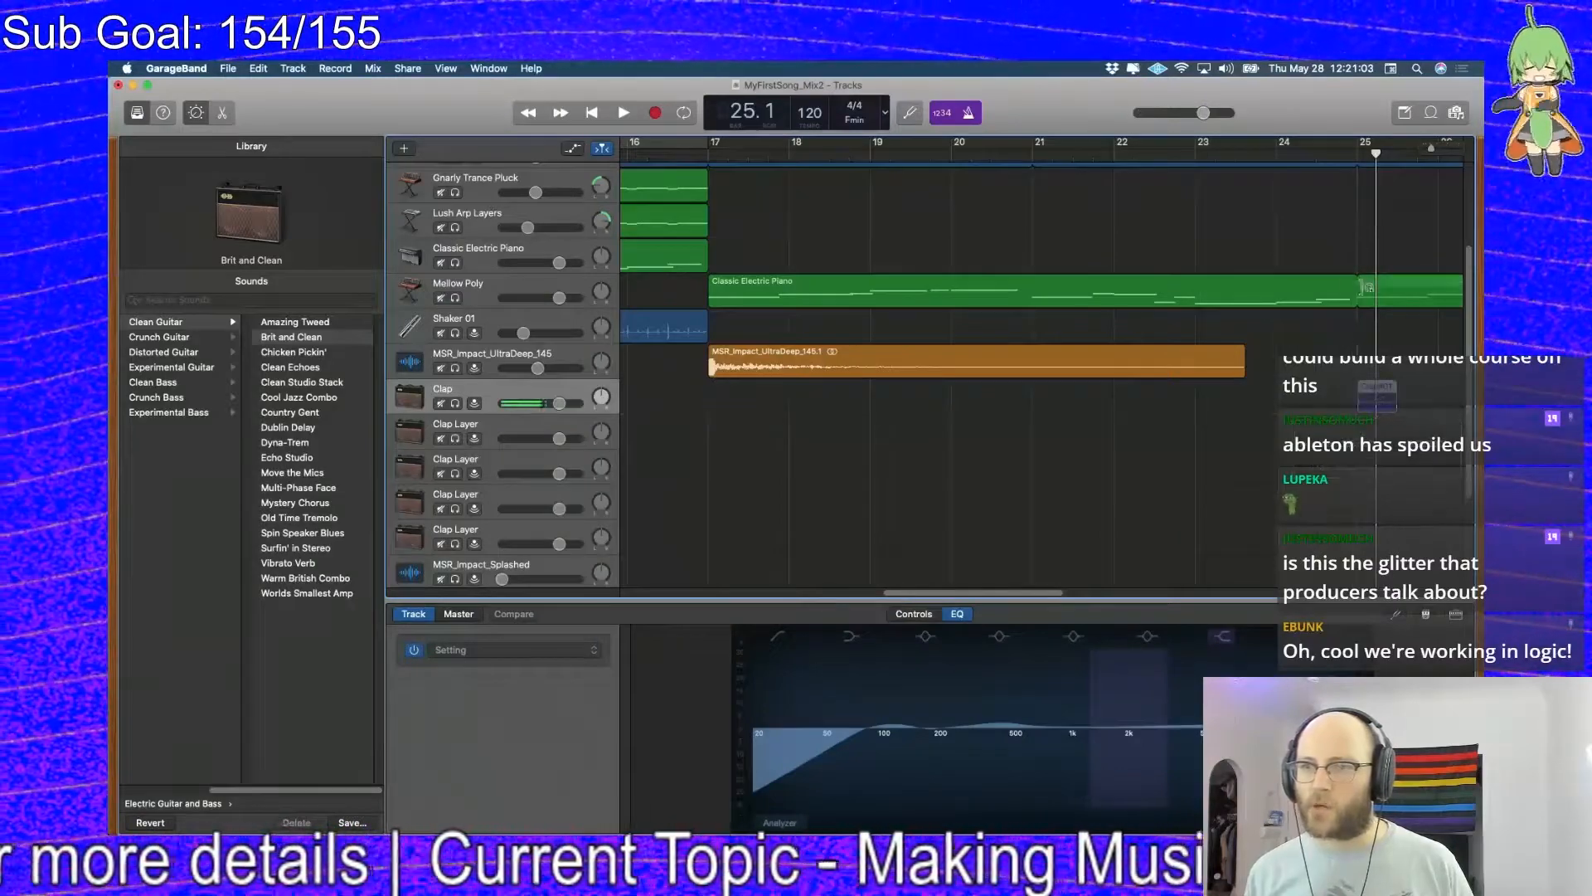
End the Mellow Poly region and the Bell Bottom Electric Piano loop at bar 25
{"action": "left_click", "coordinate": [1364, 285]}
{"action": "scroll", "coordinate": [1364, 291], "scroll_direction": "up", "scroll_amount": 5}
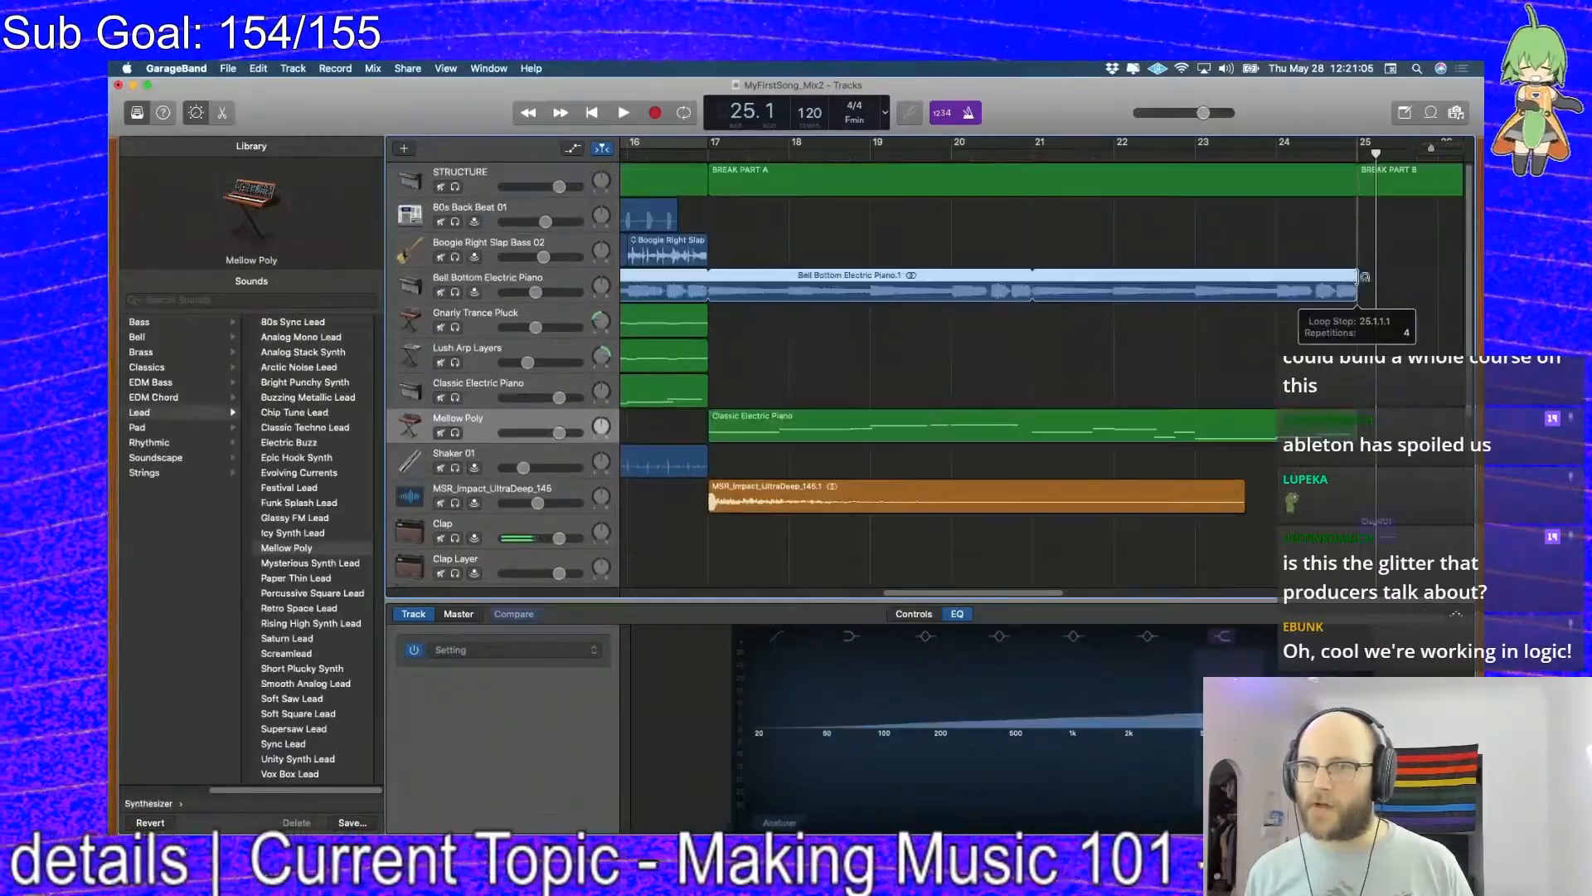
{"action": "left_click", "coordinate": [1364, 294]}
{"action": "scroll", "coordinate": [1364, 294], "scroll_direction": "down", "scroll_amount": 5}
{"action": "left_click", "coordinate": [1353, 181]}
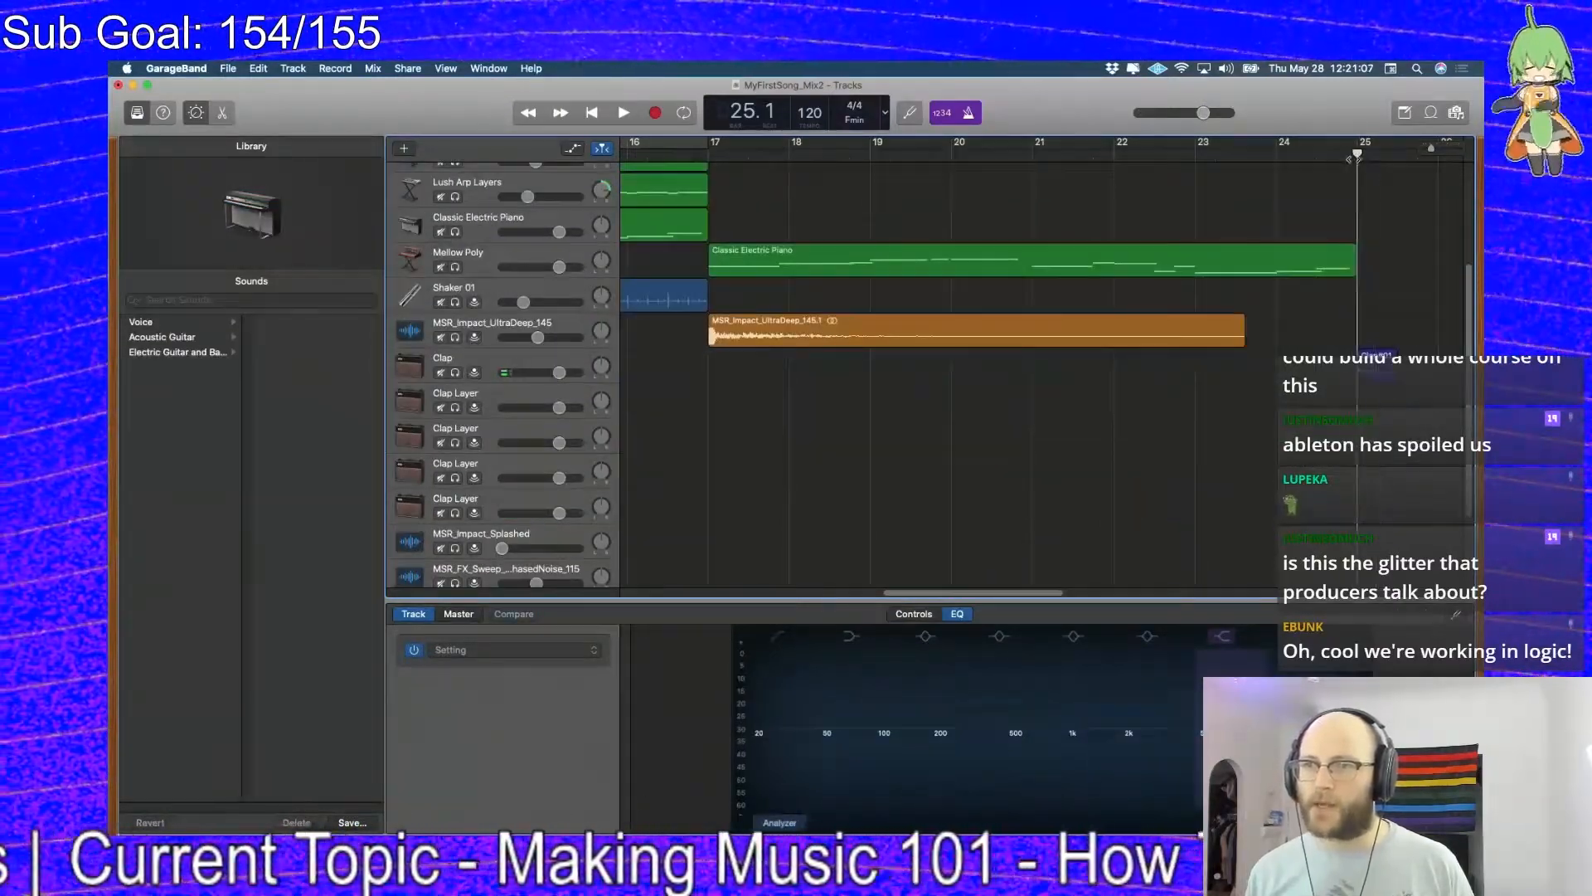
Set a cycle range from bar 25 to bar 27 and place clap regions on beats 2 and 4 of bar 25
{"action": "scroll", "coordinate": [982, 599], "scroll_direction": "right", "scroll_amount": 6}
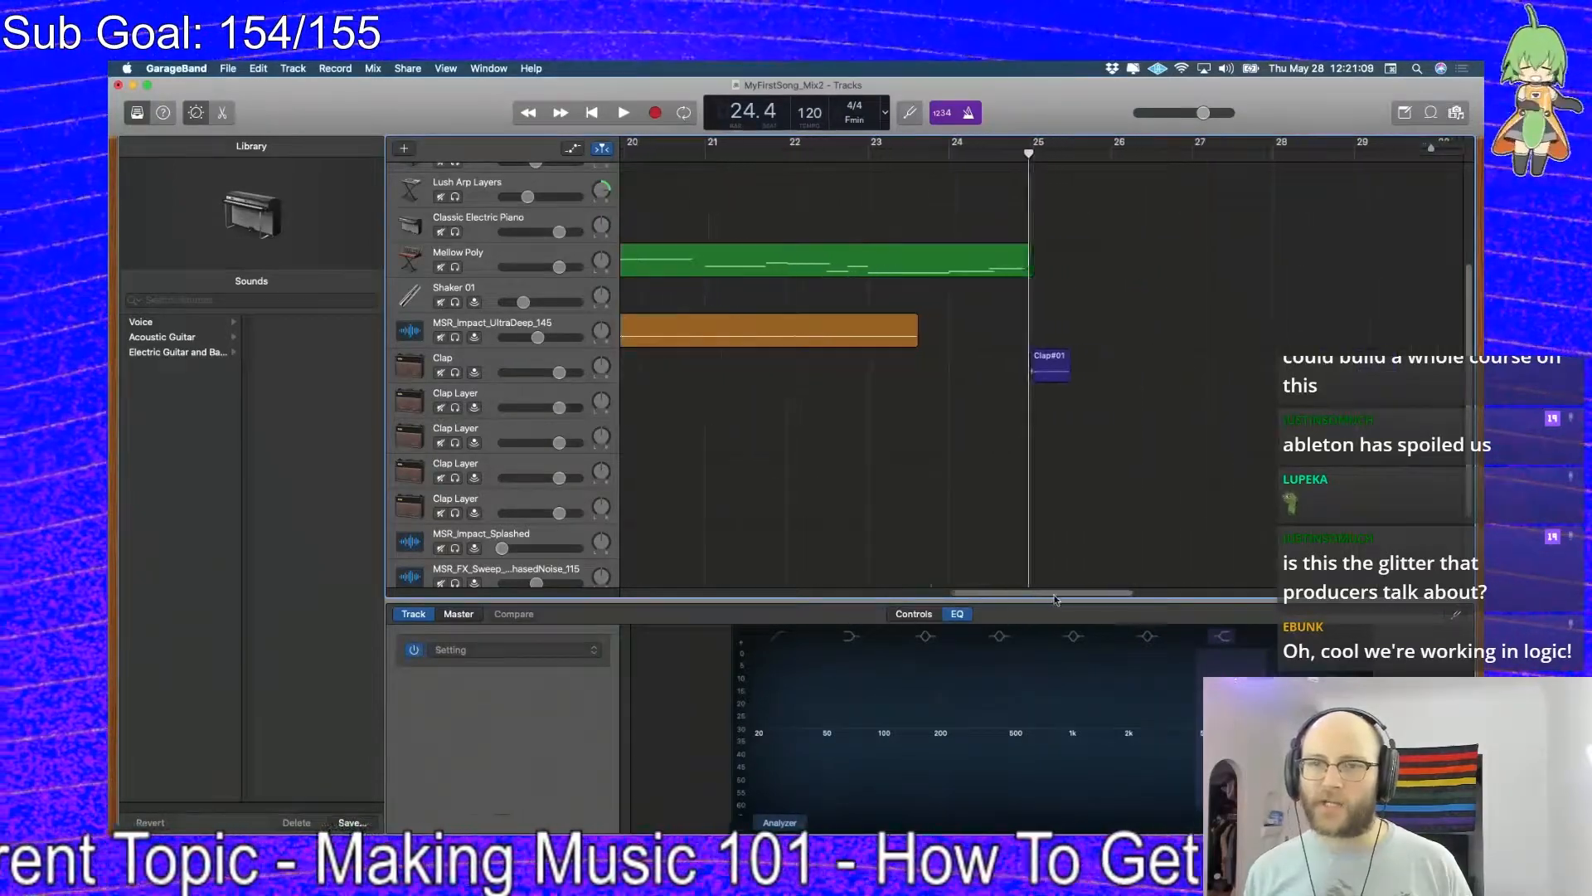
{"action": "left_click", "coordinate": [896, 154]}
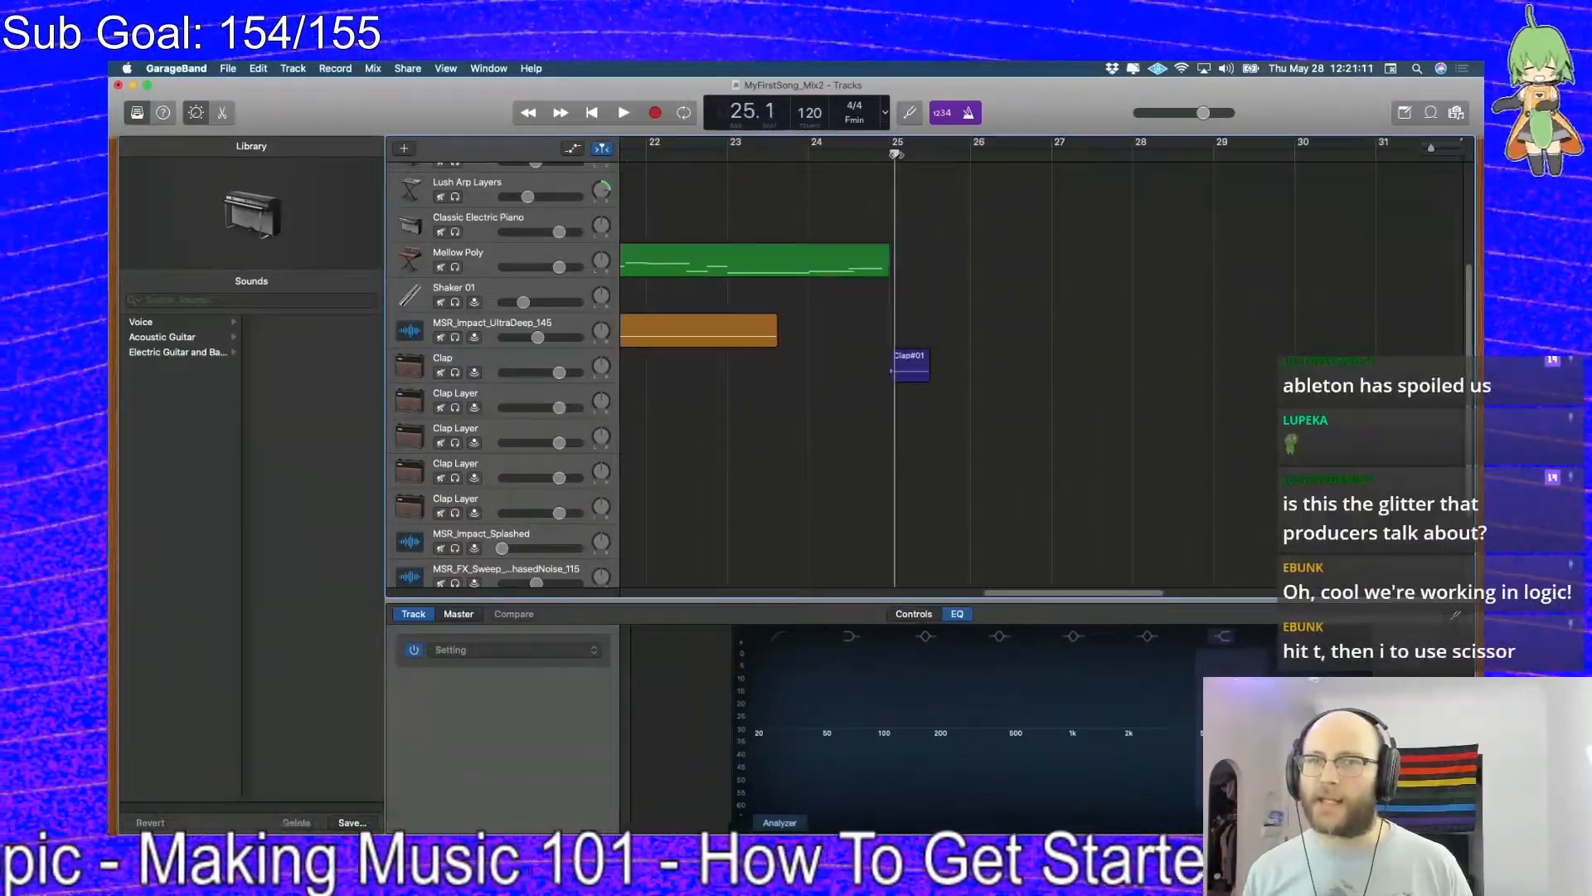
{"action": "left_click_drag", "start_coordinate": [894, 154], "coordinate": [1052, 148]}
{"action": "left_click_drag", "start_coordinate": [911, 361], "coordinate": [958, 374]}
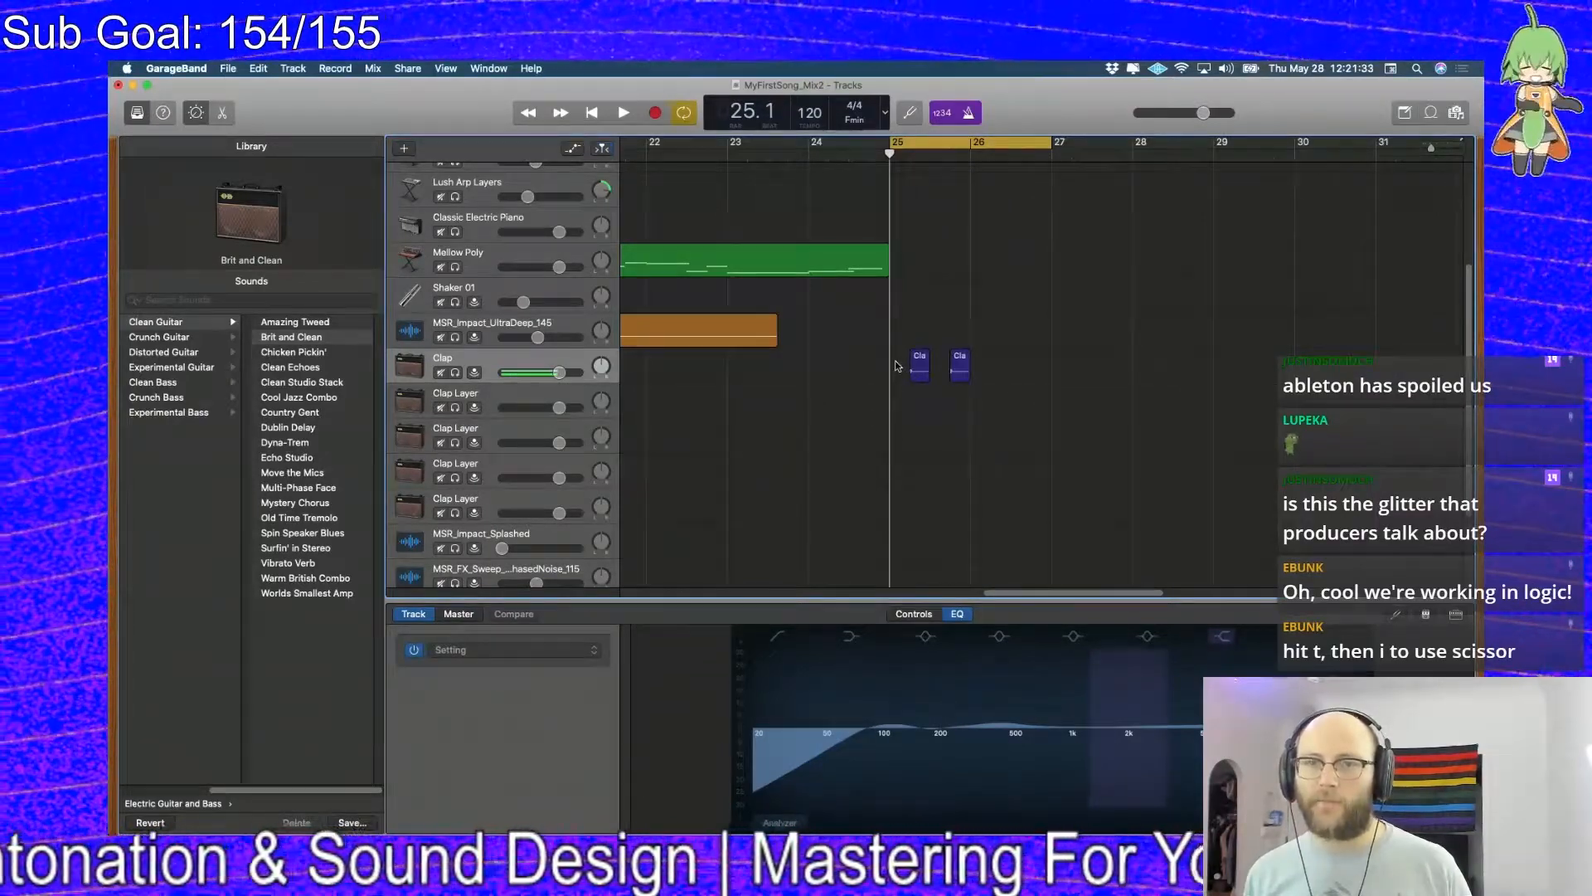
Audition the cycled claps, extend the clap region on beat 2 and delete the copy on beat 4
{"action": "key", "text": "space"}
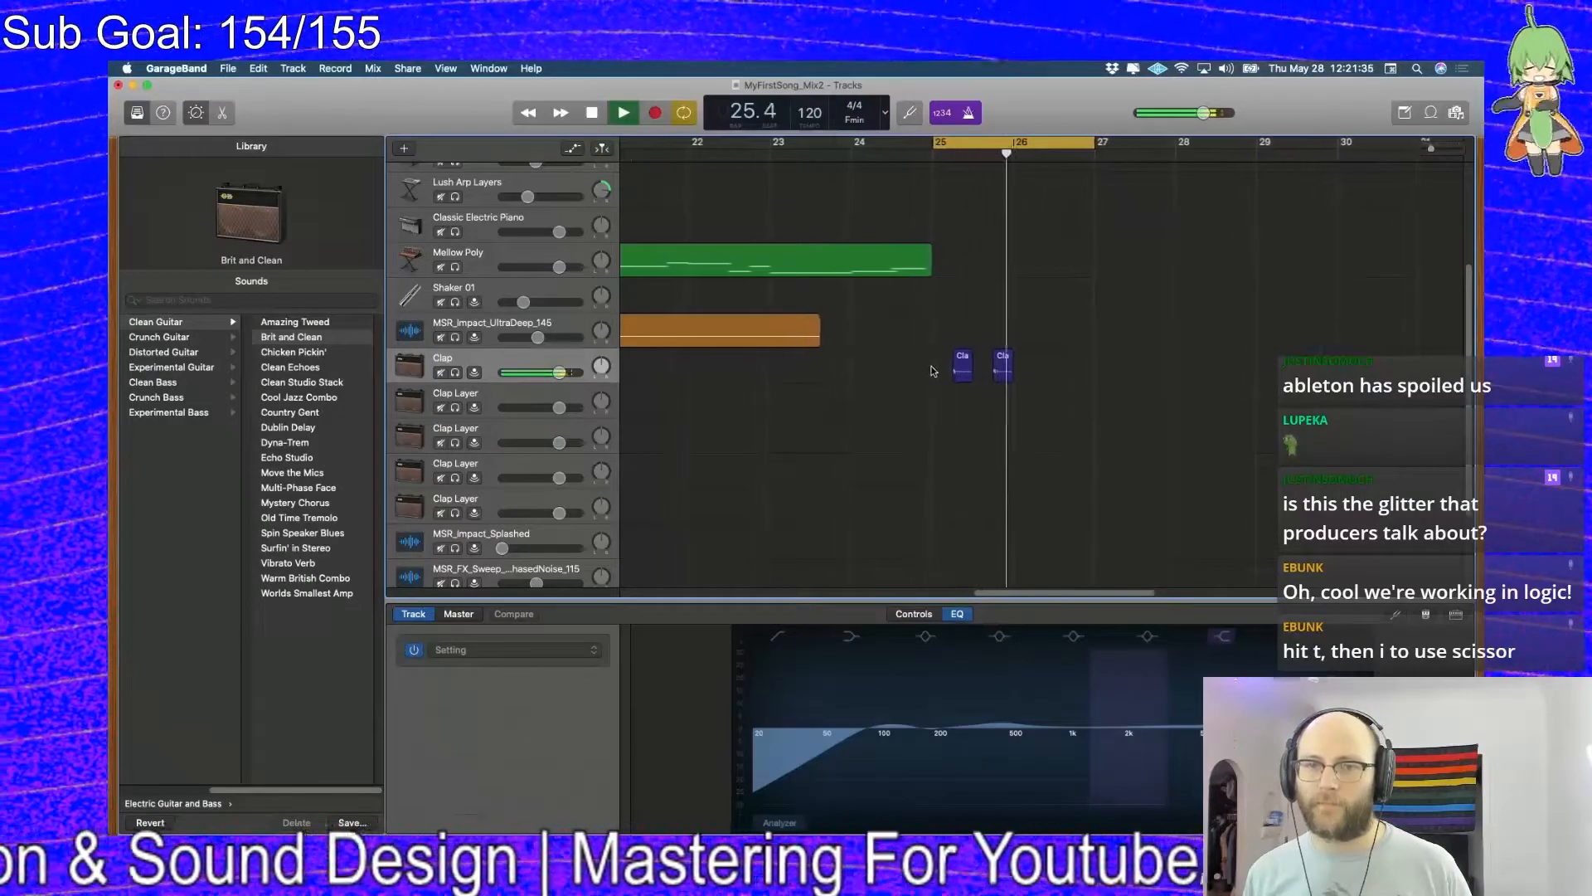
{"action": "scroll", "coordinate": [954, 373], "scroll_direction": "left", "scroll_amount": 1}
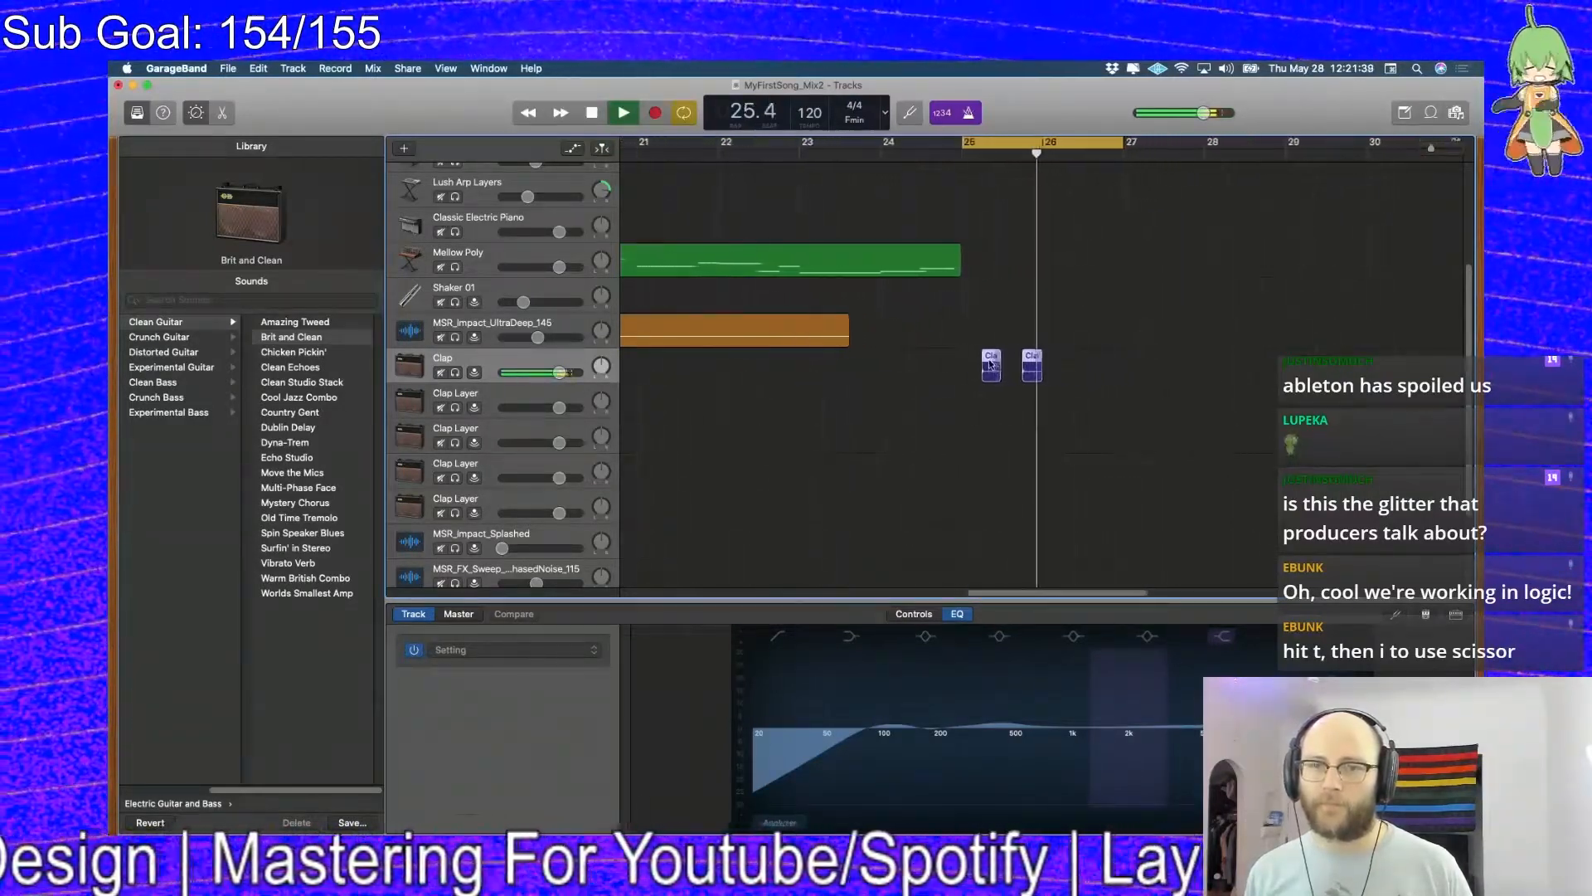
{"action": "key", "text": "space"}
{"action": "left_click_drag", "start_coordinate": [976, 377], "coordinate": [1026, 383]}
{"action": "key", "text": "space"}
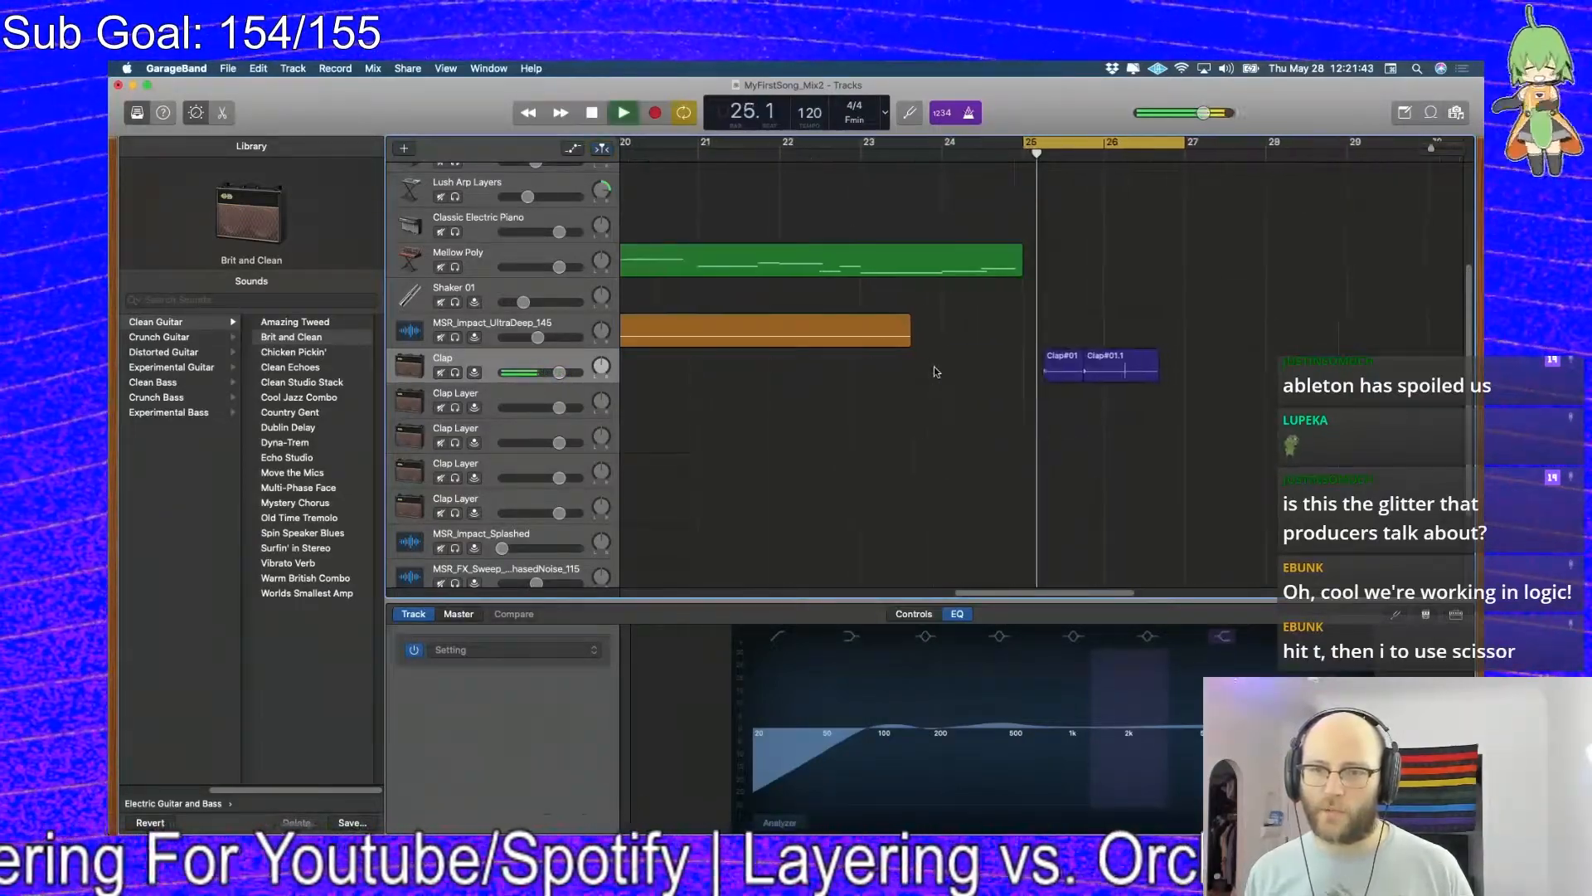
{"action": "key", "text": "space"}
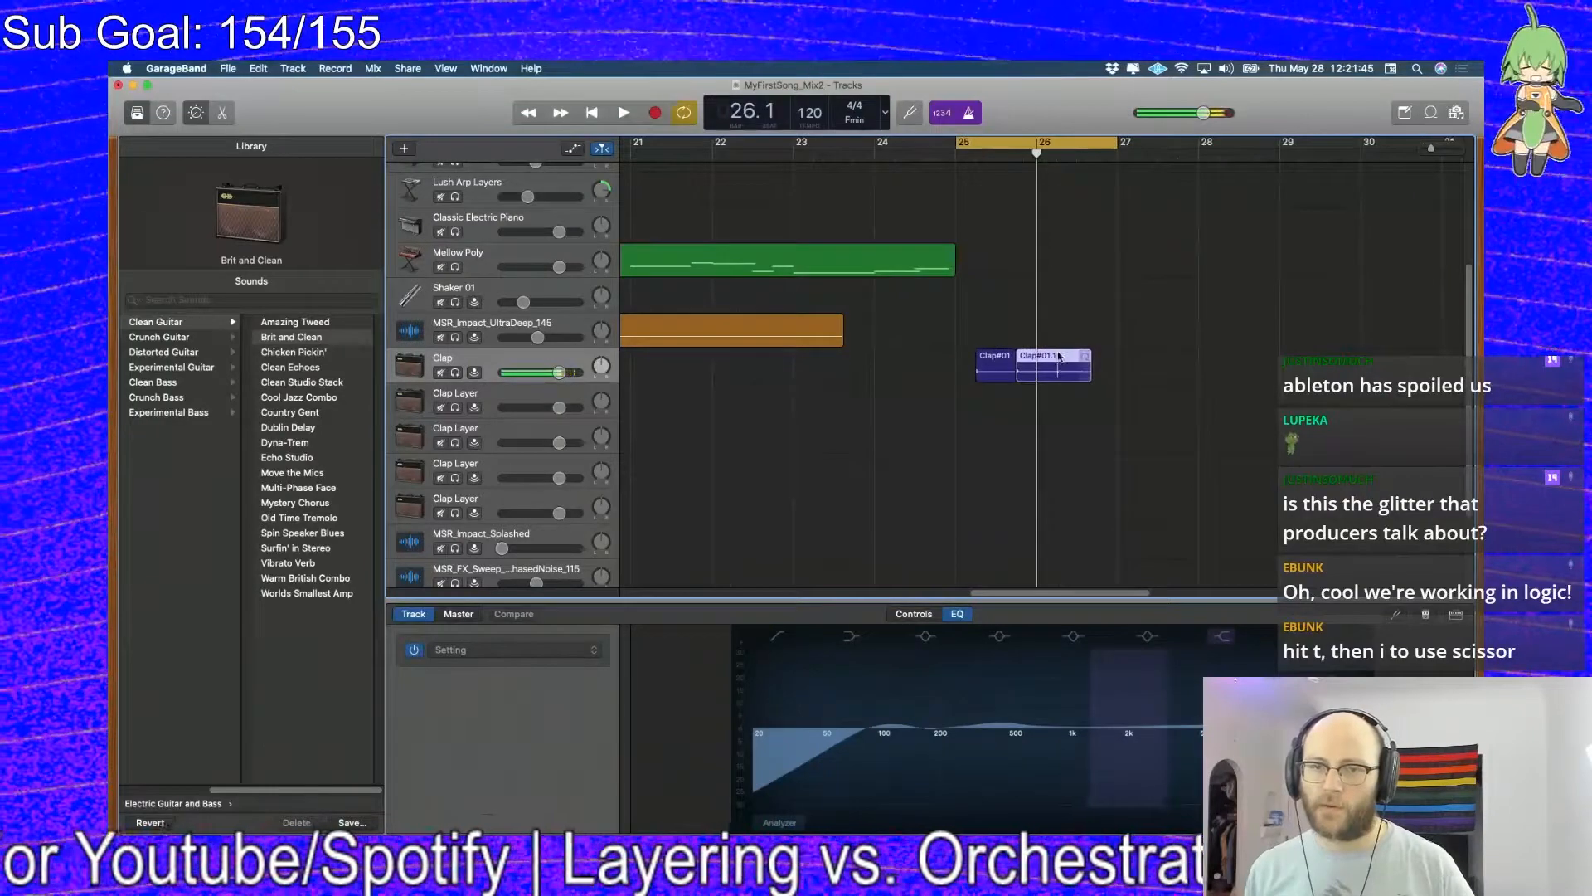
{"action": "key", "text": "Delete"}
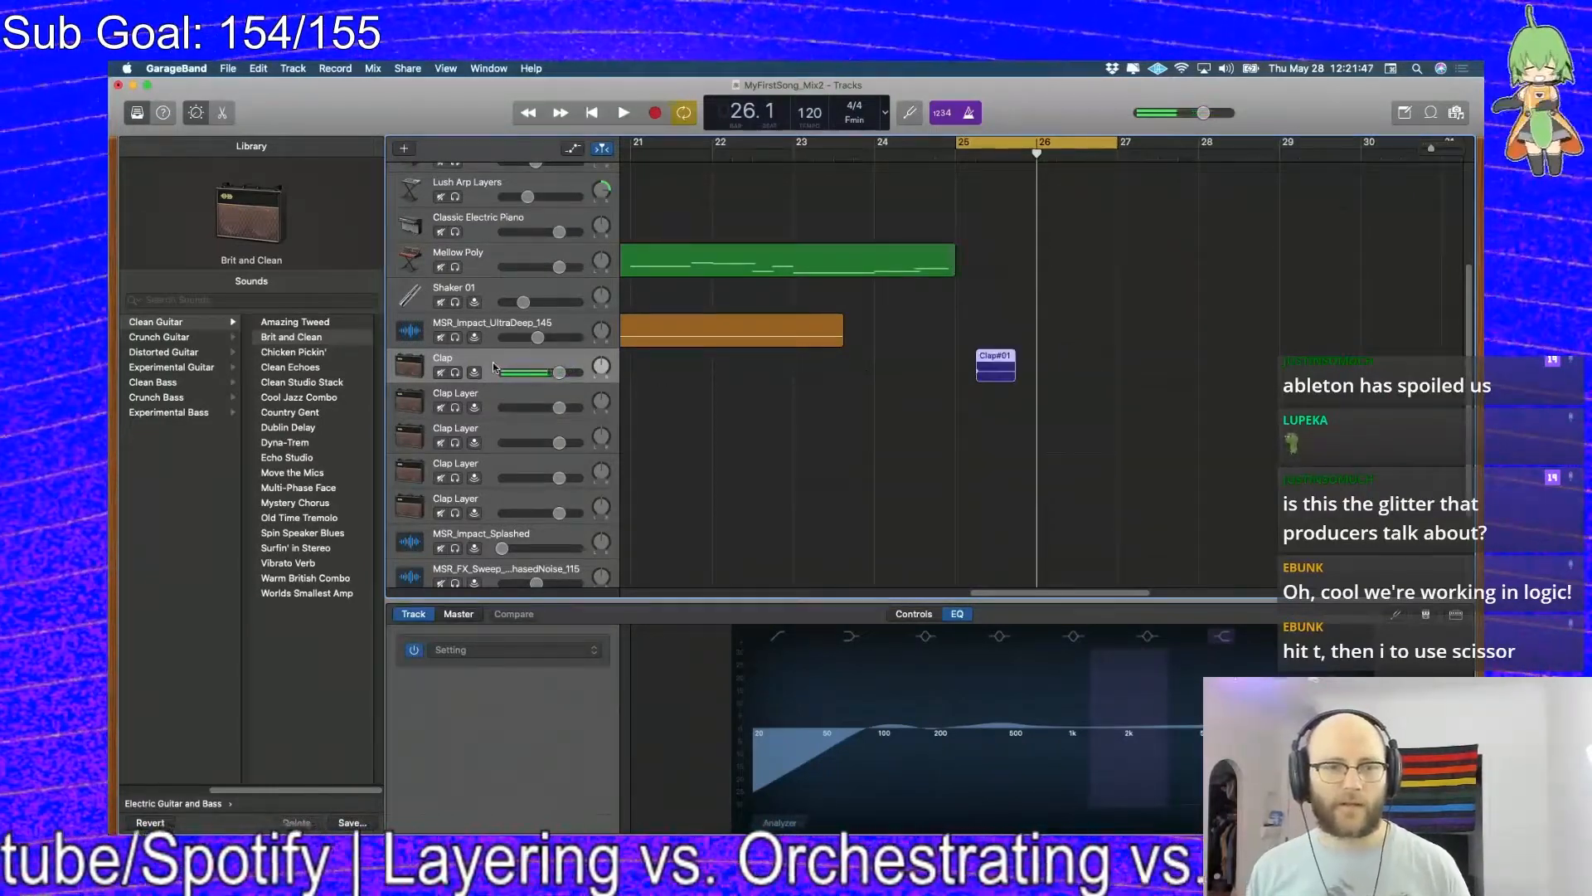
Lower the tone on the Clap track's British Combo amp and adjust its drive and squeeze while auditioning the clap
{"action": "left_click", "coordinate": [912, 614]}
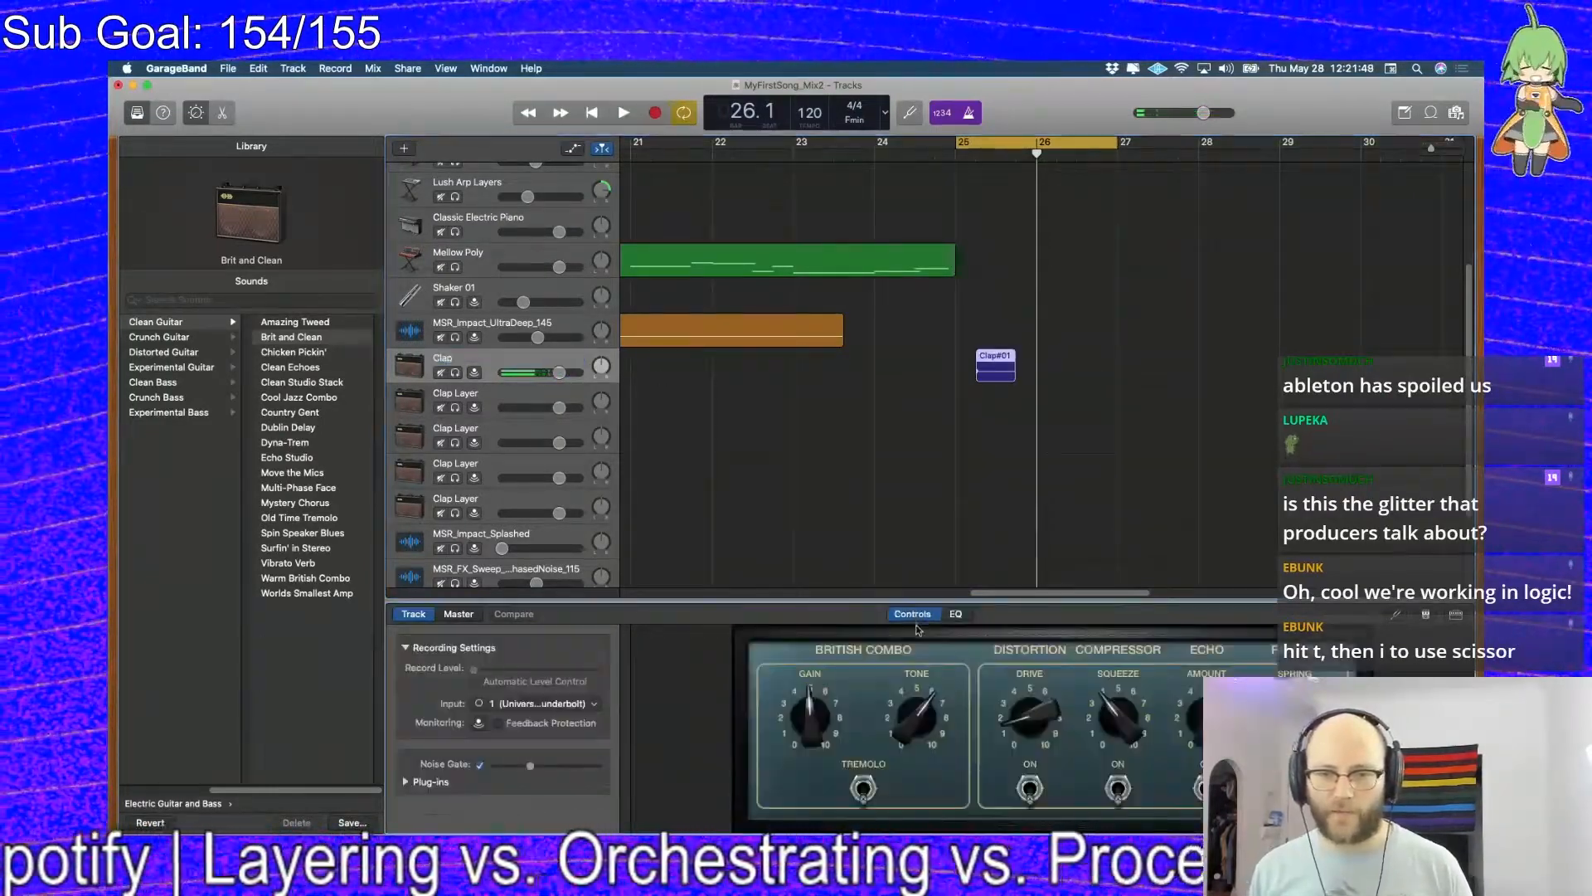
{"action": "left_click", "coordinate": [1294, 787]}
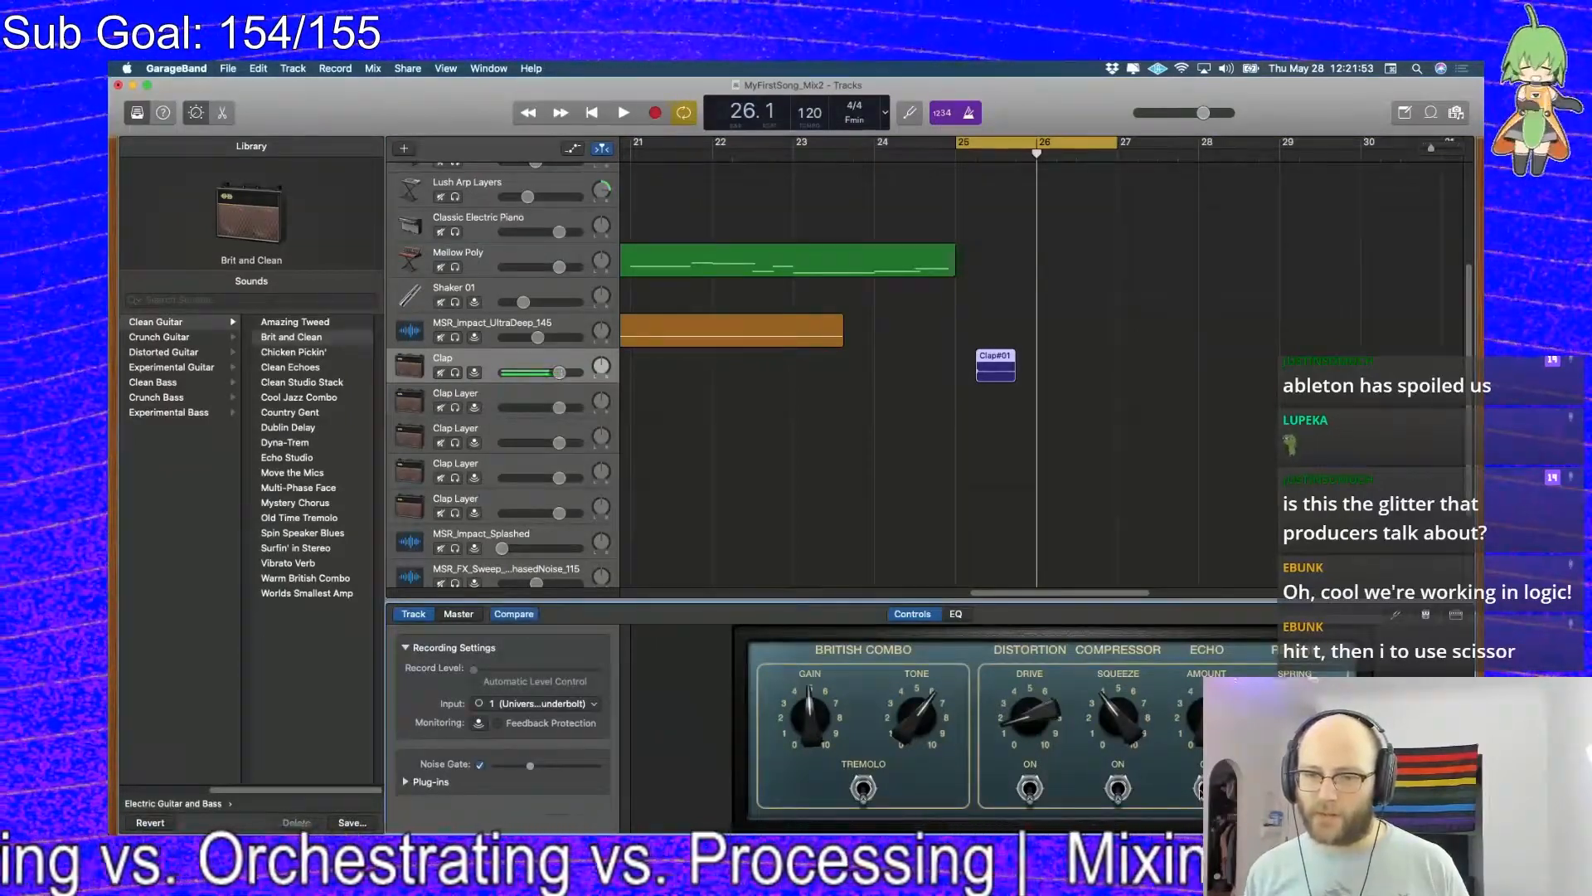
{"action": "left_click_drag", "start_coordinate": [909, 718], "coordinate": [902, 733]}
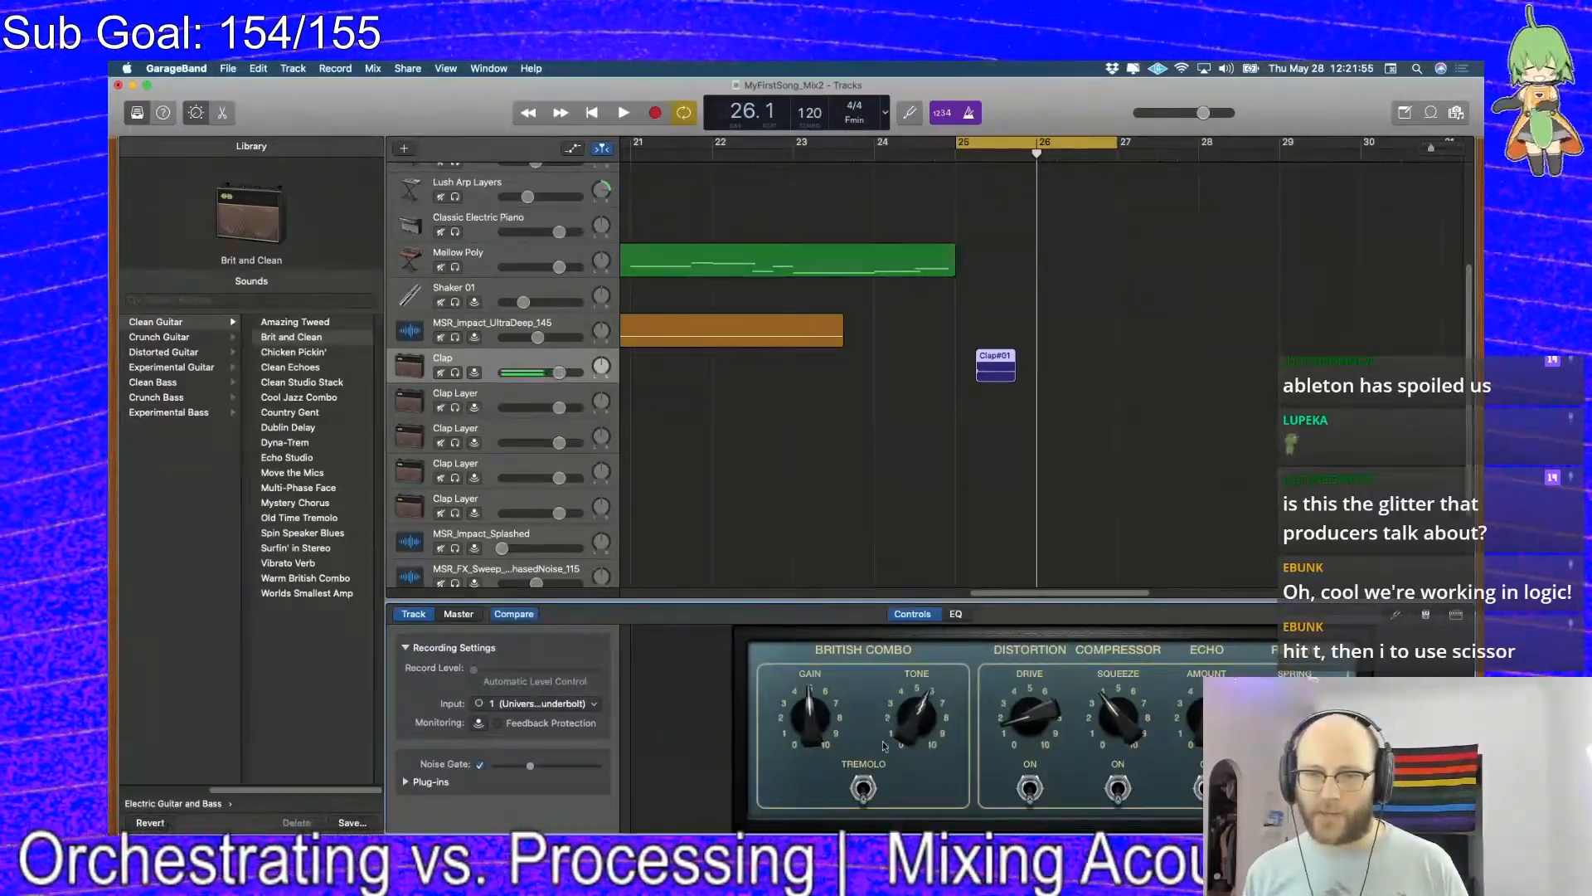
{"action": "key", "text": "space"}
{"action": "left_click_drag", "start_coordinate": [1033, 715], "coordinate": [1050, 775]}
{"action": "key", "text": "space"}
{"action": "key", "text": "space"}
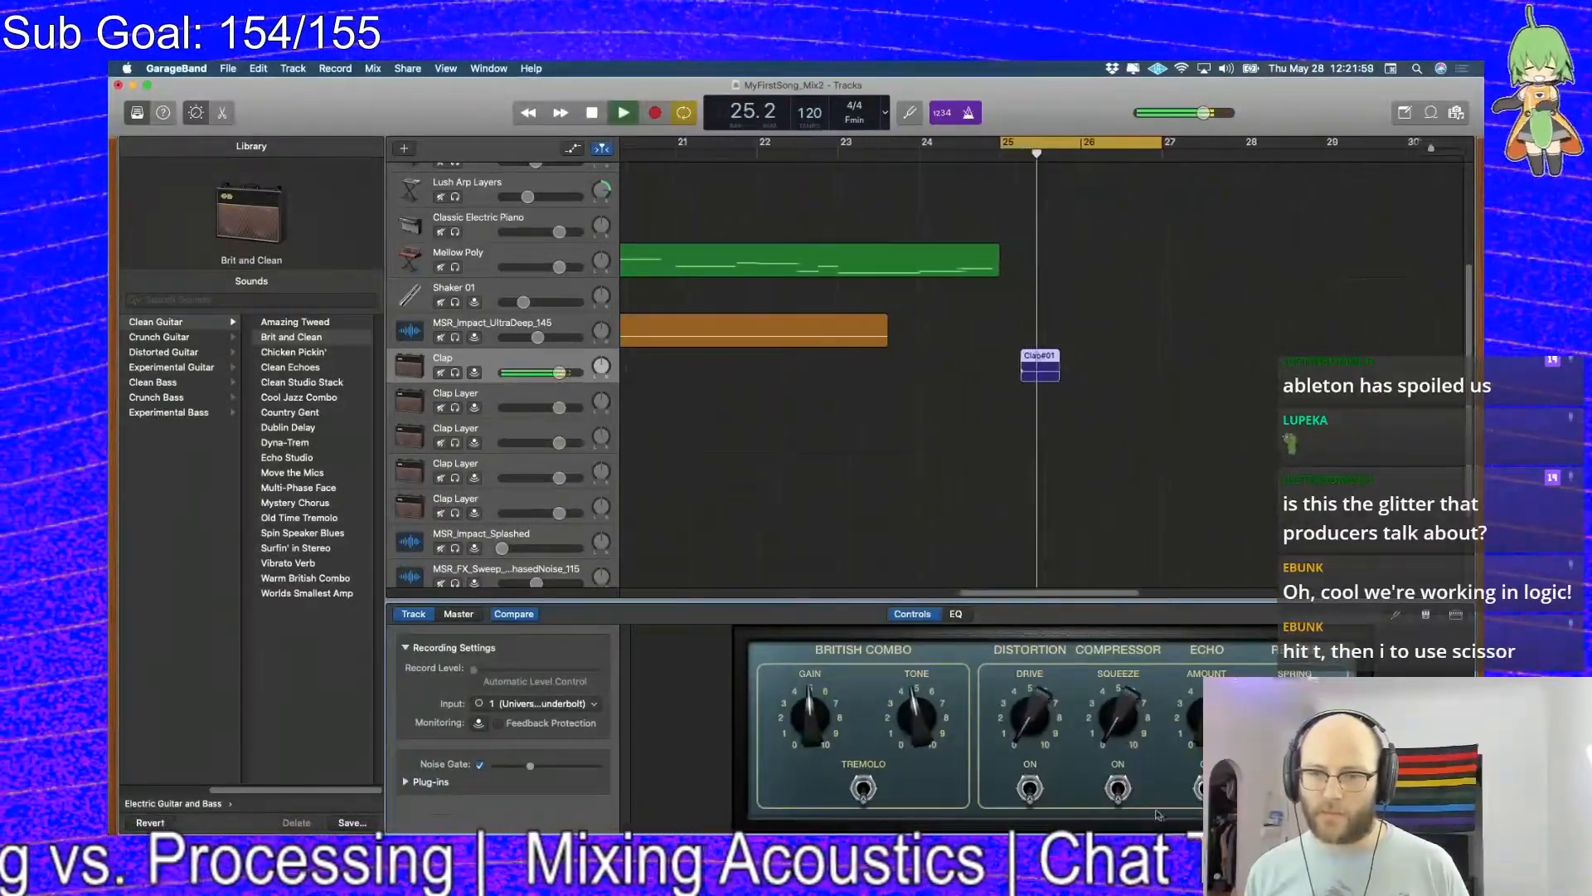
Lower the gain of the Clap track's amp to about 3 and audition the clap again
{"action": "left_click_drag", "start_coordinate": [809, 712], "coordinate": [813, 734]}
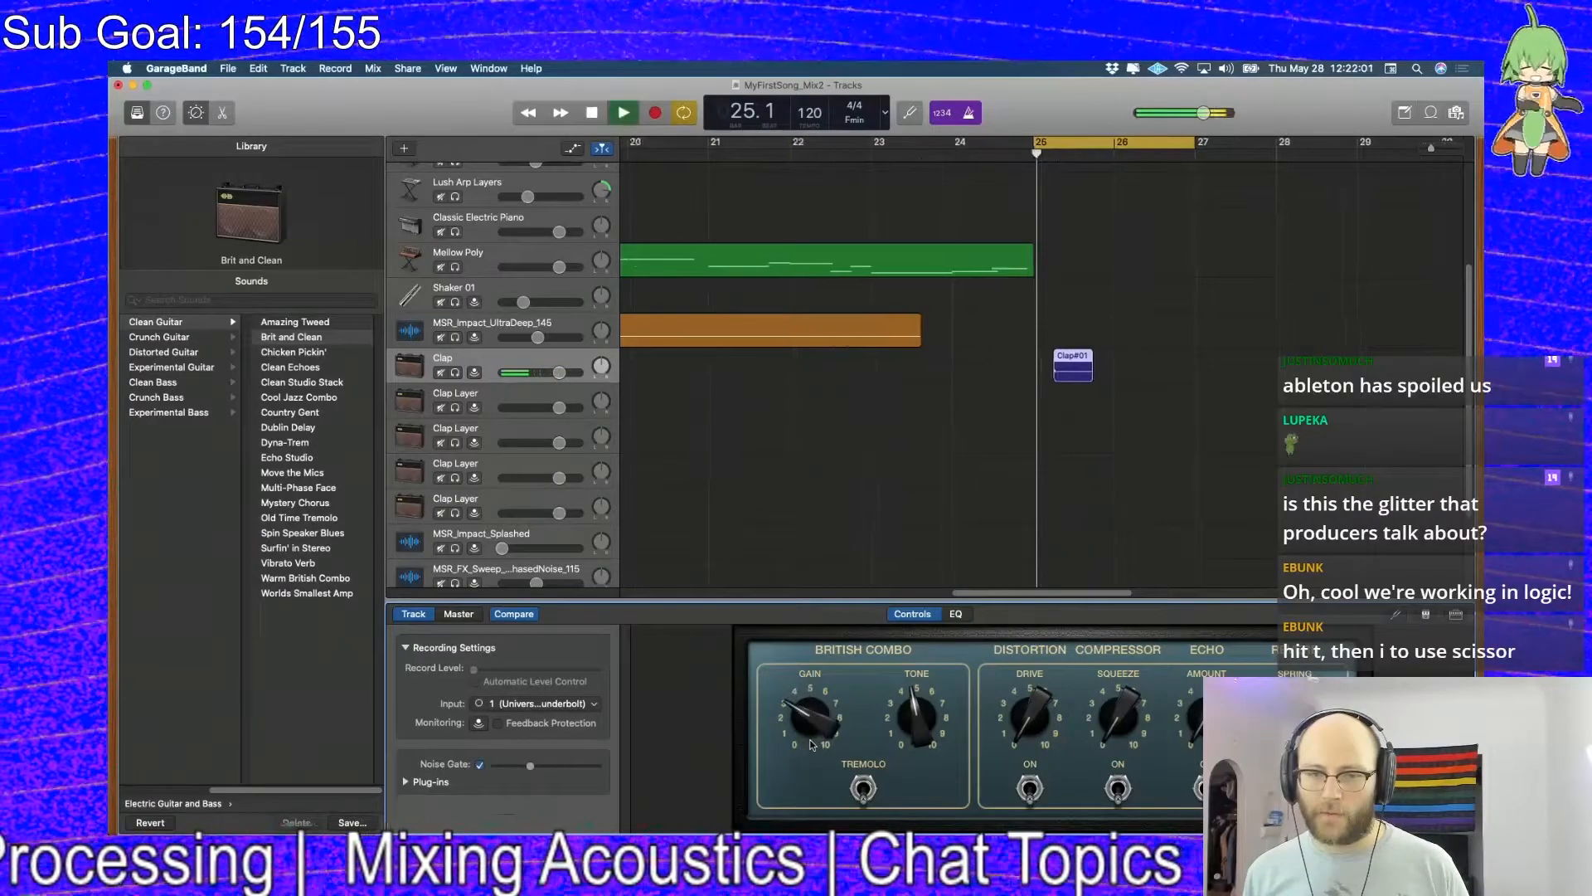
{"action": "key", "text": "space"}
{"action": "key", "text": "space"}
{"action": "key", "text": "space"}
{"action": "scroll", "coordinate": [886, 444], "scroll_direction": "left", "scroll_amount": 1}
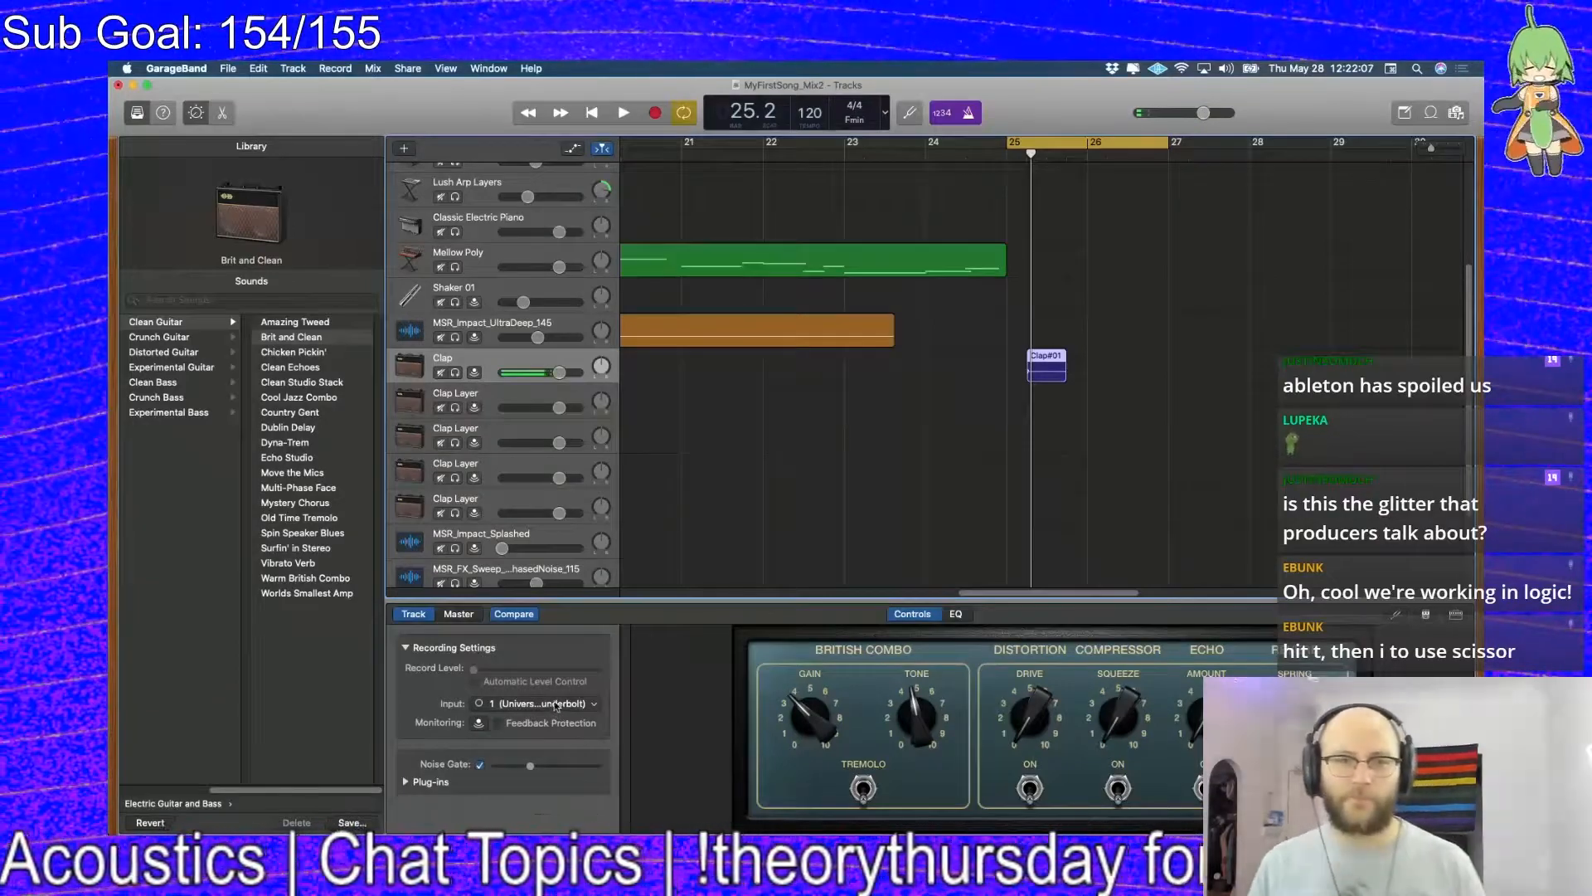
Extend the Clap region over more claps, copy it to the first Clap Layer track and trim the original back
{"action": "left_click_drag", "start_coordinate": [1063, 376], "coordinate": [1172, 377]}
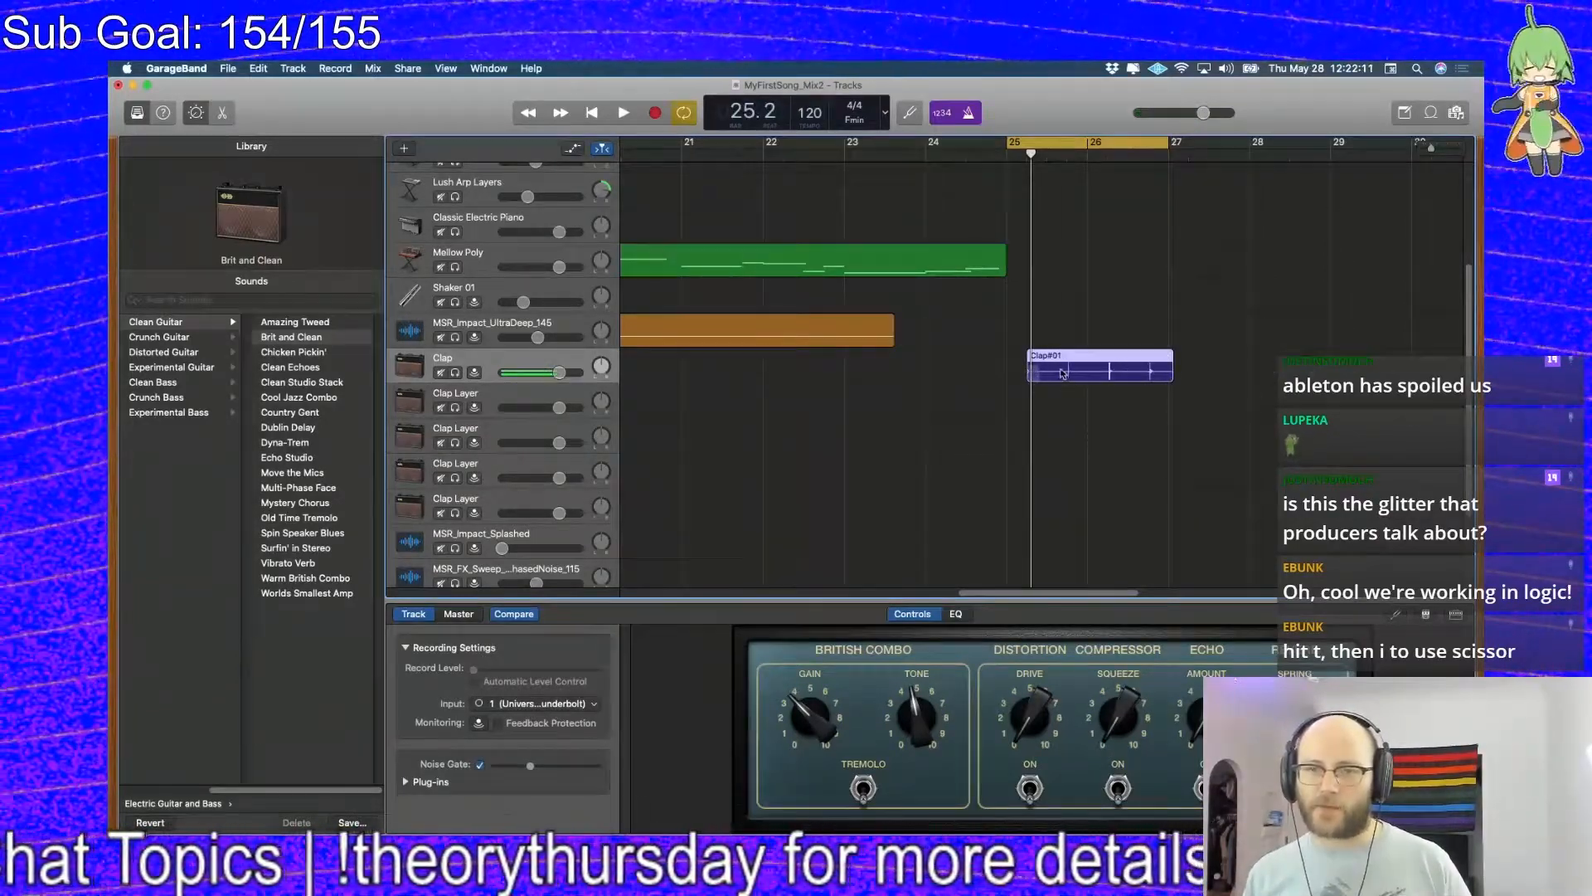
{"action": "left_click_drag", "start_coordinate": [1065, 370], "coordinate": [1058, 416]}
{"action": "left_click_drag", "start_coordinate": [1165, 376], "coordinate": [1057, 384]}
Align a different recorded clap in the first Clap Layer region with the Clap track's hit on beat 2 of bar 25
{"action": "key", "text": "super+Right"}
{"action": "key", "text": "super+Right"}
{"action": "key", "text": "super+Right"}
{"action": "key", "text": "super+Right"}
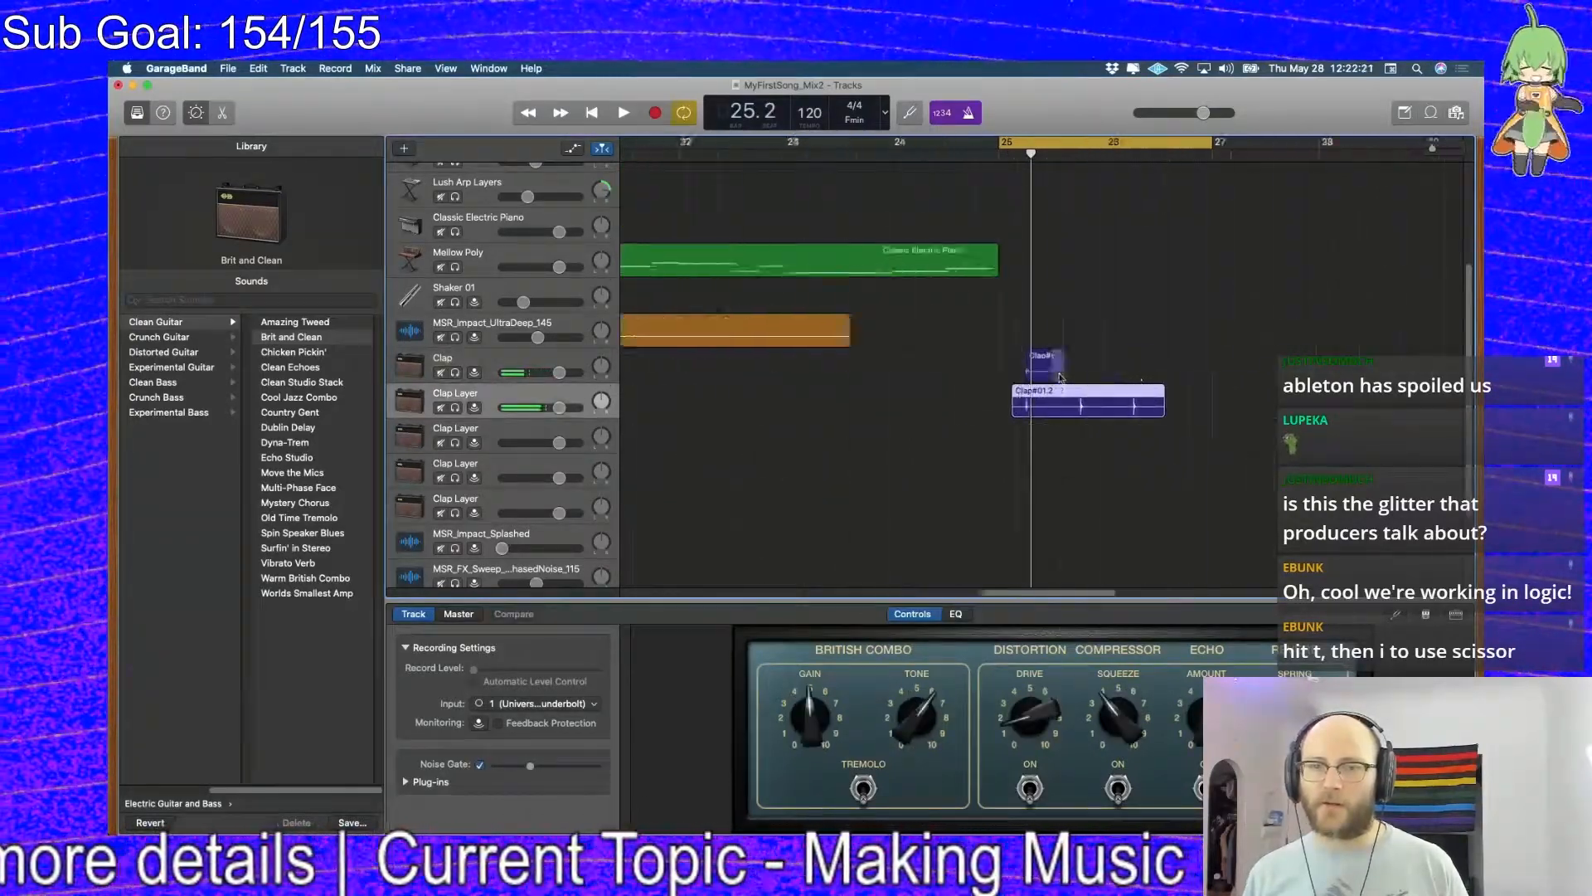
{"action": "left_click_drag", "start_coordinate": [1053, 408], "coordinate": [1051, 412]}
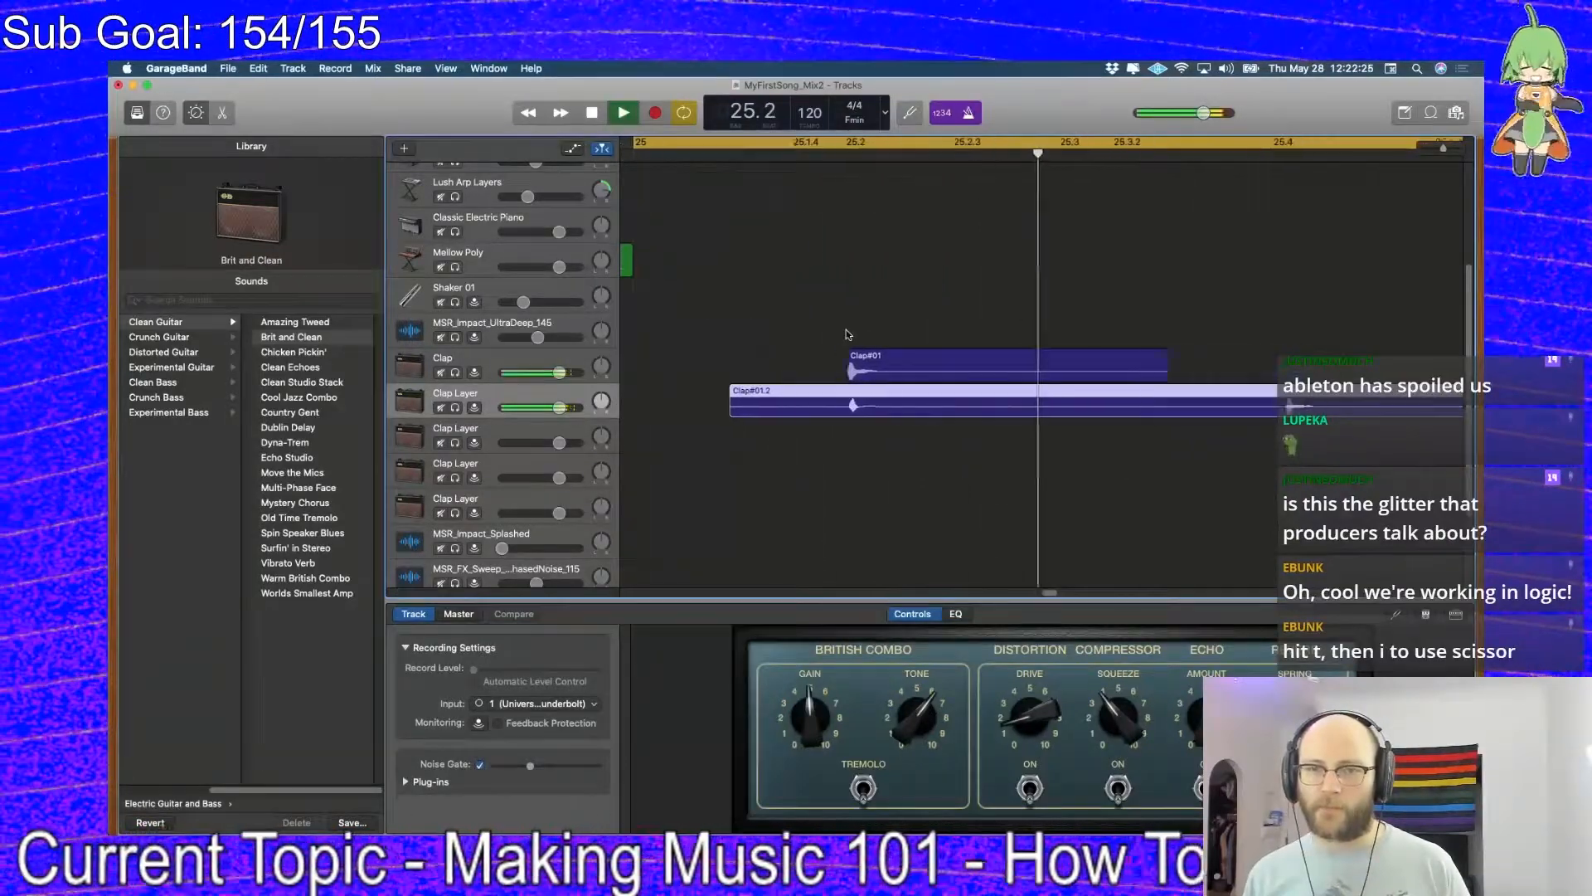
Compare the Clap and first Clap Layer tracks in solo, leaving only the Clap track soloed
{"action": "left_click", "coordinate": [455, 372]}
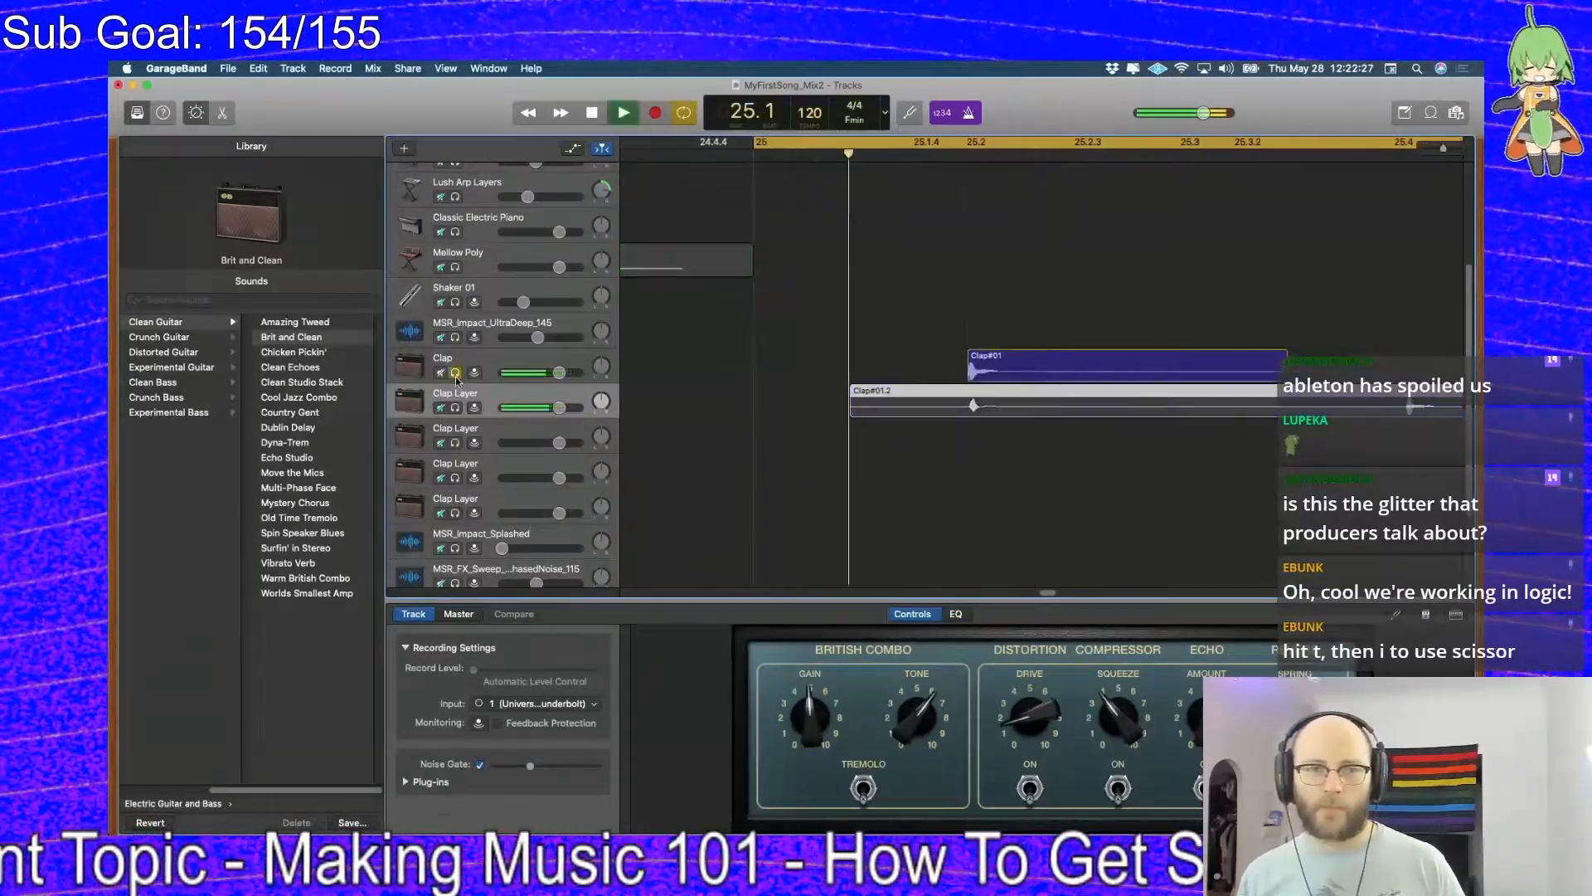
{"action": "left_click", "coordinate": [456, 407]}
{"action": "left_click", "coordinate": [455, 407]}
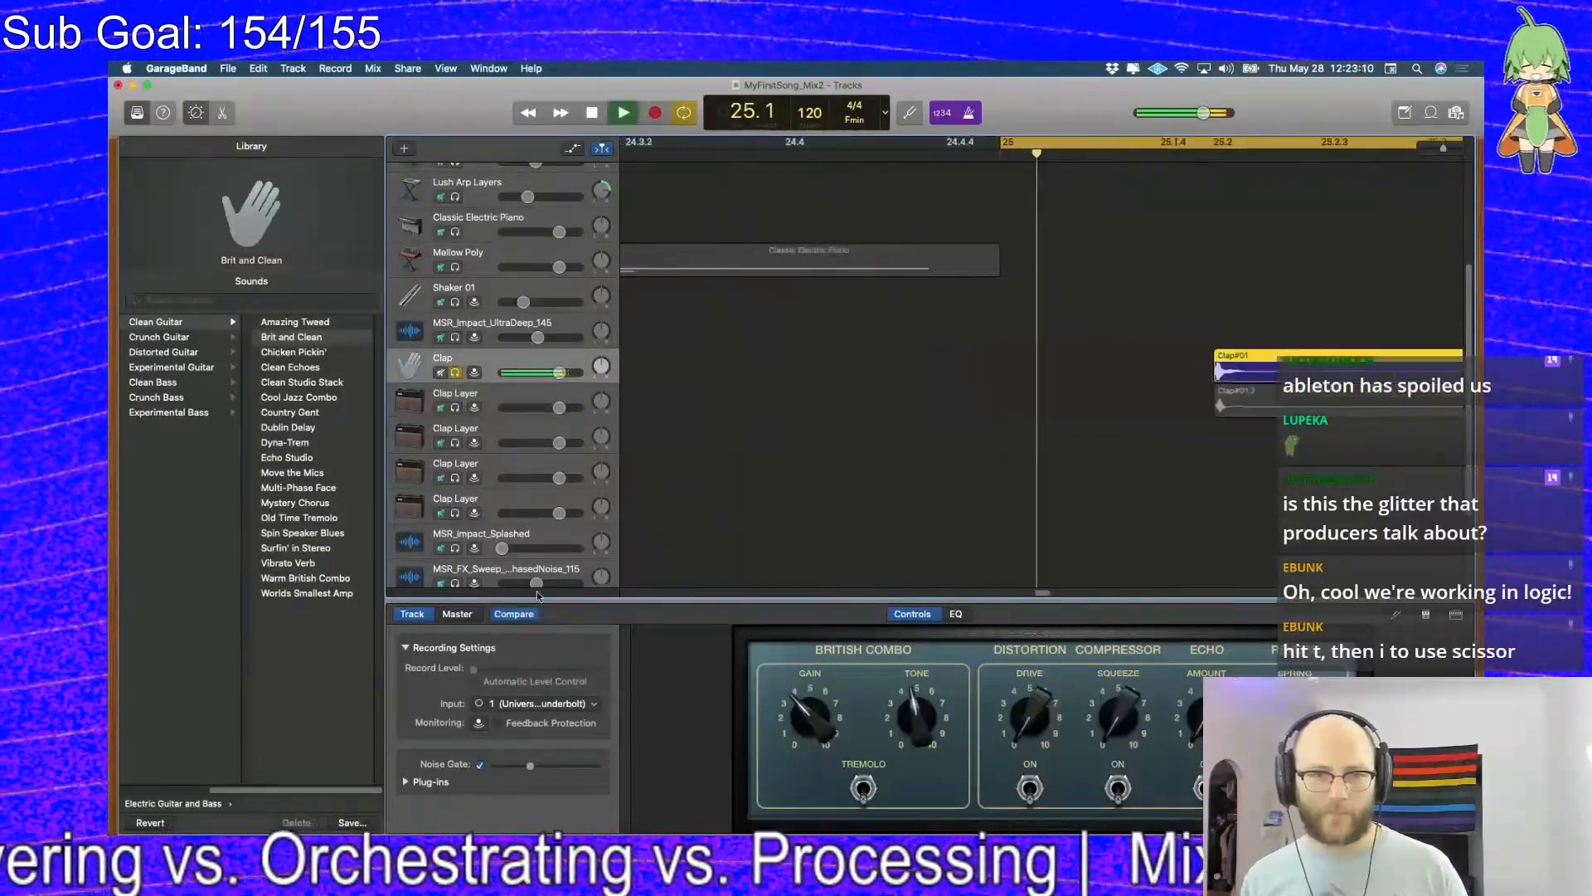
{"action": "key", "text": "space"}
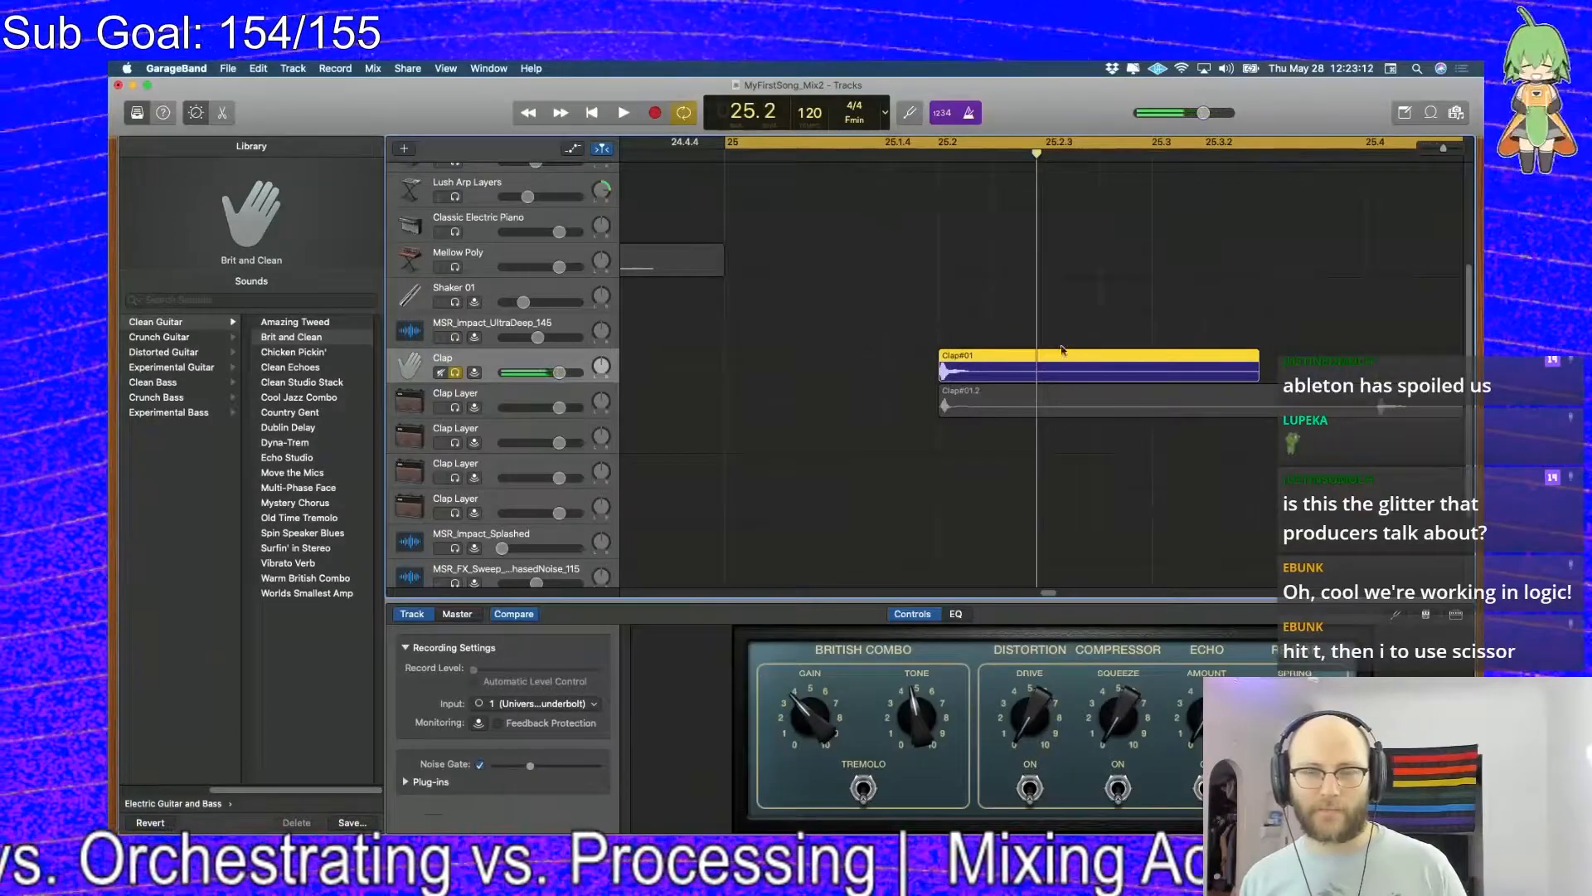
Copy the layered clap region to the second and third Clap Layer tracks, aligning a different clap with beat 2 on each
{"action": "left_click", "coordinate": [1365, 411]}
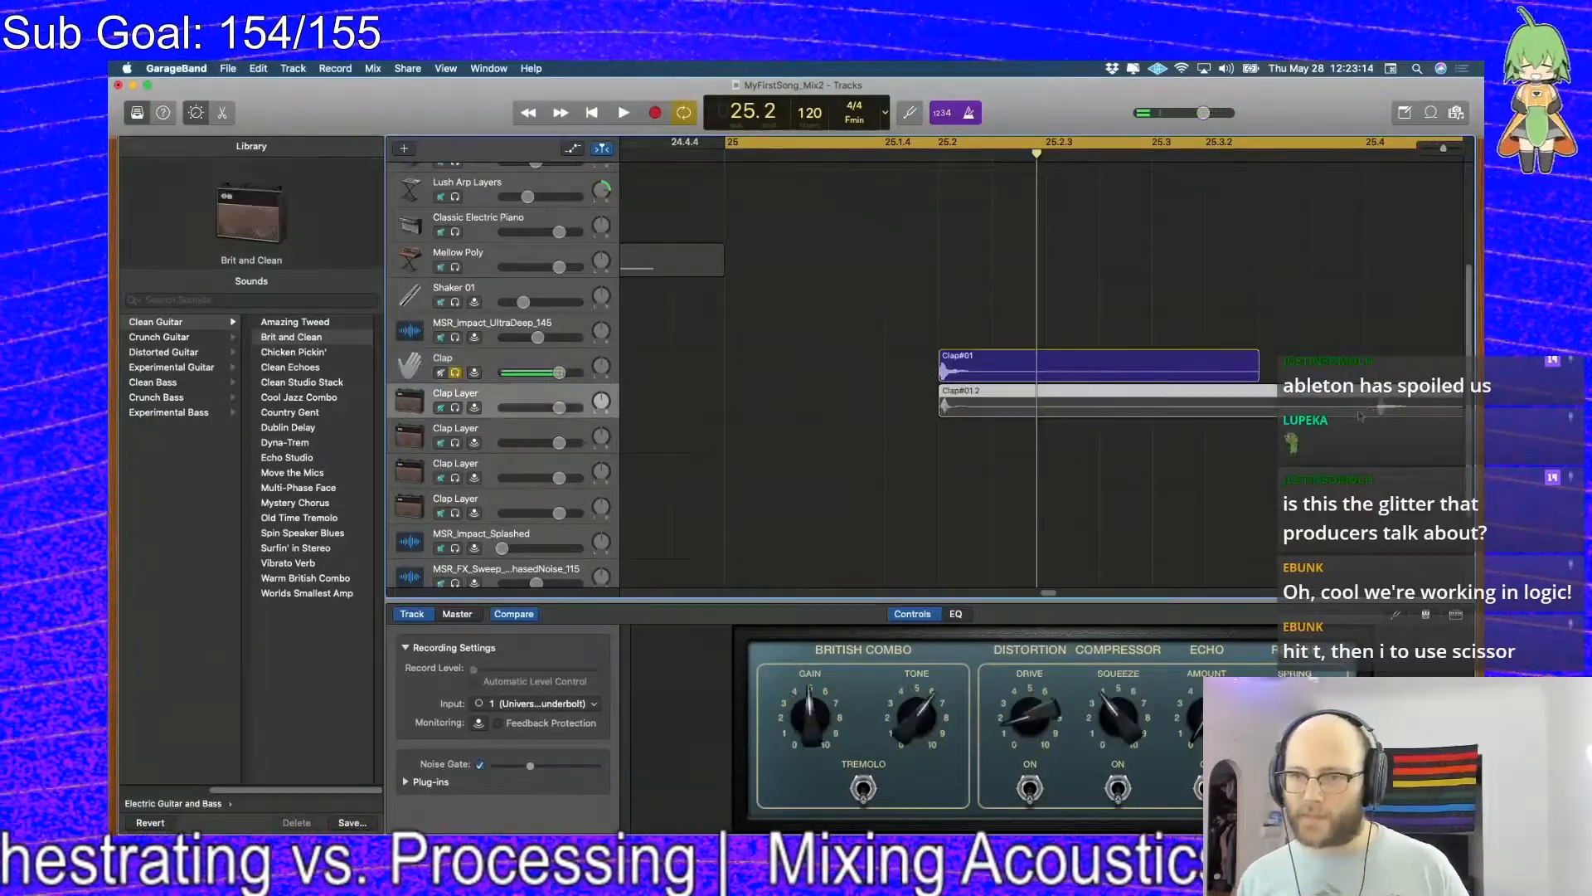
{"action": "mouse_move", "coordinate": [985, 411]}
{"action": "left_mouse_down"}
{"action": "mouse_move", "coordinate": [985, 448]}
{"action": "mouse_move", "coordinate": [1368, 458]}
{"action": "mouse_move", "coordinate": [981, 442]}
{"action": "left_mouse_up"}
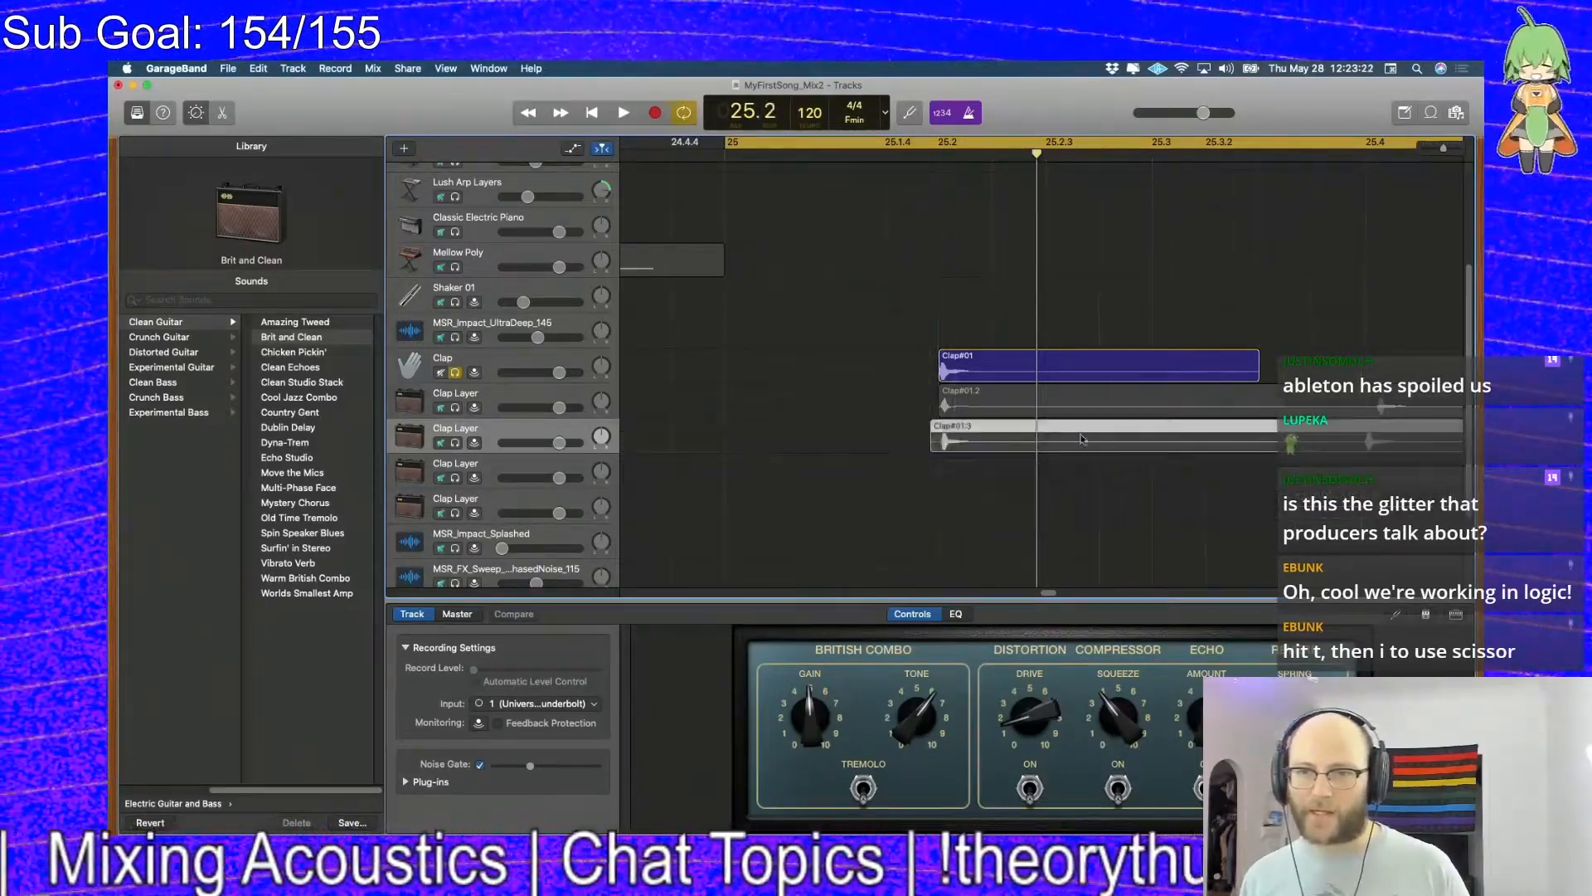
{"action": "mouse_move", "coordinate": [954, 439]}
{"action": "left_mouse_down"}
{"action": "mouse_move", "coordinate": [951, 473]}
{"action": "mouse_move", "coordinate": [1261, 483]}
{"action": "mouse_move", "coordinate": [962, 466]}
{"action": "left_mouse_up"}
{"action": "key", "text": "space"}
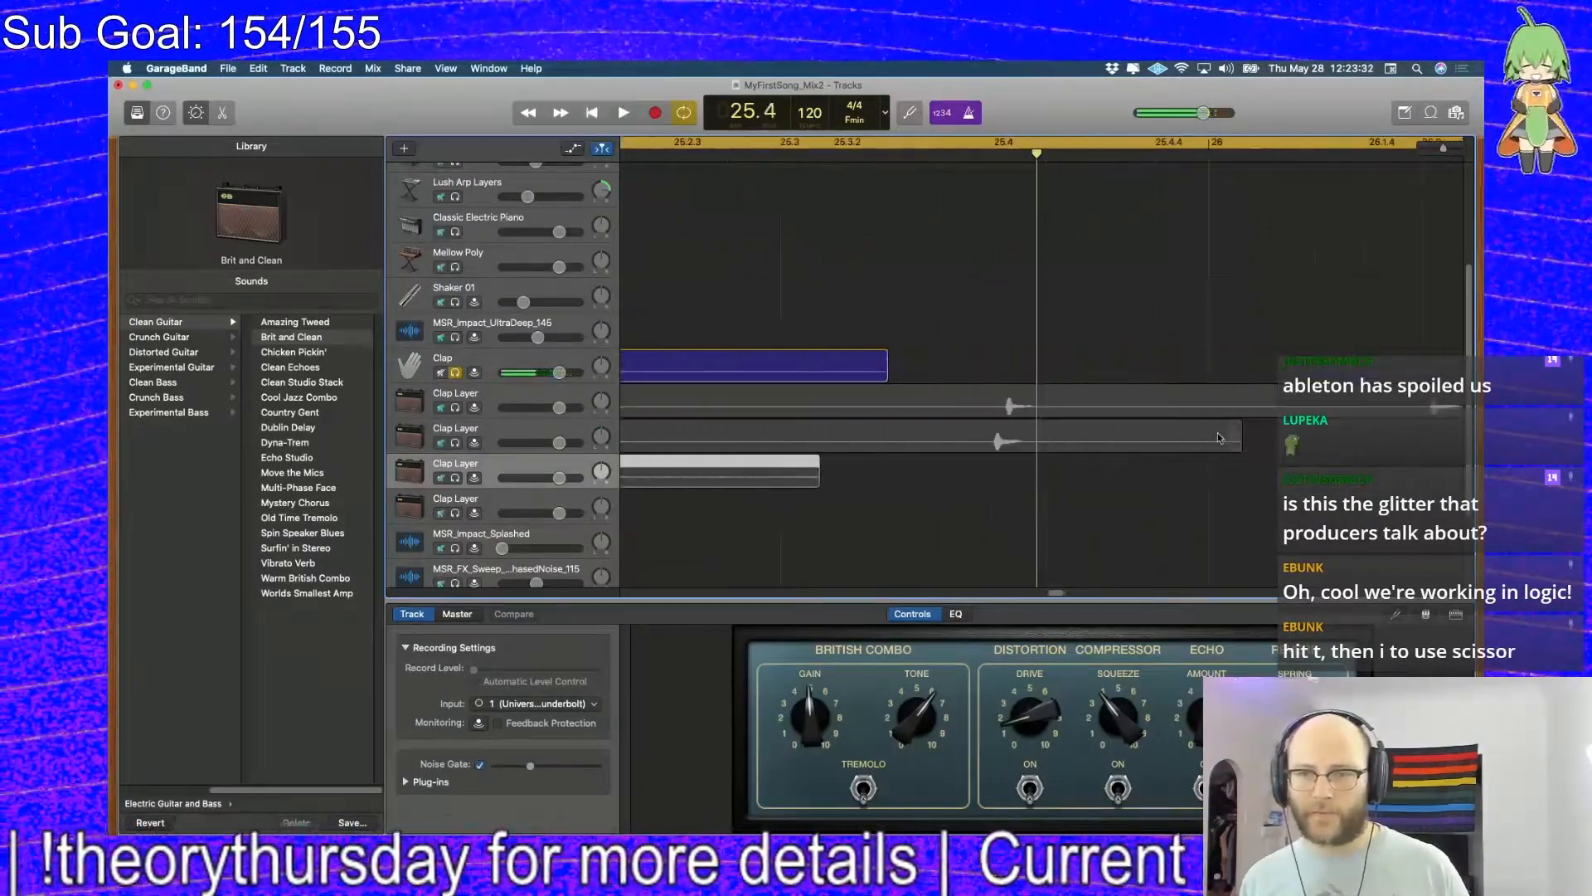
Trim the ends of the first and second Clap Layer regions so each holds a single clap ending after beat 3
{"action": "left_click_drag", "start_coordinate": [1236, 444], "coordinate": [918, 439]}
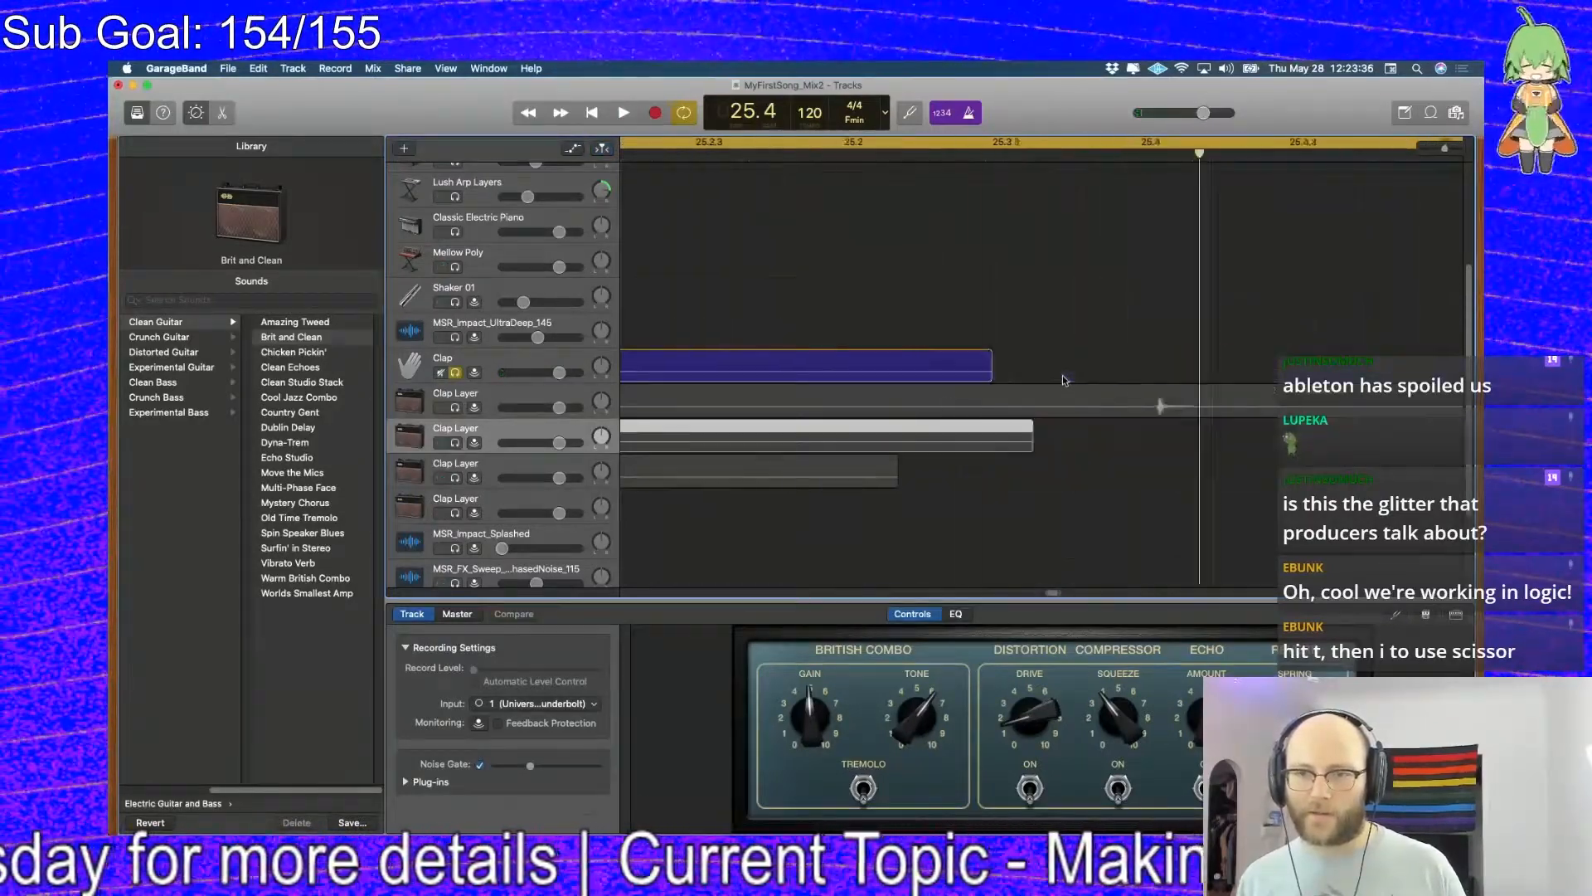
{"action": "key", "text": "super+Left"}
{"action": "left_click_drag", "start_coordinate": [1135, 408], "coordinate": [695, 413]}
{"action": "left_click_drag", "start_coordinate": [1063, 595], "coordinate": [1049, 597]}
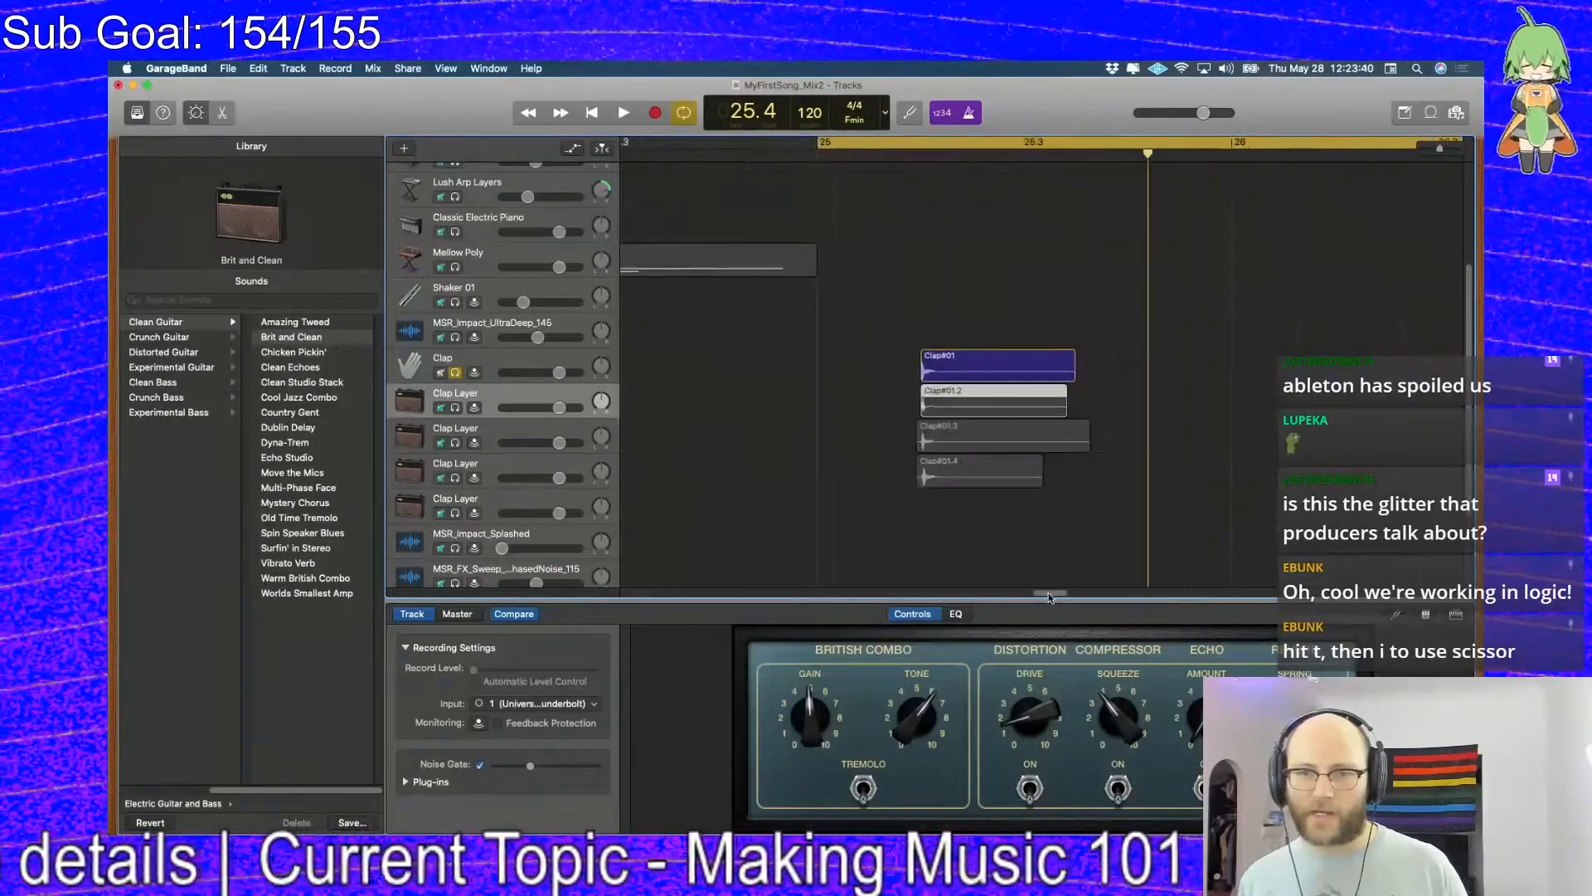
Copy the third layer's clap region to the fourth Clap Layer track, extended to another clap and starting near beat 4 of bar 25
{"action": "left_click", "coordinate": [960, 469]}
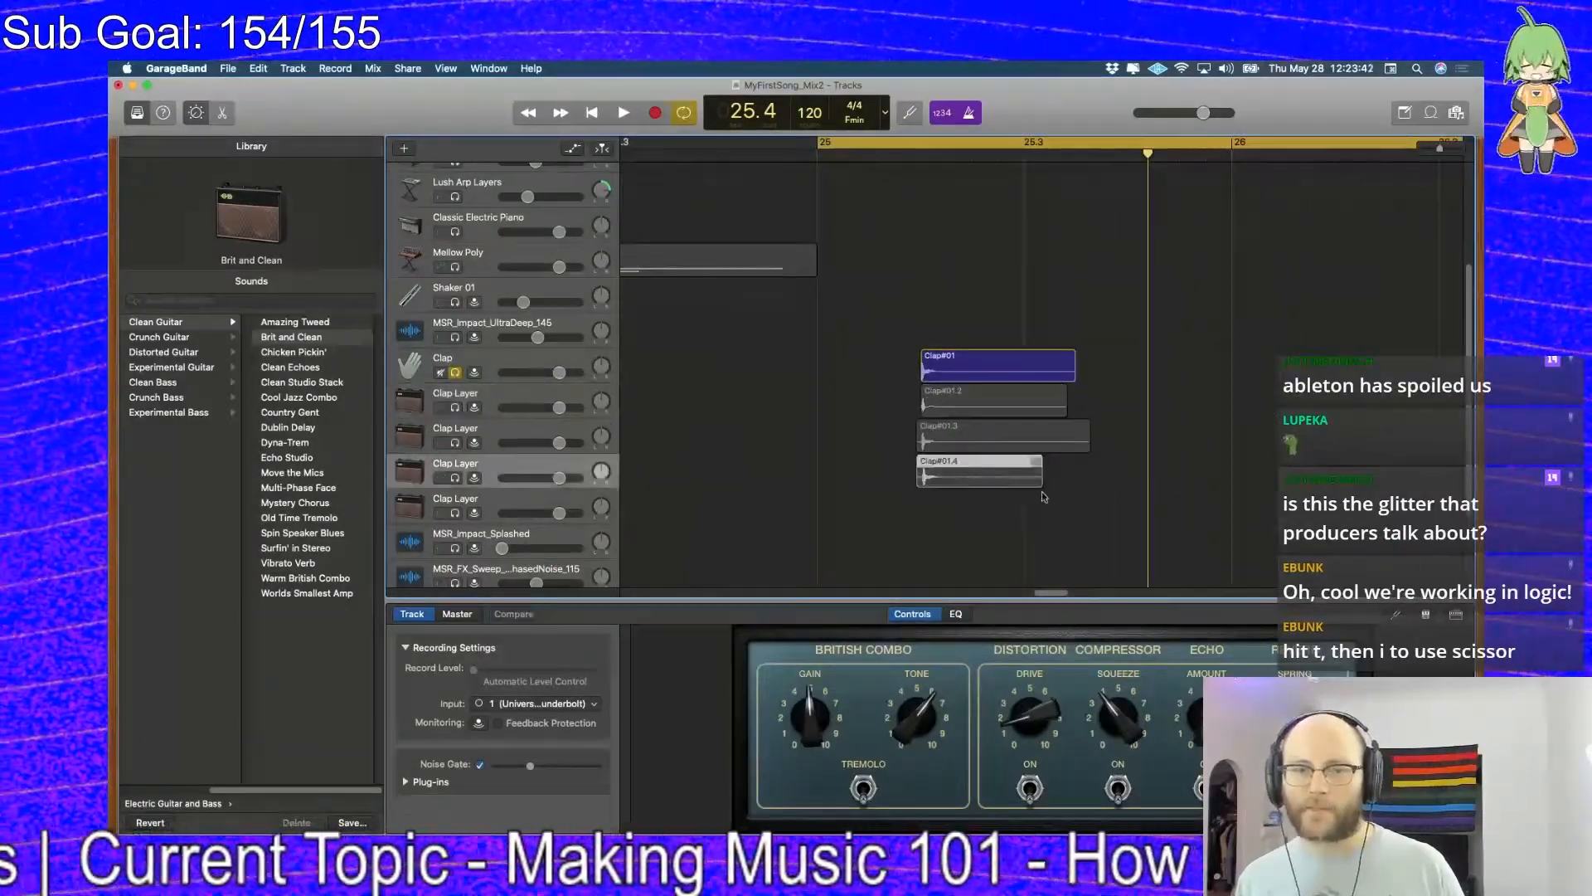
{"action": "left_click_drag", "start_coordinate": [996, 474], "coordinate": [1277, 511]}
{"action": "left_click_drag", "start_coordinate": [921, 512], "coordinate": [1146, 511]}
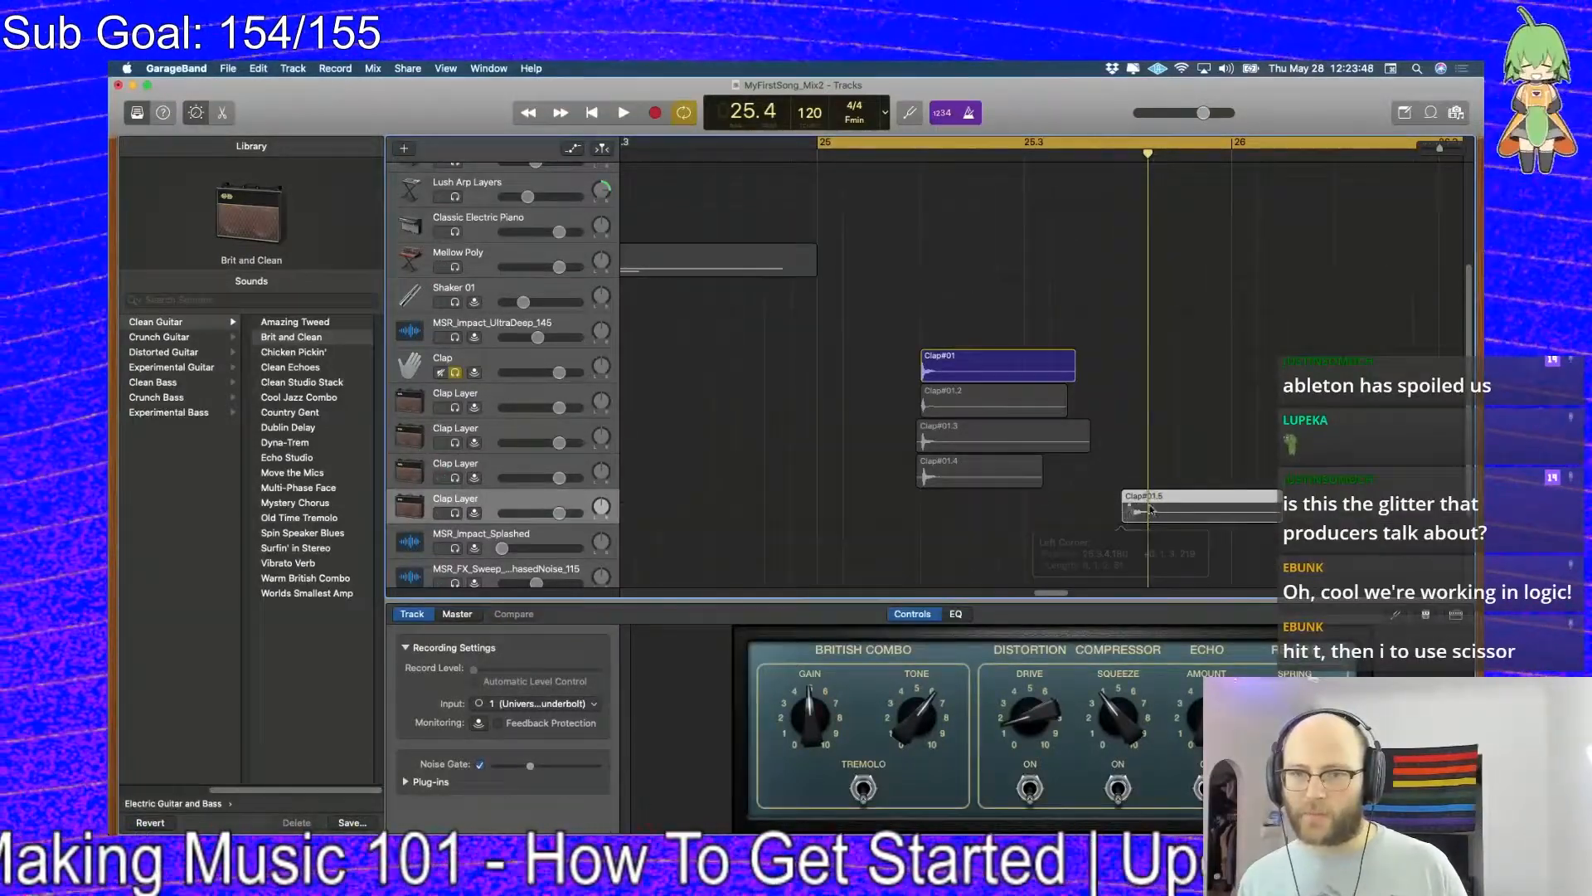
Move the beat 4 clap region to the Clap track, copy it to the first Clap Layer track and extend the copy's end
{"action": "scroll", "coordinate": [1074, 373], "scroll_direction": "up", "scroll_amount": 5}
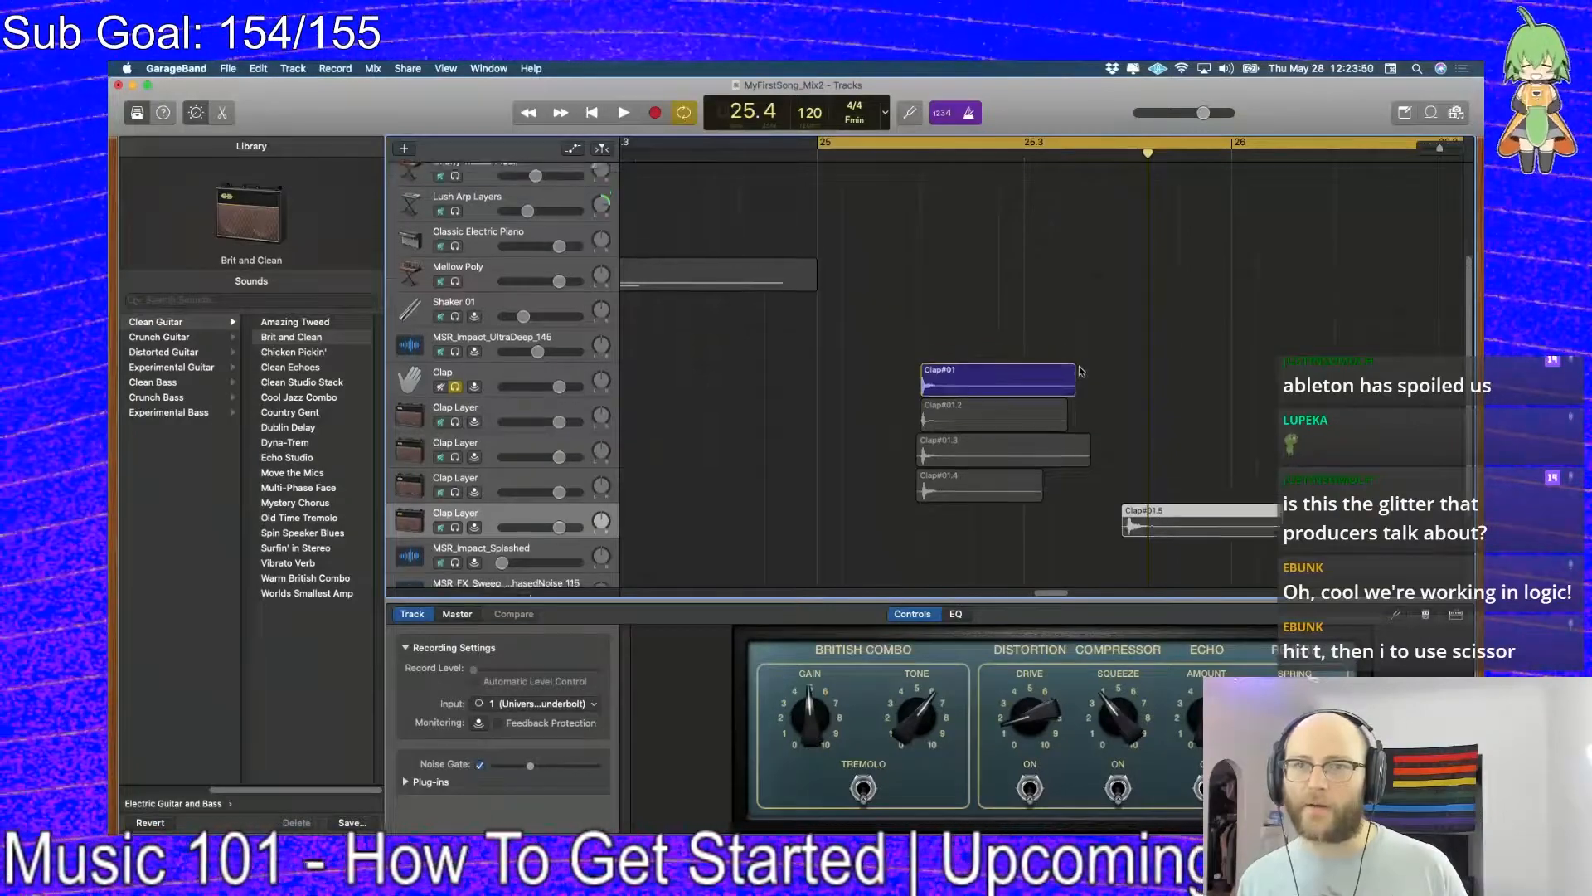
{"action": "scroll", "coordinate": [1088, 320], "scroll_direction": "down", "scroll_amount": 3}
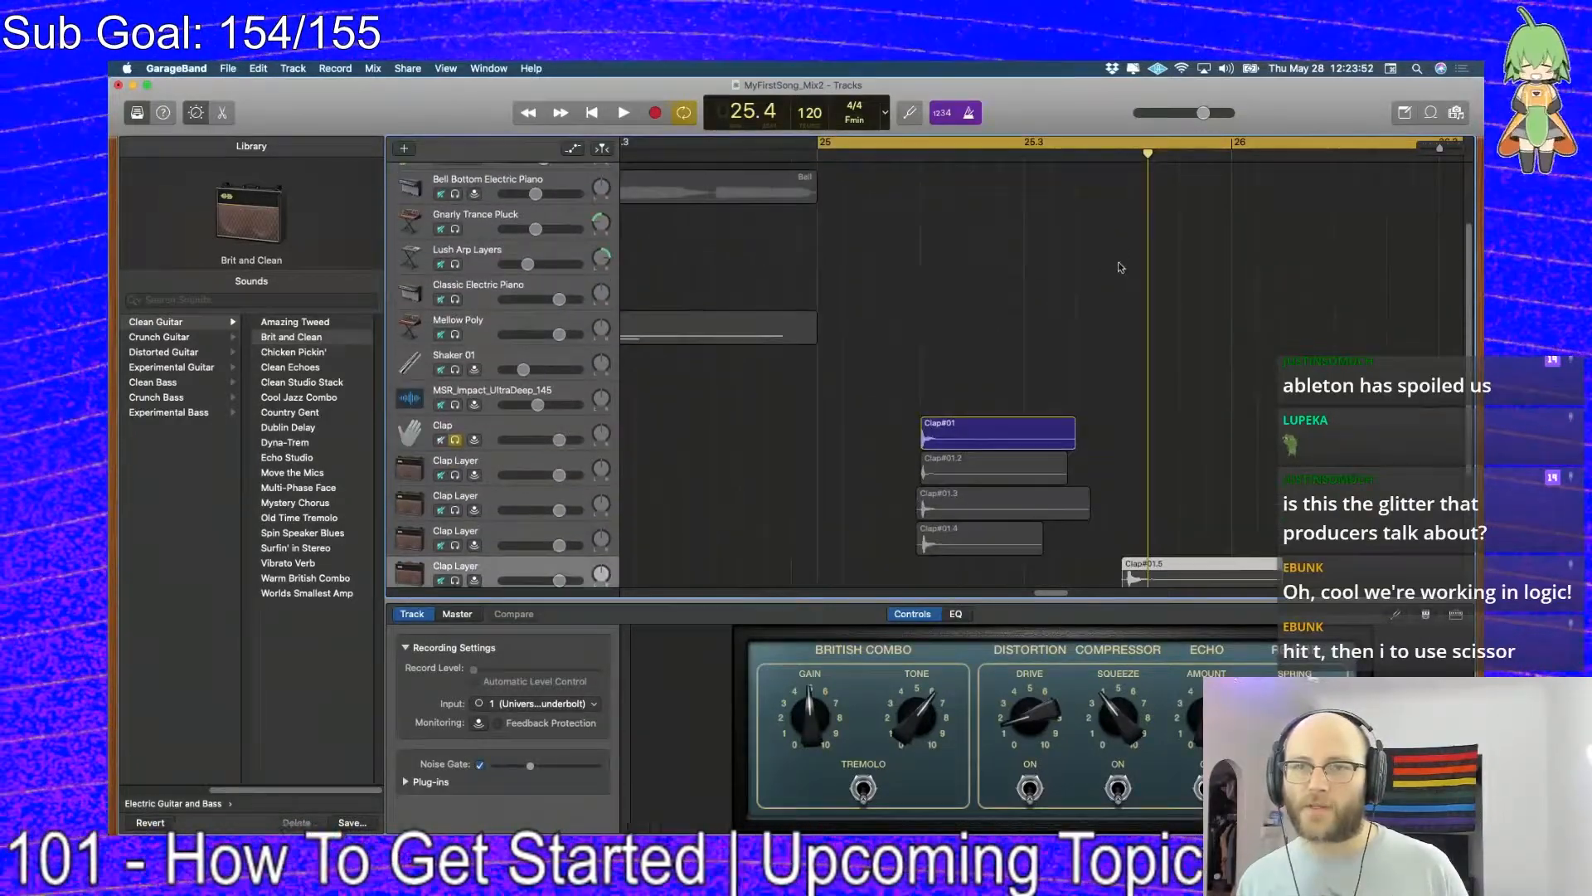
{"action": "left_click_drag", "start_coordinate": [1159, 562], "coordinate": [1166, 474]}
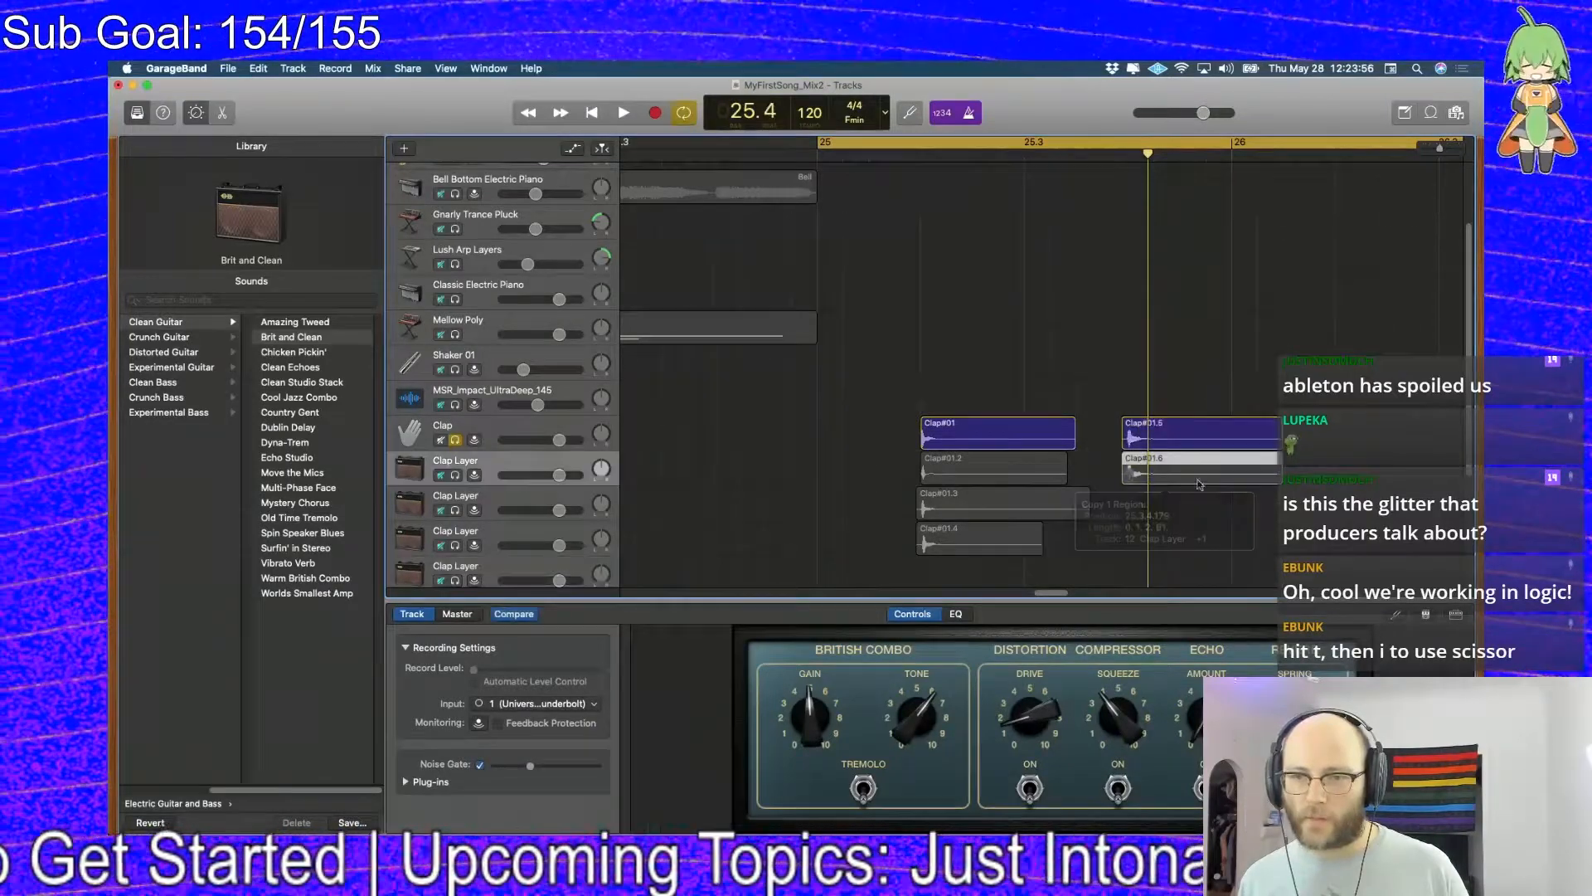
{"action": "left_click_drag", "start_coordinate": [1270, 481], "coordinate": [1457, 478]}
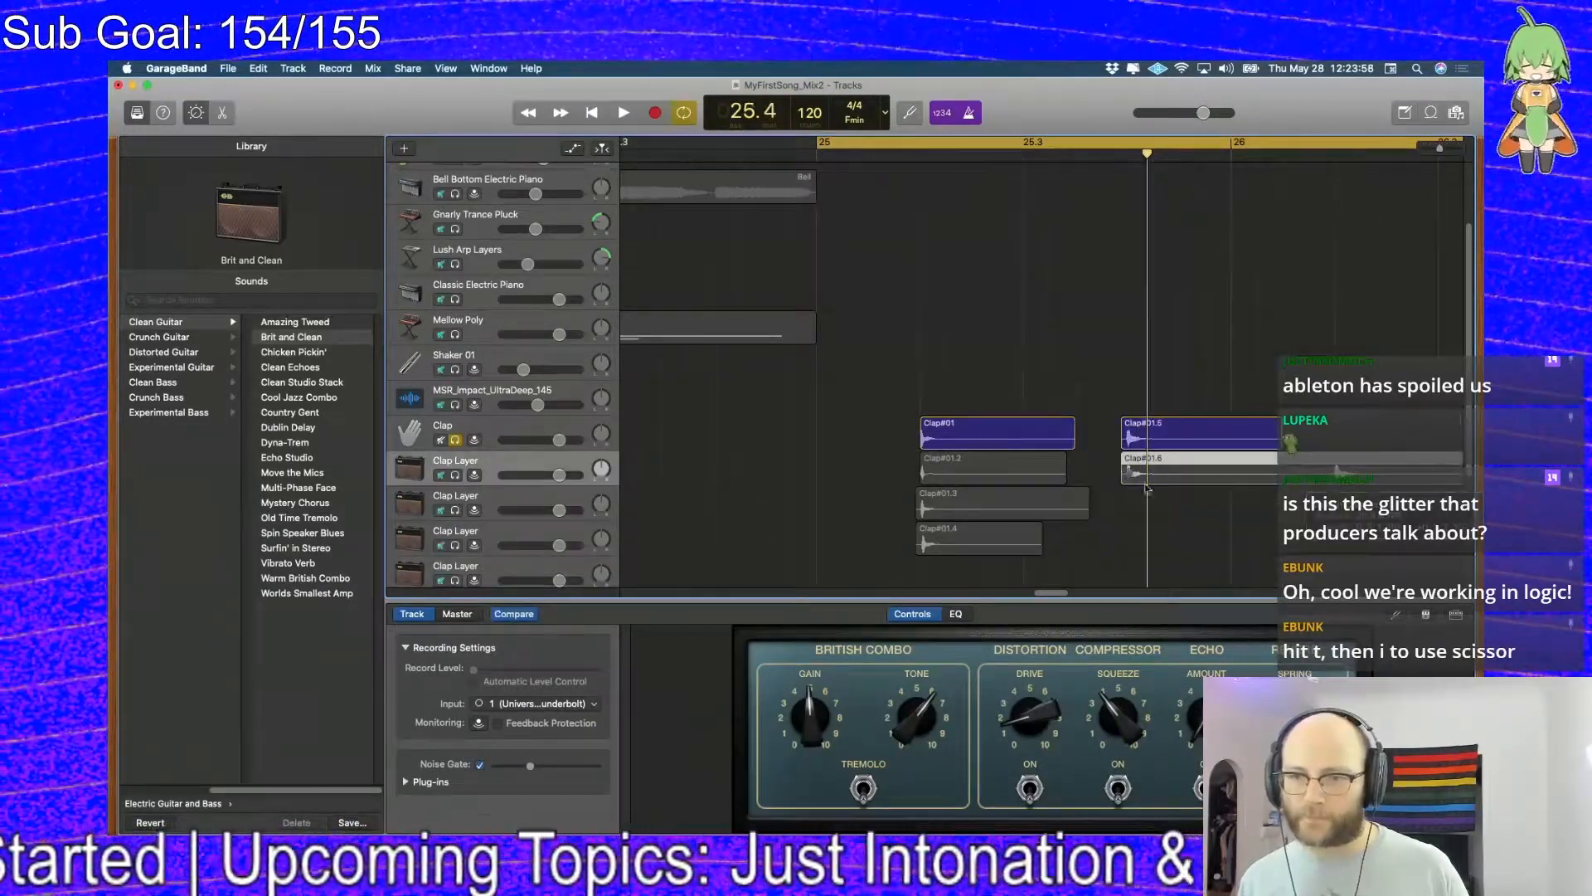
Copy the beat 4 clap to the second and third Clap Layer tracks, lining up a different recorded clap on each
{"action": "left_click_drag", "start_coordinate": [1155, 479], "coordinate": [1387, 483]}
{"action": "left_click_drag", "start_coordinate": [1206, 474], "coordinate": [1377, 502]}
{"action": "mouse_move", "coordinate": [1132, 541]}
{"action": "left_mouse_down"}
{"action": "mouse_move", "coordinate": [1324, 547]}
{"action": "mouse_move", "coordinate": [1136, 549]}
{"action": "left_mouse_up"}
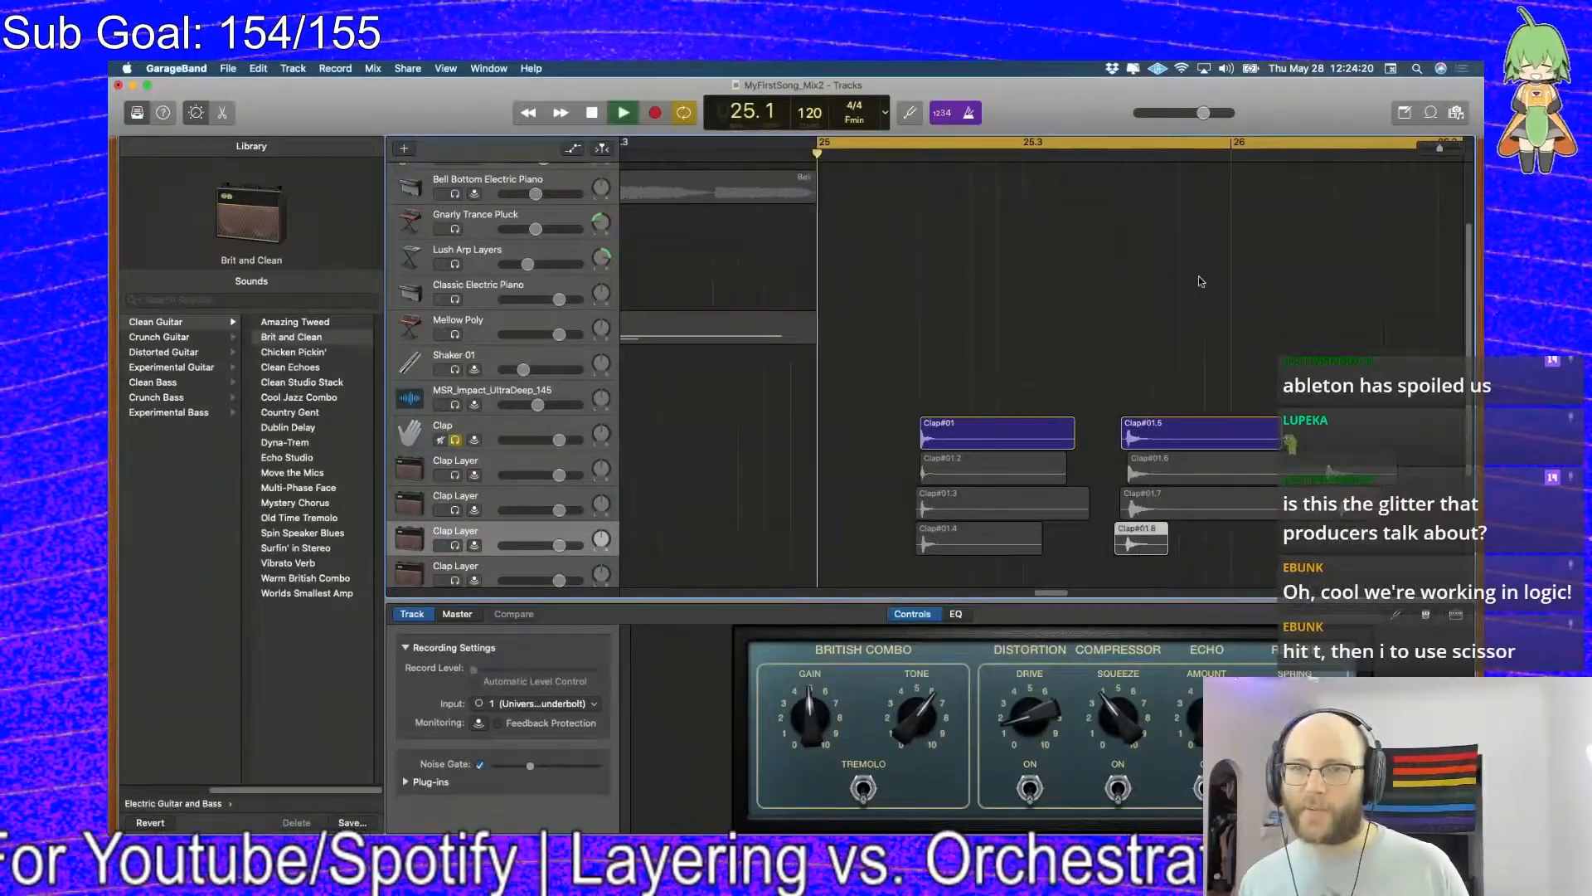
Take the Clap track out of solo and trim the beat 4 clap regions on the top three tracks to end around bar 26
{"action": "left_click", "coordinate": [455, 440]}
{"action": "key", "text": "space"}
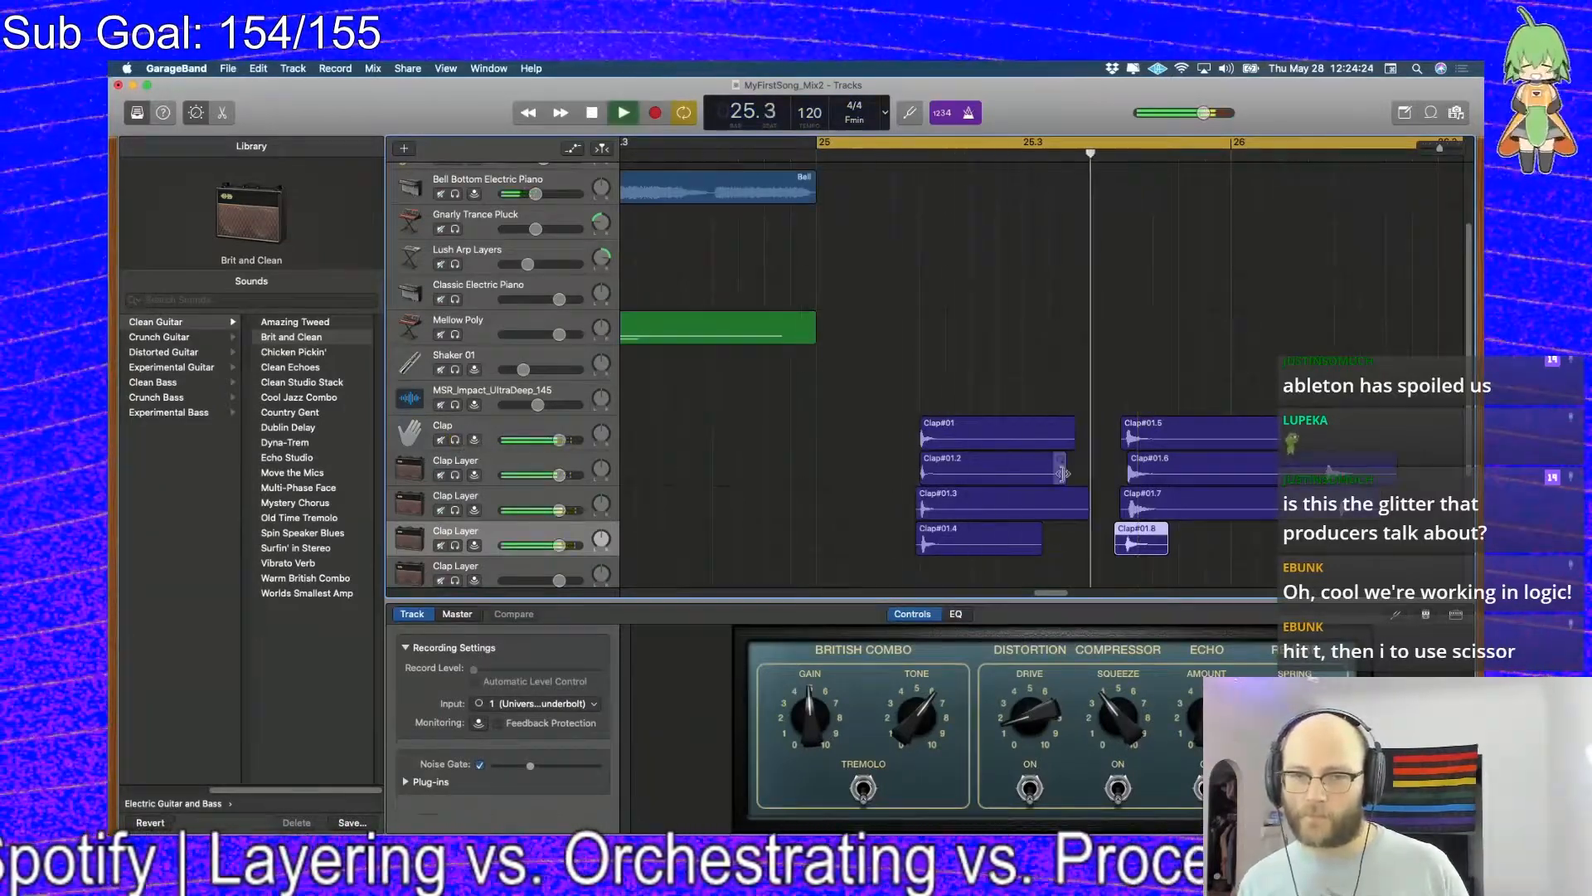
{"action": "left_click", "coordinate": [1177, 505]}
{"action": "key", "text": "space"}
{"action": "left_click_drag", "start_coordinate": [1381, 508], "coordinate": [1244, 507]}
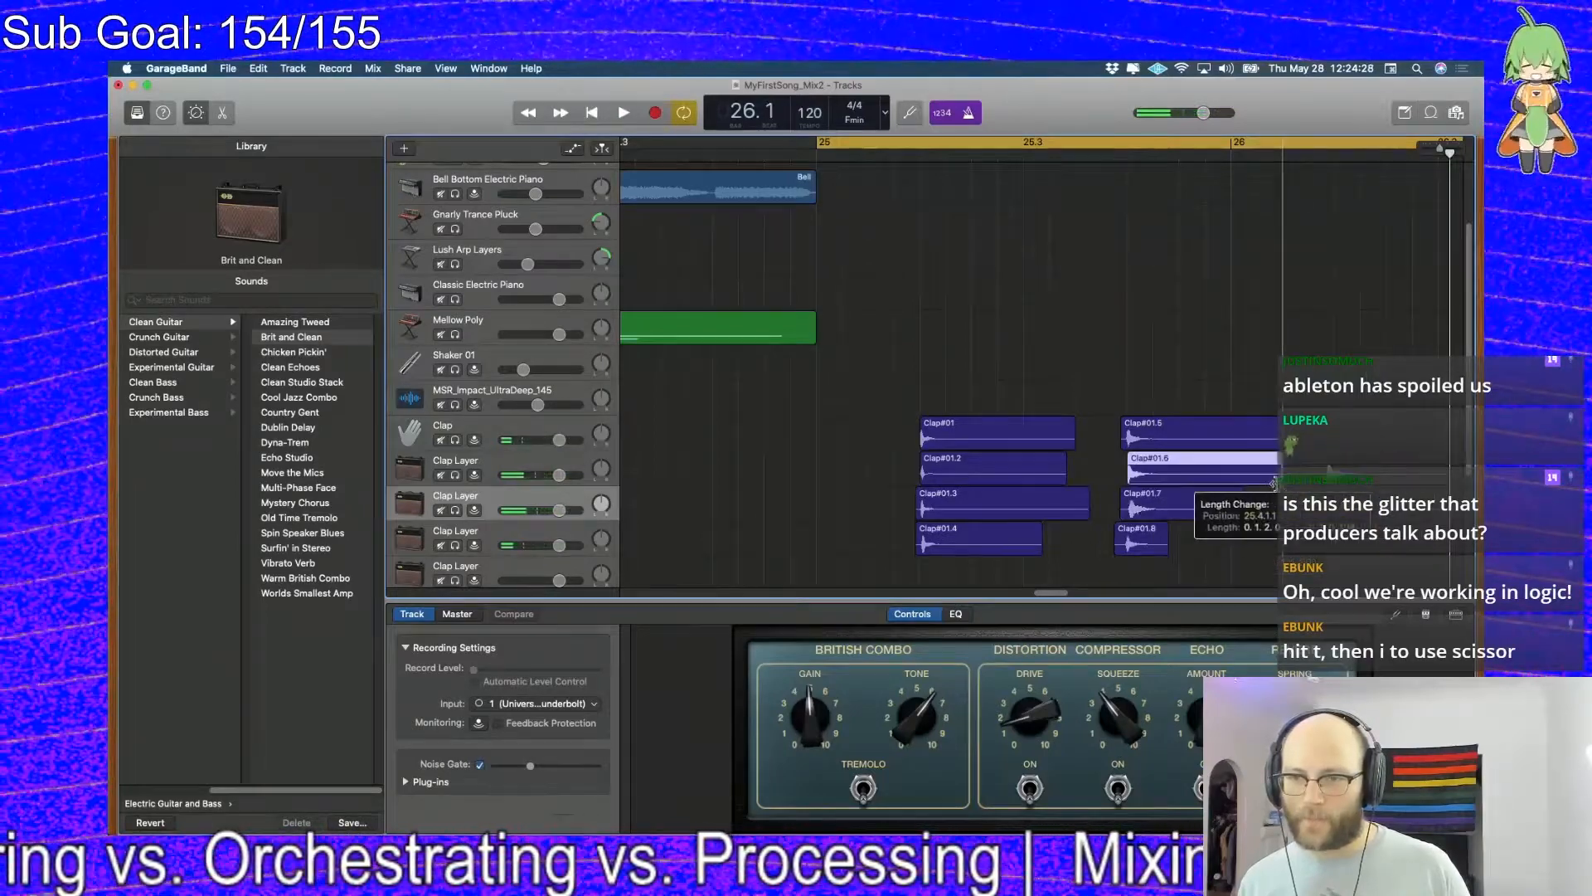
{"action": "left_click_drag", "start_coordinate": [1360, 435], "coordinate": [1229, 450]}
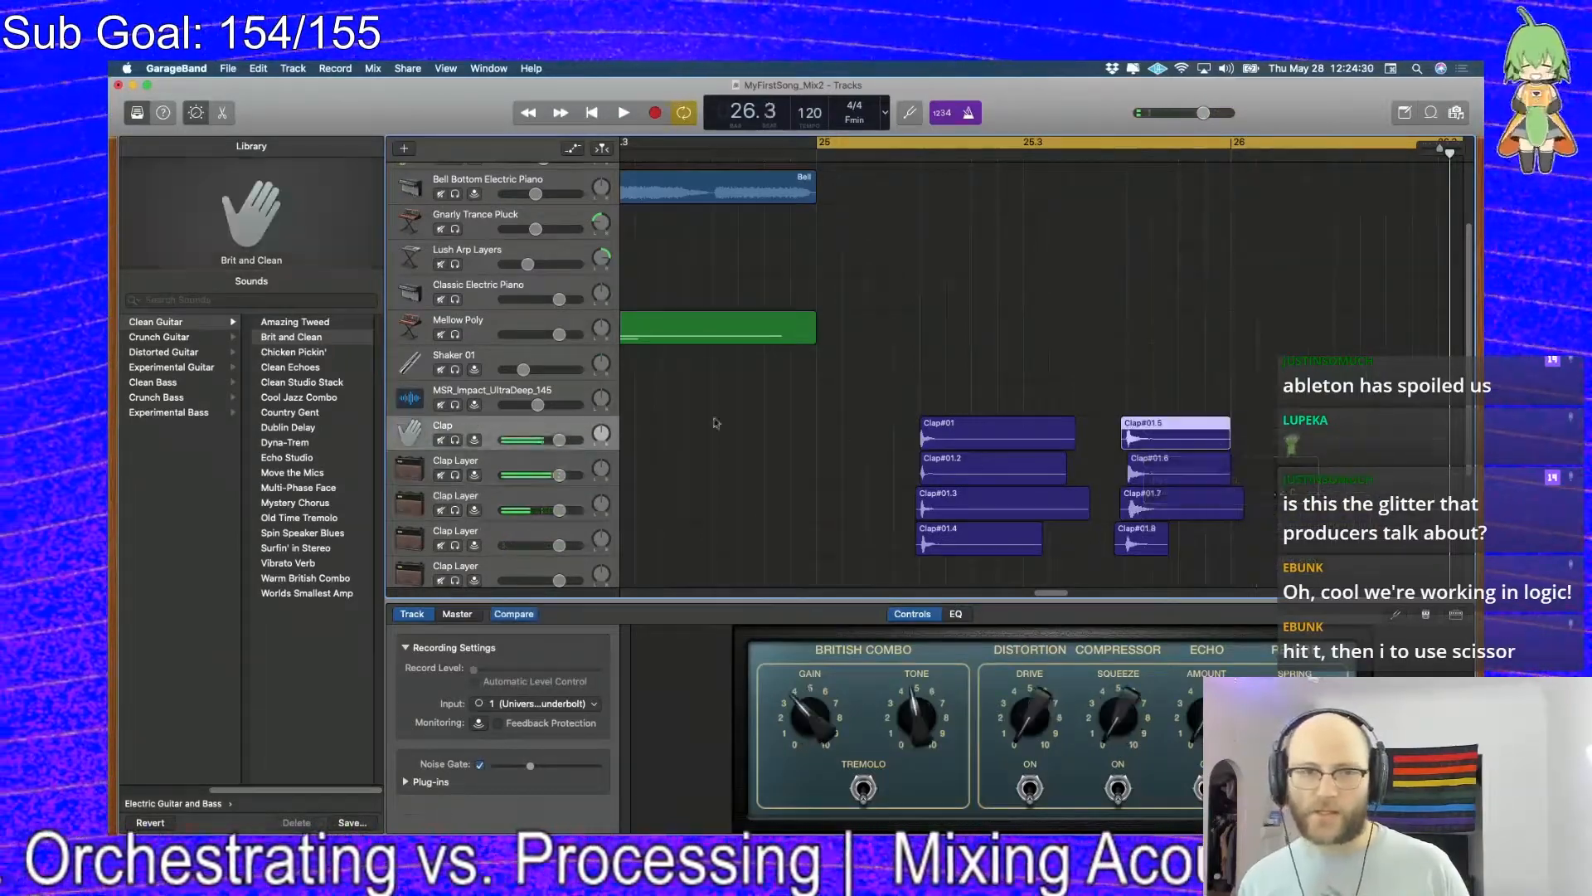
Create a new microphone/line audio track using Input 1 below the Clap track
{"action": "left_click", "coordinate": [406, 150]}
{"action": "left_click", "coordinate": [709, 230]}
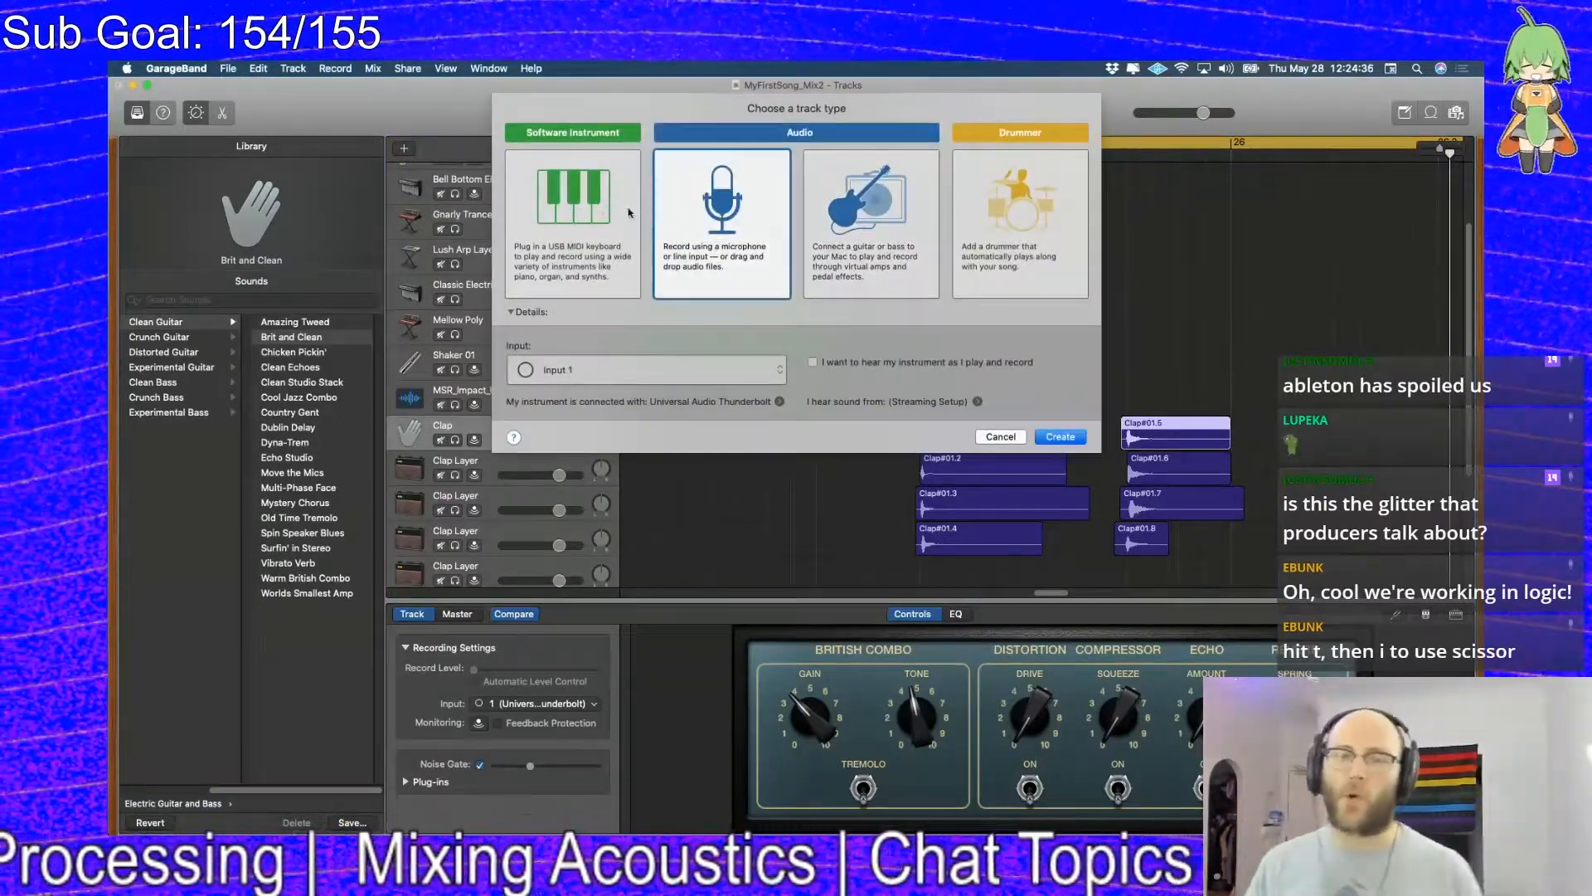
{"action": "left_click", "coordinate": [840, 214]}
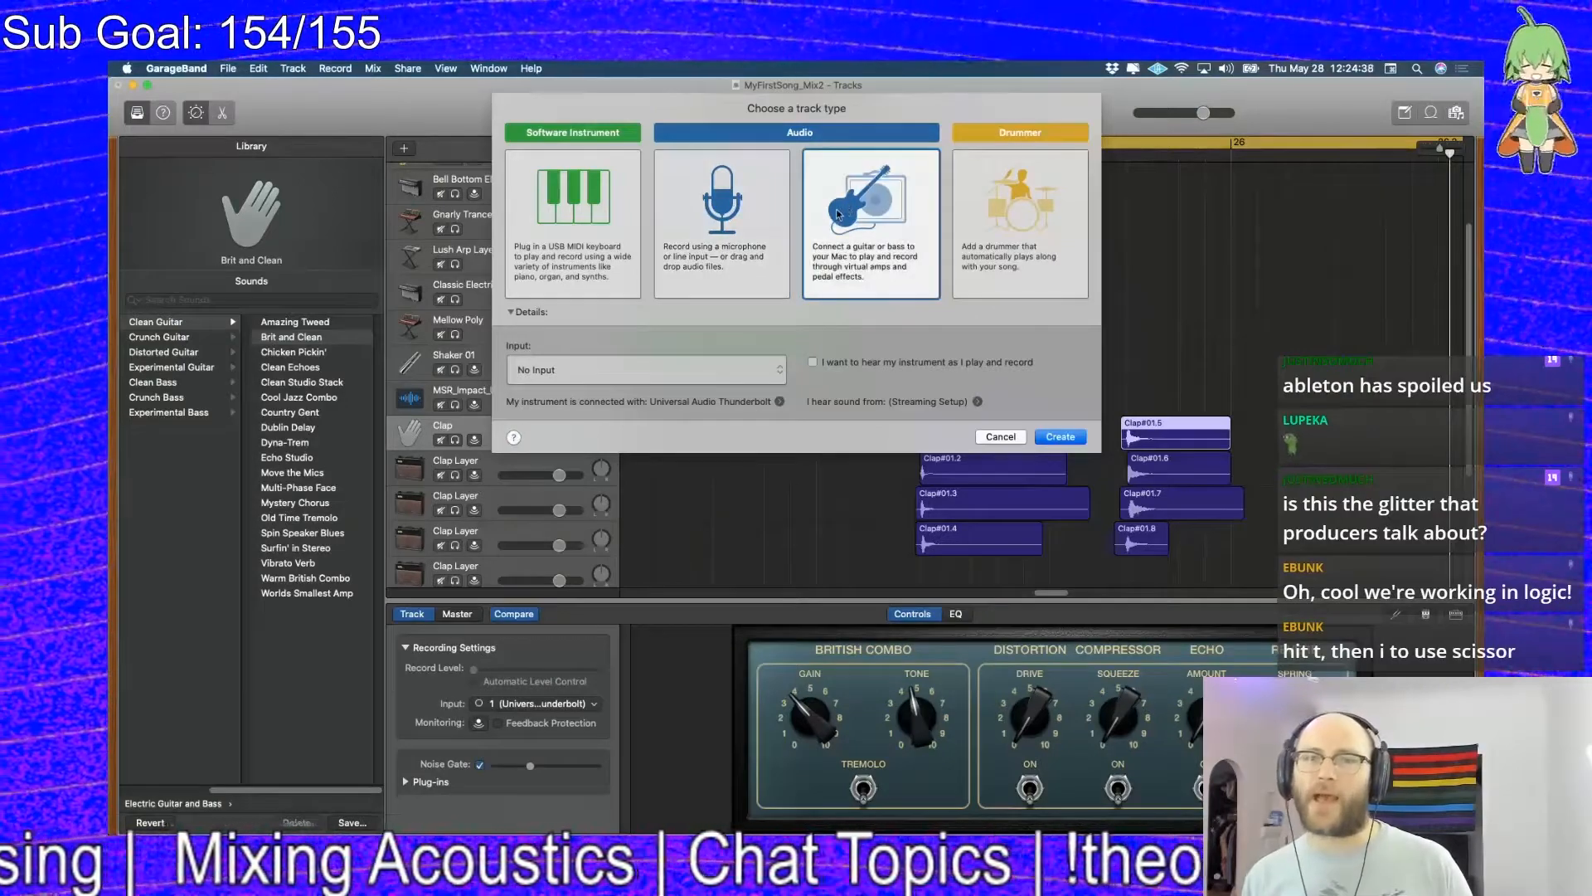
{"action": "left_click", "coordinate": [756, 215]}
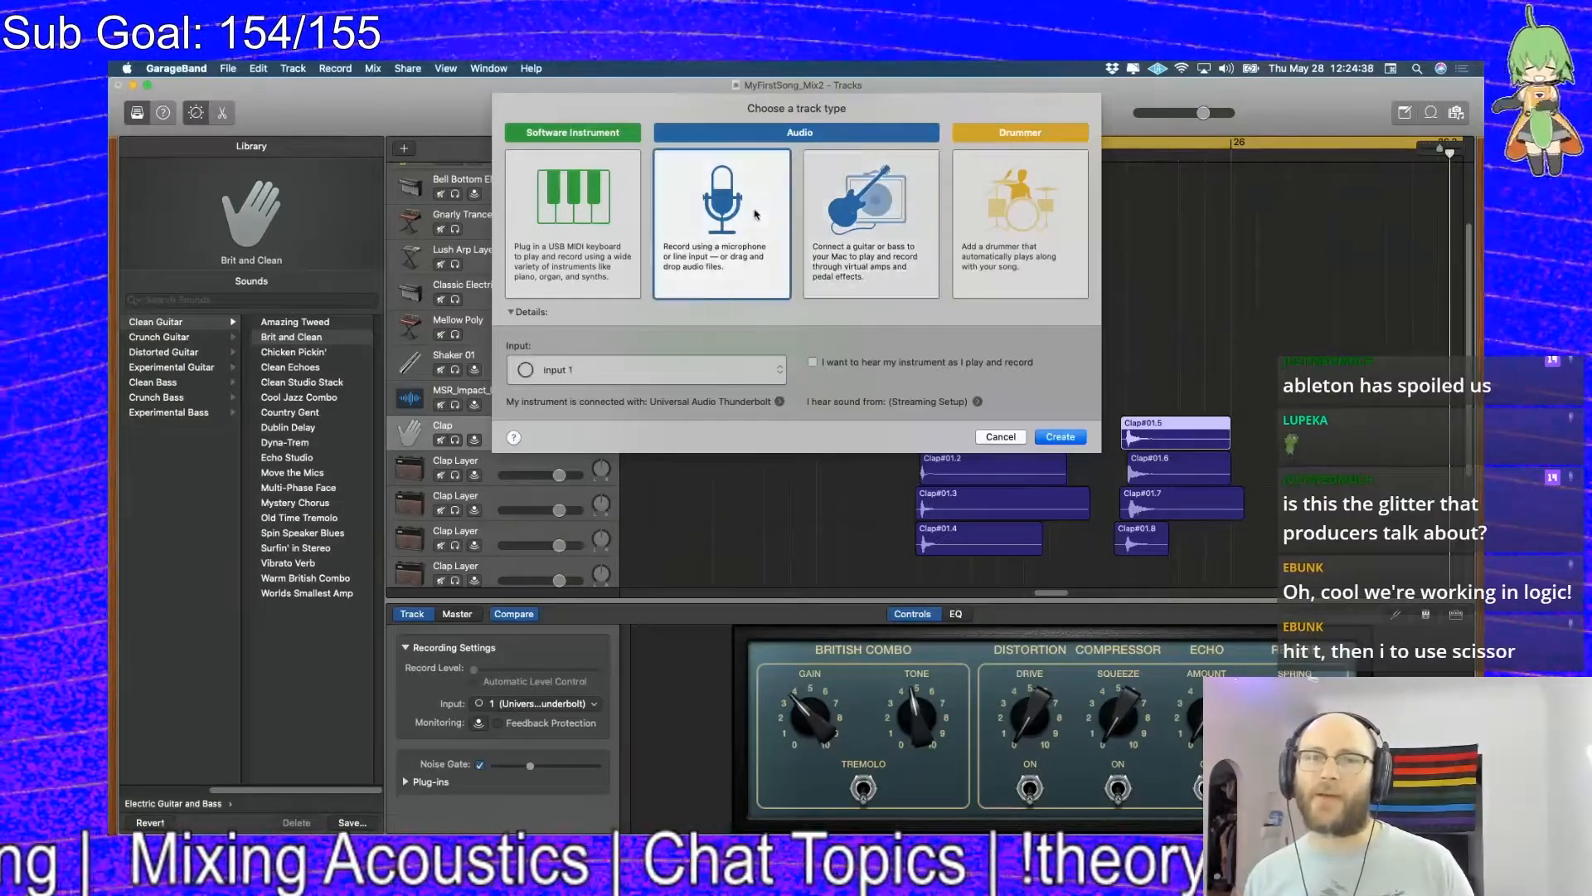
{"action": "left_click", "coordinate": [1058, 439]}
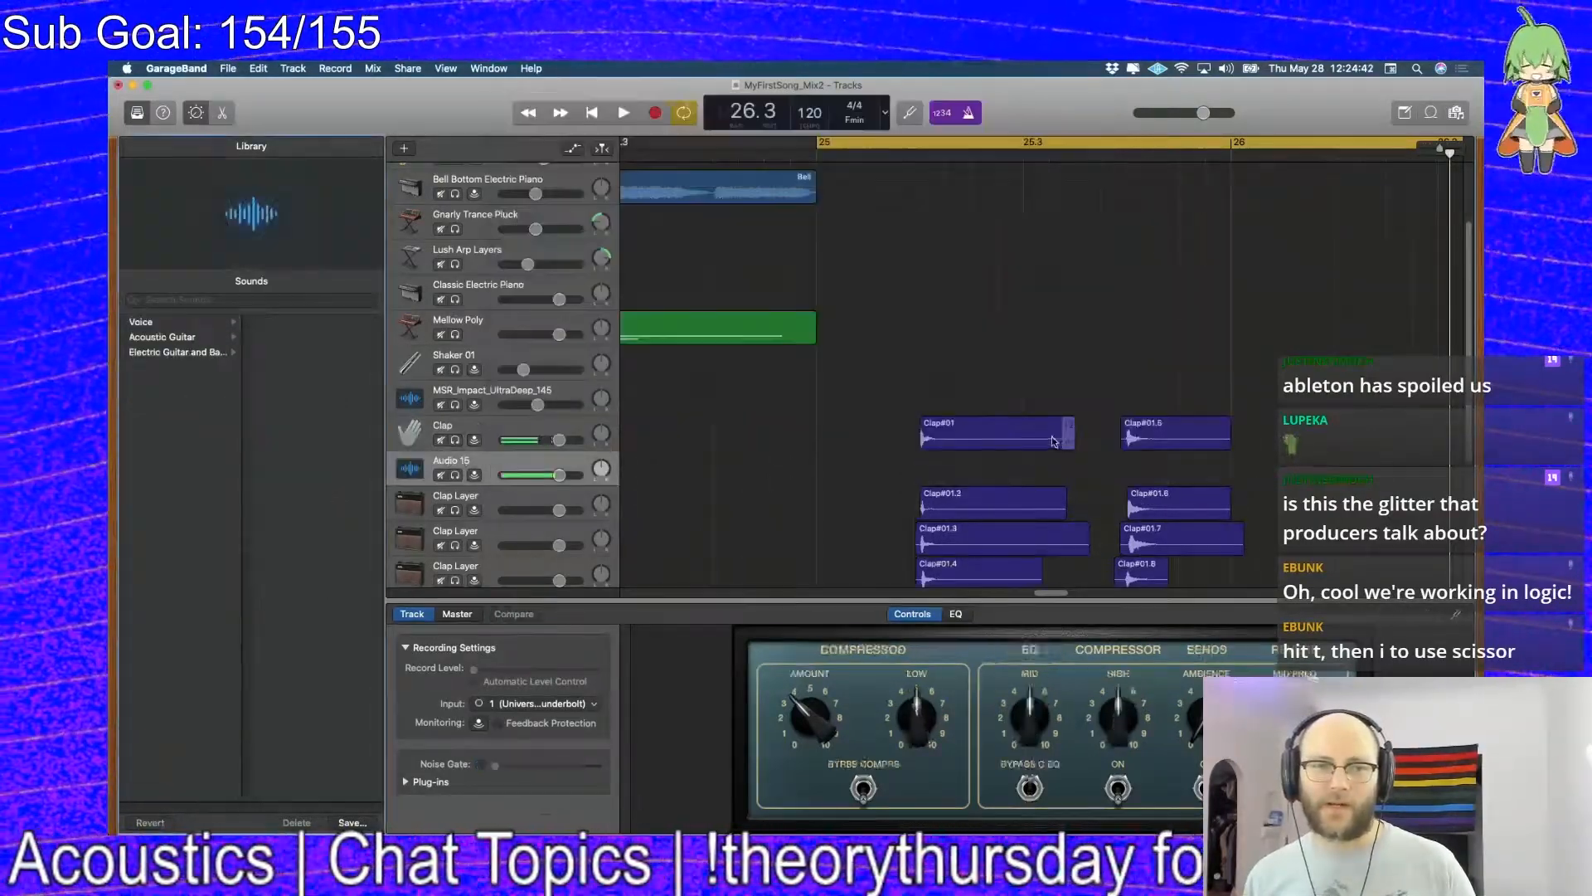
Move both regions of the Clap track to the new audio track and delete the emptied Clap track
{"action": "left_click_drag", "start_coordinate": [977, 427], "coordinate": [980, 461]}
{"action": "key", "text": "space"}
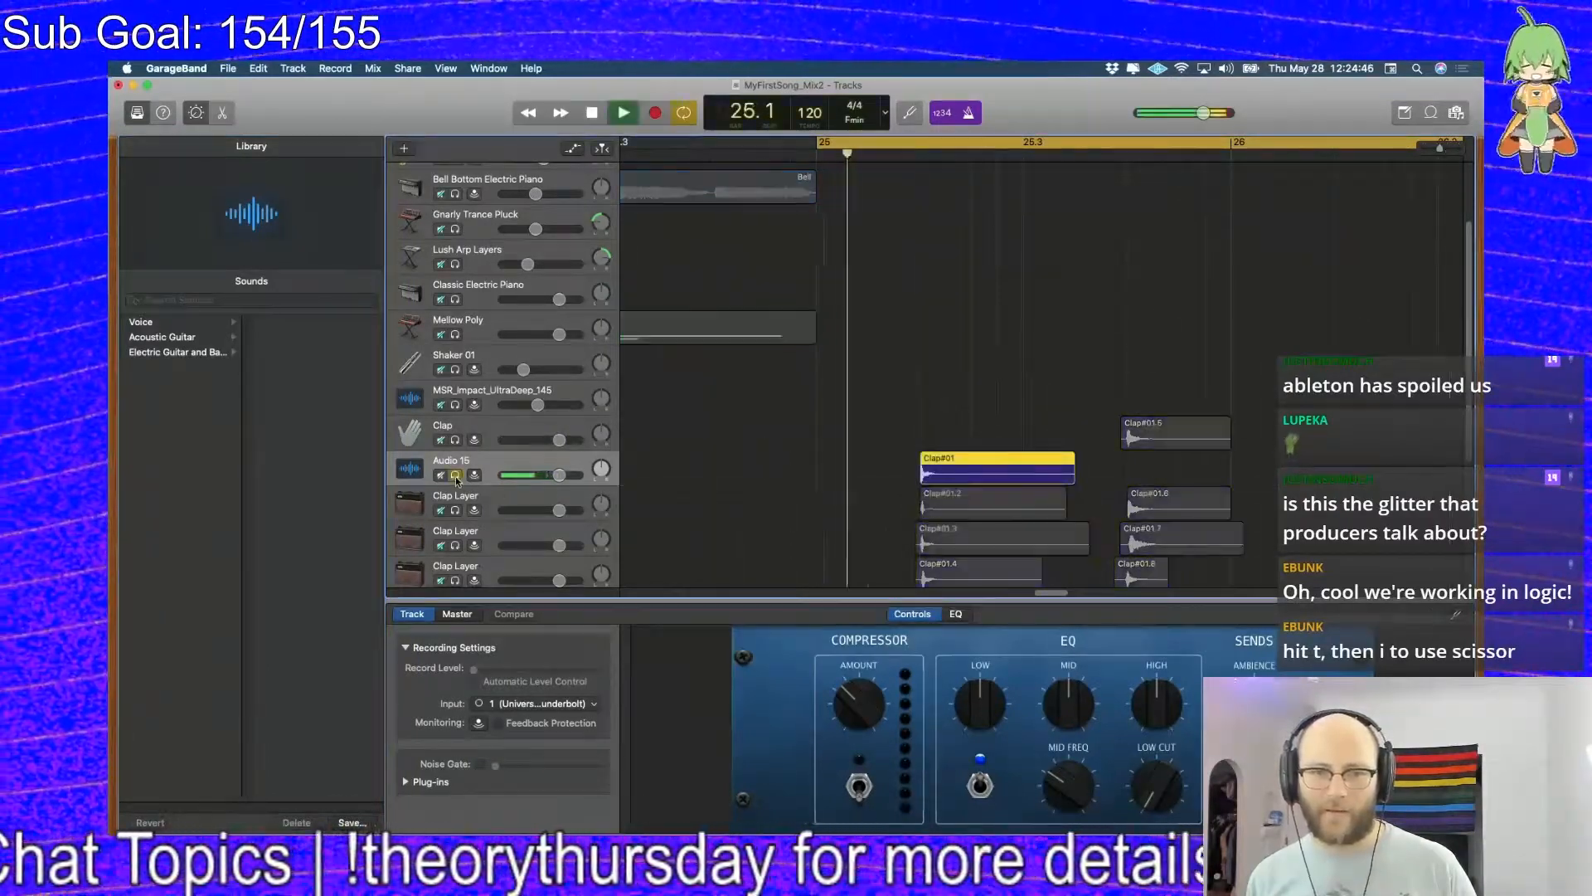
{"action": "left_click", "coordinate": [455, 476]}
{"action": "left_click_drag", "start_coordinate": [1130, 431], "coordinate": [1127, 466]}
{"action": "left_click", "coordinate": [498, 429]}
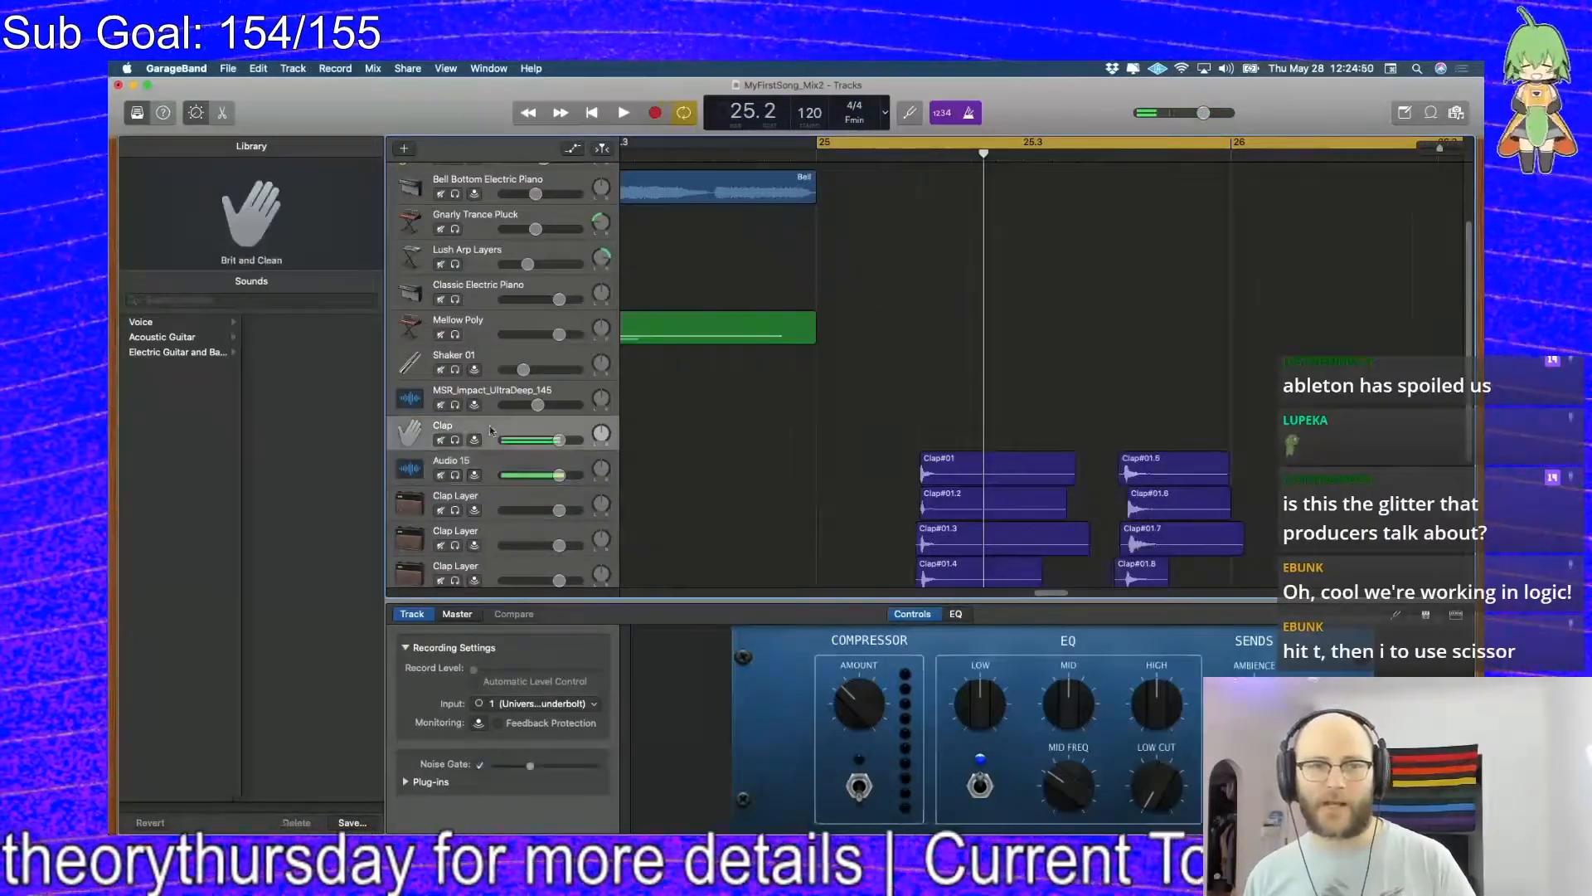
{"action": "key", "text": "super+BackSpace"}
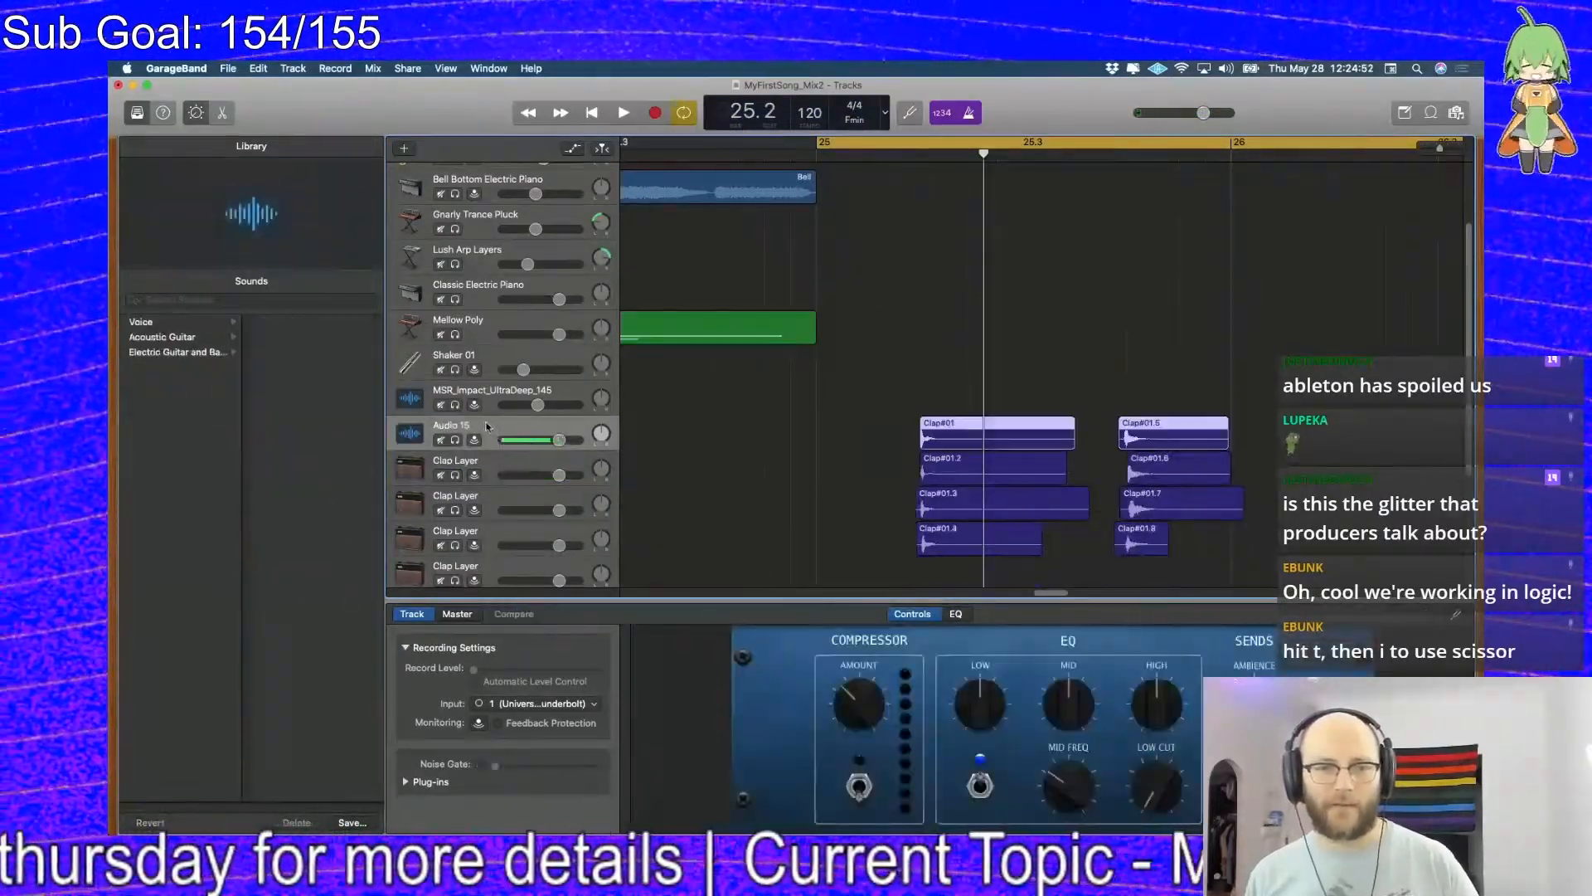
Add four duplicates of the new audio track and move the six remaining clap regions from the Clap Layer tracks onto Audio 10, 16 and 17
{"action": "key", "text": "super+d"}
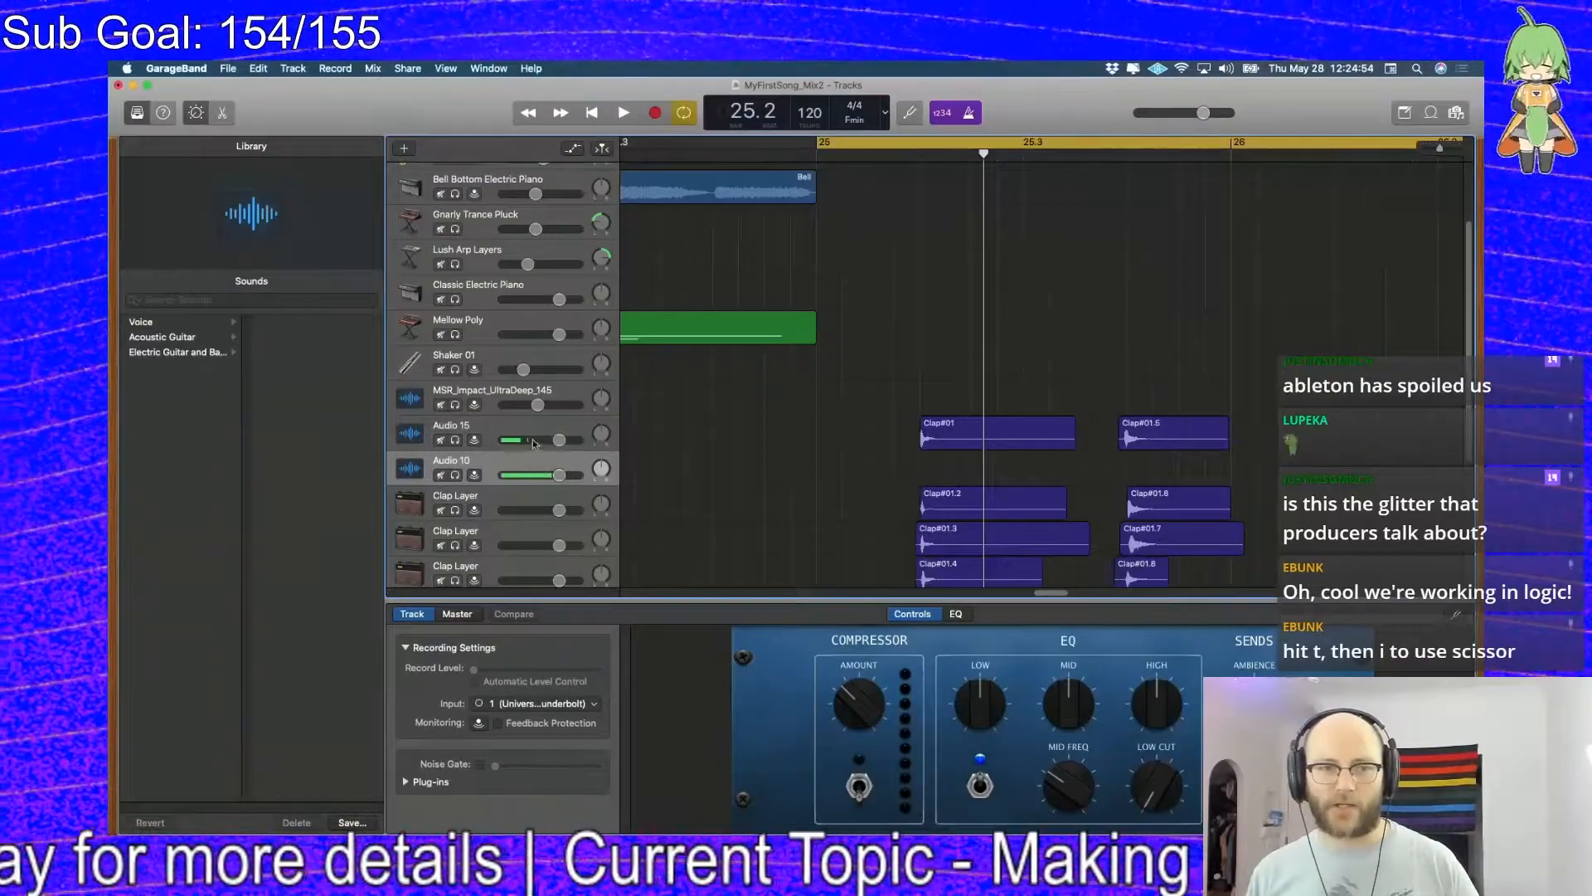
{"action": "key", "text": "super+d"}
{"action": "scroll", "coordinate": [747, 452], "scroll_direction": "down", "scroll_amount": 5}
{"action": "key", "text": "super+d"}
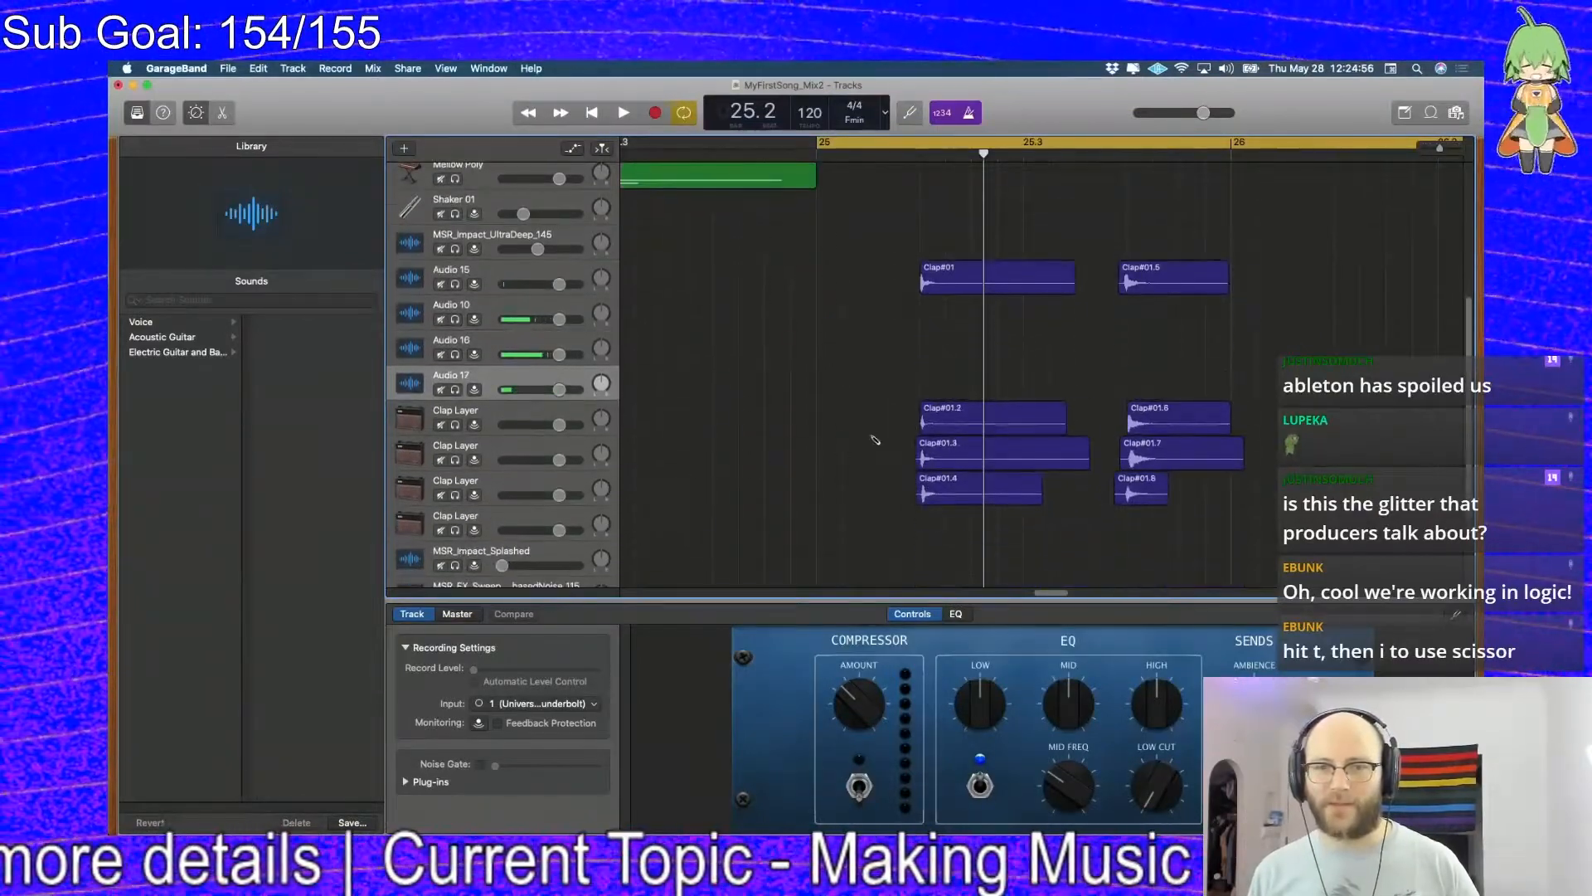
{"action": "key", "text": "super+d"}
{"action": "left_click_drag", "start_coordinate": [878, 419], "coordinate": [1248, 543]}
{"action": "left_click_drag", "start_coordinate": [976, 448], "coordinate": [977, 307]}
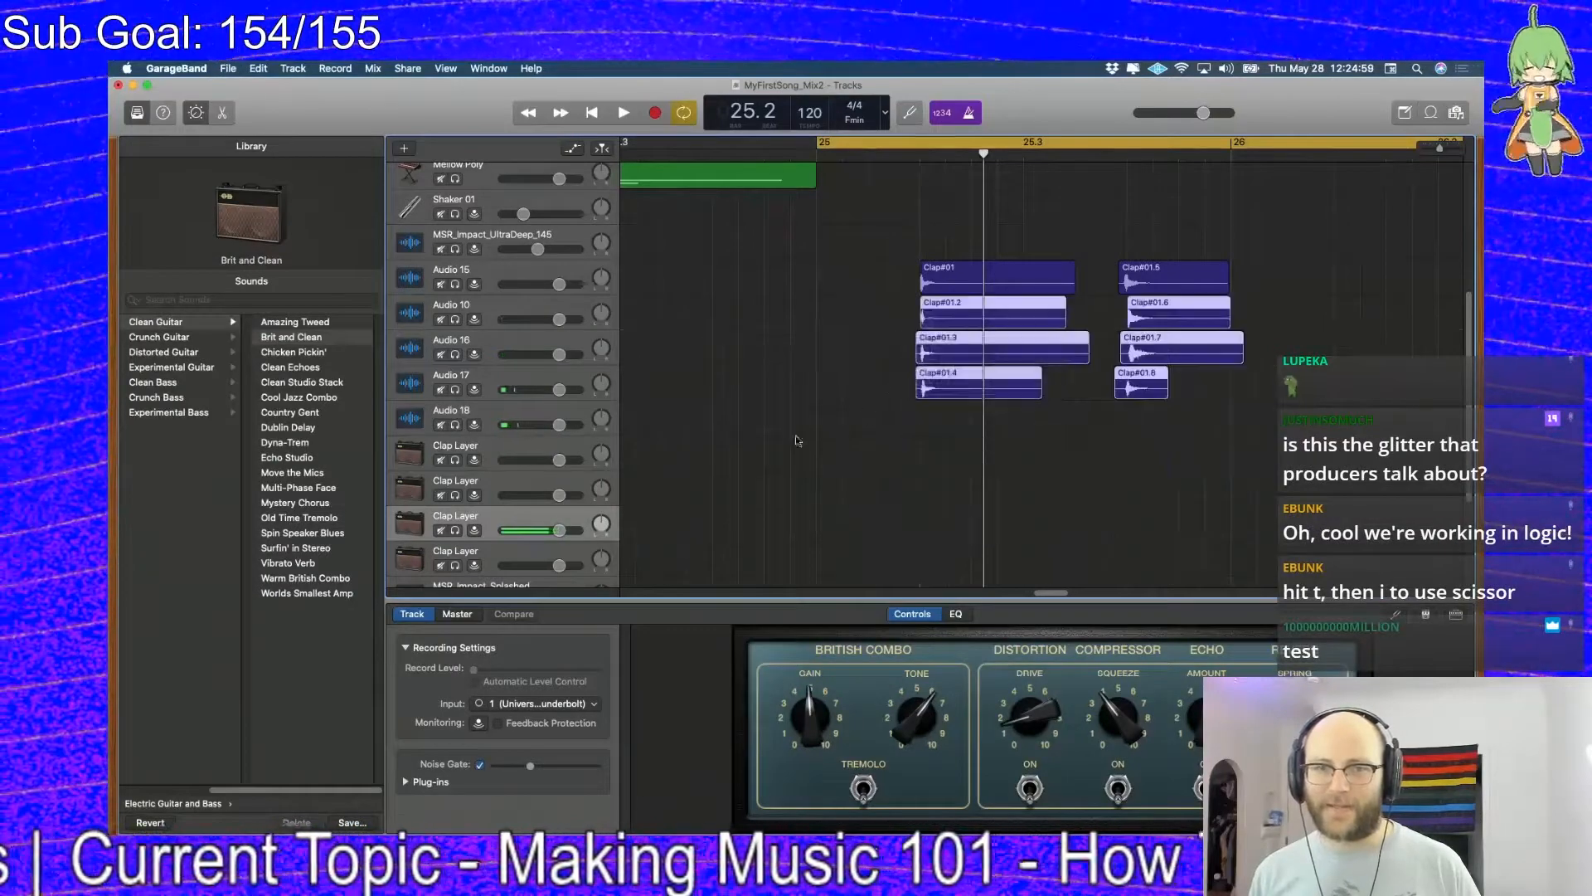
Delete the four empty Clap Layer tracks and play back the claps on their new audio tracks
{"action": "left_click", "coordinate": [488, 449]}
{"action": "key", "text": "super+BackSpace"}
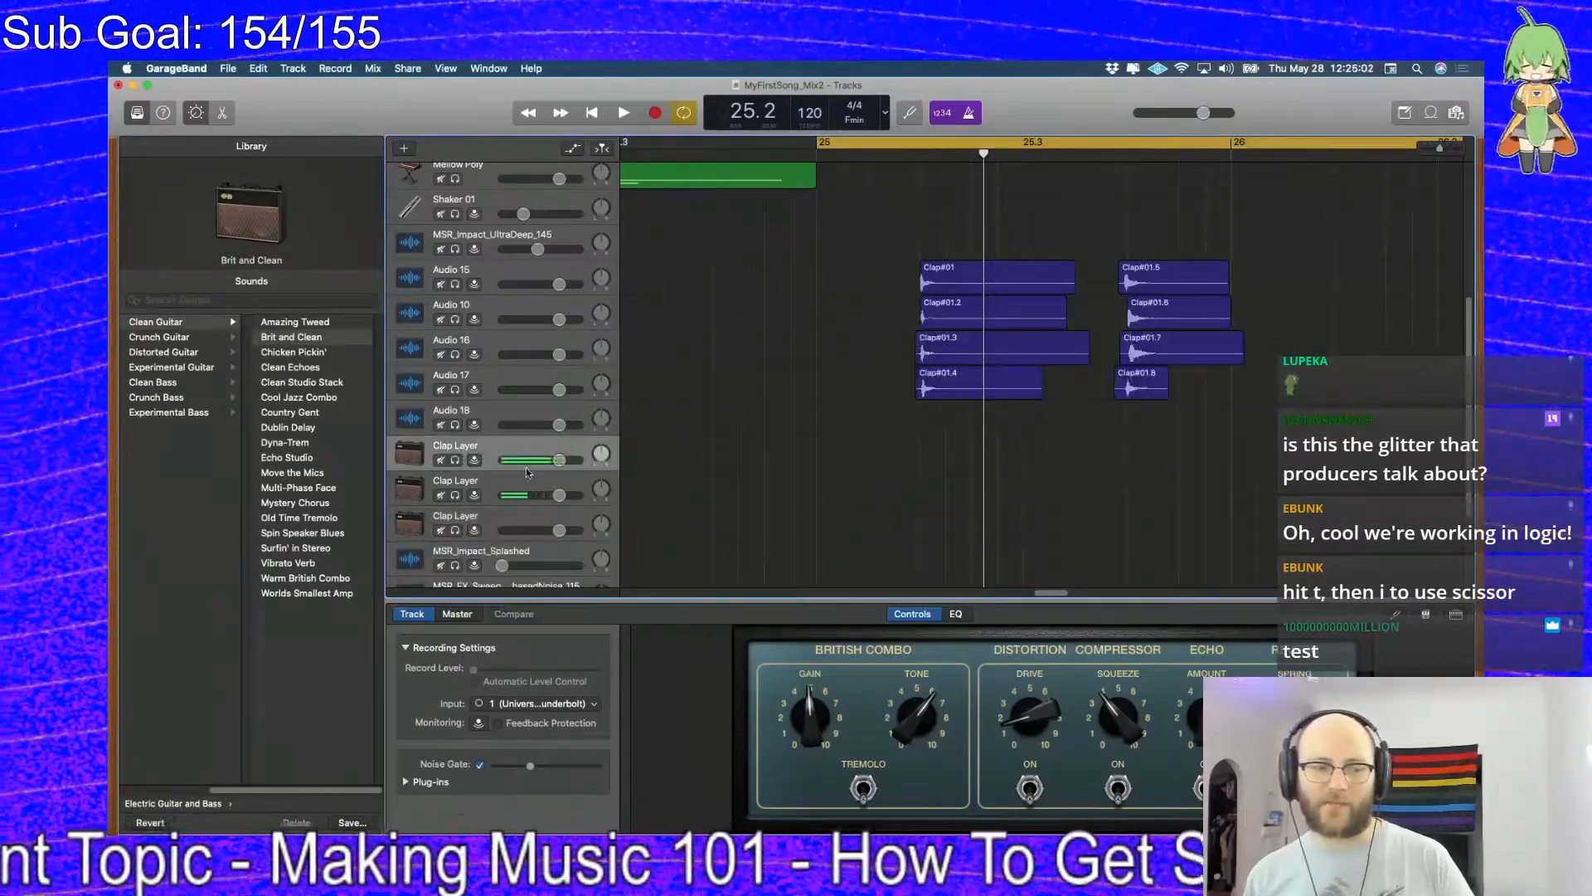
{"action": "key", "text": "super+BackSpace"}
{"action": "key", "text": "super+BackSpace"}
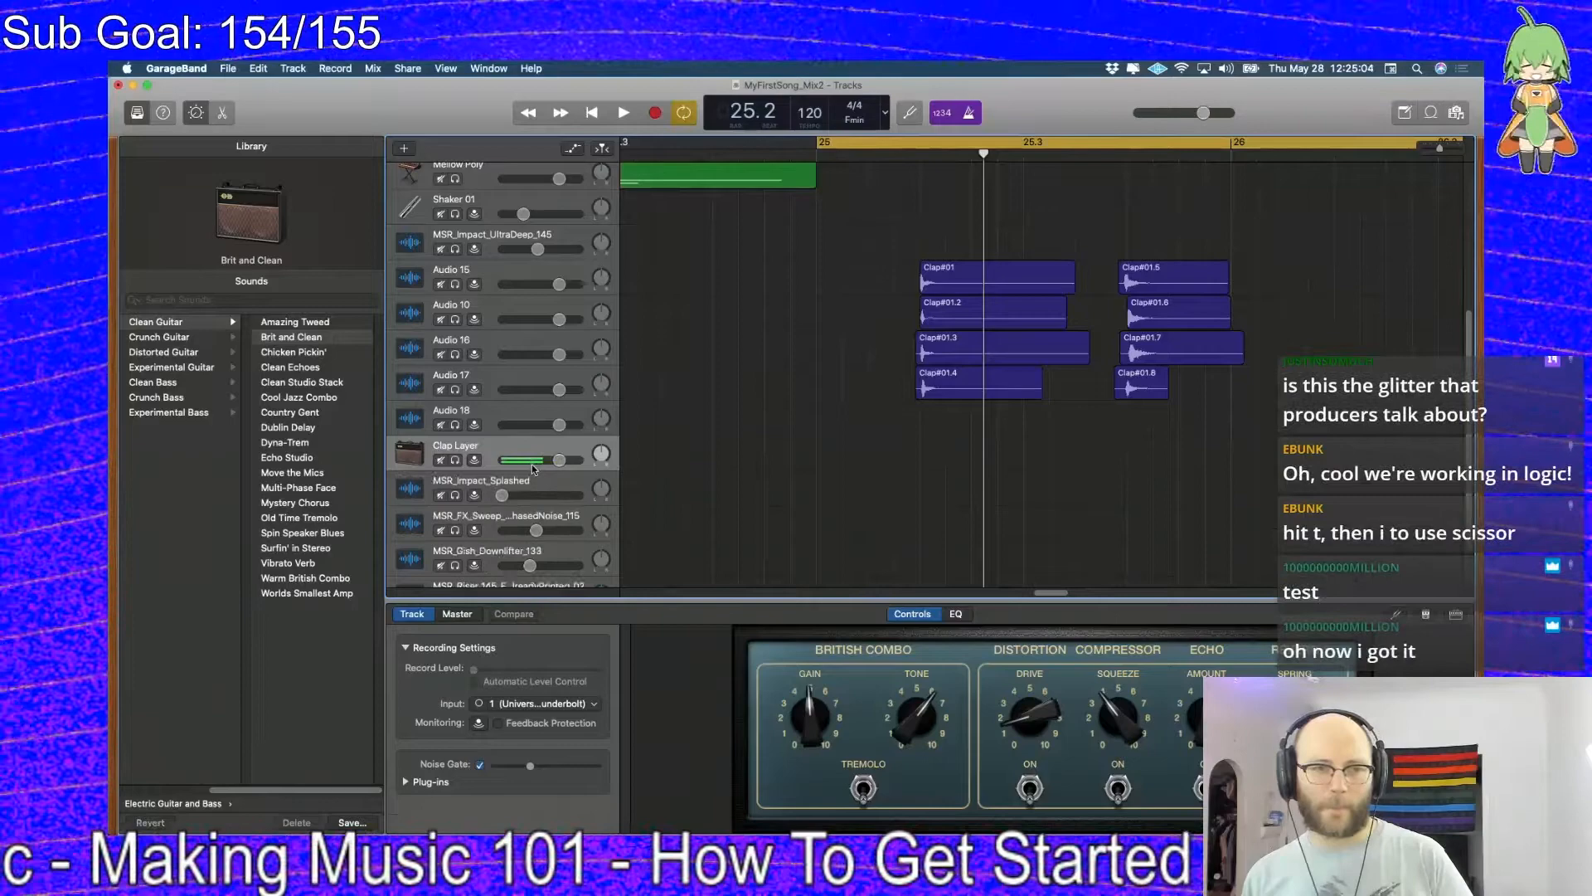
{"action": "key", "text": "super+BackSpace"}
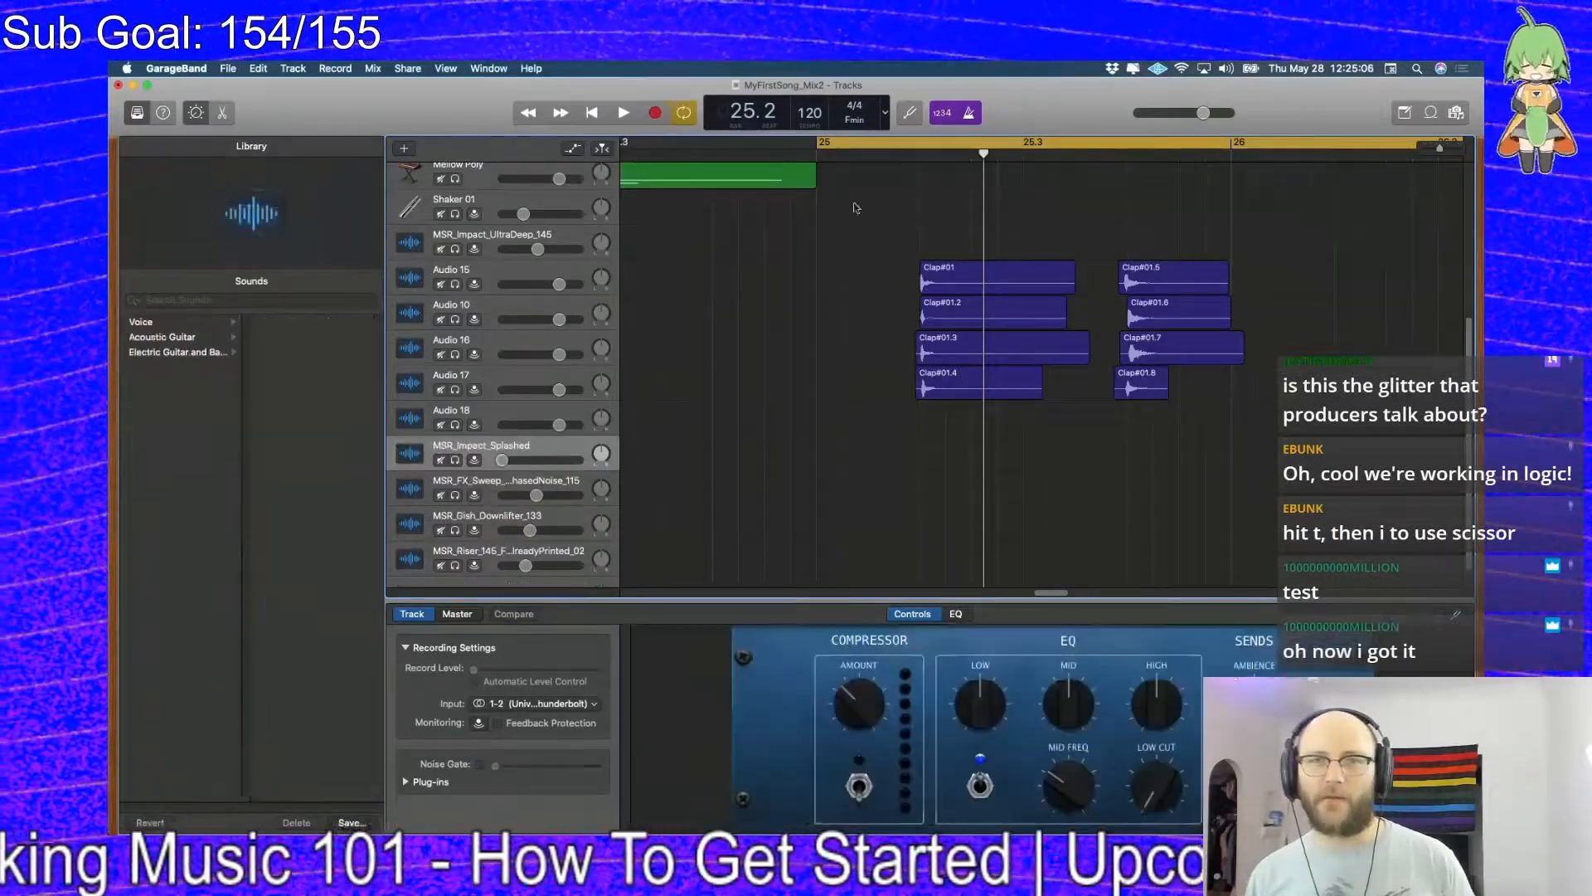
{"action": "key", "text": "space"}
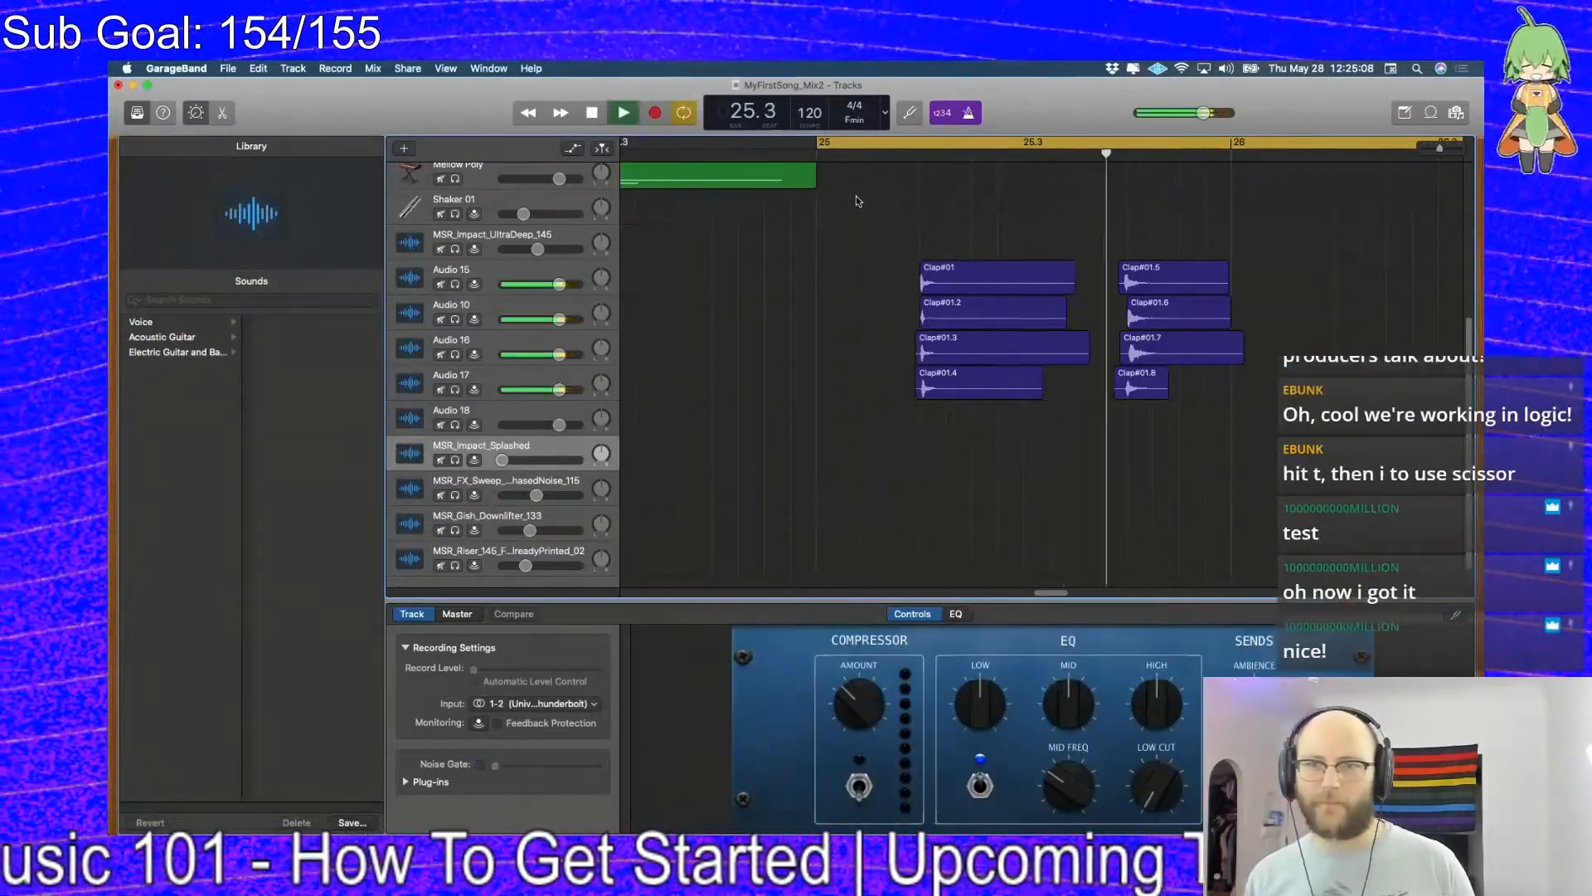
{"action": "key", "text": "space"}
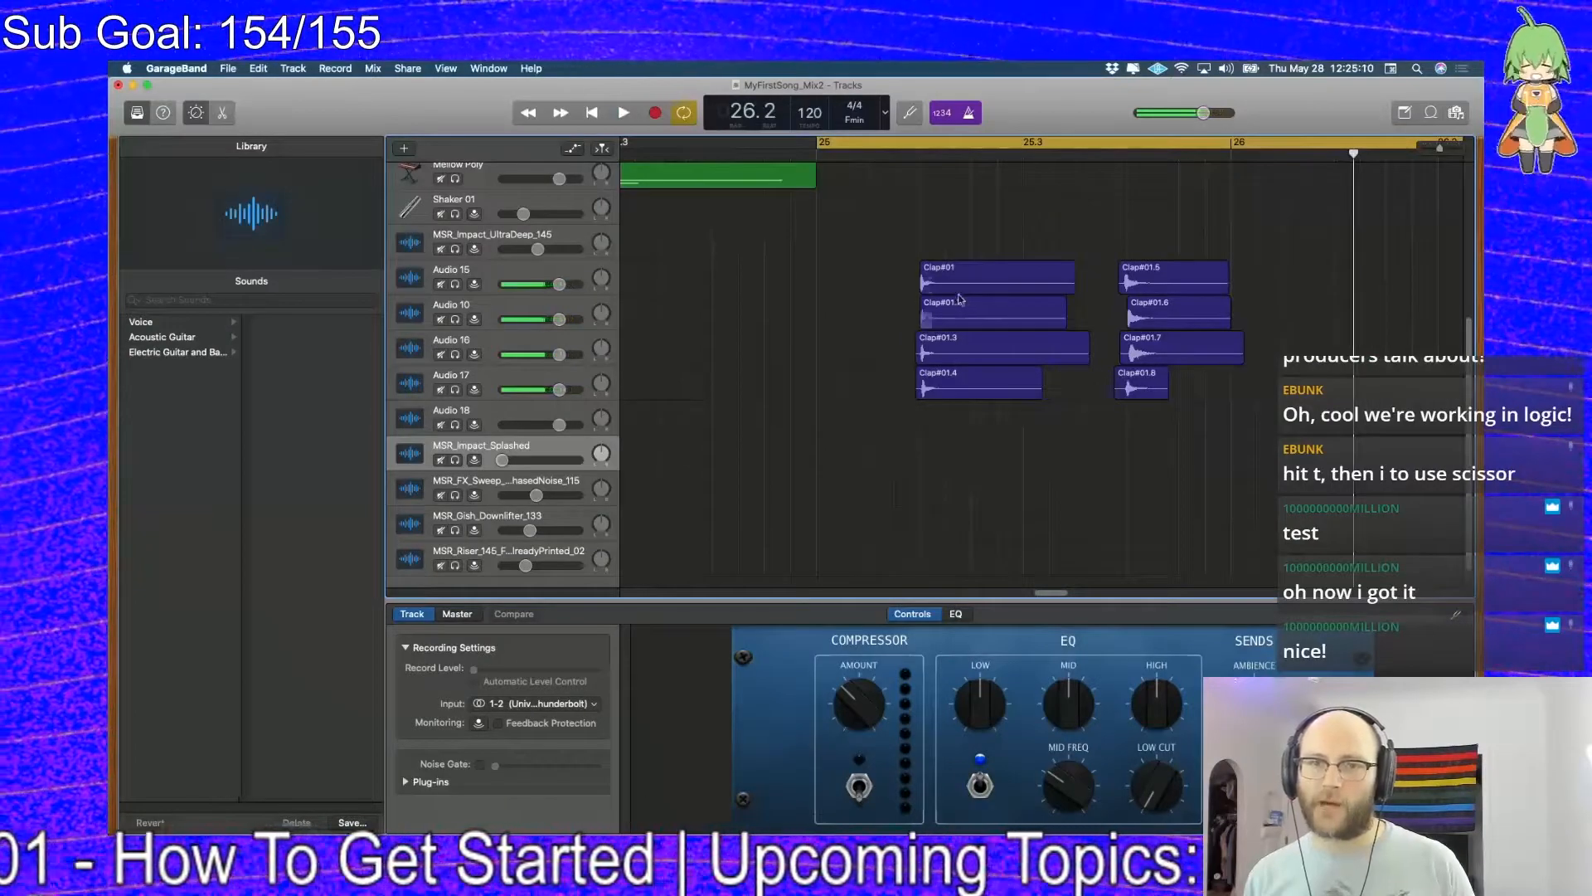
Nudge the beat 2 regions on the lower clap layers so their attacks line up more closely with the top clap, checking by playback
{"action": "left_click", "coordinate": [928, 264]}
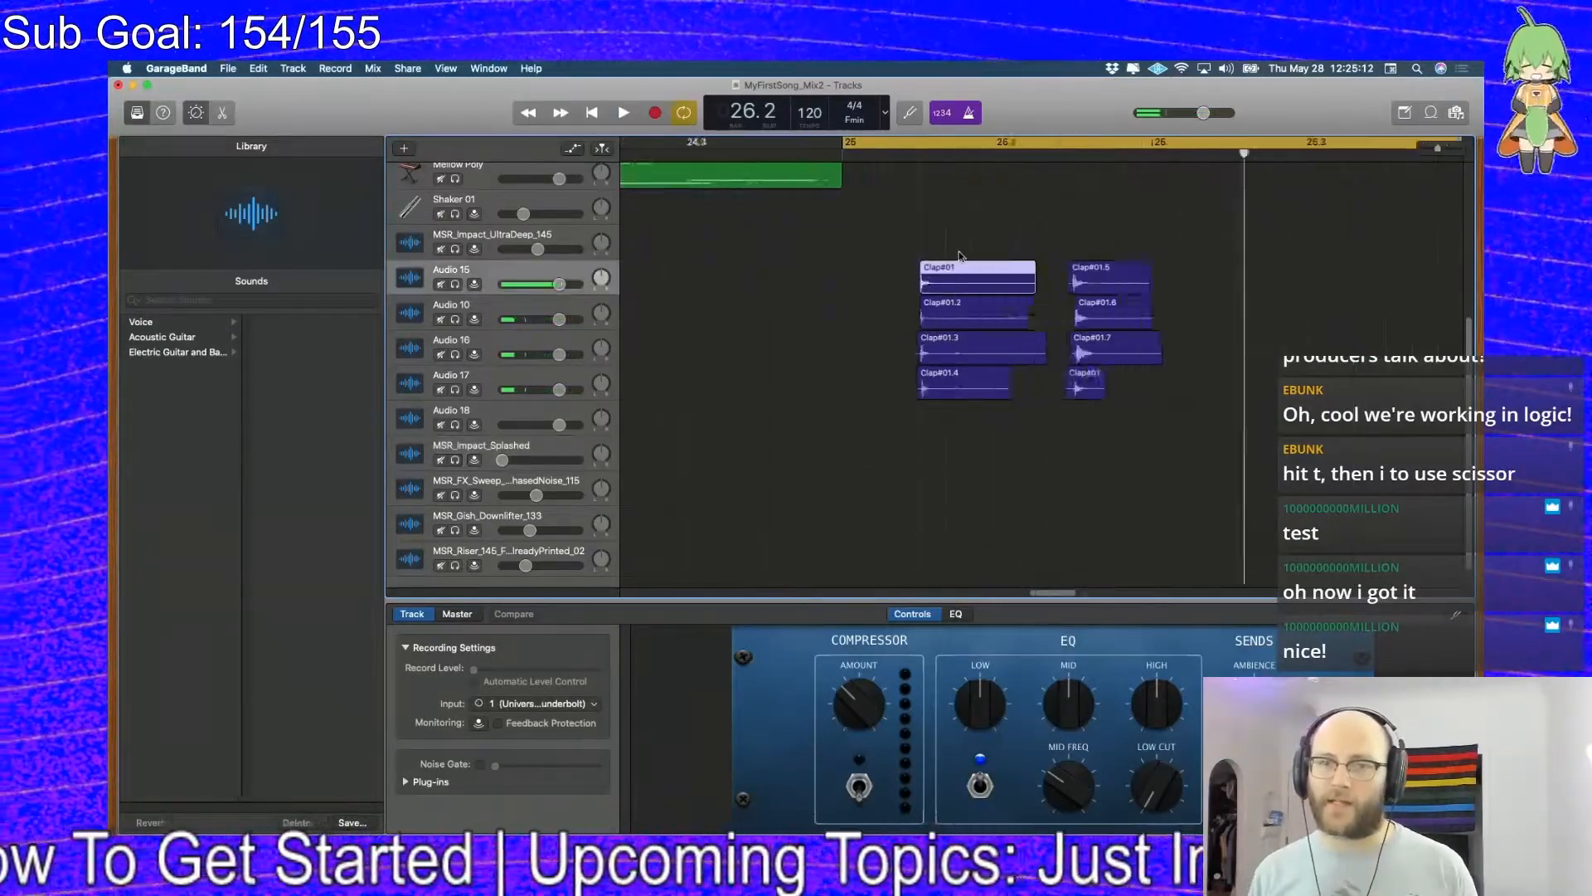
{"action": "scroll", "coordinate": [960, 255], "scroll_direction": "up", "scroll_amount": 5}
{"action": "left_click_drag", "start_coordinate": [1026, 310], "coordinate": [986, 312]}
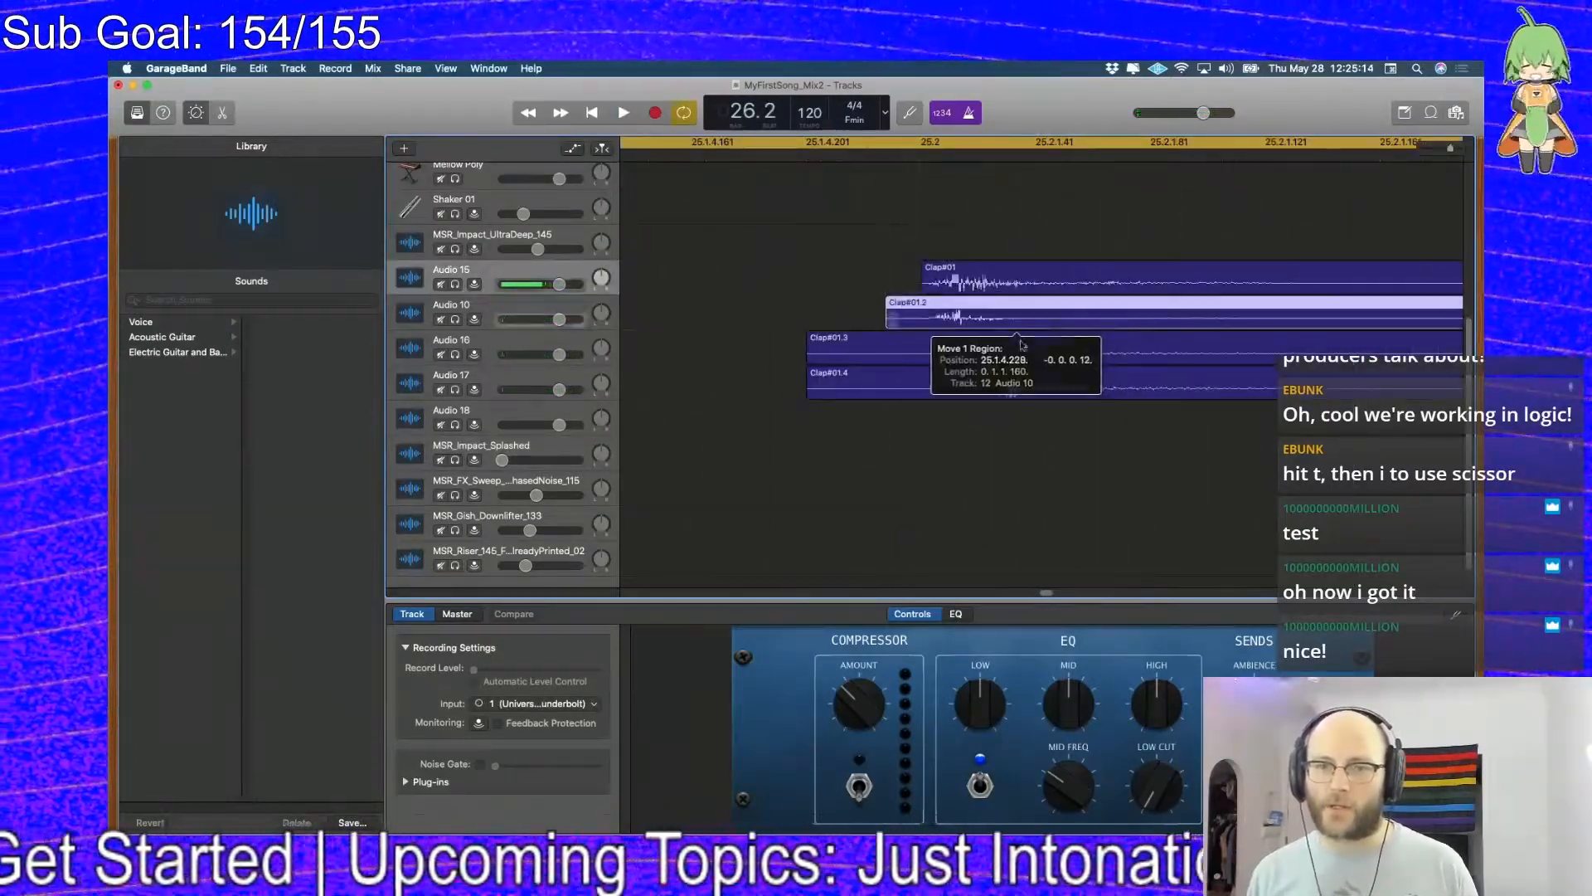
{"action": "left_click_drag", "start_coordinate": [1056, 355], "coordinate": [1019, 394]}
{"action": "key", "text": "space"}
{"action": "scroll", "coordinate": [1003, 347], "scroll_direction": "down", "scroll_amount": 5}
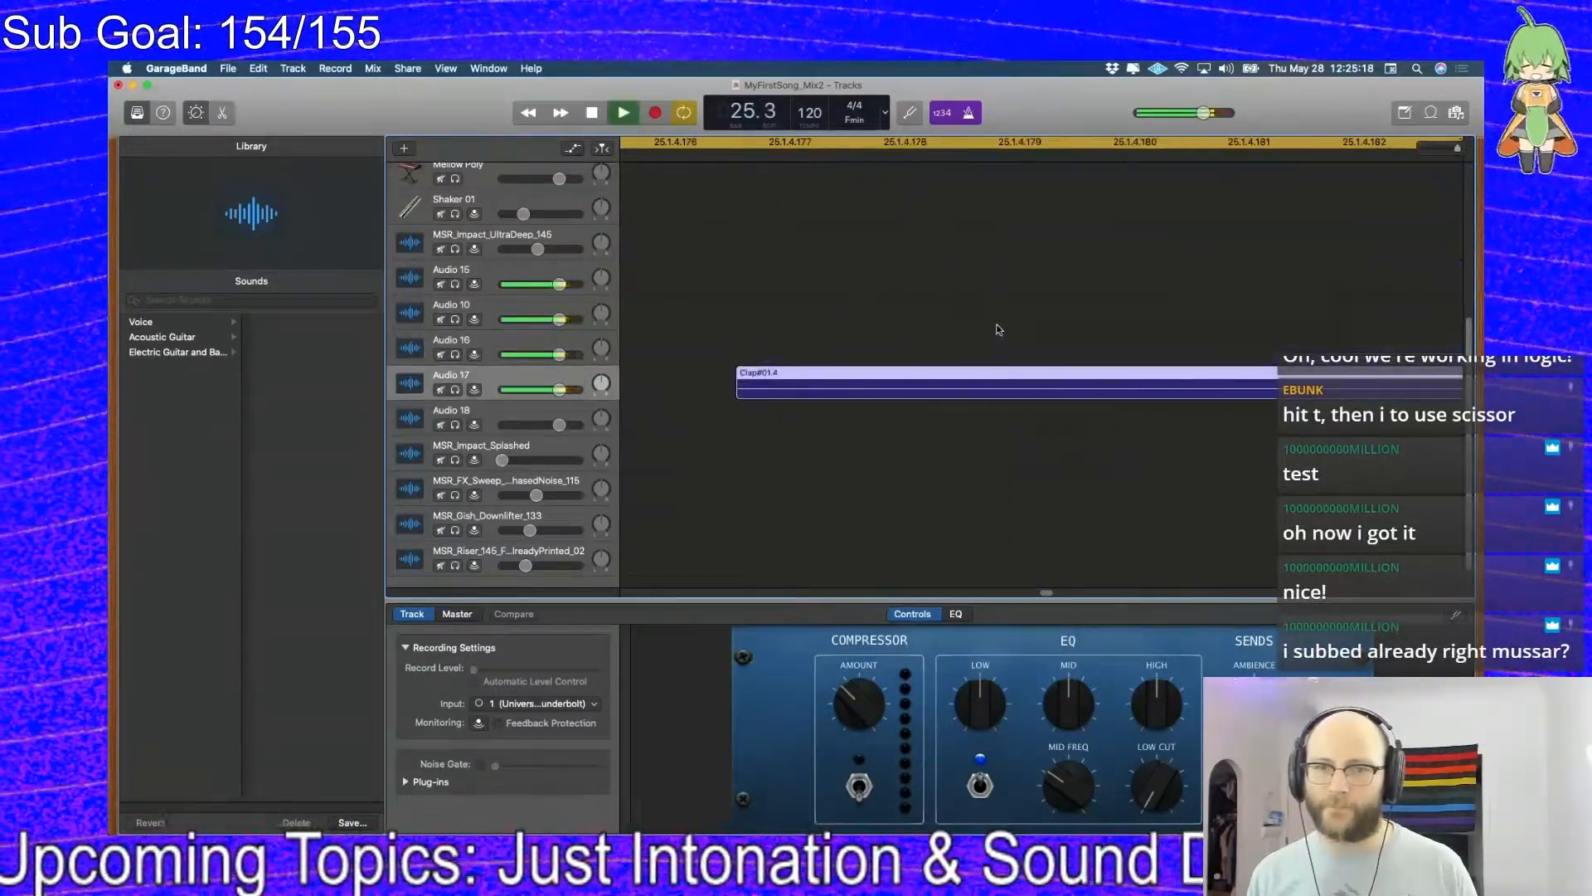
{"action": "key", "text": "space"}
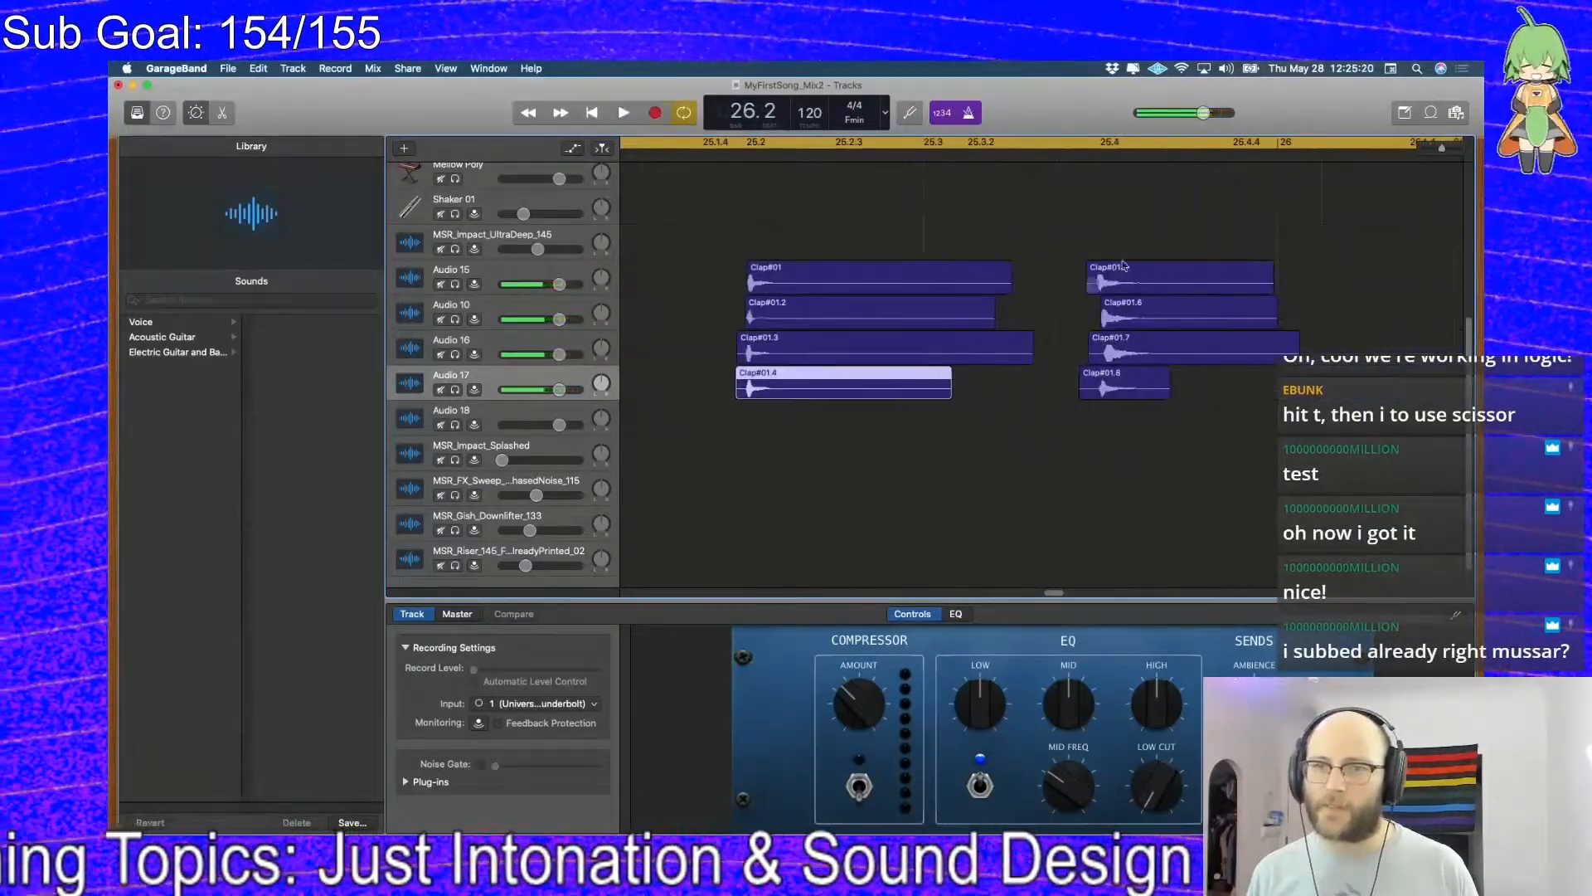
Place the playhead at beat 4 of bar 25 and shift the beat 4 clap regions so their attacks line up there
{"action": "scroll", "coordinate": [1102, 232], "scroll_direction": "down", "scroll_amount": 5}
{"action": "left_click", "coordinate": [1069, 162]}
{"action": "scroll", "coordinate": [1070, 163], "scroll_direction": "up", "scroll_amount": 10}
{"action": "left_click_drag", "start_coordinate": [1103, 275], "coordinate": [1037, 357]}
{"action": "left_click_drag", "start_coordinate": [1120, 391], "coordinate": [1126, 391]}
{"action": "scroll", "coordinate": [1057, 351], "scroll_direction": "up", "scroll_amount": 10}
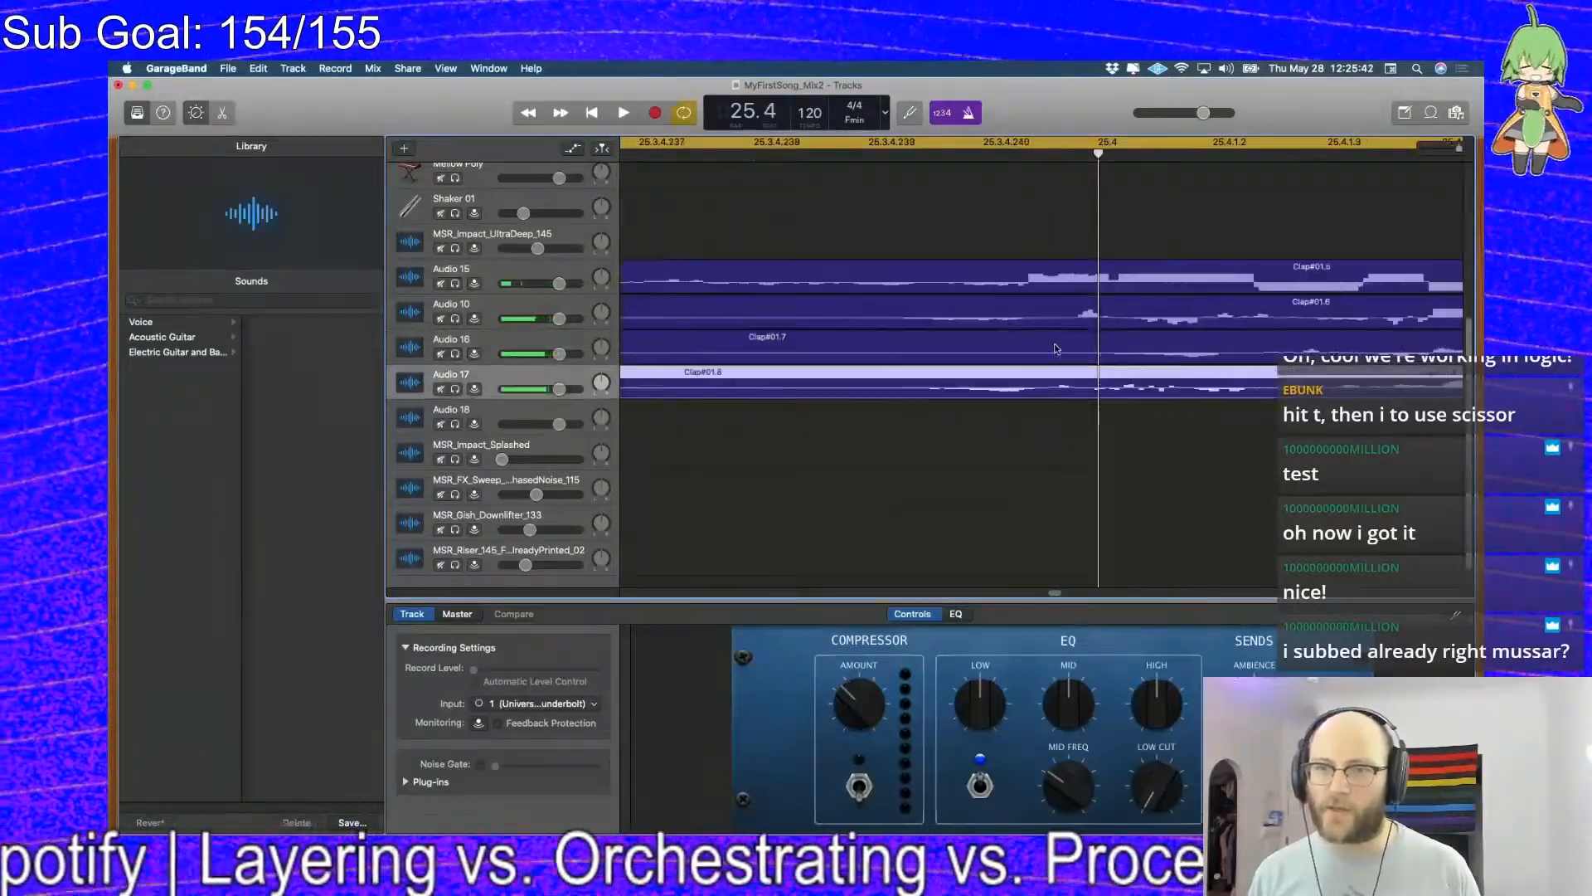
{"action": "scroll", "coordinate": [1057, 350], "scroll_direction": "down", "scroll_amount": 10}
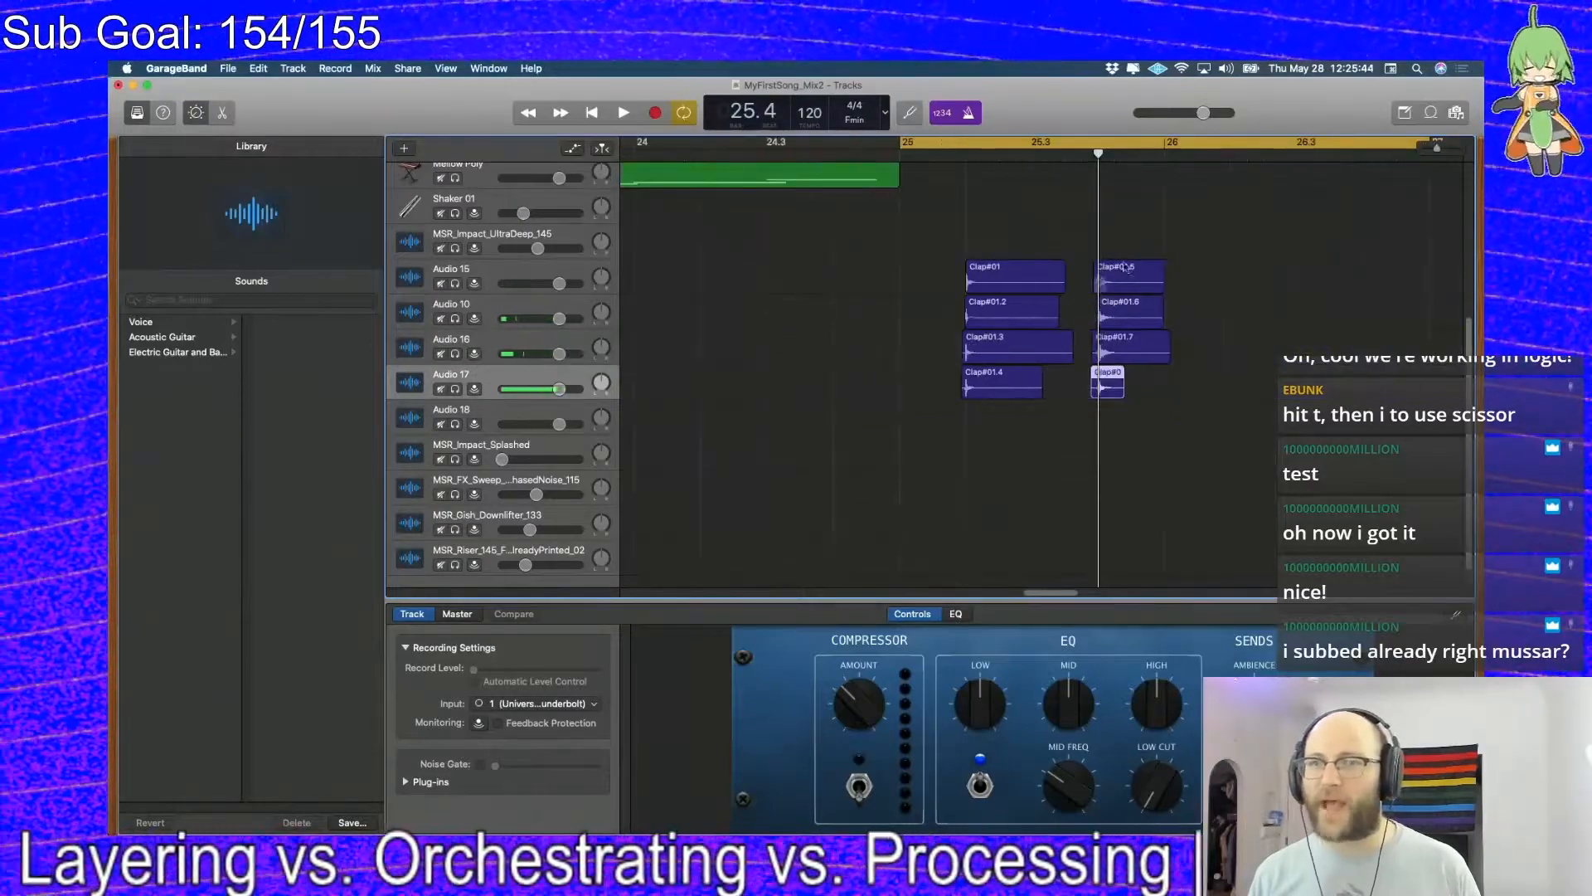
Play back the aligned claps, then shorten Audio 16's beat 4 clap and the cycle area to end at bar 26
{"action": "key", "text": "space"}
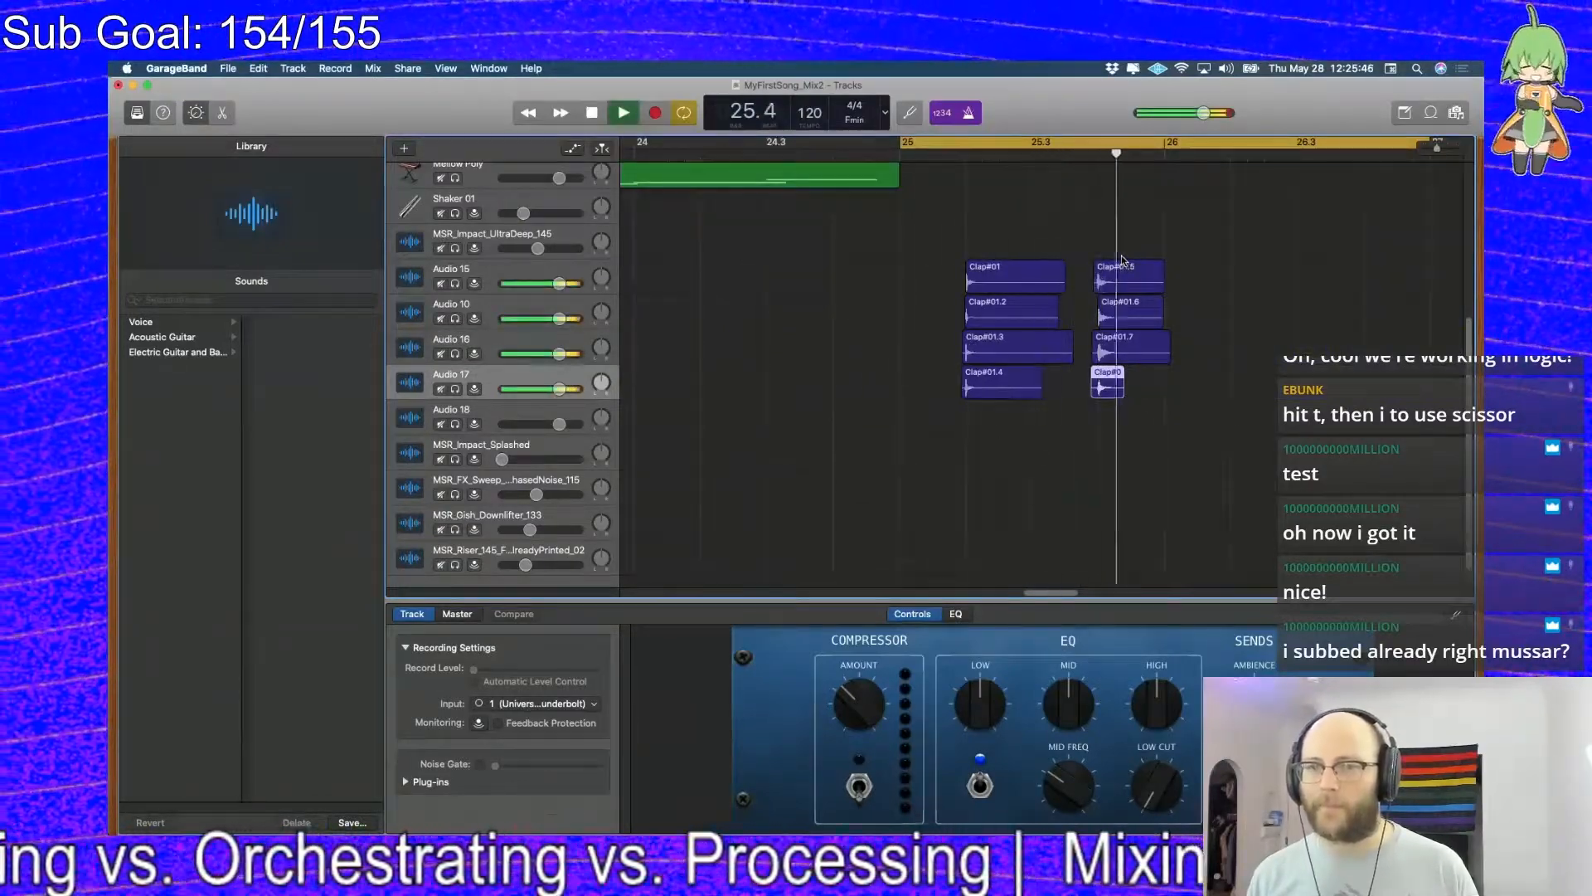
{"action": "key", "text": "space"}
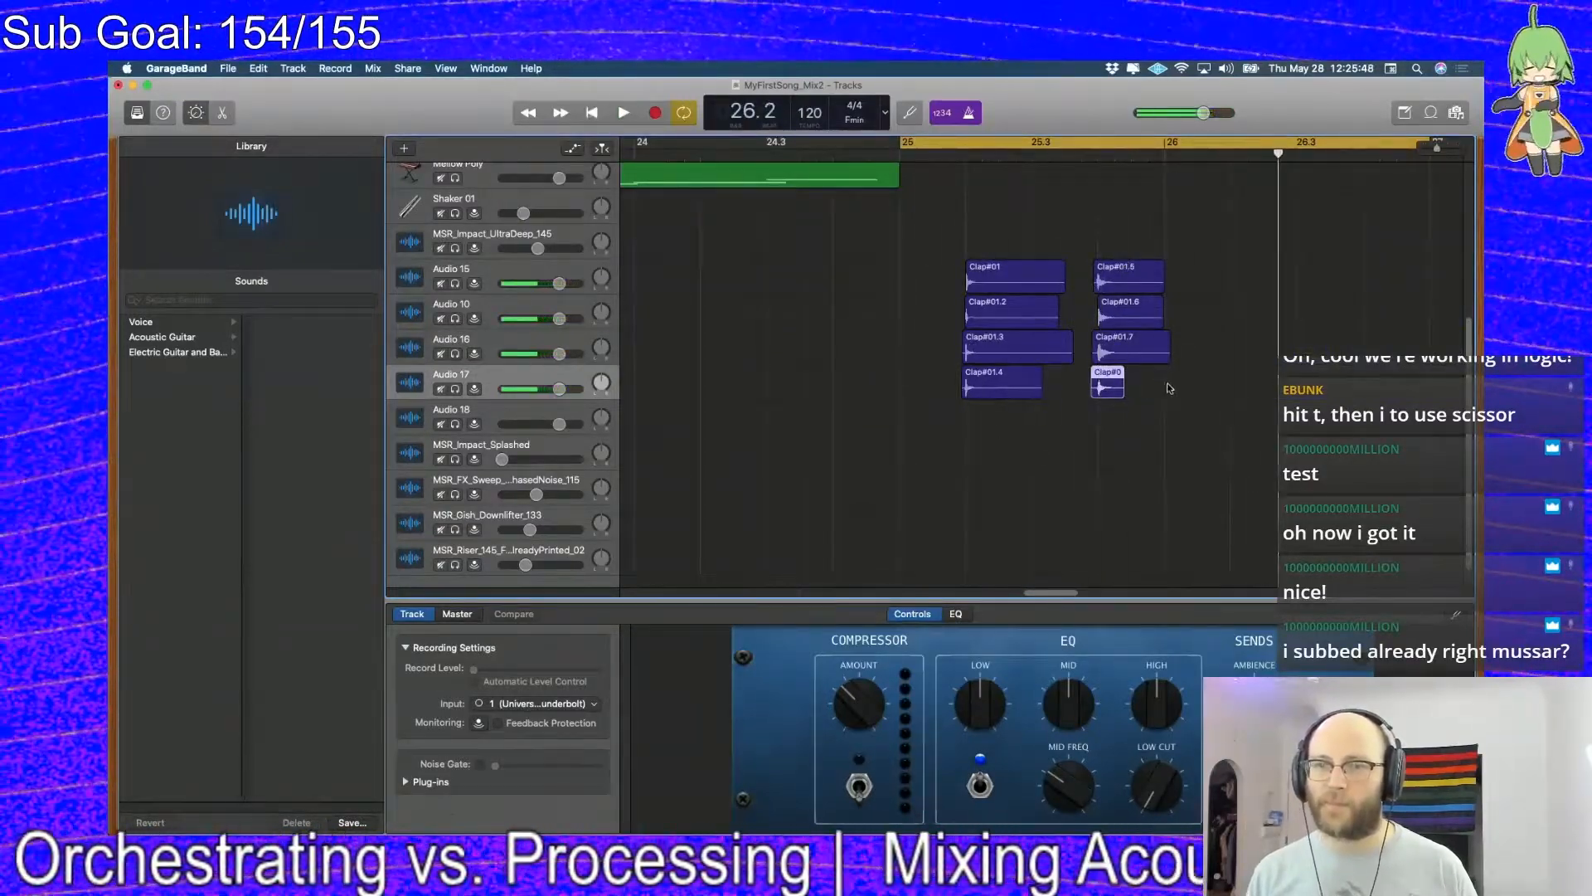
{"action": "left_click", "coordinate": [1128, 349]}
{"action": "left_click_drag", "start_coordinate": [1435, 145], "coordinate": [1166, 146]}
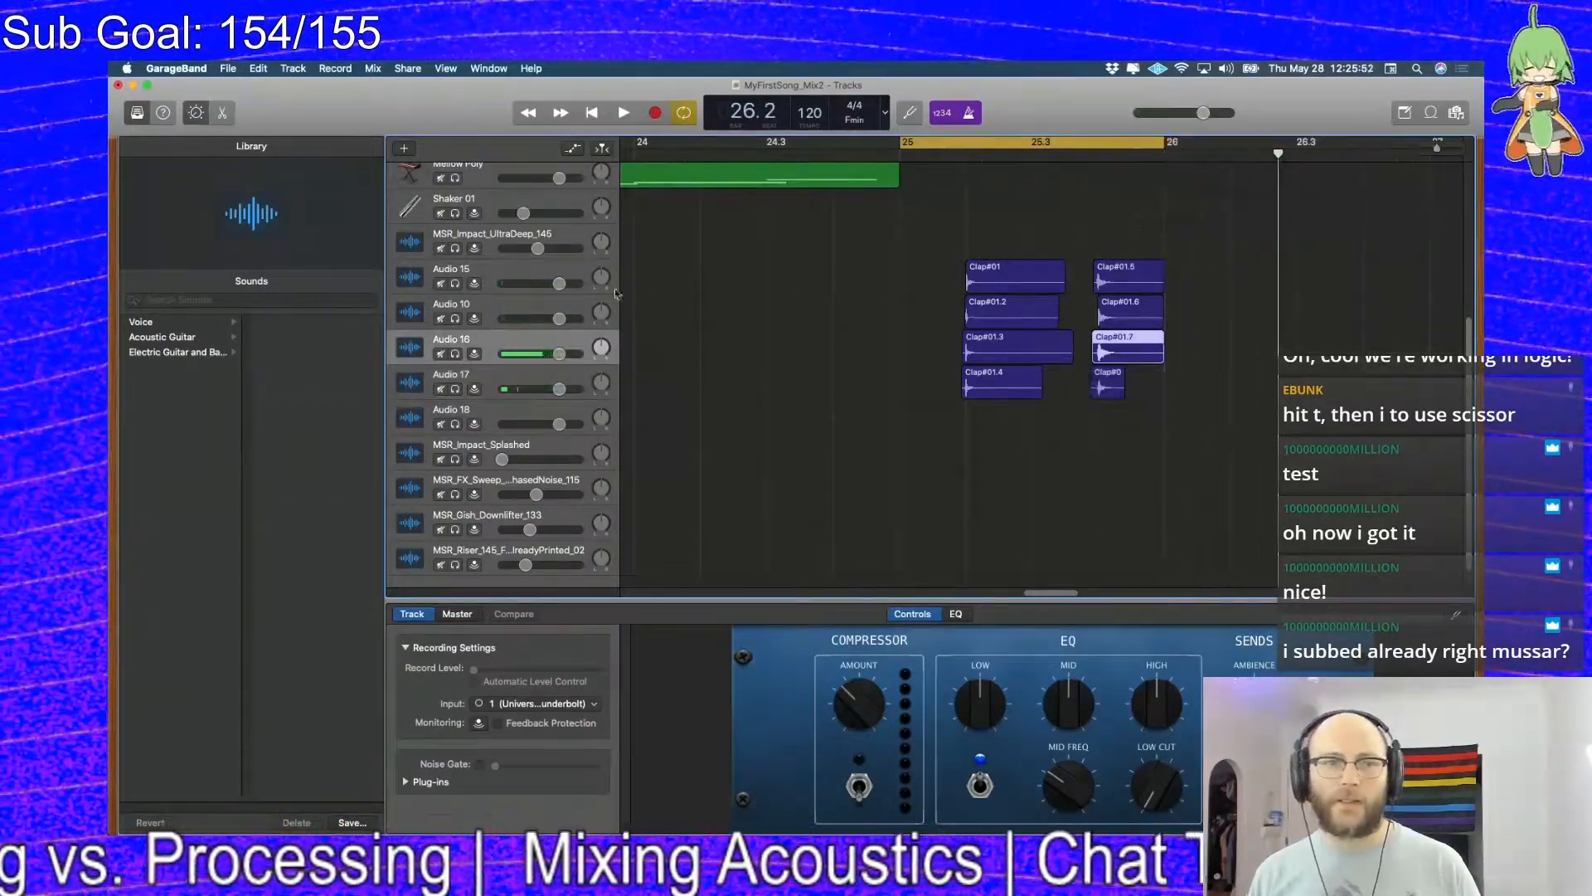
Lower the volumes of Audio 15, 10, 16 and 17 during looped playback, with Audio 16 at about -6.2 dB
{"action": "left_click", "coordinate": [537, 275]}
{"action": "key", "text": "space"}
{"action": "left_click_drag", "start_coordinate": [554, 284], "coordinate": [539, 354]}
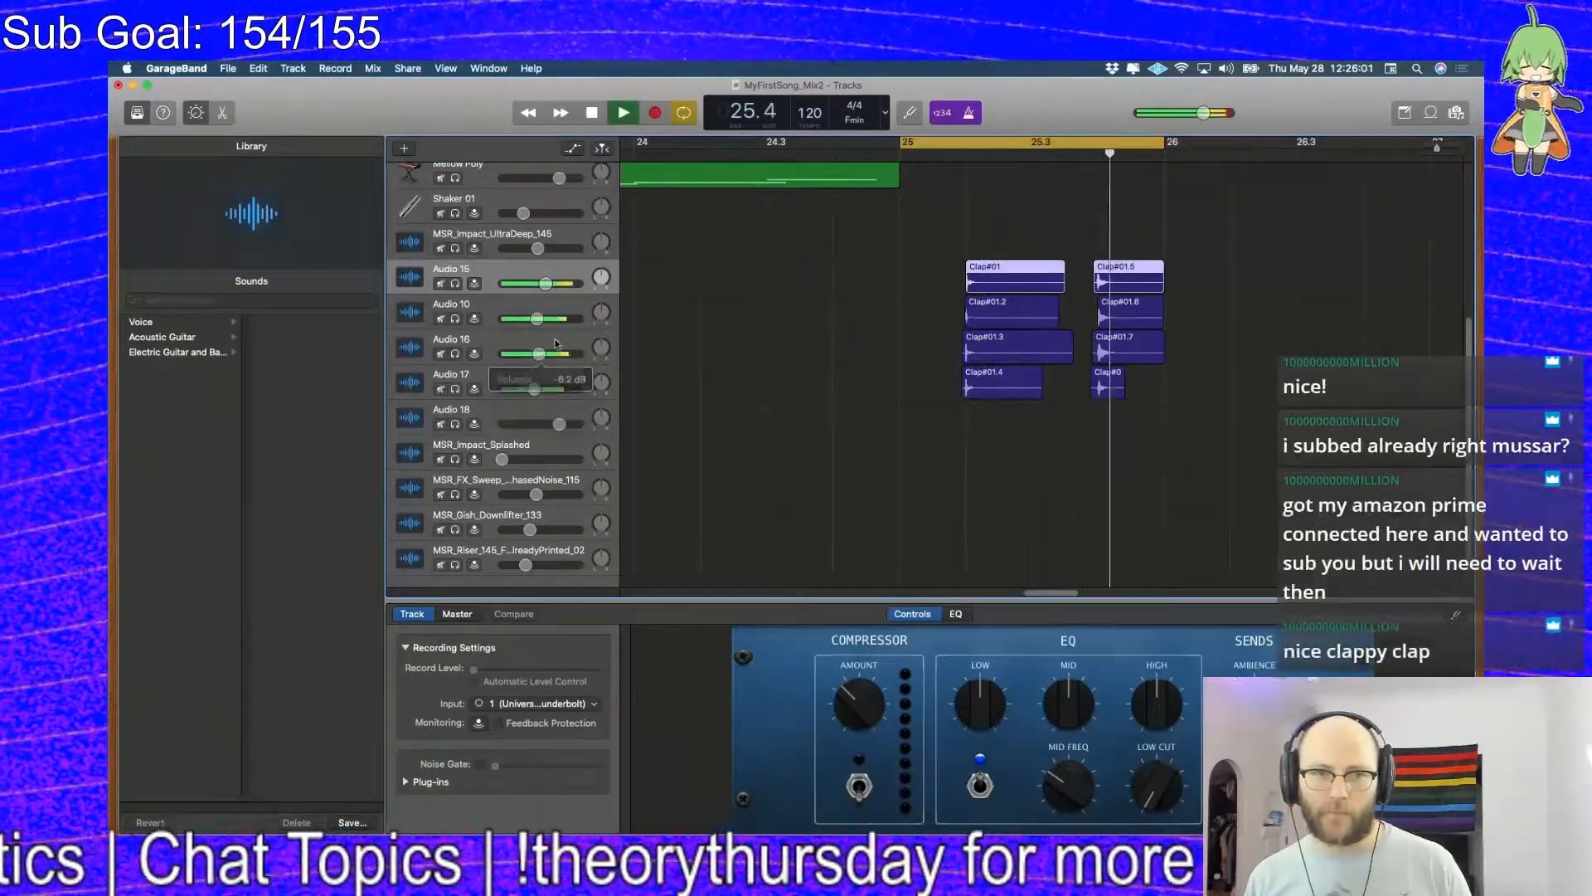
Raise Audio 15's volume slightly and pan Audio 10 and Audio 16 away from centre while the claps loop
{"action": "left_click_drag", "start_coordinate": [545, 284], "coordinate": [604, 290]}
{"action": "left_click_drag", "start_coordinate": [602, 347], "coordinate": [689, 174]}
{"action": "left_click_drag", "start_coordinate": [600, 312], "coordinate": [599, 348]}
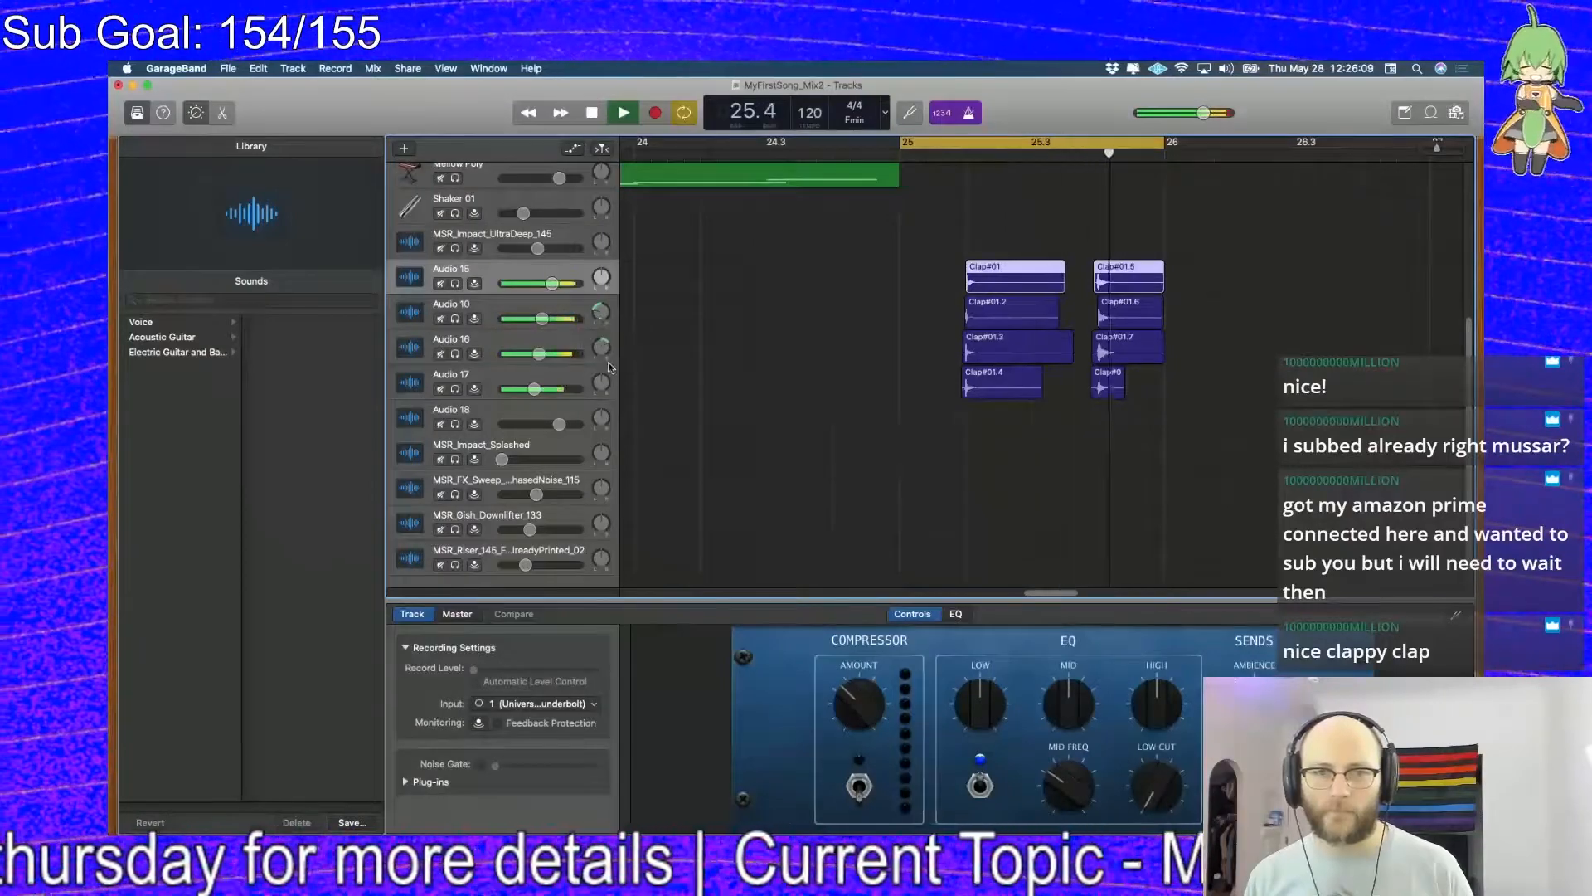
{"action": "key", "text": "space"}
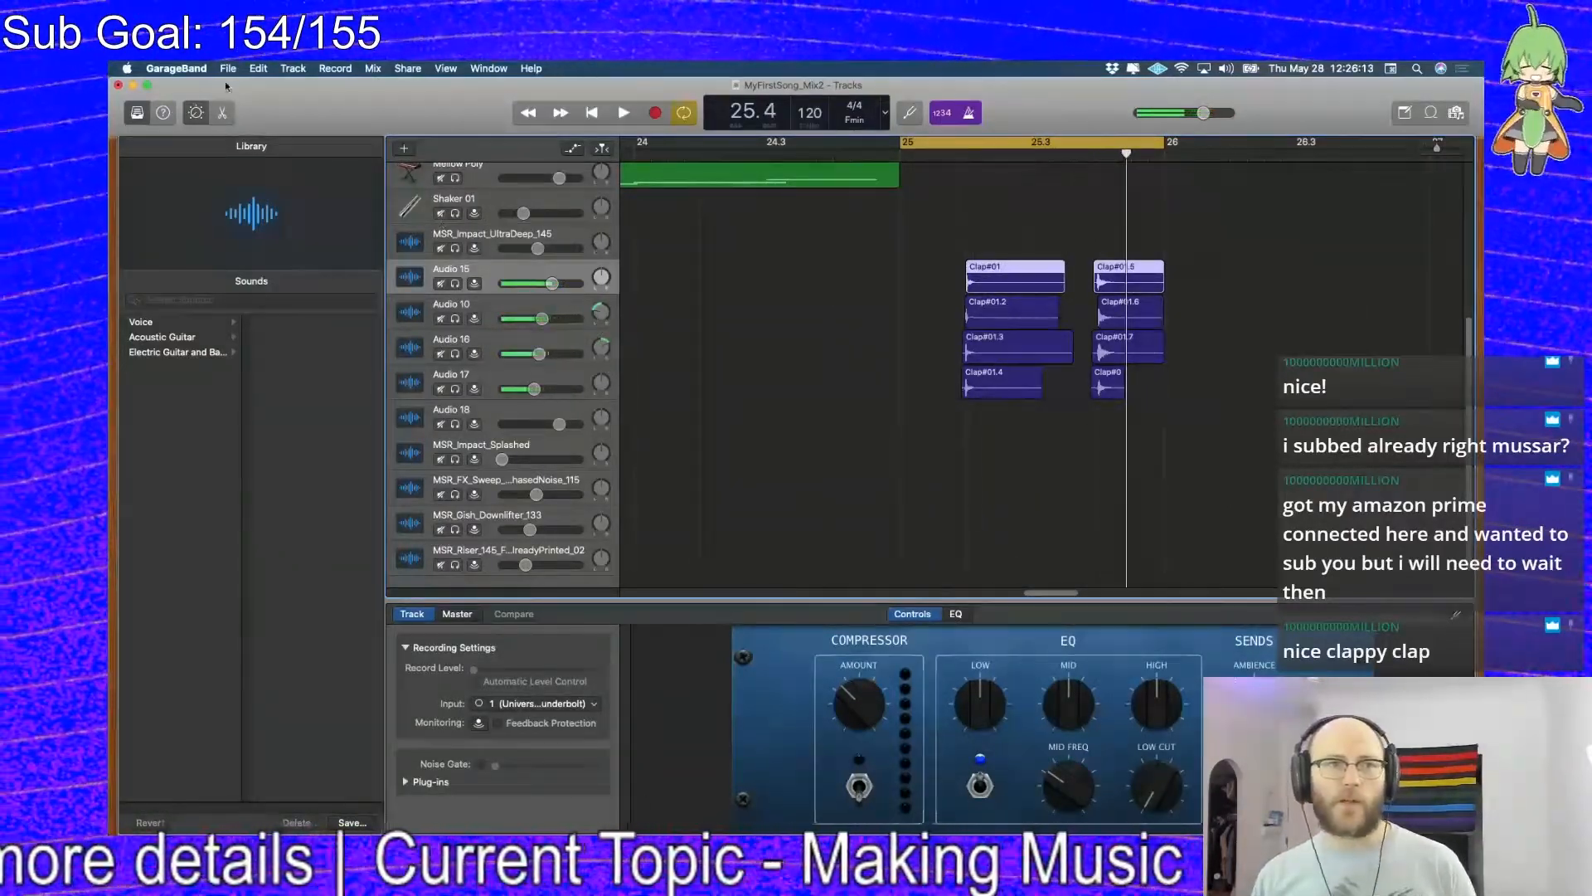
Export the cycle area to the Desktop as an uncompressed 24-bit WAVE file named ClapSample
{"action": "left_click", "coordinate": [228, 68]}
{"action": "mouse_move", "coordinate": [206, 66]}
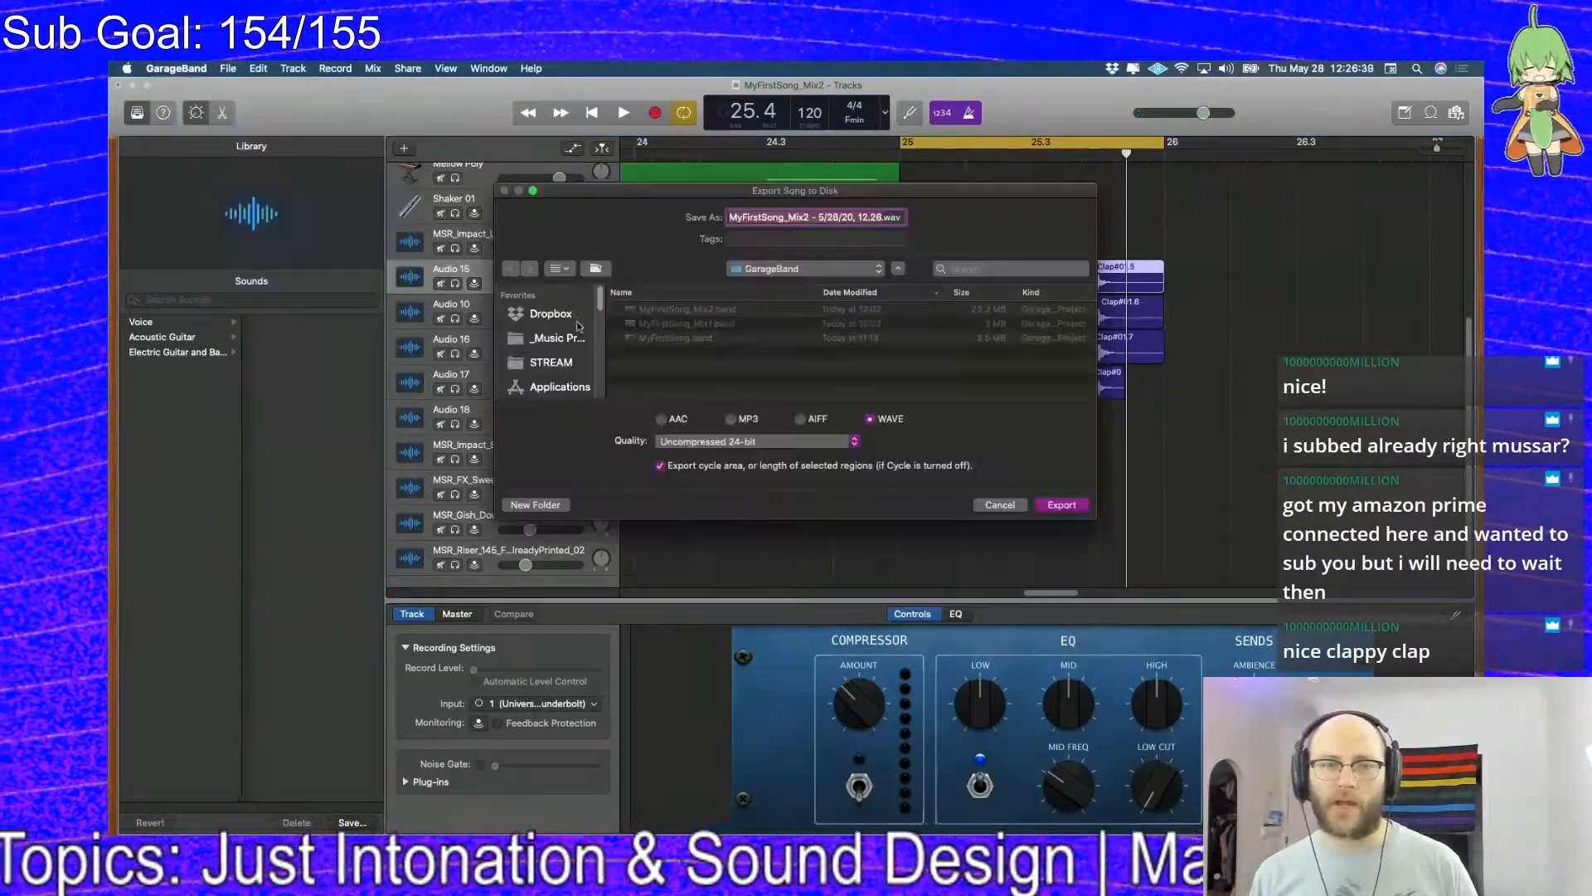
{"action": "scroll", "coordinate": [559, 345], "scroll_direction": "down", "scroll_amount": 3}
{"action": "left_click", "coordinate": [561, 341]}
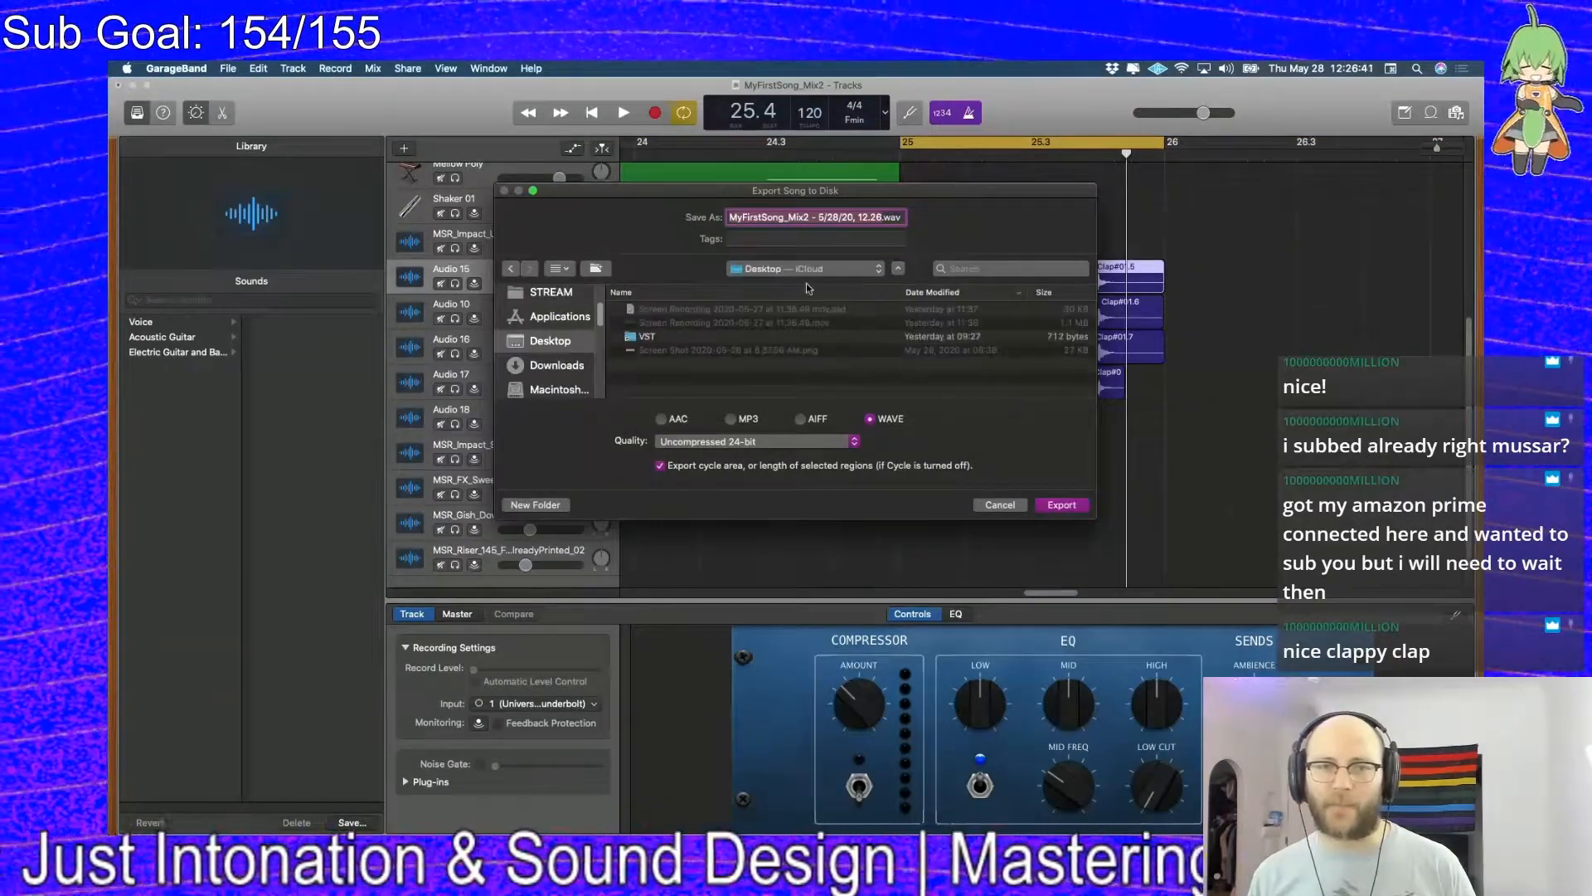
{"action": "type", "text": "ClapSample"}
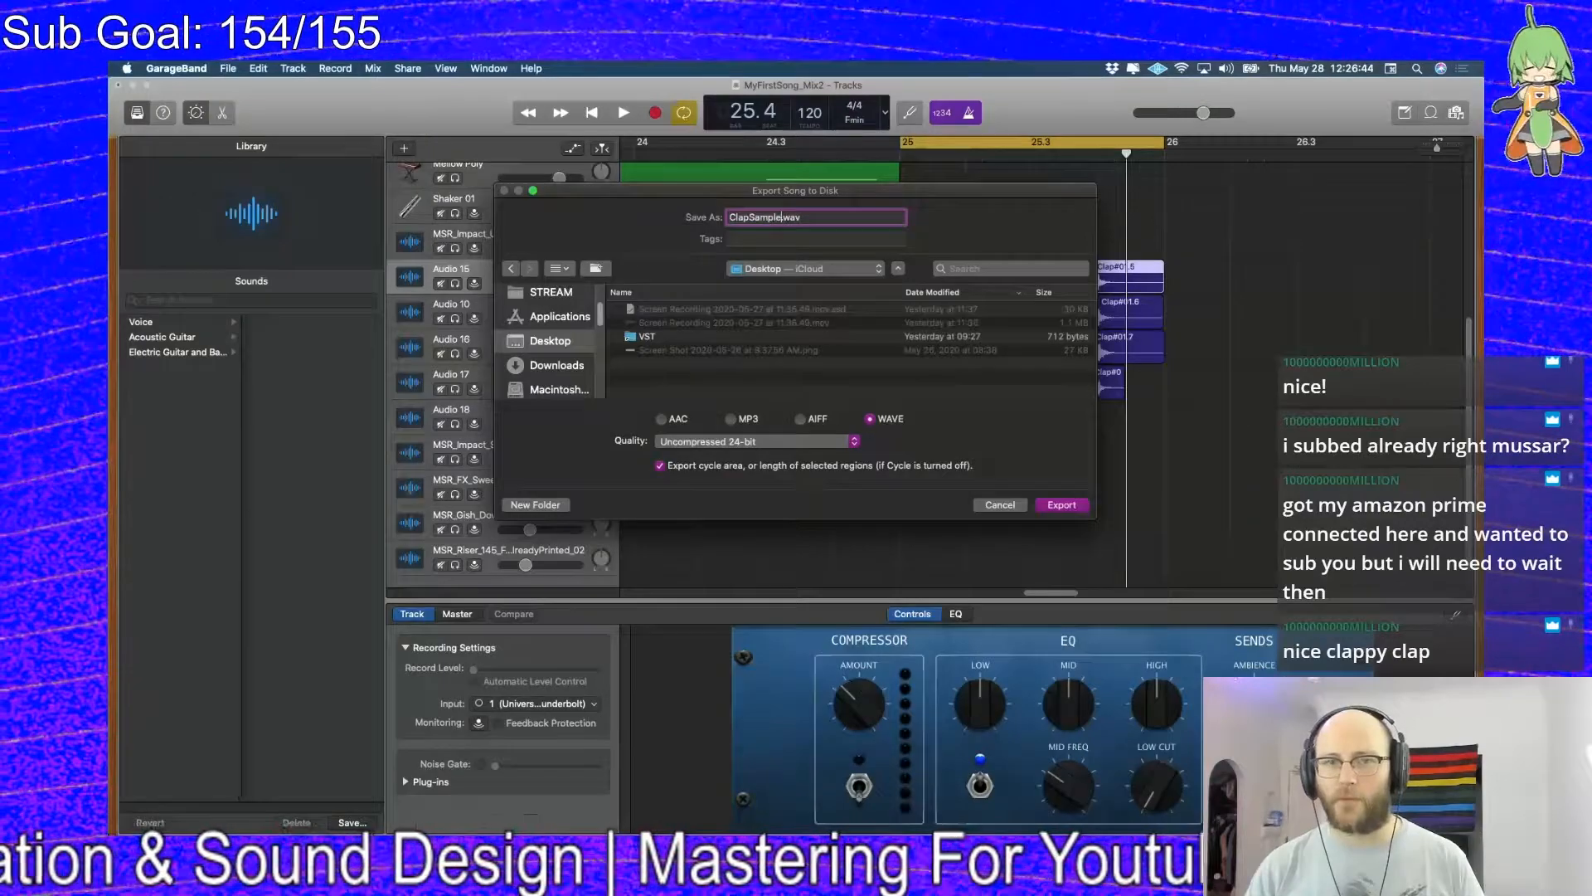
{"action": "key", "text": "Return"}
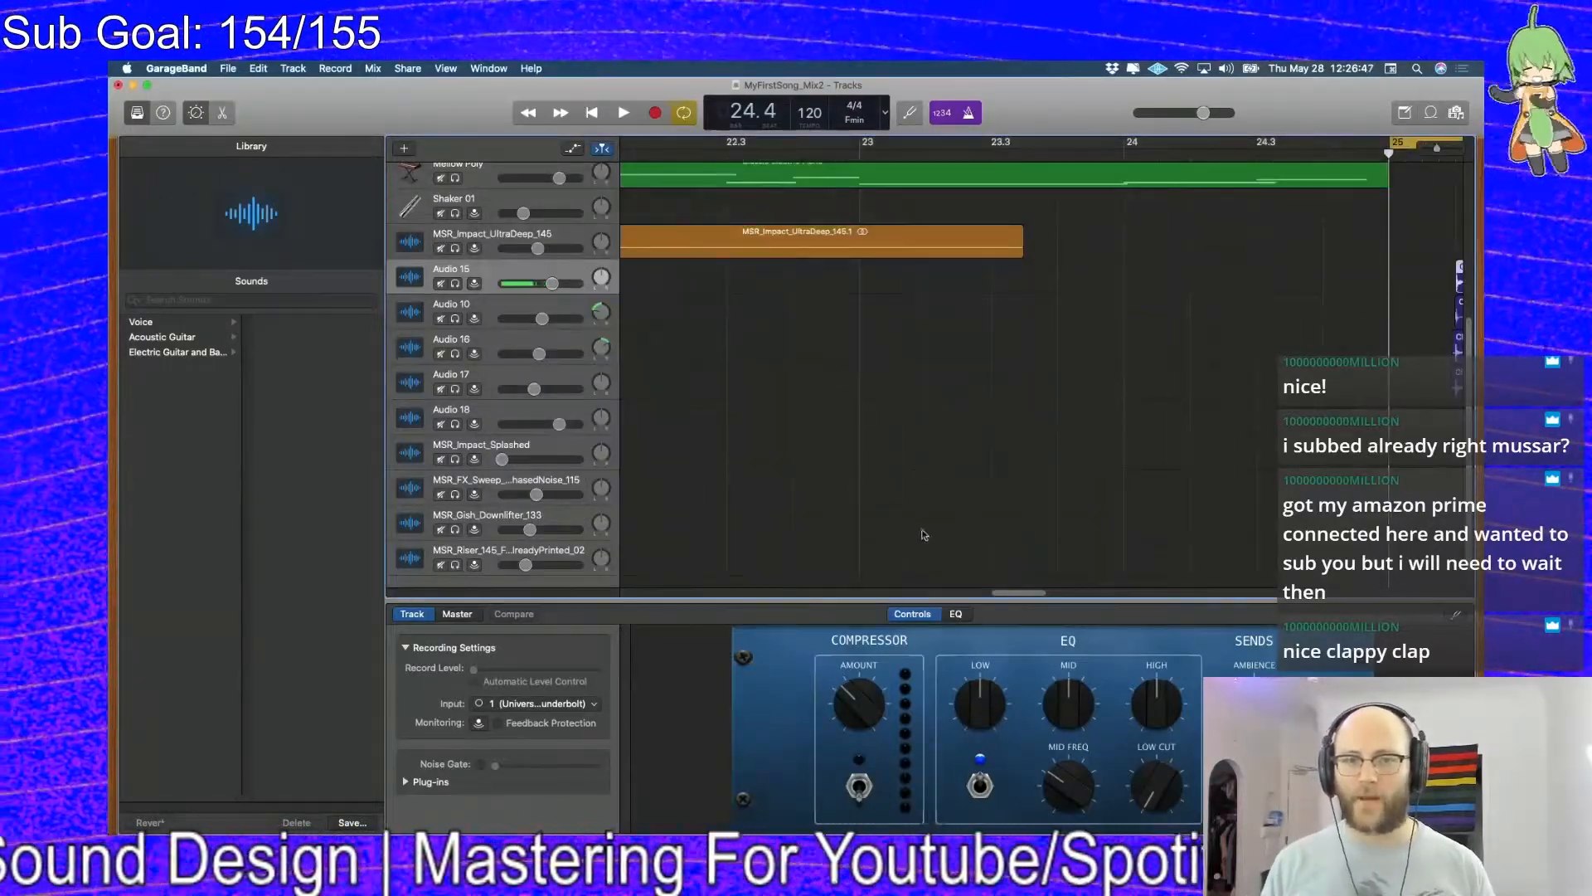
{"action": "scroll", "coordinate": [1003, 592], "scroll_direction": "right", "scroll_amount": 10}
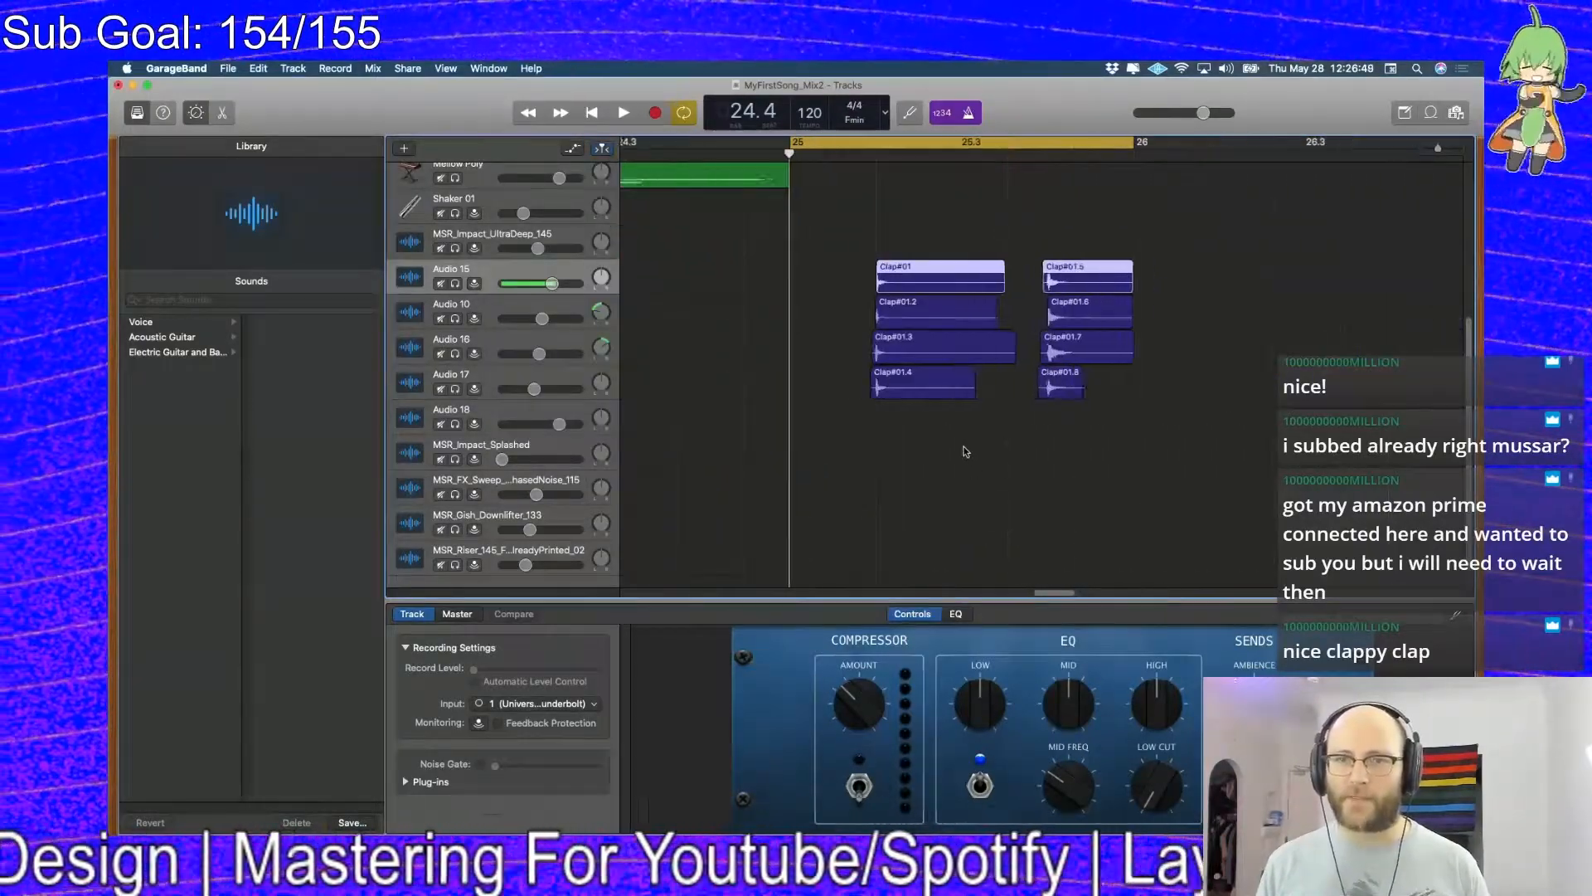
Delete the four clap tracks Audio 15, Audio 10, Audio 16 and Audio 17
{"action": "key", "text": "super+Left"}
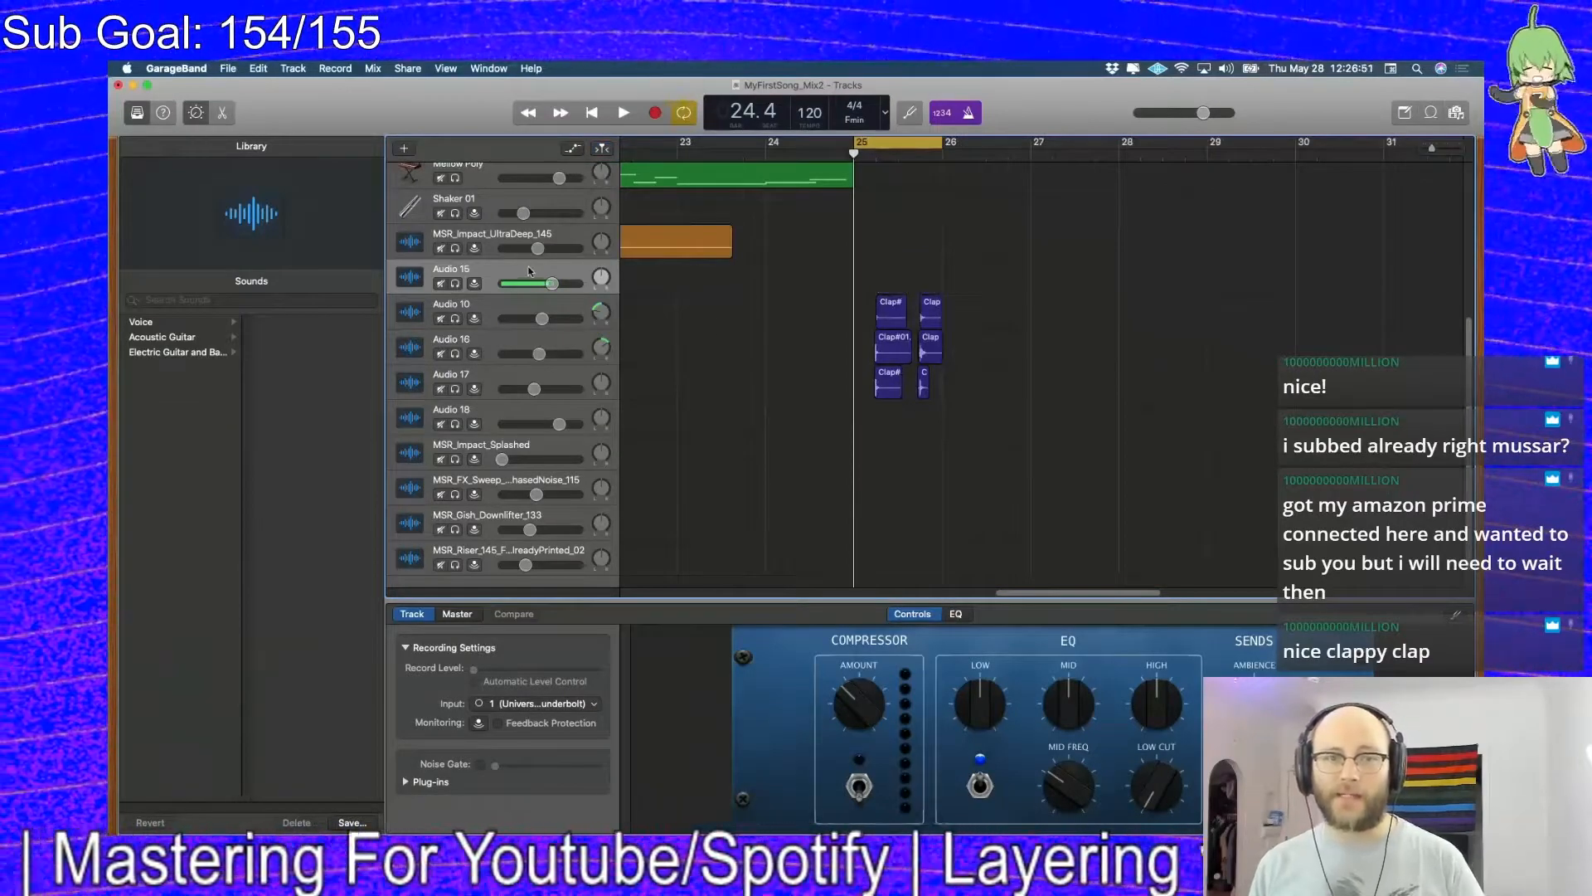
{"action": "key", "text": "super+BackSpace"}
{"action": "key", "text": "super+BackSpace"}
{"action": "key", "text": "super+BackSpace"}
{"action": "key", "text": "super+BackSpace"}
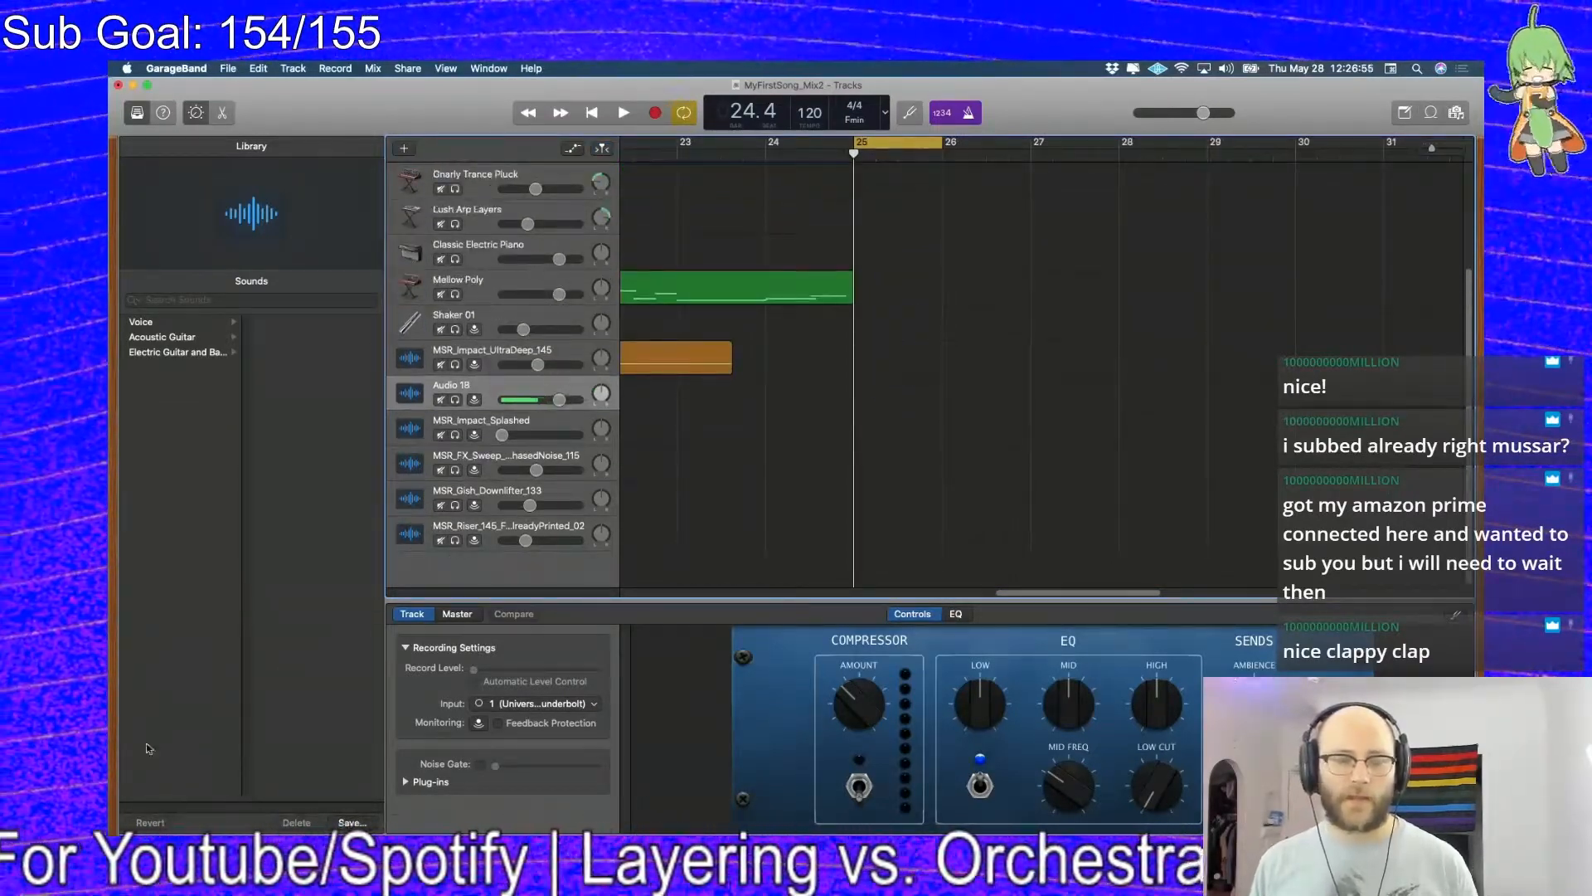
Import the ClapSample file from the Desktop onto the Audio 18 track at bar 25 and lower its volume during playback
{"action": "key", "text": "super+Tab"}
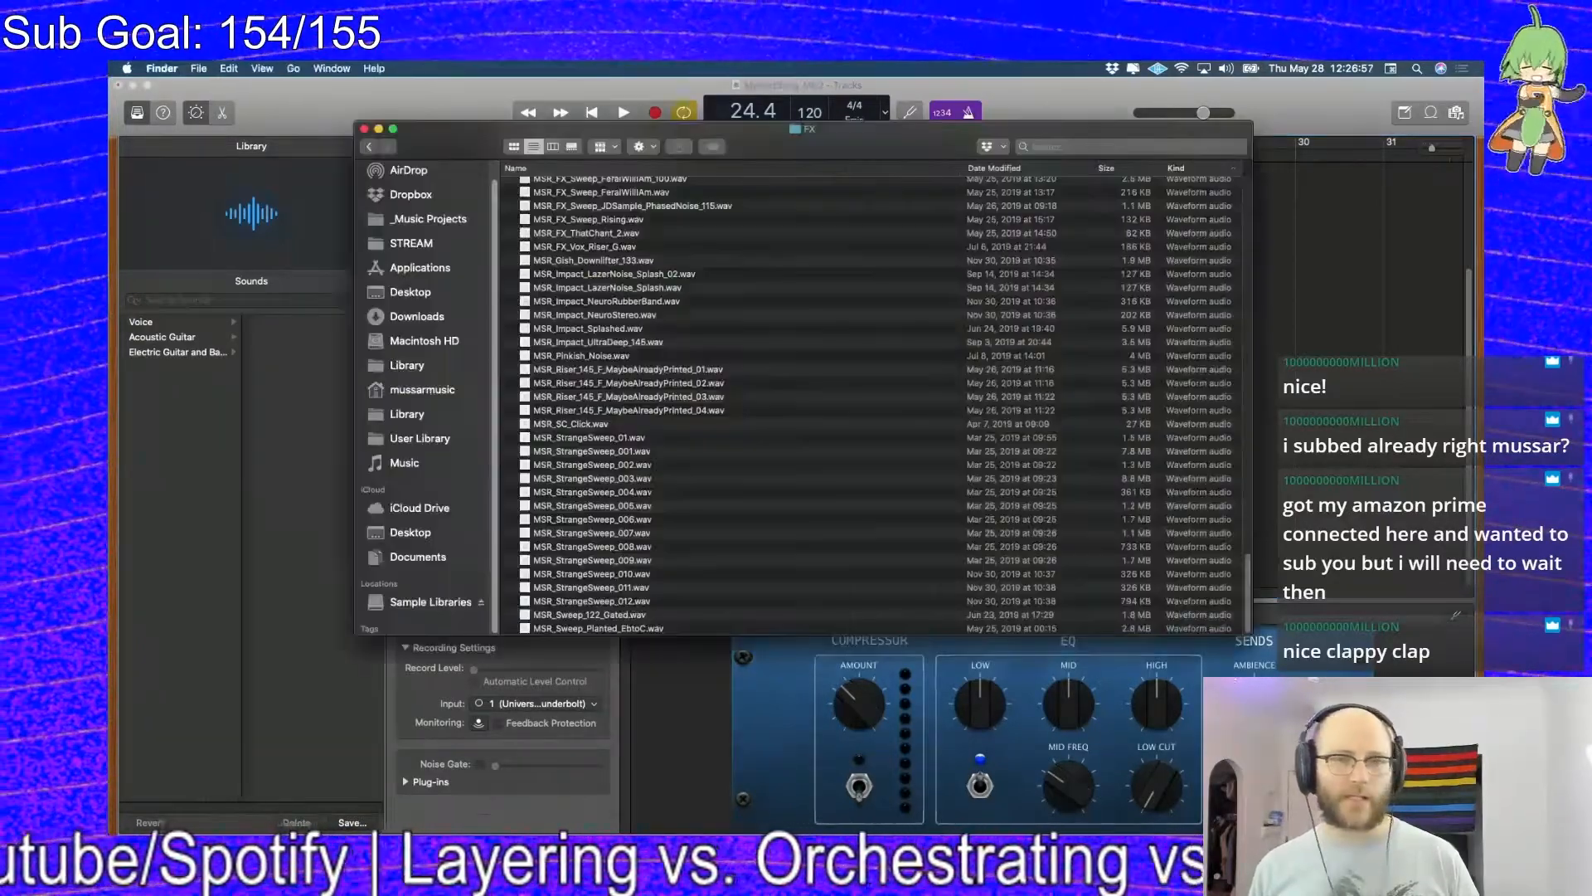
{"action": "left_click", "coordinate": [405, 532]}
{"action": "left_click_drag", "start_coordinate": [569, 186], "coordinate": [928, 300]}
{"action": "key", "text": "super+Tab"}
{"action": "left_click_drag", "start_coordinate": [890, 472], "coordinate": [935, 423]}
{"action": "key", "text": "space"}
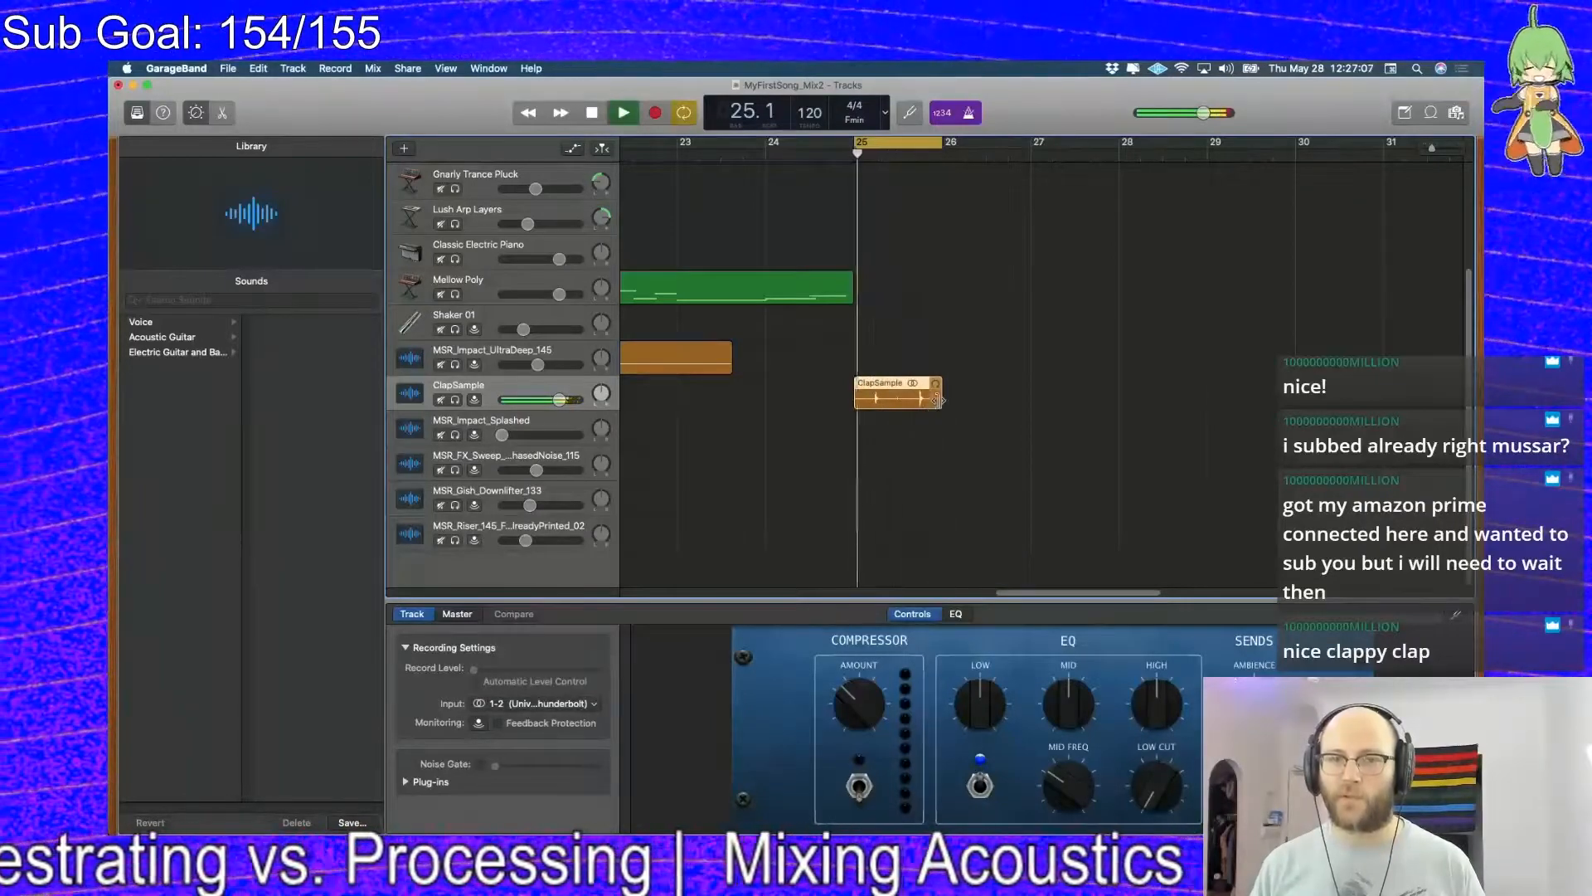
{"action": "left_click", "coordinate": [538, 405]}
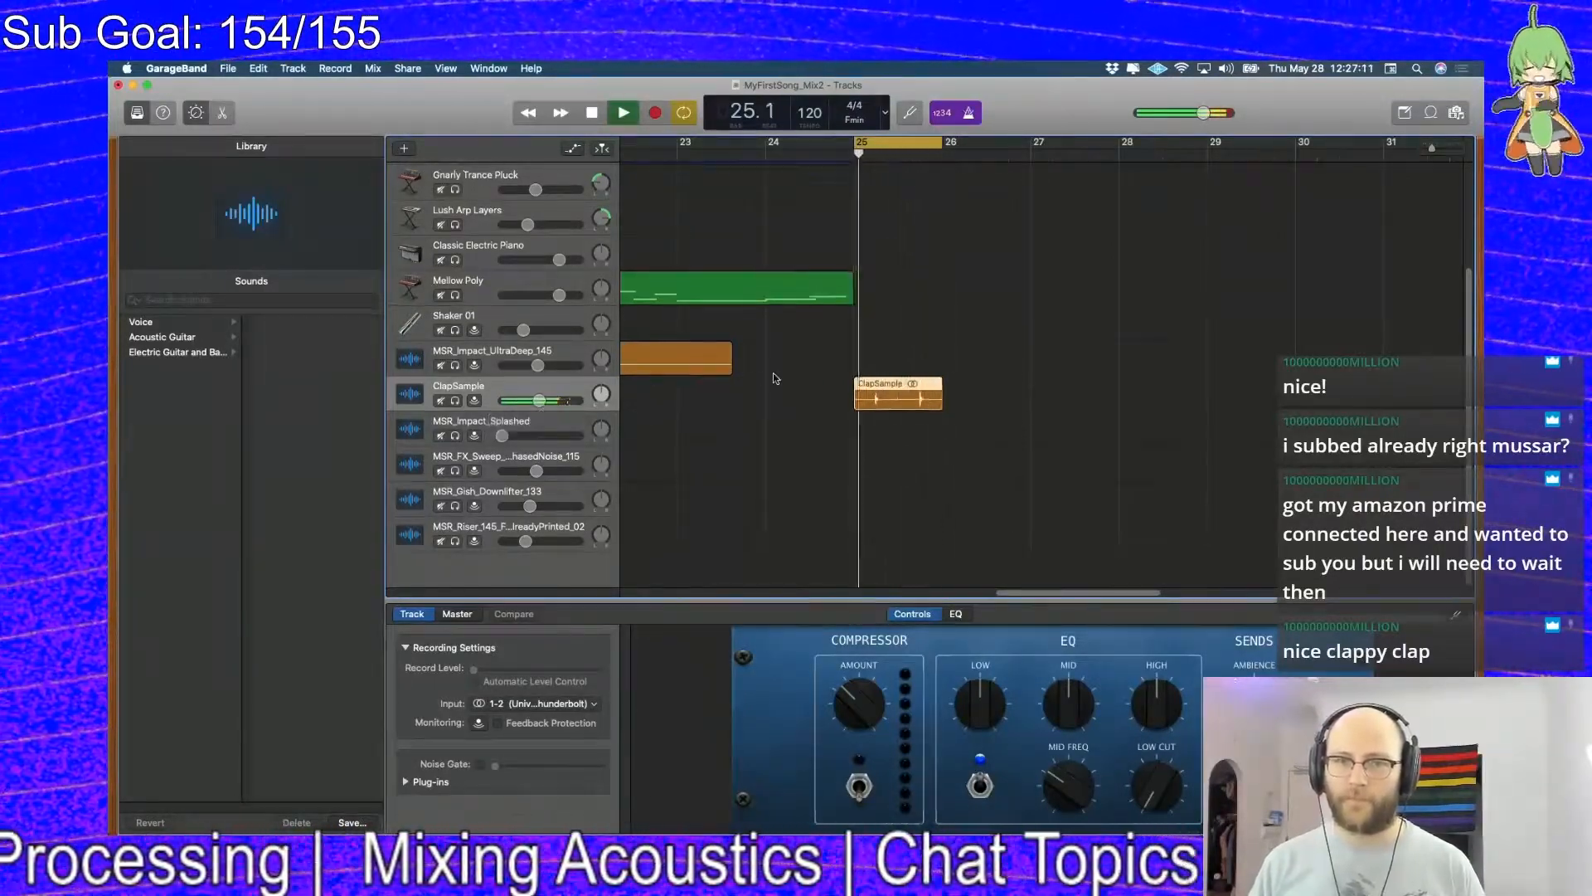
Move the ClapSample region to bar 19 in Break Part A and loop it up to bar 25
{"action": "scroll", "coordinate": [773, 372], "scroll_direction": "up", "scroll_amount": 1}
{"action": "scroll", "coordinate": [779, 371], "scroll_direction": "down", "scroll_amount": 5}
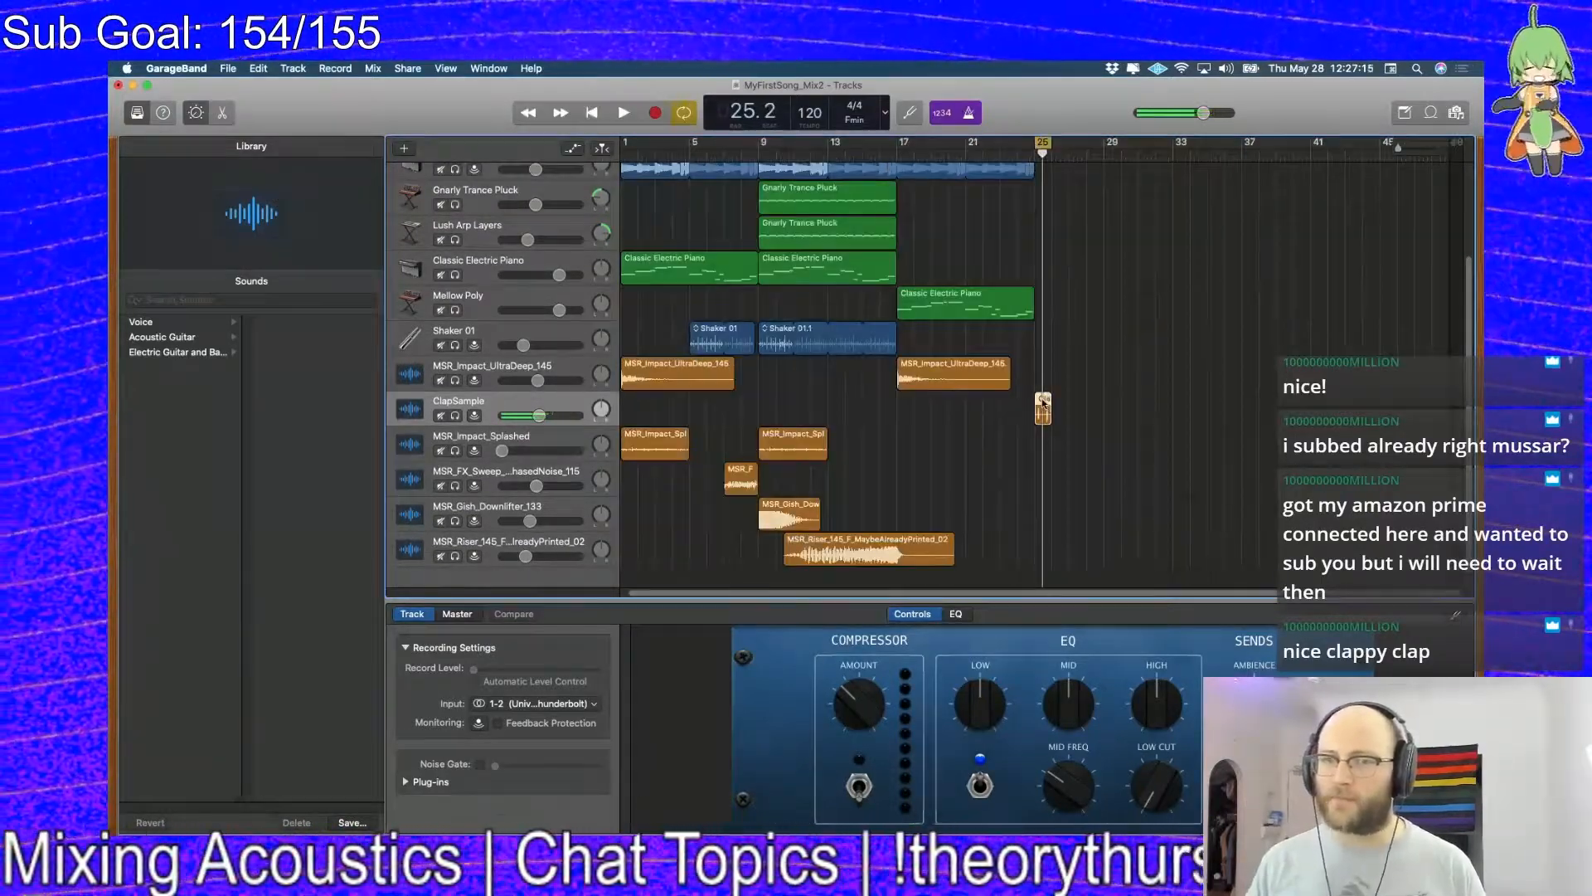
{"action": "scroll", "coordinate": [1042, 406], "scroll_direction": "up", "scroll_amount": 3}
{"action": "left_click_drag", "start_coordinate": [1039, 405], "coordinate": [969, 409]}
{"action": "key", "text": "super+Left"}
{"action": "scroll", "coordinate": [966, 390], "scroll_direction": "up", "scroll_amount": 5}
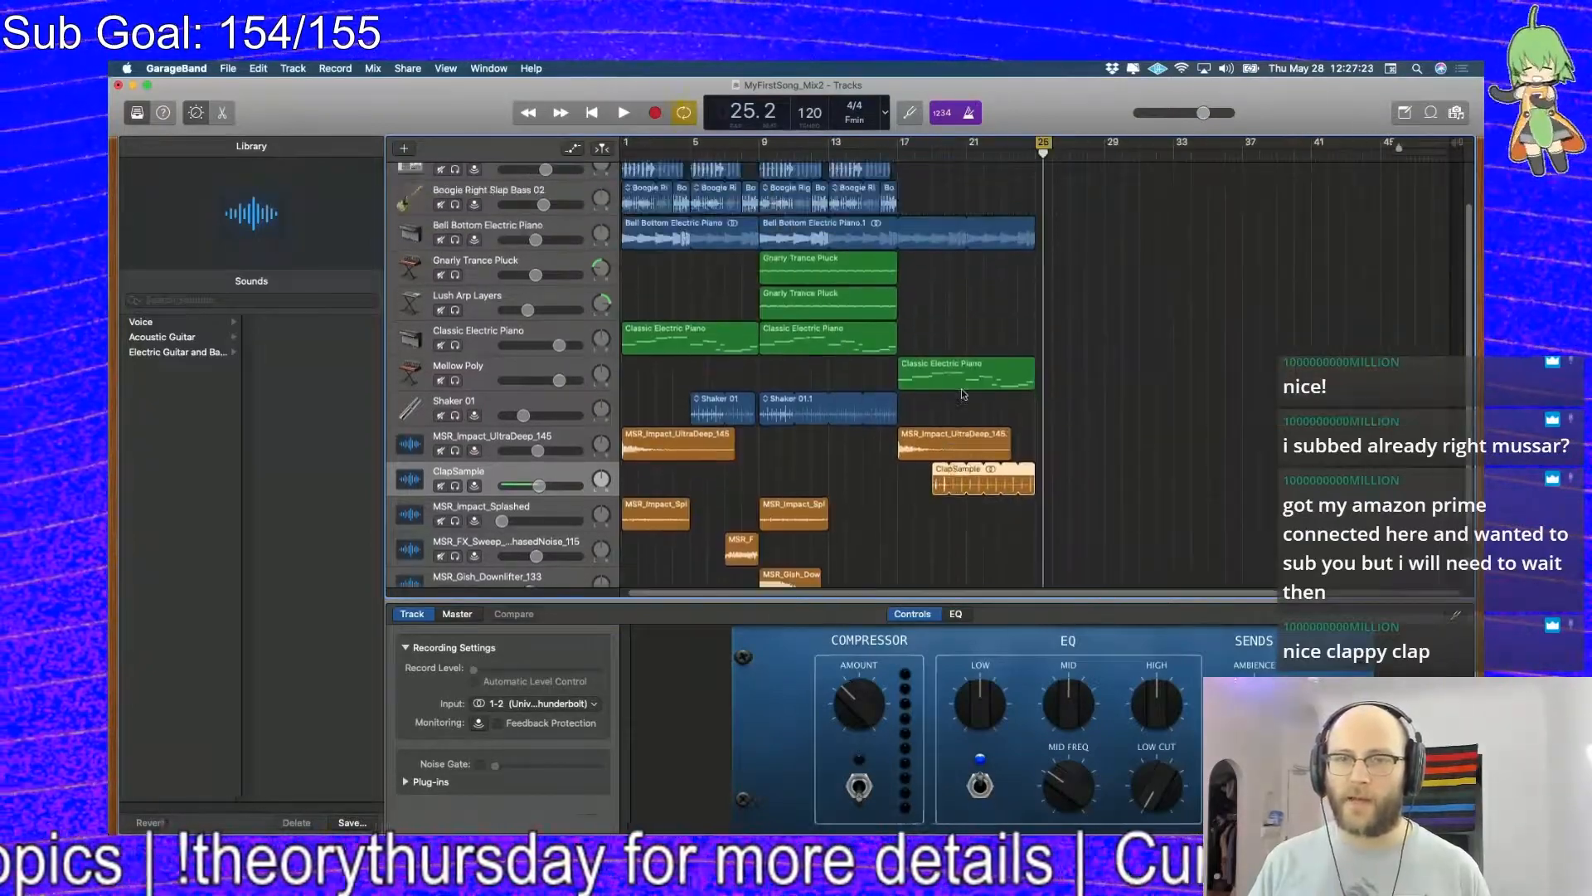
Loop the Mellow Poly, Bell Bottom Electric Piano and ClapSample regions through Break Part B to bar 33
{"action": "key", "text": "super+Down"}
{"action": "key", "text": "b"}
{"action": "left_click_drag", "start_coordinate": [1035, 463], "coordinate": [1173, 480]}
{"action": "left_click_drag", "start_coordinate": [1034, 303], "coordinate": [1173, 302]}
{"action": "left_click_drag", "start_coordinate": [1033, 583], "coordinate": [1173, 584]}
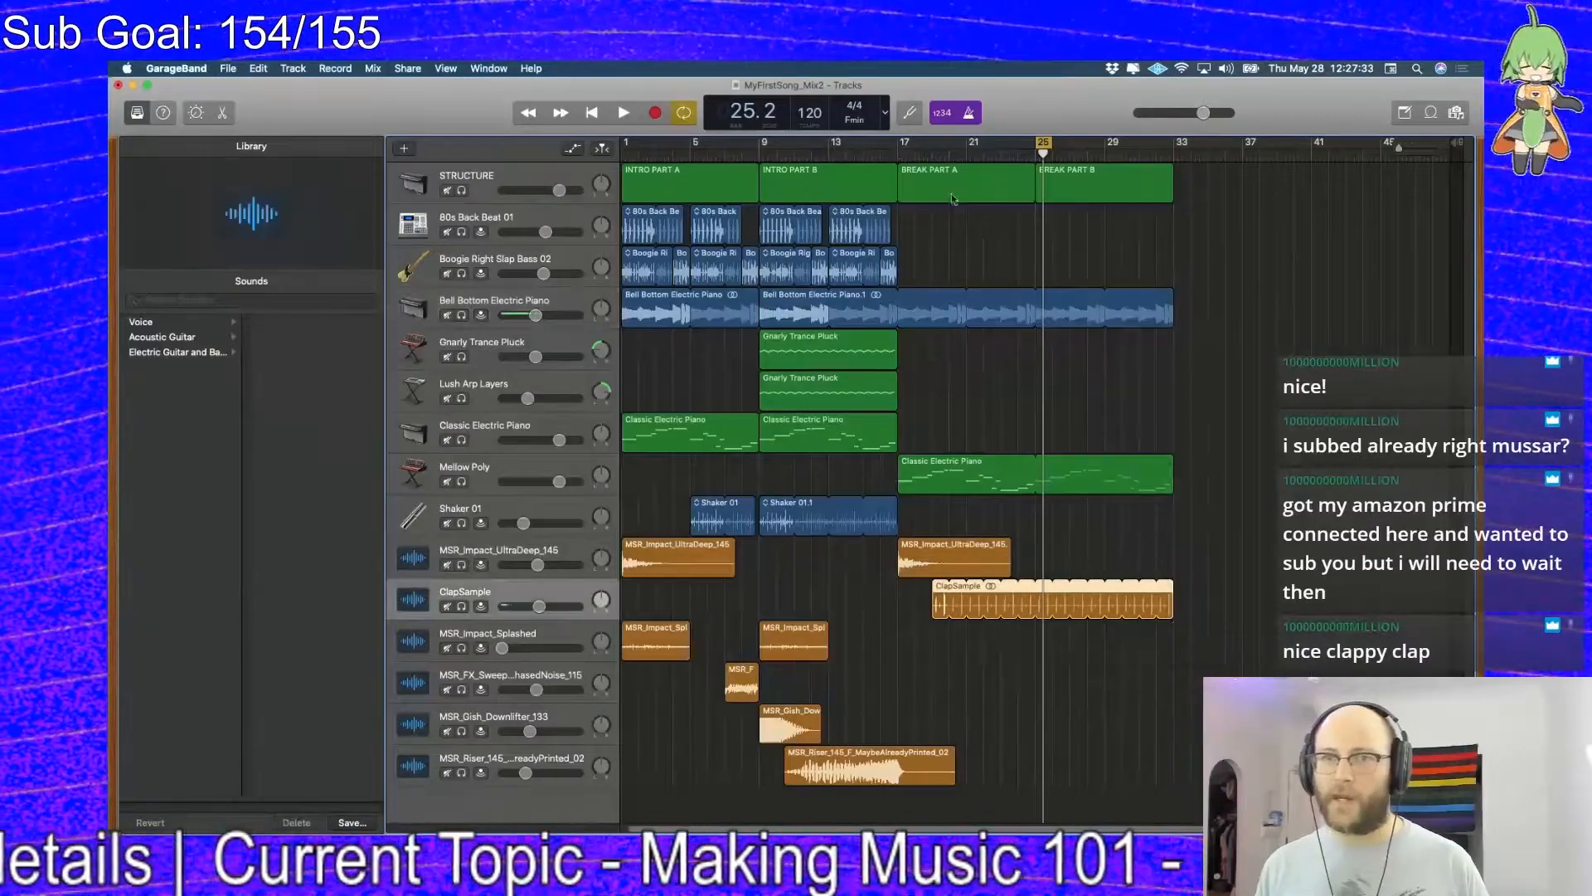
Cycle playback over bars 9 to 33 and shift the looped ClapSample to start at bar 21, trimmed to end at bar 33
{"action": "left_click_drag", "start_coordinate": [761, 148], "coordinate": [1173, 149]}
{"action": "key", "text": "space"}
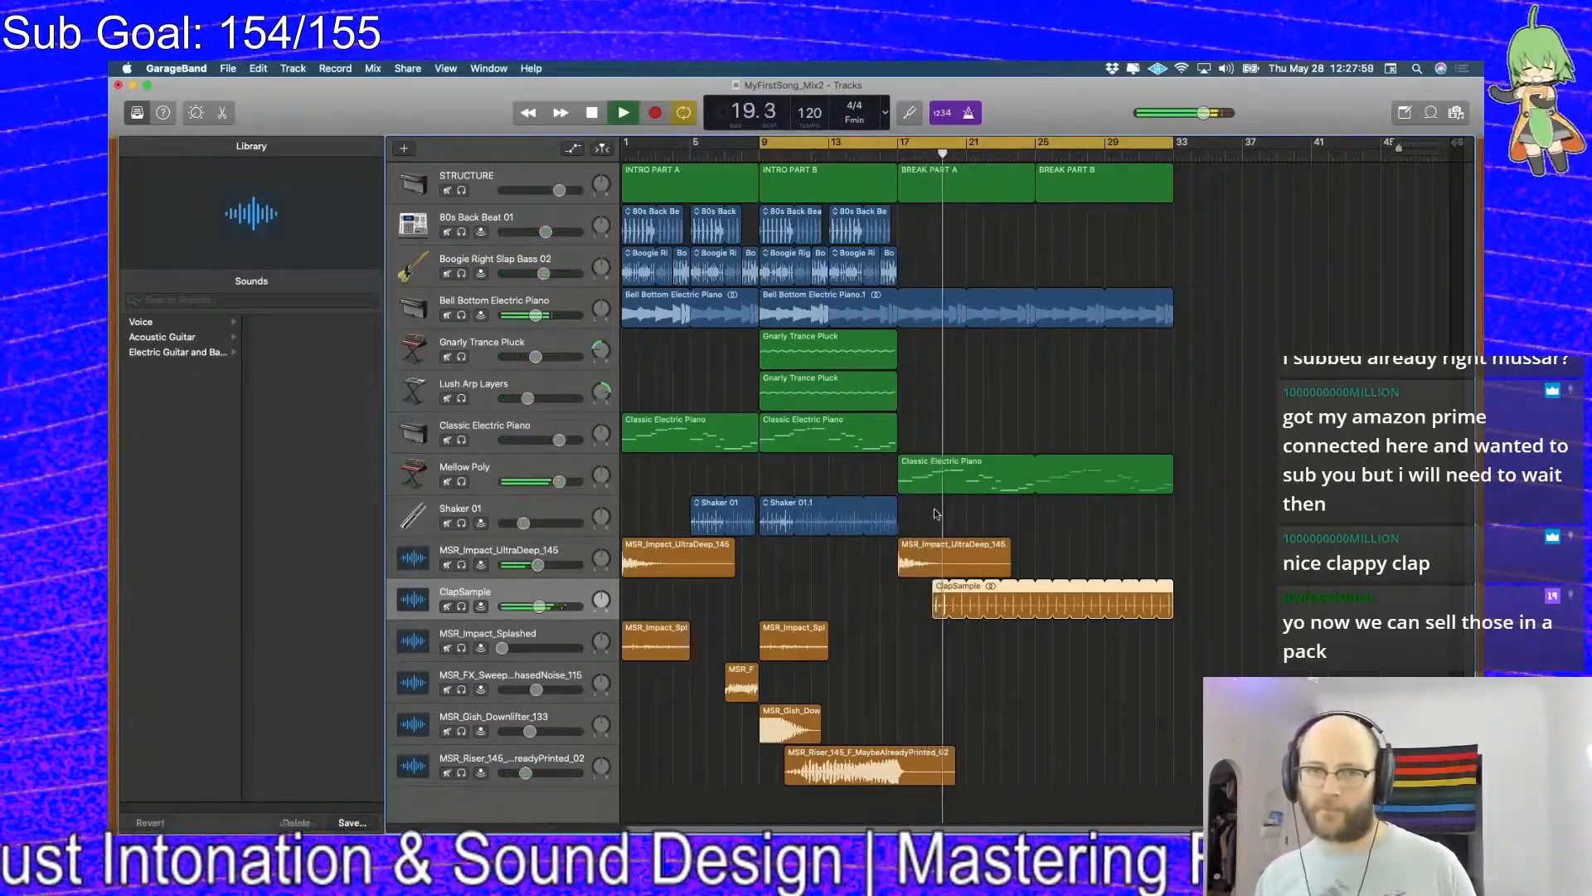
{"action": "mouse_move", "coordinate": [938, 606]}
{"action": "left_mouse_down"}
{"action": "mouse_move", "coordinate": [950, 615]}
{"action": "mouse_move", "coordinate": [933, 610]}
{"action": "left_mouse_up"}
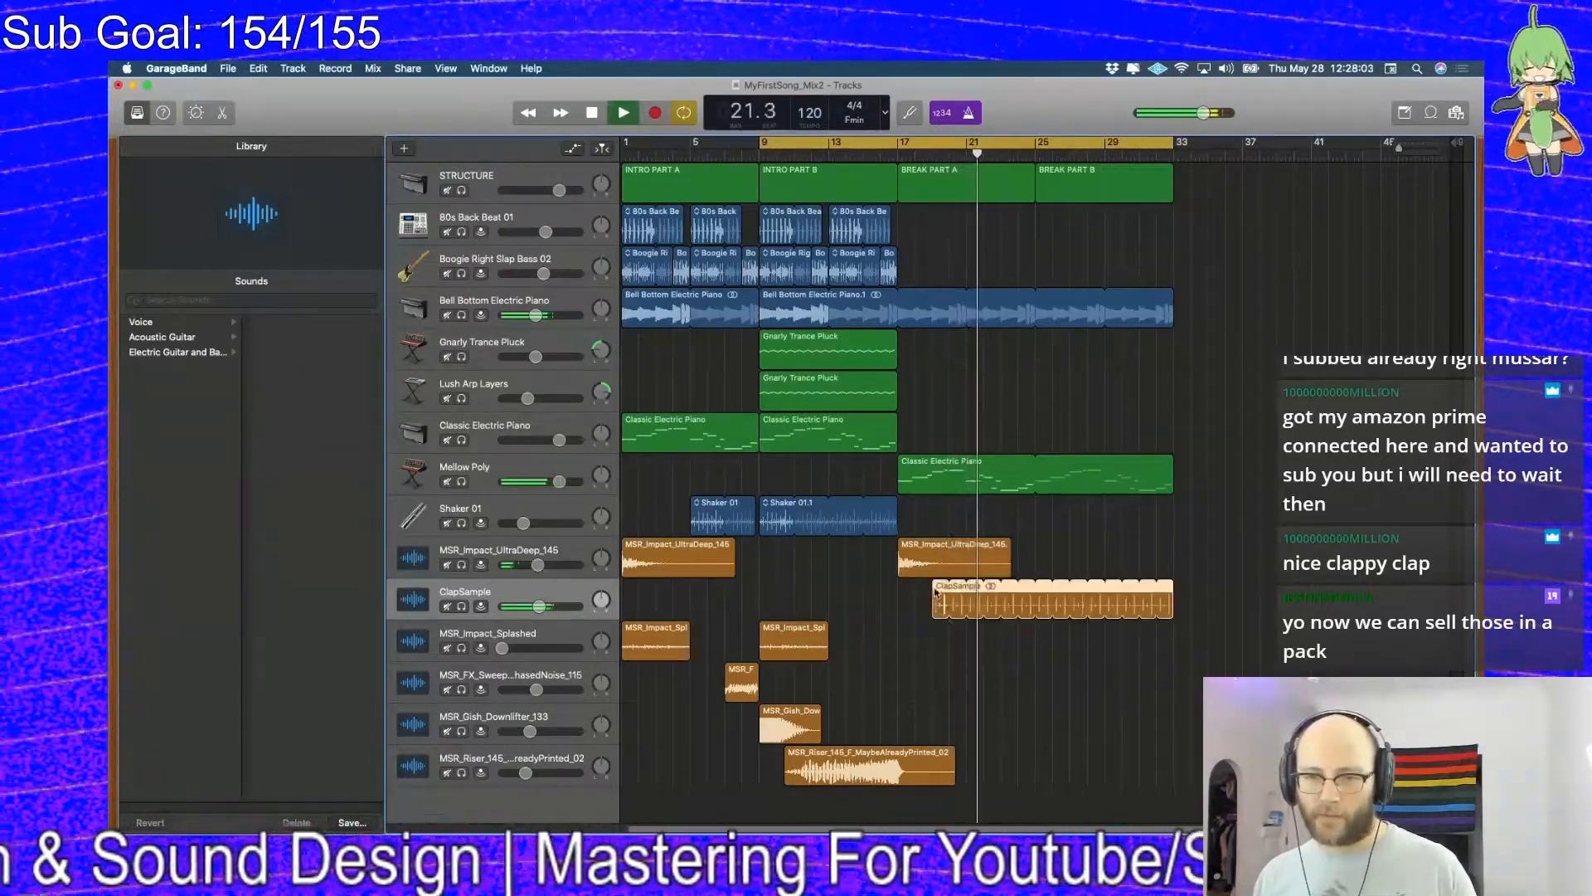
{"action": "left_click_drag", "start_coordinate": [959, 588], "coordinate": [1008, 609]}
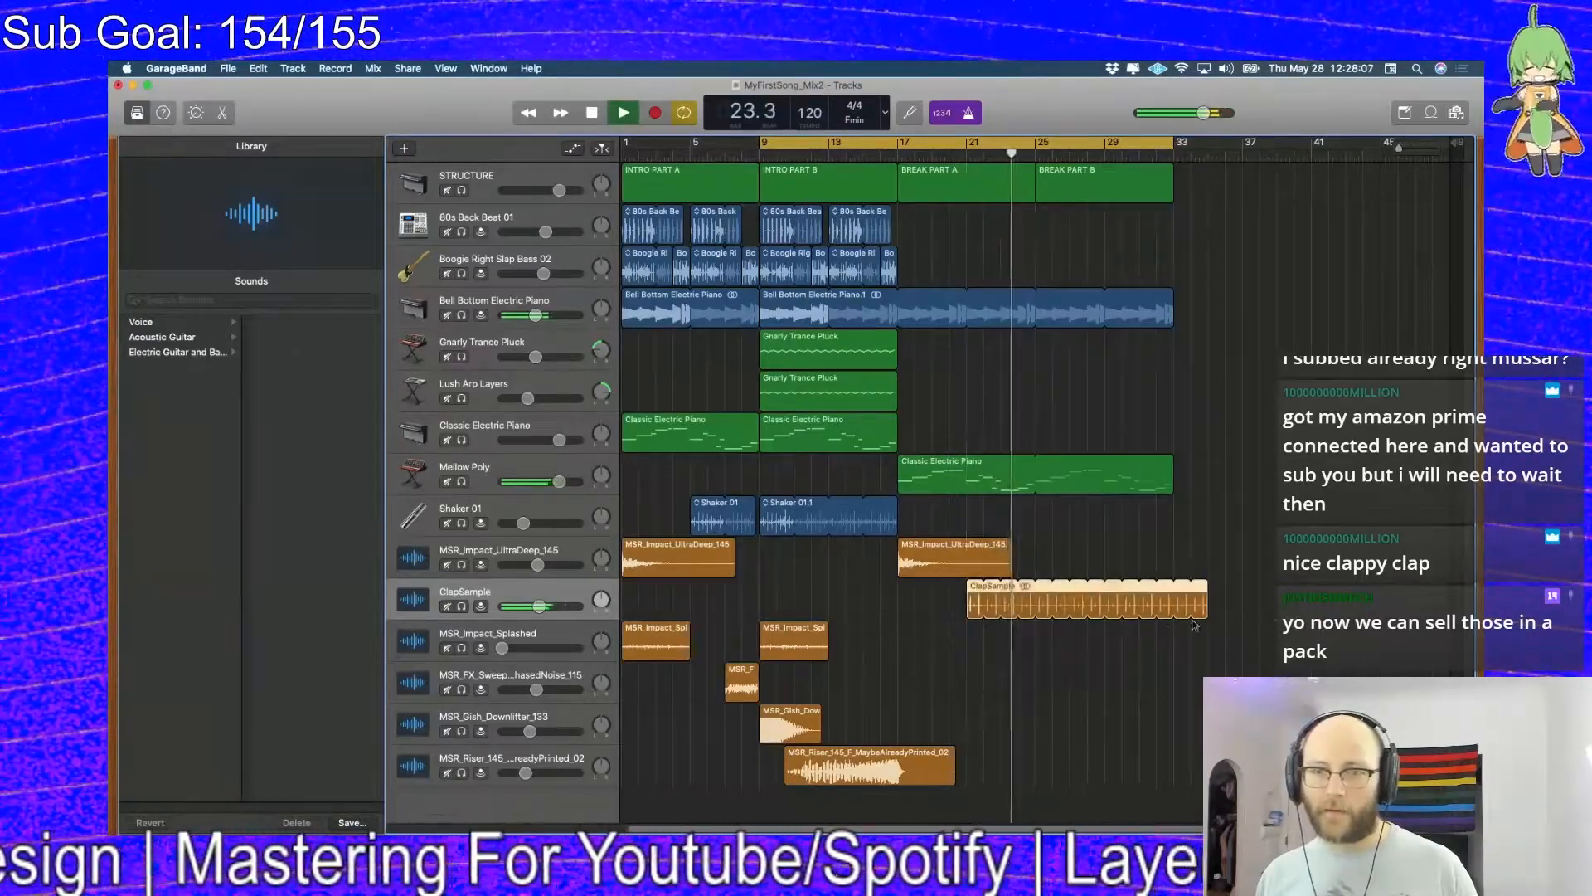
{"action": "left_click_drag", "start_coordinate": [1187, 591], "coordinate": [1174, 591]}
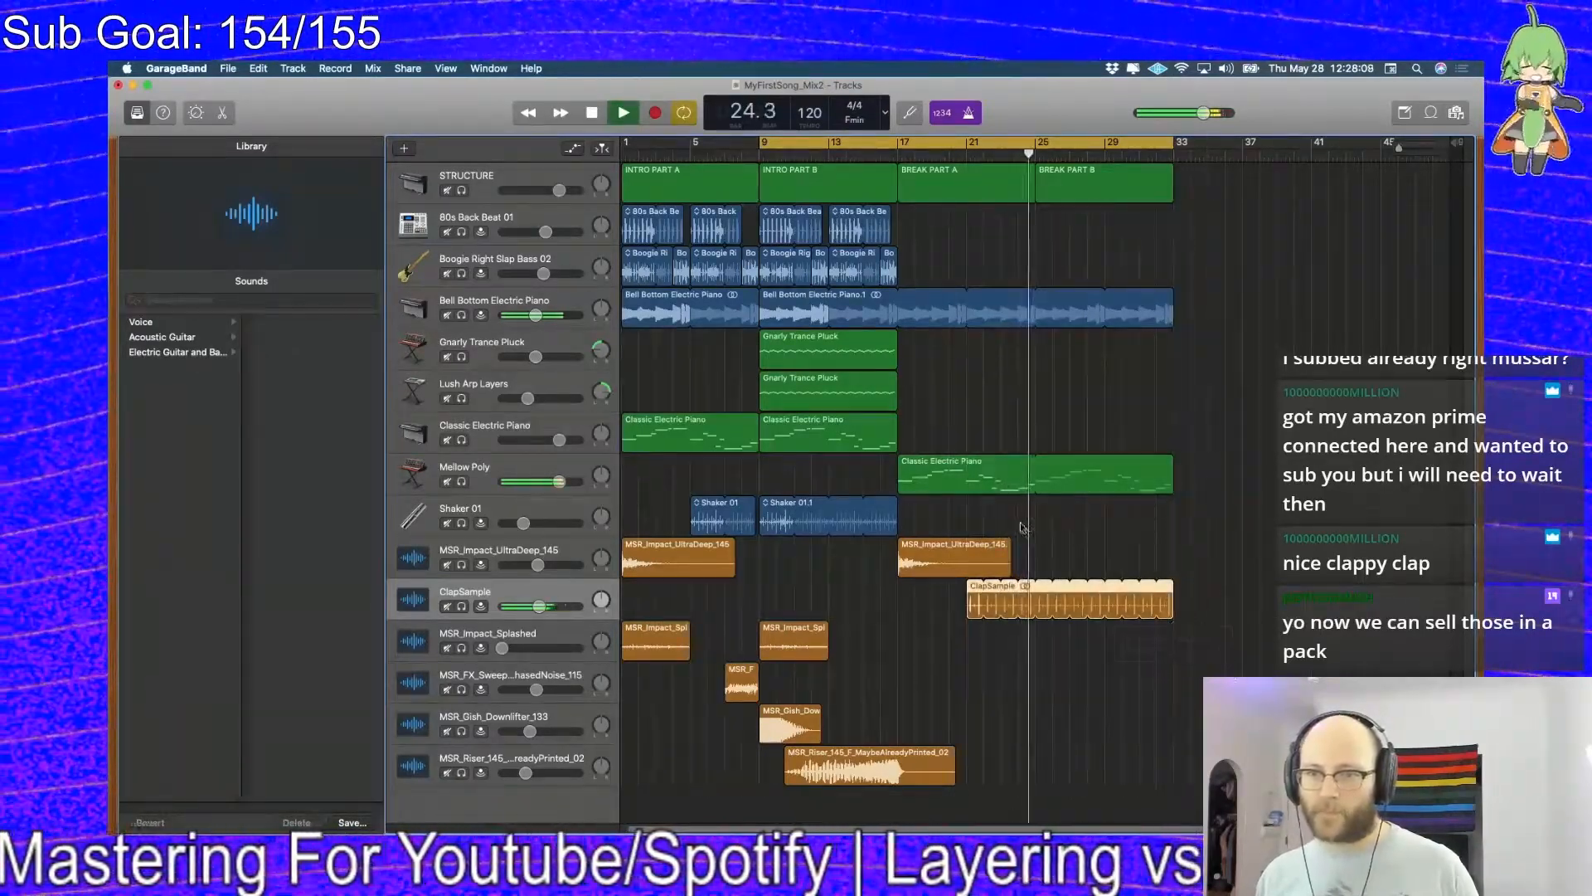
{"action": "left_click", "coordinate": [1034, 402]}
{"action": "key", "text": "space"}
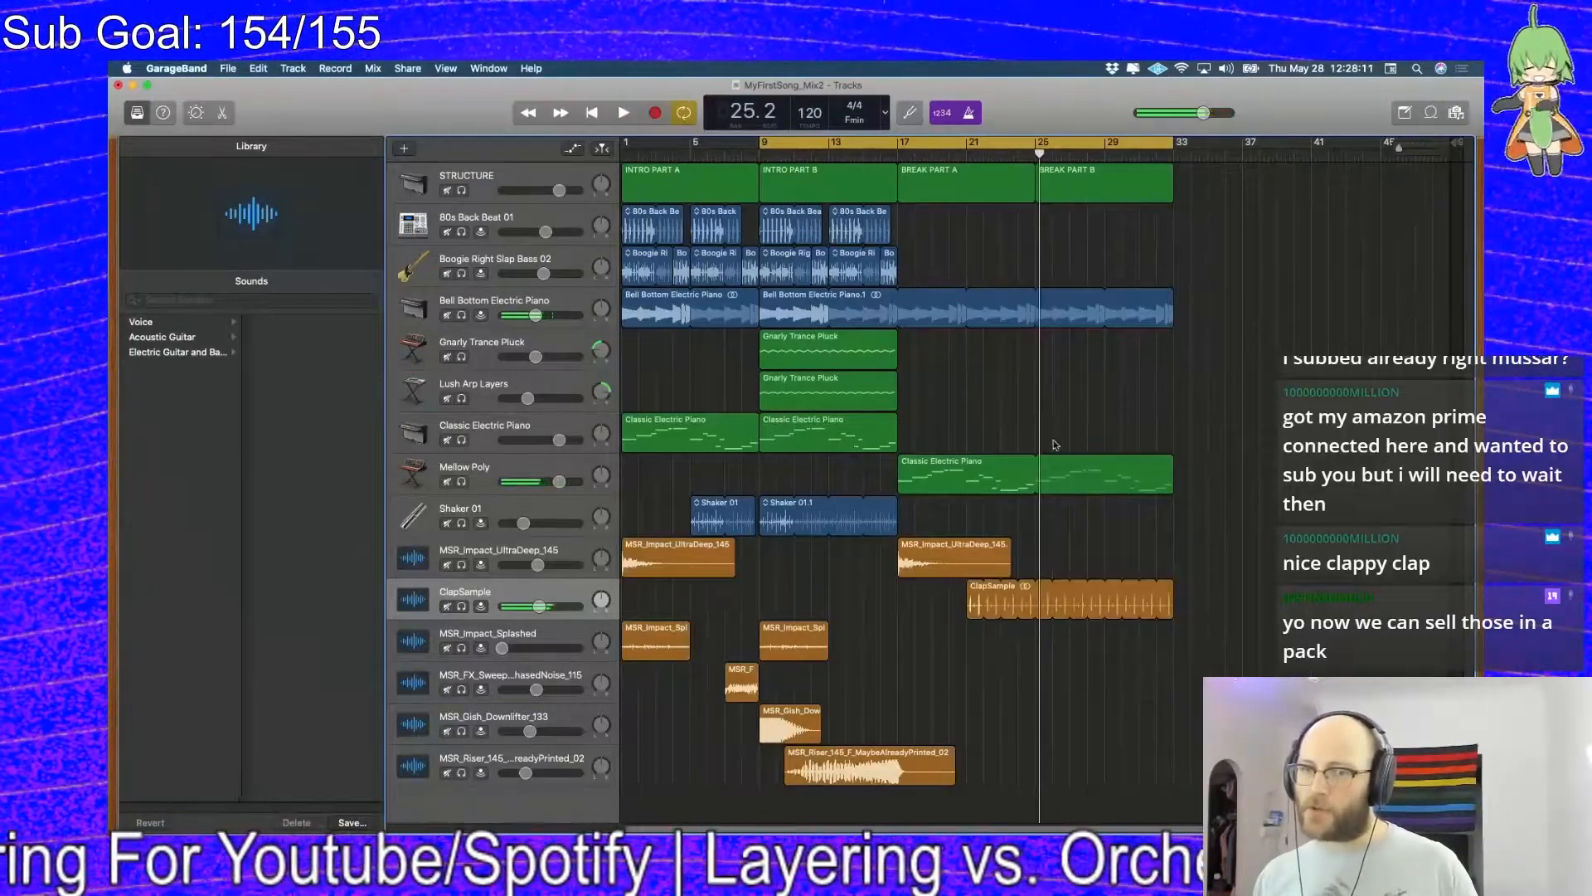
Browse the Percussion and Kits Apple Loops, previewing Remix Conga Fever 04, Wild West Beat and Wet Disco Break
{"action": "key", "text": "o"}
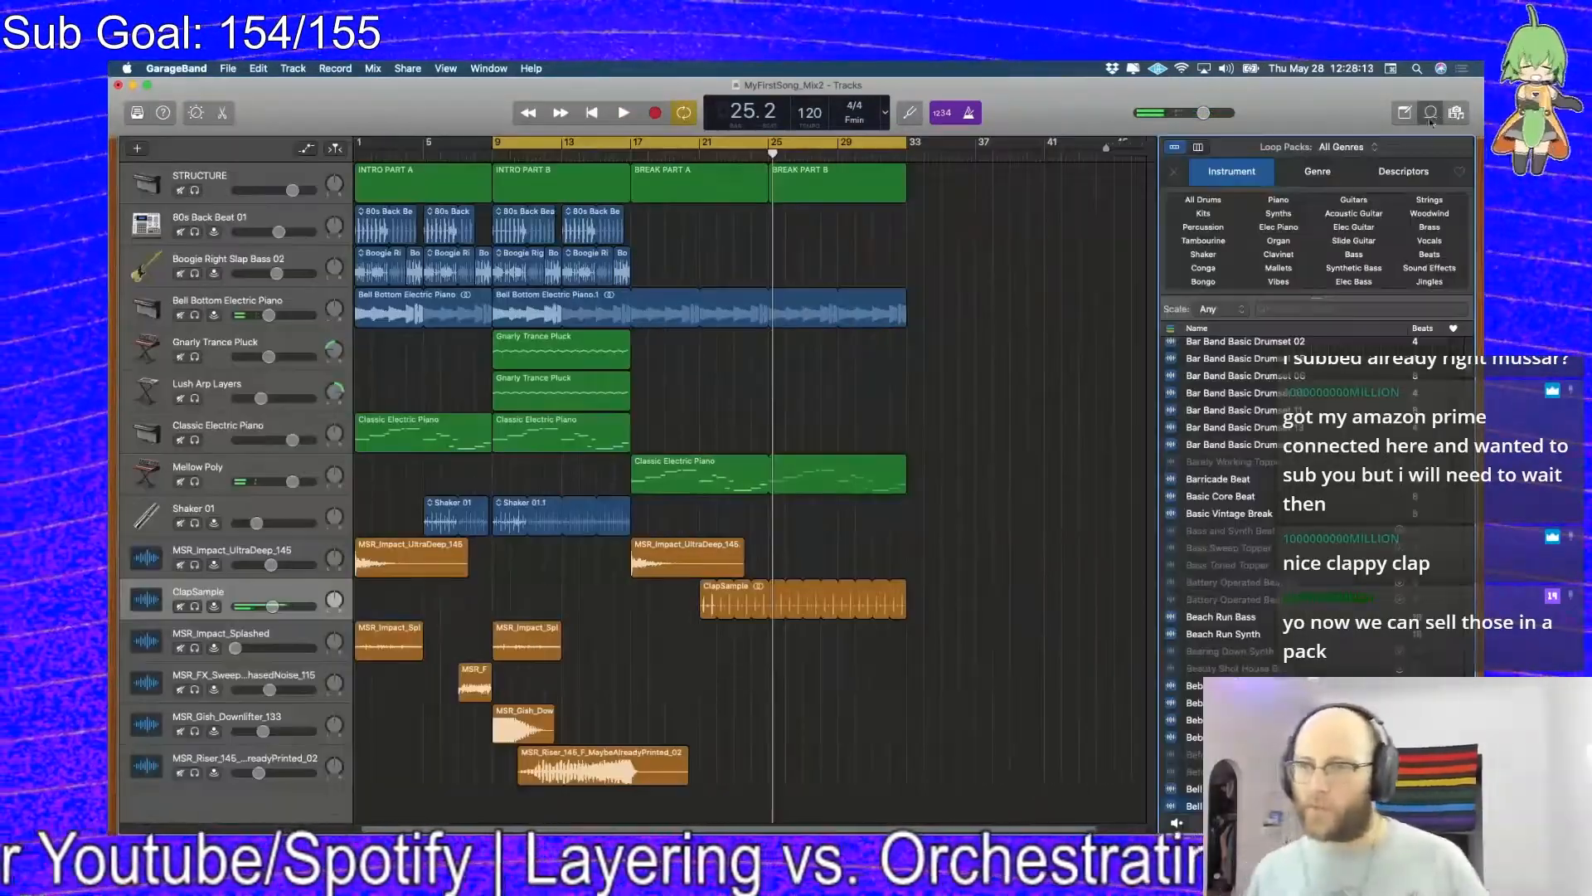
{"action": "left_click", "coordinate": [1204, 227]}
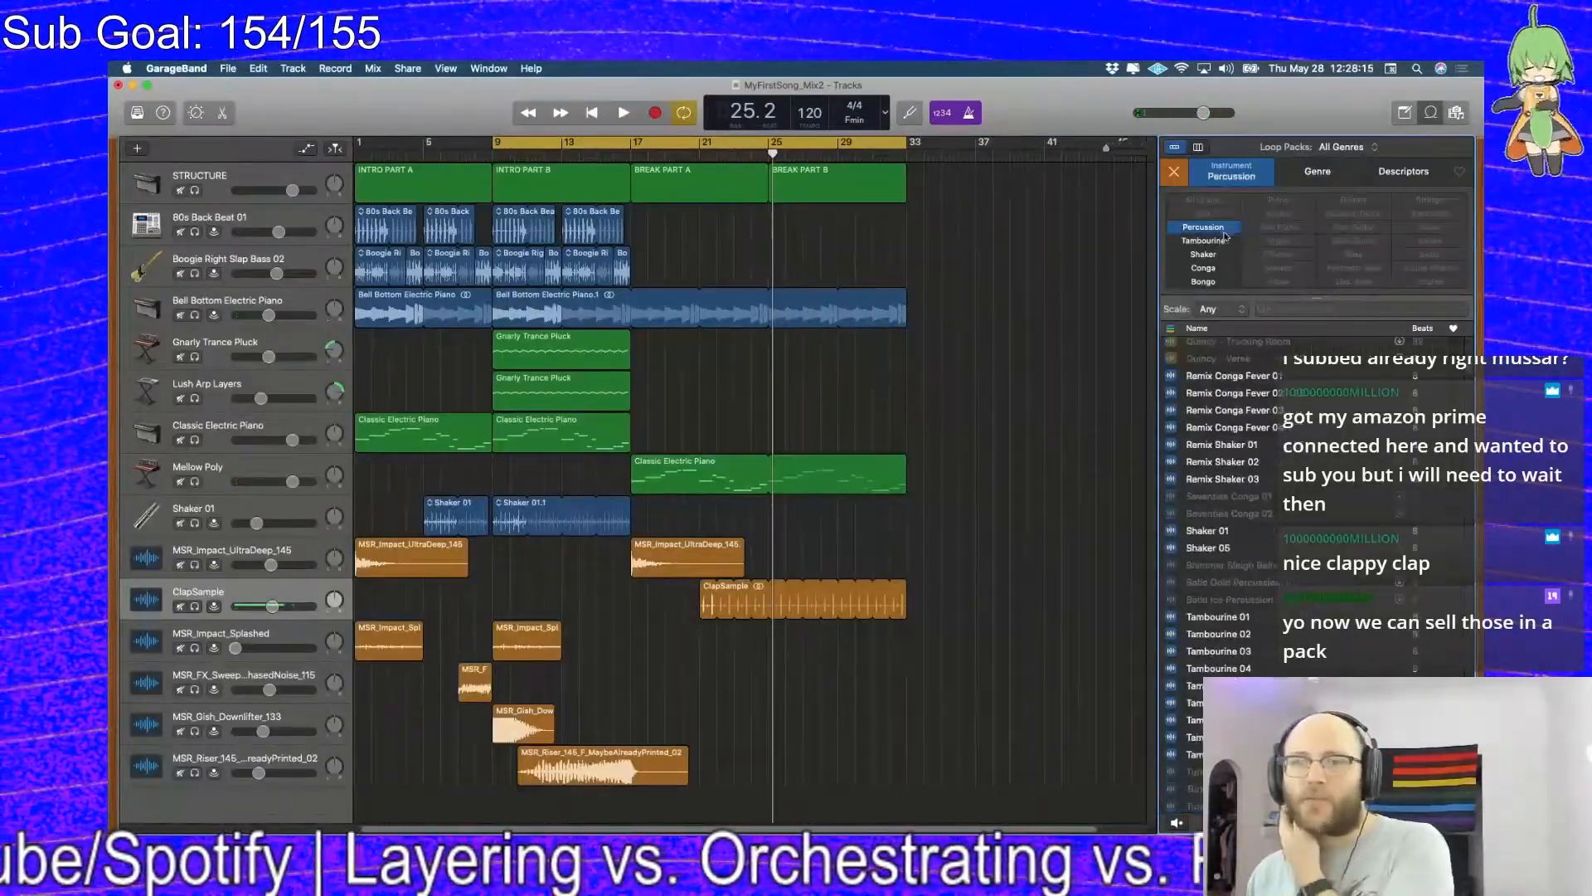
{"action": "left_click", "coordinate": [1219, 546]}
{"action": "scroll", "coordinate": [1244, 564], "scroll_direction": "down", "scroll_amount": 1}
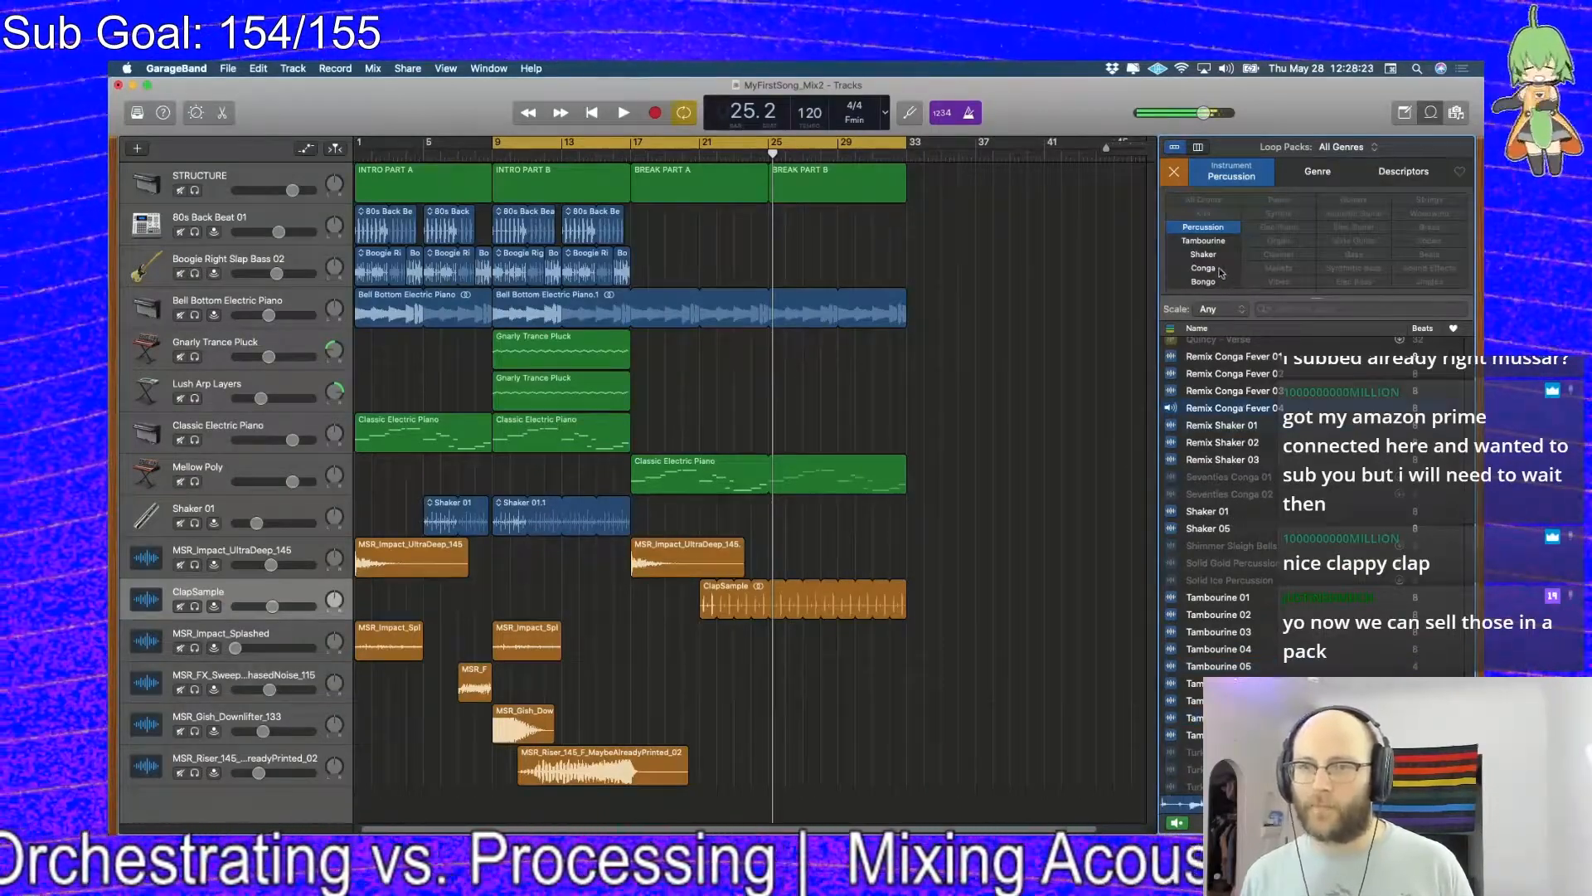
{"action": "left_click", "coordinate": [1218, 227]}
{"action": "left_click", "coordinate": [1219, 217]}
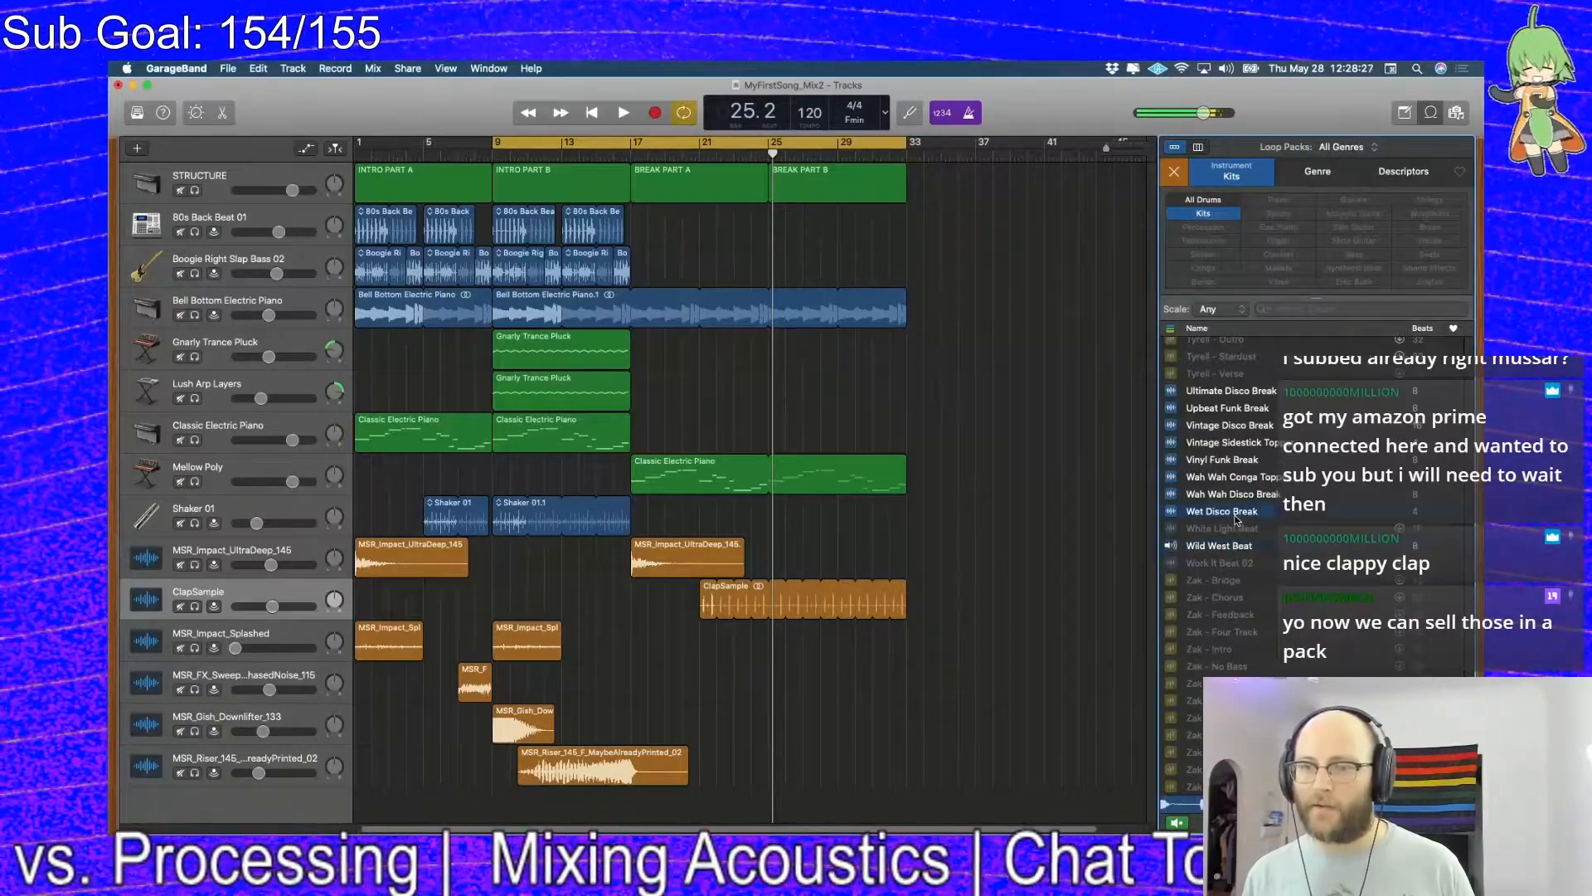
{"action": "scroll", "coordinate": [1251, 446], "scroll_direction": "up", "scroll_amount": 10}
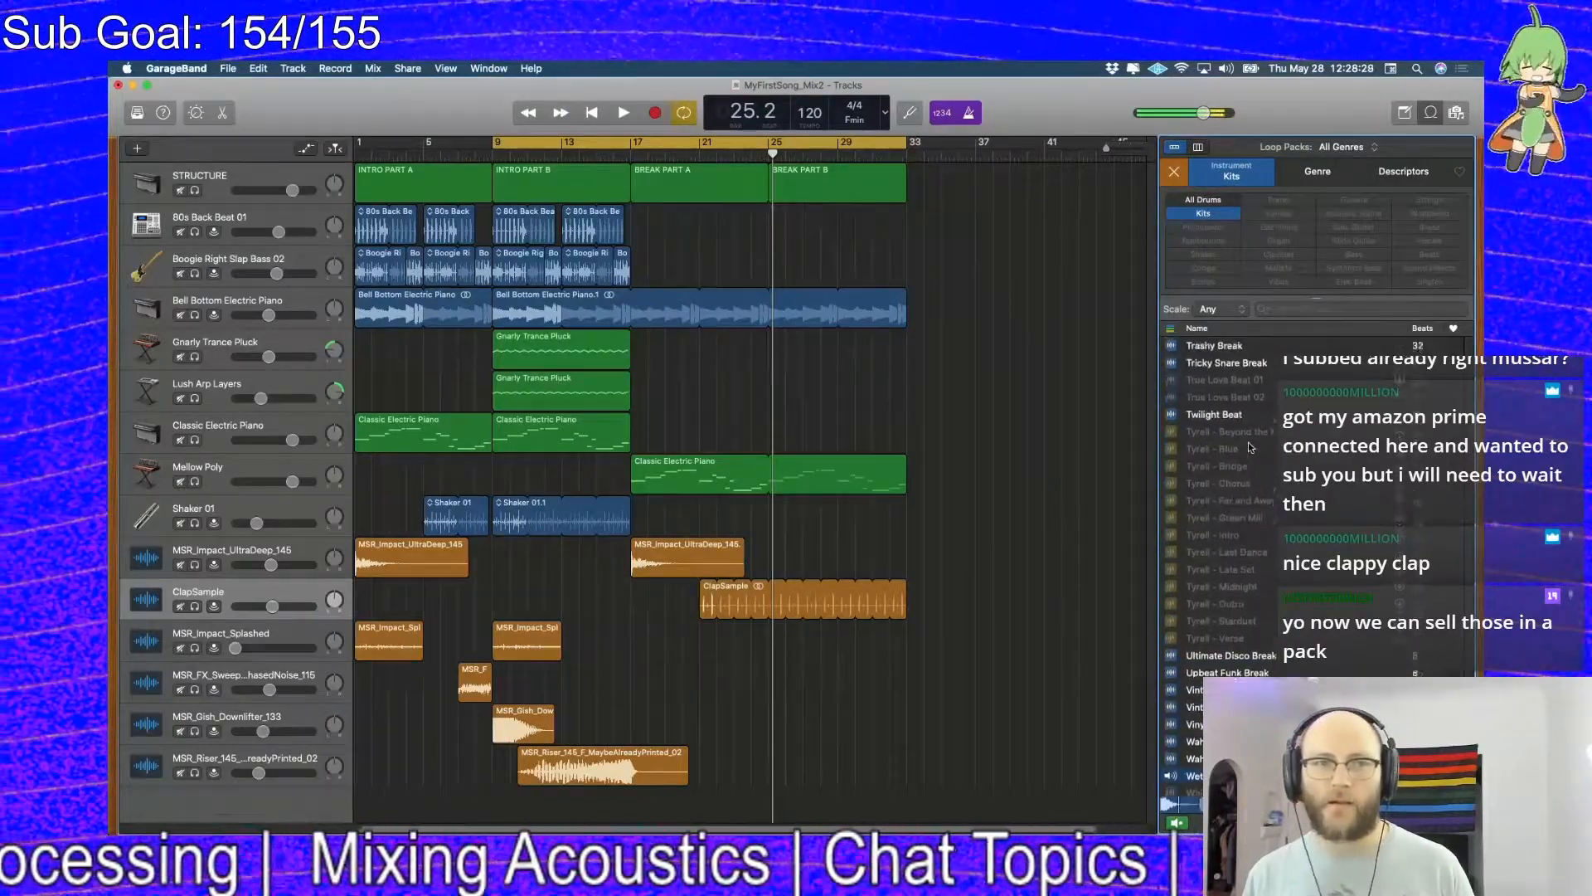
{"action": "scroll", "coordinate": [1251, 448], "scroll_direction": "up", "scroll_amount": 15}
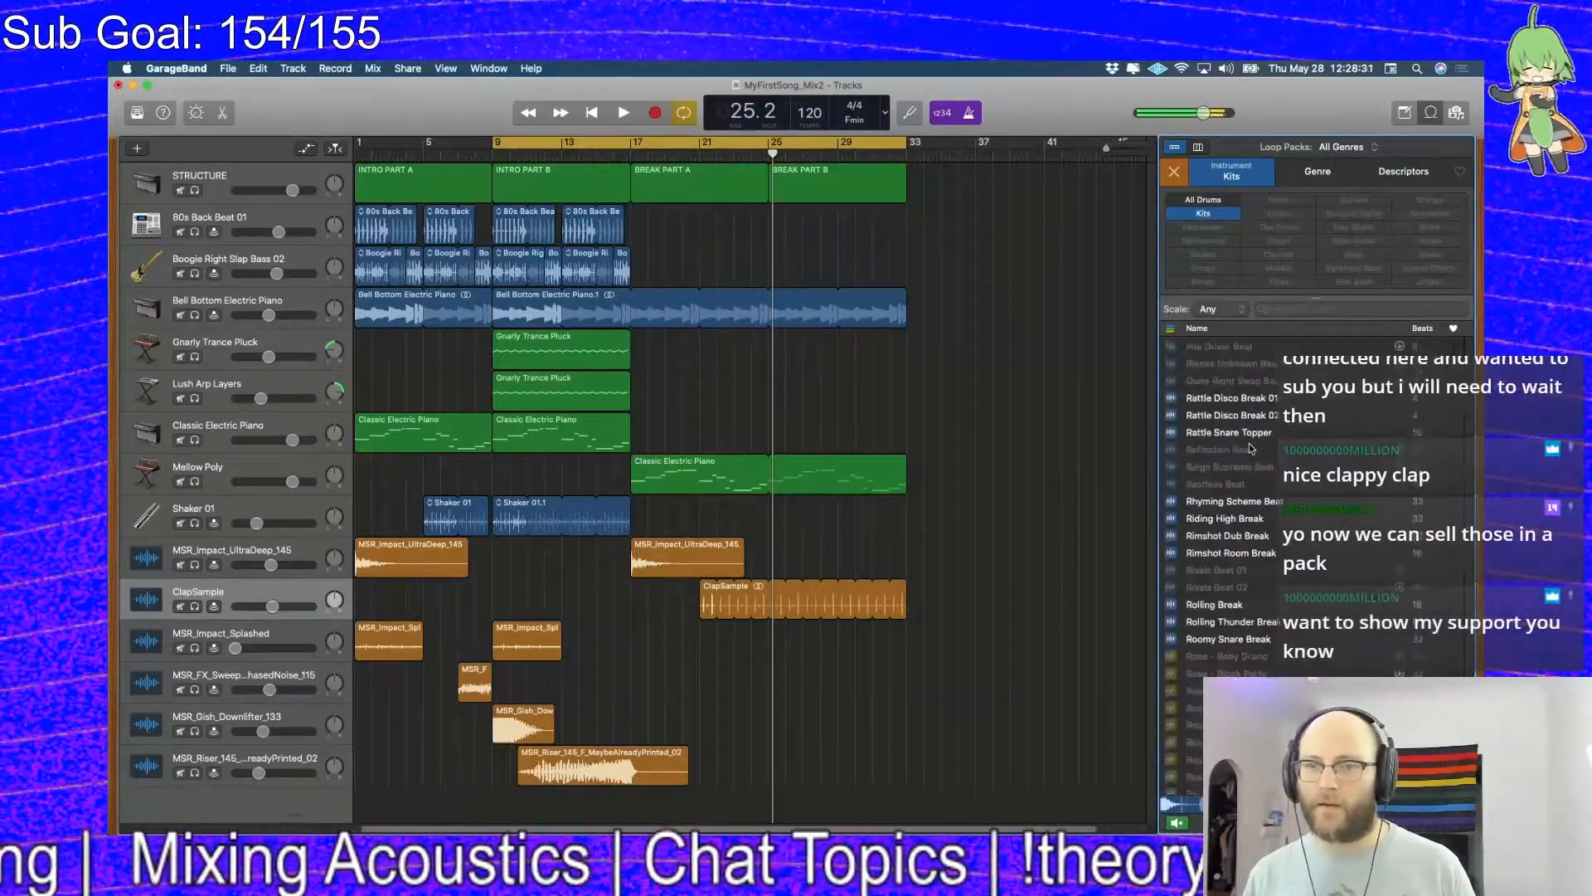
{"action": "key", "text": "space"}
{"action": "left_click", "coordinate": [1217, 213]}
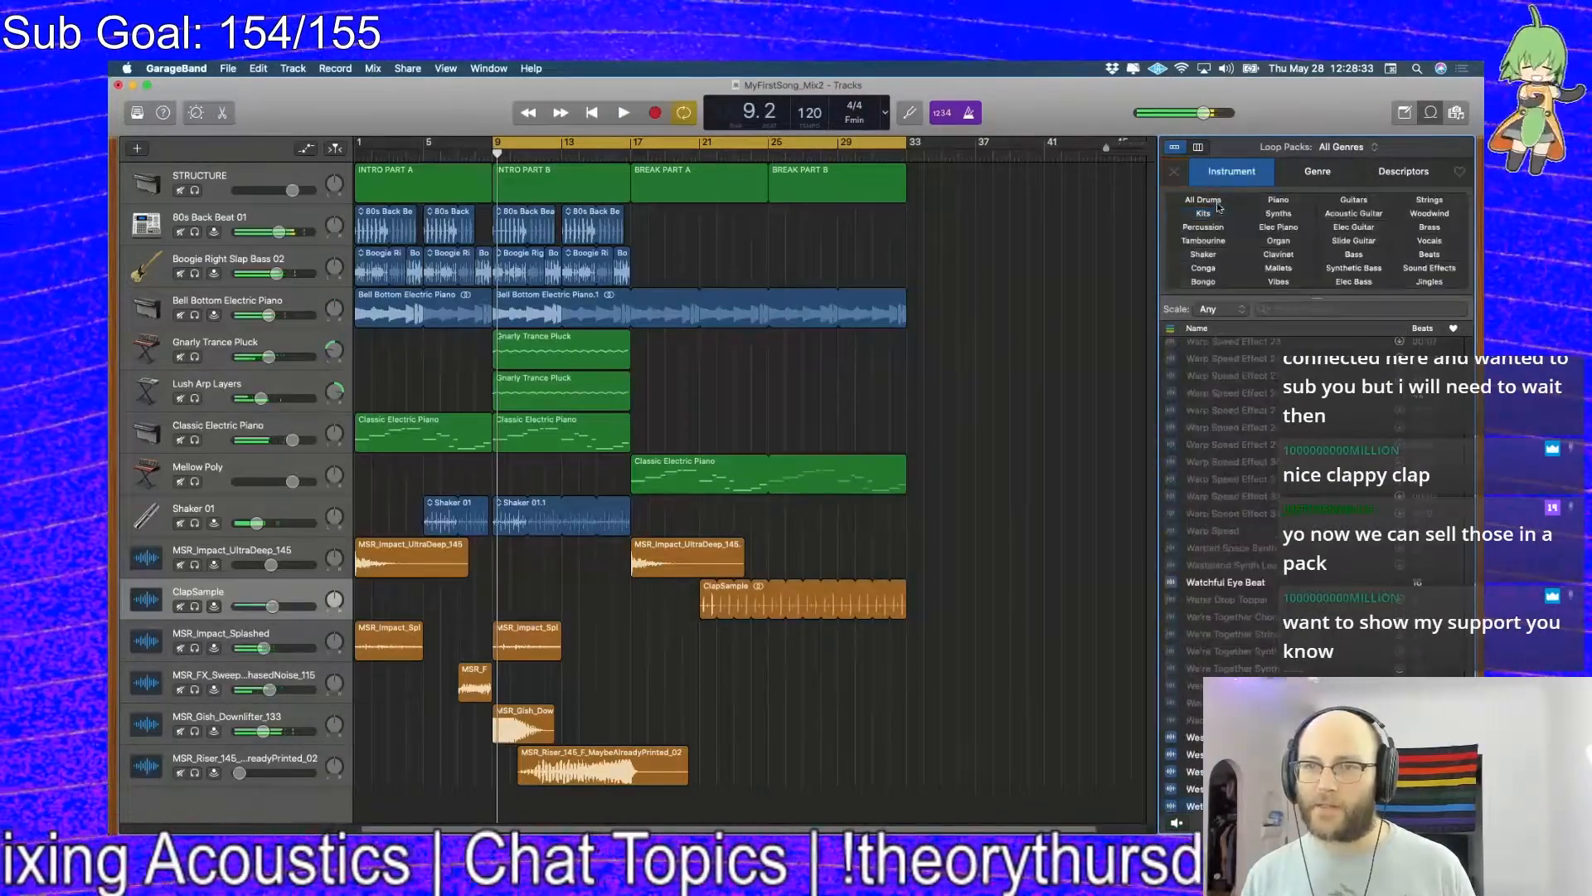
Preview the 80s Back Beat 02 loop from All Drums and place it on the 80s Back Beat 01 track for Break Part B
{"action": "left_click", "coordinate": [1203, 200]}
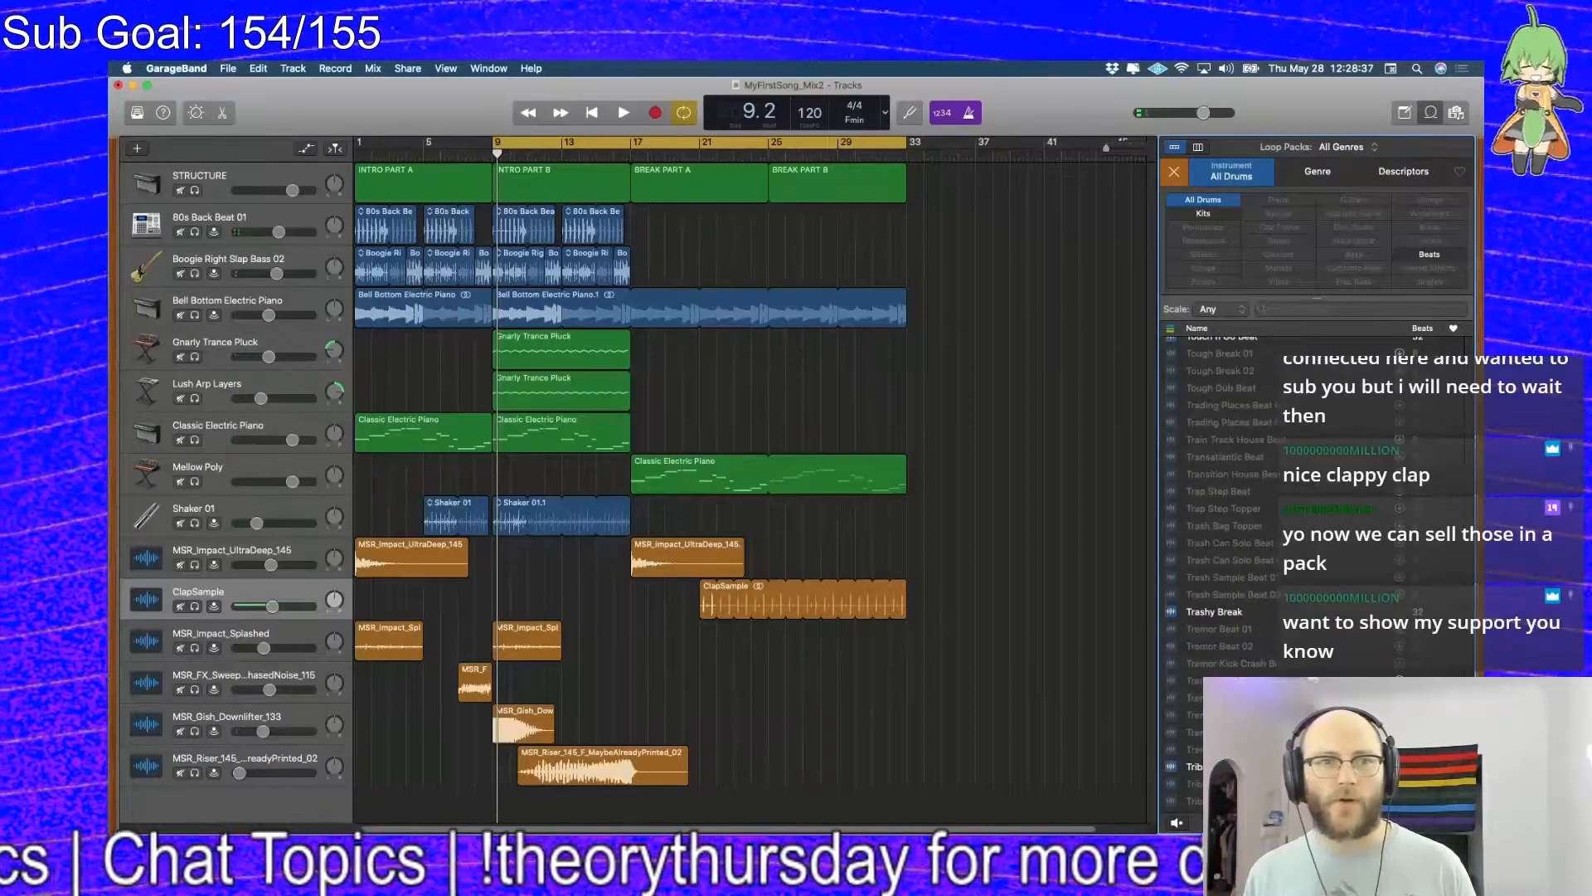
{"action": "left_click", "coordinate": [1455, 329]}
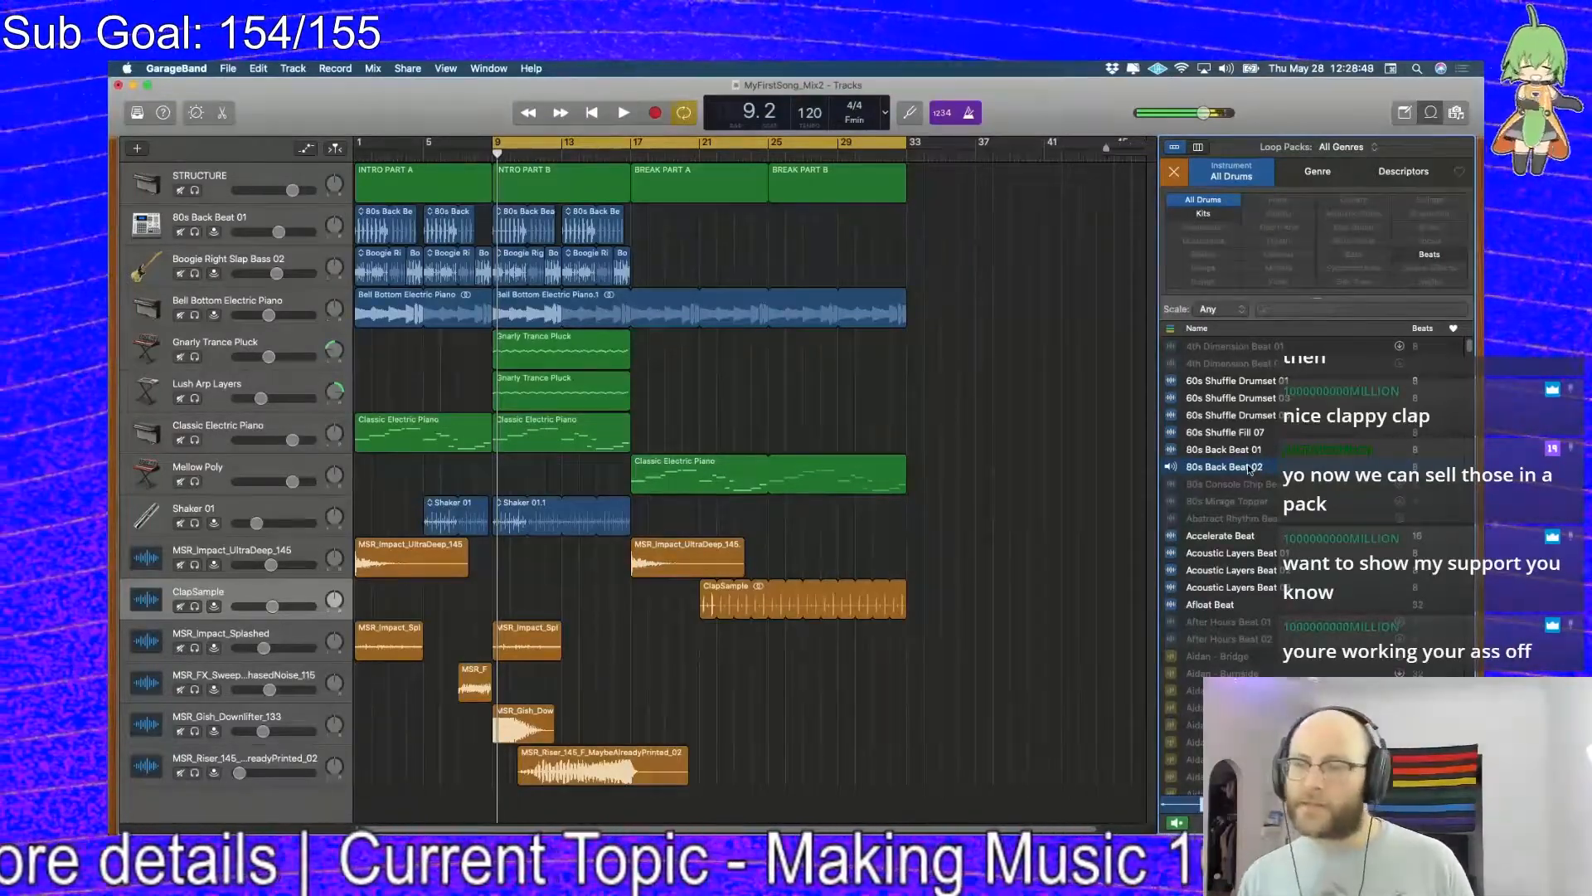
{"action": "key", "text": "space"}
{"action": "left_click_drag", "start_coordinate": [1250, 471], "coordinate": [906, 220]}
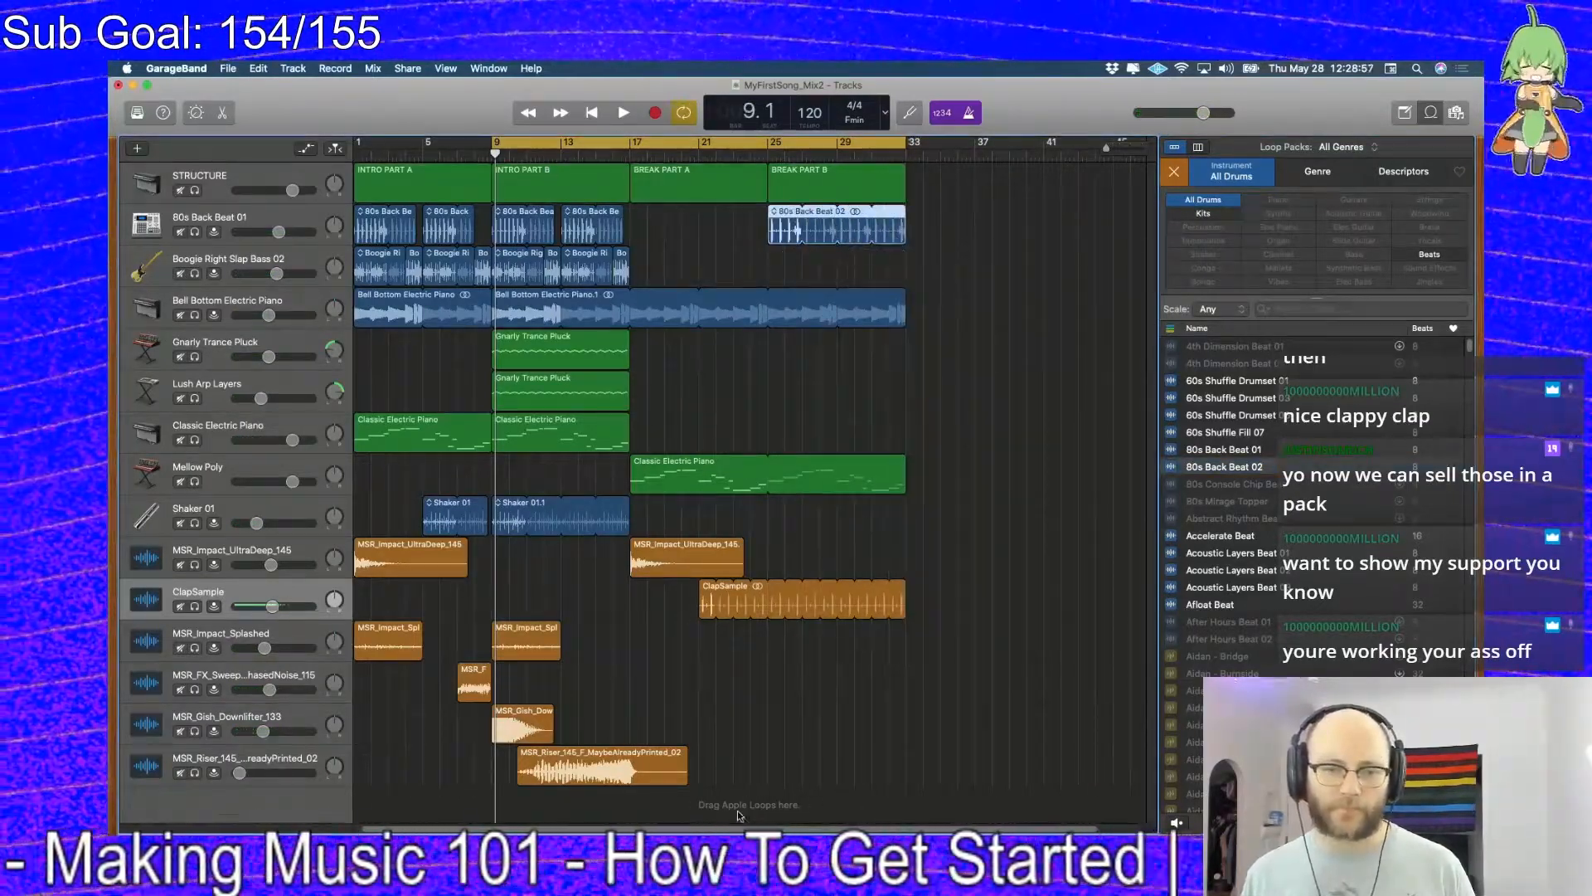
Extend the cycle area to cover bars 1 to 33 and play the arrangement from the beginning
{"action": "scroll", "coordinate": [589, 795], "scroll_direction": "left", "scroll_amount": 1}
{"action": "left_click_drag", "start_coordinate": [502, 146], "coordinate": [365, 146]}
{"action": "left_click_drag", "start_coordinate": [772, 145], "coordinate": [913, 145]}
{"action": "left_click", "coordinate": [649, 156]}
{"action": "left_click_drag", "start_coordinate": [650, 156], "coordinate": [636, 158]}
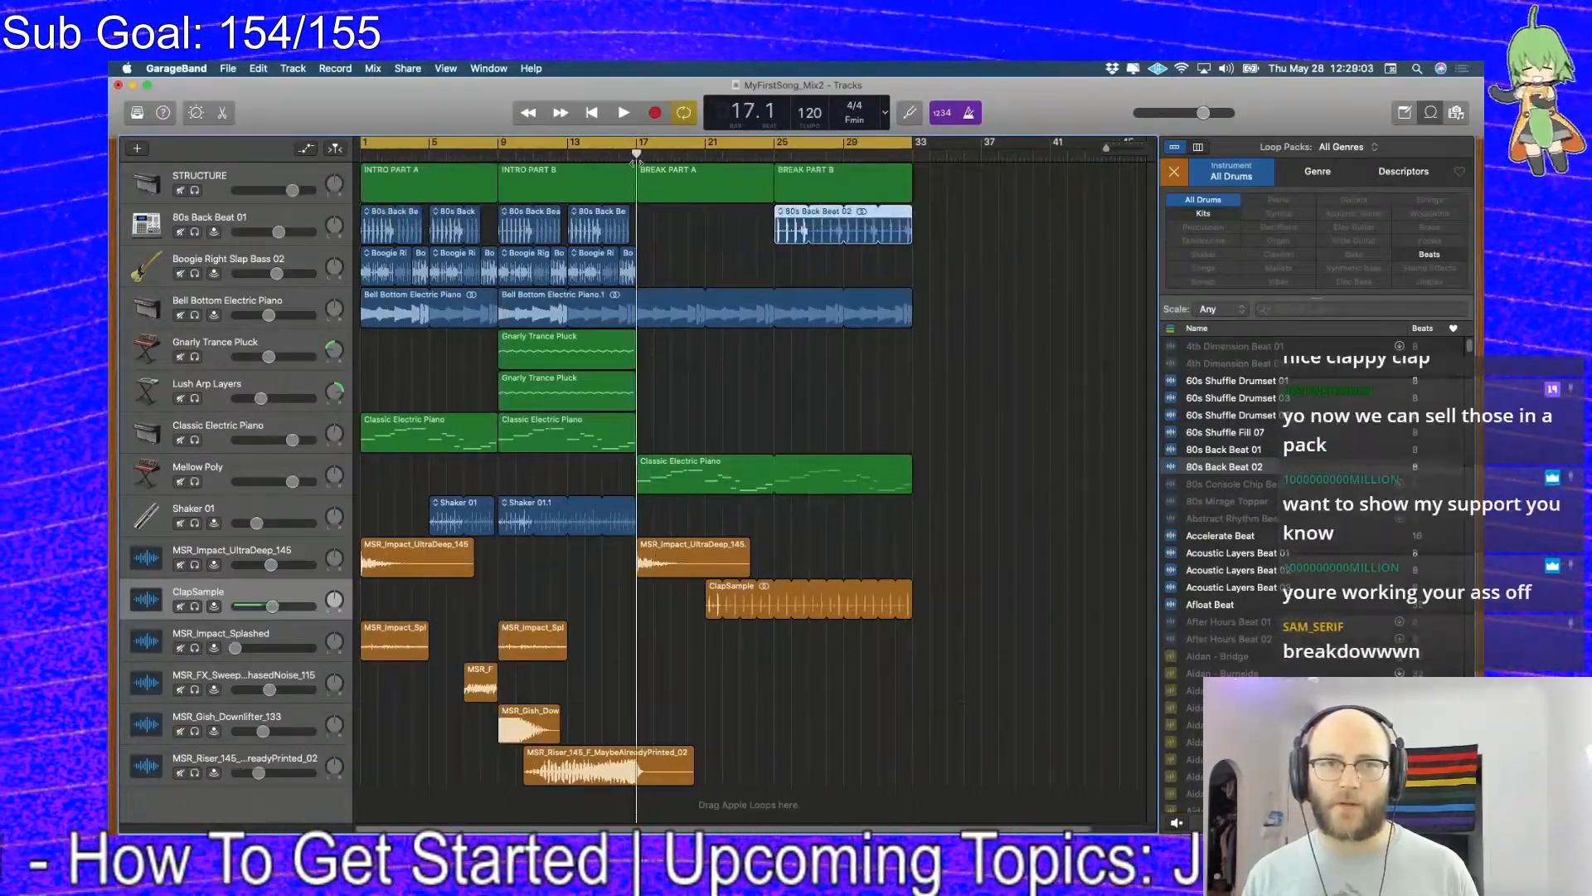
{"action": "key", "text": "Return"}
{"action": "key", "text": "space"}
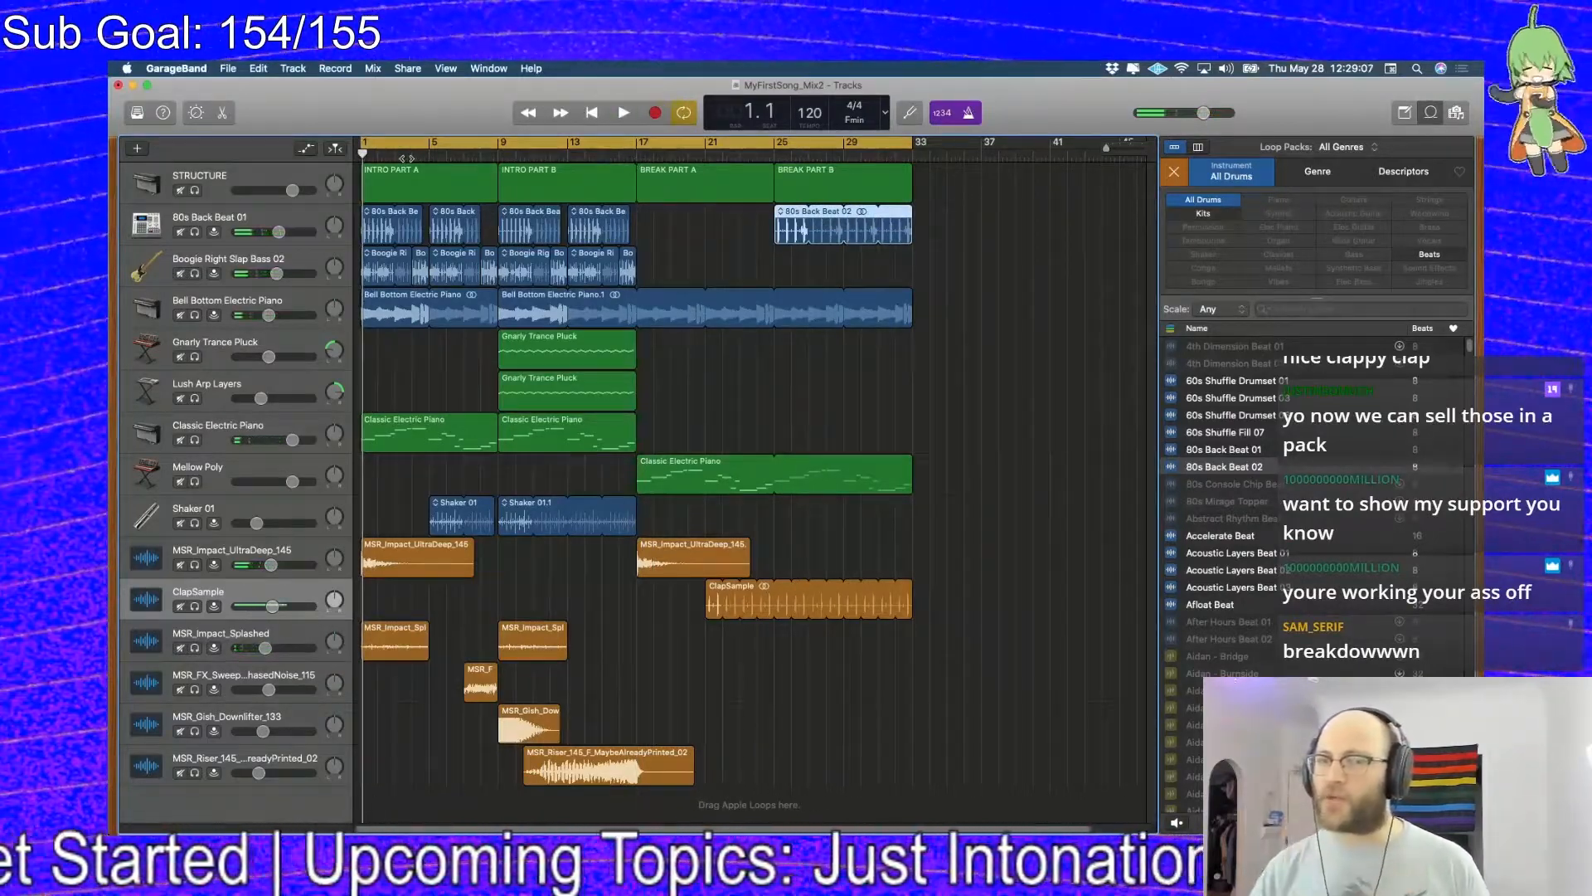
{"action": "key", "text": "space"}
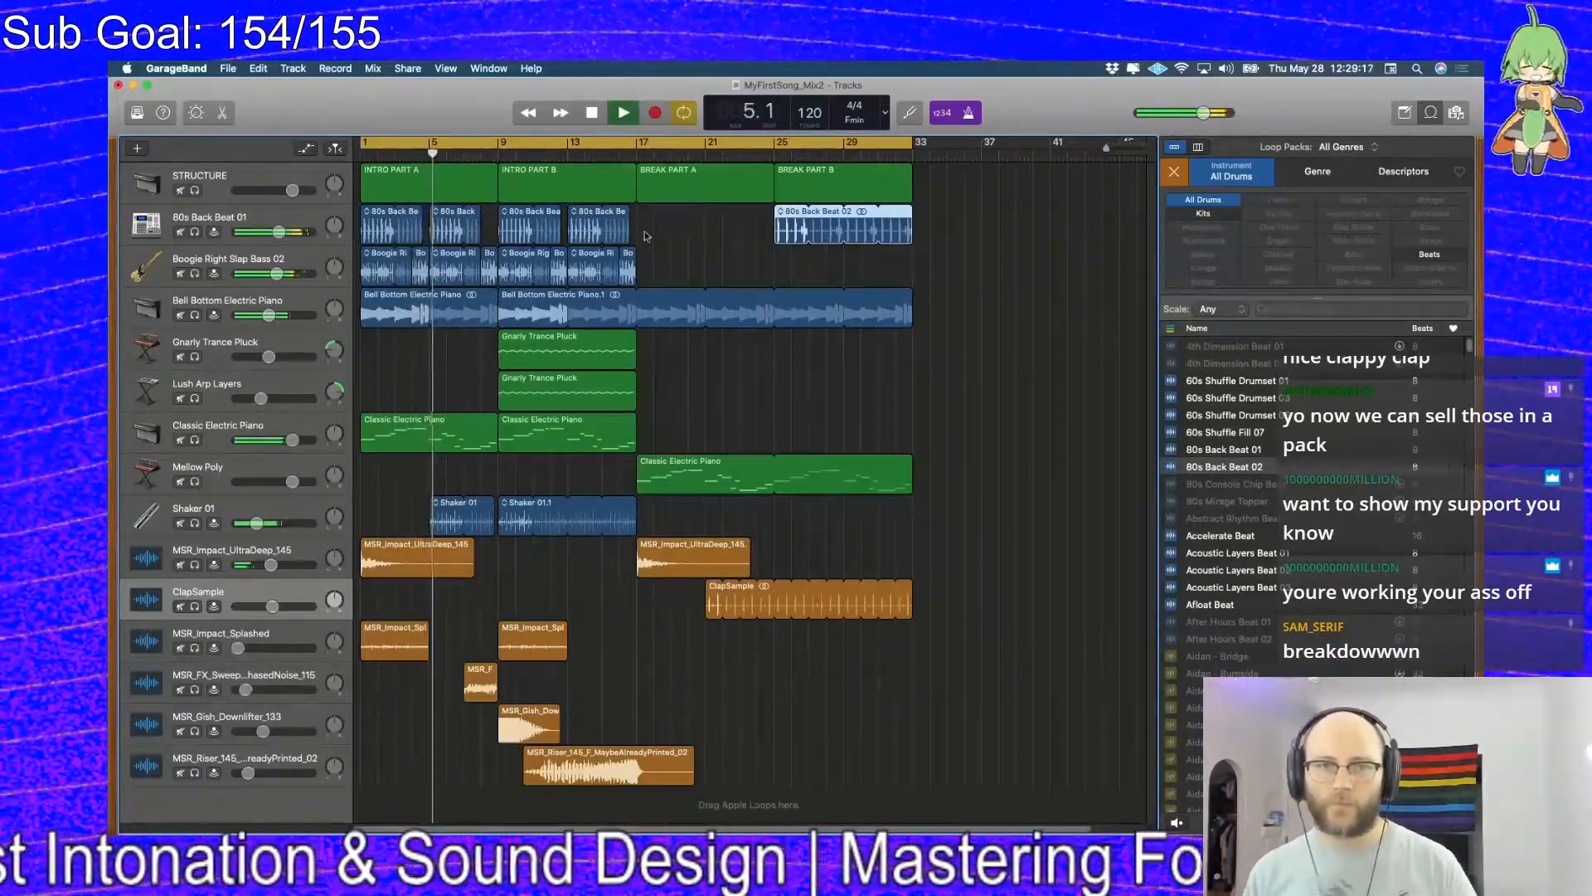
Trim the last Boogie Right bass and 80s Back Beat regions to bar 16, and try the same on Shaker 01 before restoring bar 17
{"action": "left_click", "coordinate": [638, 267]}
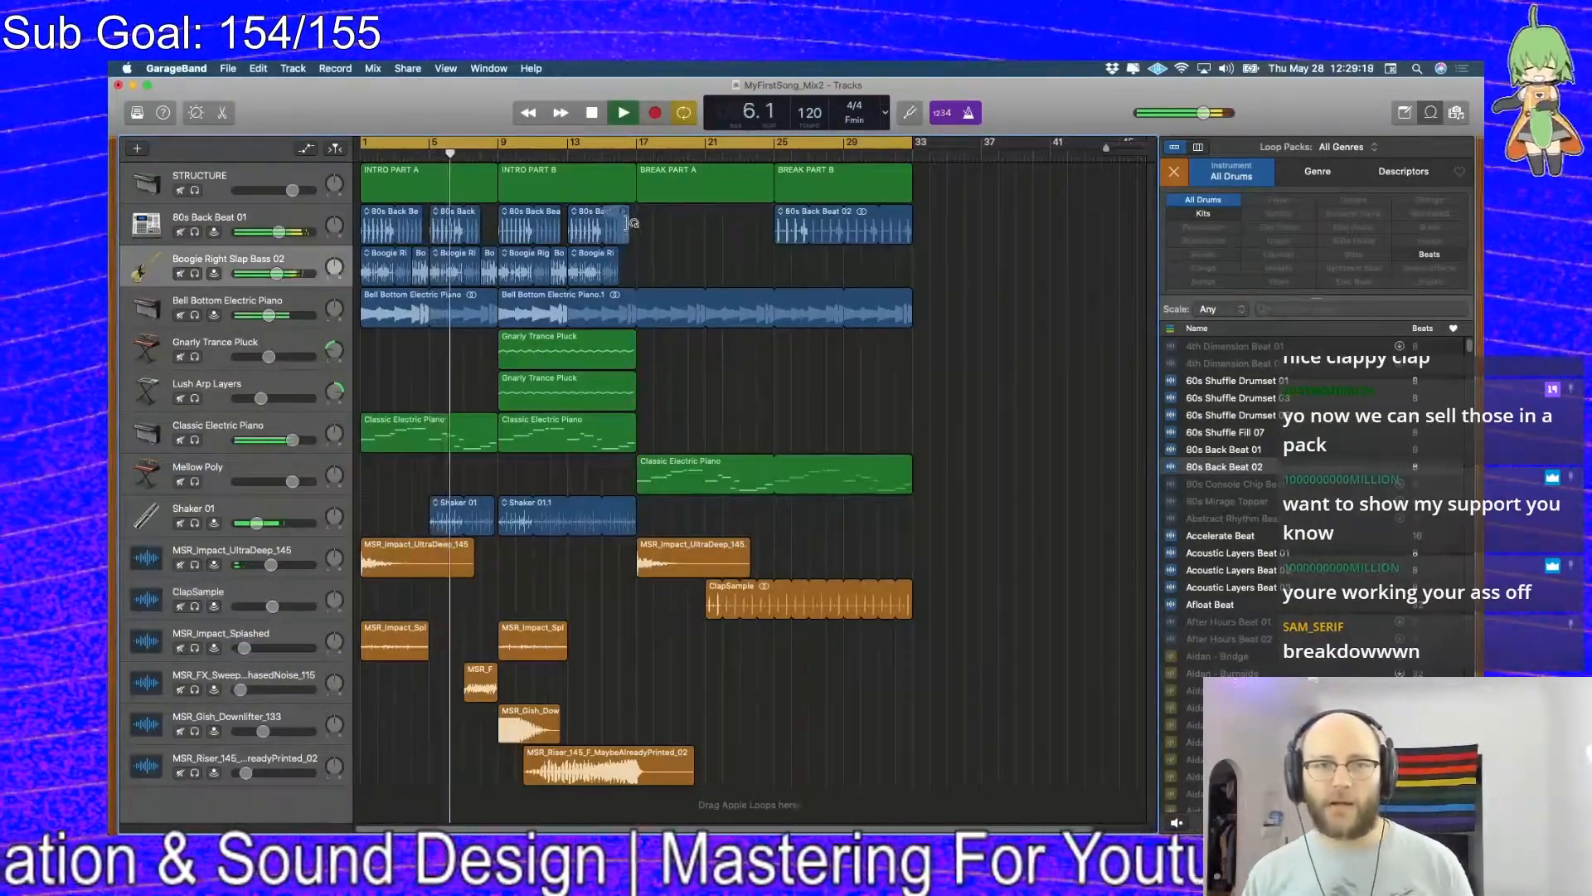
{"action": "left_click_drag", "start_coordinate": [631, 214], "coordinate": [619, 214]}
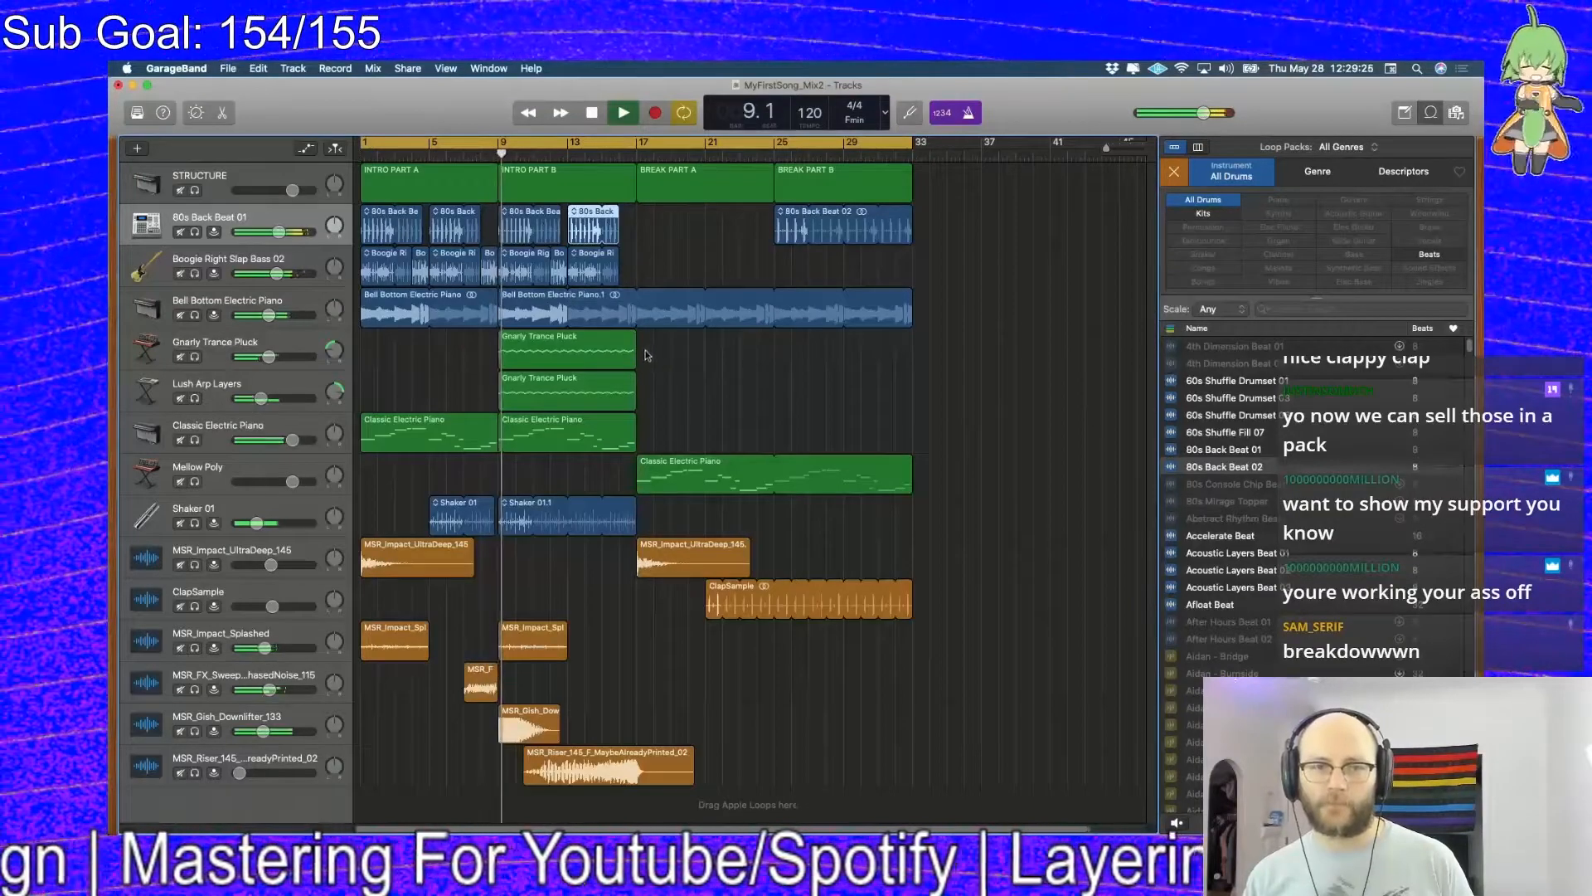
{"action": "left_click_drag", "start_coordinate": [636, 507], "coordinate": [617, 507]}
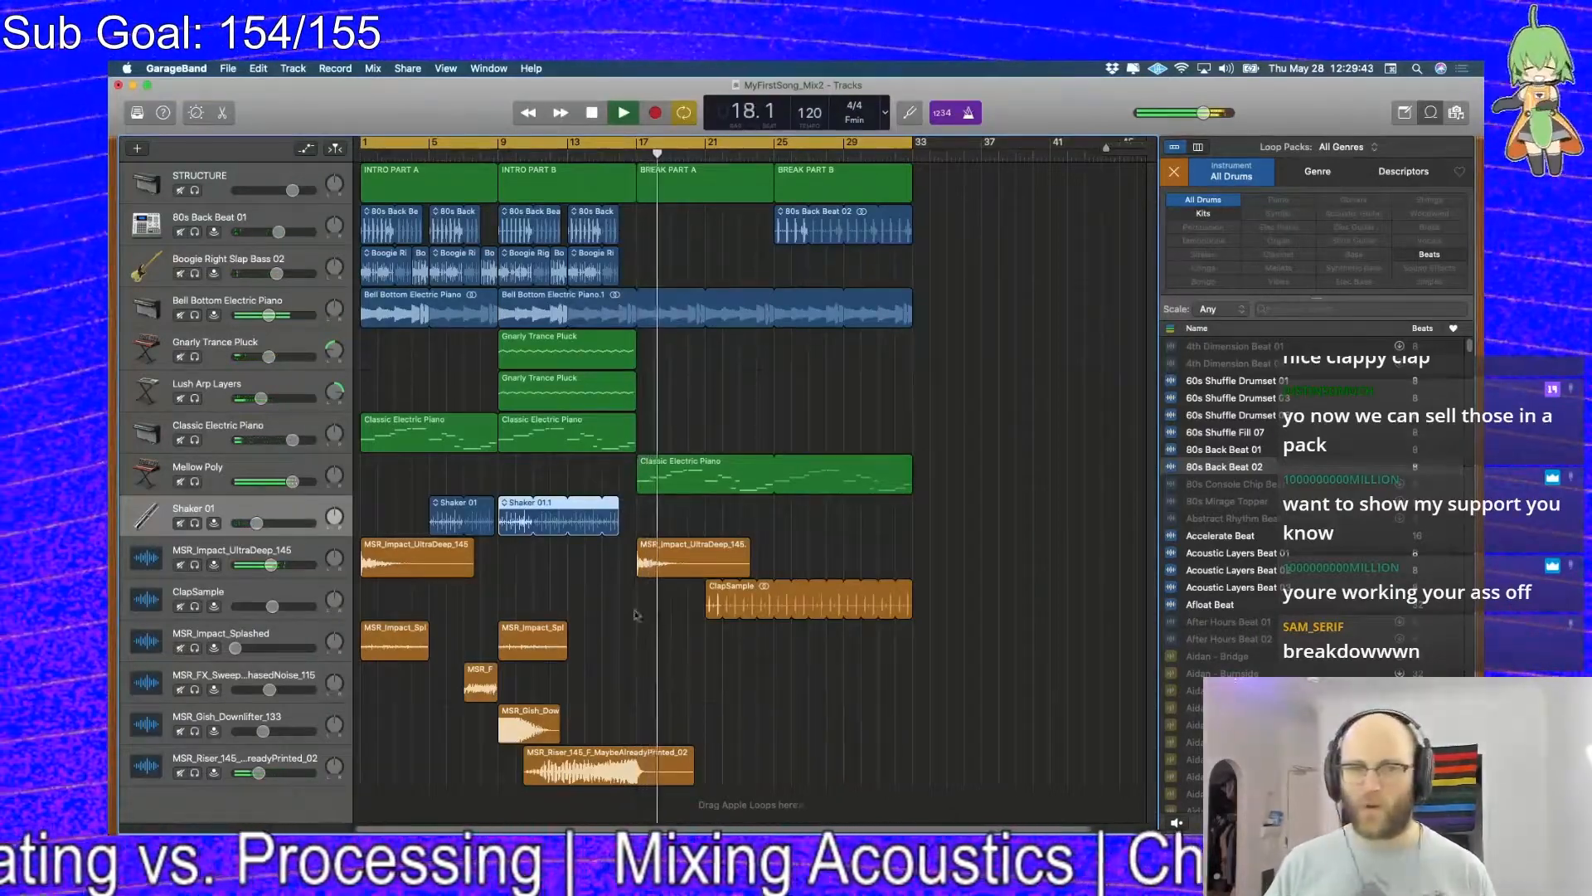
{"action": "left_click_drag", "start_coordinate": [617, 520], "coordinate": [634, 523]}
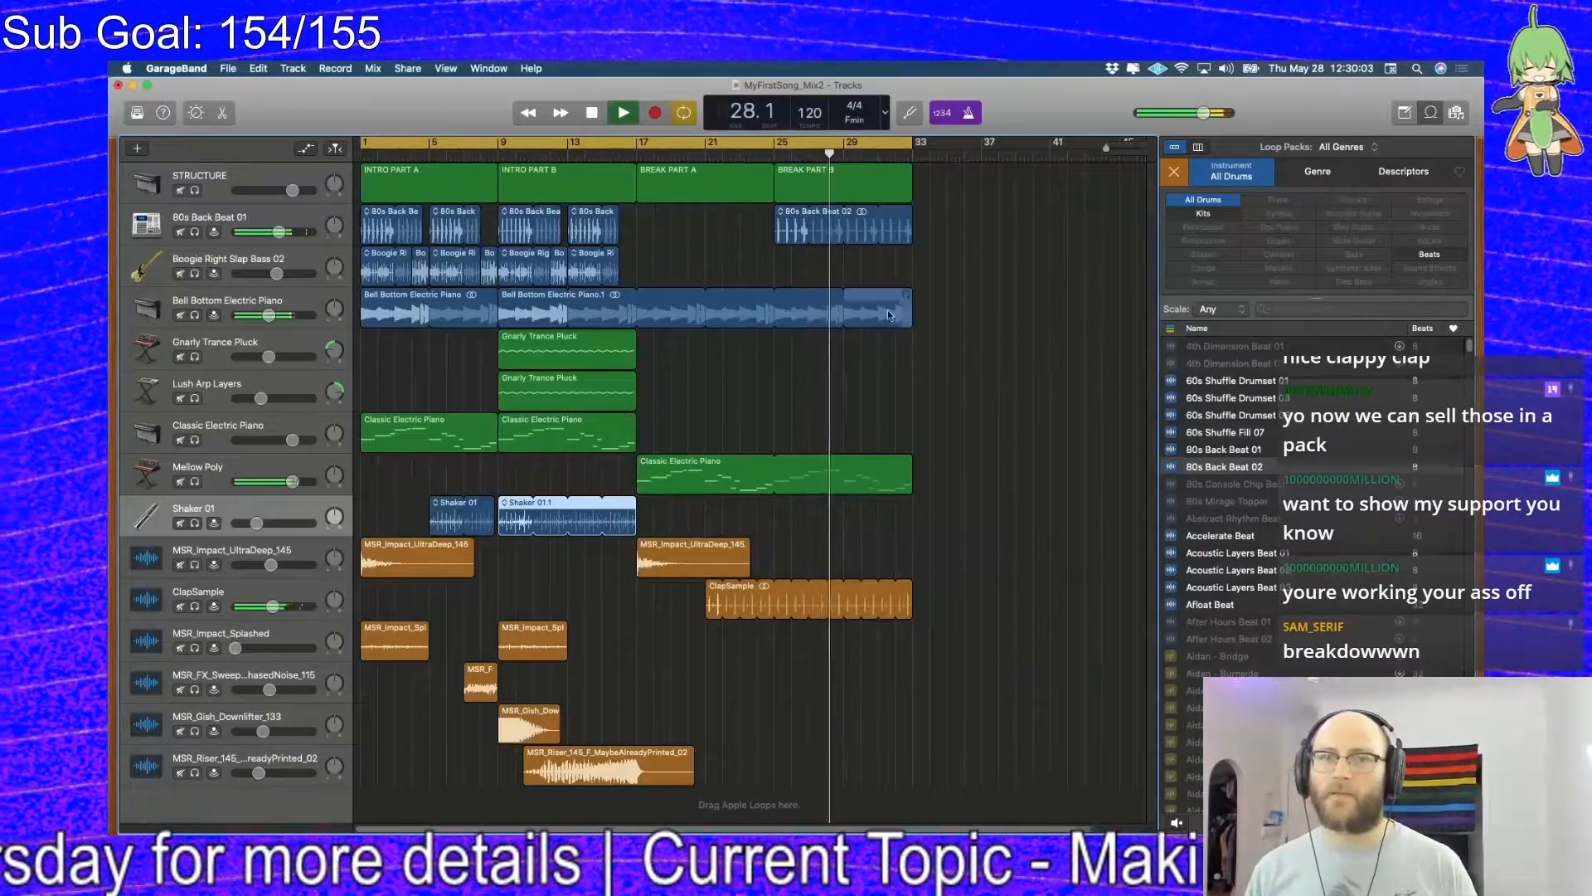
Stop playback and try to reuse the MSR_Gish_Downlifter region near the end of Break Part B
{"action": "key", "text": "space"}
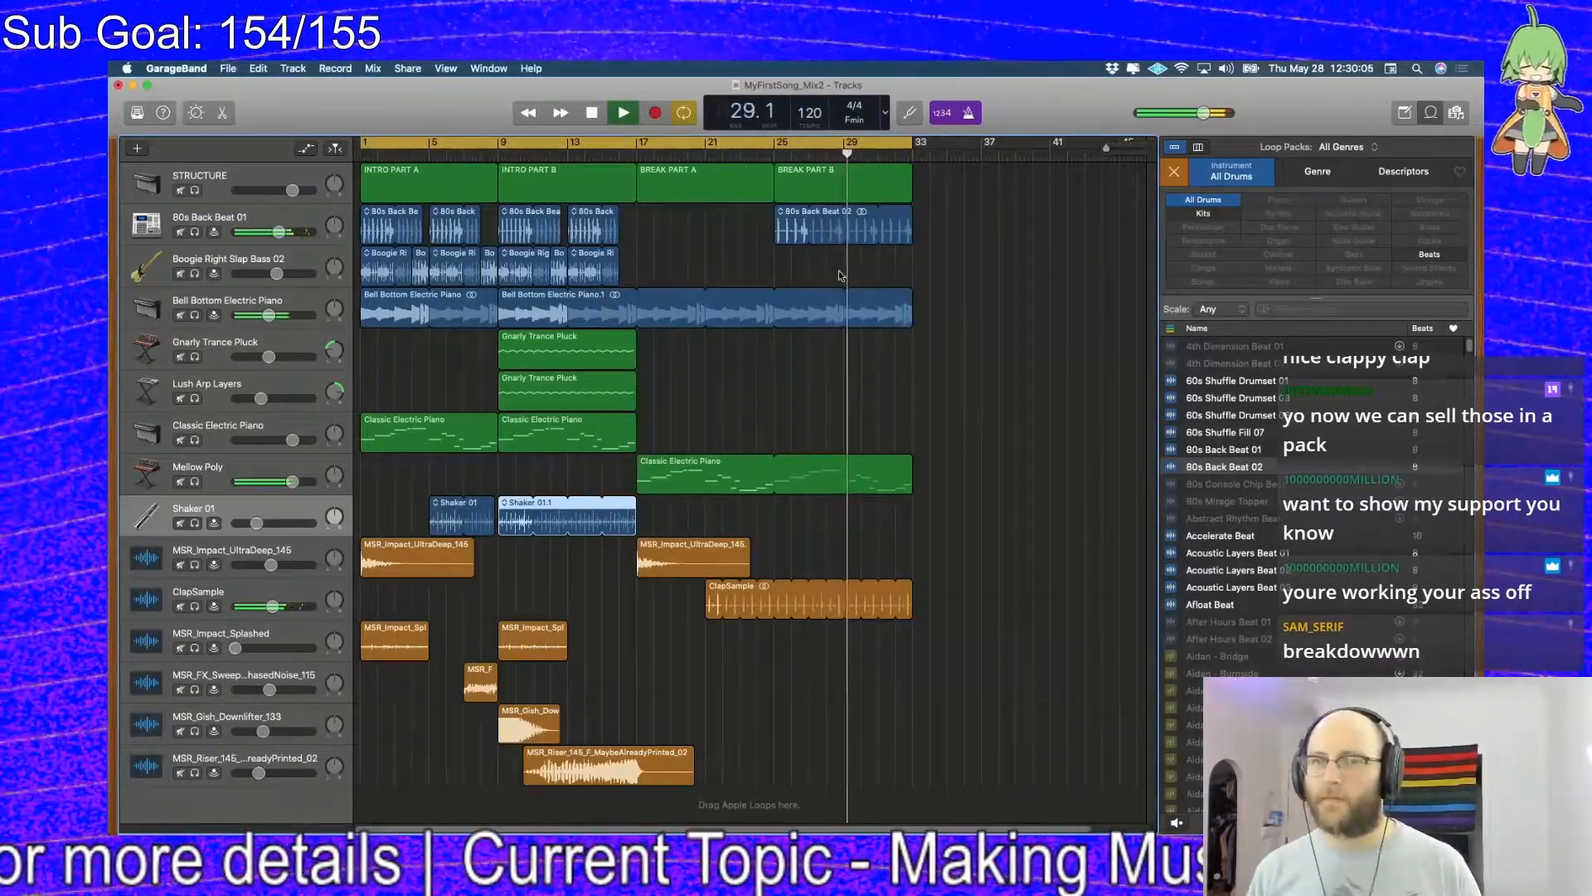
{"action": "left_click", "coordinate": [874, 273]}
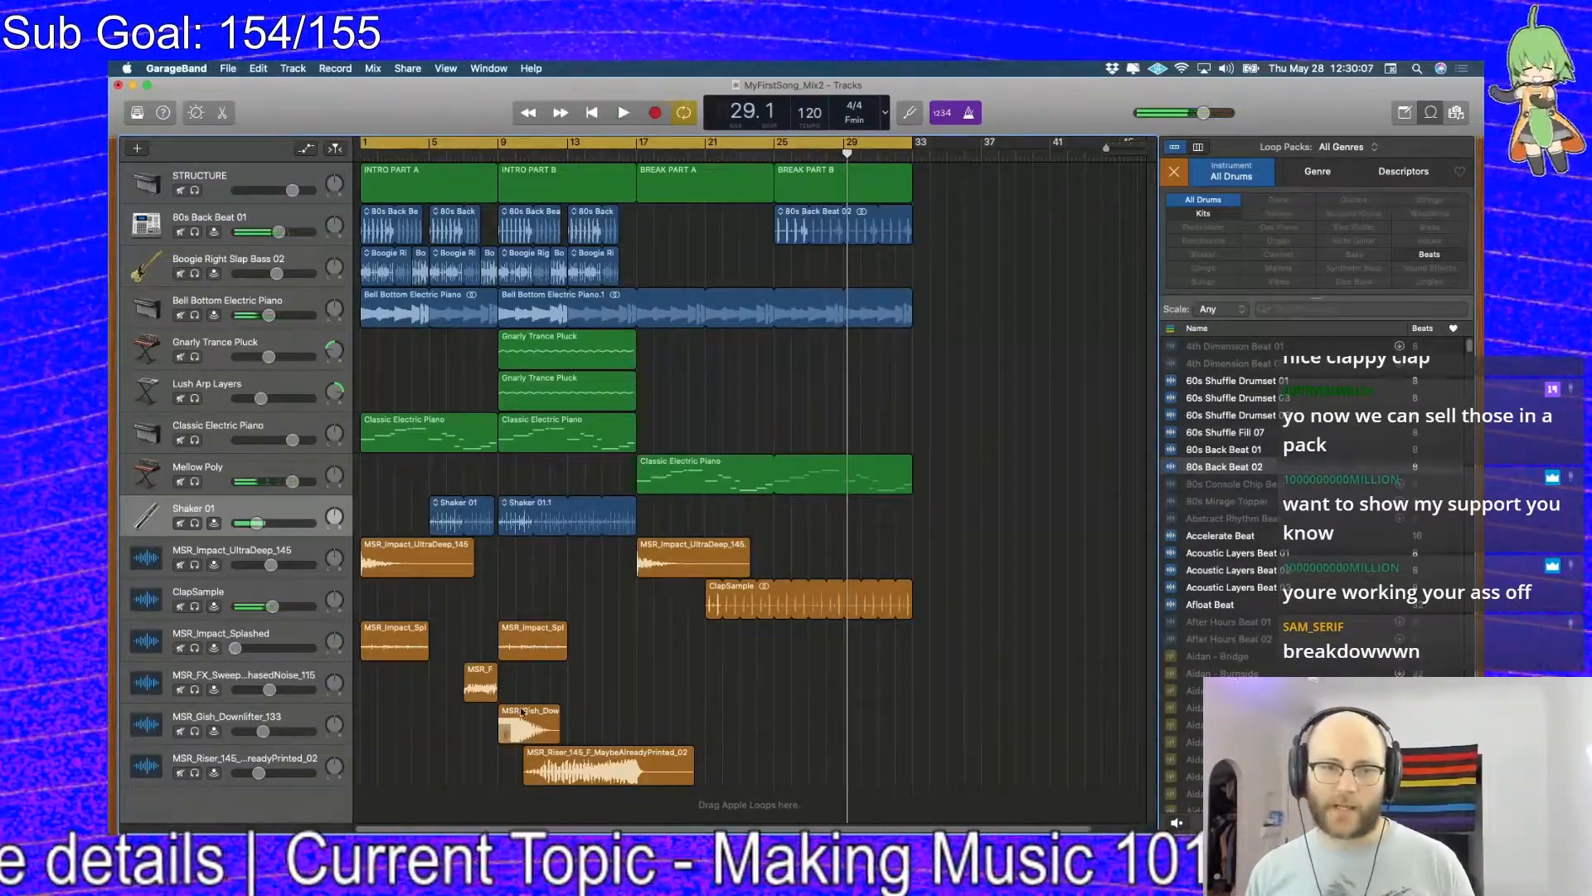
{"action": "left_click_drag", "start_coordinate": [525, 715], "coordinate": [871, 715]}
{"action": "right_click", "coordinate": [867, 719]}
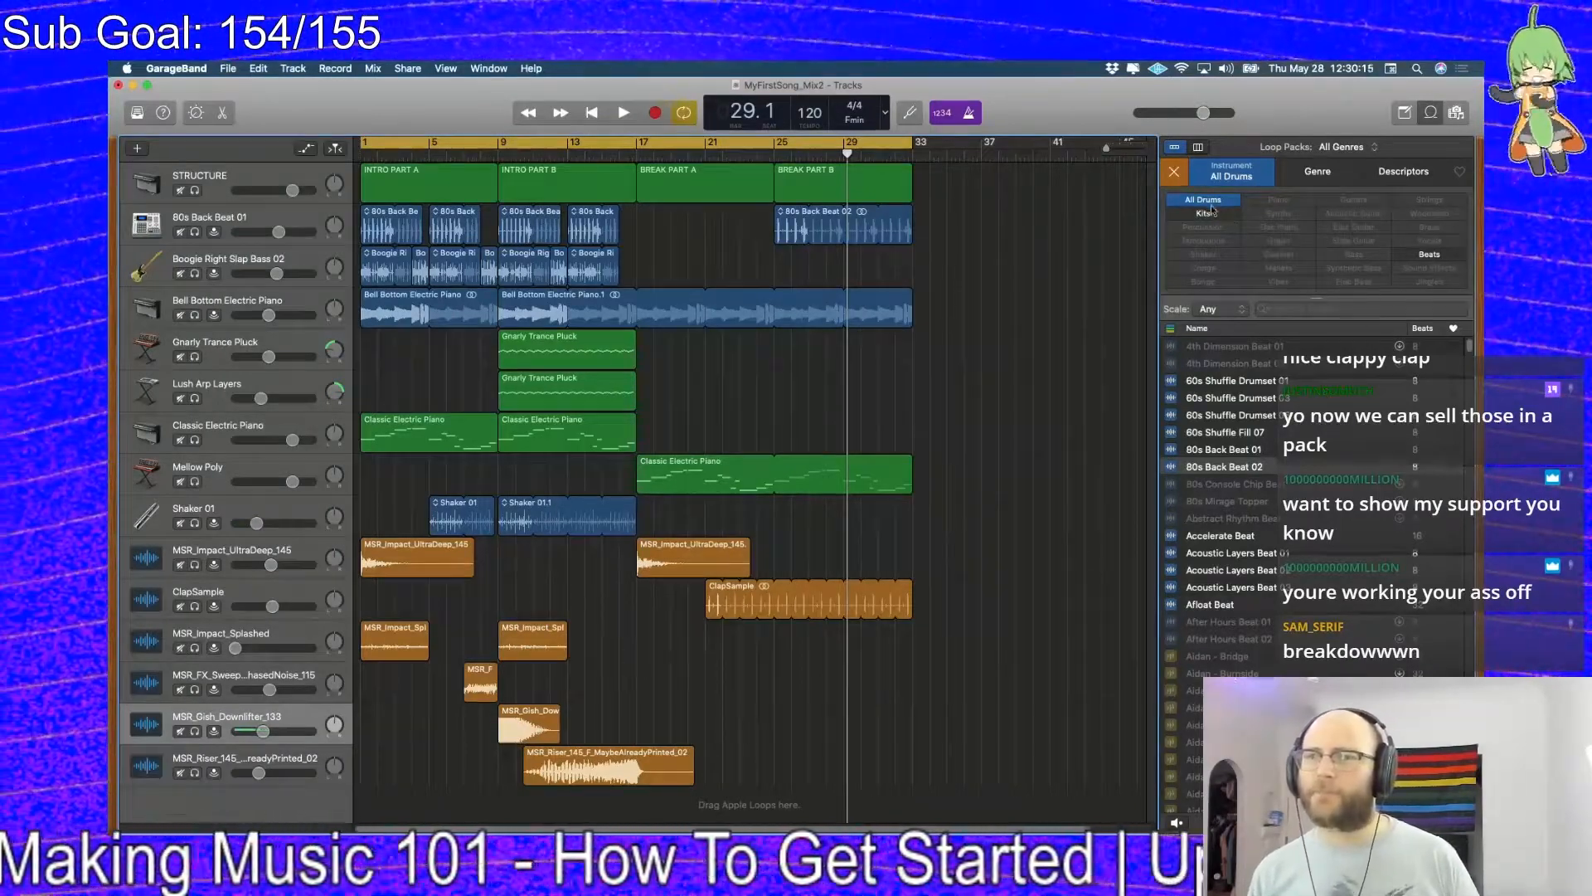
Place the Boogie Right Synth FX loop from Sound Effects at about bar 32 on the MSR_FX_Sweep track and browse further effects
{"action": "left_click", "coordinate": [1429, 267]}
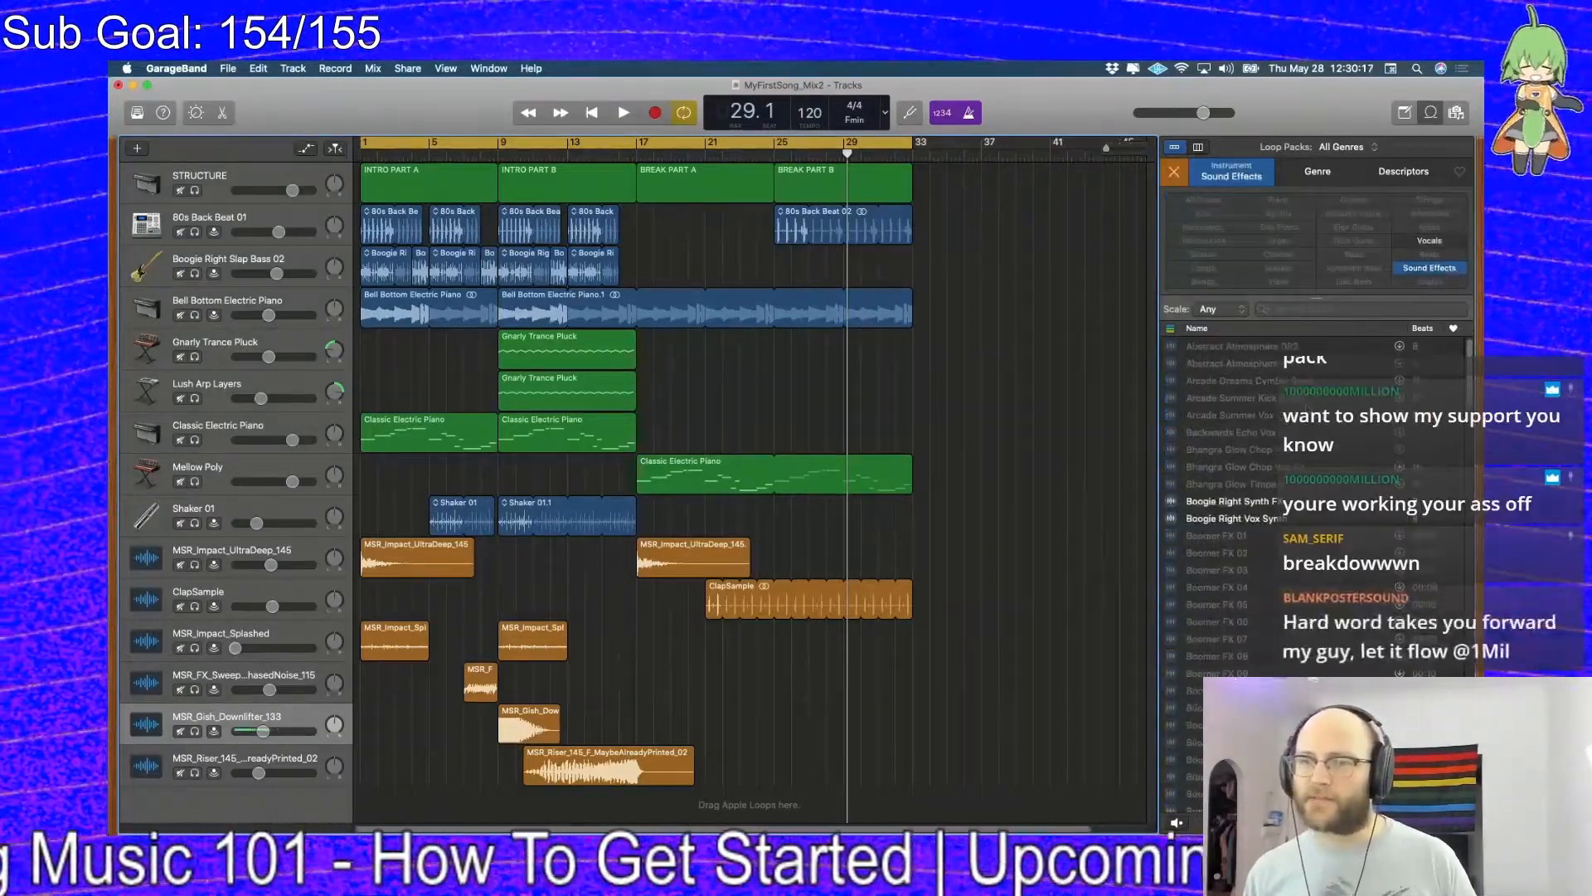
{"action": "mouse_move", "coordinate": [1255, 506]}
{"action": "left_mouse_down"}
{"action": "mouse_move", "coordinate": [1082, 634]}
{"action": "mouse_move", "coordinate": [879, 706]}
{"action": "mouse_move", "coordinate": [896, 718]}
{"action": "left_mouse_up"}
{"action": "left_click_drag", "start_coordinate": [908, 705], "coordinate": [912, 705]}
{"action": "key", "text": "Return"}
{"action": "key", "text": "space"}
{"action": "key", "text": "space"}
{"action": "scroll", "coordinate": [1231, 658], "scroll_direction": "down", "scroll_amount": 15}
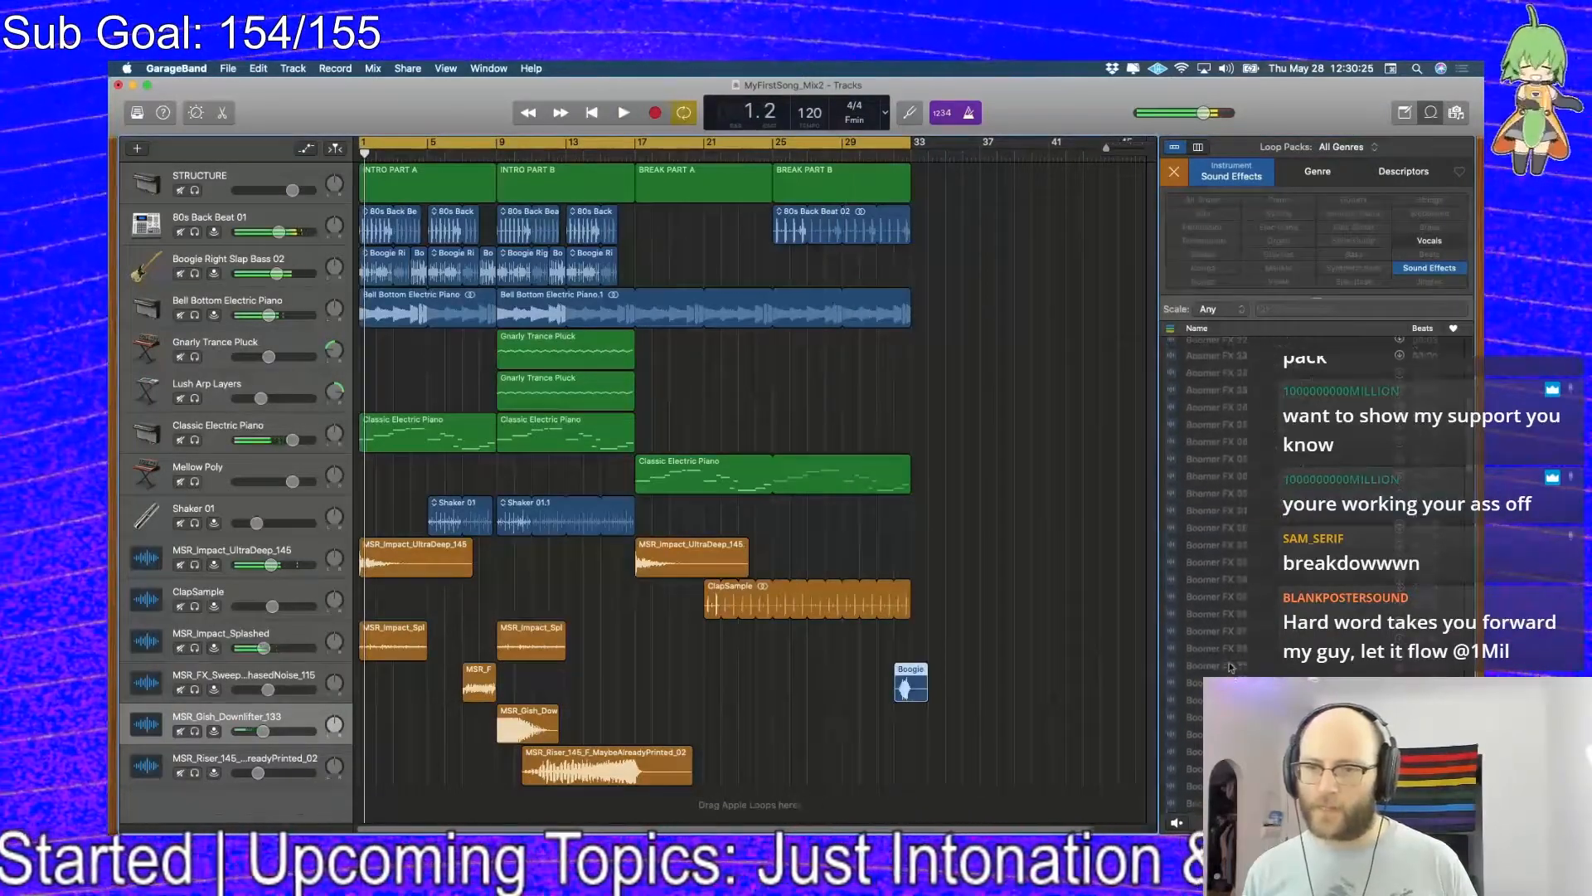
Audition further sound effect loops and place the Remix Reverse Vocal FX loop after bar 33 on the MSR_FX_Sweep track
{"action": "scroll", "coordinate": [1251, 664], "scroll_direction": "down", "scroll_amount": 5}
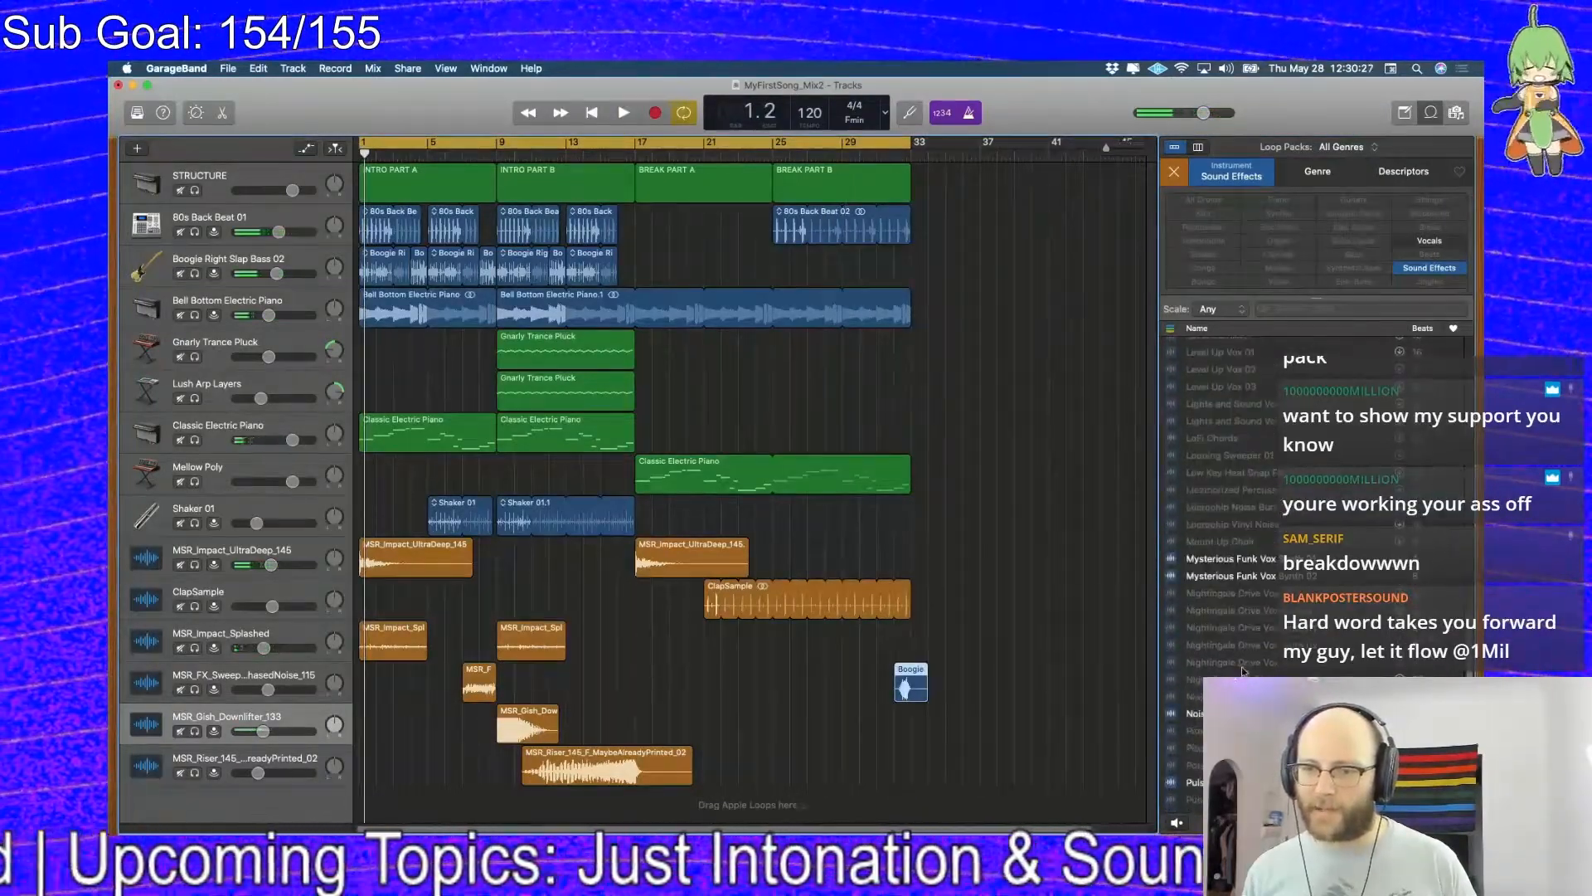
{"action": "left_click", "coordinate": [1194, 717]}
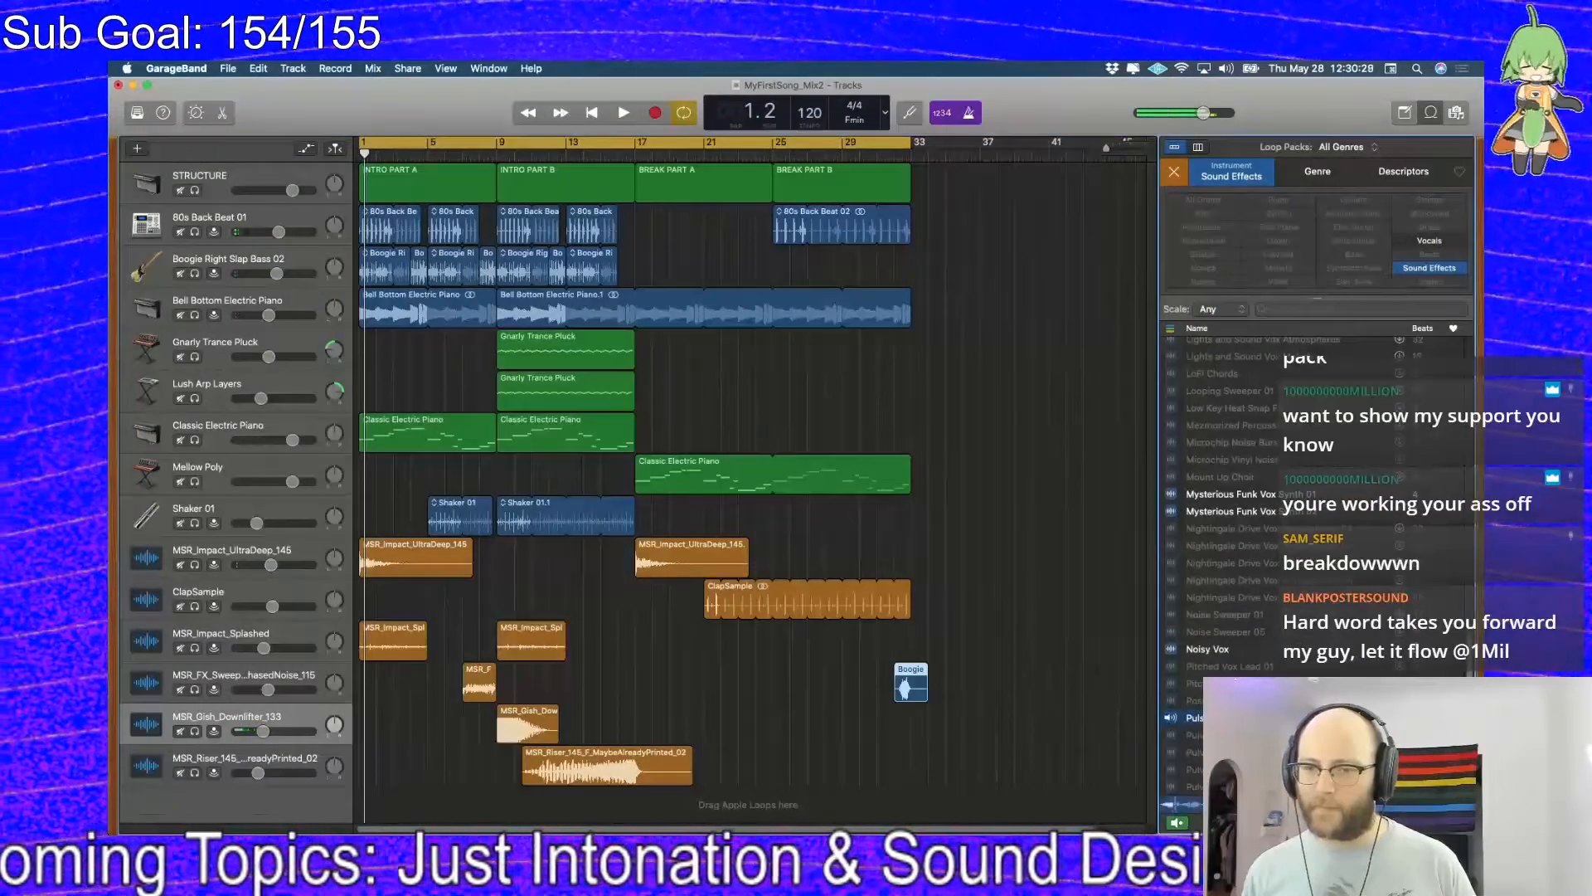
{"action": "scroll", "coordinate": [1194, 717], "scroll_direction": "down", "scroll_amount": 5}
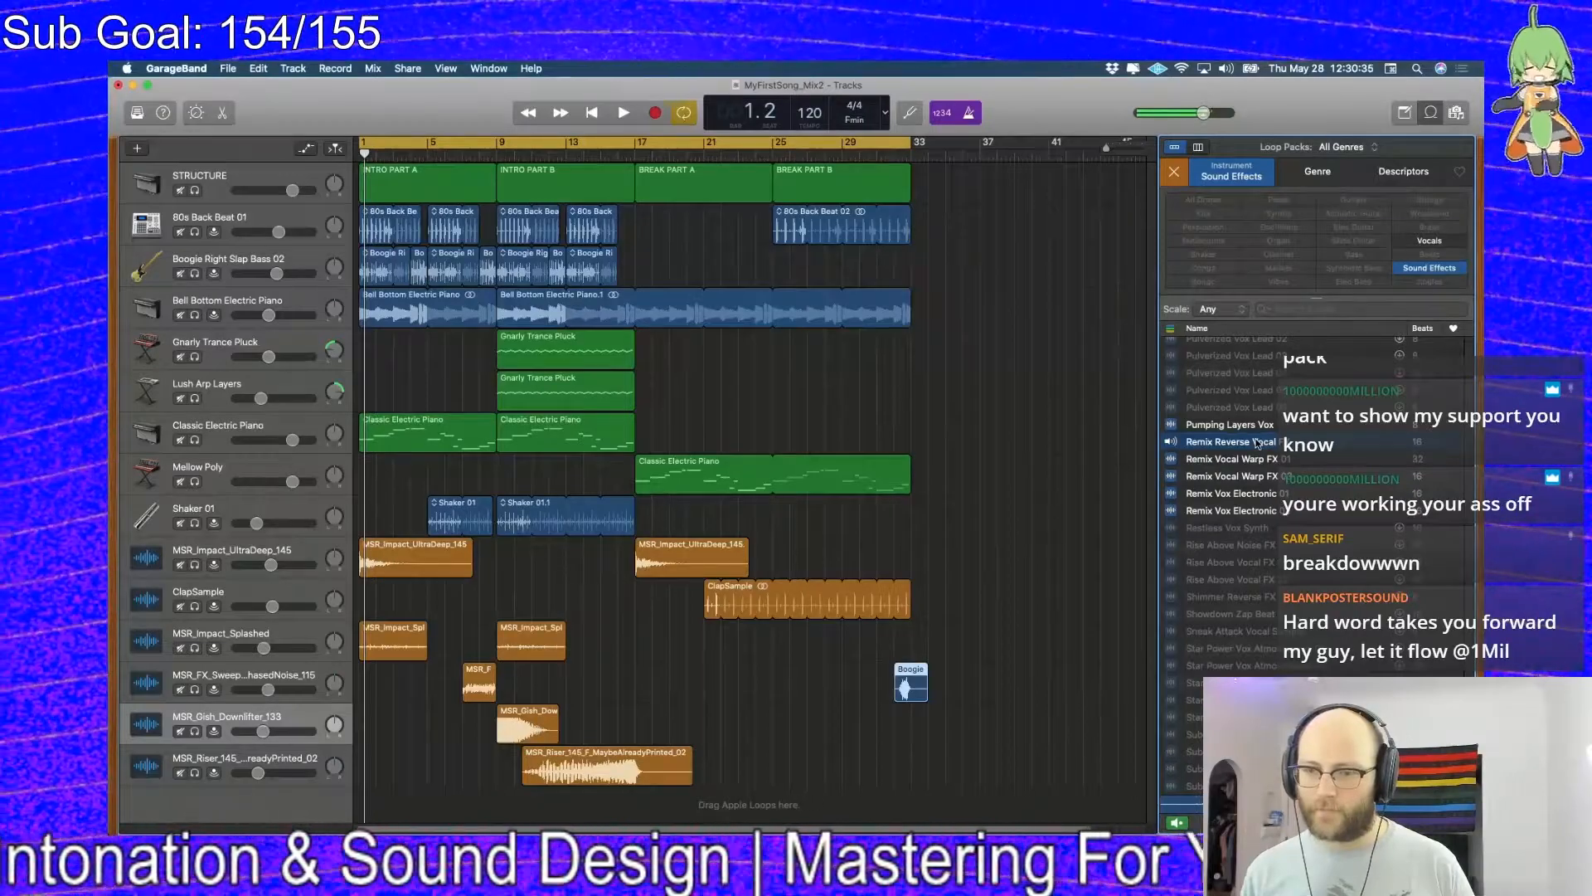
{"action": "left_click_drag", "start_coordinate": [1257, 443], "coordinate": [953, 690]}
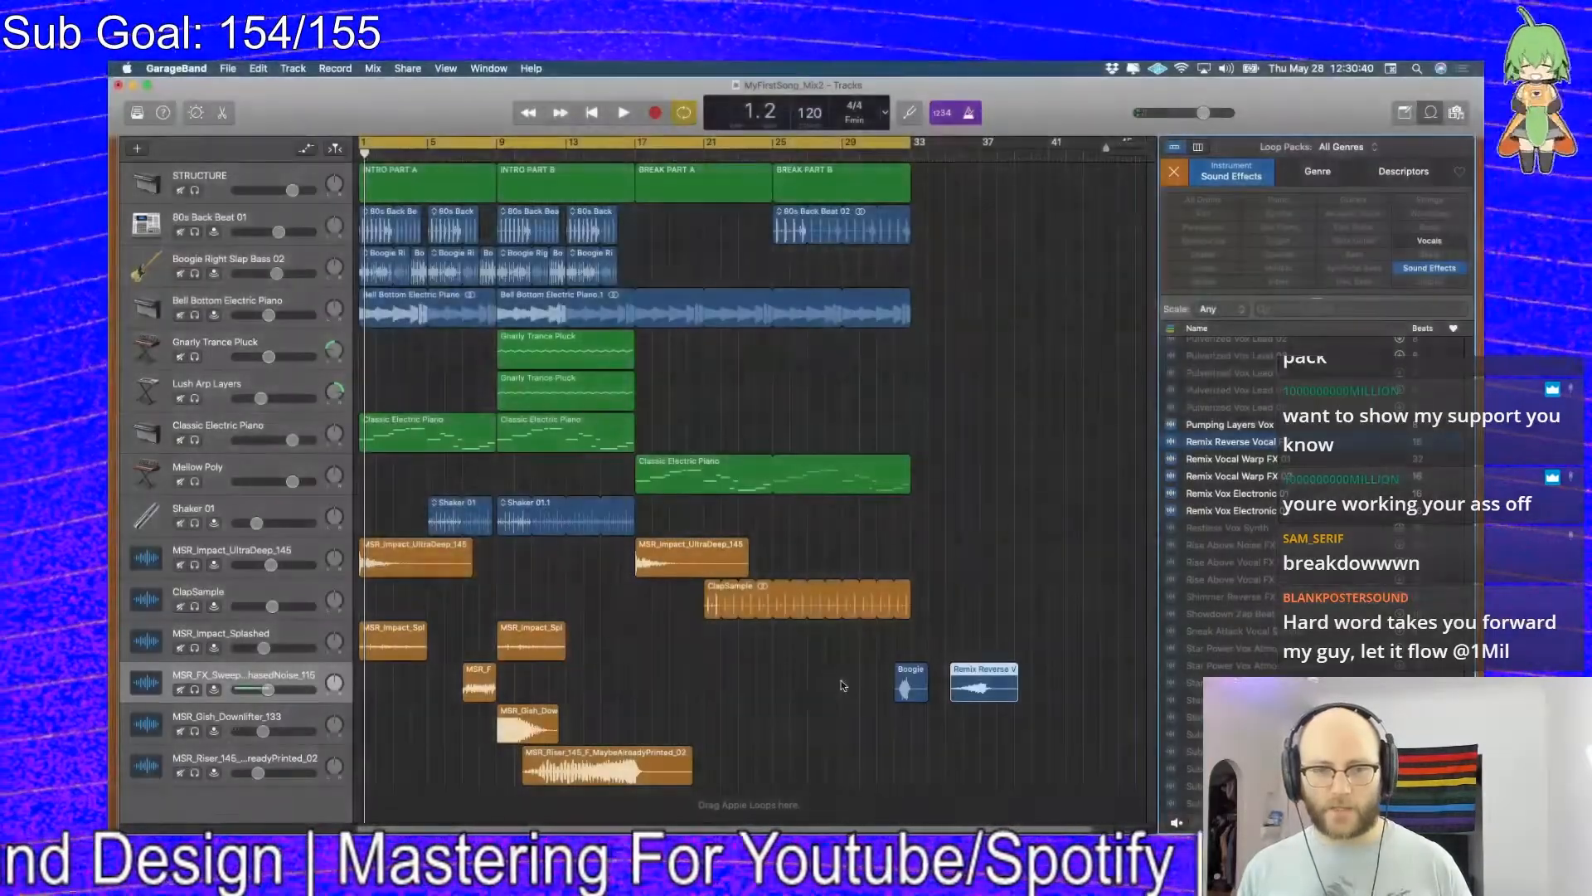
Add two audio tracks and move the Boogie synth effect and Remix Reverse Vocal FX regions onto them, starting the vocal effect at bar 31
{"action": "left_click", "coordinate": [843, 685]}
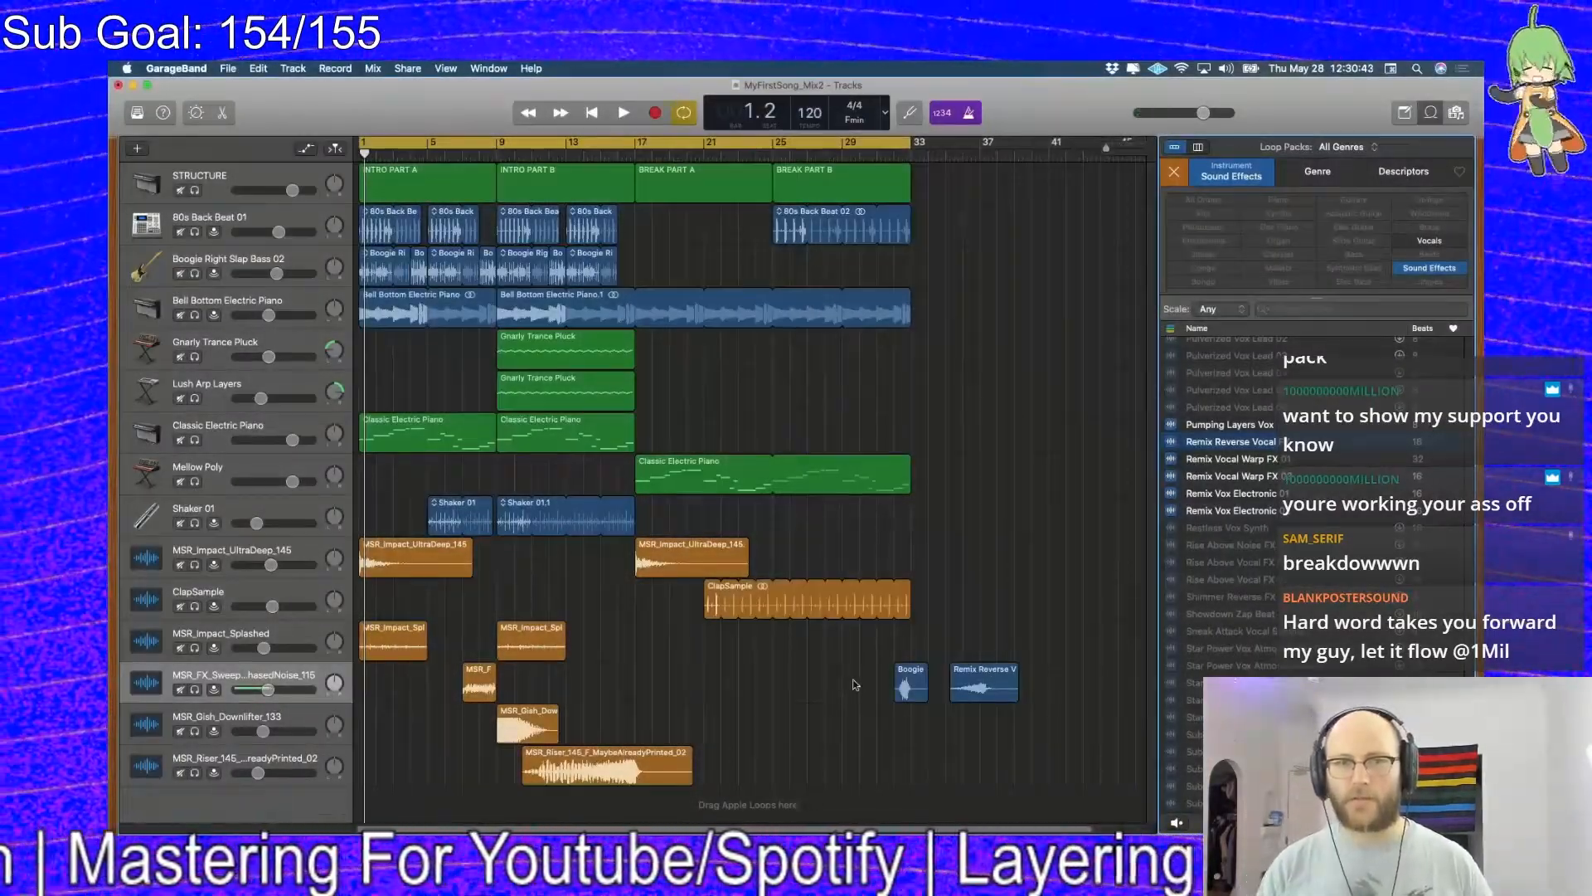
{"action": "key", "text": "alt+super+n"}
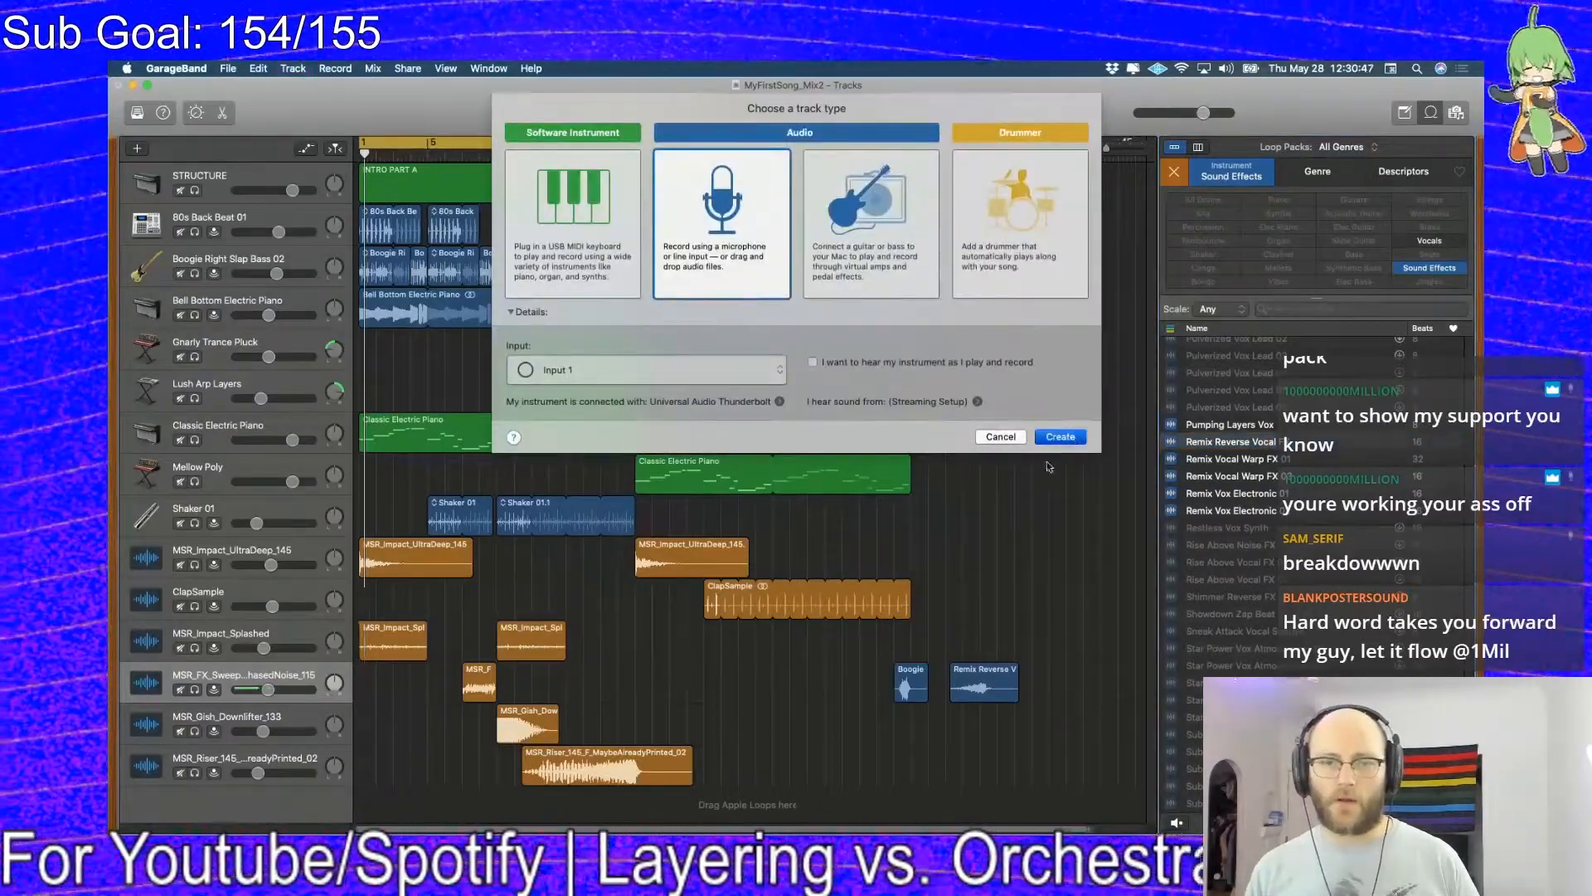
{"action": "key", "text": "Return"}
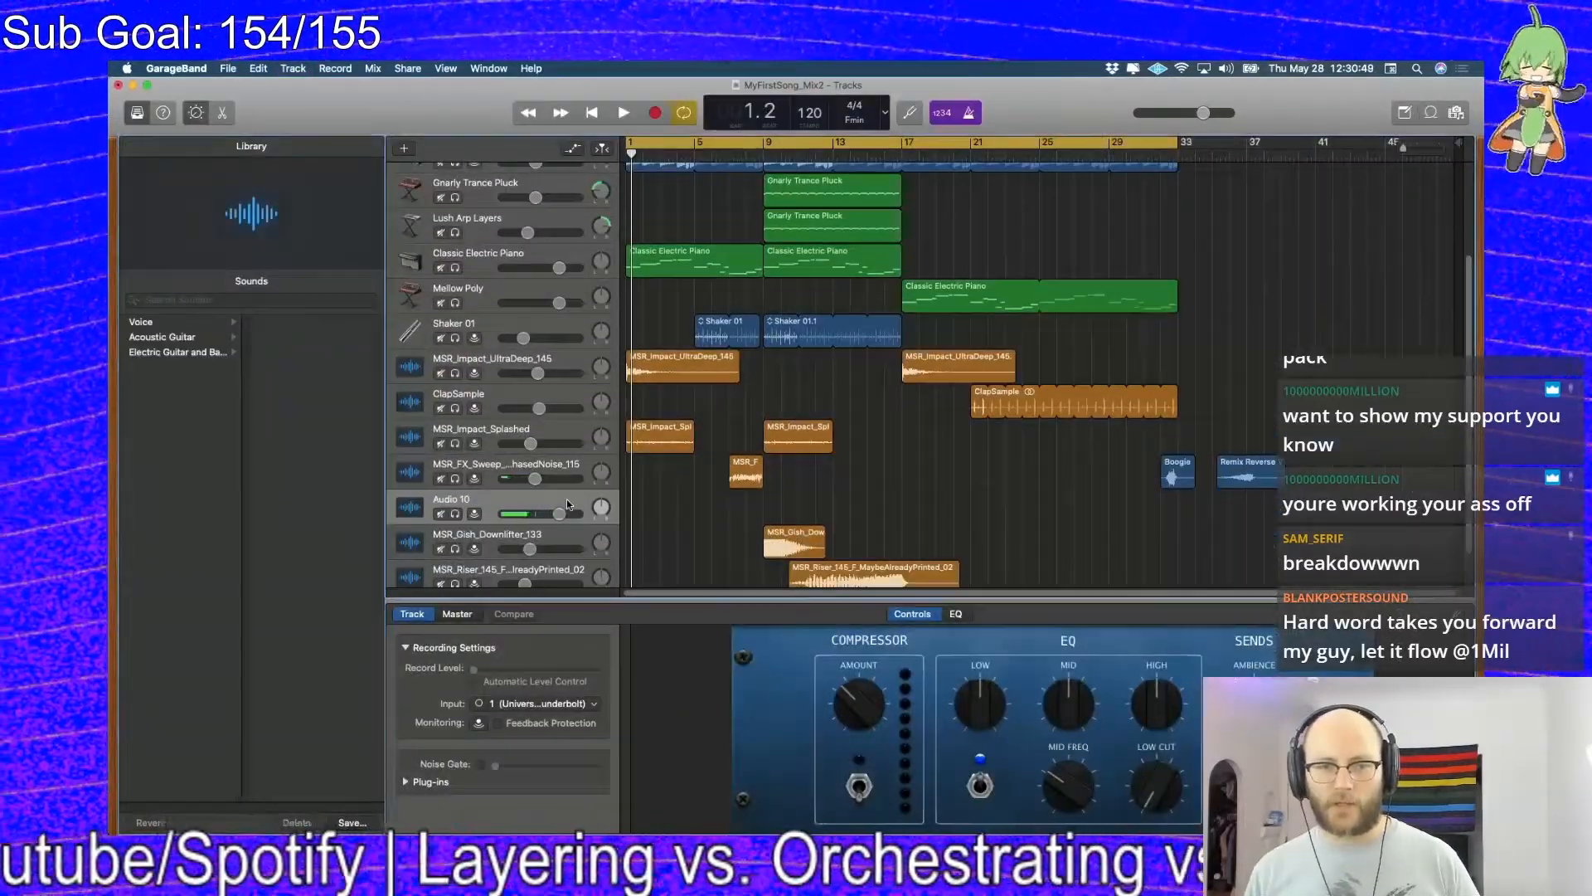
{"action": "key", "text": "super+d"}
{"action": "left_click_drag", "start_coordinate": [1173, 469], "coordinate": [1167, 544]}
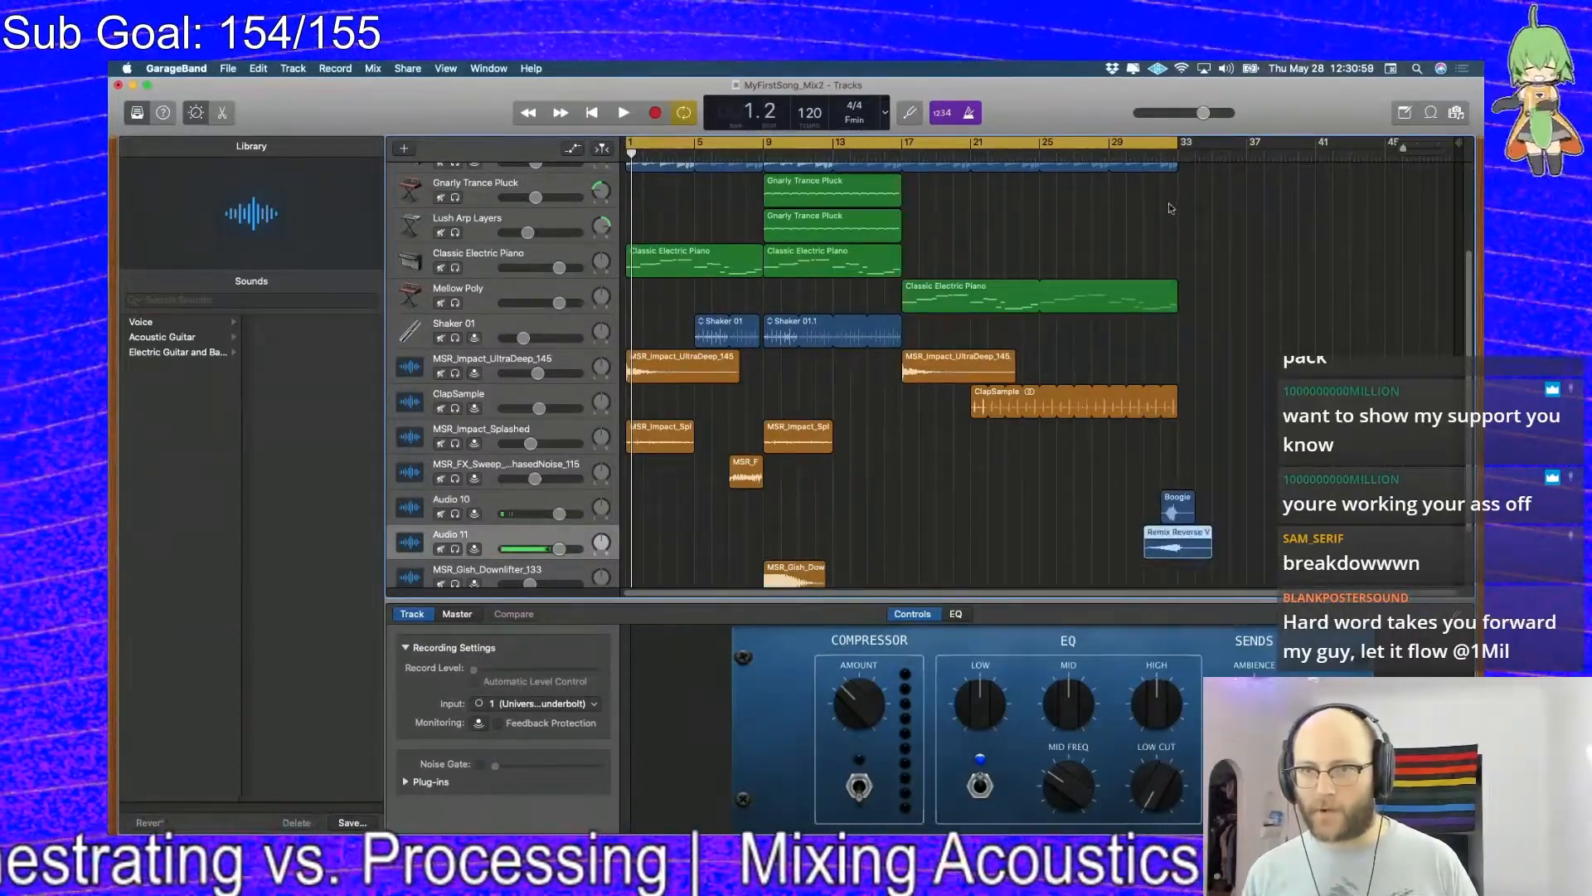
Add another empty audio track below the reverse vocal effect and set the playhead to bar 29
{"action": "left_click", "coordinate": [1180, 159]}
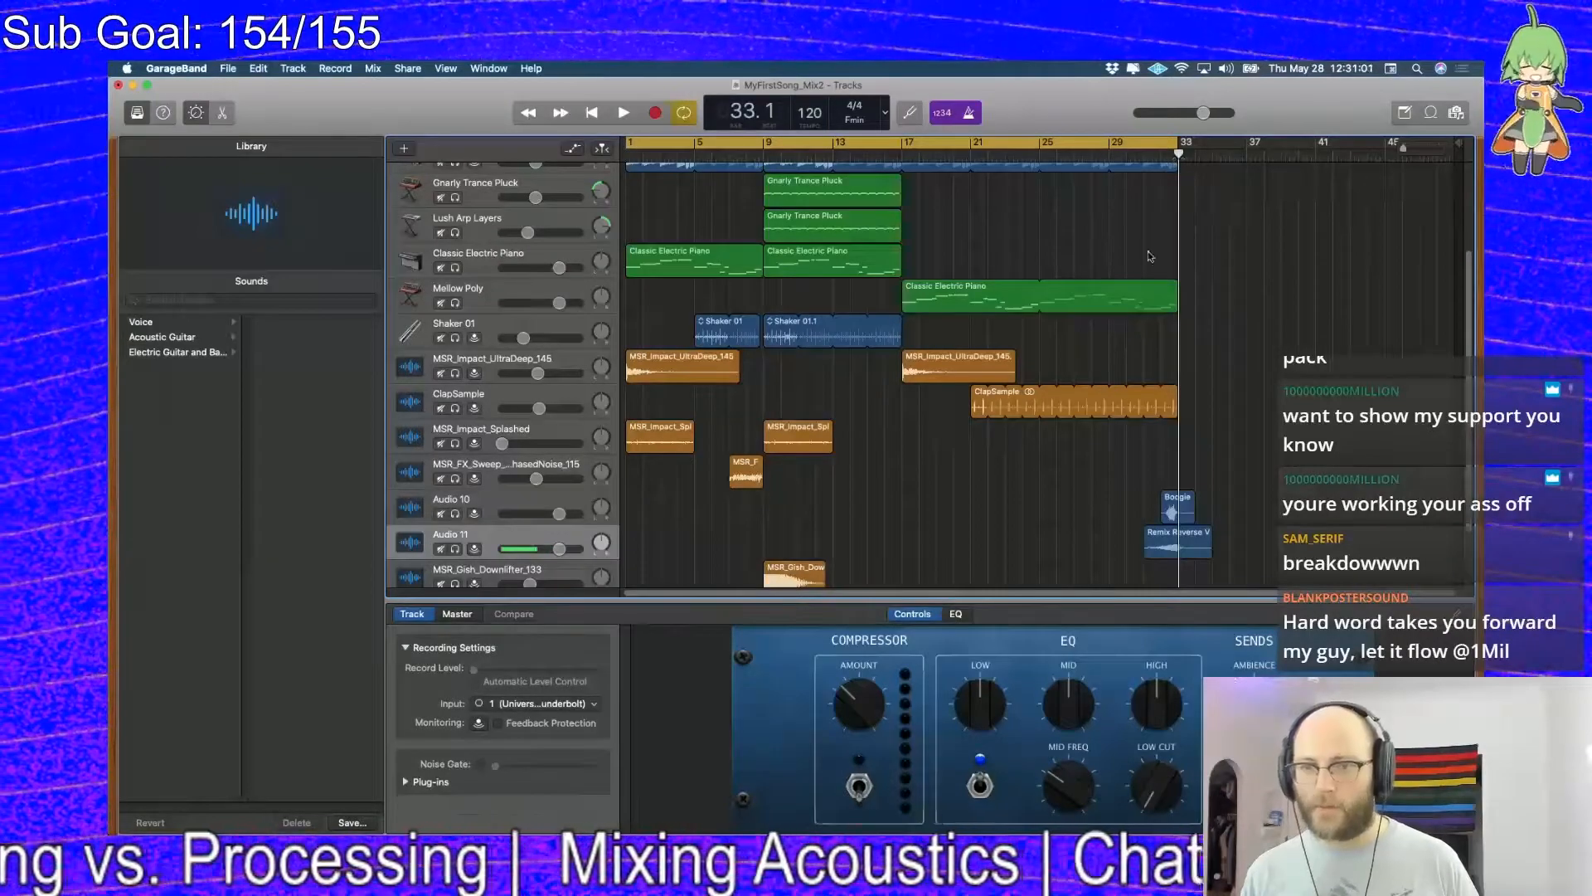
{"action": "scroll", "coordinate": [1074, 375], "scroll_direction": "down", "scroll_amount": 2}
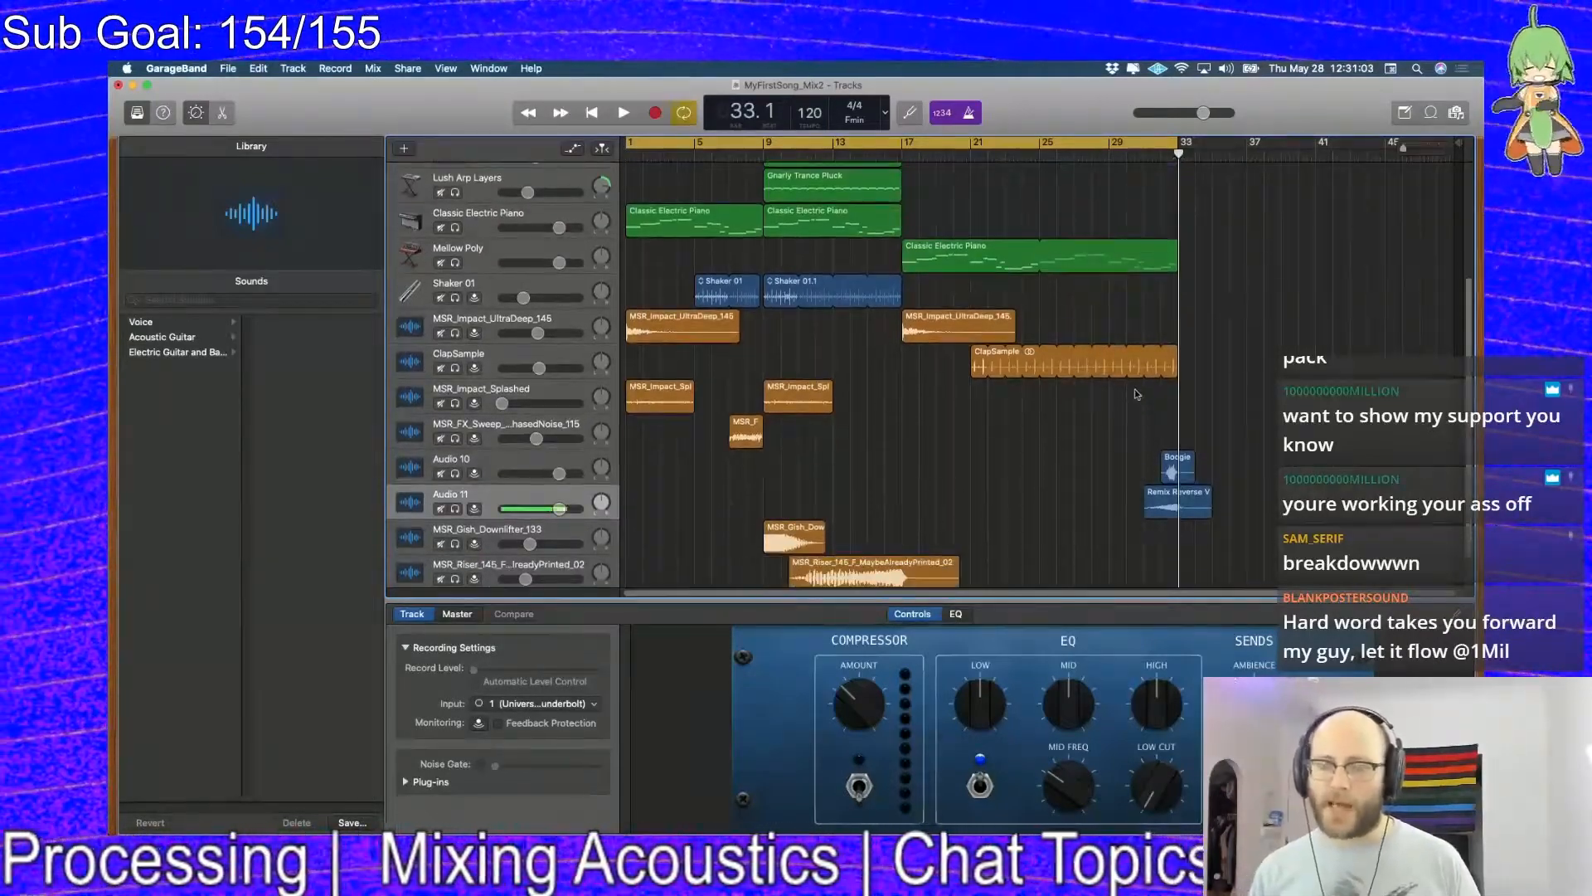
{"action": "scroll", "coordinate": [1134, 397], "scroll_direction": "up", "scroll_amount": 5}
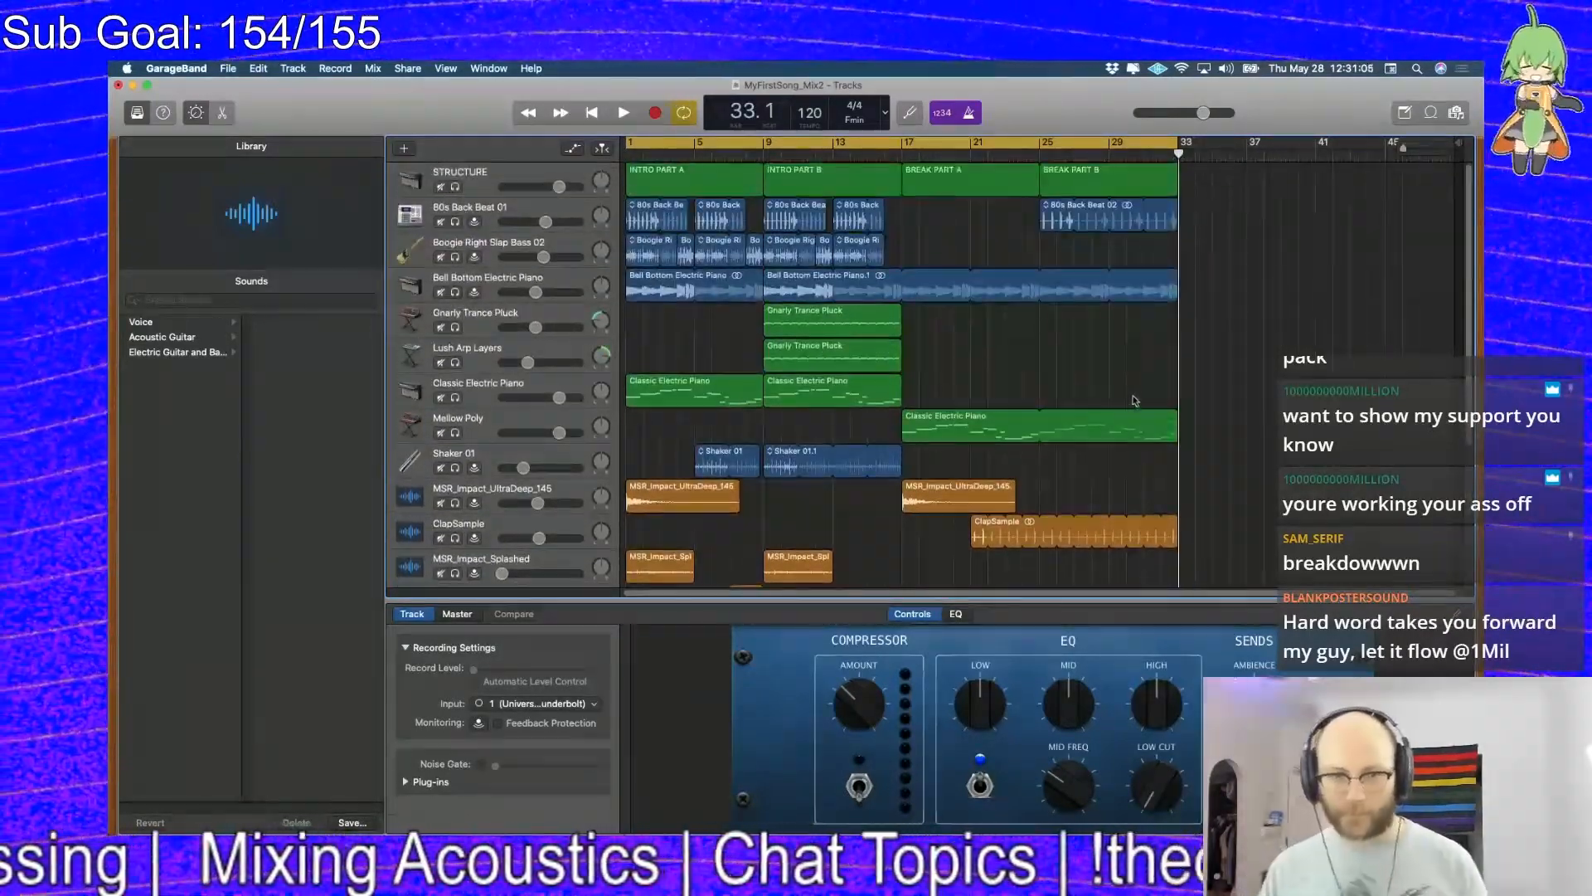
{"action": "scroll", "coordinate": [1135, 398], "scroll_direction": "down", "scroll_amount": 6}
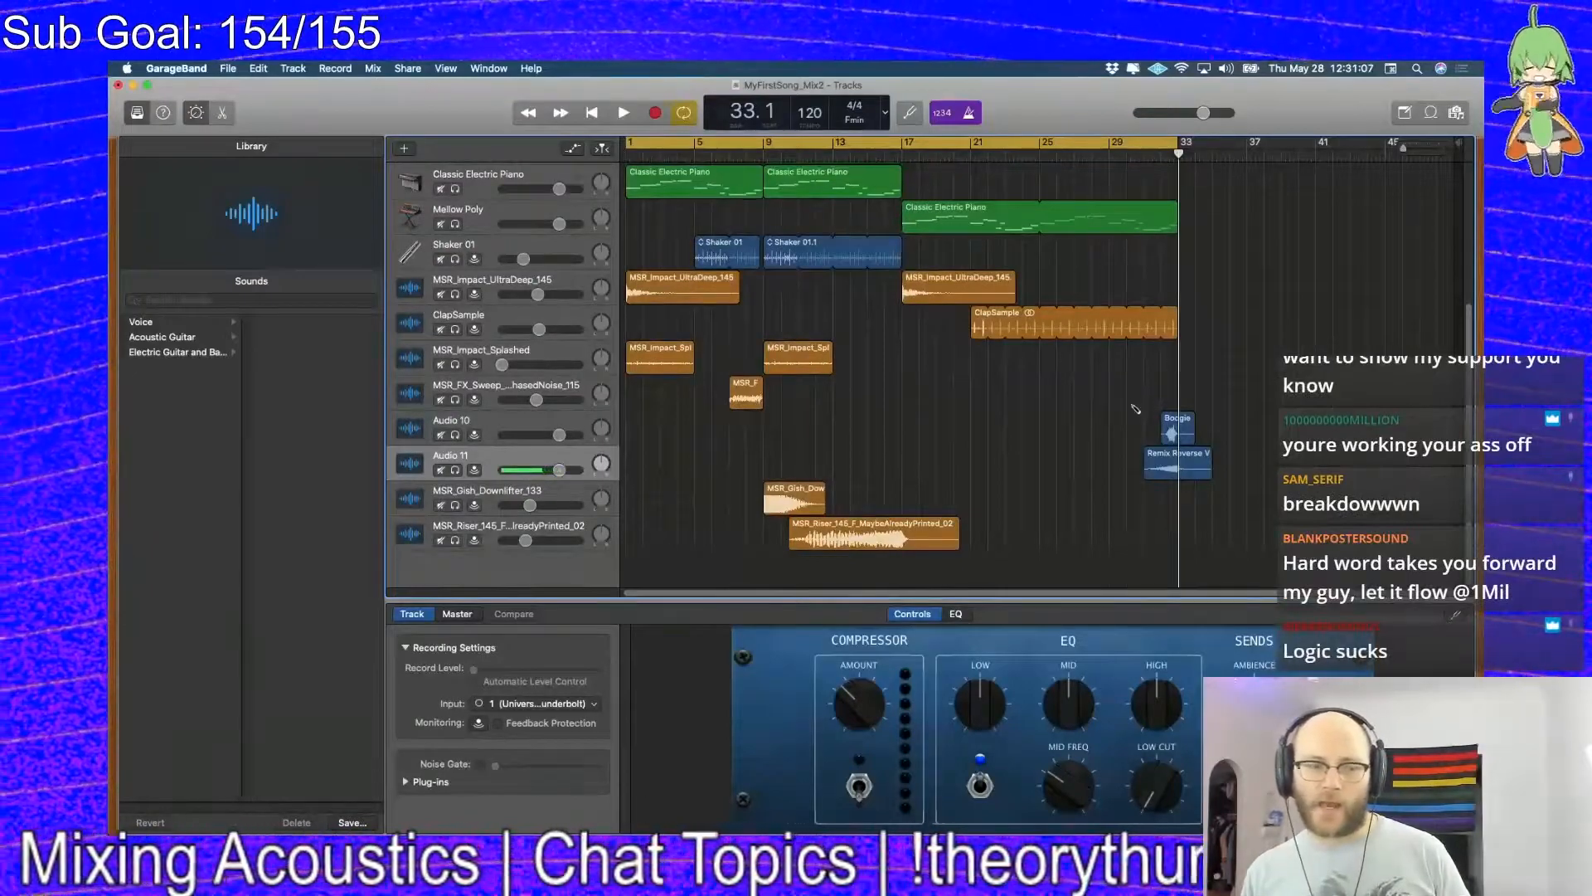
{"action": "scroll", "coordinate": [1134, 408], "scroll_direction": "up", "scroll_amount": 5}
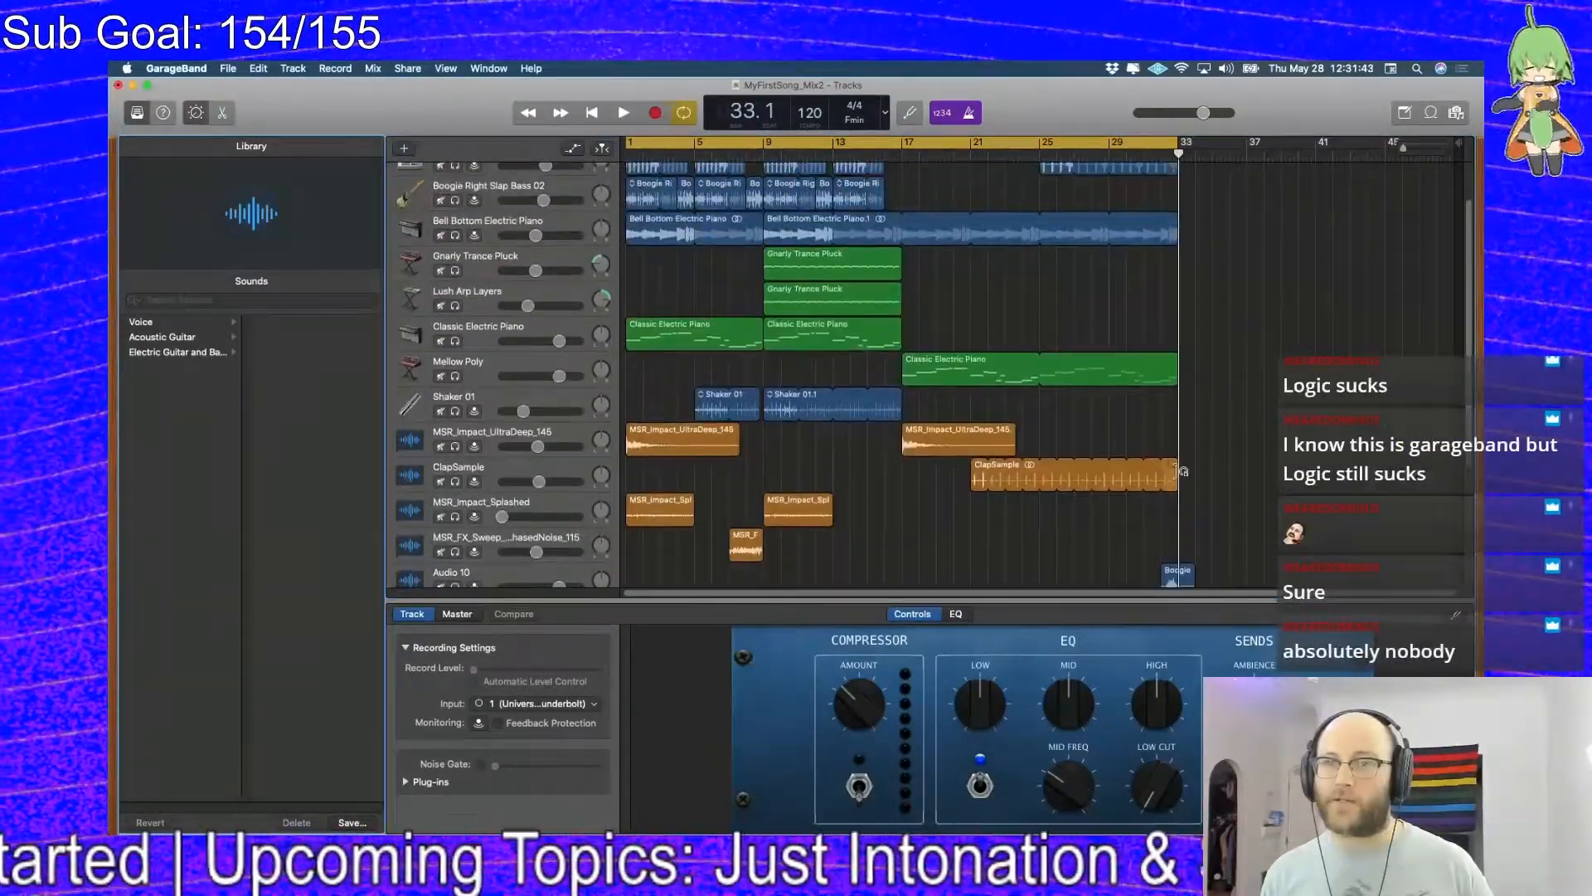
{"action": "scroll", "coordinate": [1176, 474], "scroll_direction": "down", "scroll_amount": 5}
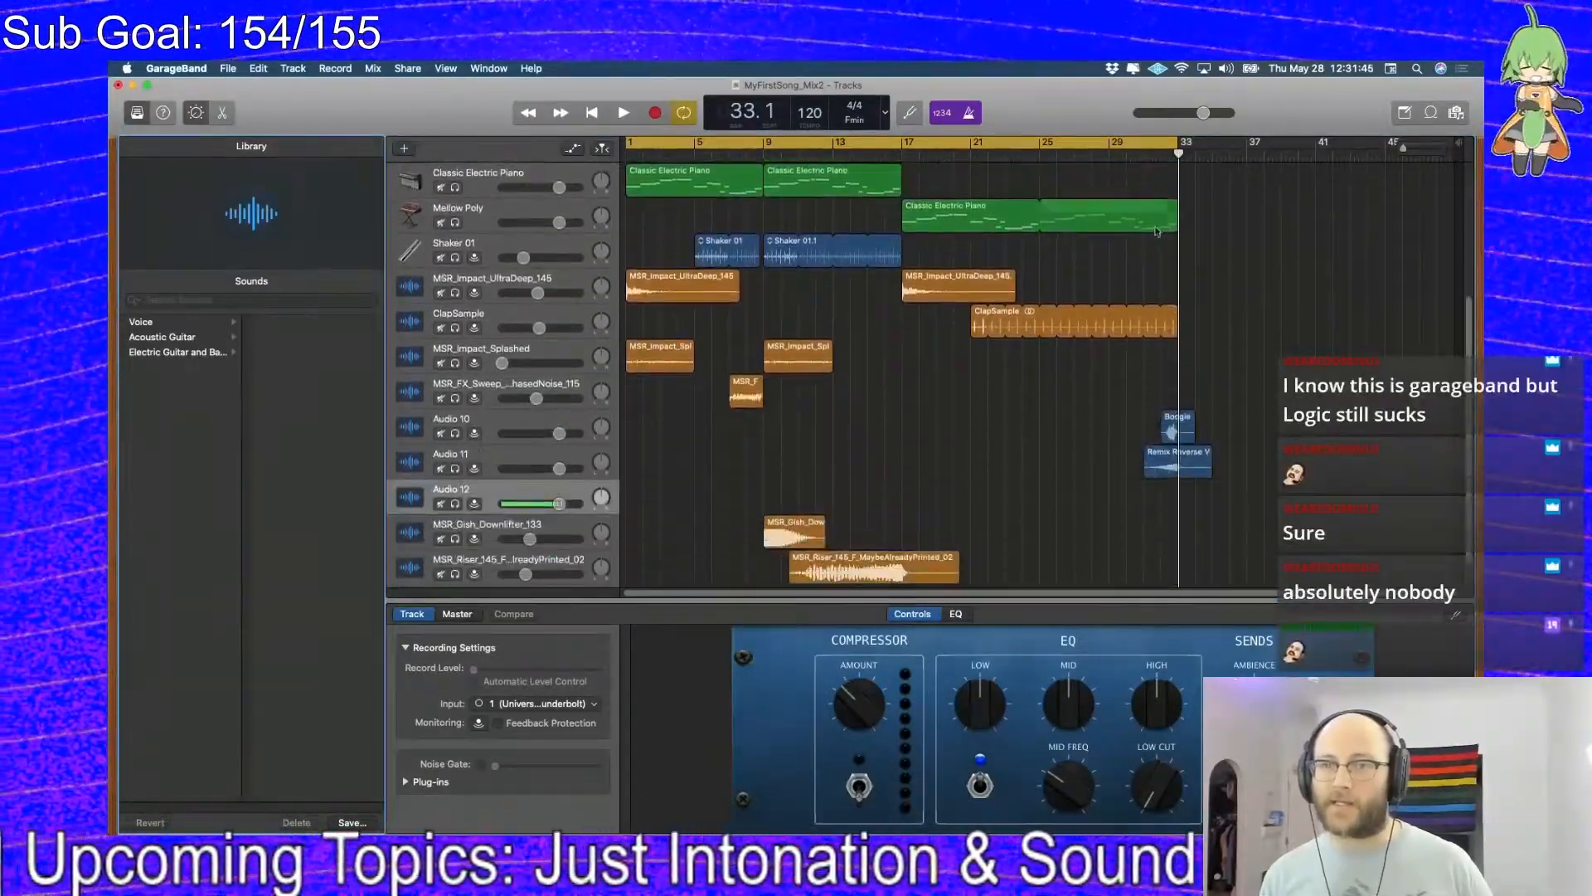
{"action": "scroll", "coordinate": [1159, 259], "scroll_direction": "right", "scroll_amount": 1}
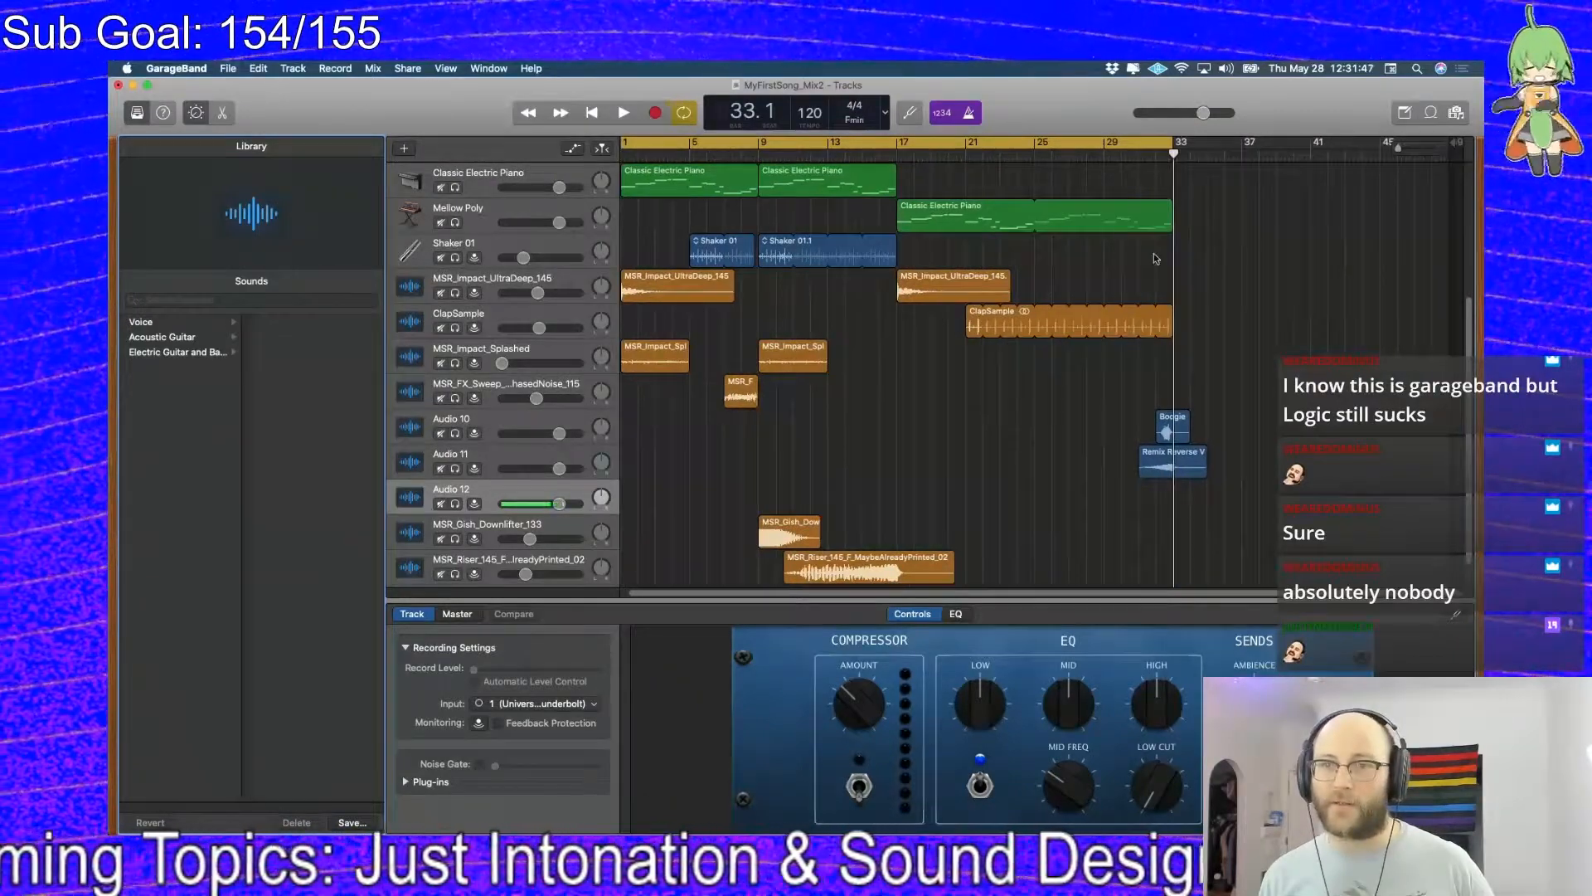
{"action": "key", "text": "super+Right"}
{"action": "key", "text": "super+Right"}
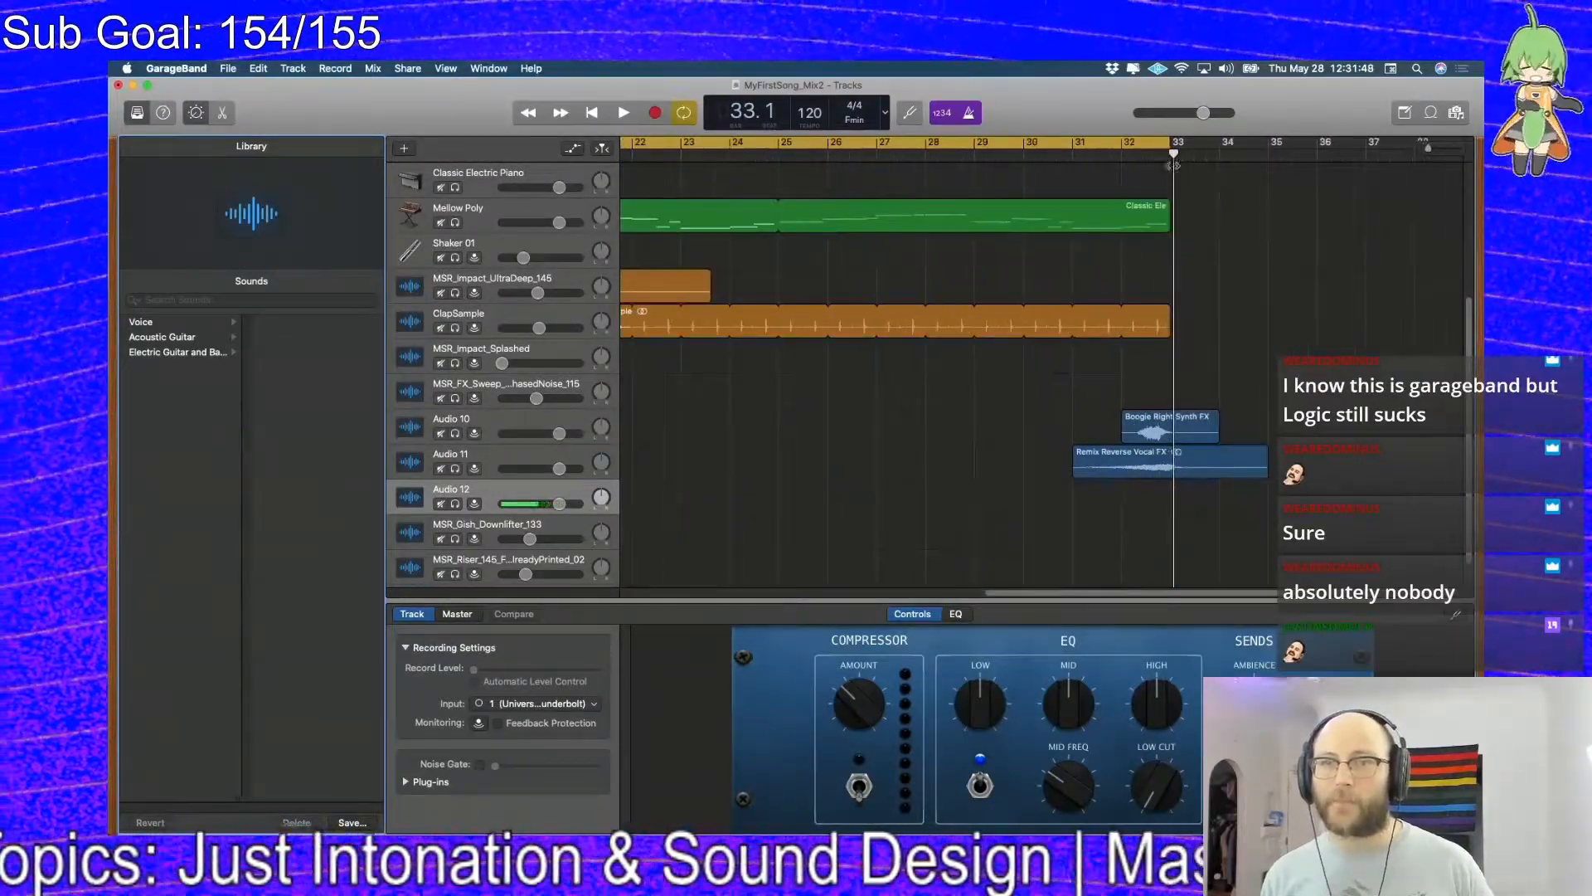
{"action": "left_click_drag", "start_coordinate": [1175, 153], "coordinate": [975, 153]}
{"action": "scroll", "coordinate": [1019, 346], "scroll_direction": "down", "scroll_amount": 1}
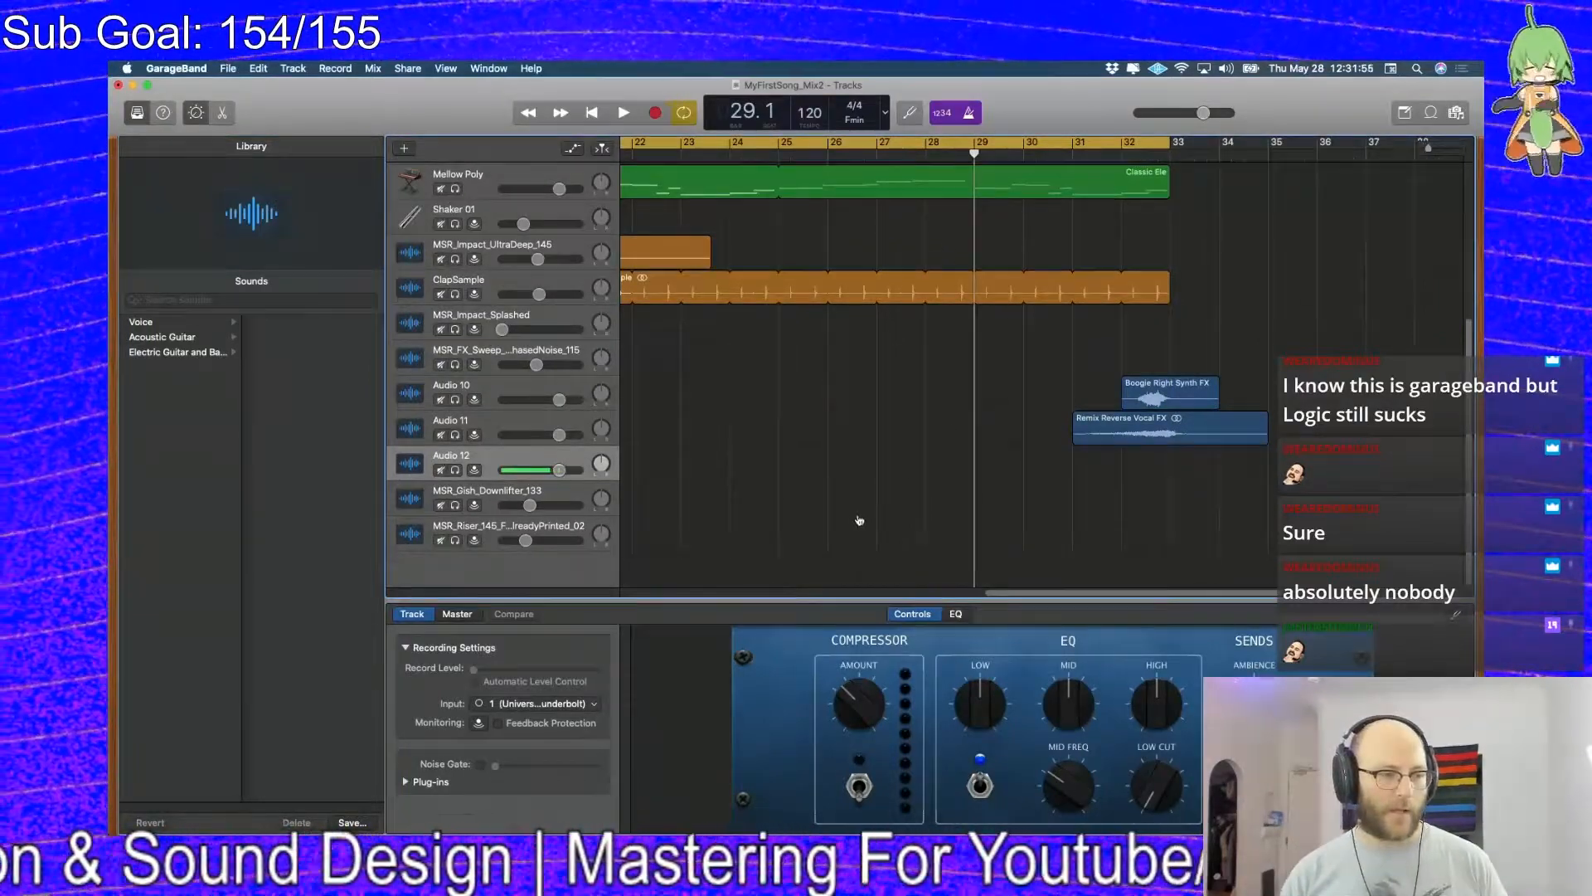
Switch to Finder and search the Packs folder of Sample Libraries for "snare 120"
{"action": "key", "text": "super+Tab"}
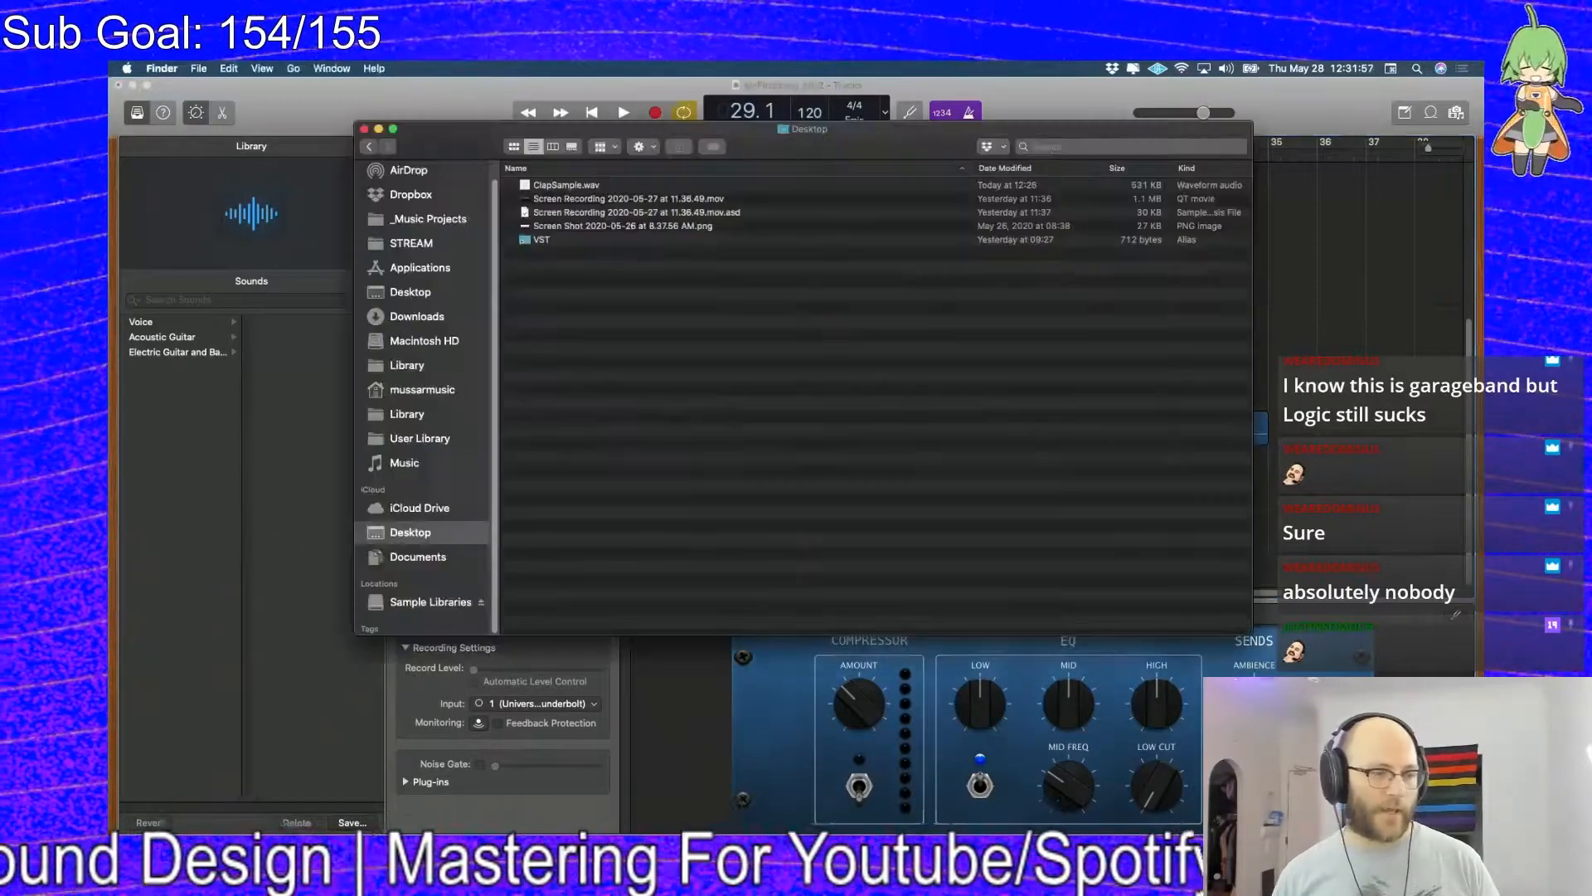
{"action": "left_click", "coordinate": [432, 602]}
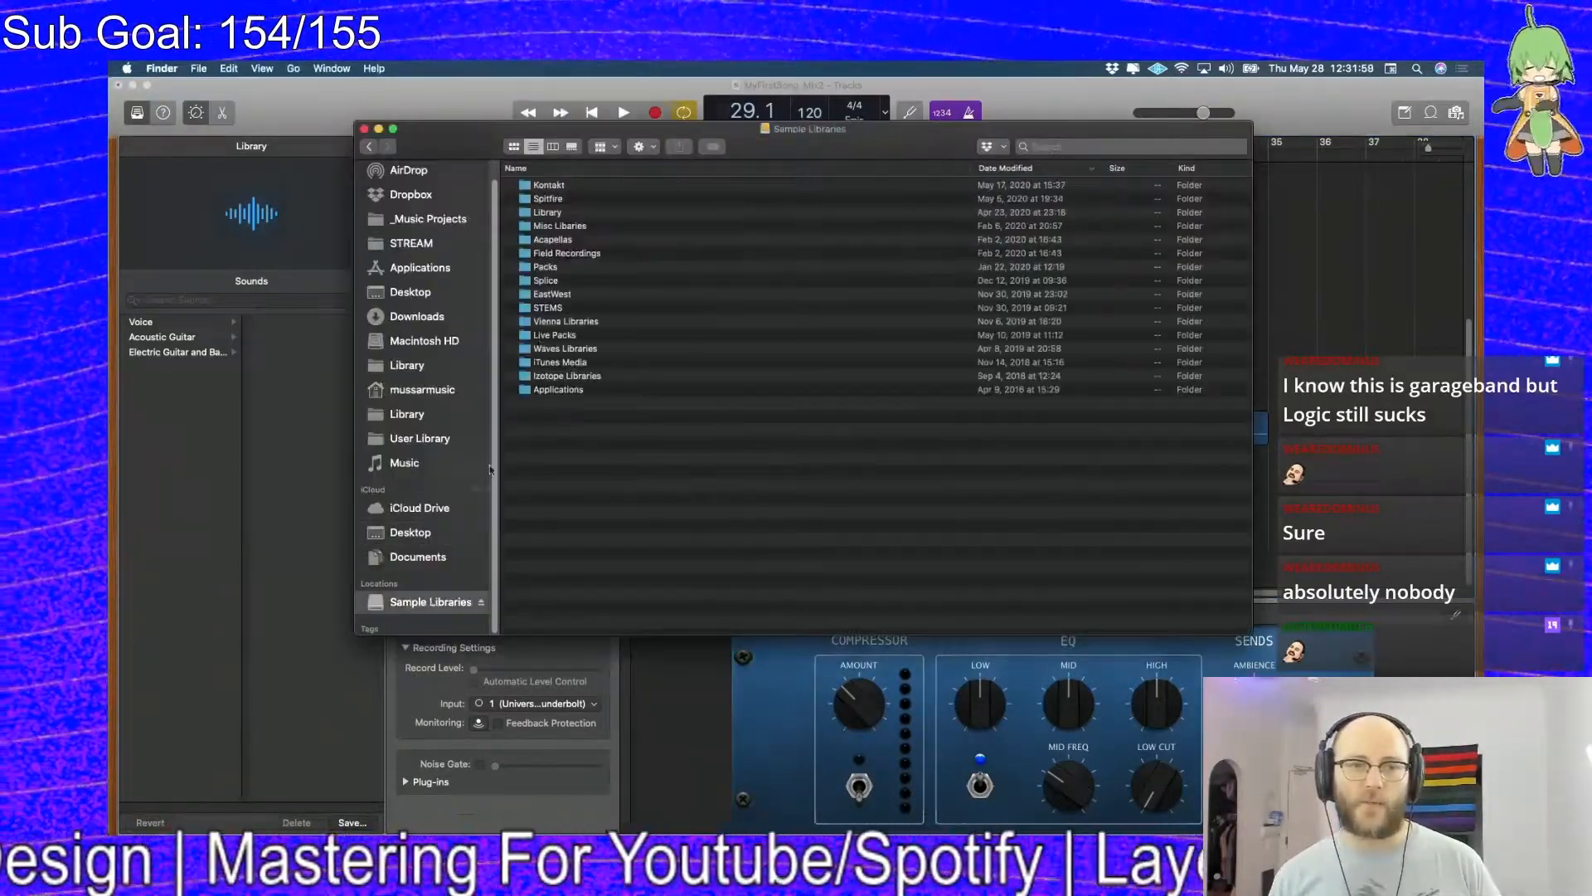
{"action": "double_click", "coordinate": [559, 268]}
{"action": "left_click", "coordinate": [1079, 148]}
{"action": "type", "text": "snare"}
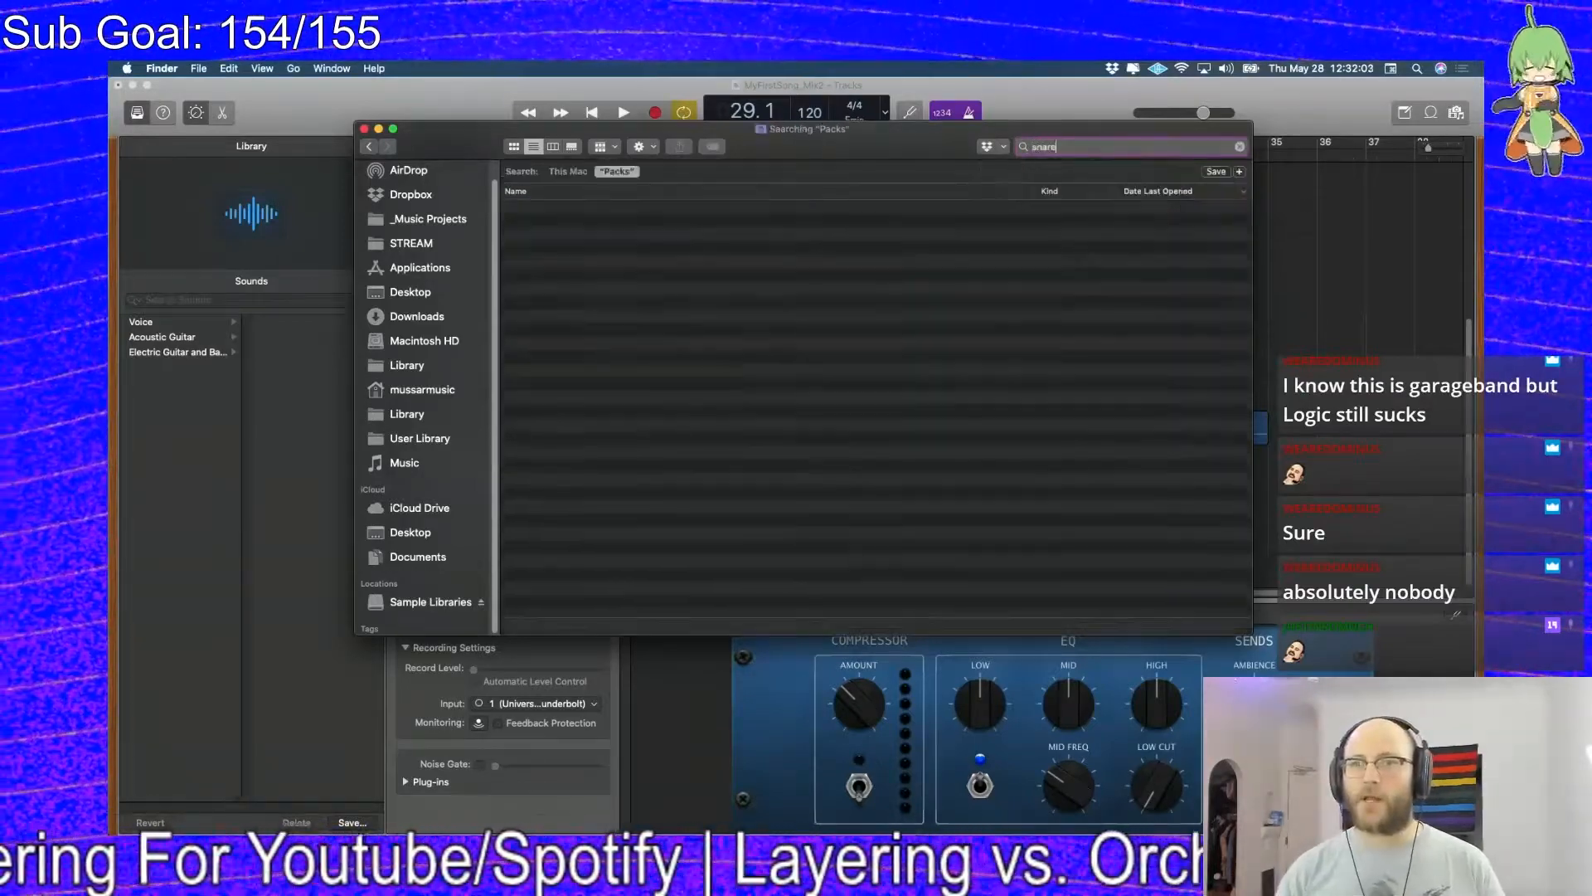
{"action": "type", "text": " 120"}
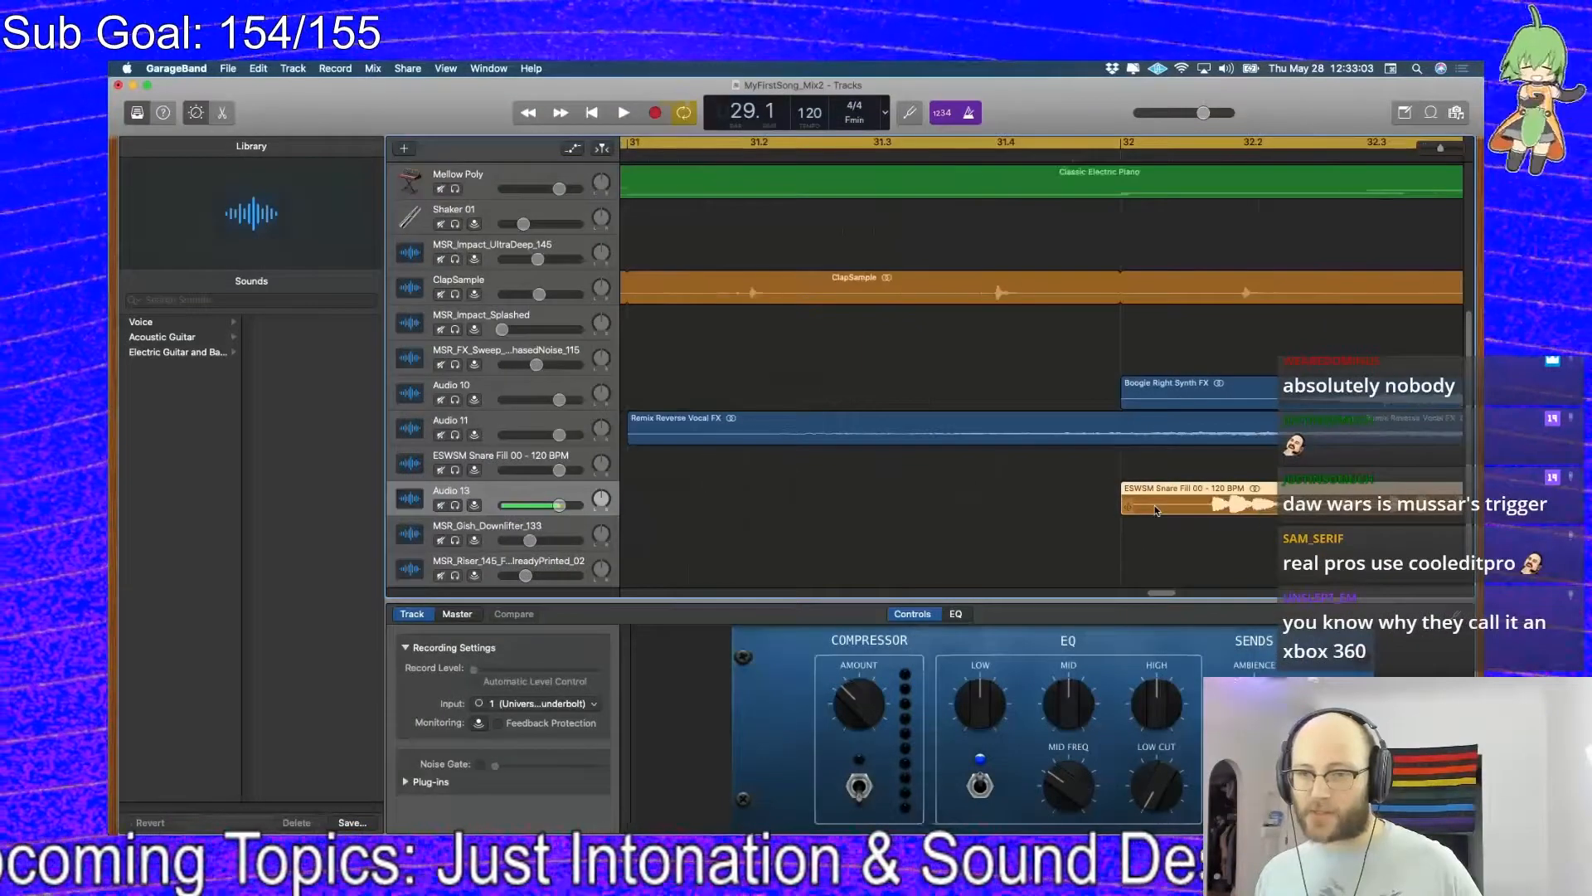
Copy the ESWSM Snare Fill region ahead of bar 32, isolate a single snare hit from the copy and place it at bar 31
{"action": "left_click_drag", "start_coordinate": [1327, 502], "coordinate": [817, 505]}
{"action": "left_click_drag", "start_coordinate": [1091, 512], "coordinate": [929, 497]}
{"action": "key", "text": "super+Right"}
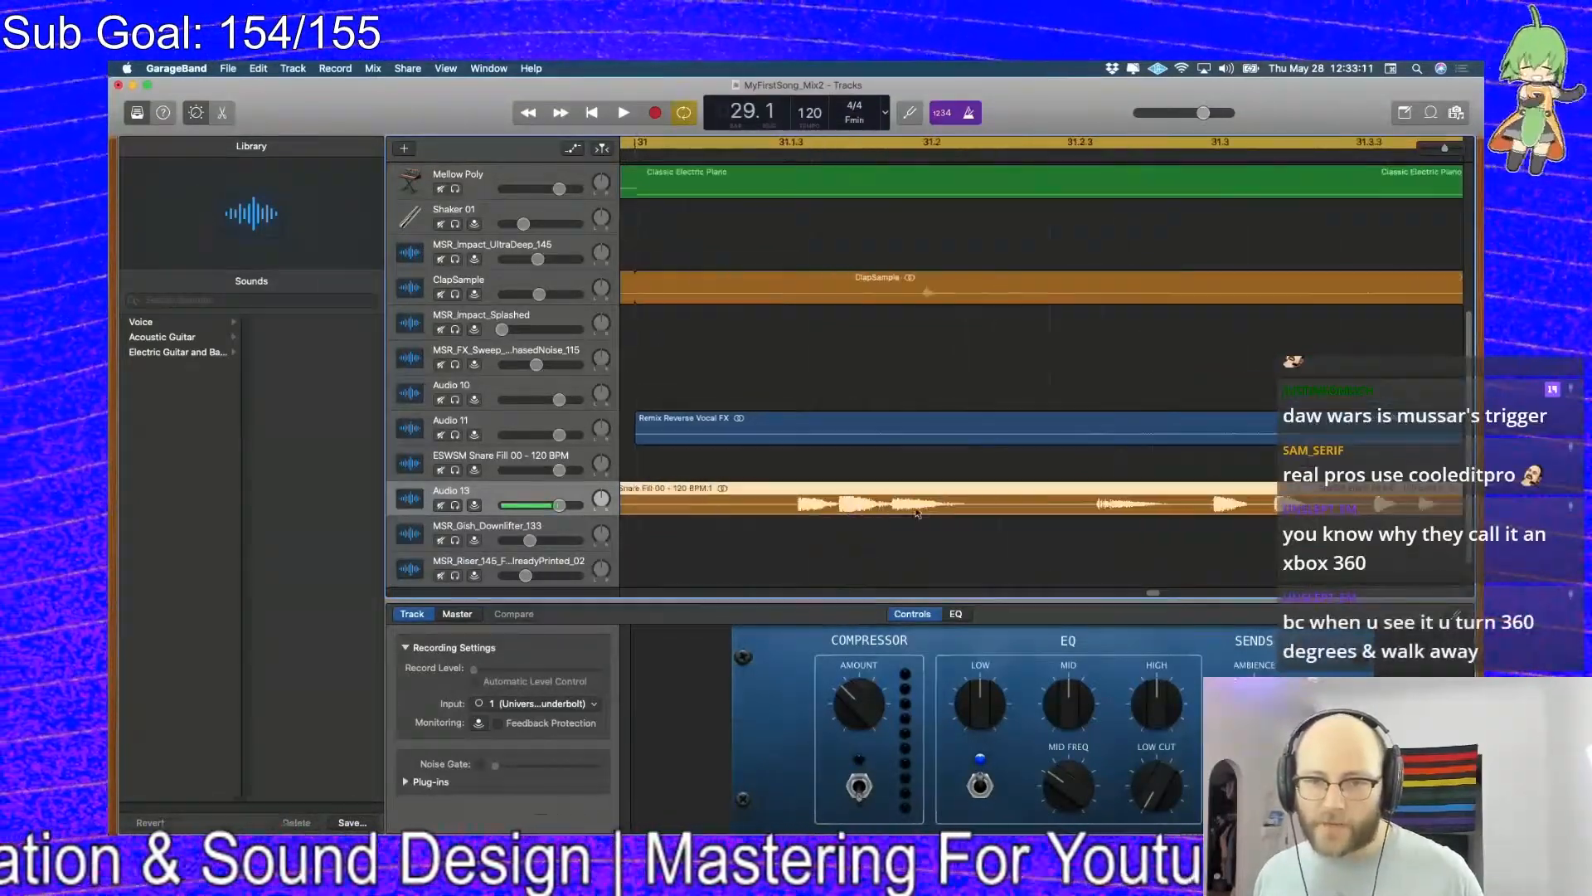
{"action": "left_click", "coordinate": [1220, 508]}
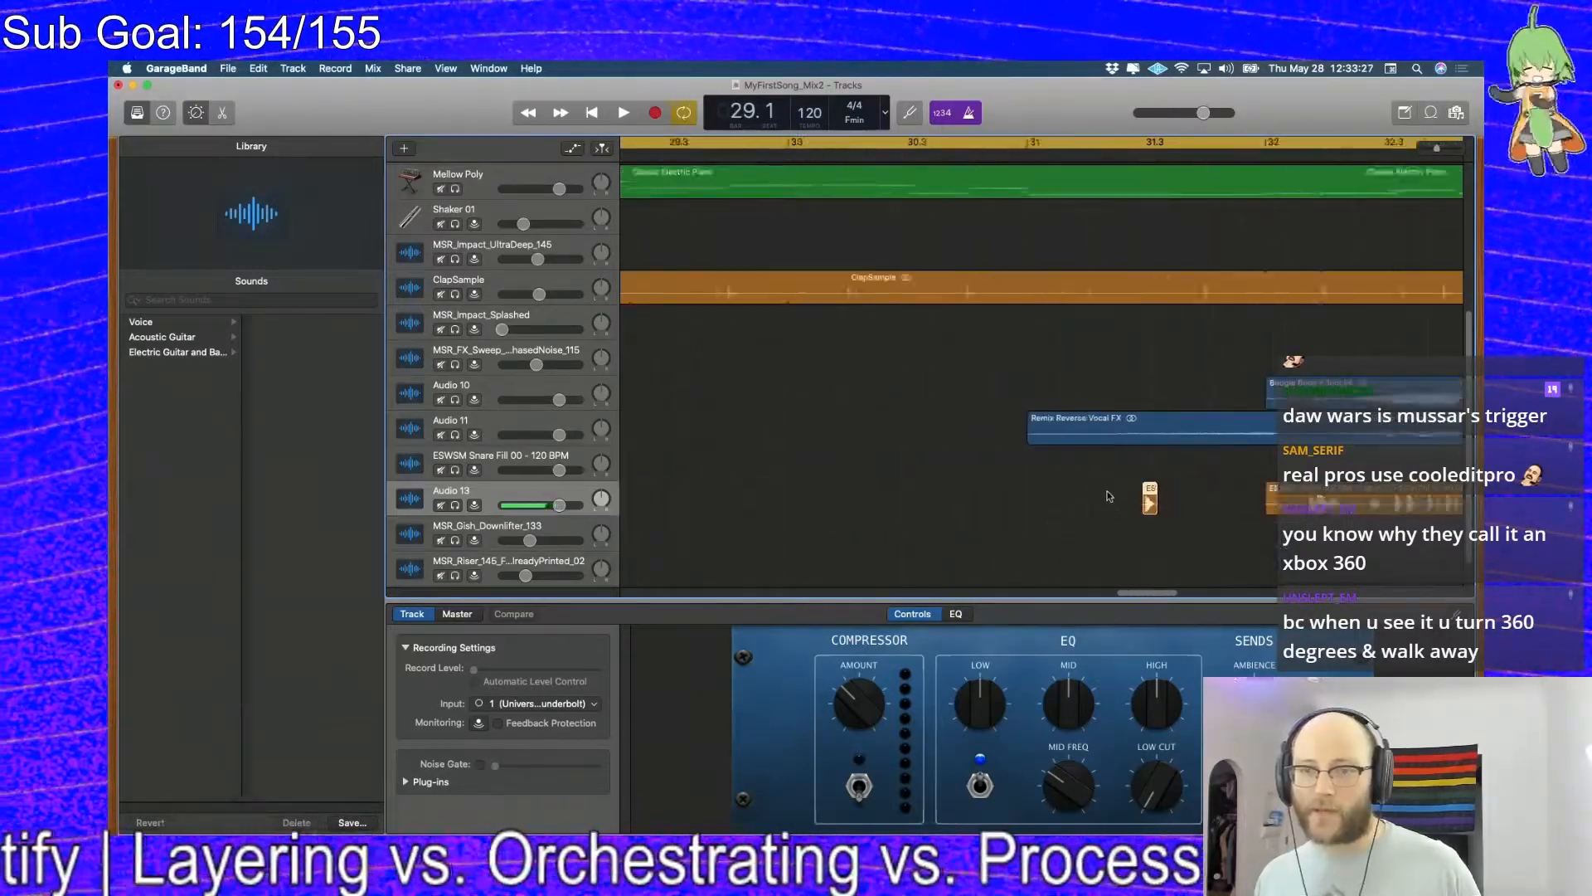
{"action": "key", "text": "super+Left"}
{"action": "left_click_drag", "start_coordinate": [1121, 496], "coordinate": [1171, 498]}
{"action": "key", "text": "super+Right"}
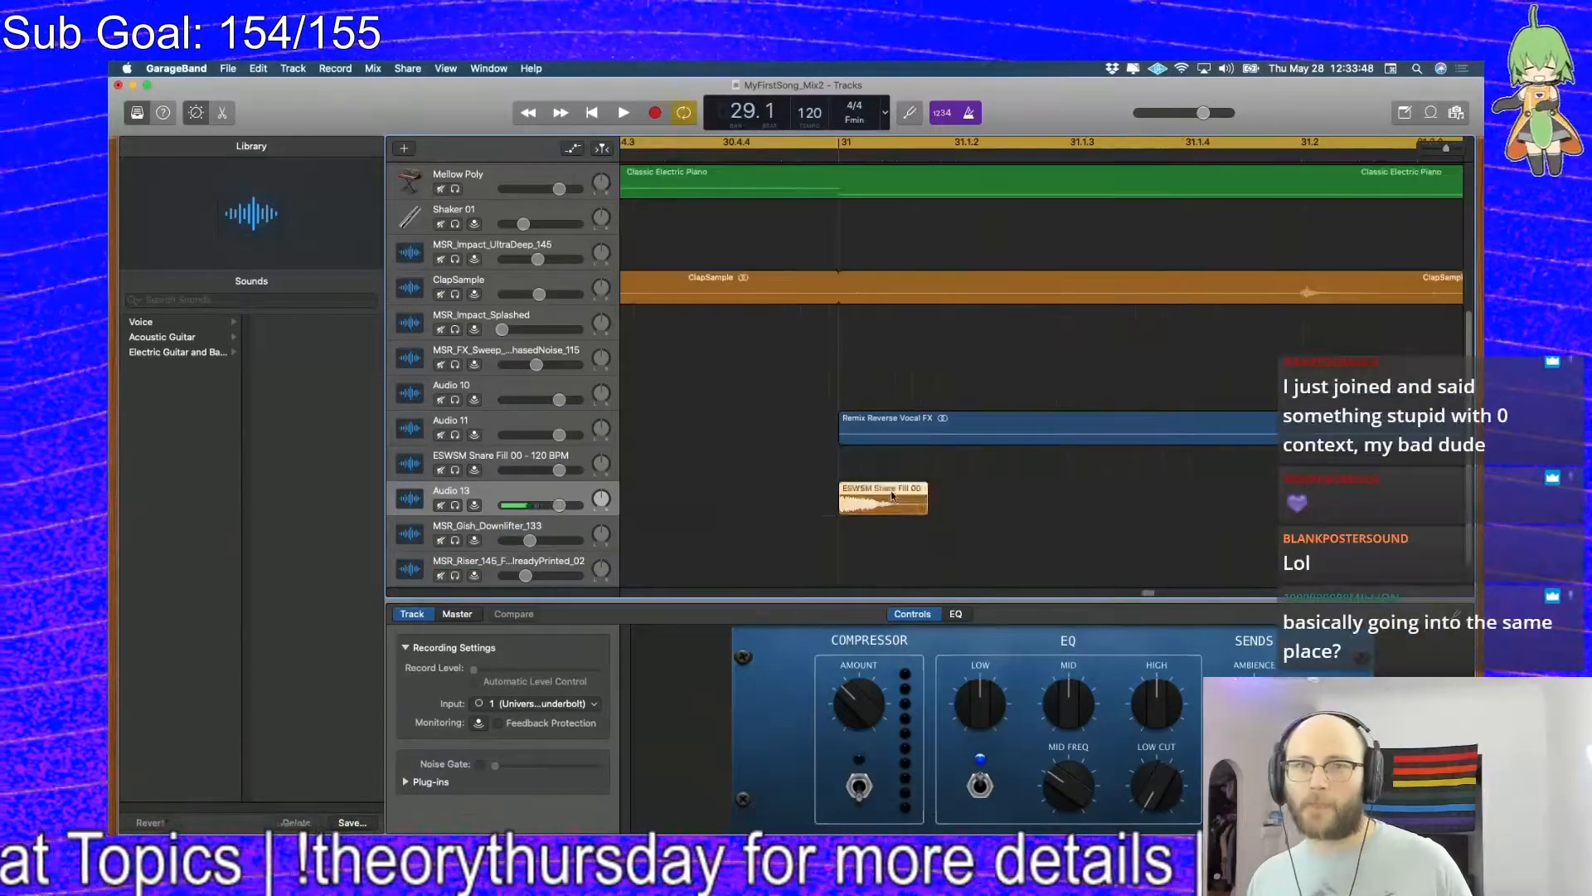
Duplicate the isolated snare hit into a repeating rhythmic pattern filling bar 31
{"action": "left_click_drag", "start_coordinate": [884, 496], "coordinate": [1232, 496]}
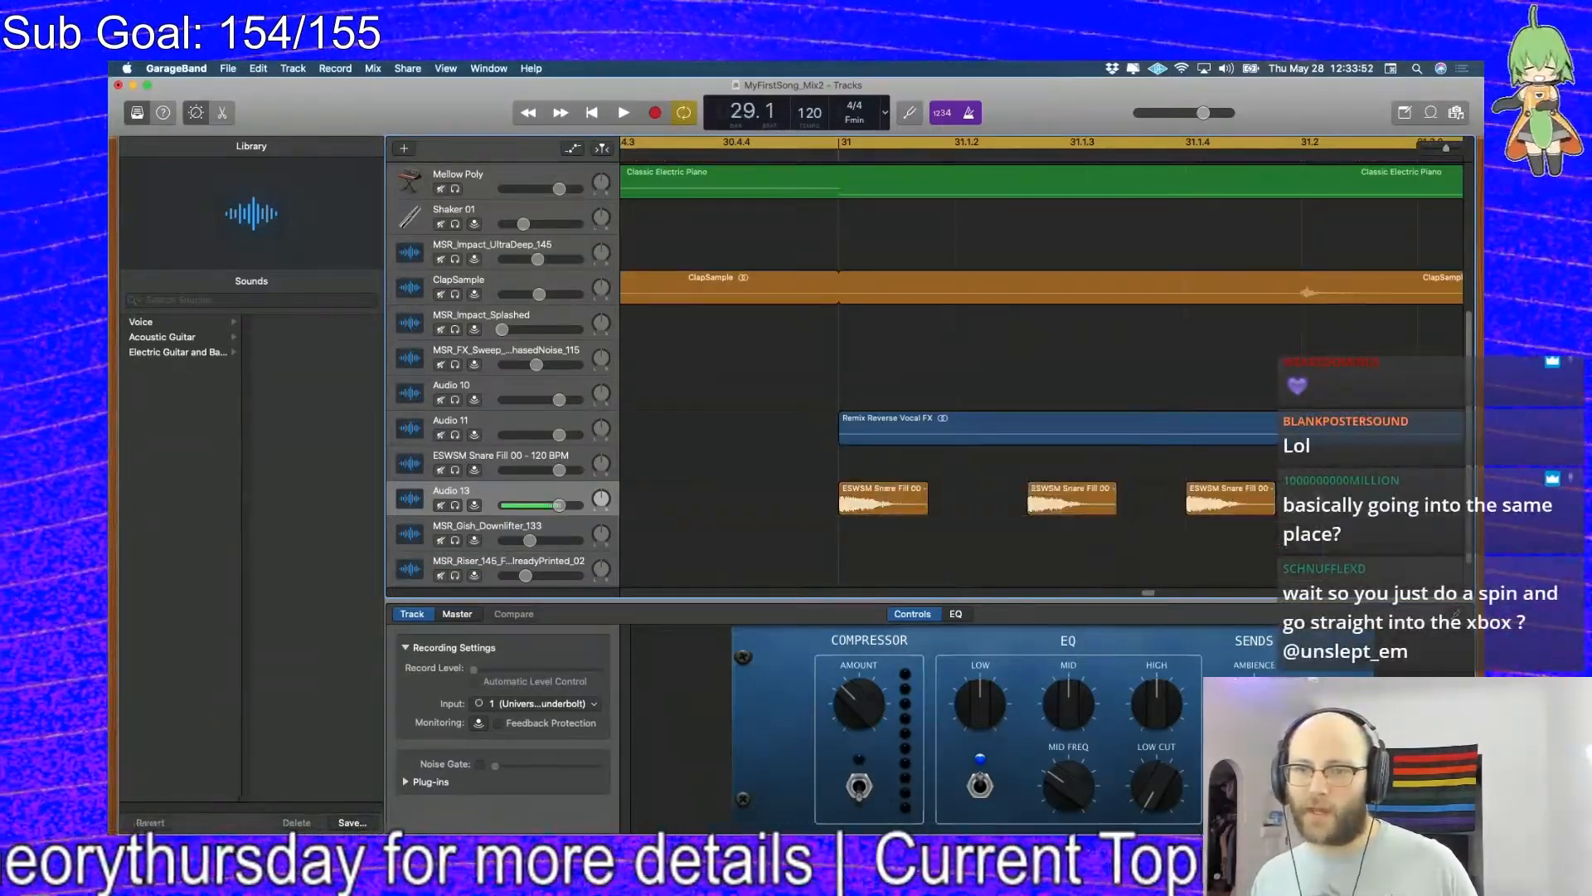
{"action": "scroll", "coordinate": [937, 466], "scroll_direction": "down", "scroll_amount": 5}
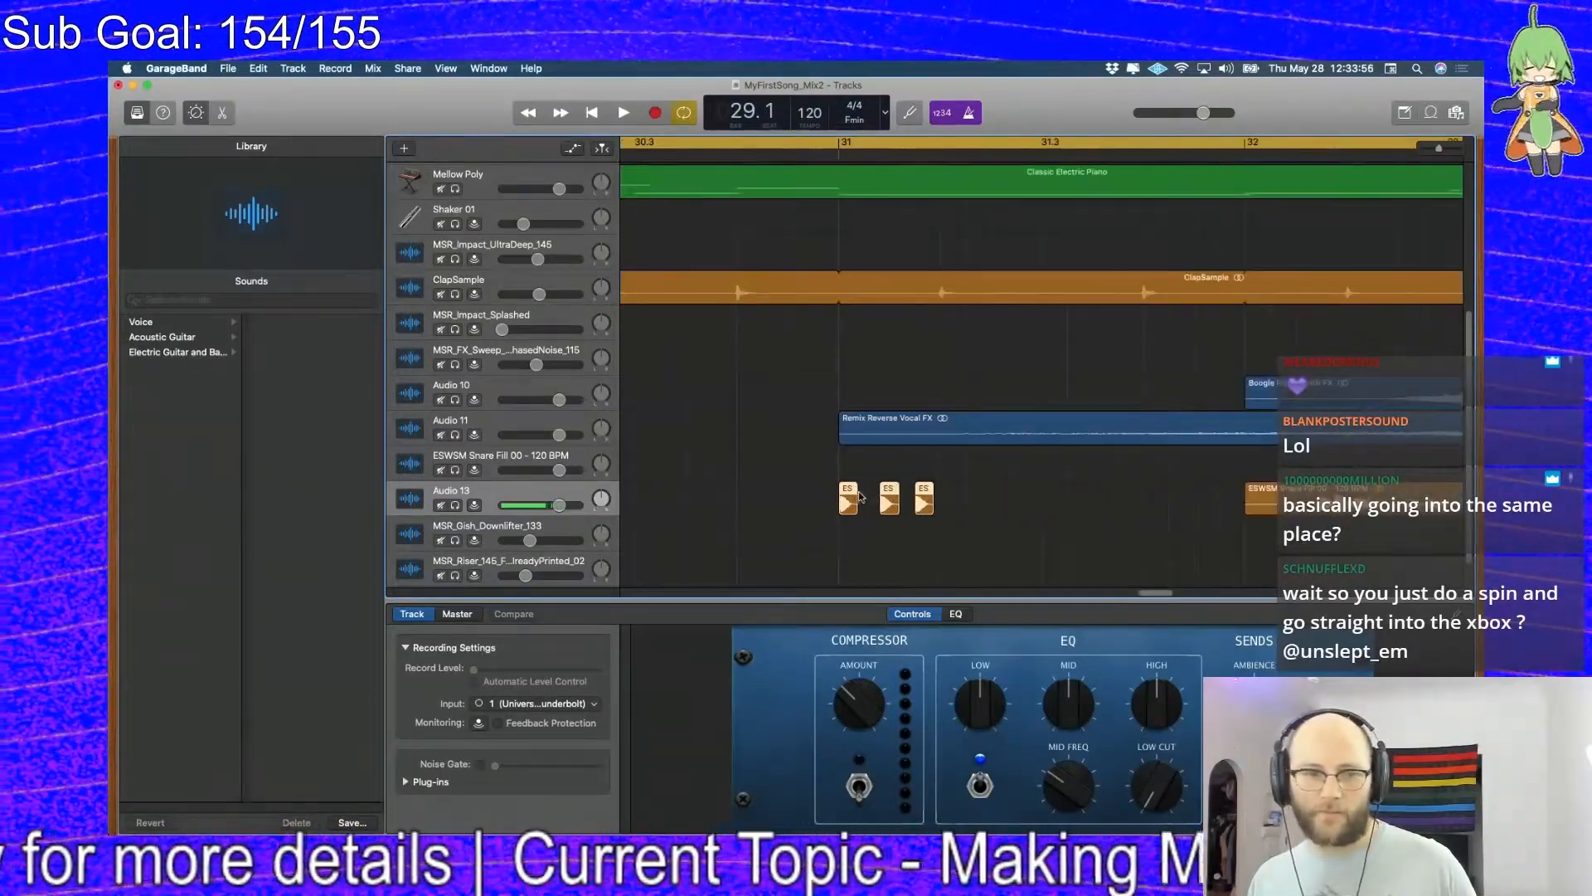
{"action": "left_click_drag", "start_coordinate": [848, 504], "coordinate": [1154, 506]}
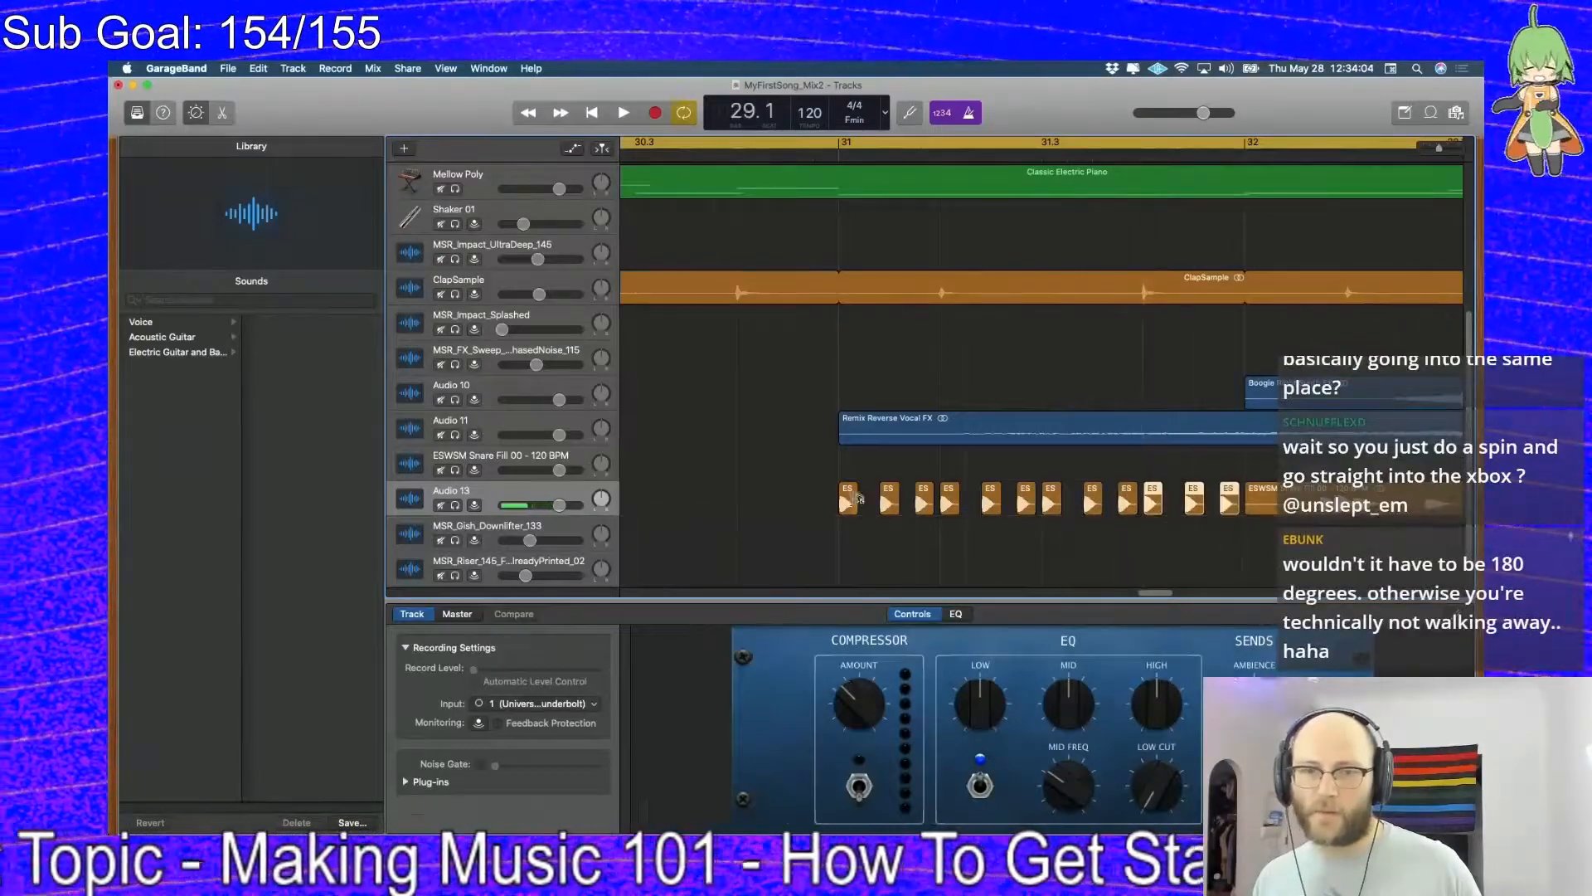
Turn off the cycle area and play back the arrangement to audition the snare build up to bar 33
{"action": "key", "text": "Return"}
{"action": "key", "text": "space"}
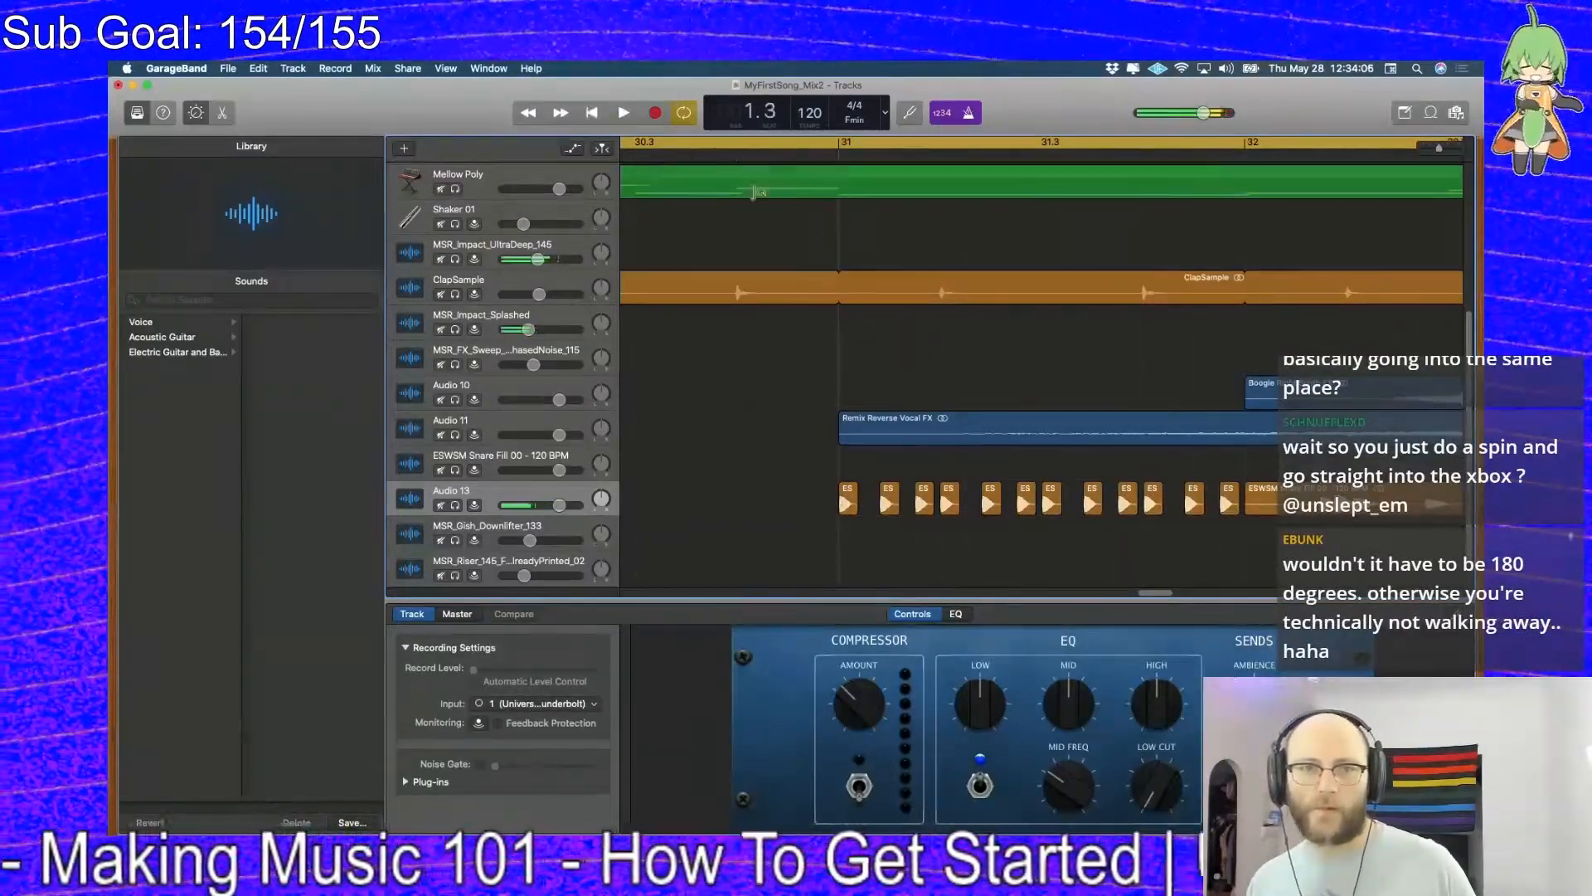
{"action": "key", "text": "c"}
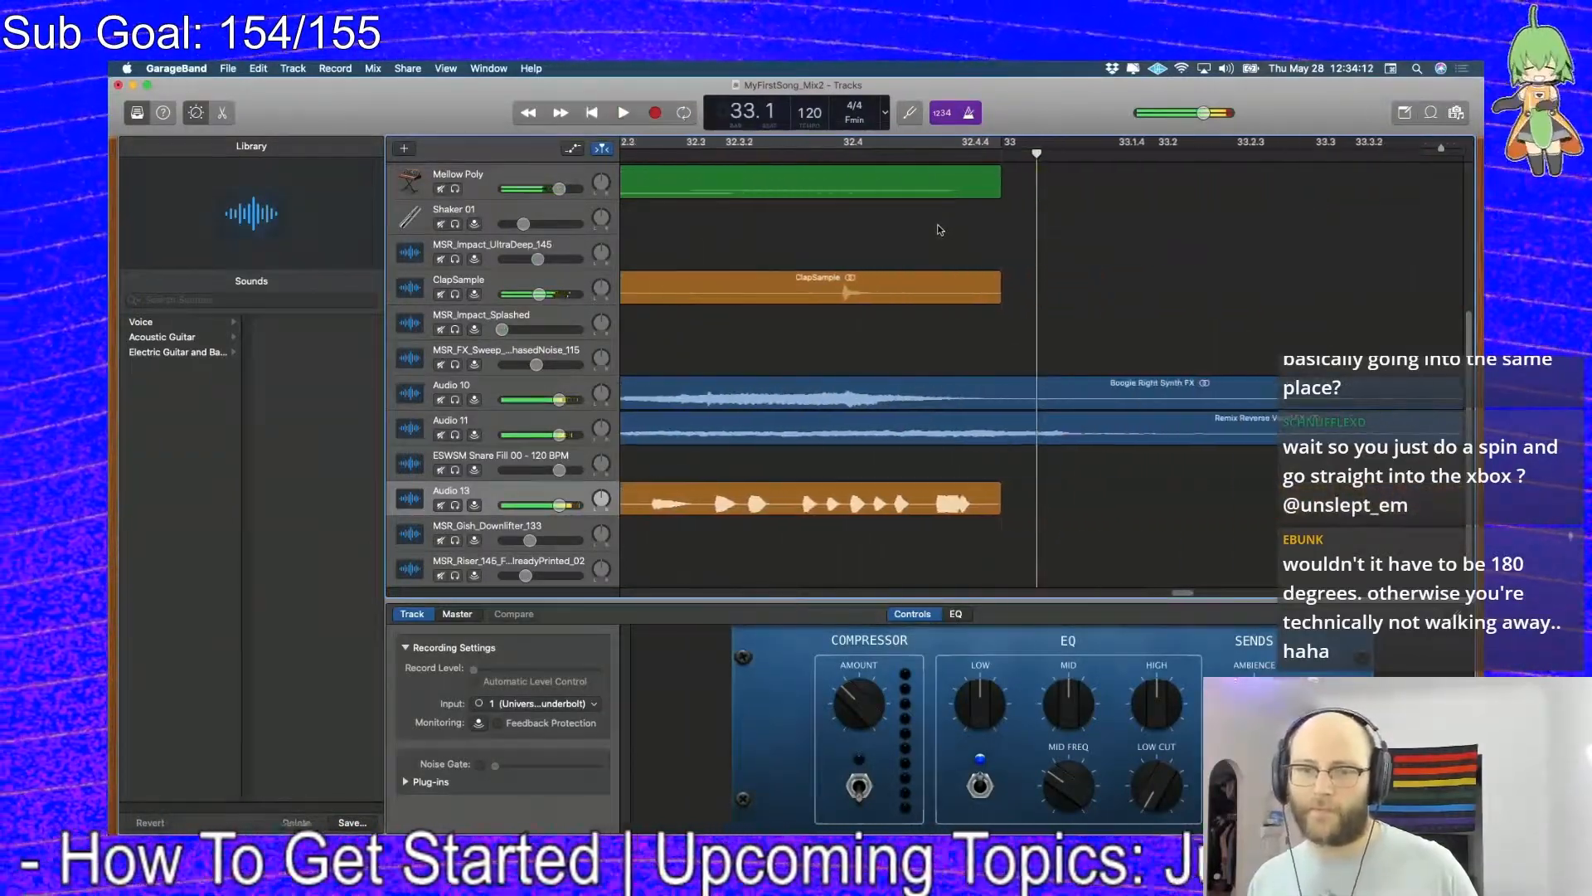
Delete the original snare fill region at bar 32 and fill that bar with evenly spaced copies of the single hit
{"action": "key", "text": "super+Left"}
{"action": "left_click", "coordinate": [863, 501]}
{"action": "key", "text": "Delete"}
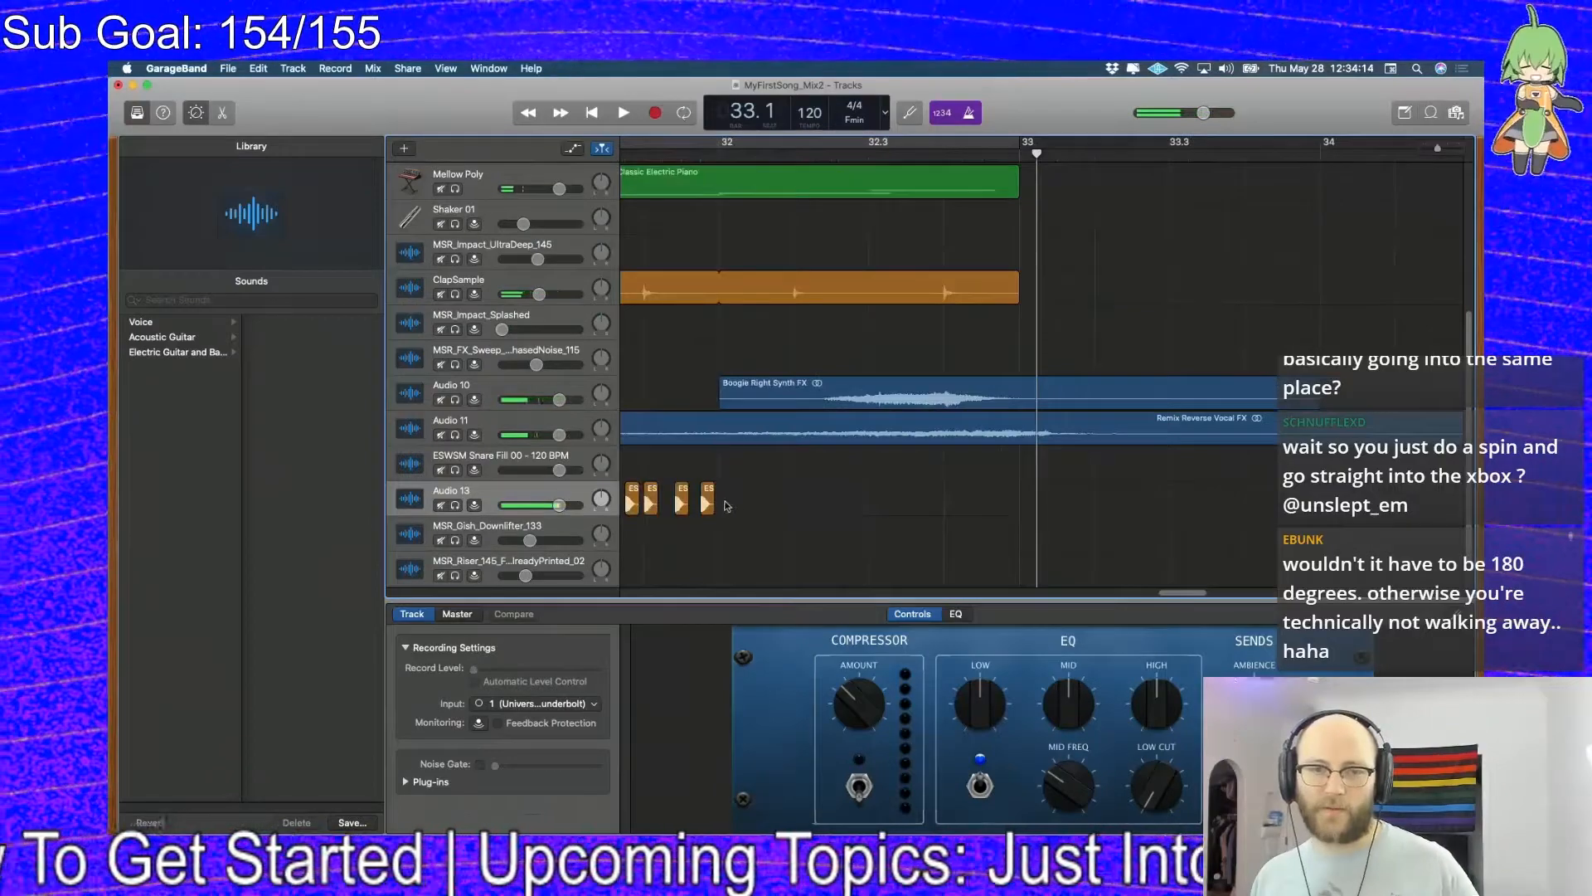
{"action": "left_click_drag", "start_coordinate": [706, 506], "coordinate": [767, 494]}
{"action": "key", "text": "super+Right"}
{"action": "key", "text": "super+Left"}
{"action": "left_click_drag", "start_coordinate": [904, 503], "coordinate": [1078, 507]}
{"action": "left_click_drag", "start_coordinate": [778, 505], "coordinate": [1091, 510]}
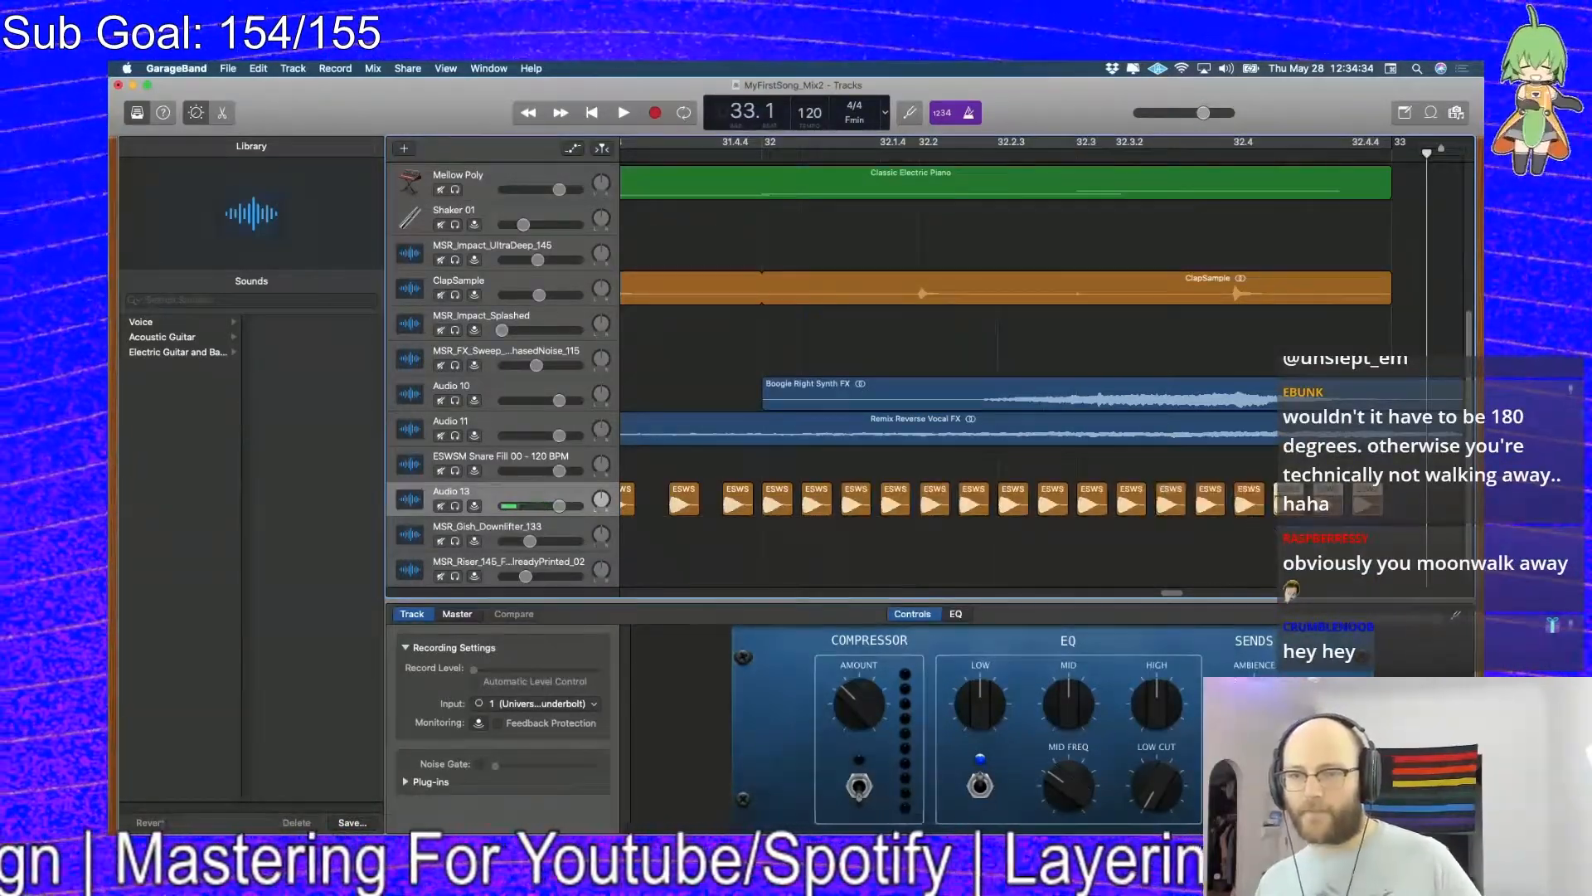
Replace the snare hits from beat 3 of bar 32 with shorter, tightly spaced copies and lower the snare track's volume
{"action": "left_click_drag", "start_coordinate": [1129, 513], "coordinate": [1165, 505]}
{"action": "key", "text": "Delete"}
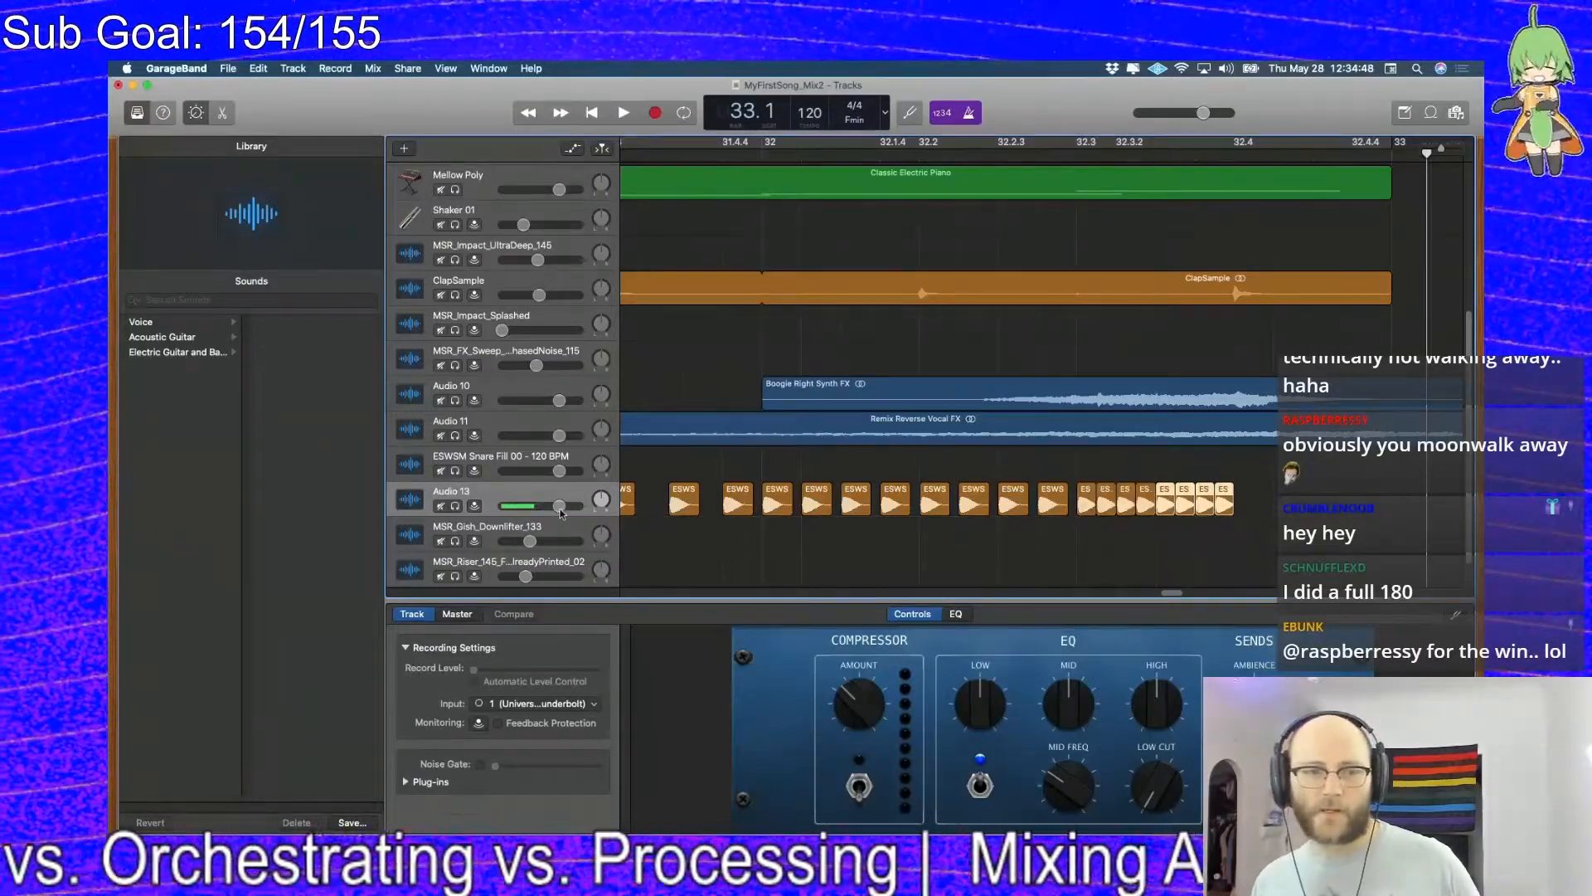
{"action": "left_click_drag", "start_coordinate": [560, 511], "coordinate": [540, 510]}
Delete the empty ESWSM Snare Fill 00 - 120 BPM track above the edited snare hits
{"action": "key", "text": "super+Left"}
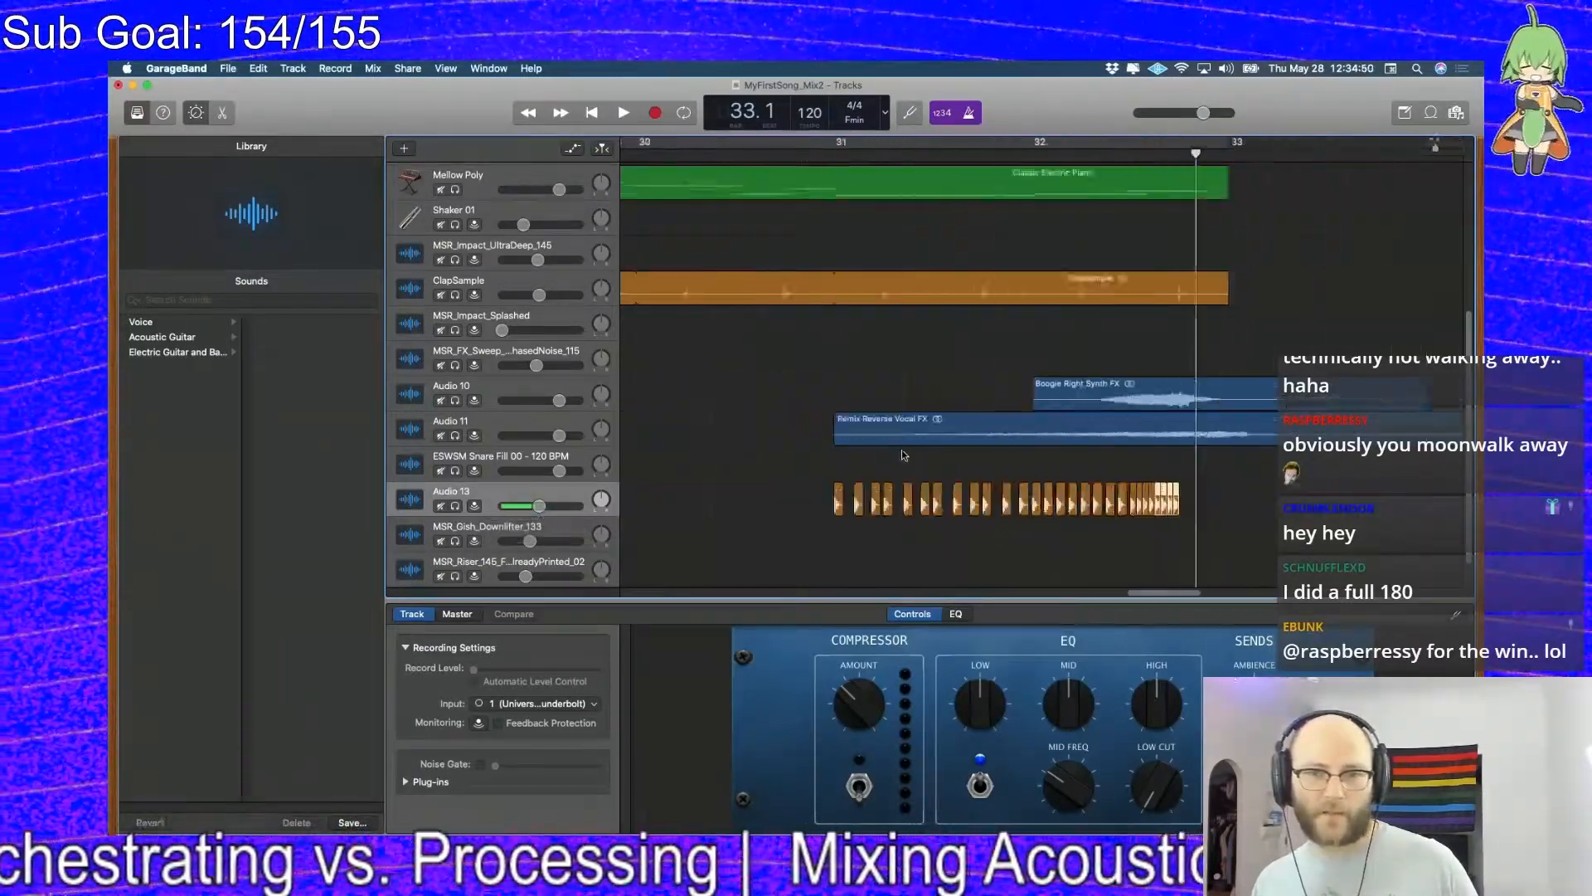
{"action": "key", "text": "super+Left"}
{"action": "key", "text": "super+Left"}
{"action": "key", "text": "super+Left"}
{"action": "key", "text": "super+Left"}
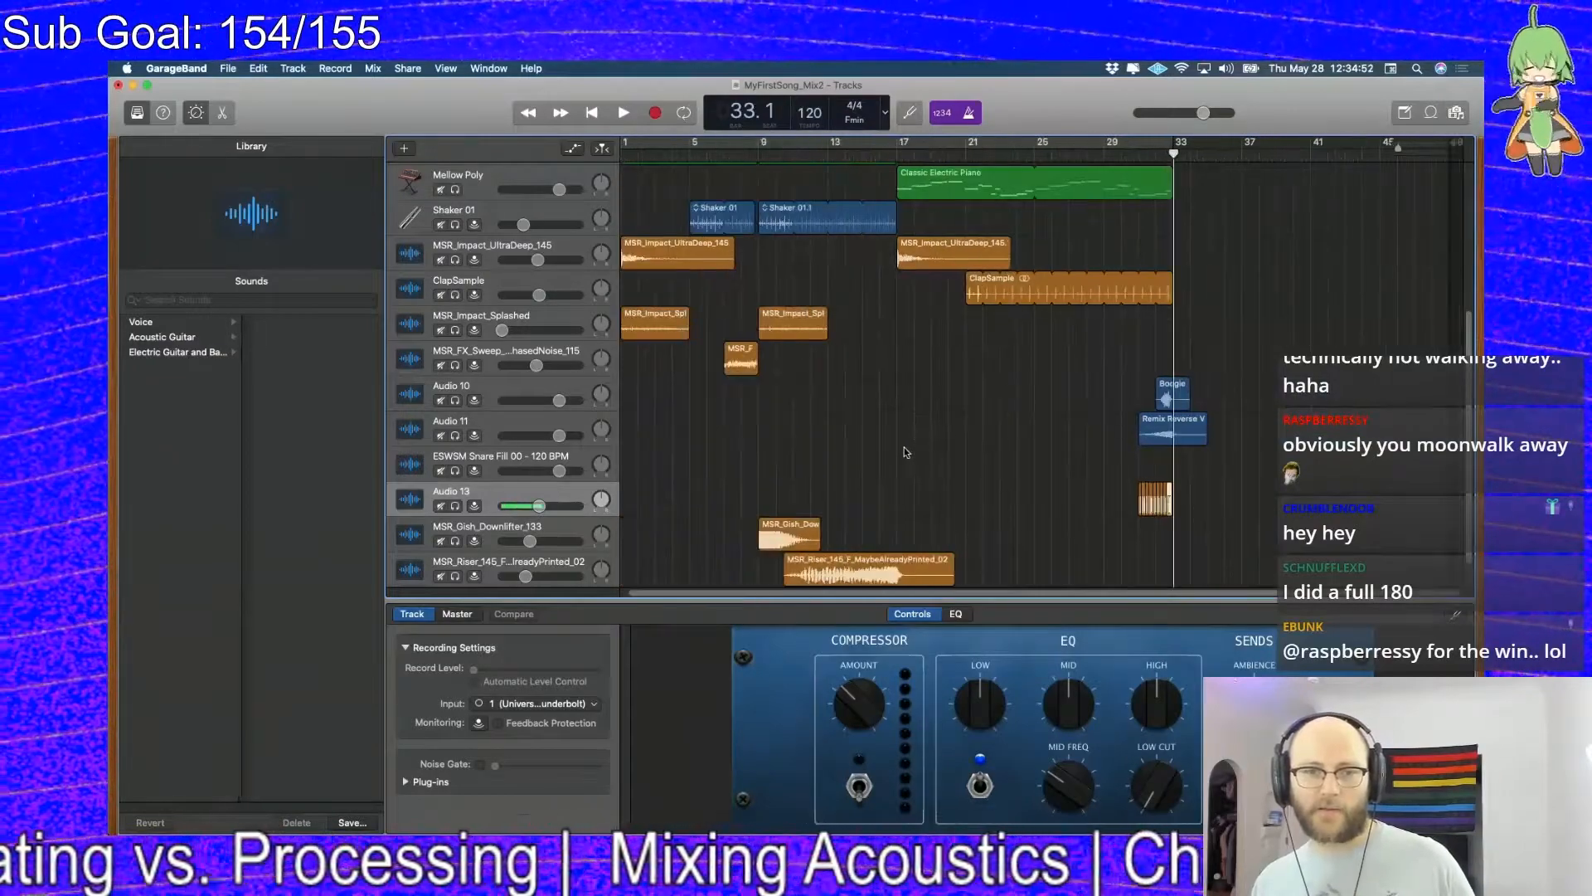
{"action": "scroll", "coordinate": [669, 463], "scroll_direction": "down", "scroll_amount": 1}
{"action": "key", "text": "super+z"}
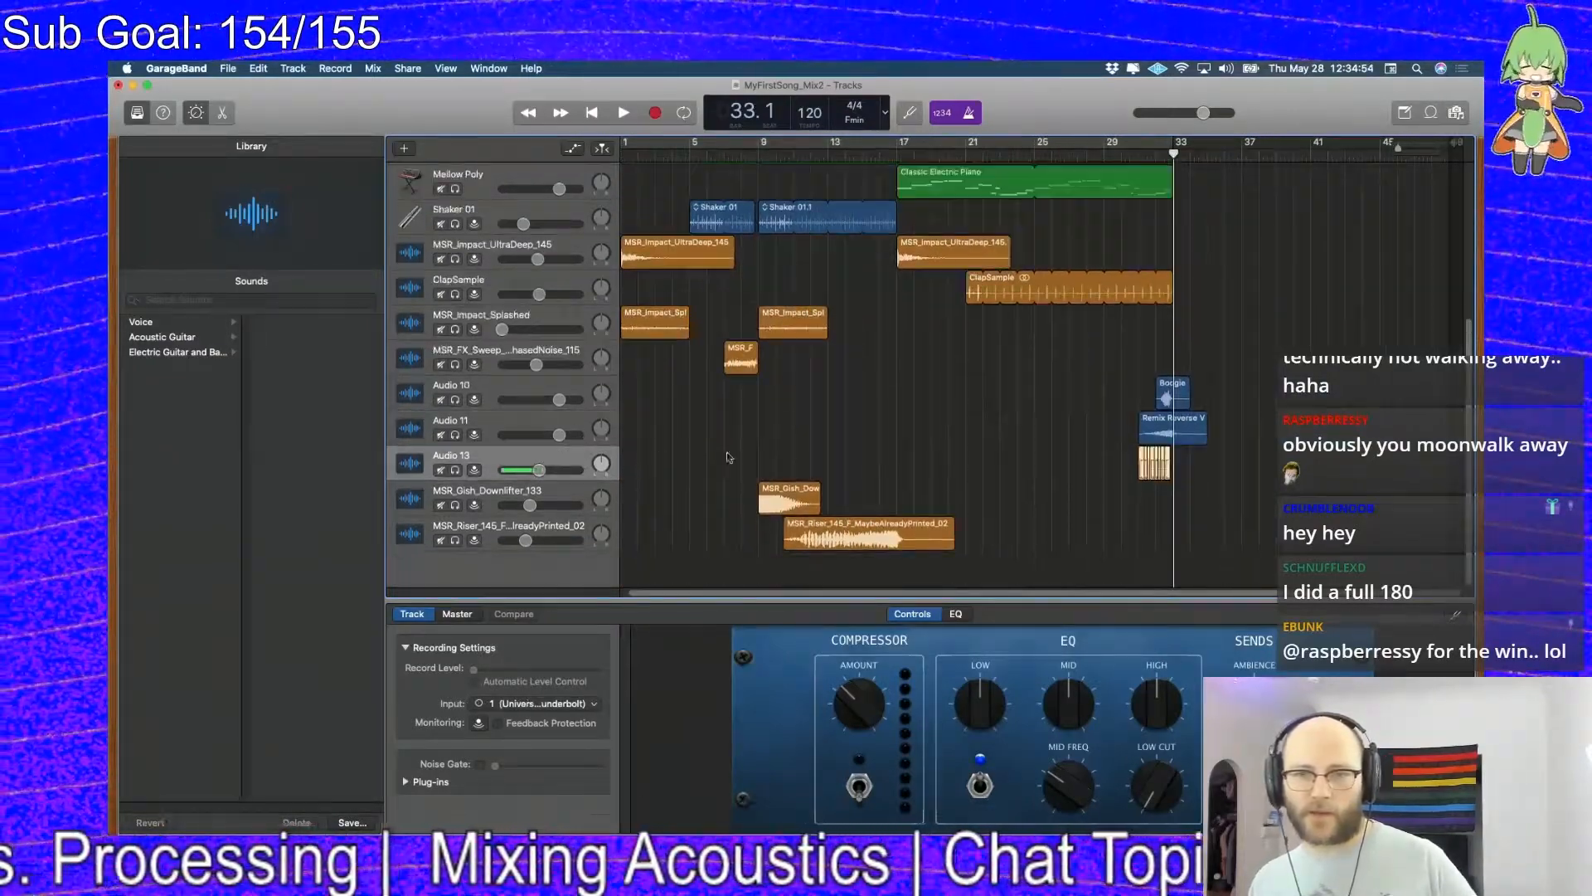
Rename the Audio 13 track as Snare Build and lower the volumes of the Audio 10 and Audio 11 tracks
{"action": "double_click", "coordinate": [473, 454]}
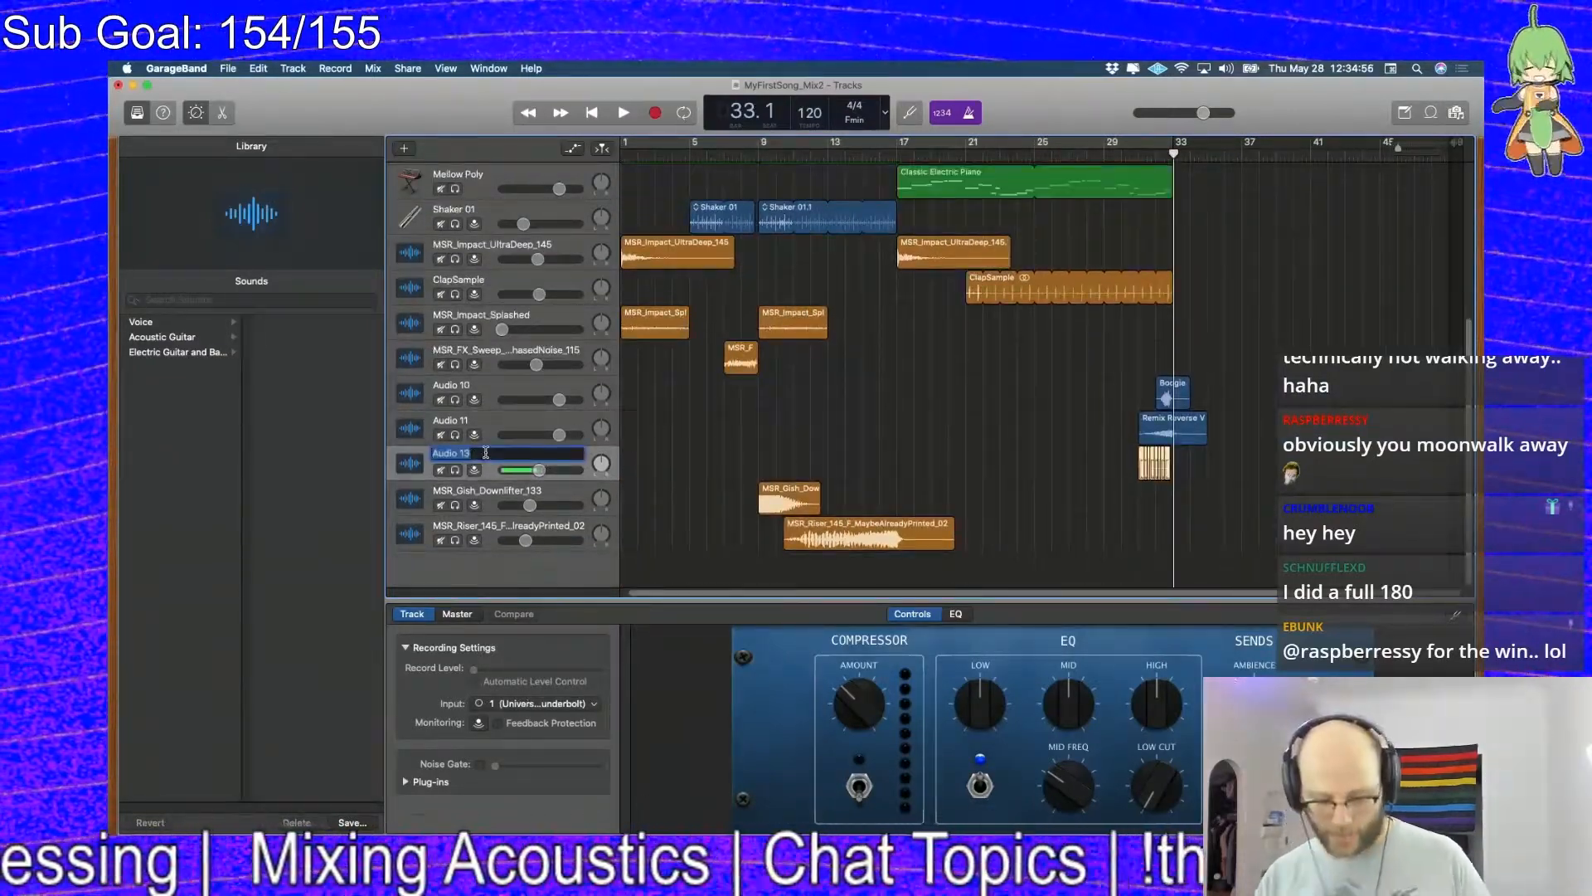
{"action": "type", "text": "Snare Build"}
{"action": "key", "text": "Return"}
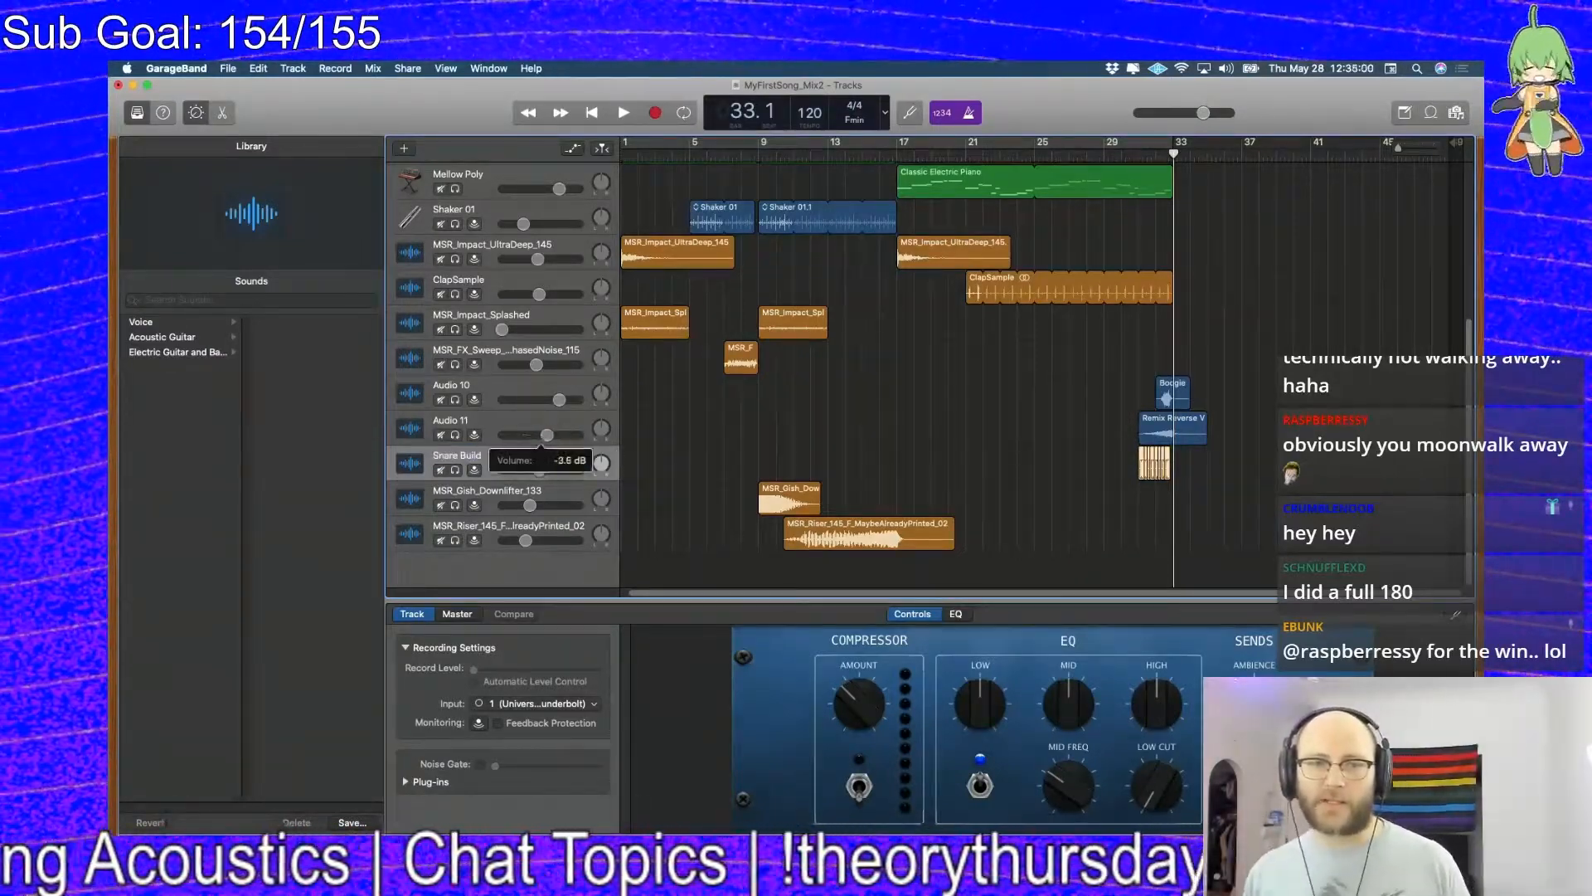
{"action": "mouse_move", "coordinate": [547, 401]}
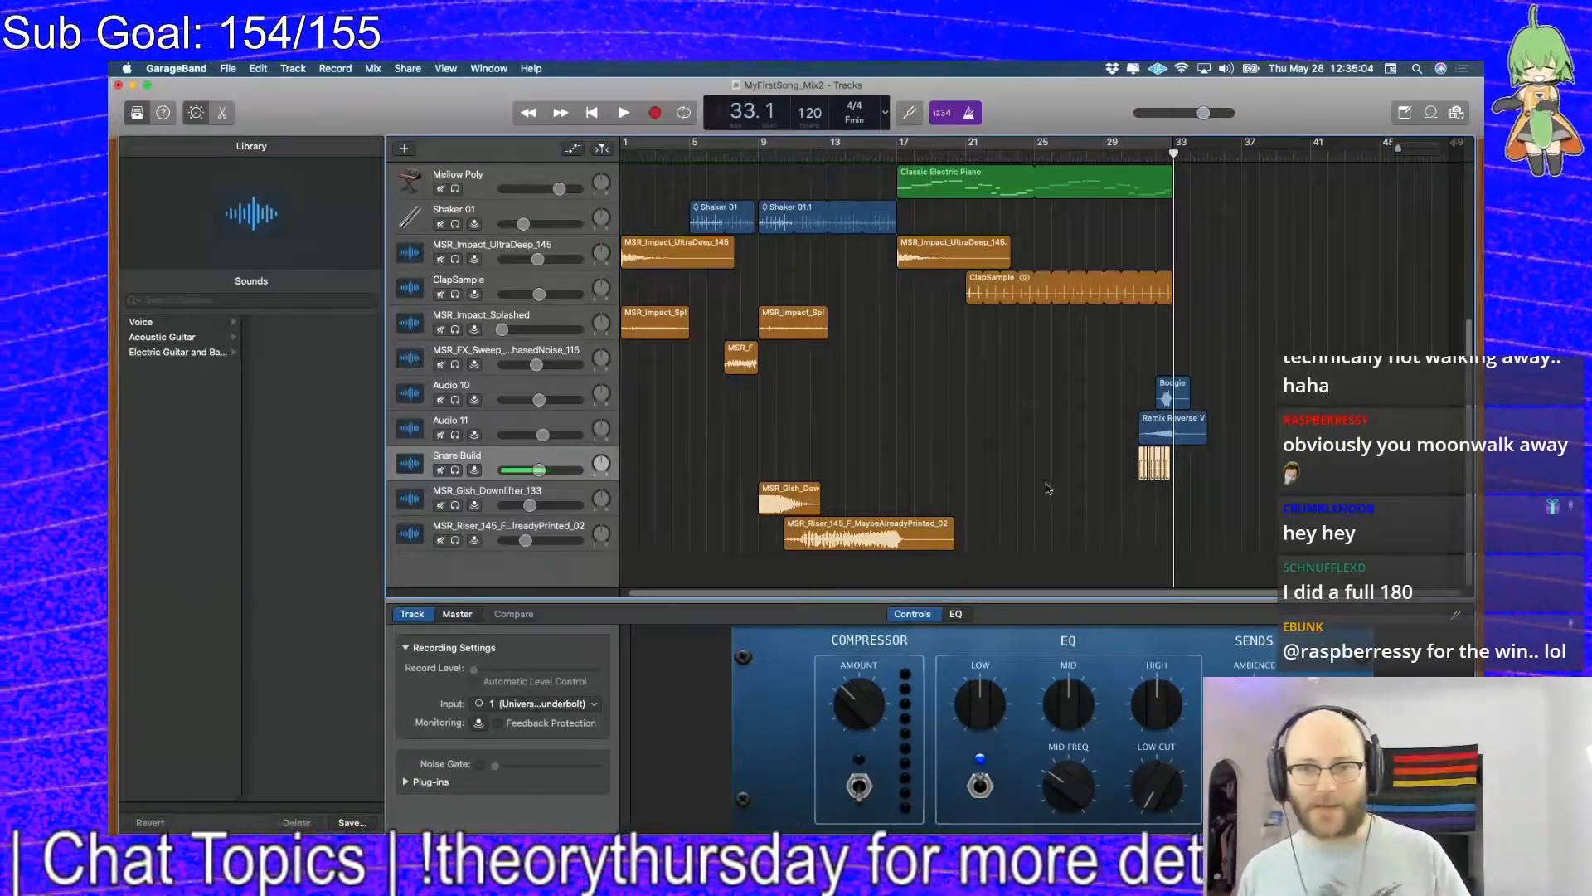
Draw a volume automation ramp on the Snare Build track, rising from just before the snare hits up to bar 33, and audition it
{"action": "key", "text": "a"}
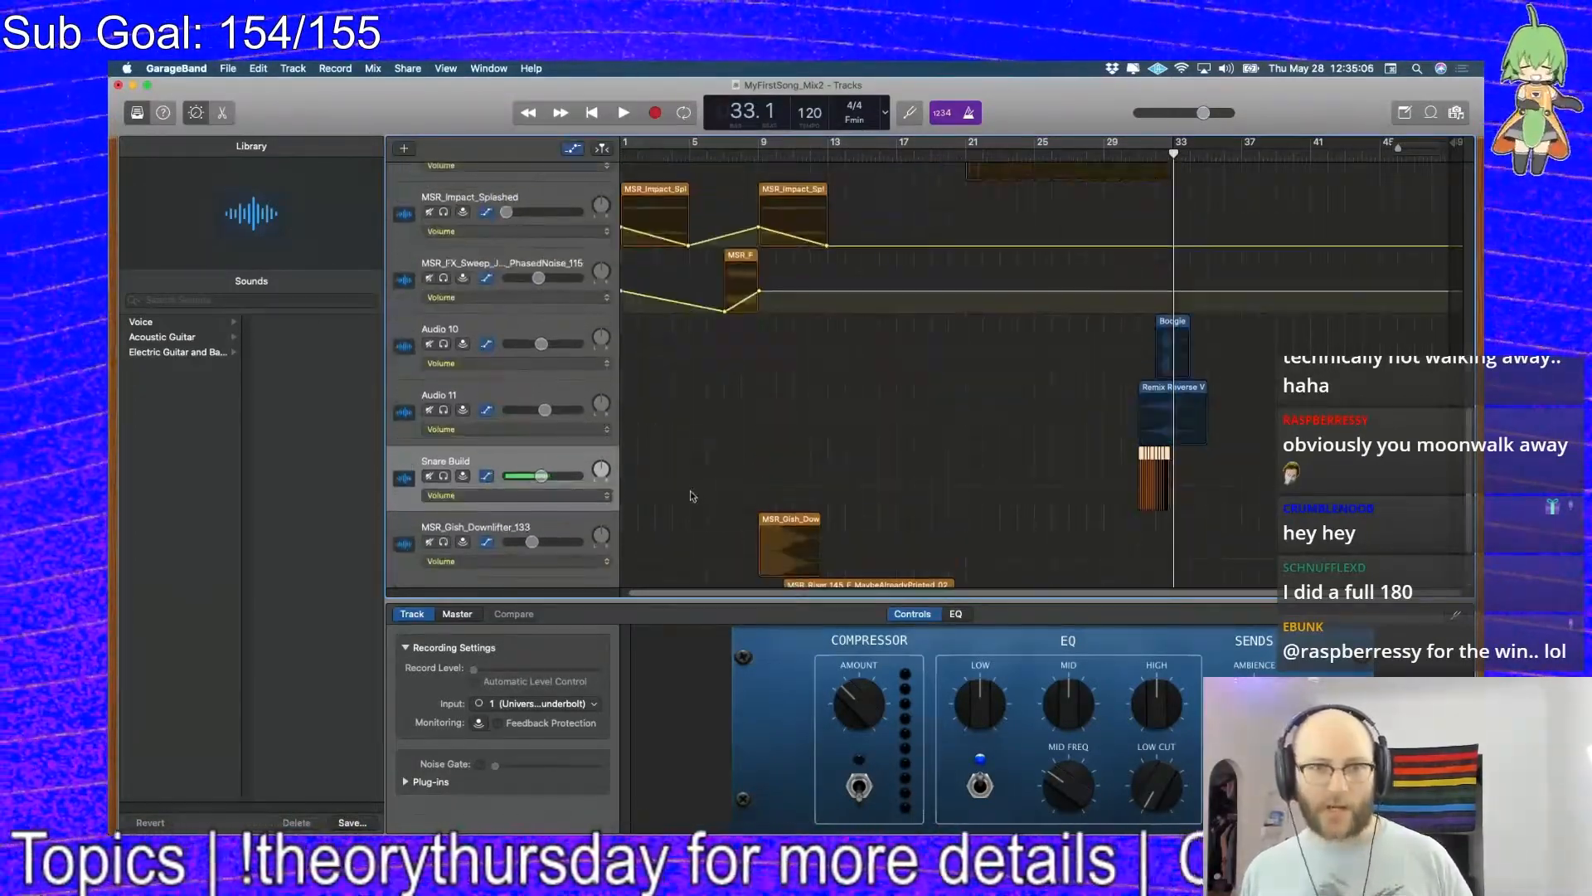
{"action": "left_click", "coordinate": [1171, 493]}
{"action": "left_click_drag", "start_coordinate": [1136, 491], "coordinate": [1127, 509]}
{"action": "key", "text": "space"}
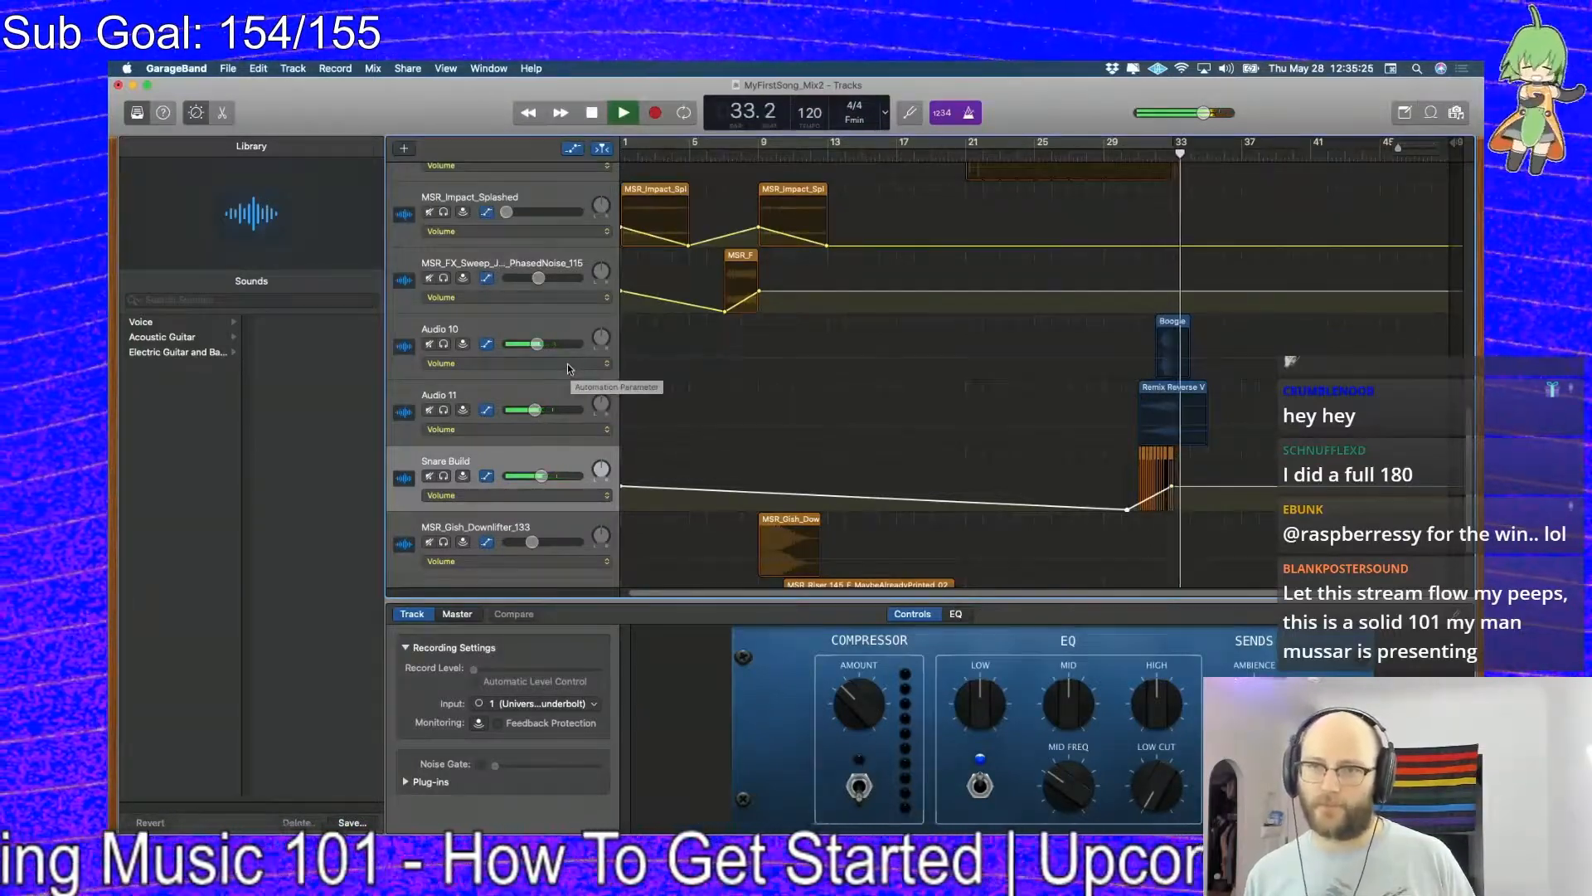
{"action": "key", "text": "space"}
{"action": "key", "text": "a"}
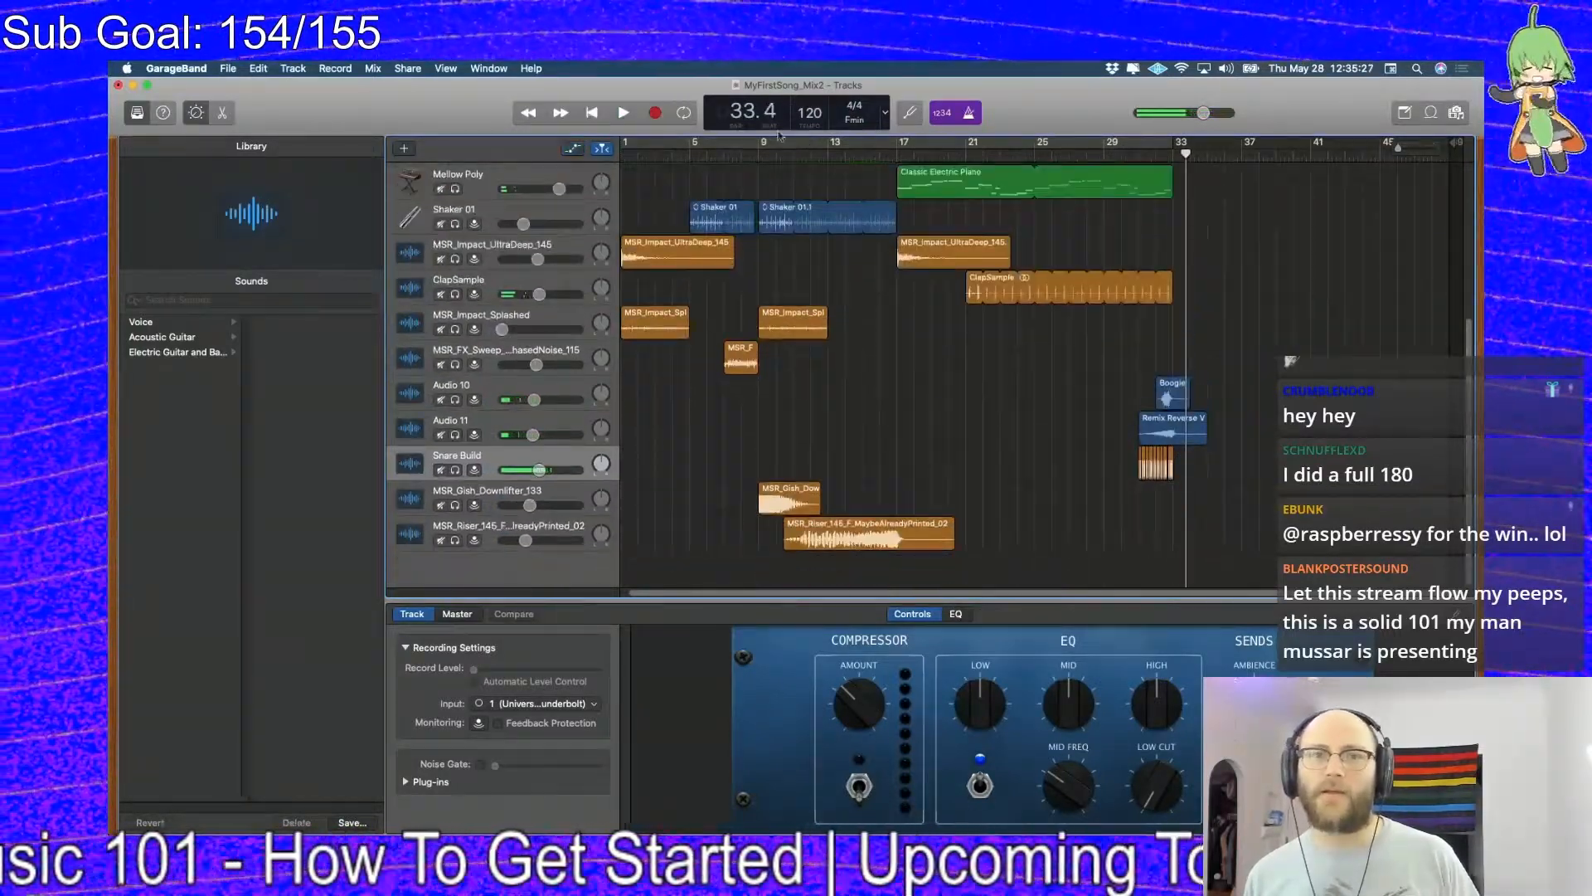
Turn on the cycle area over bars 1 to 33 and play the arrangement from its start
{"action": "left_click", "coordinate": [709, 146]}
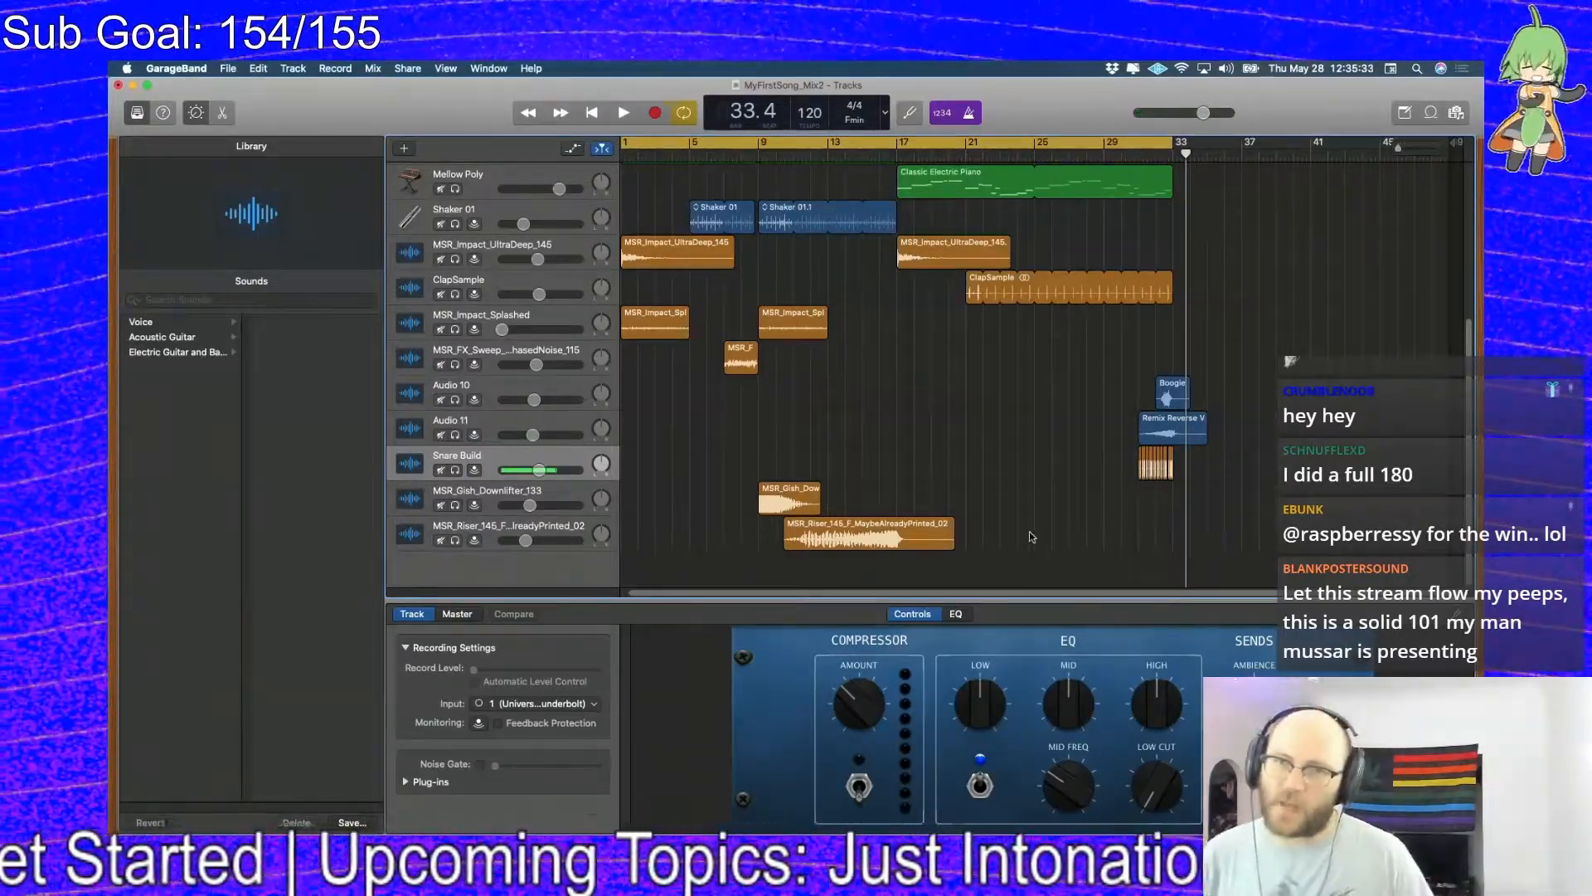
{"action": "key", "text": "space"}
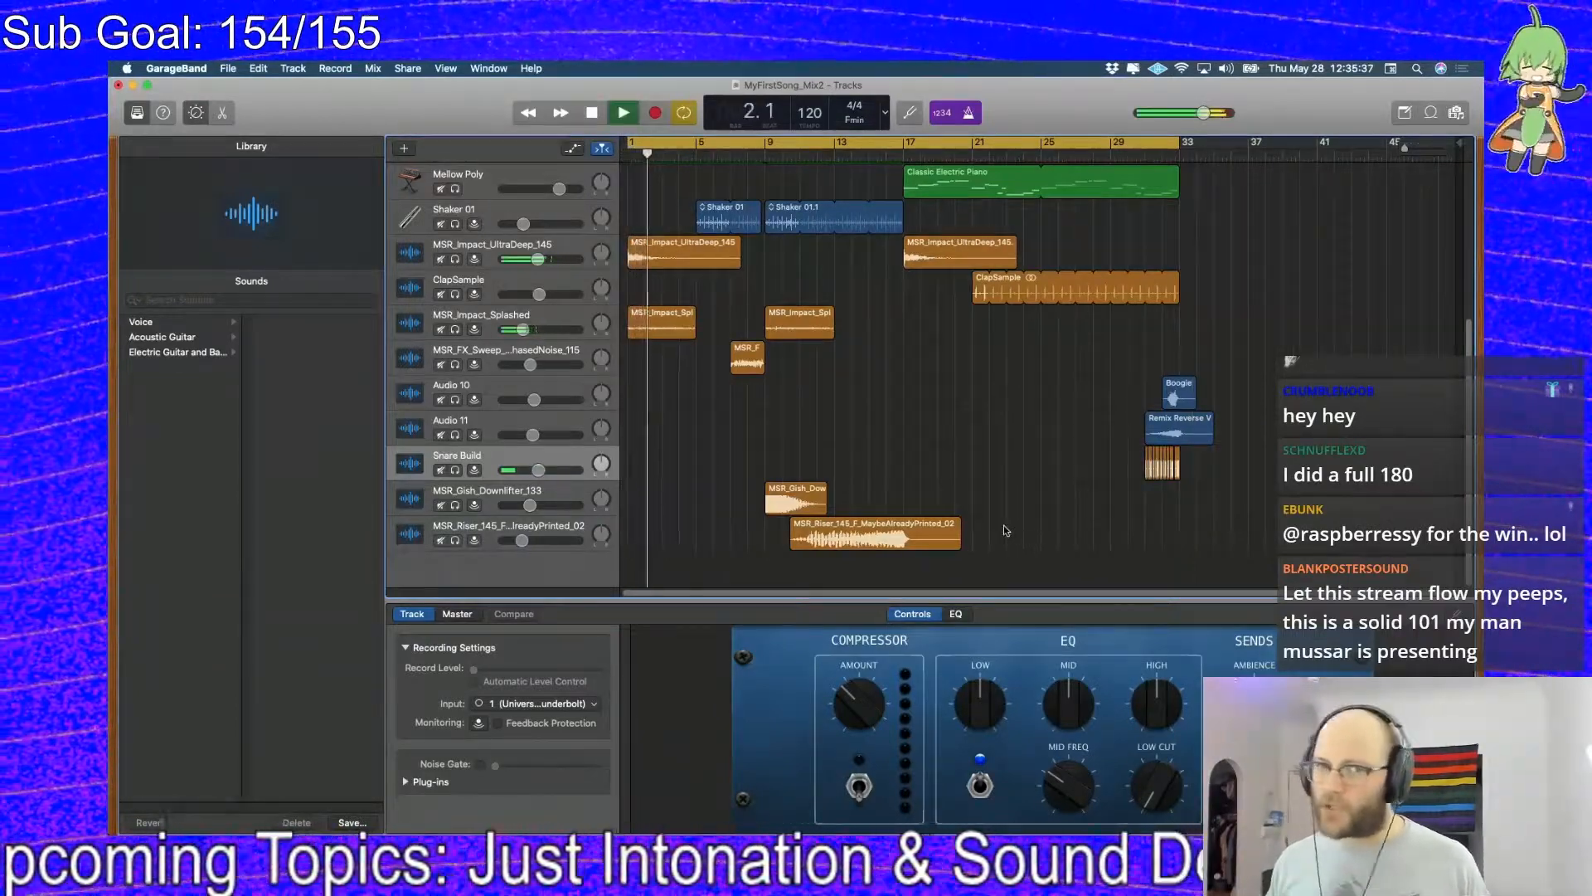
Duplicate the Classic Electric Piano track and give the new track the Rolling Chords arpeggiator sound from Synth Chords
{"action": "scroll", "coordinate": [1004, 525], "scroll_direction": "up", "scroll_amount": 6}
{"action": "left_click", "coordinate": [531, 392]}
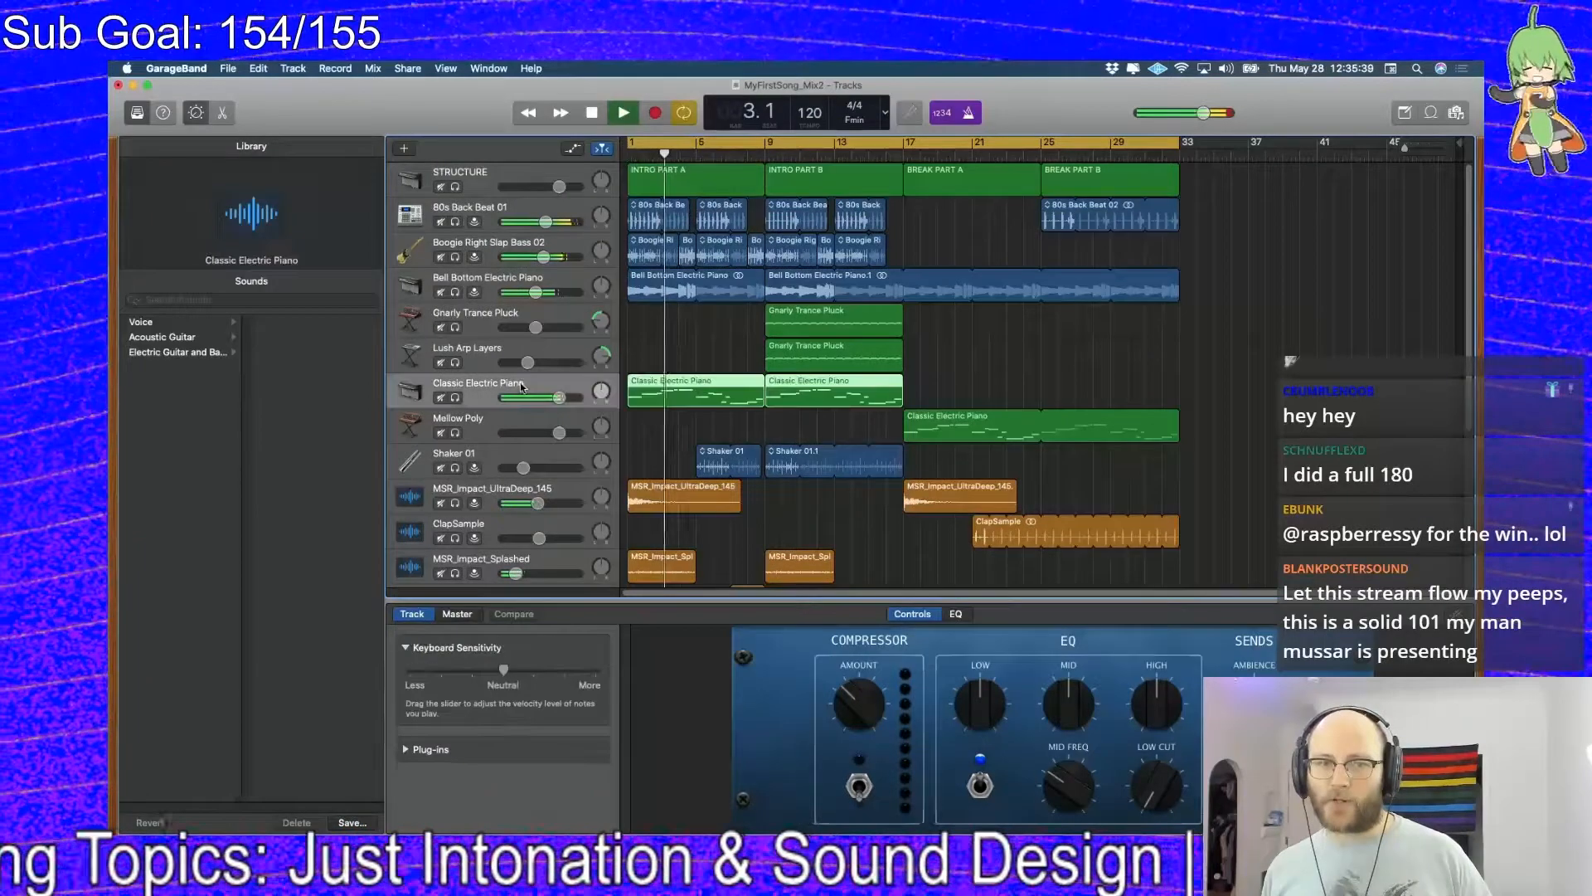
{"action": "key", "text": "super+d"}
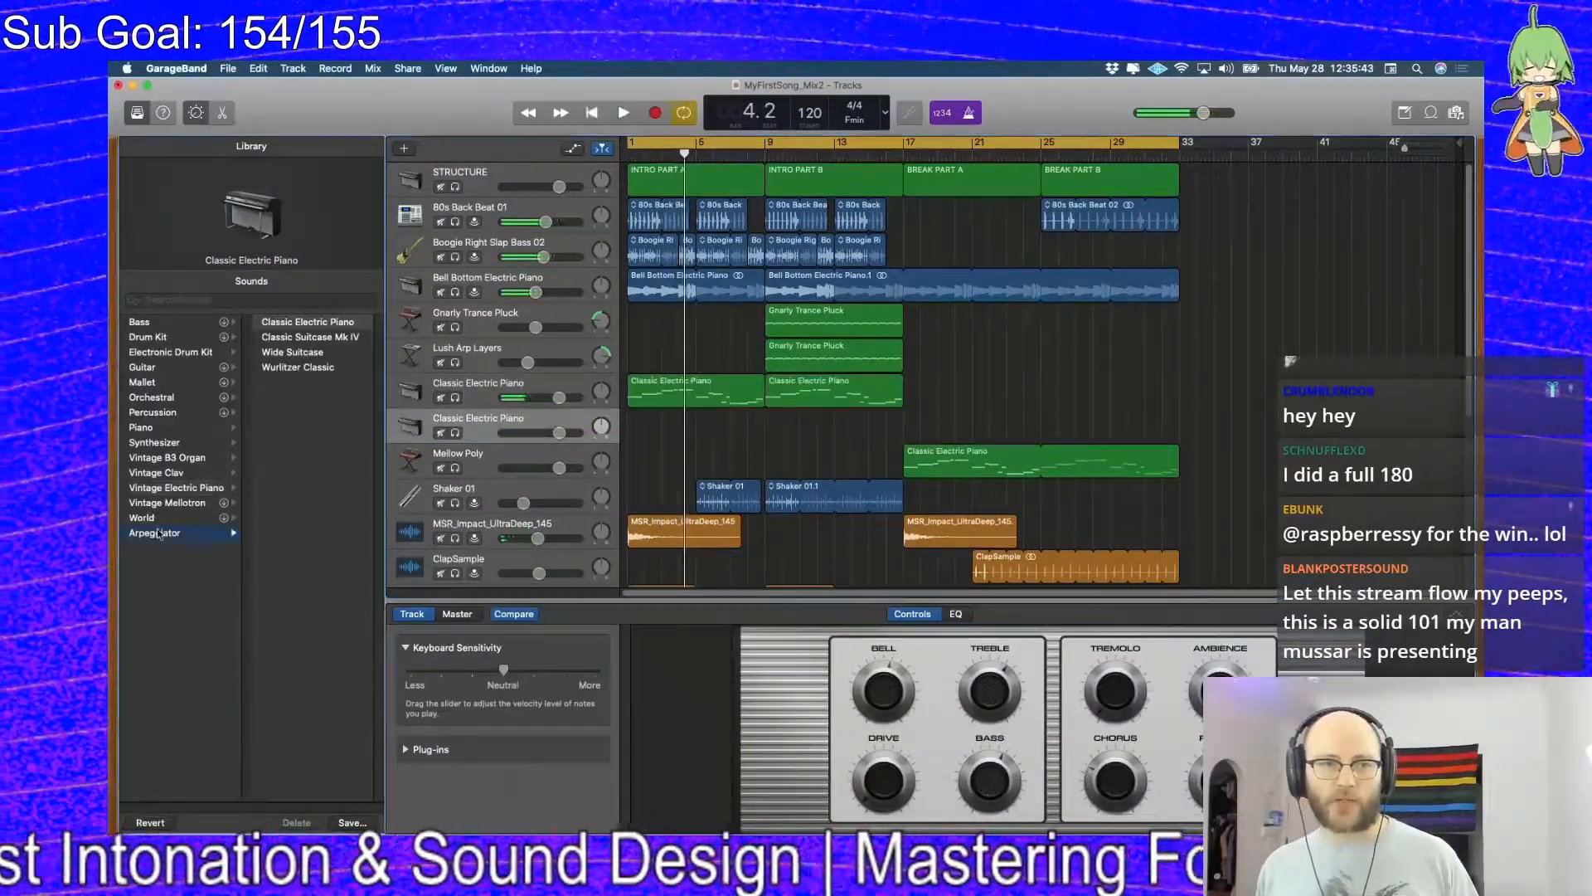
{"action": "left_click", "coordinate": [300, 369]}
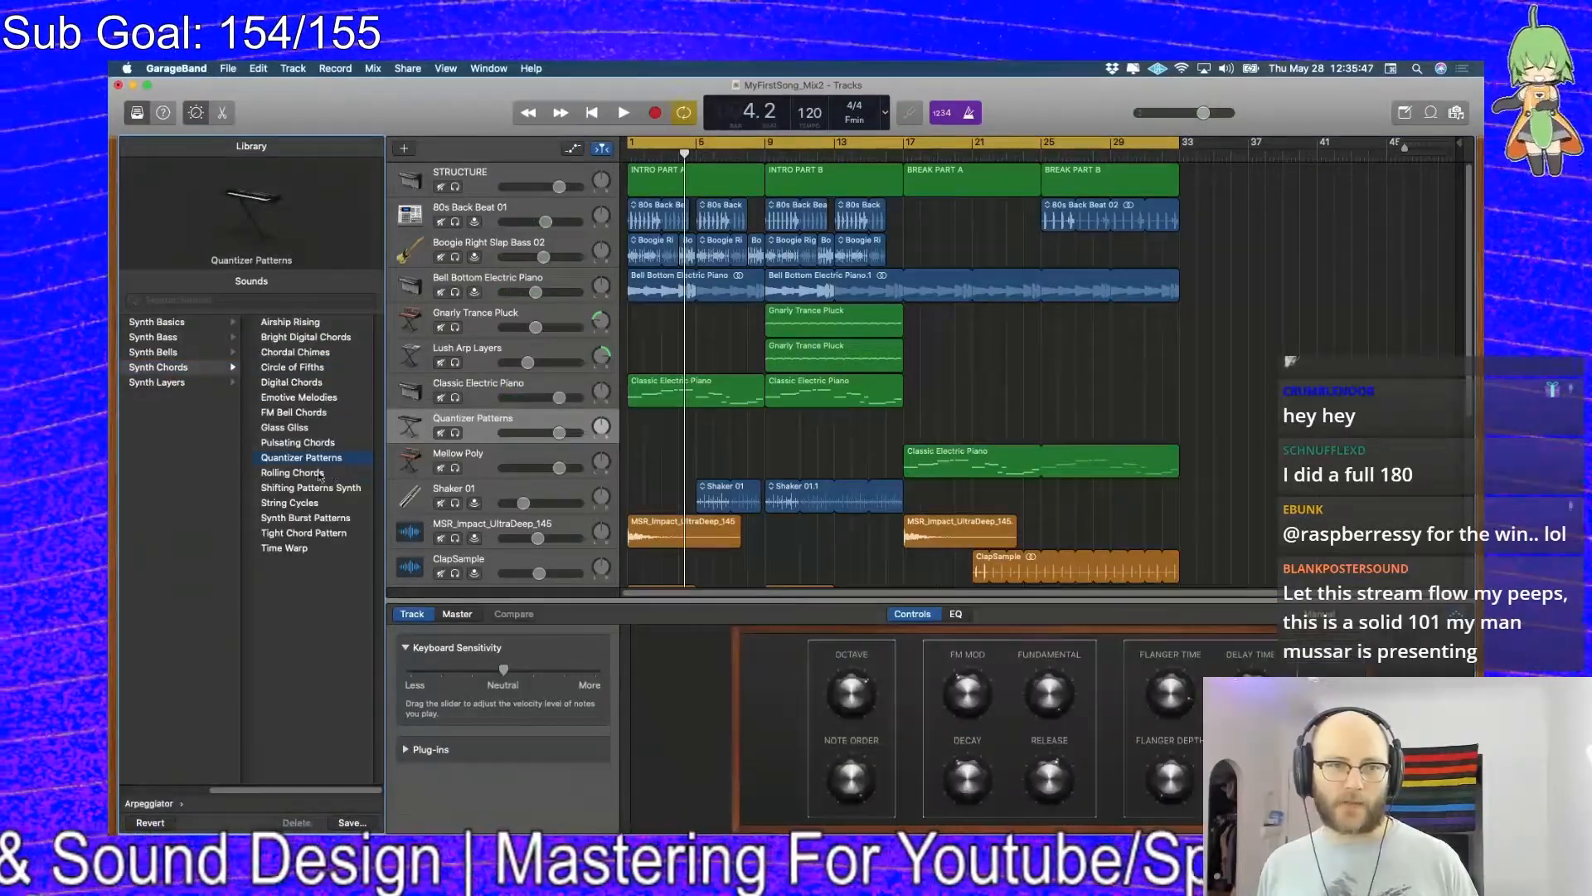
Copy both Classic Electric Piano regions in bars 1 to 17 onto the Rolling Chords track and lower that track's volume
{"action": "left_click", "coordinate": [497, 394]}
{"action": "left_click_drag", "start_coordinate": [826, 406], "coordinate": [826, 446]}
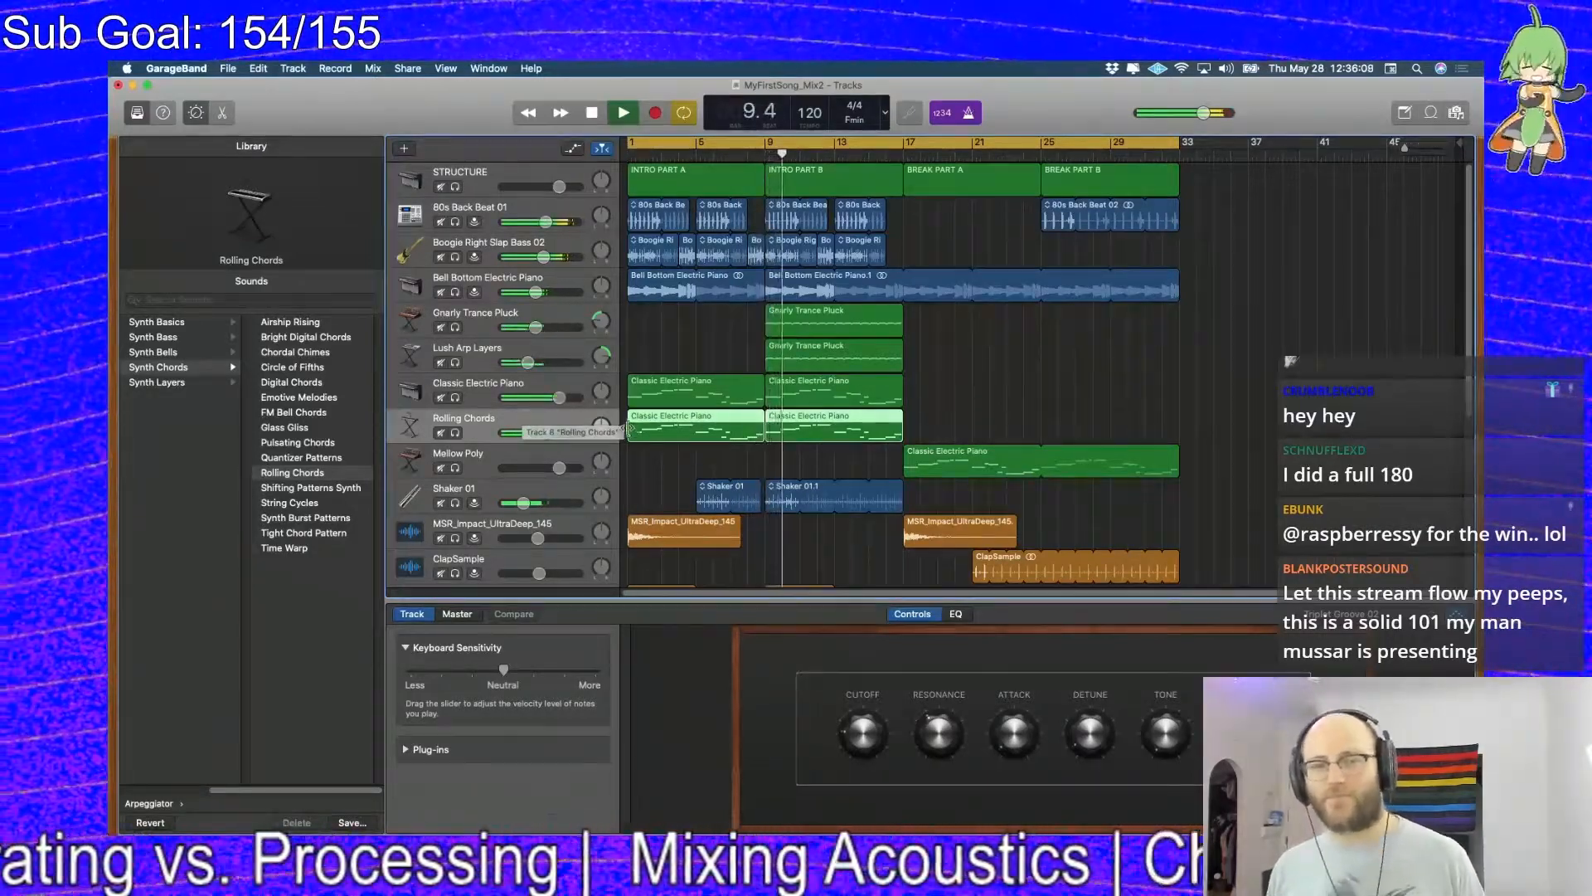
{"action": "key", "text": "b"}
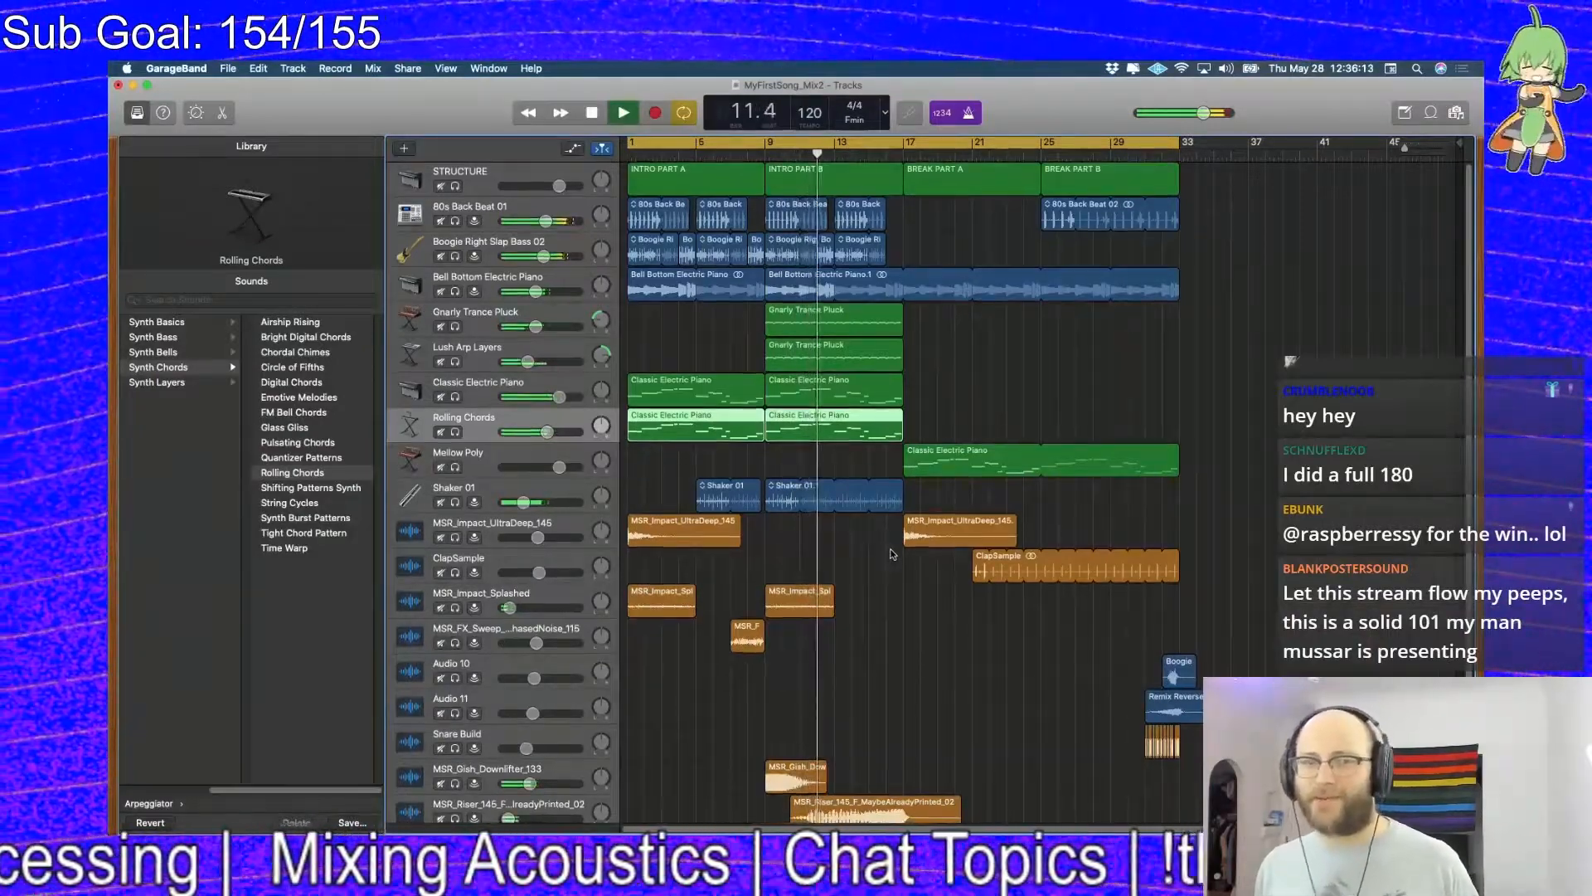
Duplicate the Mellow Poly track and give the new track the Classic Analog Pad synthesizer sound
{"action": "left_click", "coordinate": [517, 469]}
{"action": "key", "text": "super+d"}
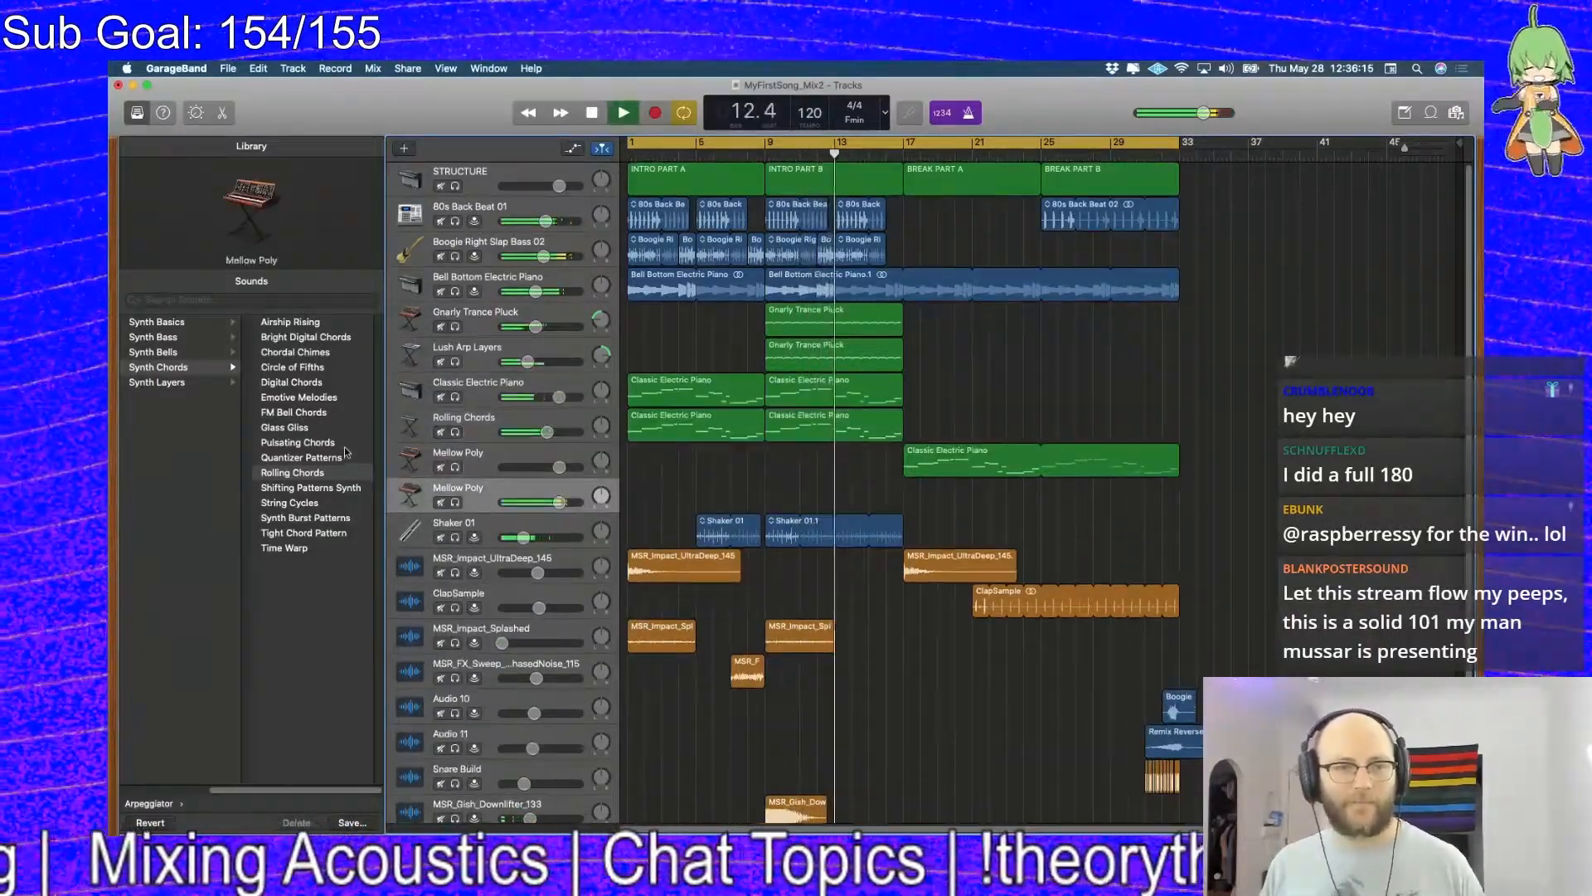
{"action": "left_click", "coordinate": [174, 430]}
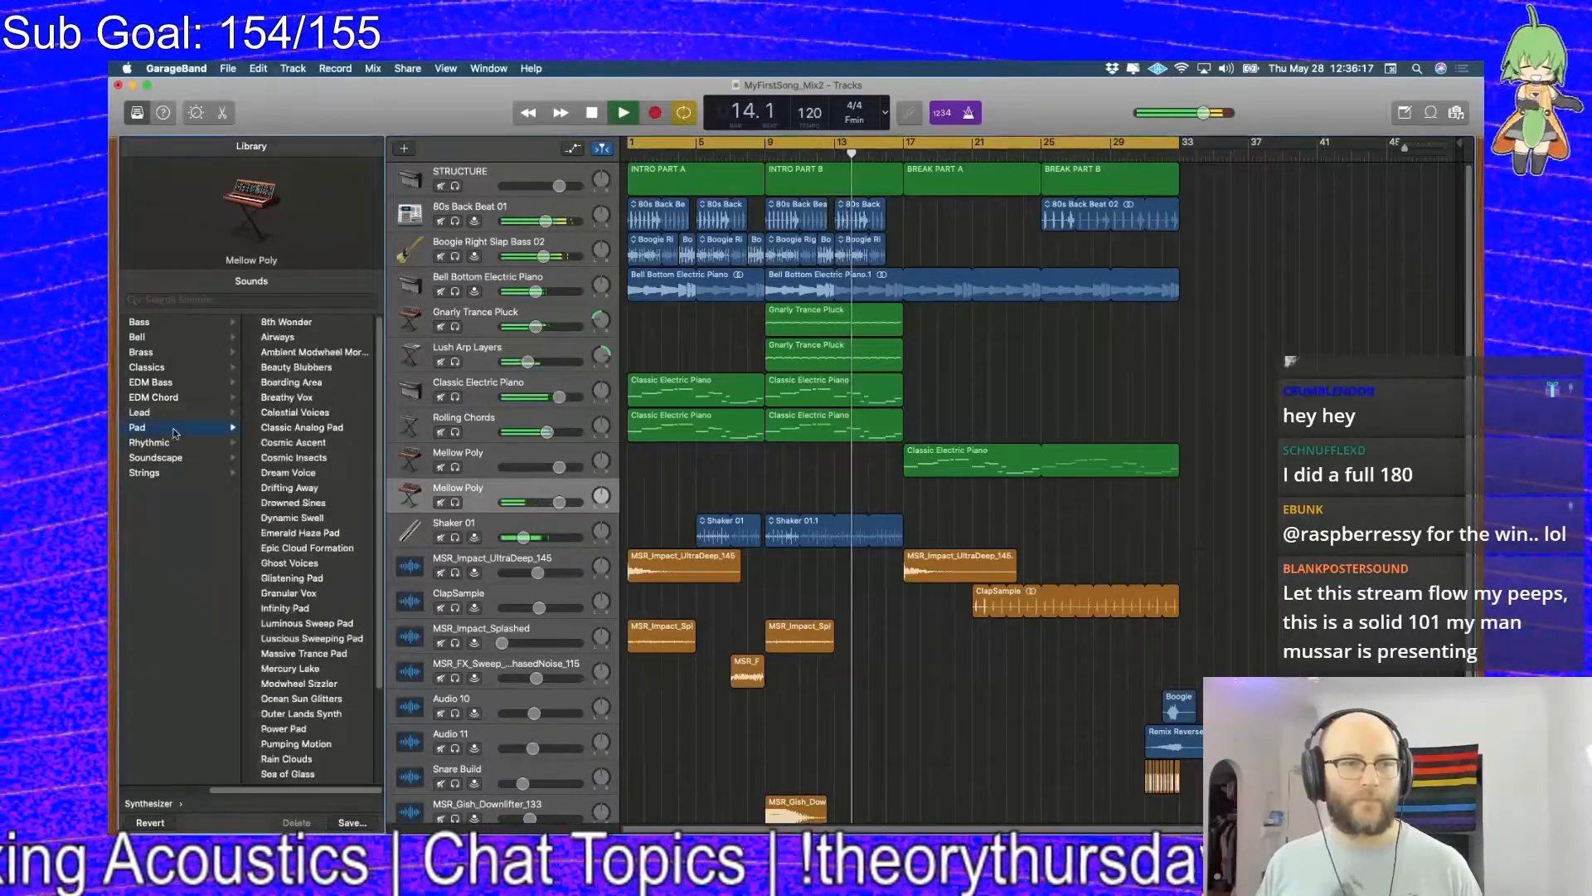
Copy the looped Mellow Poly region at bar 17 onto the Classic Analog Pad track and lower that track's volume
{"action": "left_click", "coordinate": [1054, 453]}
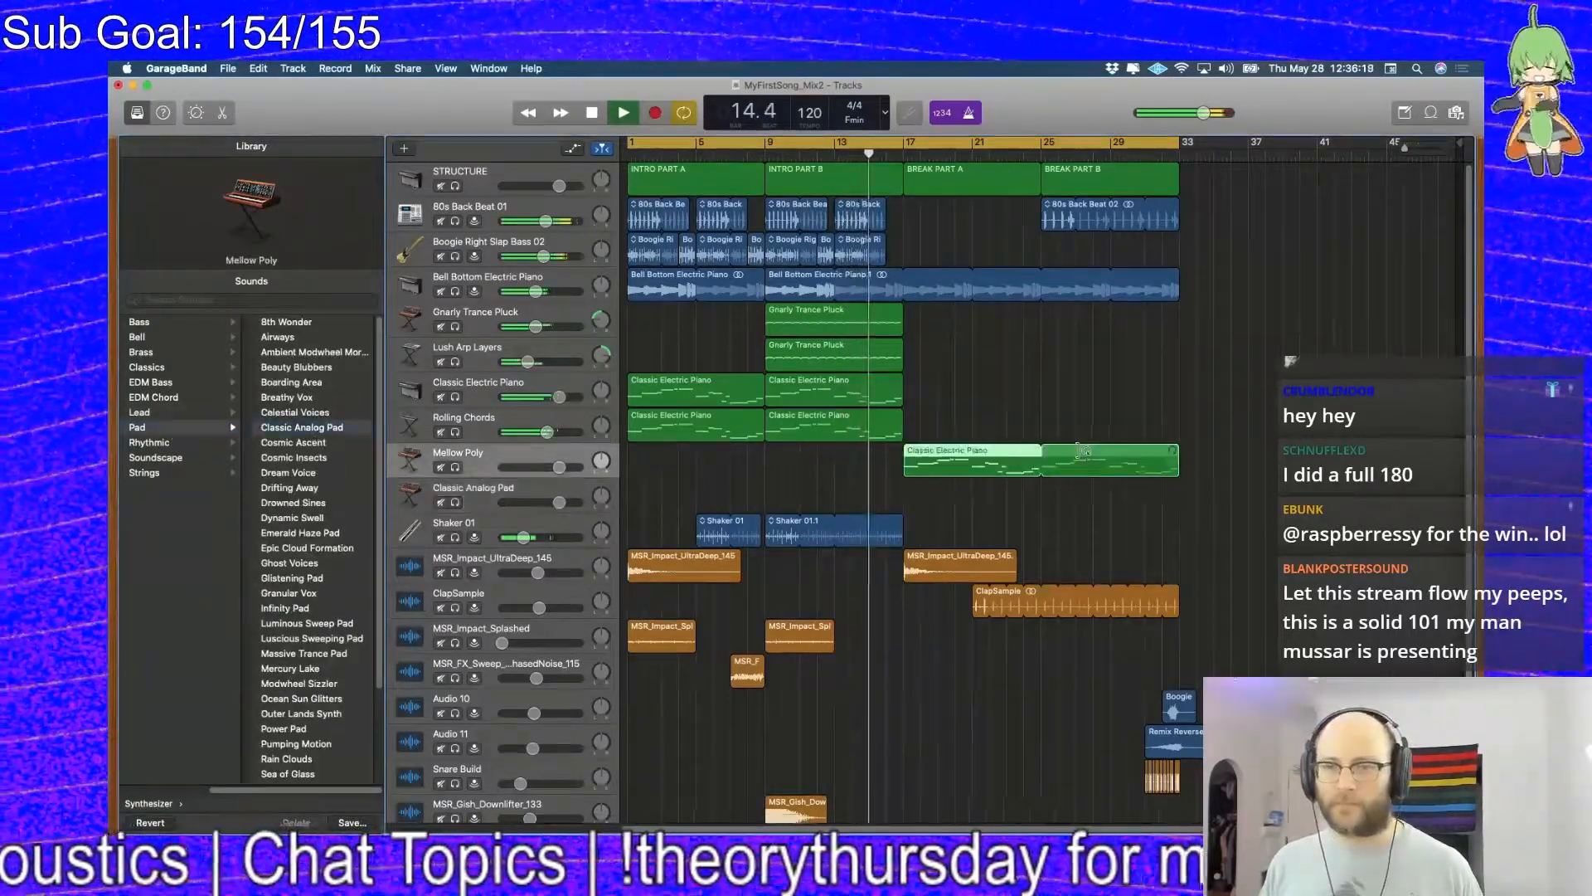
{"action": "left_click_drag", "start_coordinate": [975, 459], "coordinate": [981, 495]}
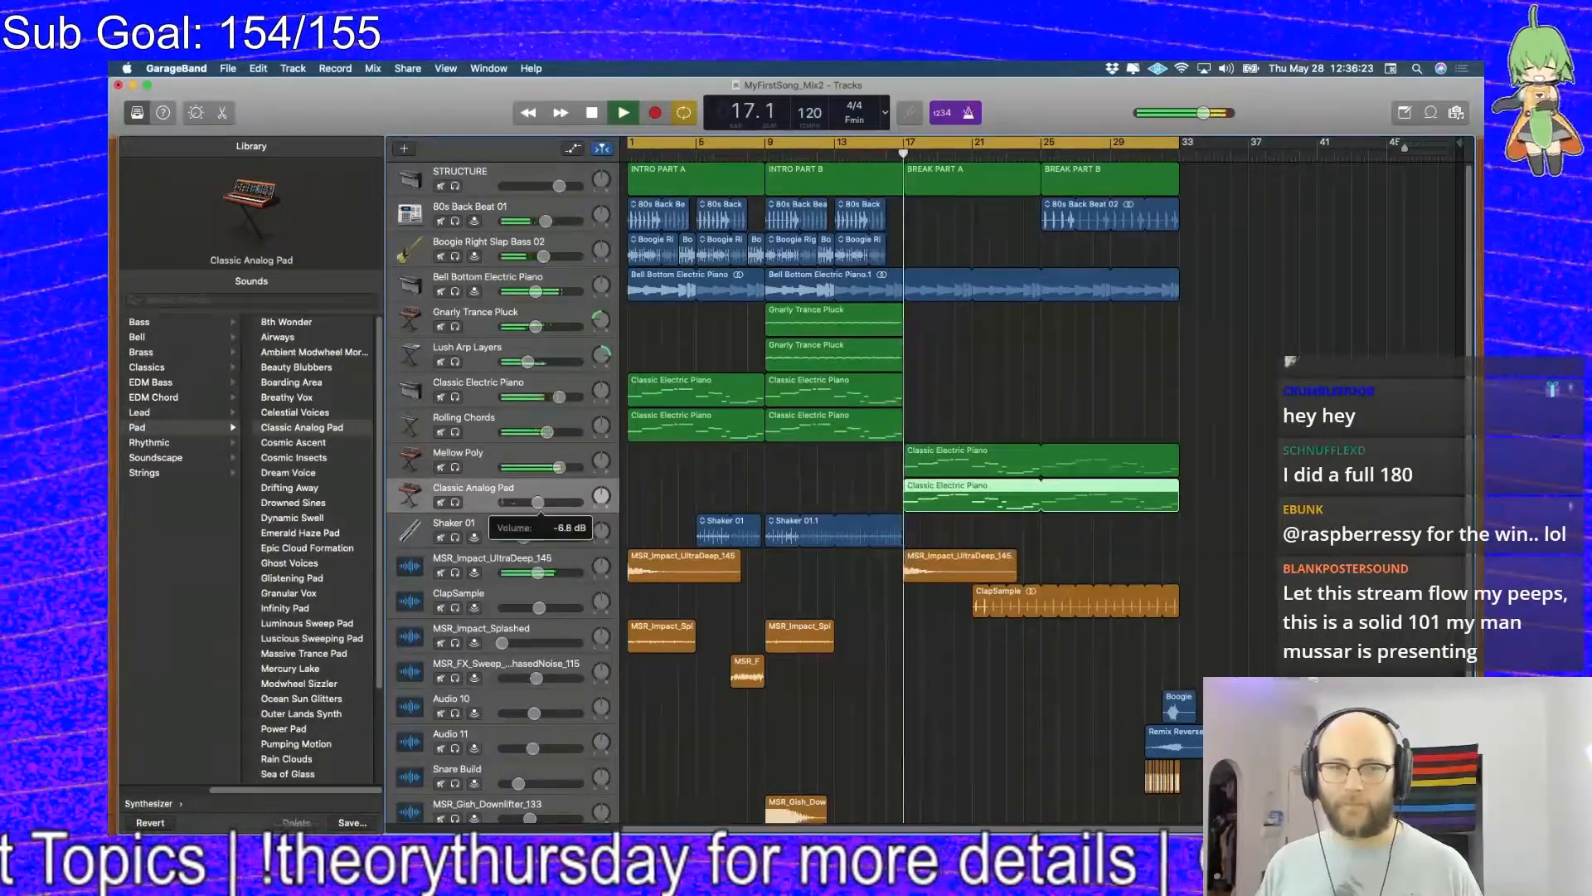
{"action": "left_click_drag", "start_coordinate": [546, 502], "coordinate": [548, 502]}
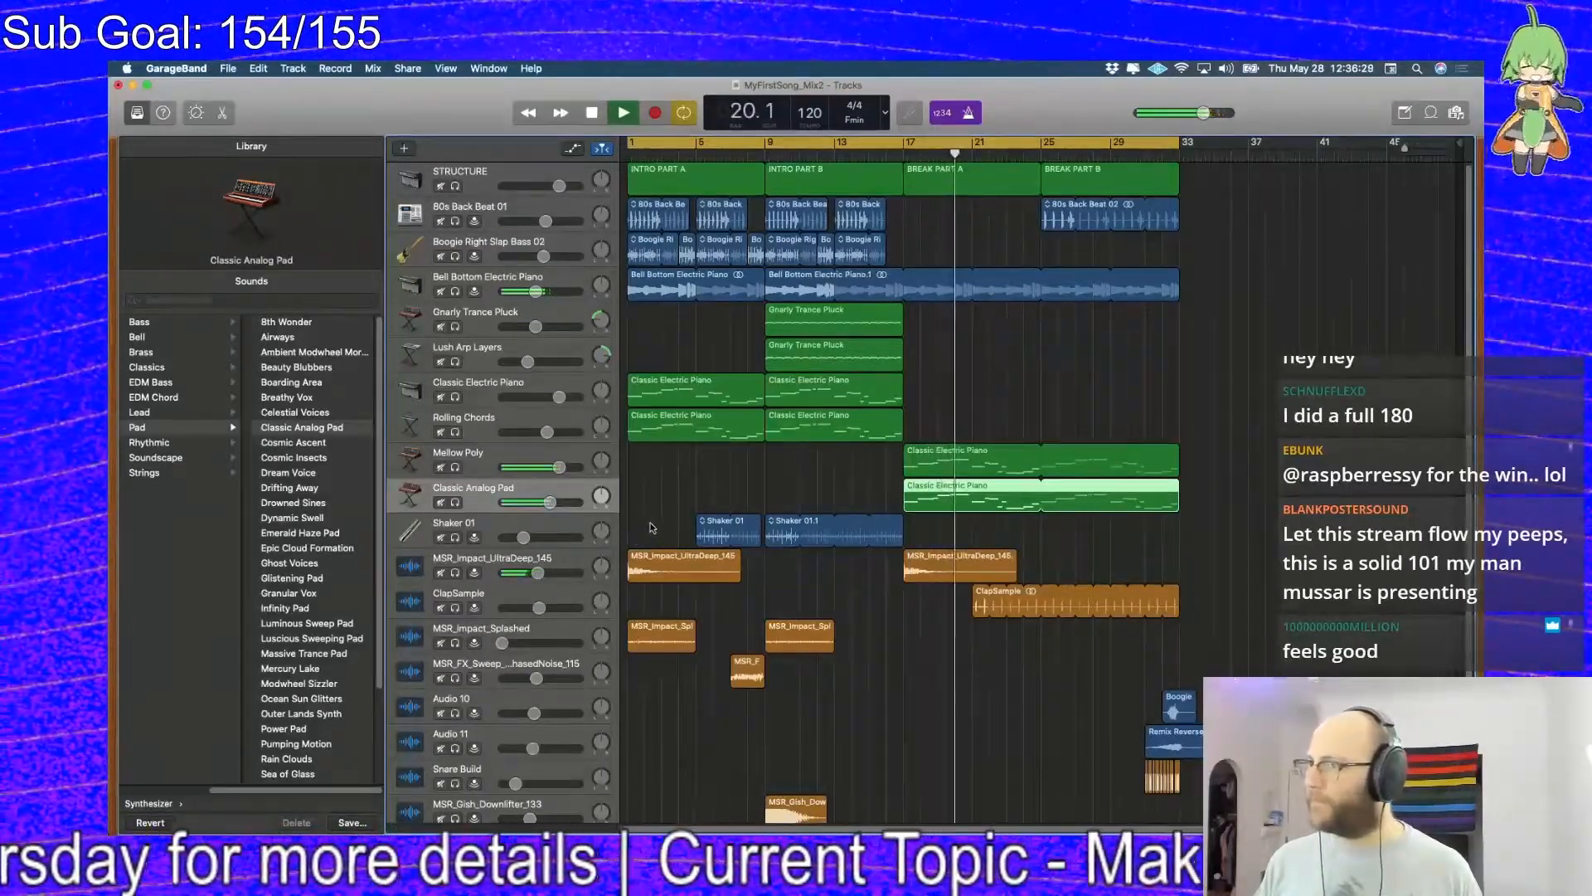
{"action": "key", "text": "c"}
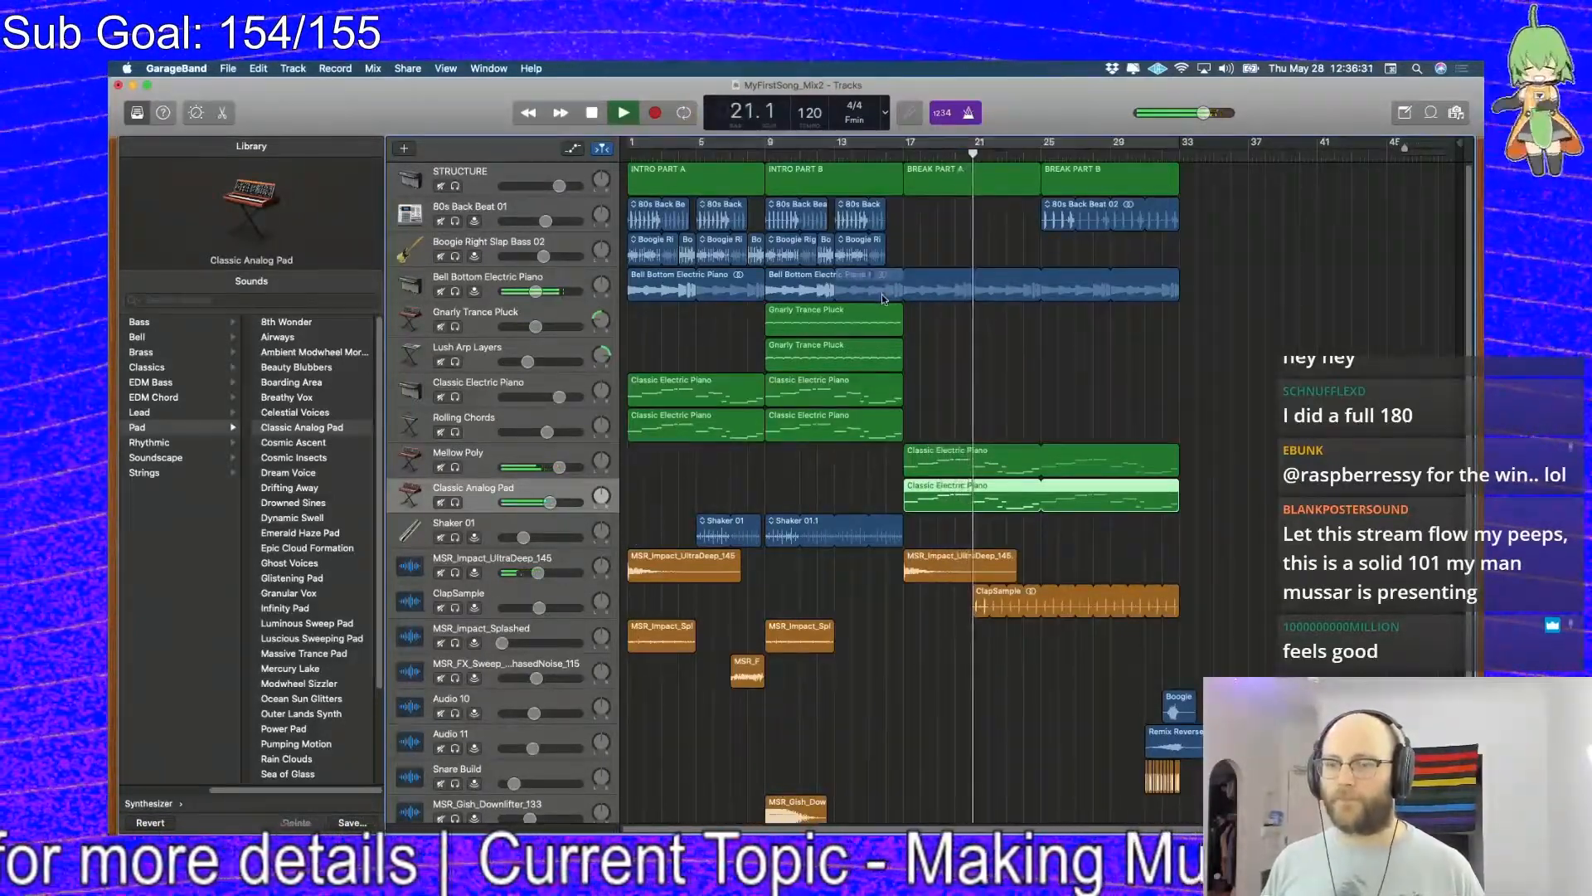
{"action": "key", "text": "c"}
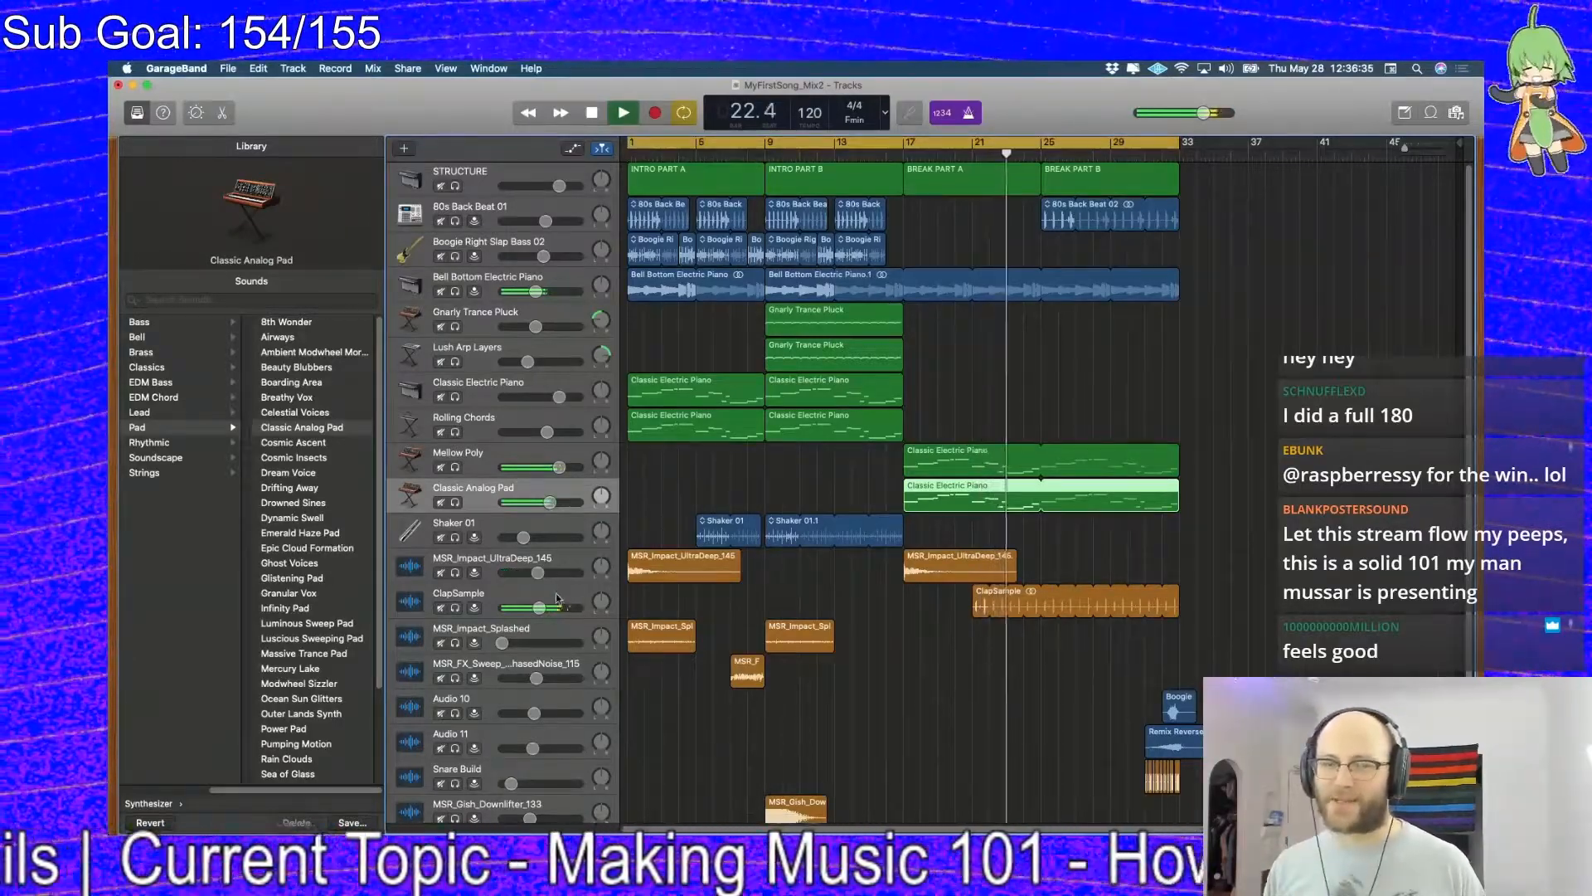
Select the ClapSample track and open its EQ
{"action": "double_click", "coordinate": [502, 593]}
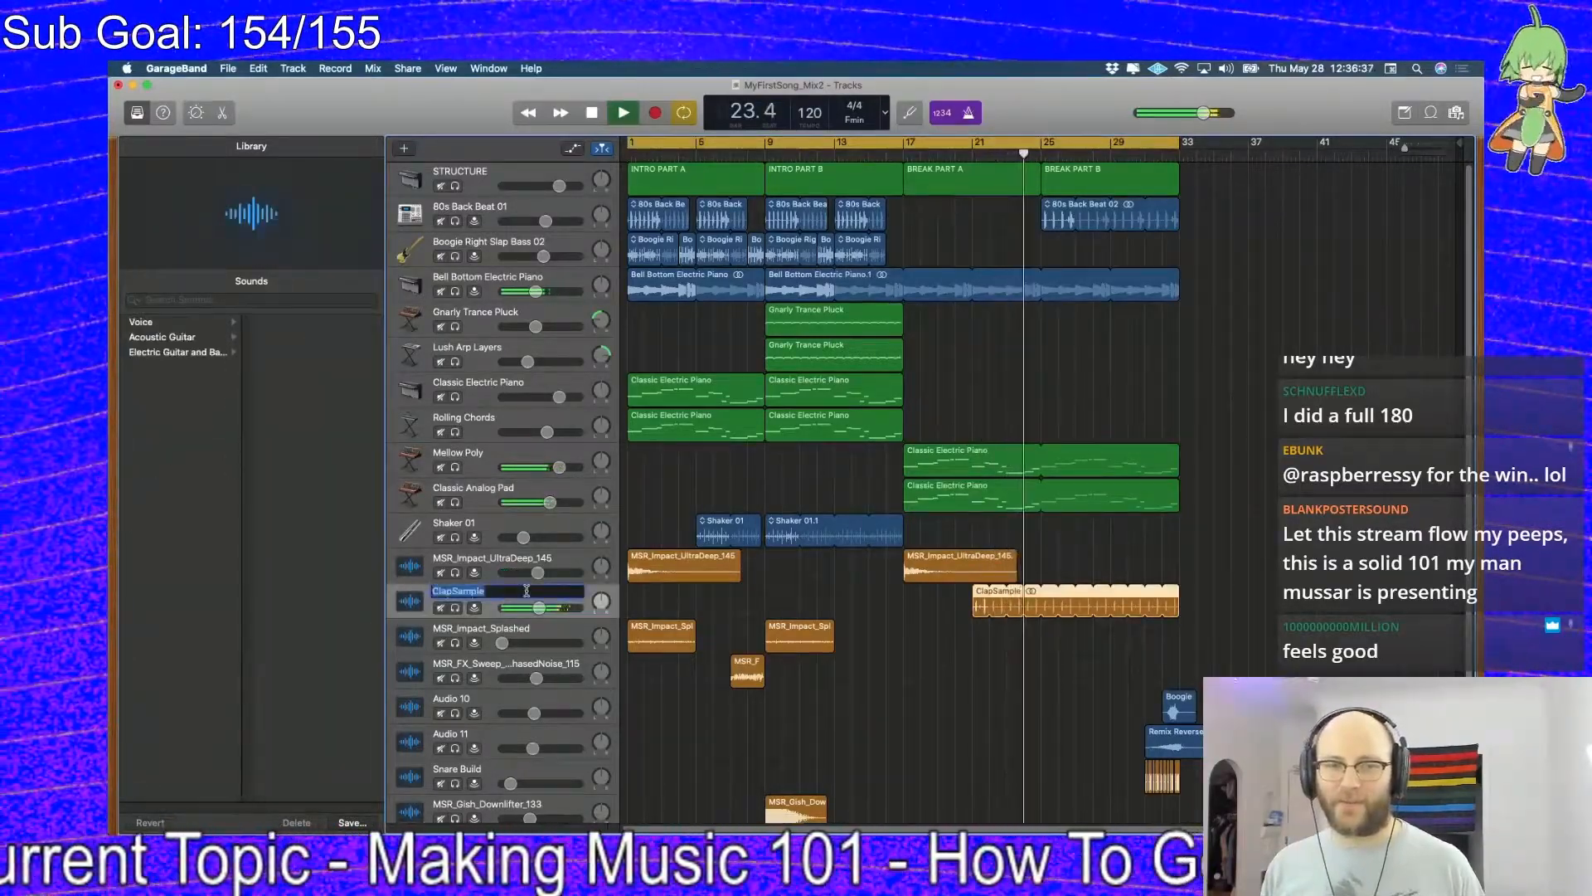
{"action": "double_click", "coordinate": [763, 608]}
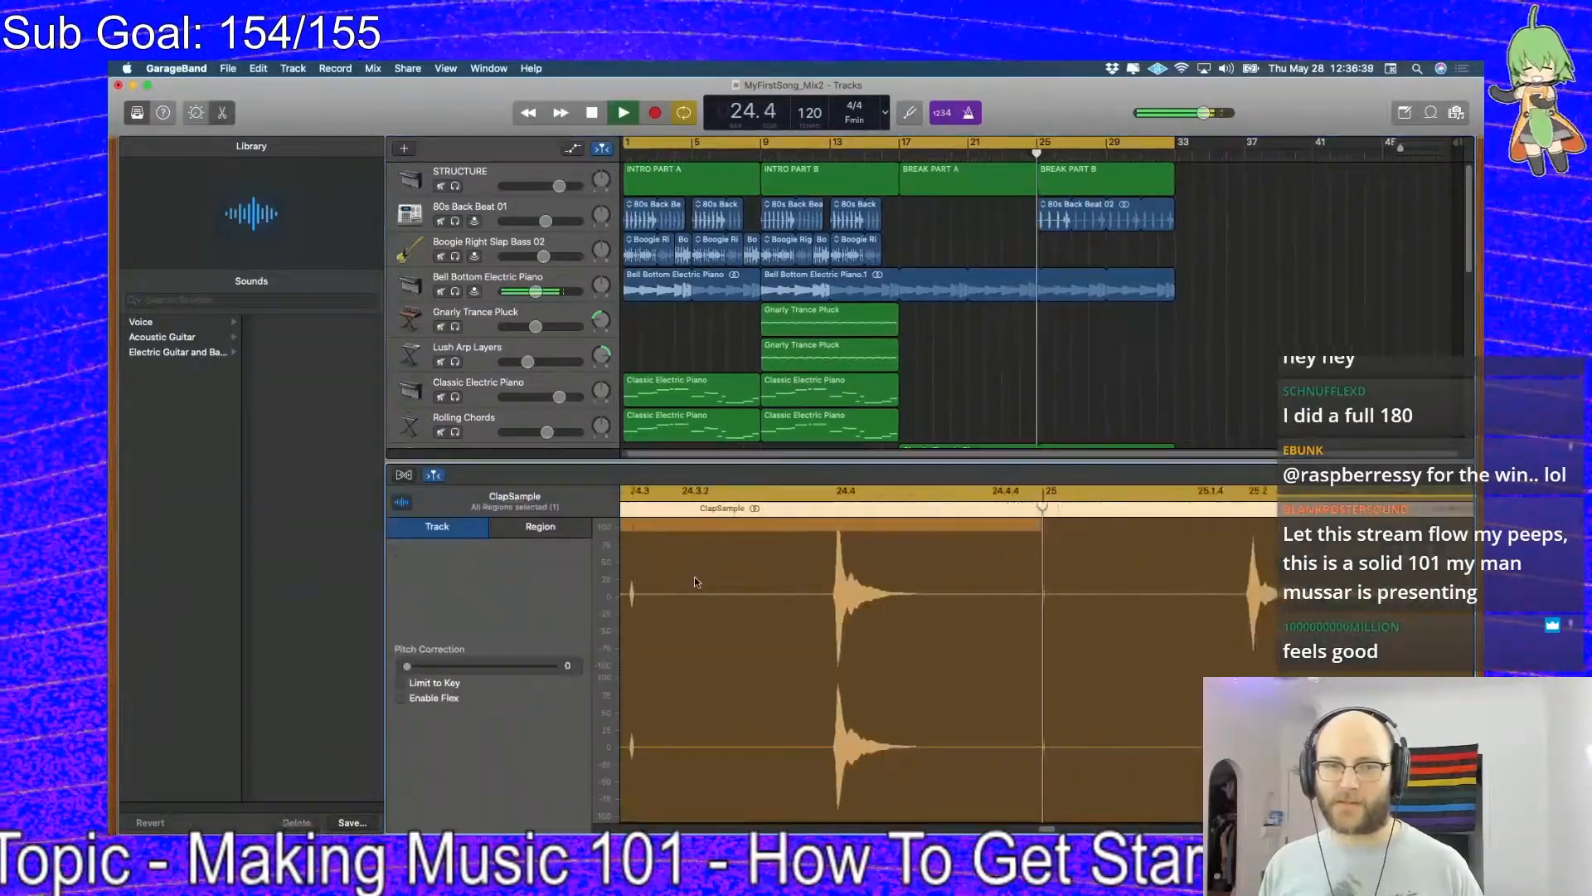
{"action": "key", "text": "e"}
{"action": "key", "text": "b"}
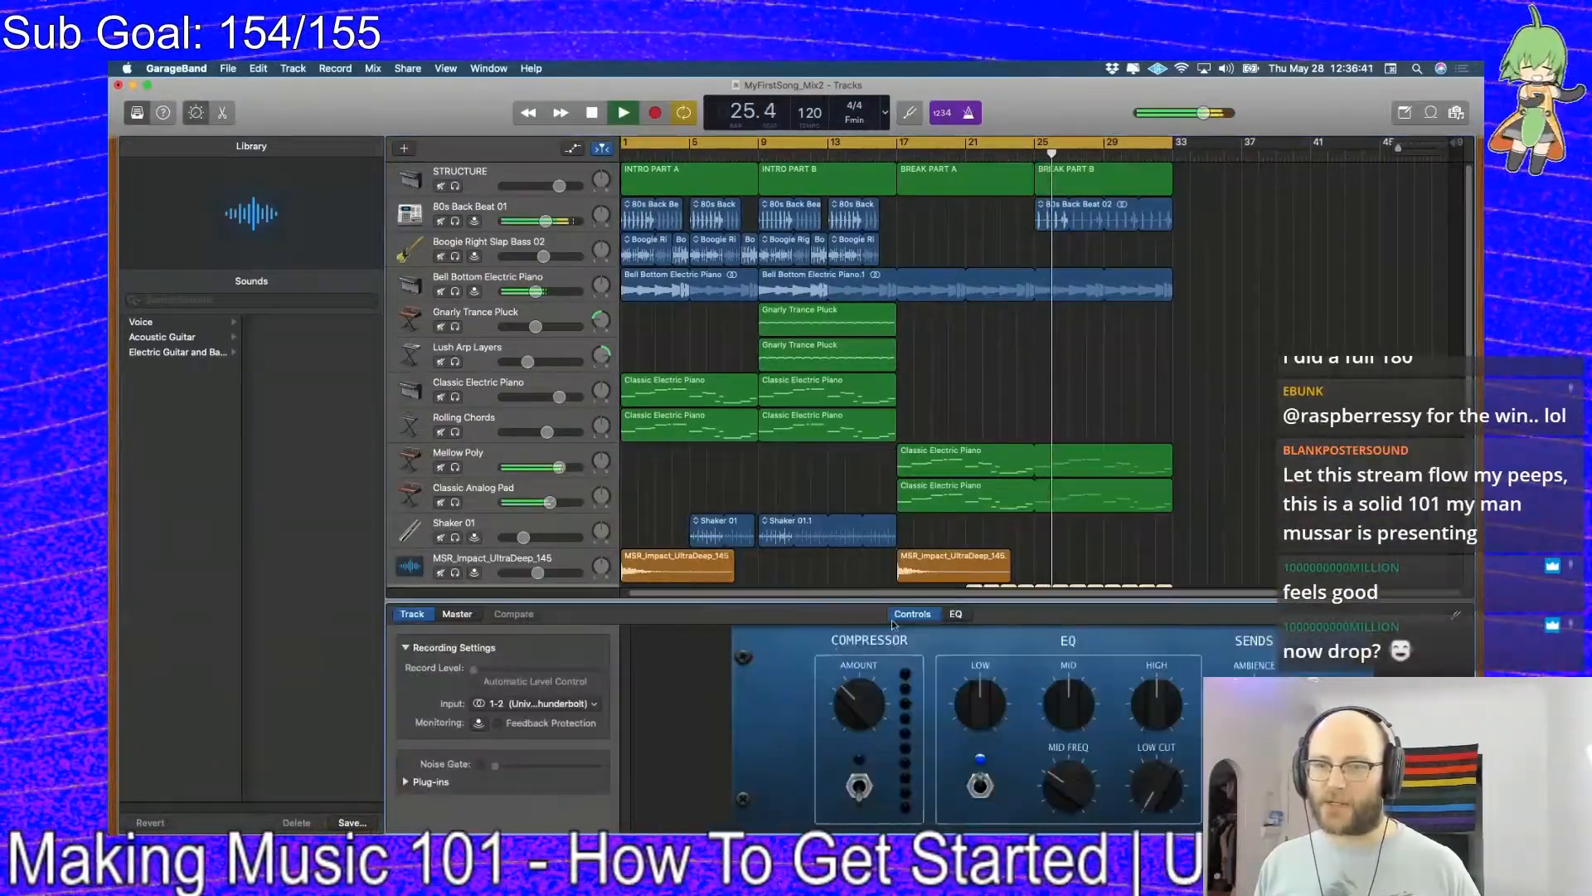
{"action": "left_click", "coordinate": [956, 614]}
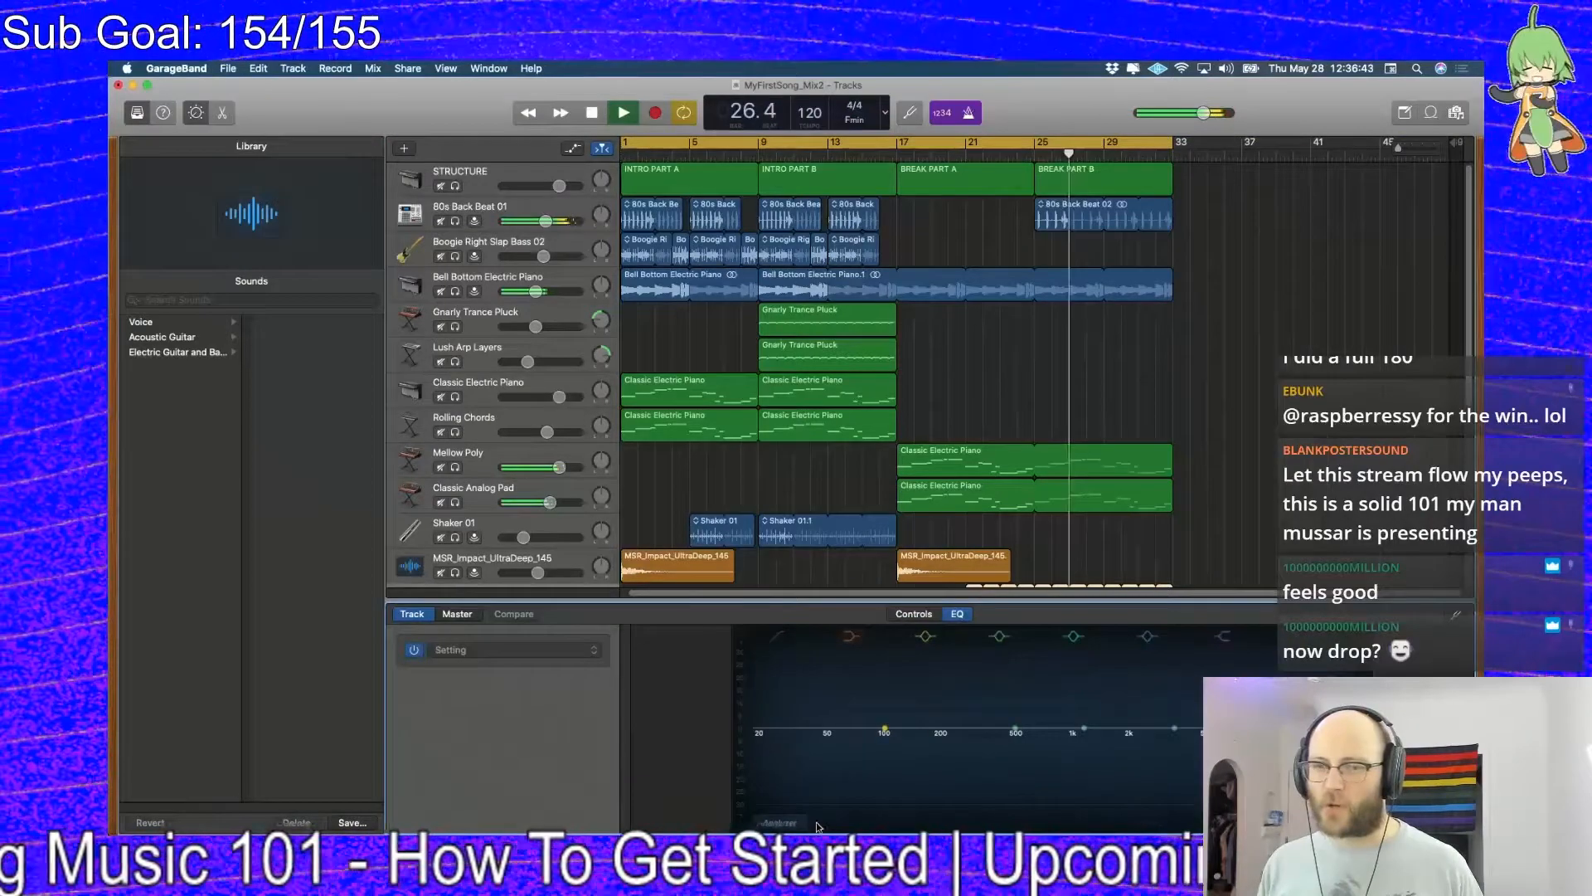
Turn on the EQ analyzer for the ClapSample track, stop playback and turn off the cycle area
{"action": "left_click", "coordinate": [781, 823]}
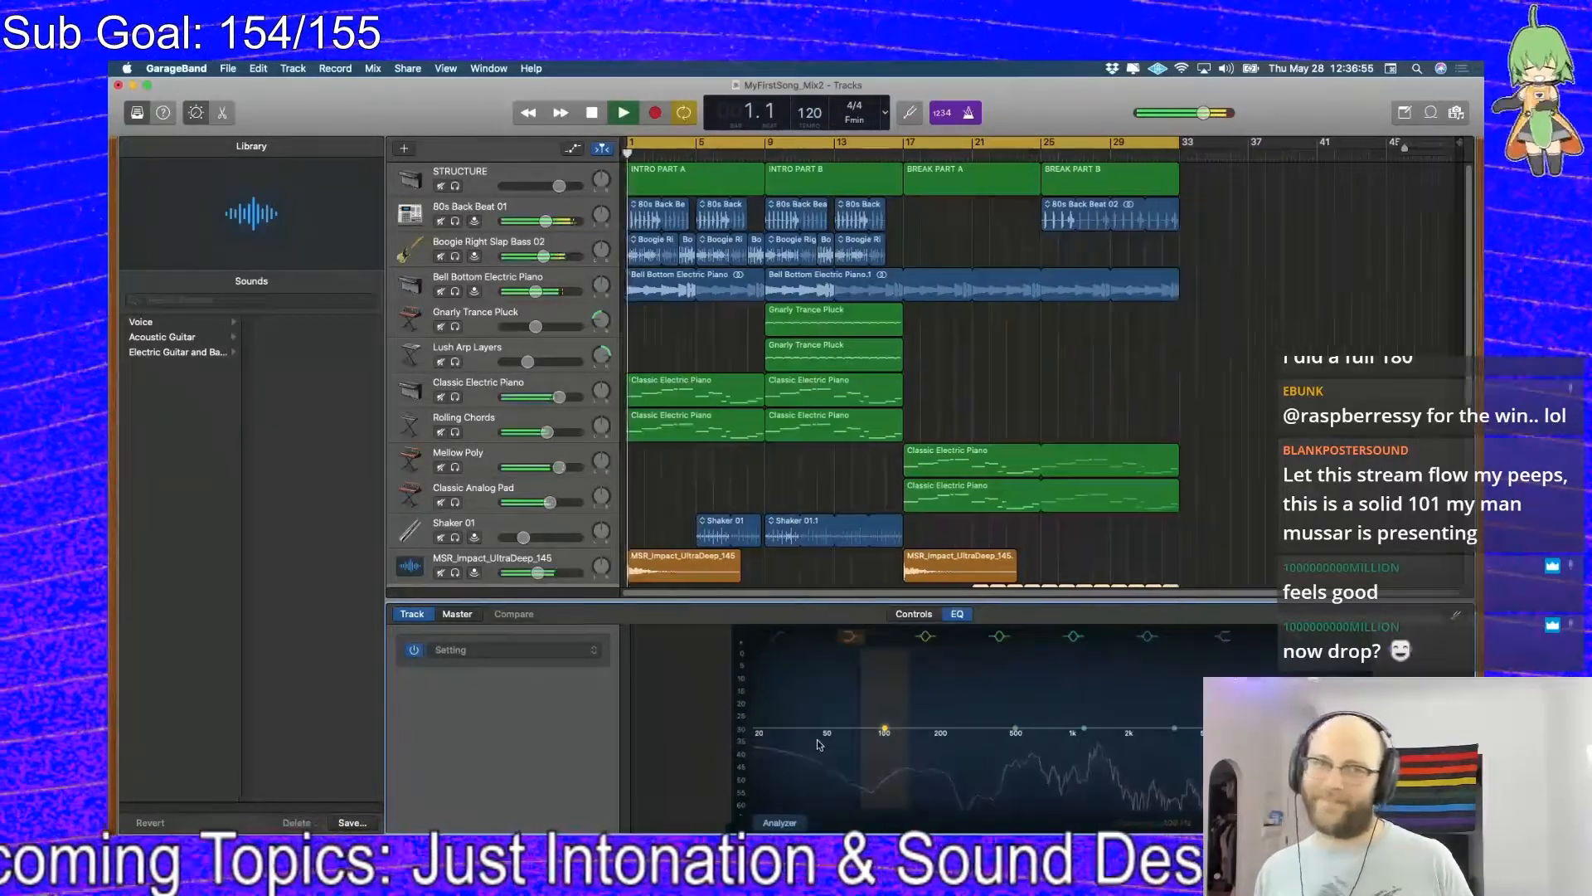
{"action": "key", "text": "space"}
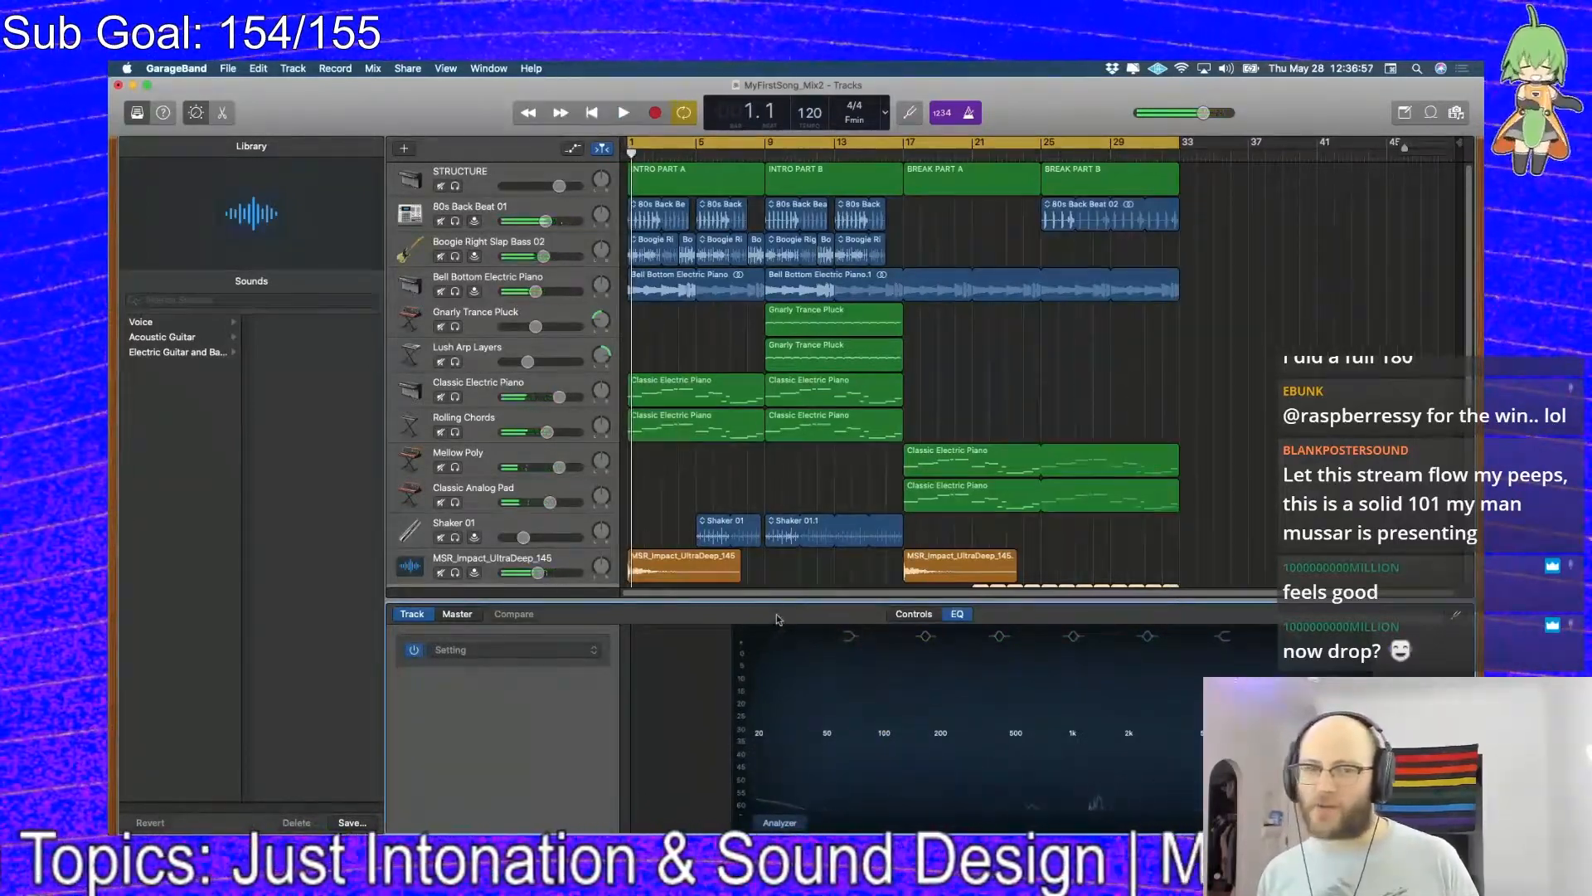
{"action": "scroll", "coordinate": [780, 373], "scroll_direction": "down", "scroll_amount": 3}
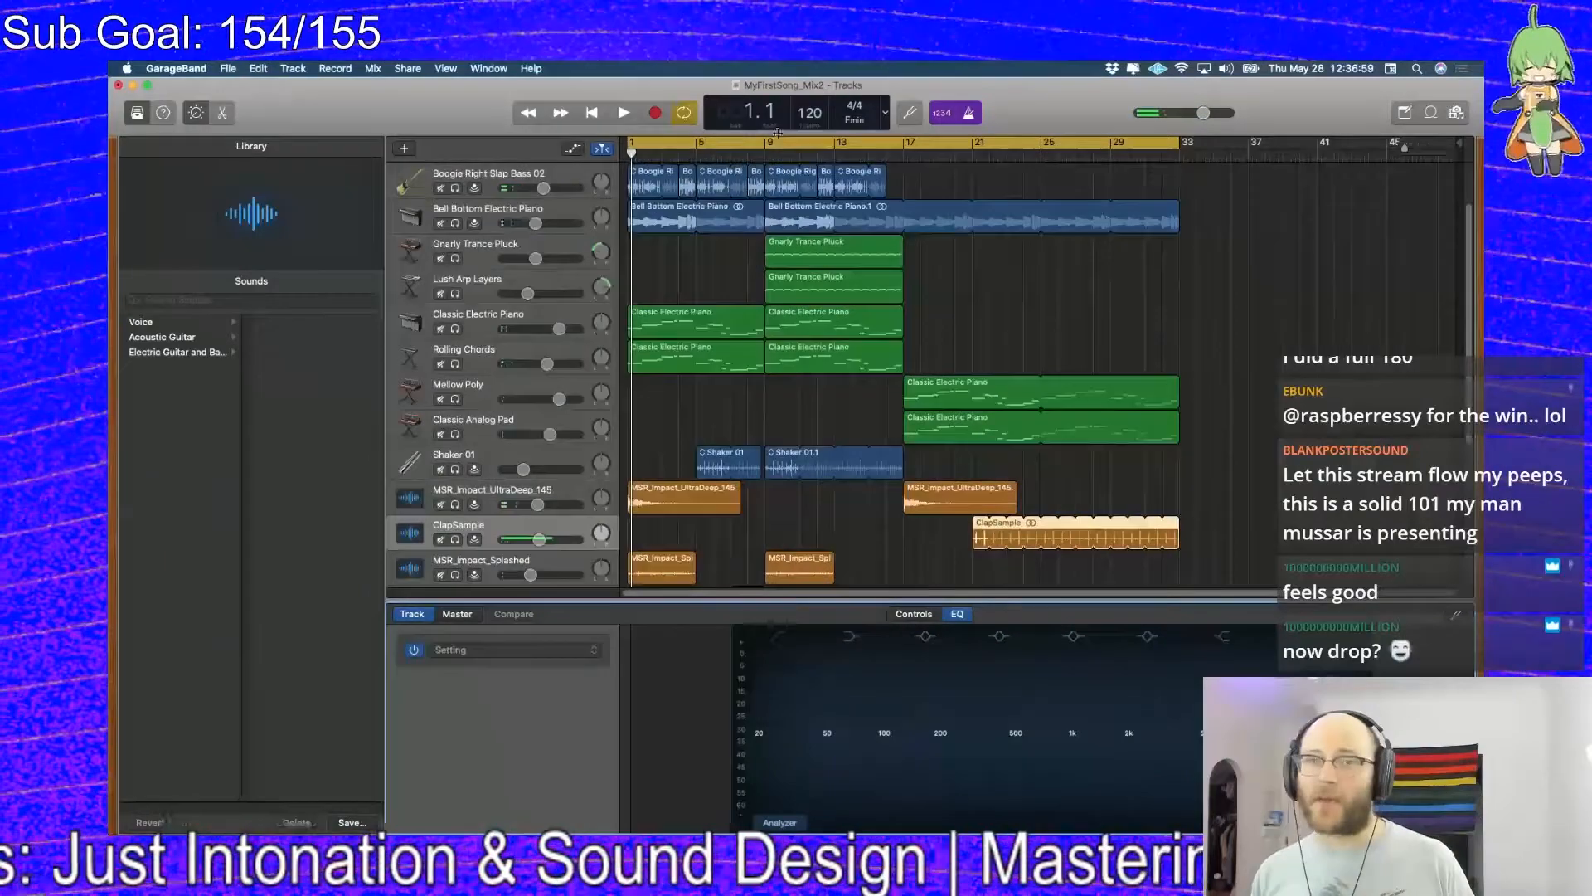
{"action": "key", "text": "c"}
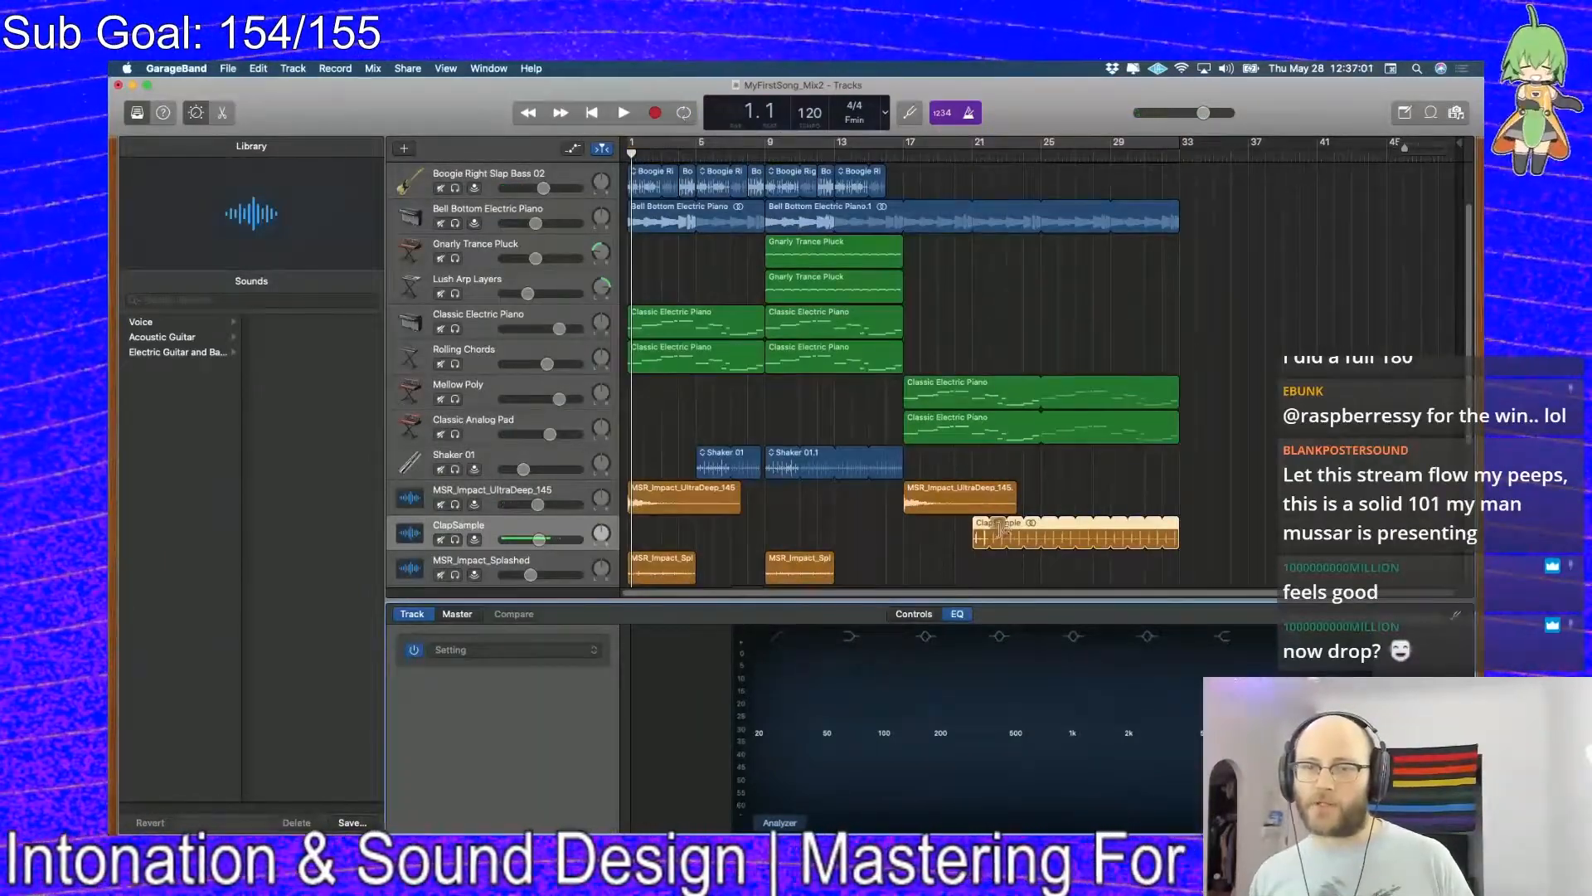
Play the song from bar 5 and check the 80s Back Beat 01 track's frequency spectrum in the EQ
{"action": "left_click_drag", "start_coordinate": [954, 151], "coordinate": [972, 151]}
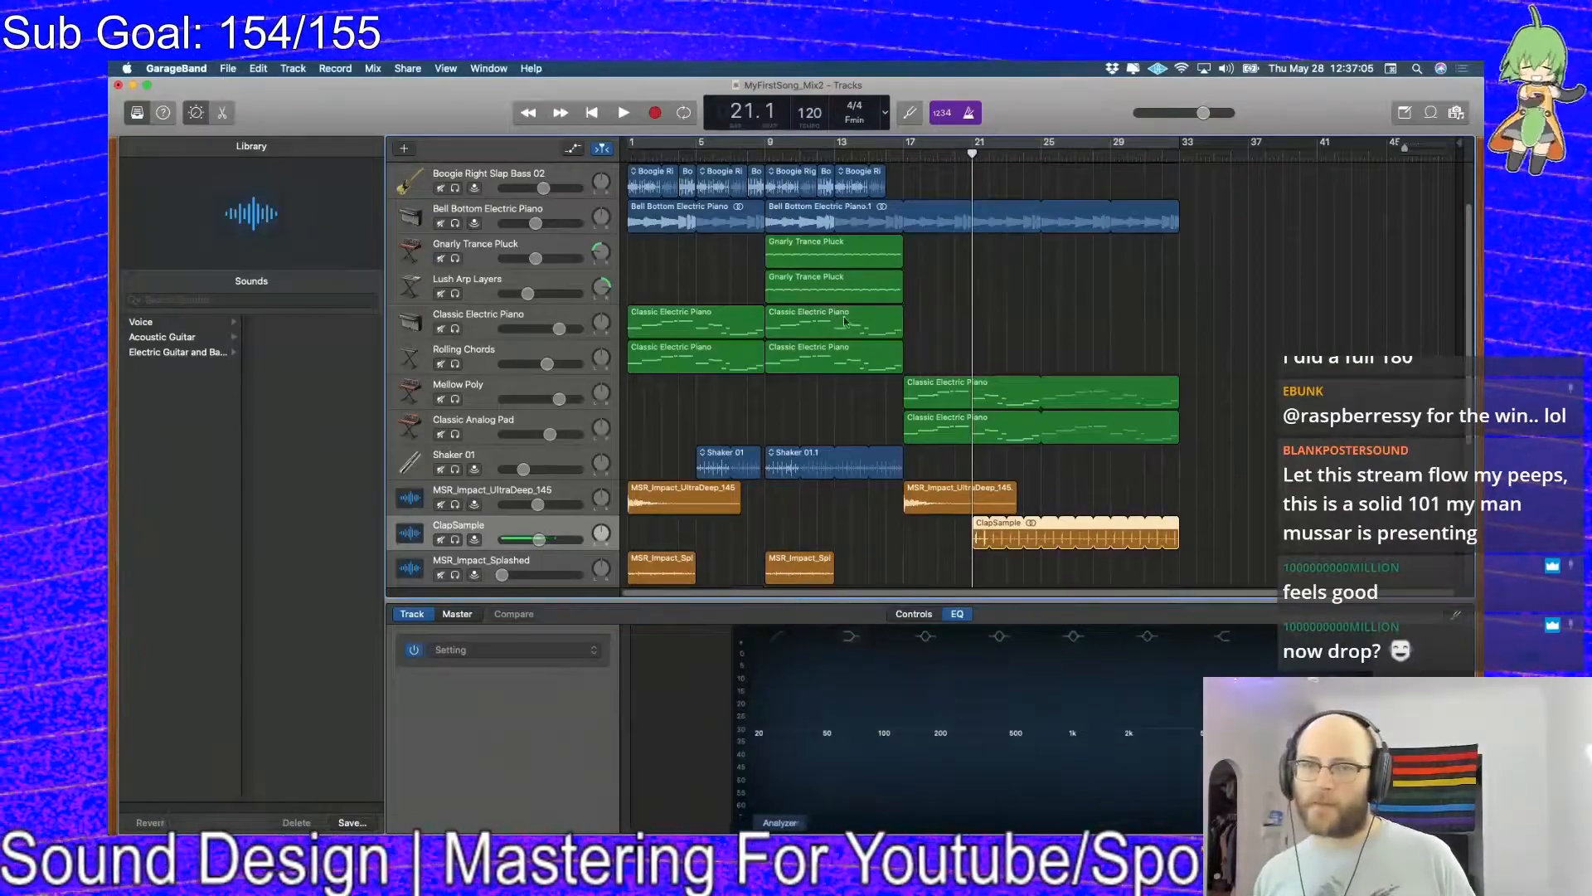
{"action": "left_click", "coordinate": [583, 181]}
{"action": "scroll", "coordinate": [718, 161], "scroll_direction": "up", "scroll_amount": 3}
{"action": "left_click", "coordinate": [695, 157]}
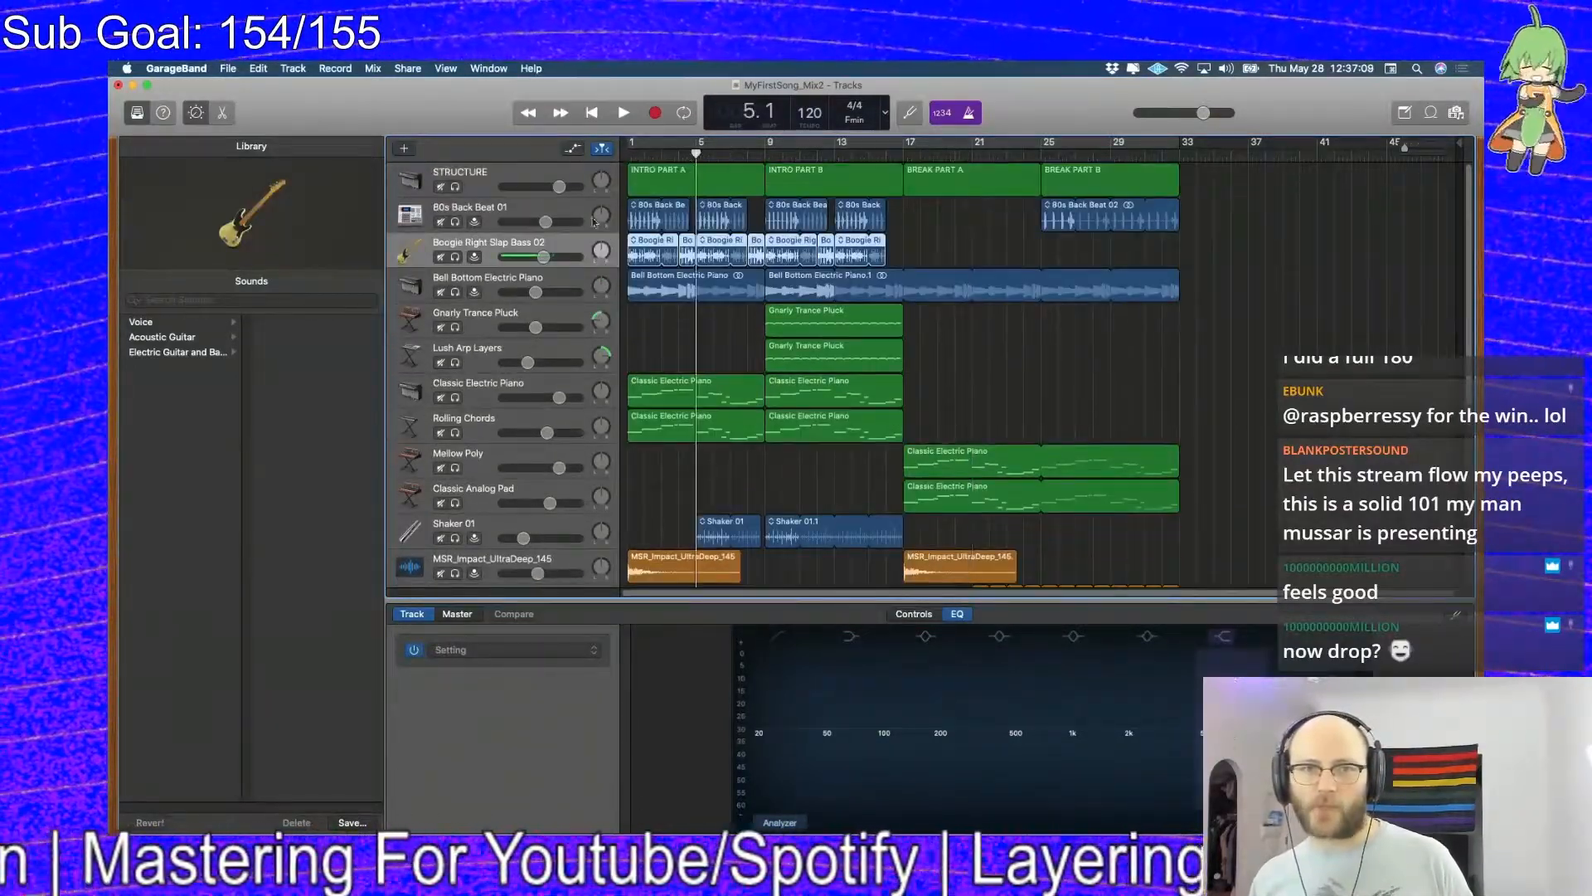
{"action": "left_click", "coordinate": [565, 217]}
{"action": "key", "text": "space"}
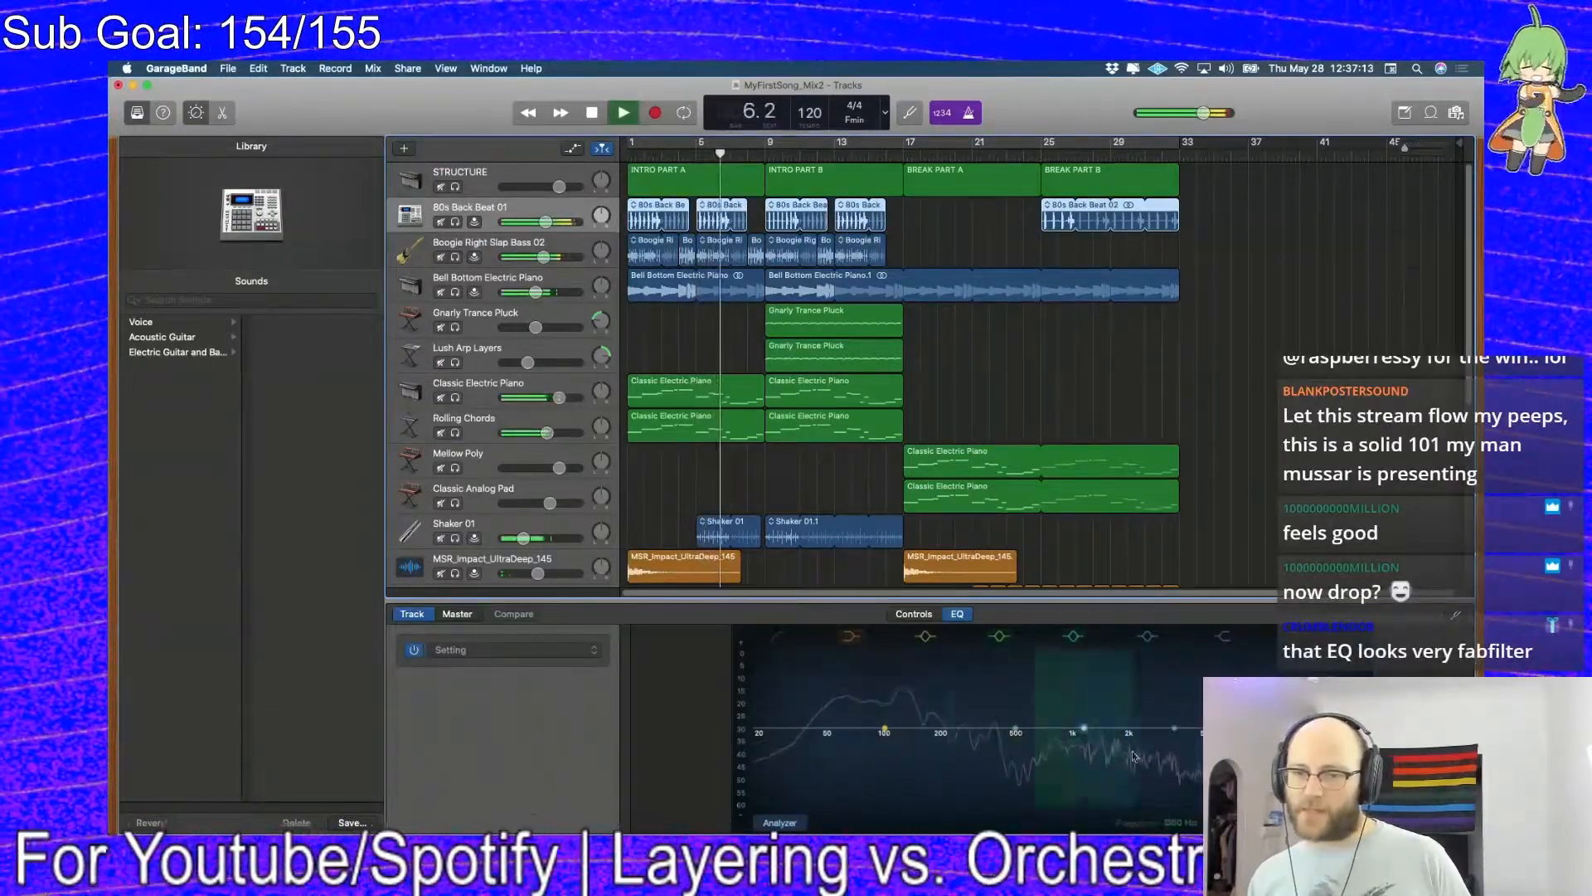
Compare the EQ spectra of Boogie Right Slap Bass 02, Bell Bottom Electric Piano, Gnarly Trance Pluck and Lush Arp Layers during playback
{"action": "left_click", "coordinate": [579, 251]}
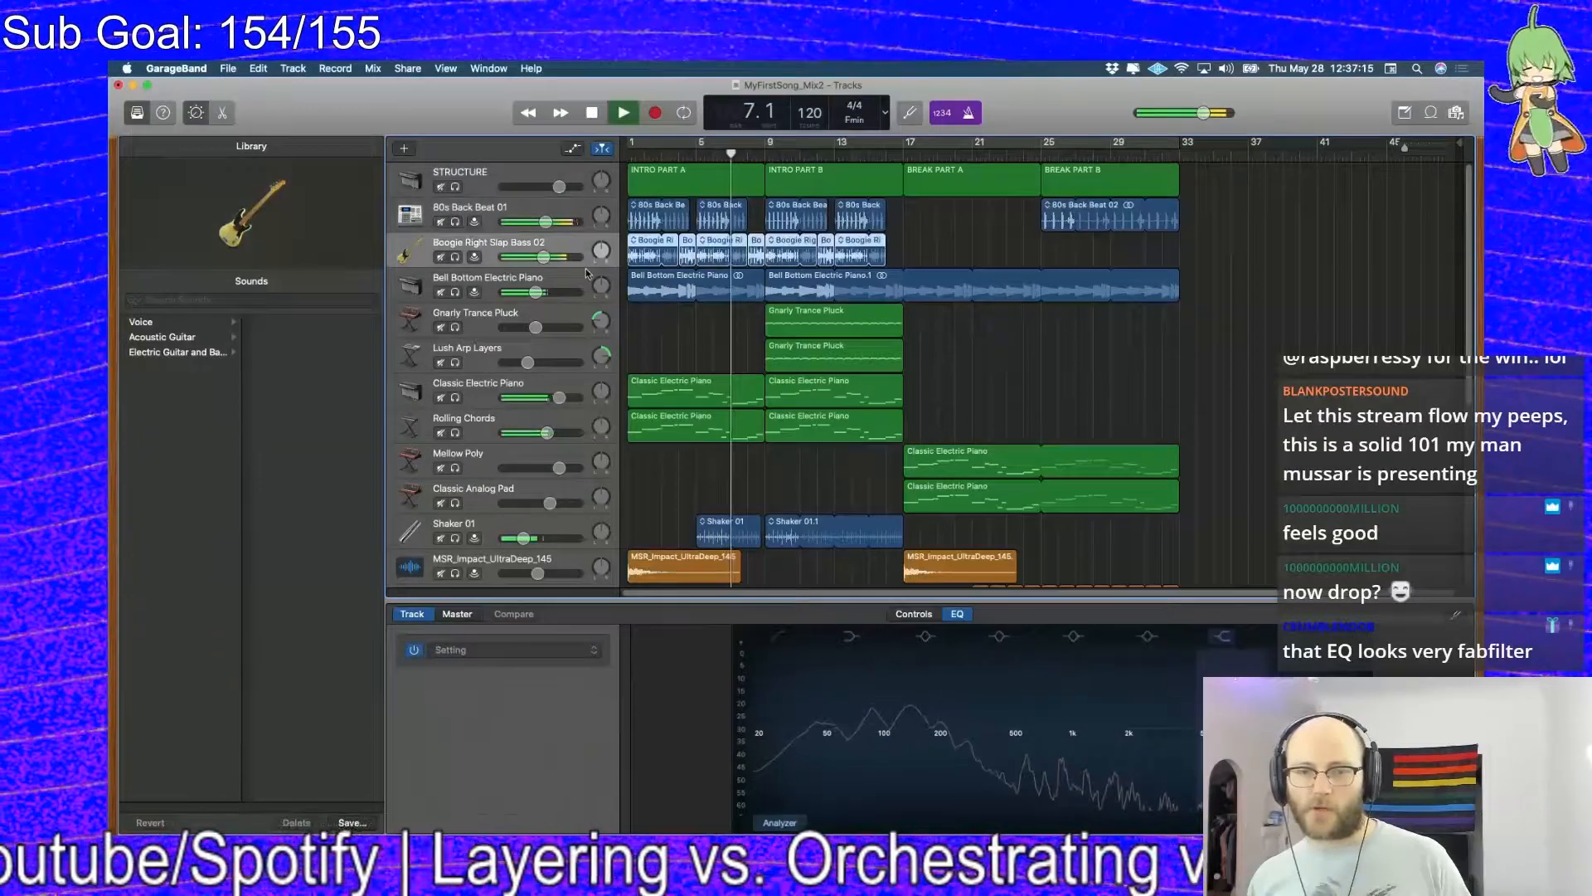
{"action": "left_click", "coordinate": [569, 282]}
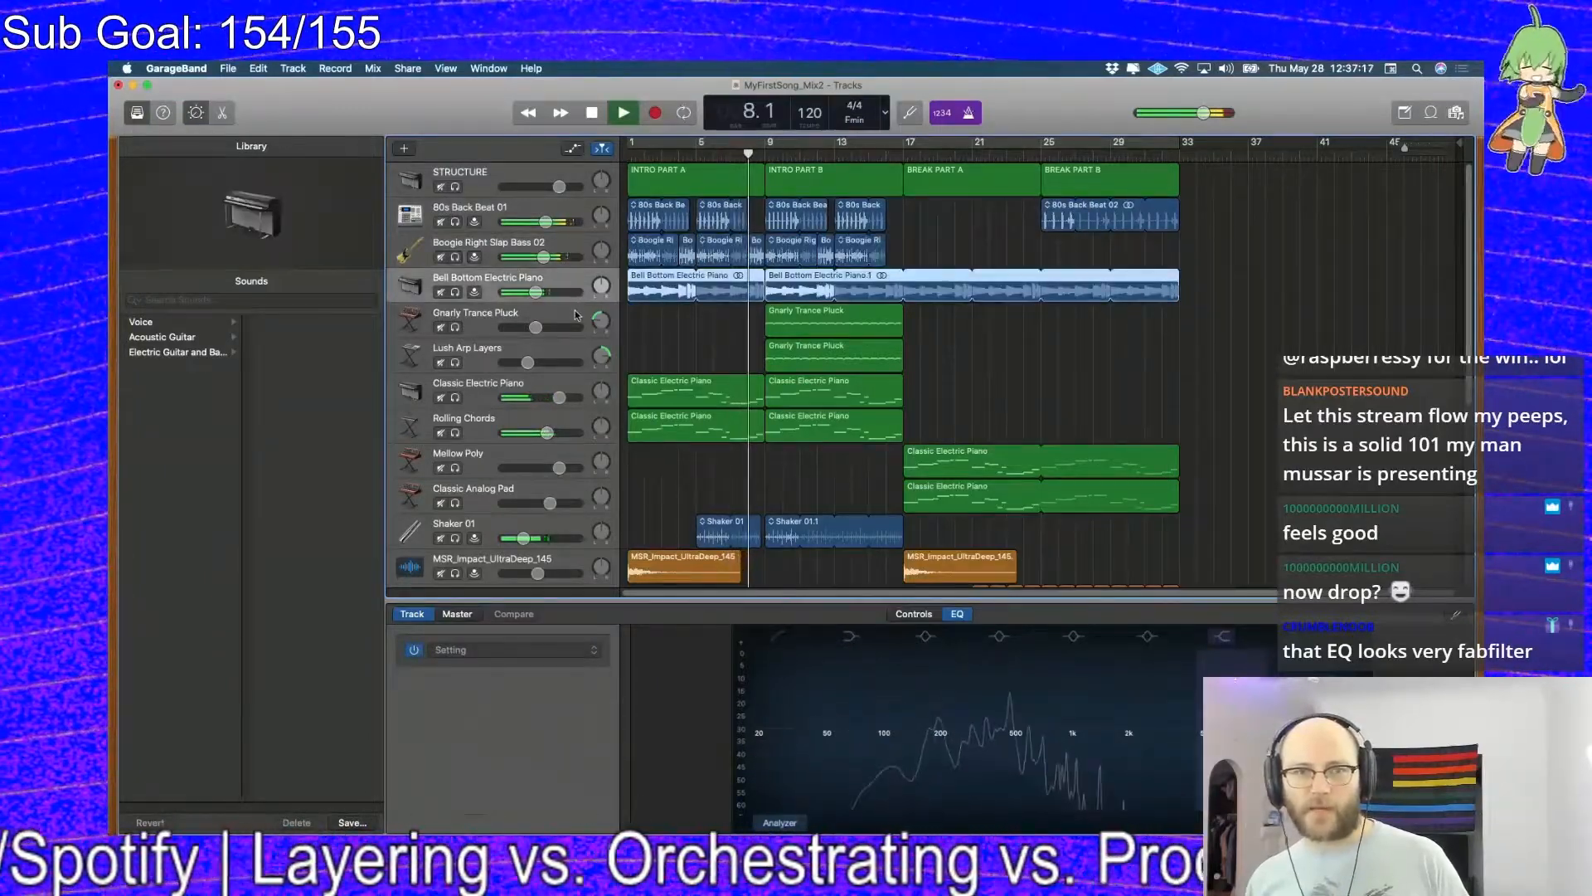
{"action": "left_click", "coordinate": [577, 316]}
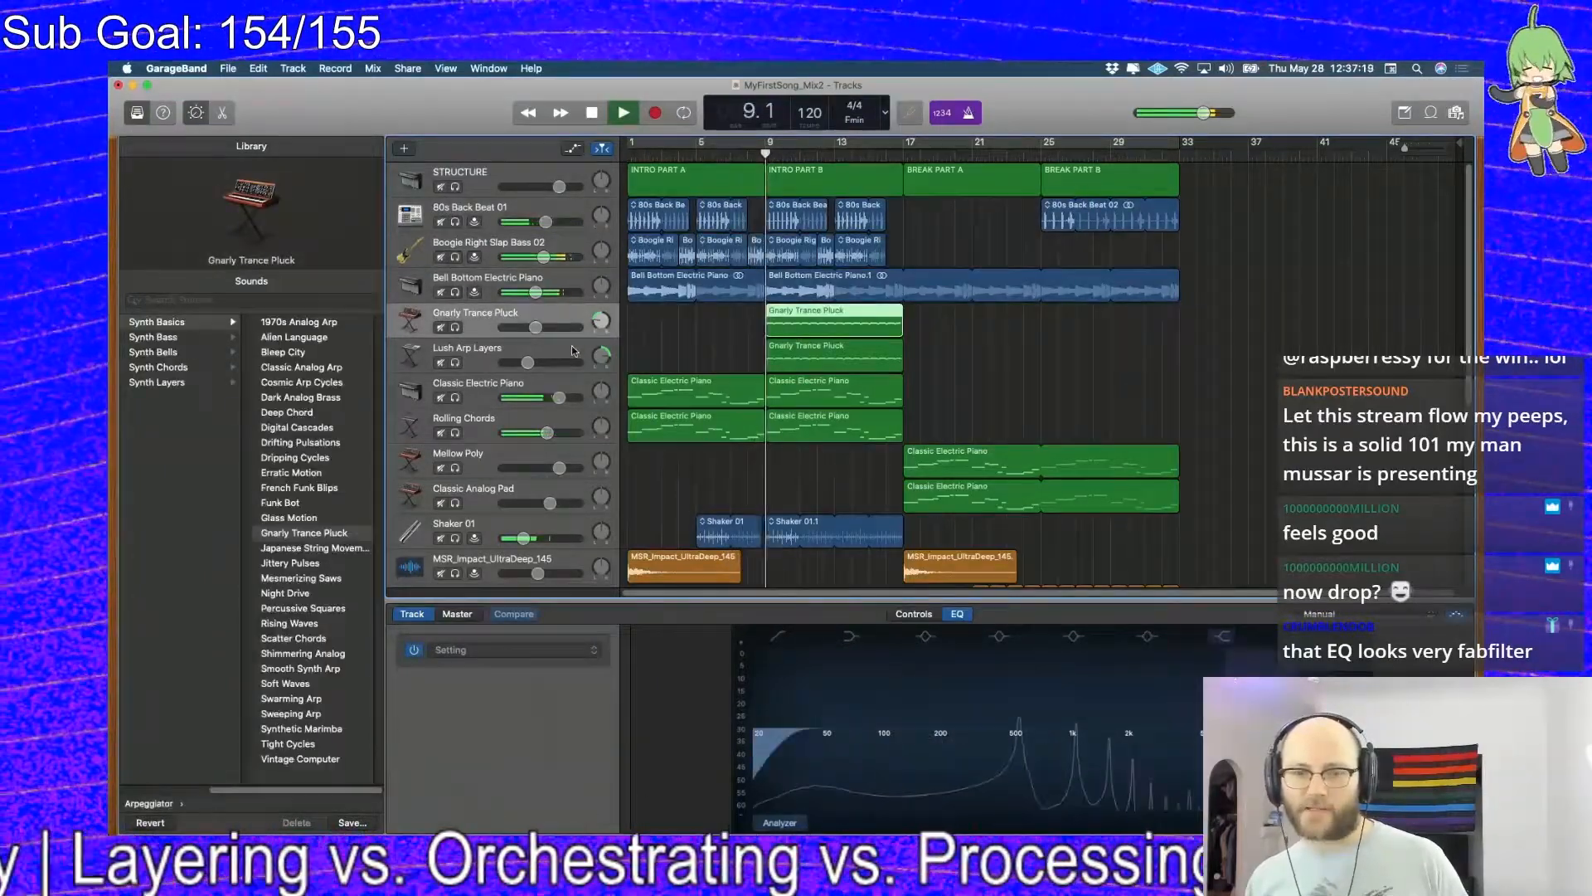
{"action": "left_click", "coordinate": [572, 351]}
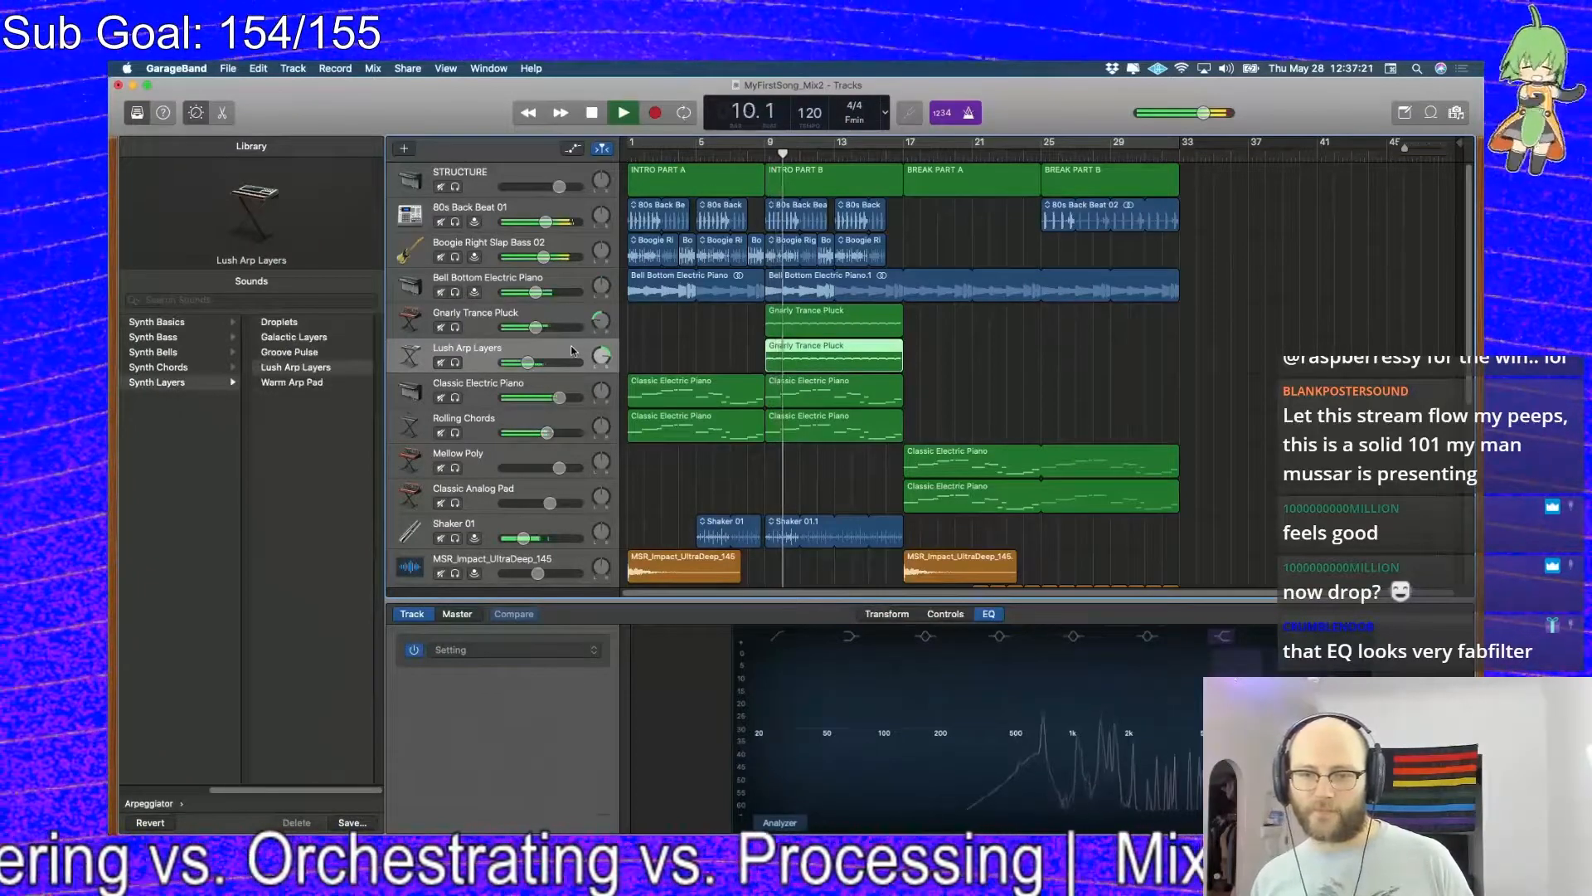
{"action": "key", "text": "space"}
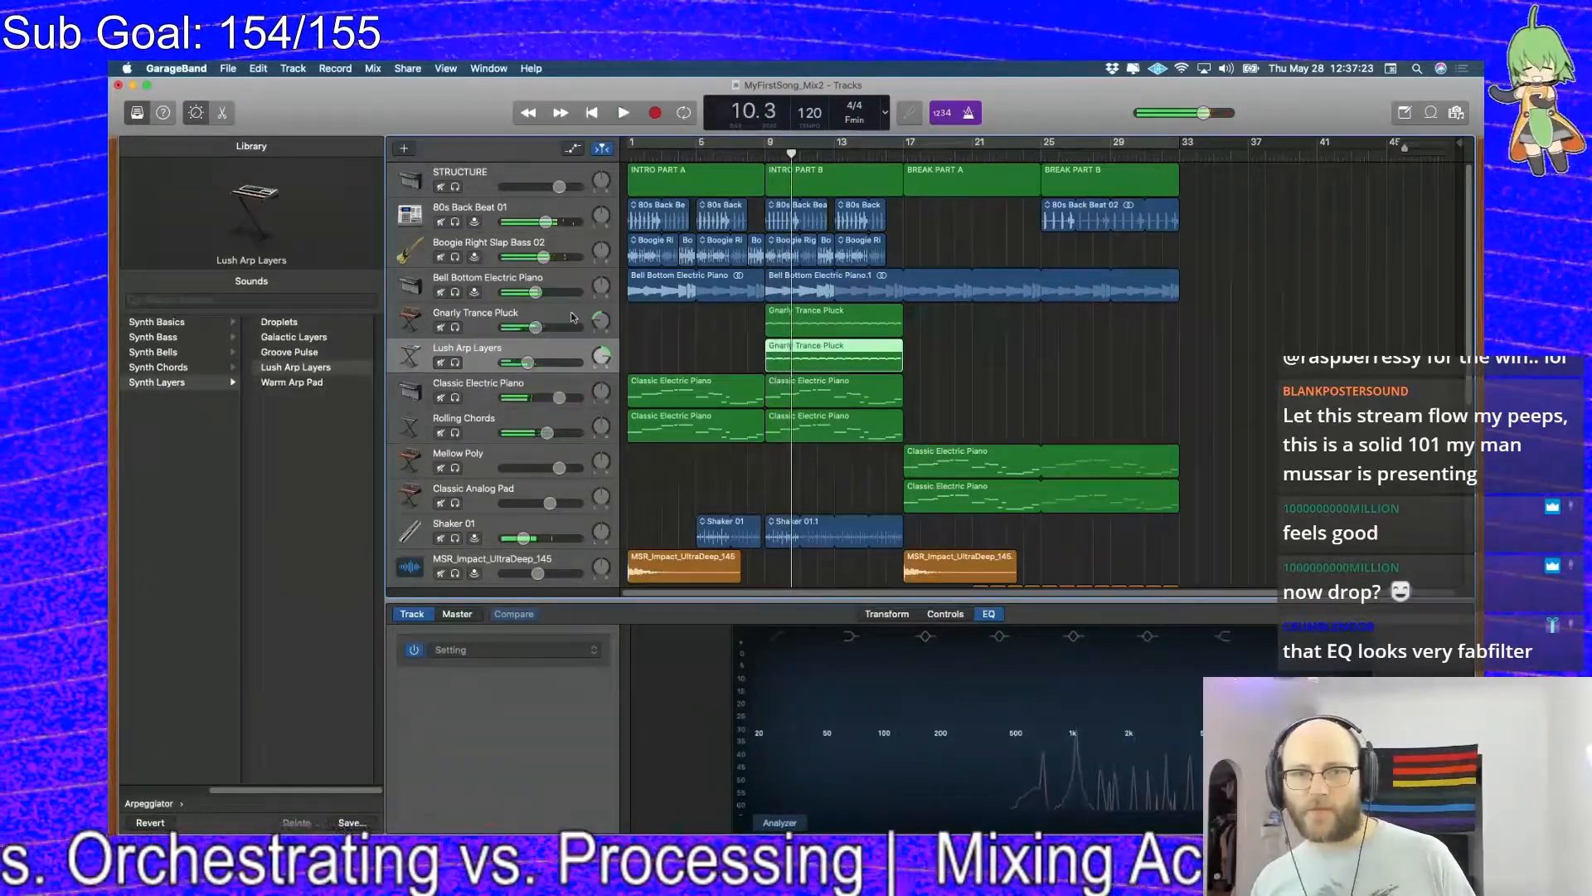
Narrow the project window and play the song with the Gnarly Trance Pluck track's EQ spectrum showing
{"action": "left_click", "coordinate": [582, 329]}
{"action": "key", "text": "space"}
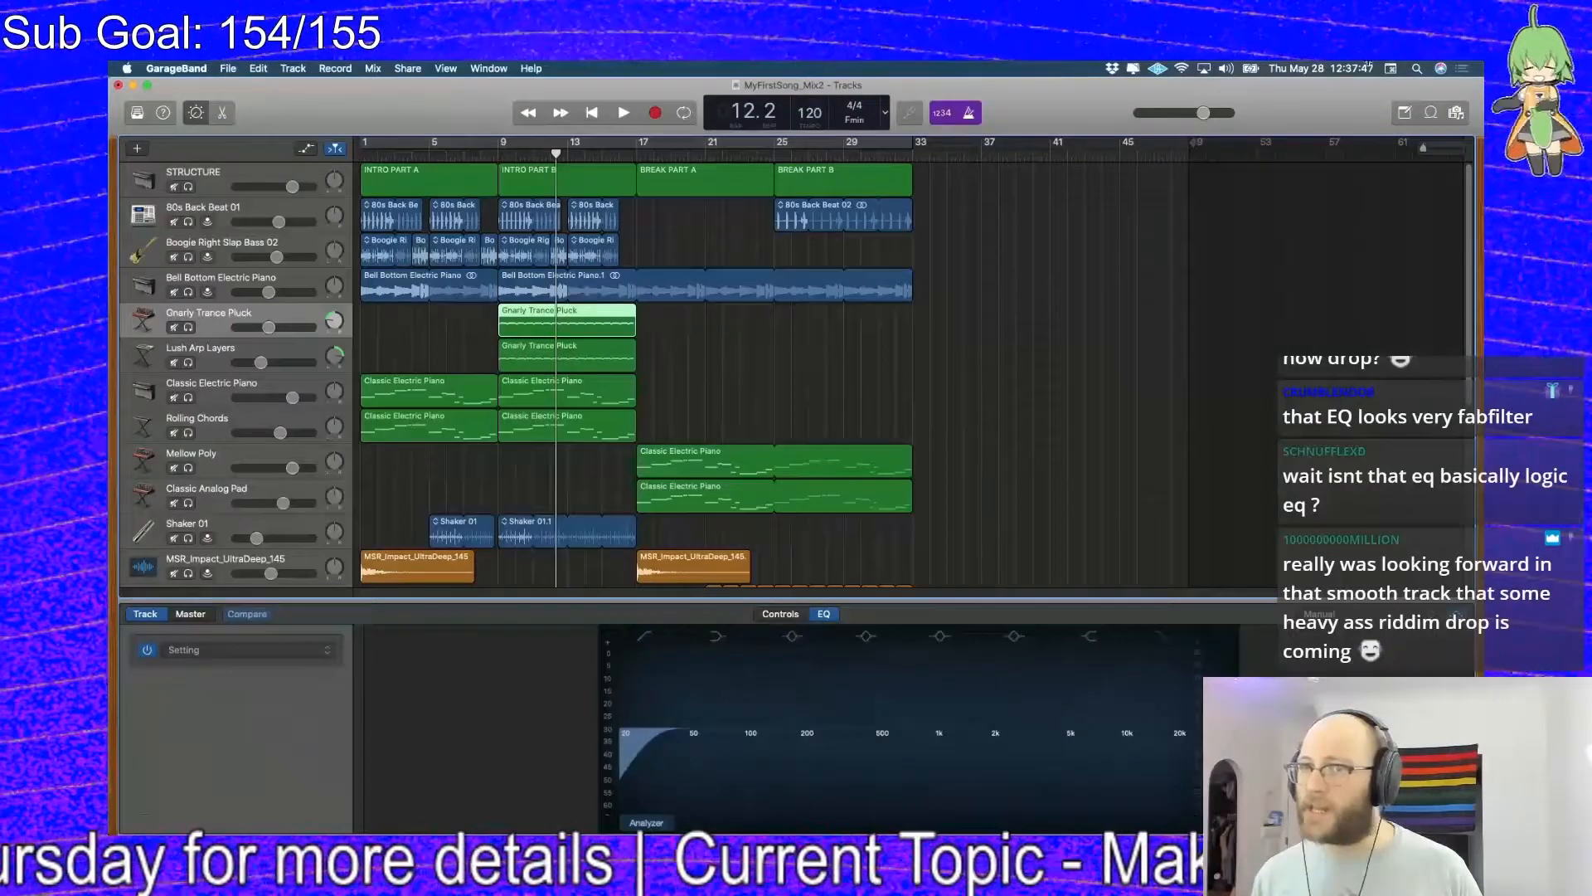
{"action": "left_click_drag", "start_coordinate": [1482, 90], "coordinate": [1382, 90]}
{"action": "key", "text": "space"}
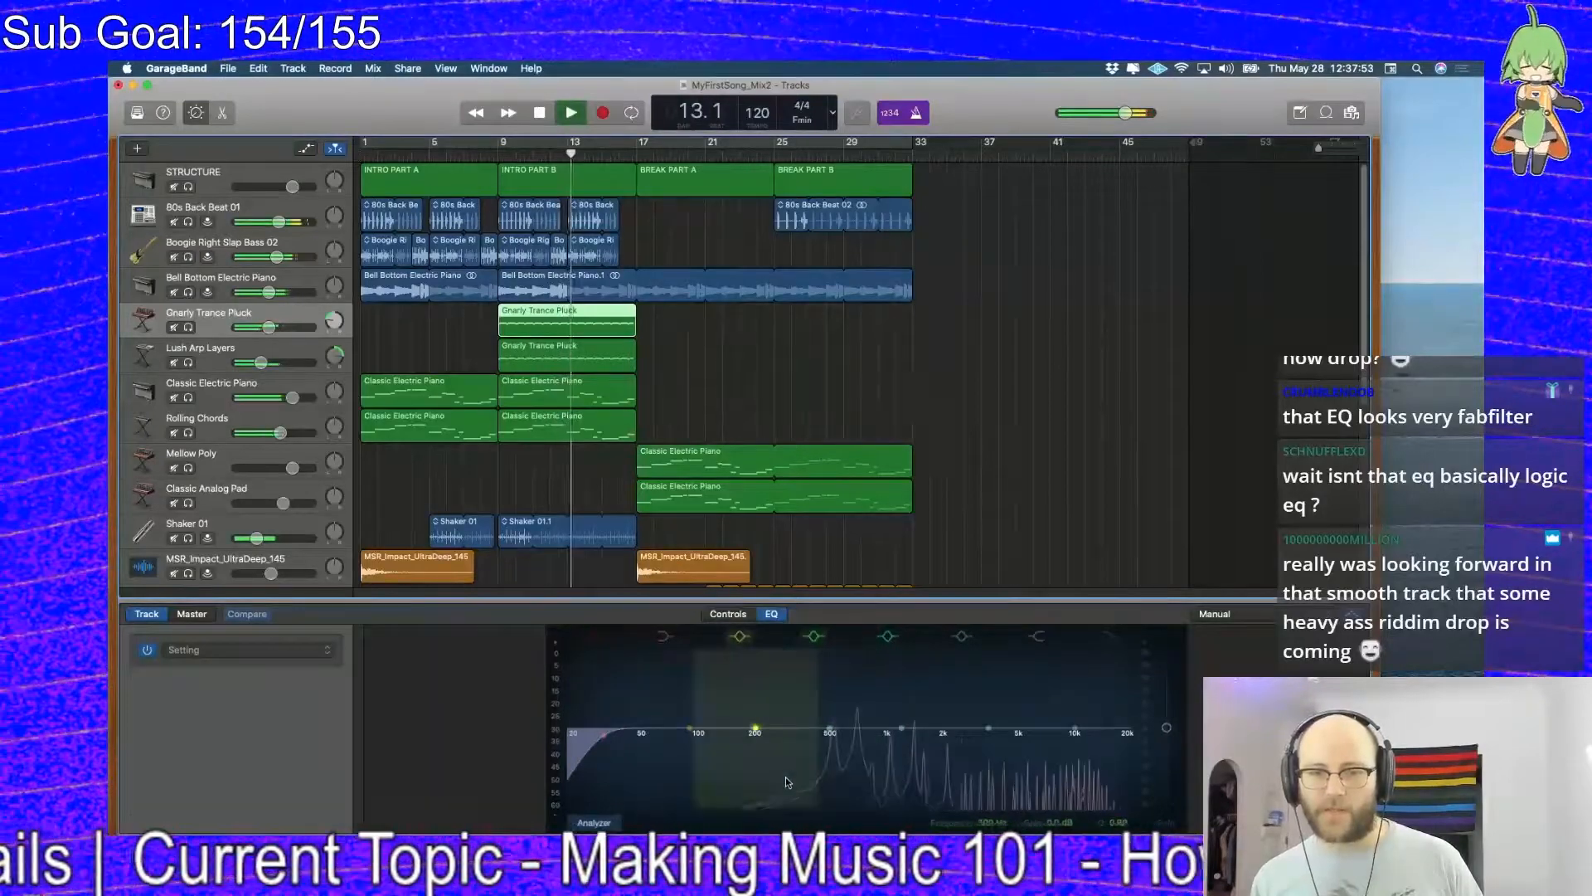
{"action": "key", "text": "space"}
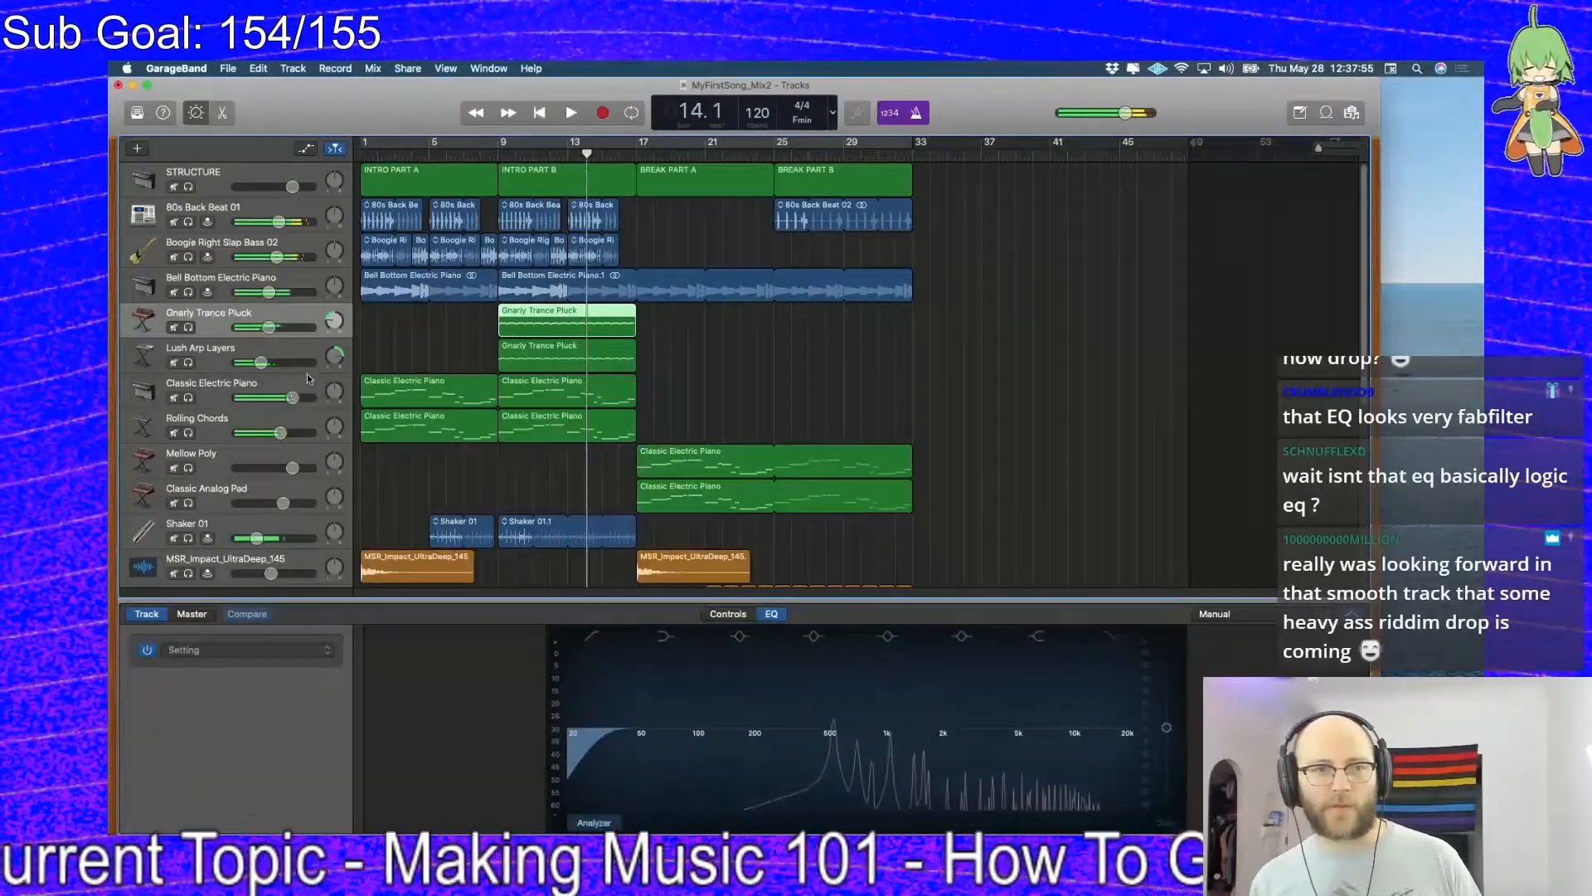
Check the Classic Electric Piano track's frequency spectrum in the EQ during playback
{"action": "left_click", "coordinate": [315, 384]}
{"action": "key", "text": "space"}
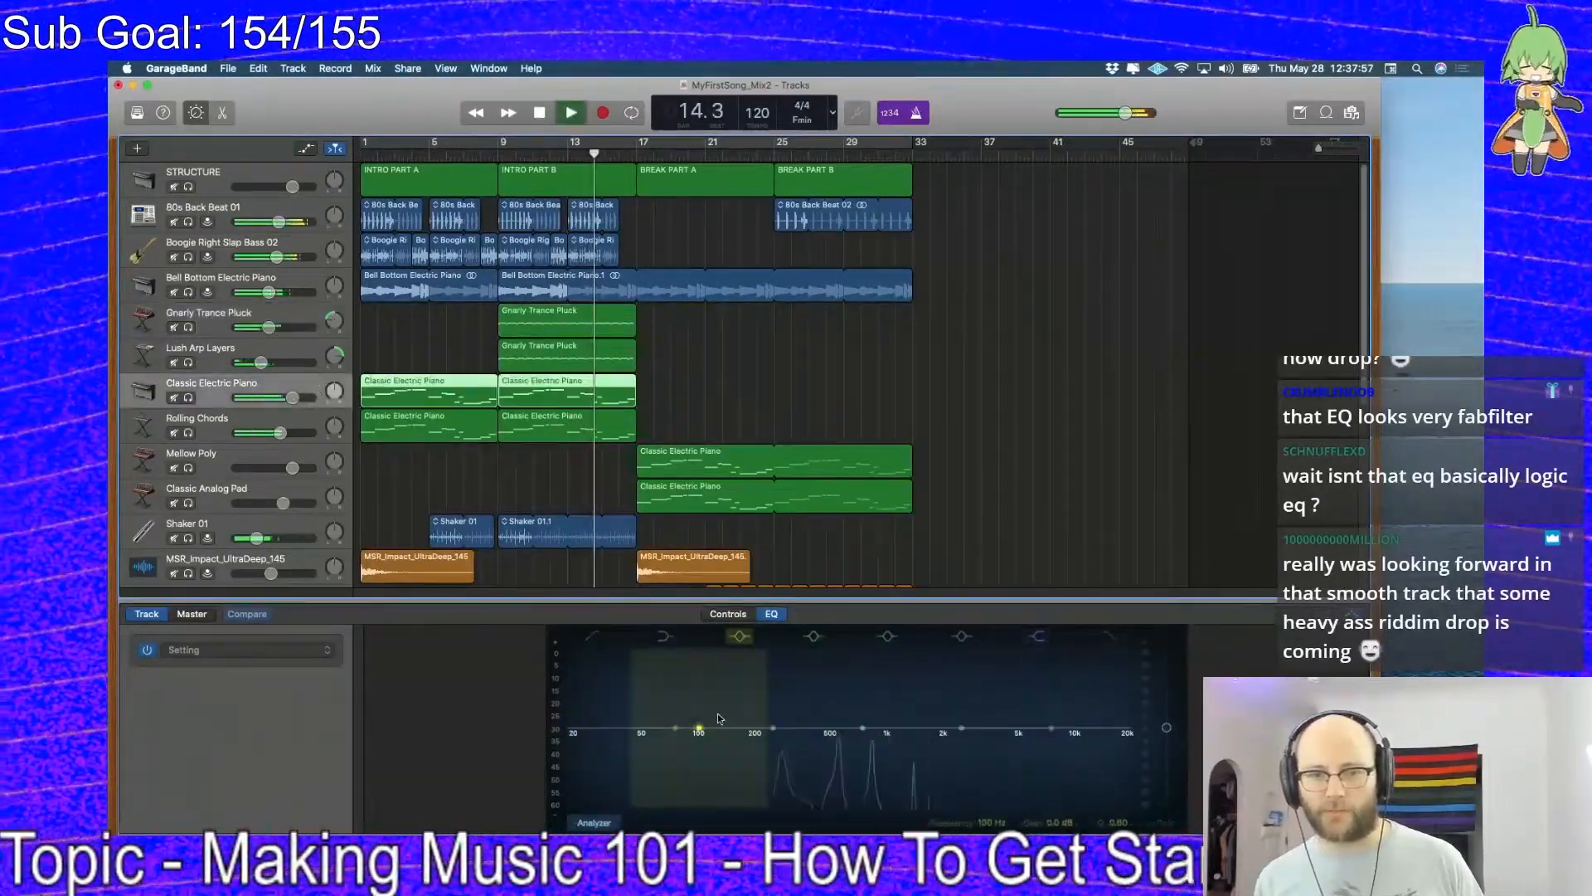
{"action": "key", "text": "space"}
Play the song from bar 21 and solo the ClapSample track
{"action": "scroll", "coordinate": [717, 177], "scroll_direction": "down", "scroll_amount": 3}
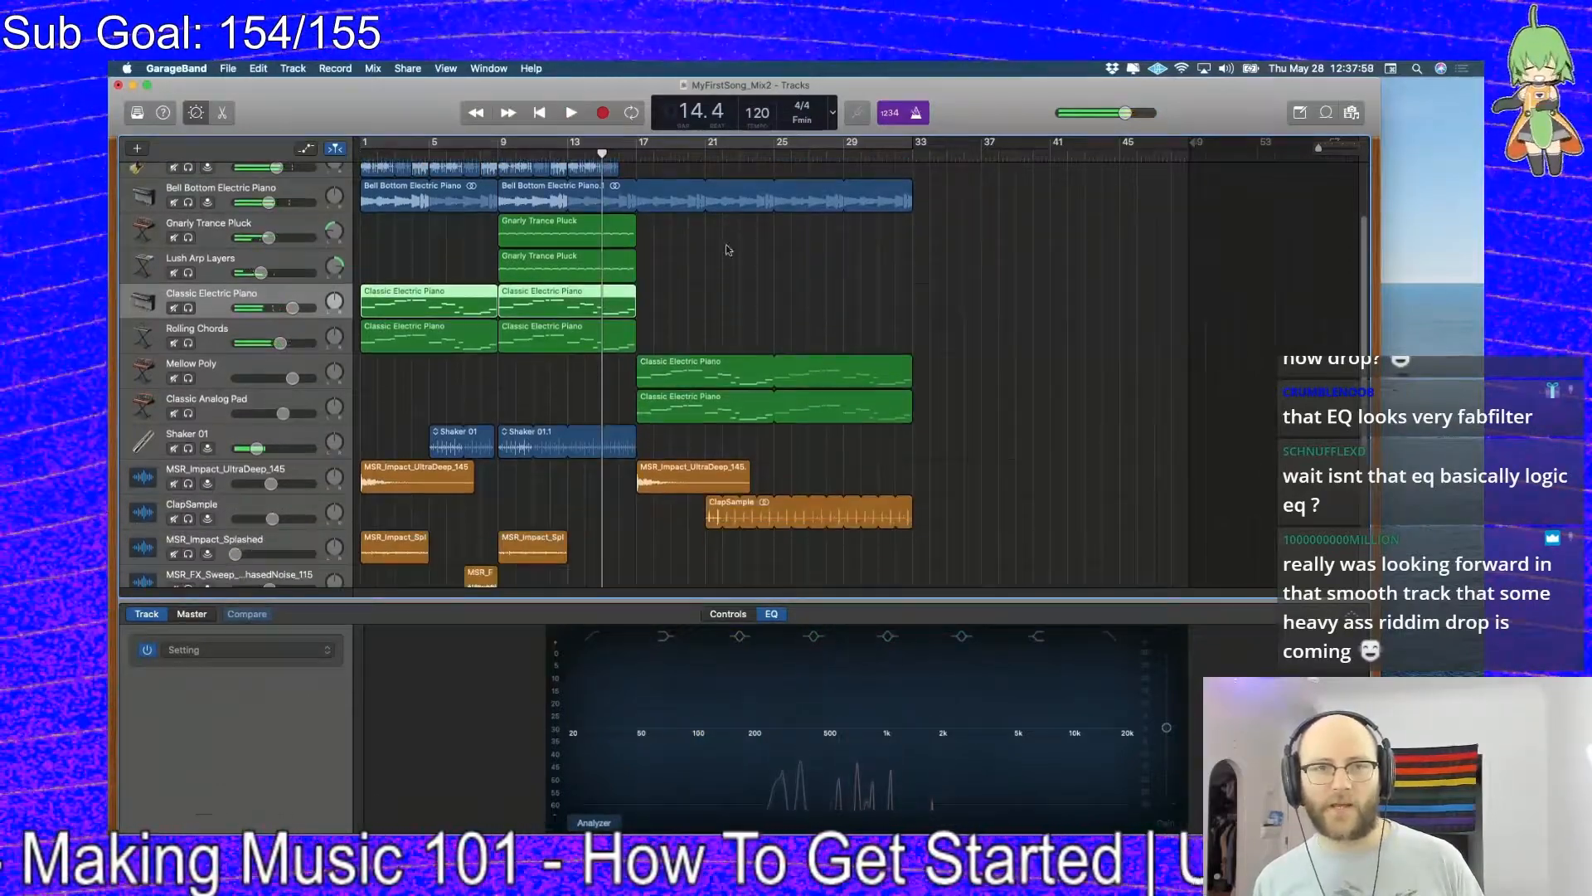
{"action": "left_click", "coordinate": [717, 176]}
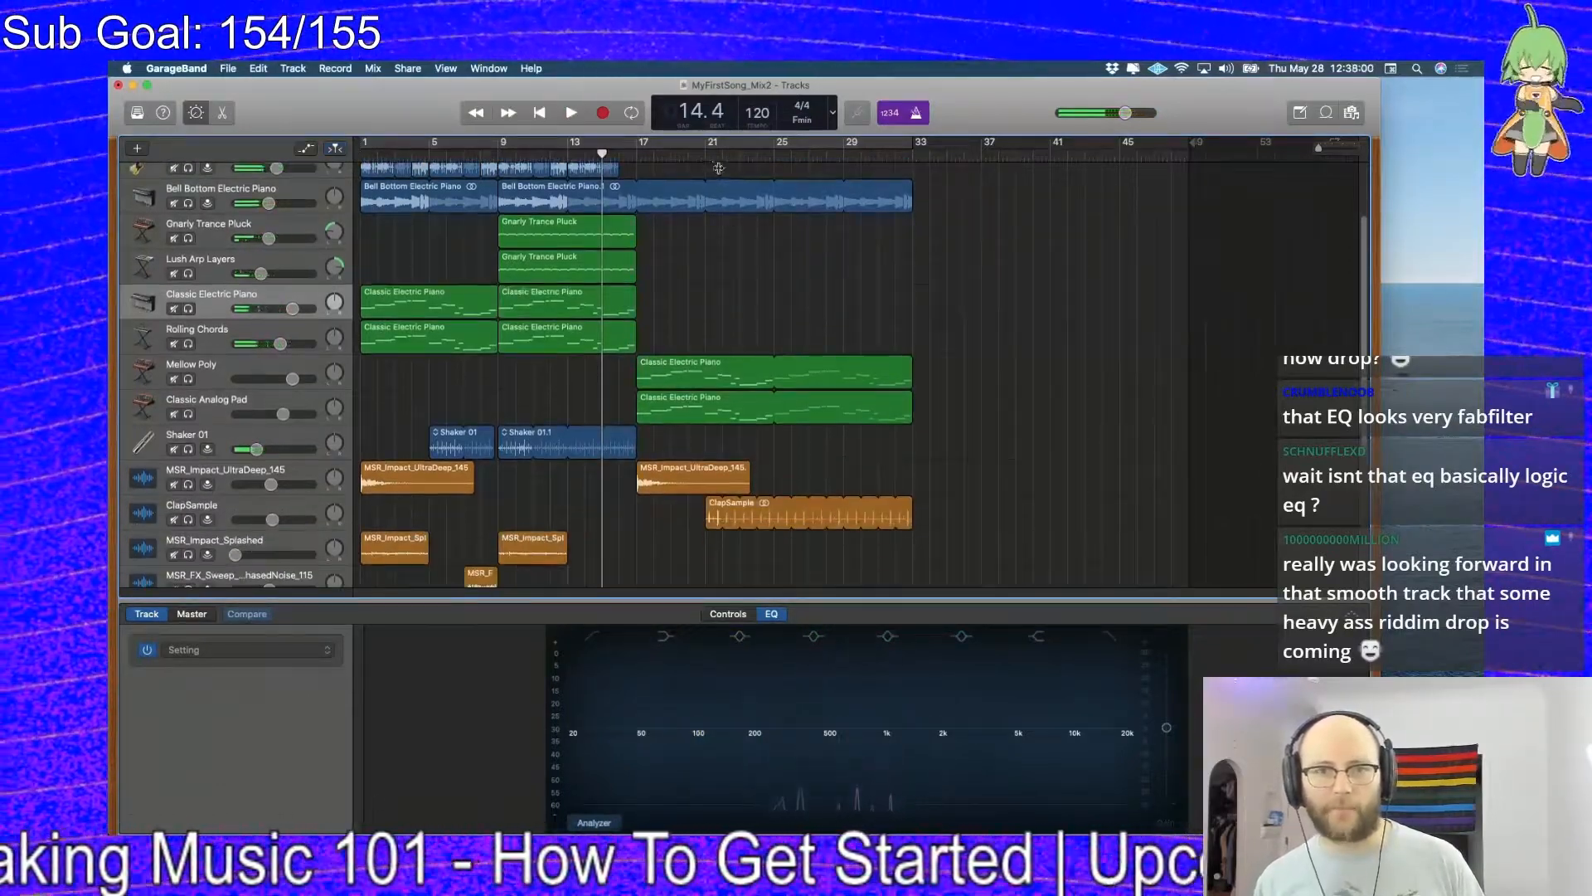
{"action": "left_click", "coordinate": [298, 509]}
{"action": "key", "text": "space"}
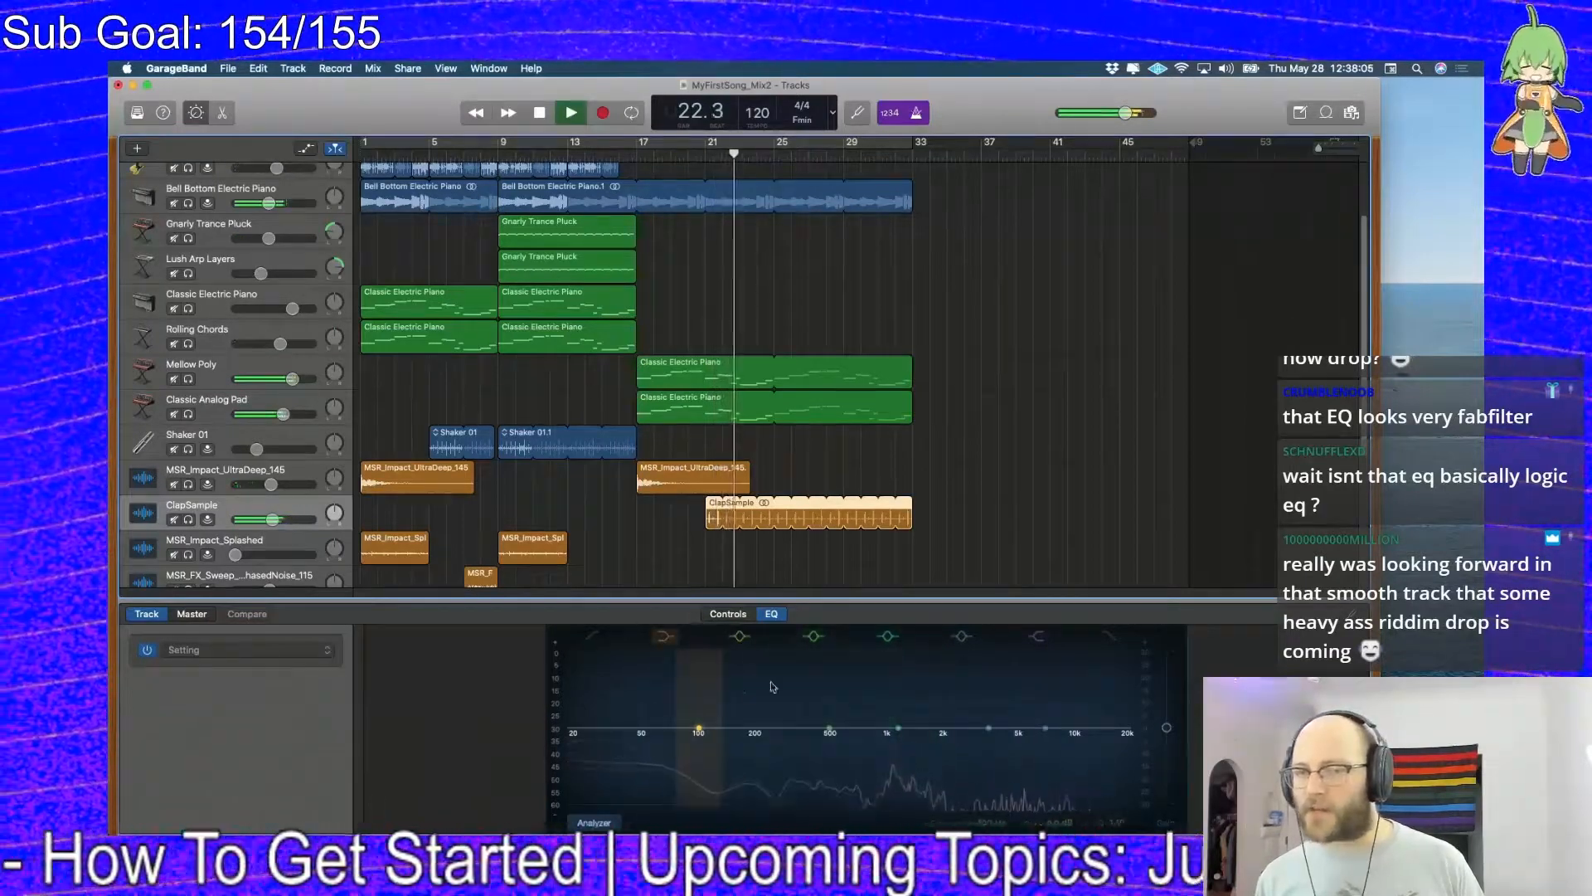
{"action": "key", "text": "s"}
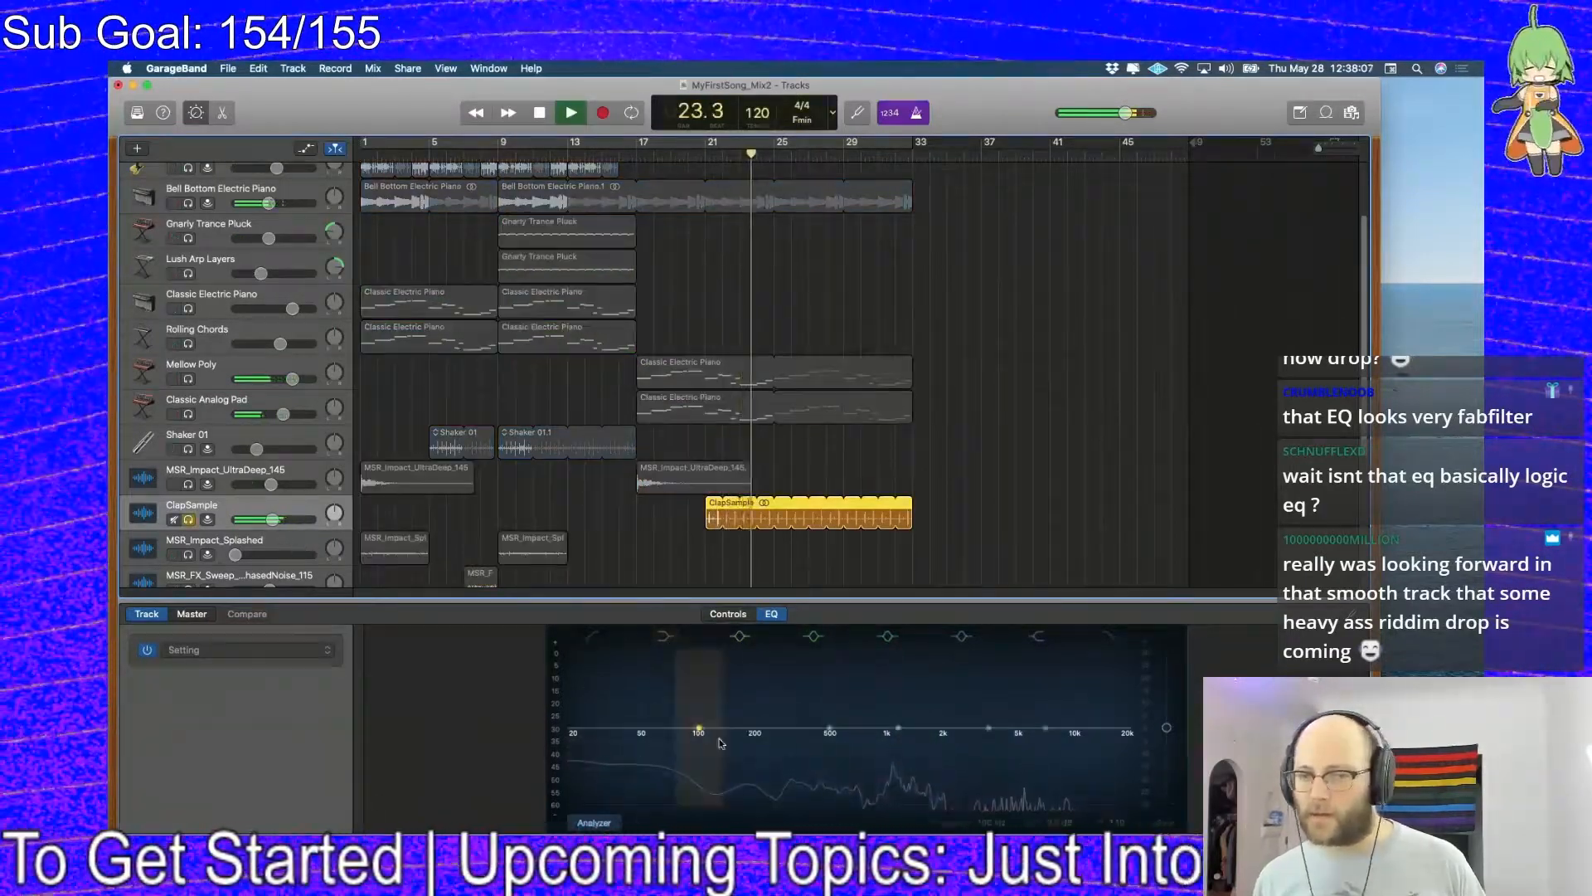
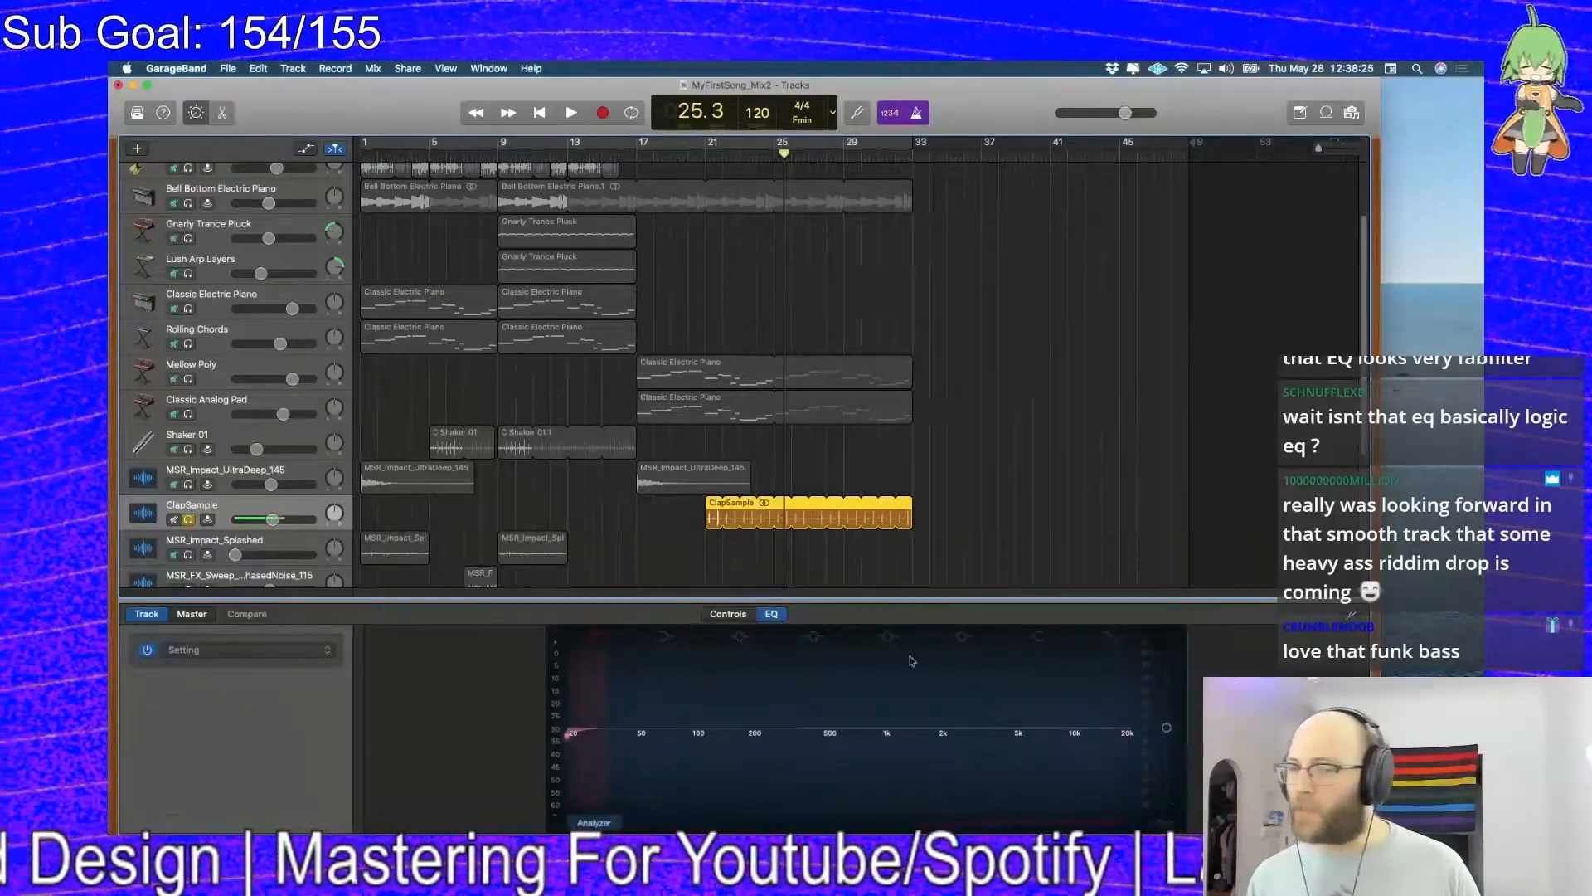
Try the ClapSample EQ's low cut just below 100 Hz and back near 20 Hz, listening to the soloed track
{"action": "left_click_drag", "start_coordinate": [571, 738], "coordinate": [604, 739]}
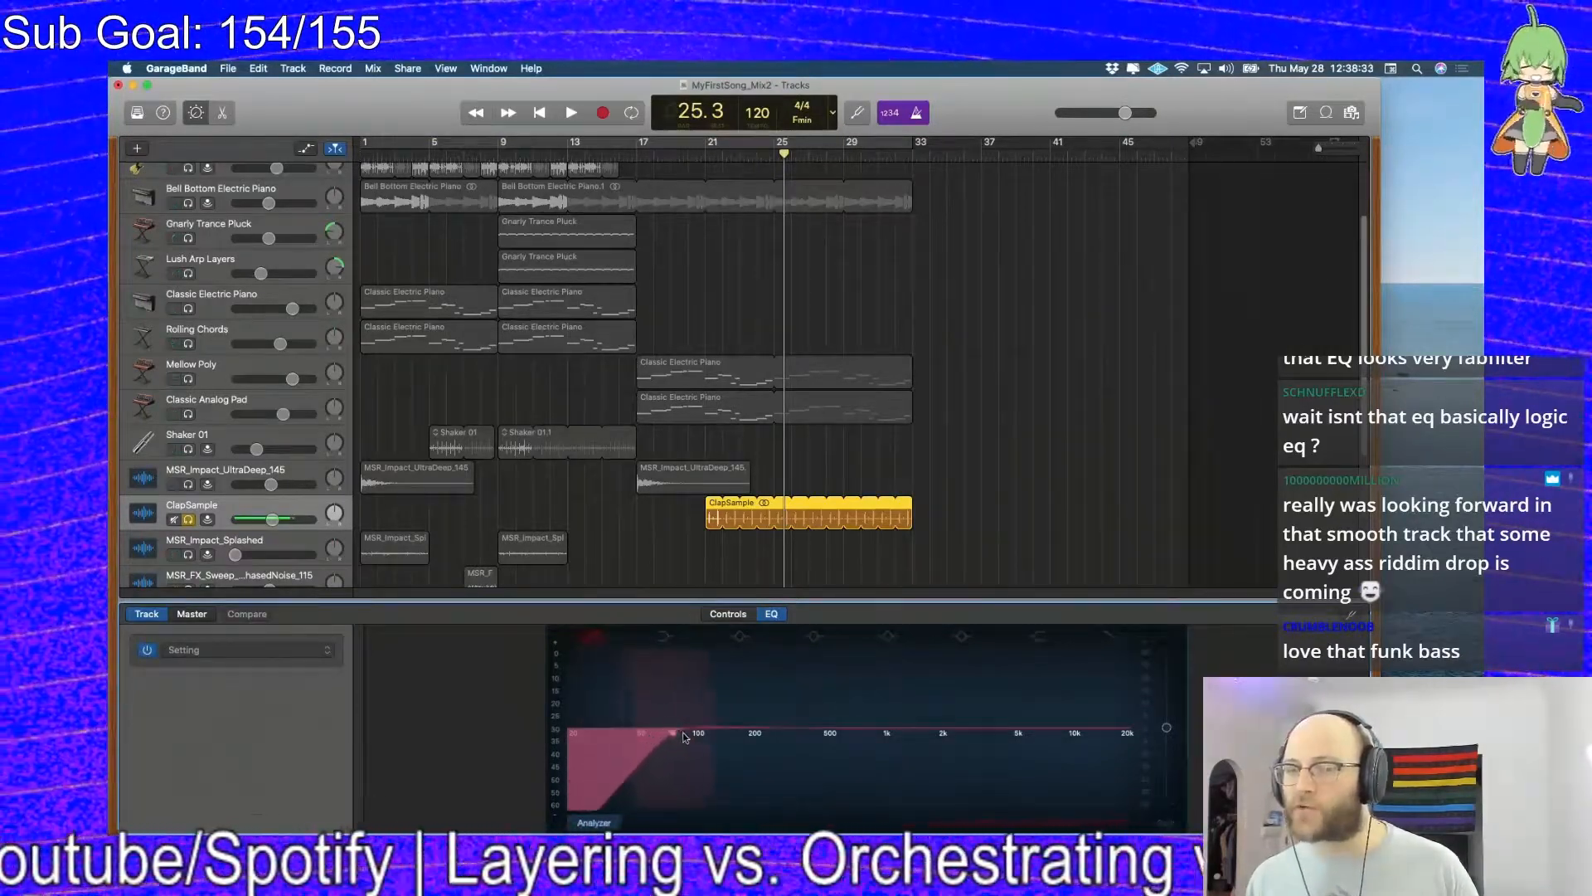
{"action": "left_click_drag", "start_coordinate": [674, 737], "coordinate": [688, 730]}
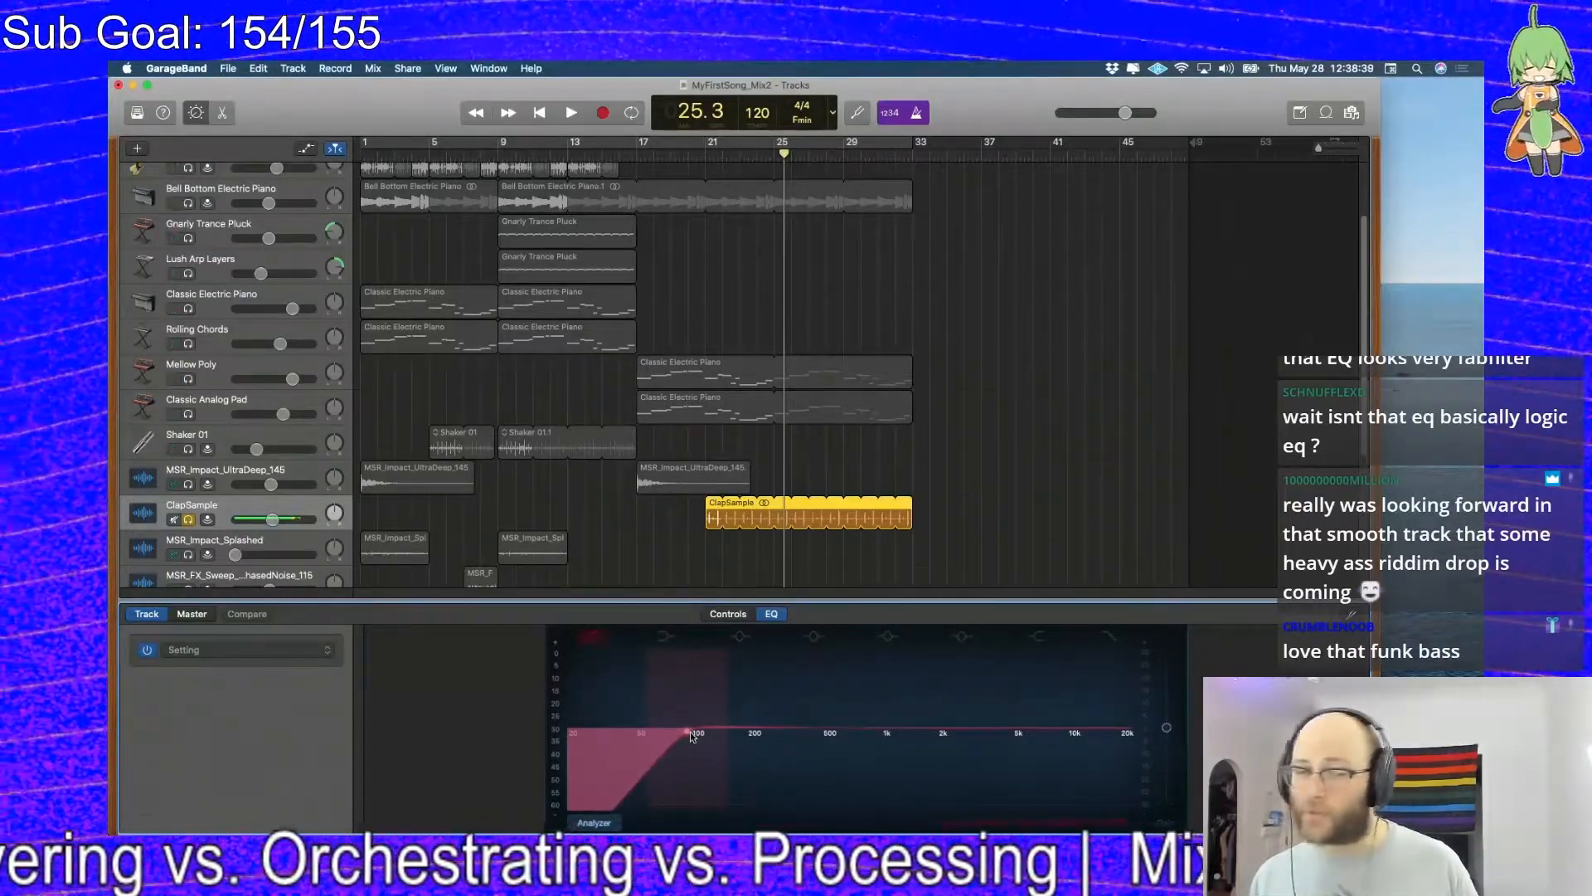
{"action": "left_click_drag", "start_coordinate": [687, 733], "coordinate": [594, 737]}
{"action": "key", "text": "space"}
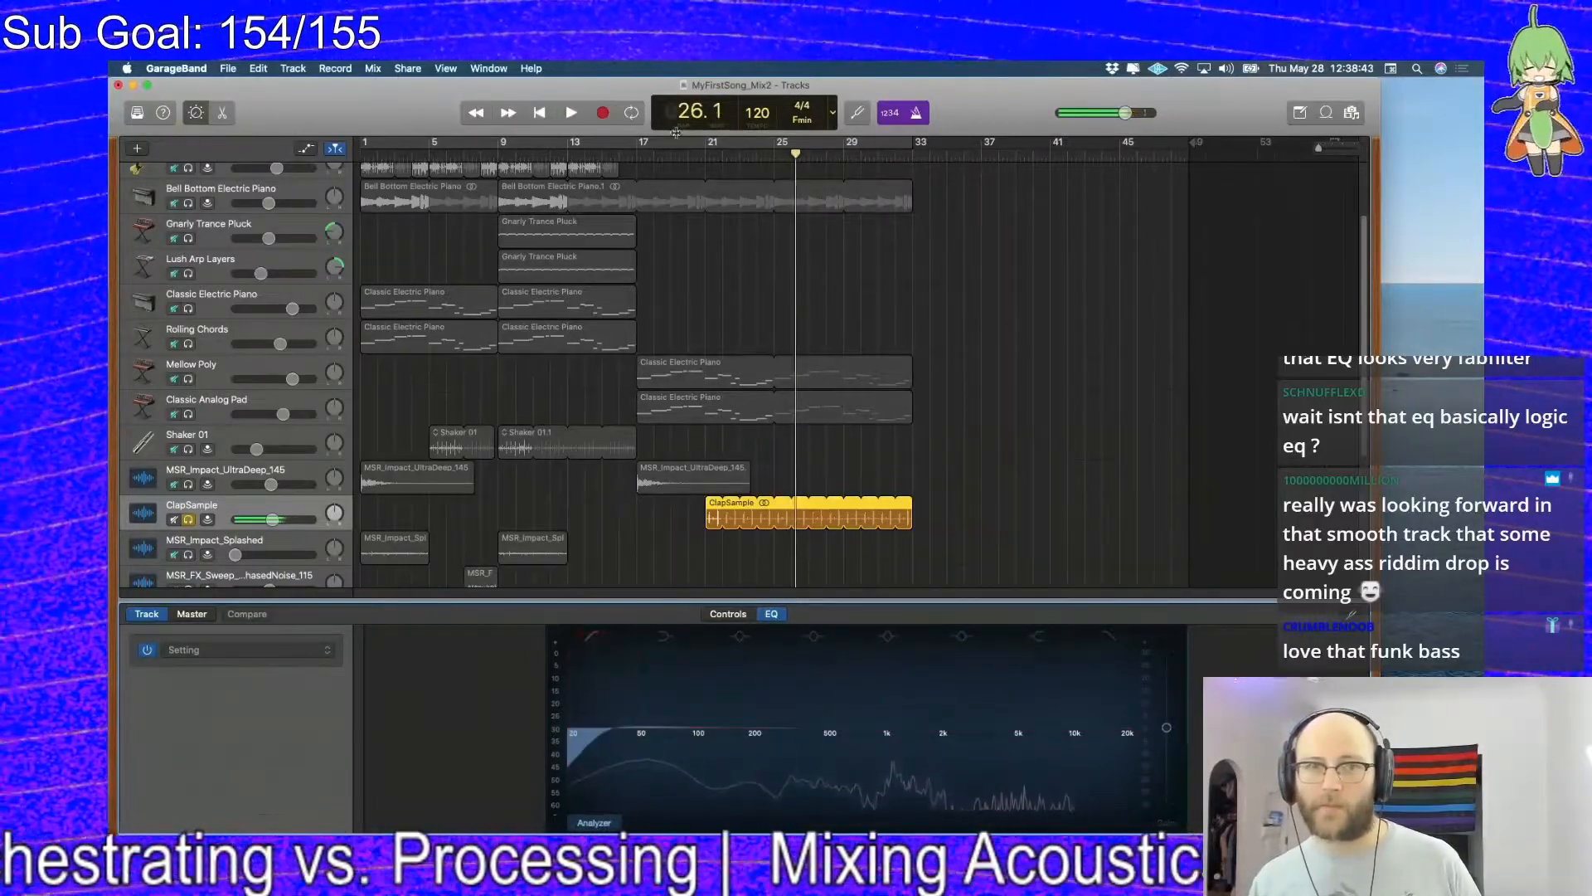
Sweep the ClapSample EQ's low cut up to about 2 kHz while the soloed track plays
{"action": "key", "text": "space"}
{"action": "key", "text": "space"}
{"action": "left_click_drag", "start_coordinate": [611, 733], "coordinate": [818, 729]}
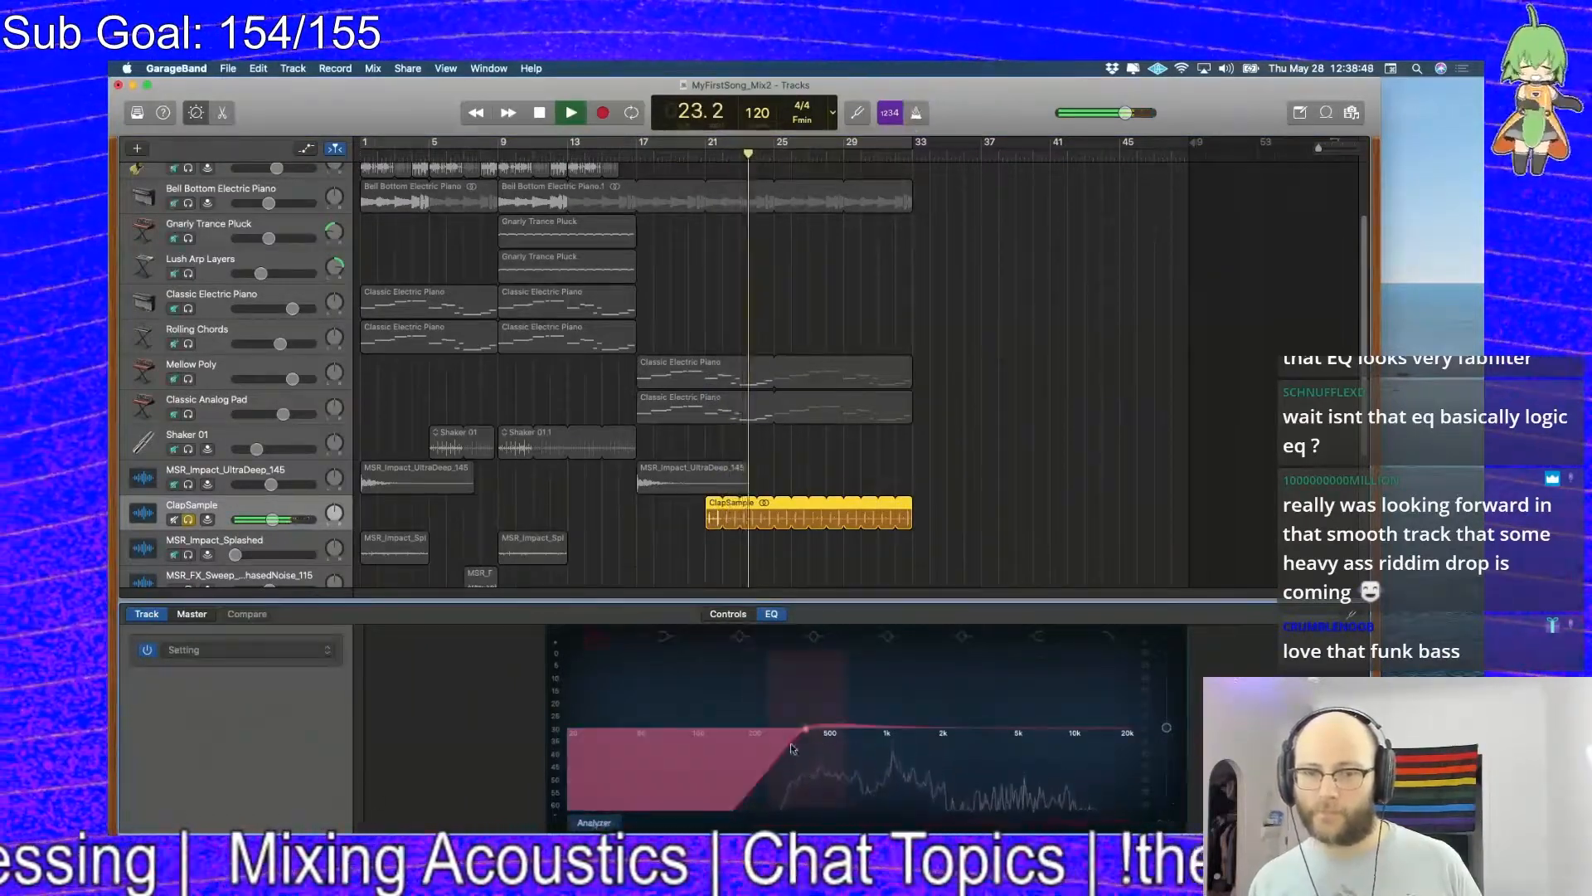
{"action": "left_click_drag", "start_coordinate": [810, 733], "coordinate": [943, 731]}
{"action": "key", "text": "space"}
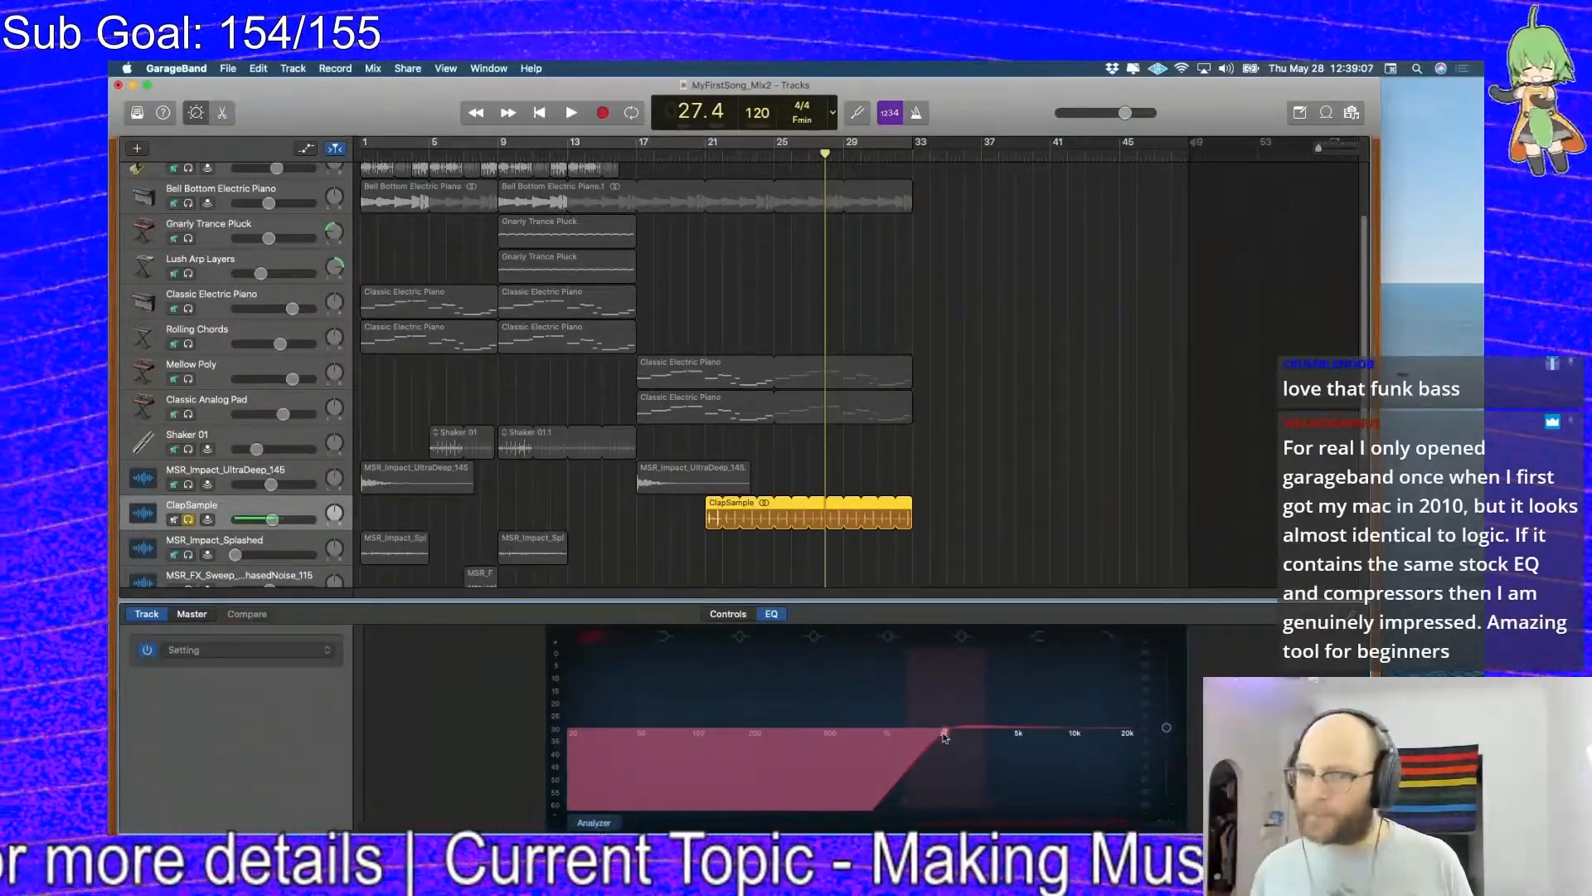
Lower the ClapSample EQ's low cut to between 500 Hz and 1 kHz and play the soloed track
{"action": "left_click_drag", "start_coordinate": [944, 735], "coordinate": [874, 718]}
{"action": "key", "text": "space"}
{"action": "key", "text": "space"}
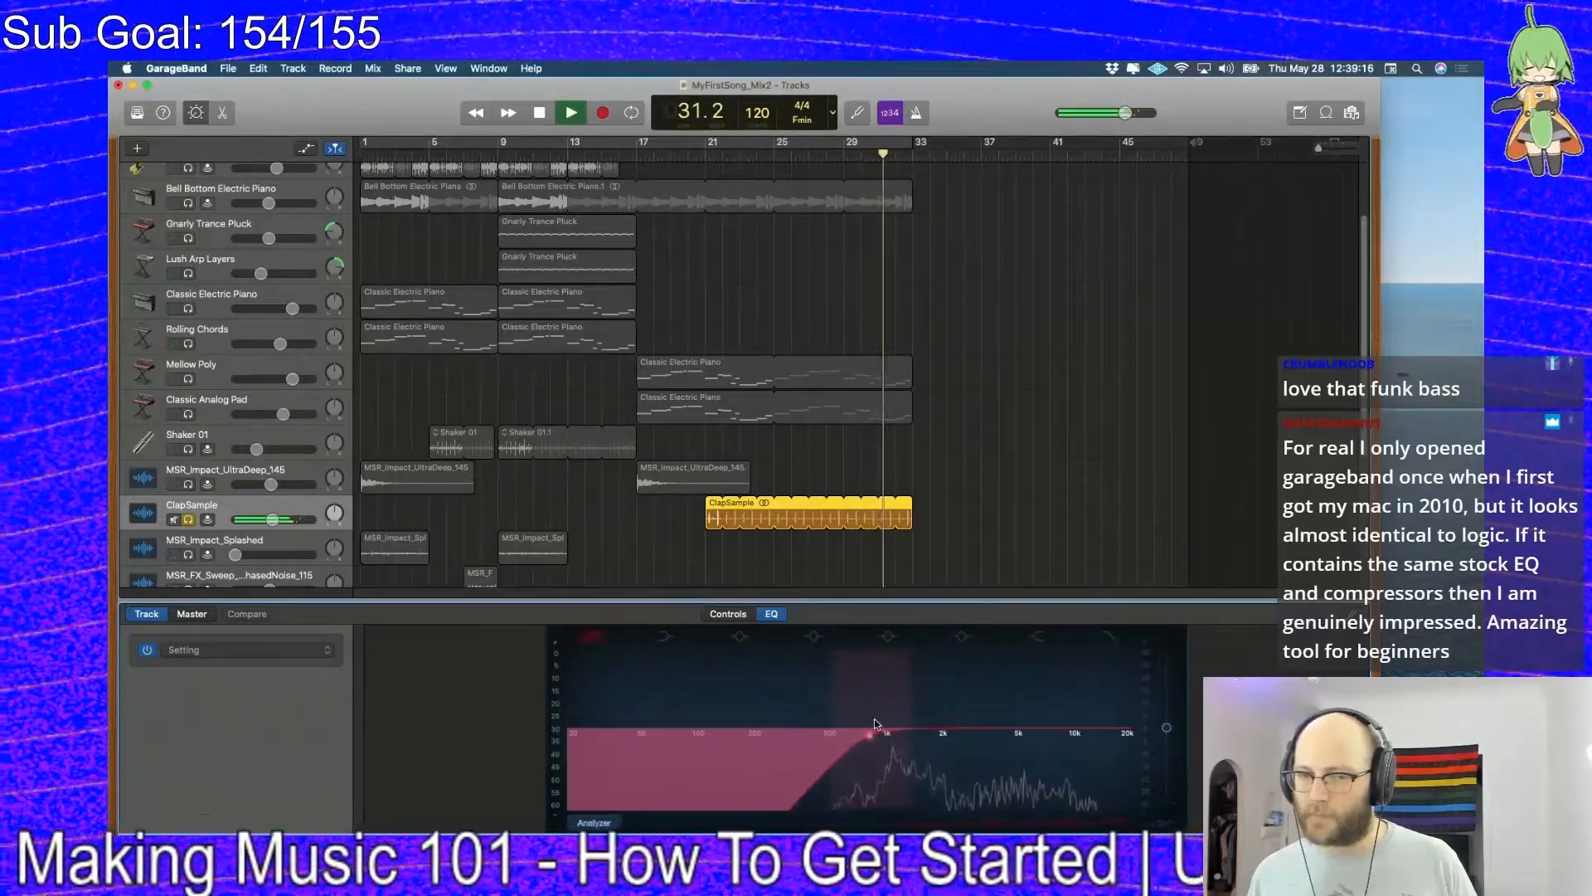
Bypass the ClapSample EQ's low cut and switch it back on to compare the soloed clap's sound
{"action": "left_click", "coordinate": [592, 642]}
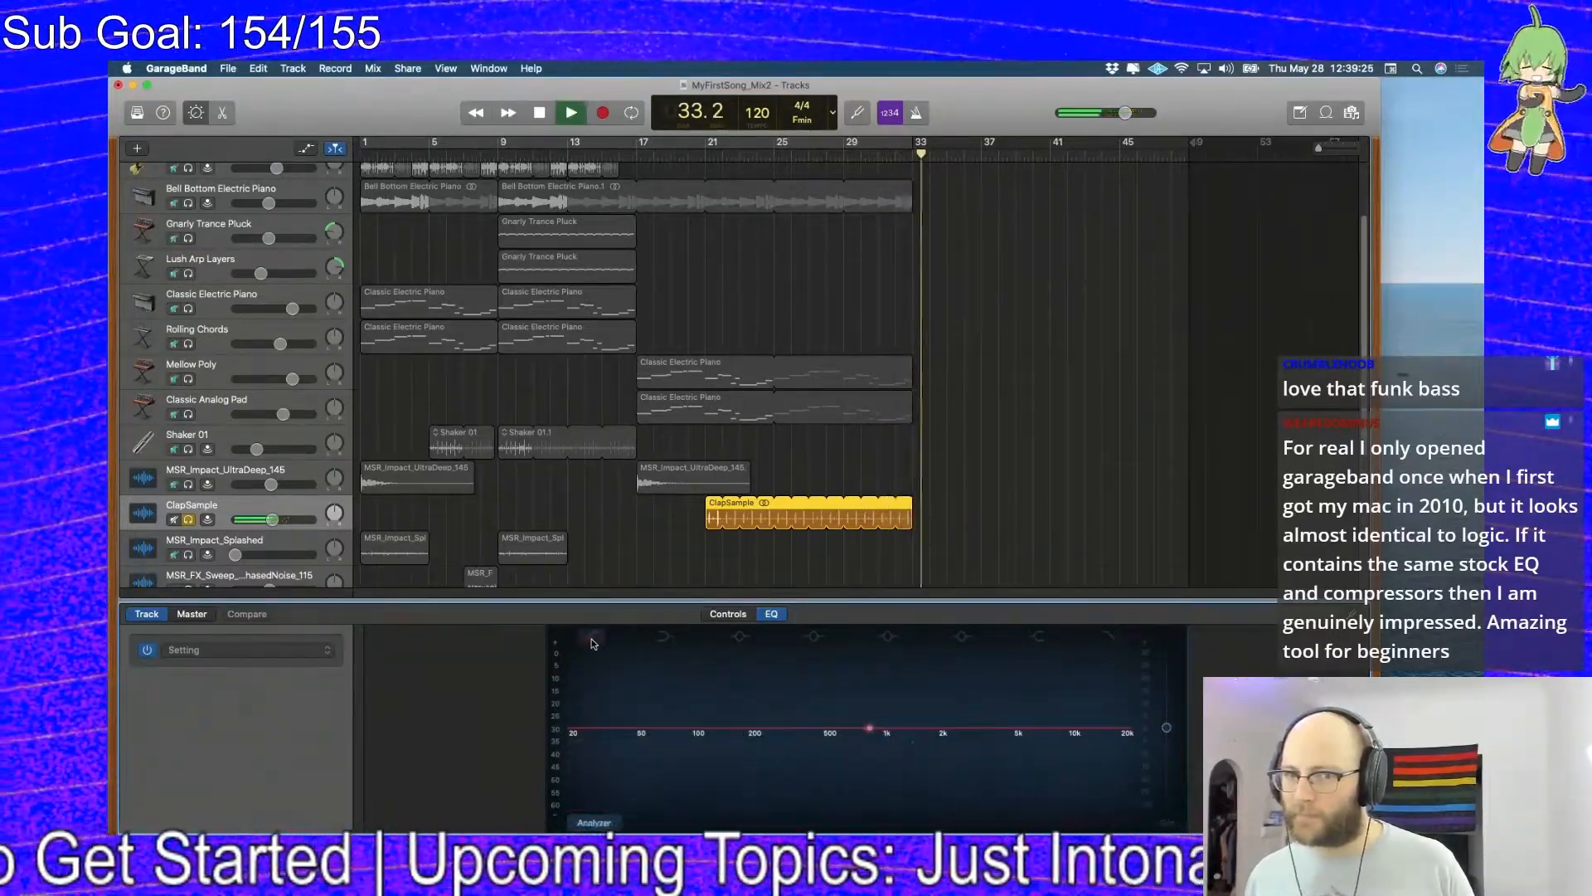
{"action": "left_click", "coordinate": [753, 338]}
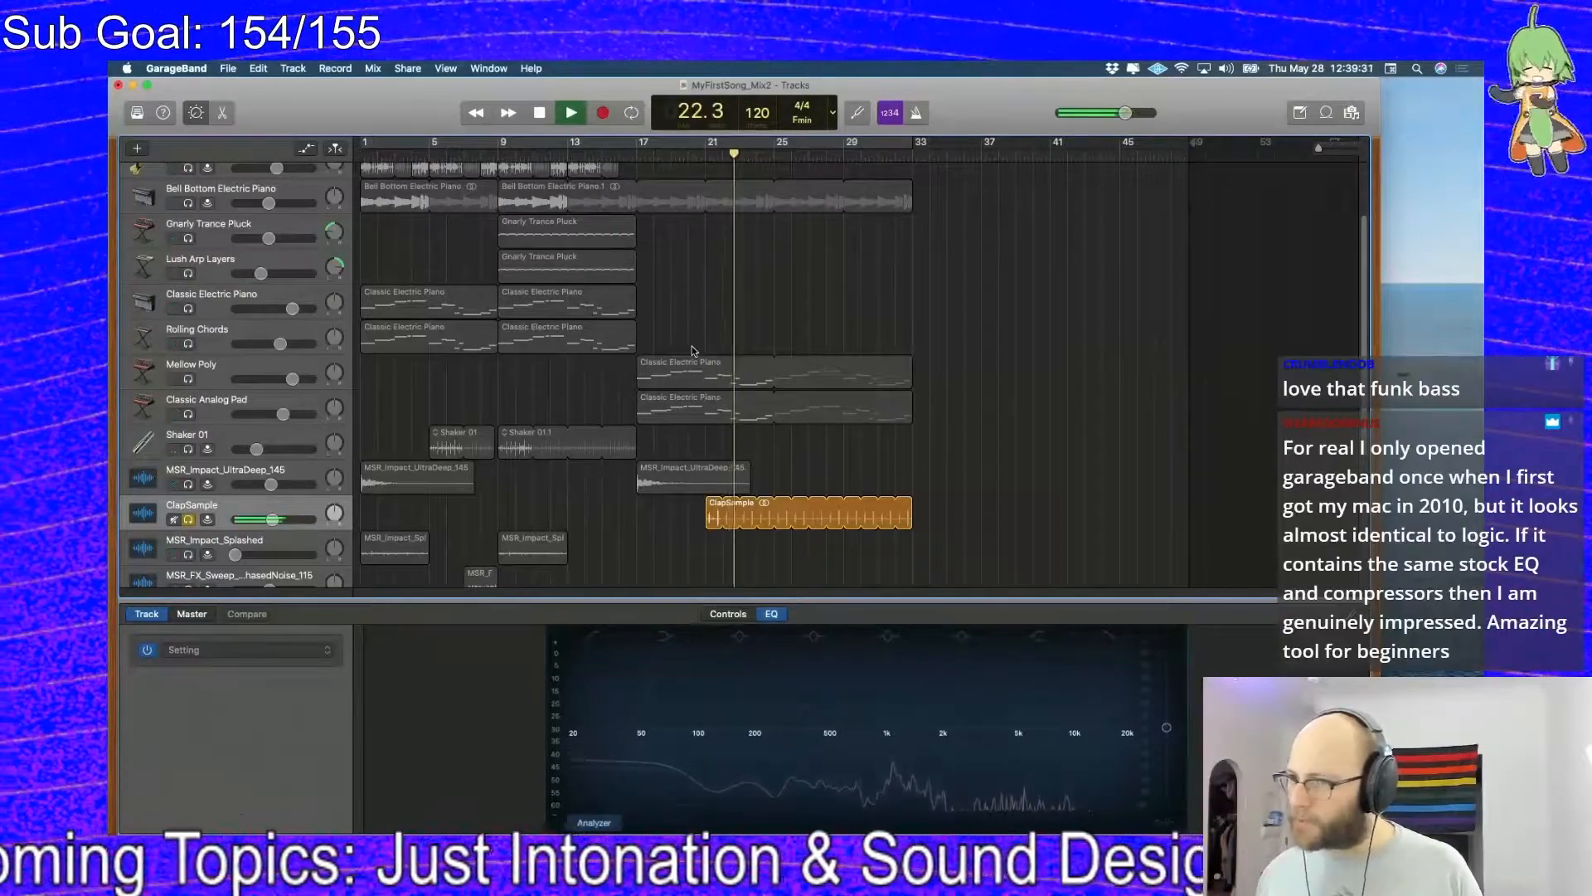
{"action": "key", "text": "space"}
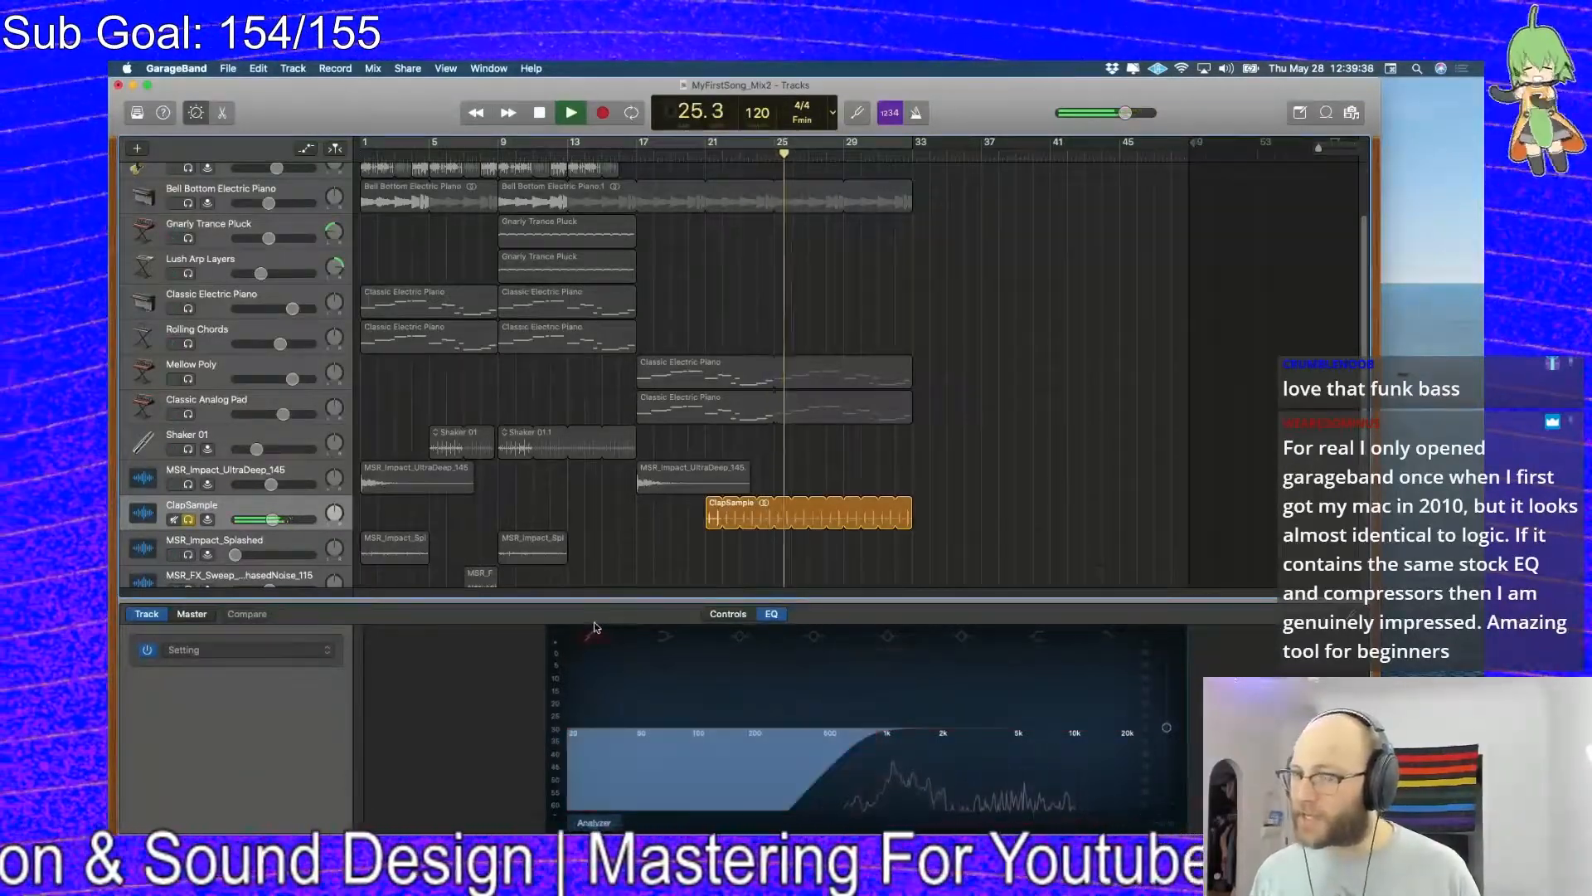
Unsolo the ClapSample track and raise its volume in the full mix
{"action": "key", "text": "s"}
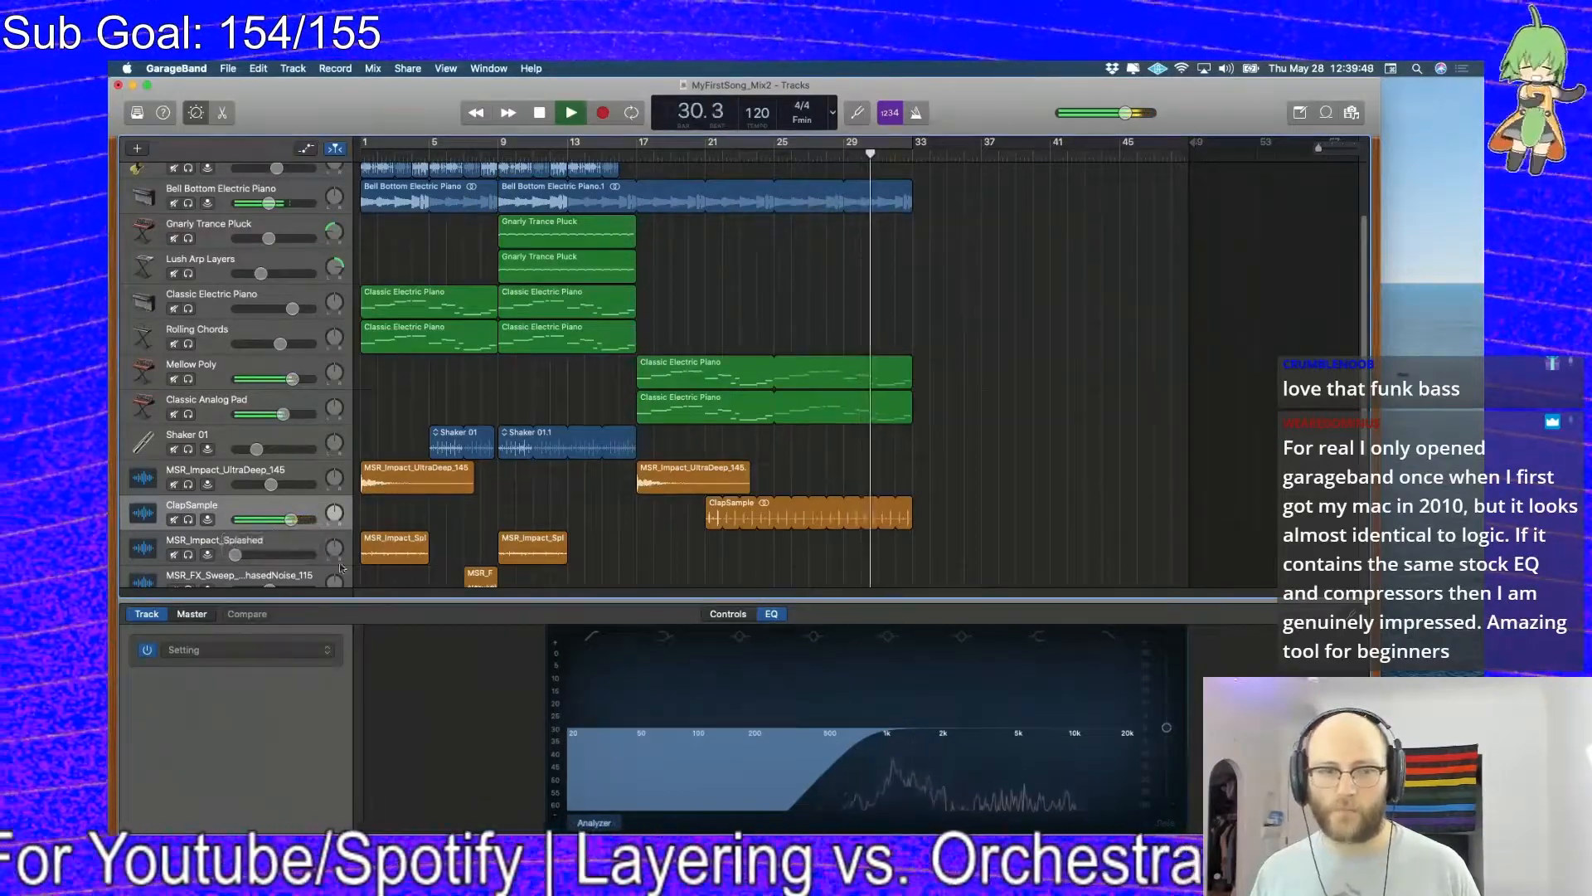
Try playing the break without the 80s Back Beat 02 region in BREAK PART B
{"action": "scroll", "coordinate": [741, 237], "scroll_direction": "up", "scroll_amount": 3}
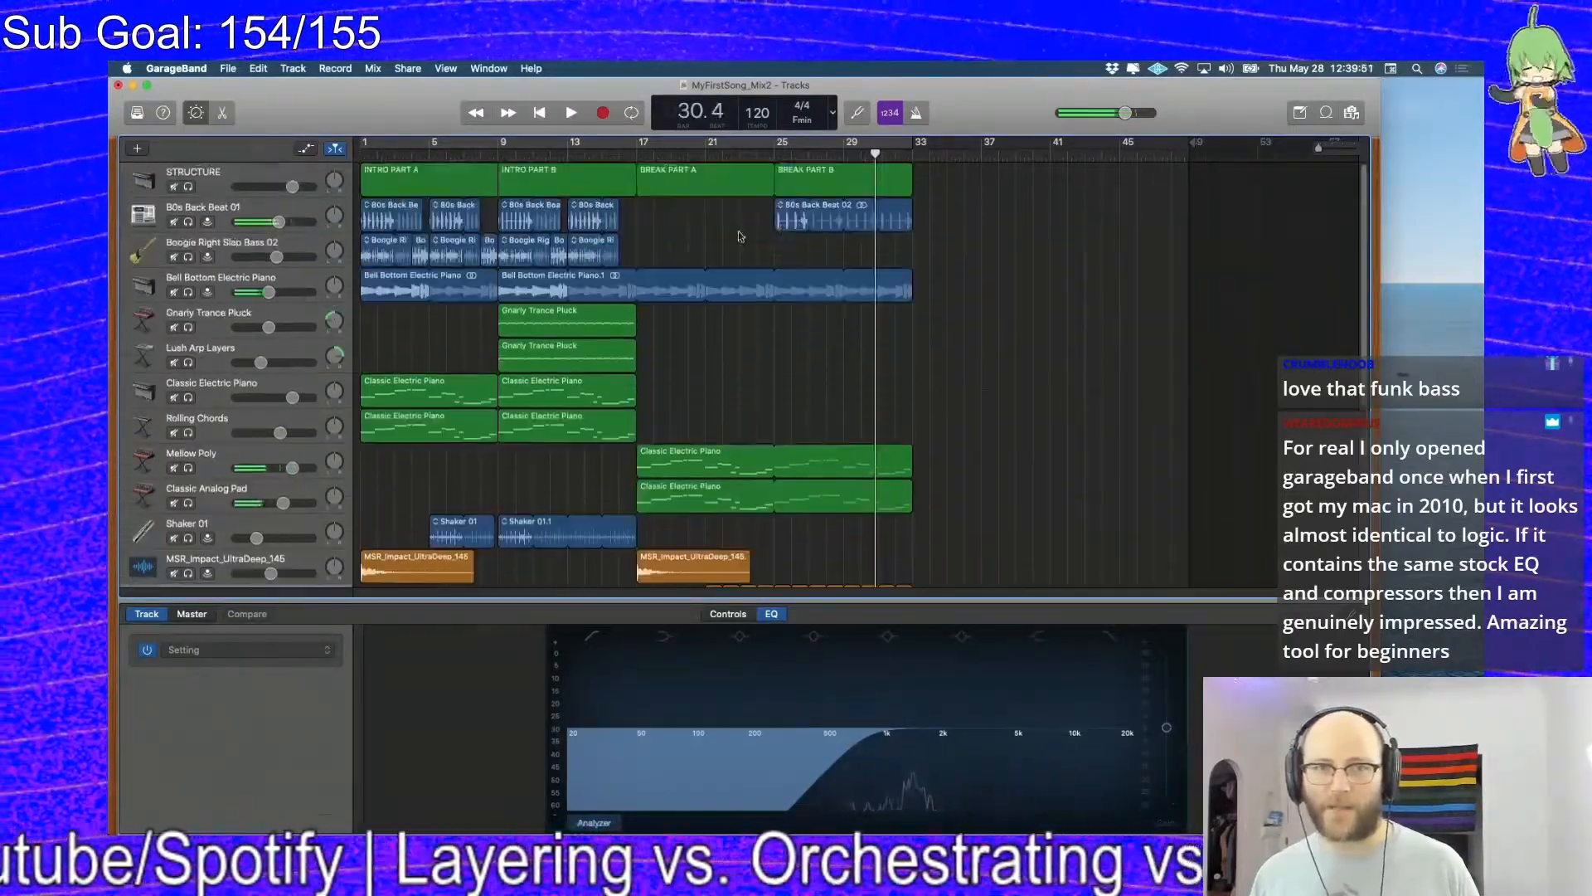
{"action": "left_click", "coordinate": [792, 218]}
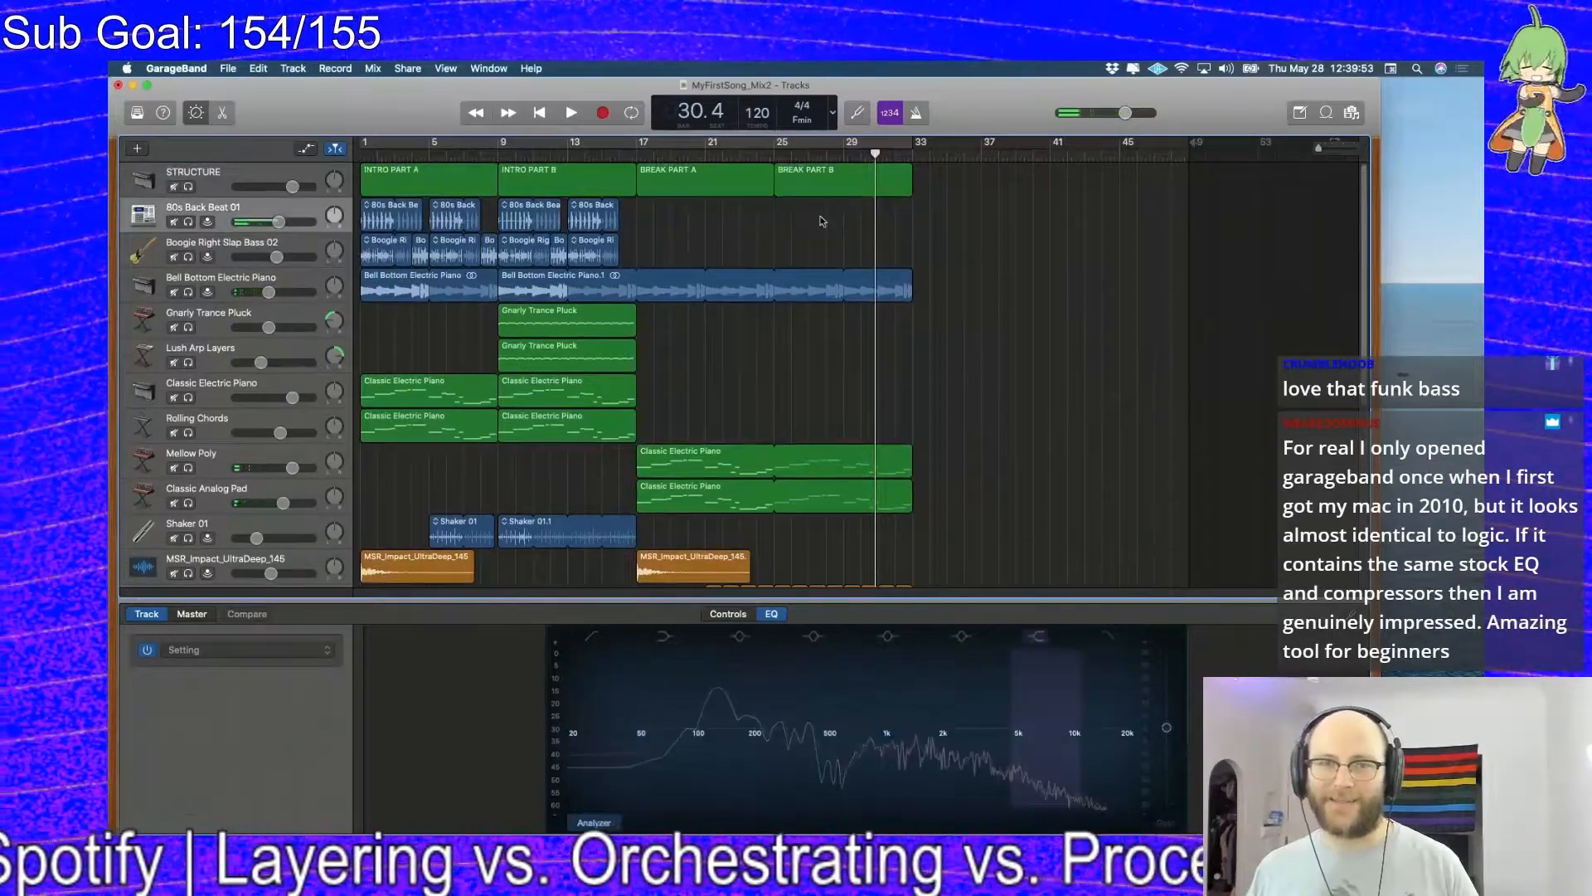
{"action": "scroll", "coordinate": [813, 225], "scroll_direction": "down", "scroll_amount": 2}
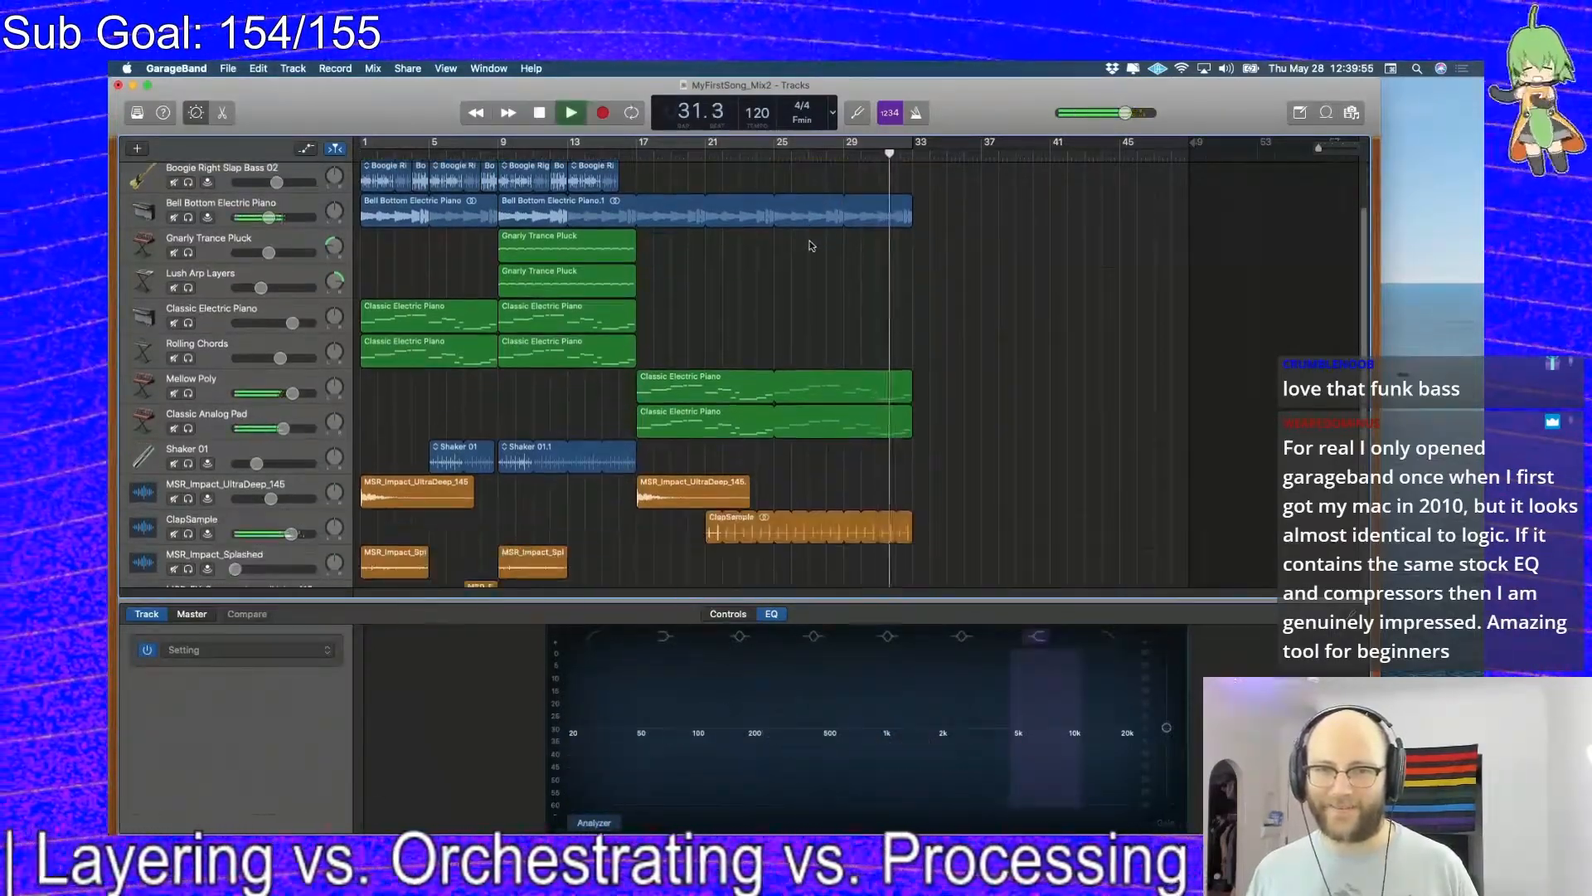
{"action": "scroll", "coordinate": [715, 196], "scroll_direction": "up", "scroll_amount": 2}
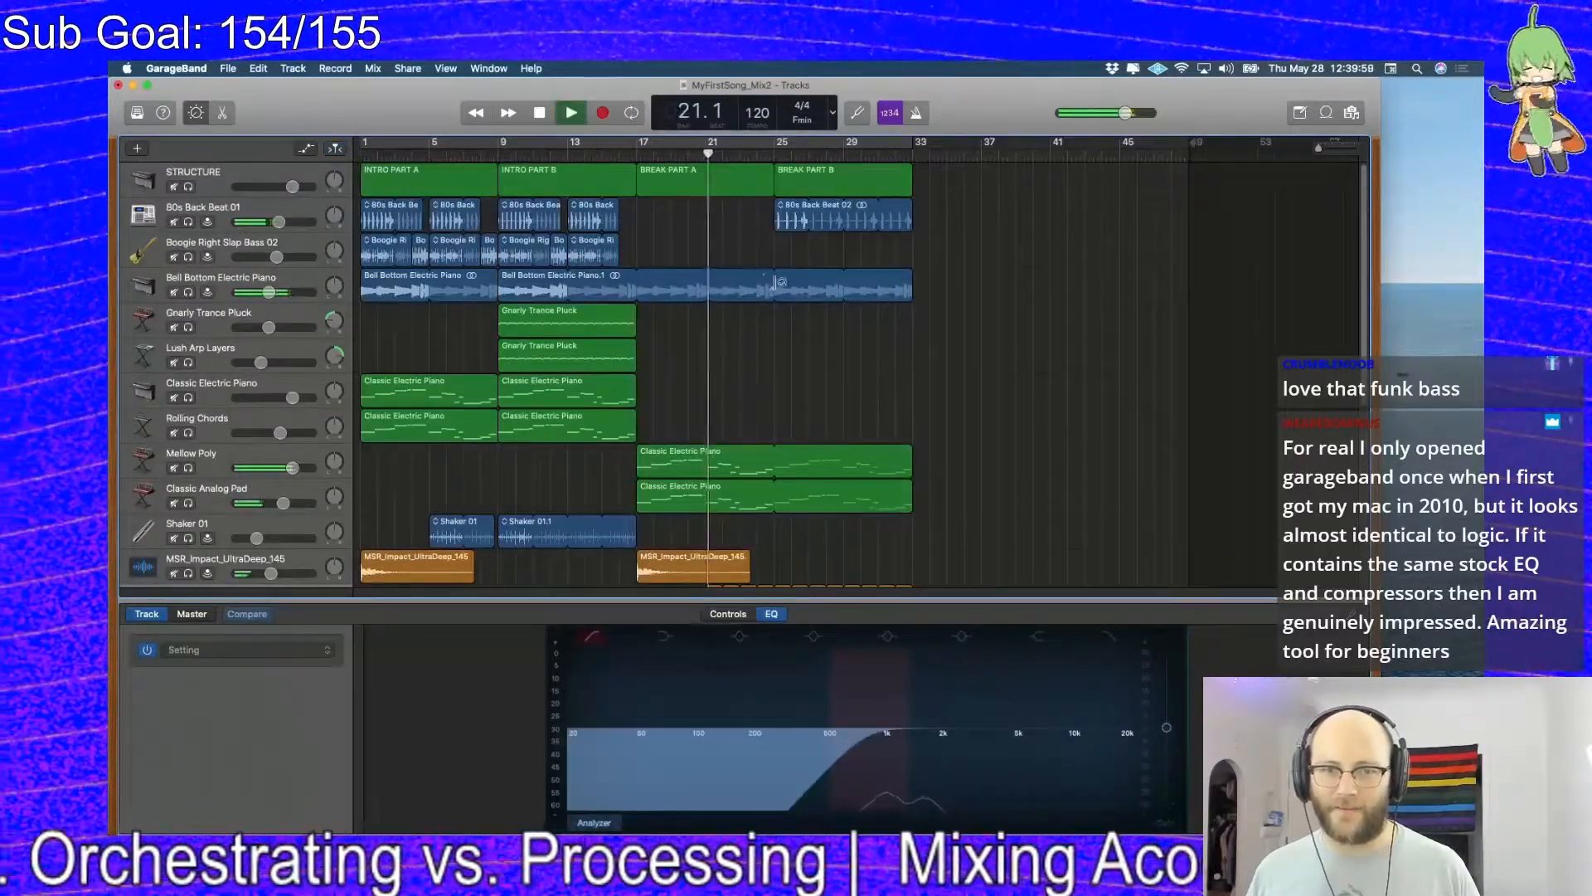
{"action": "scroll", "coordinate": [755, 260], "scroll_direction": "down", "scroll_amount": 2}
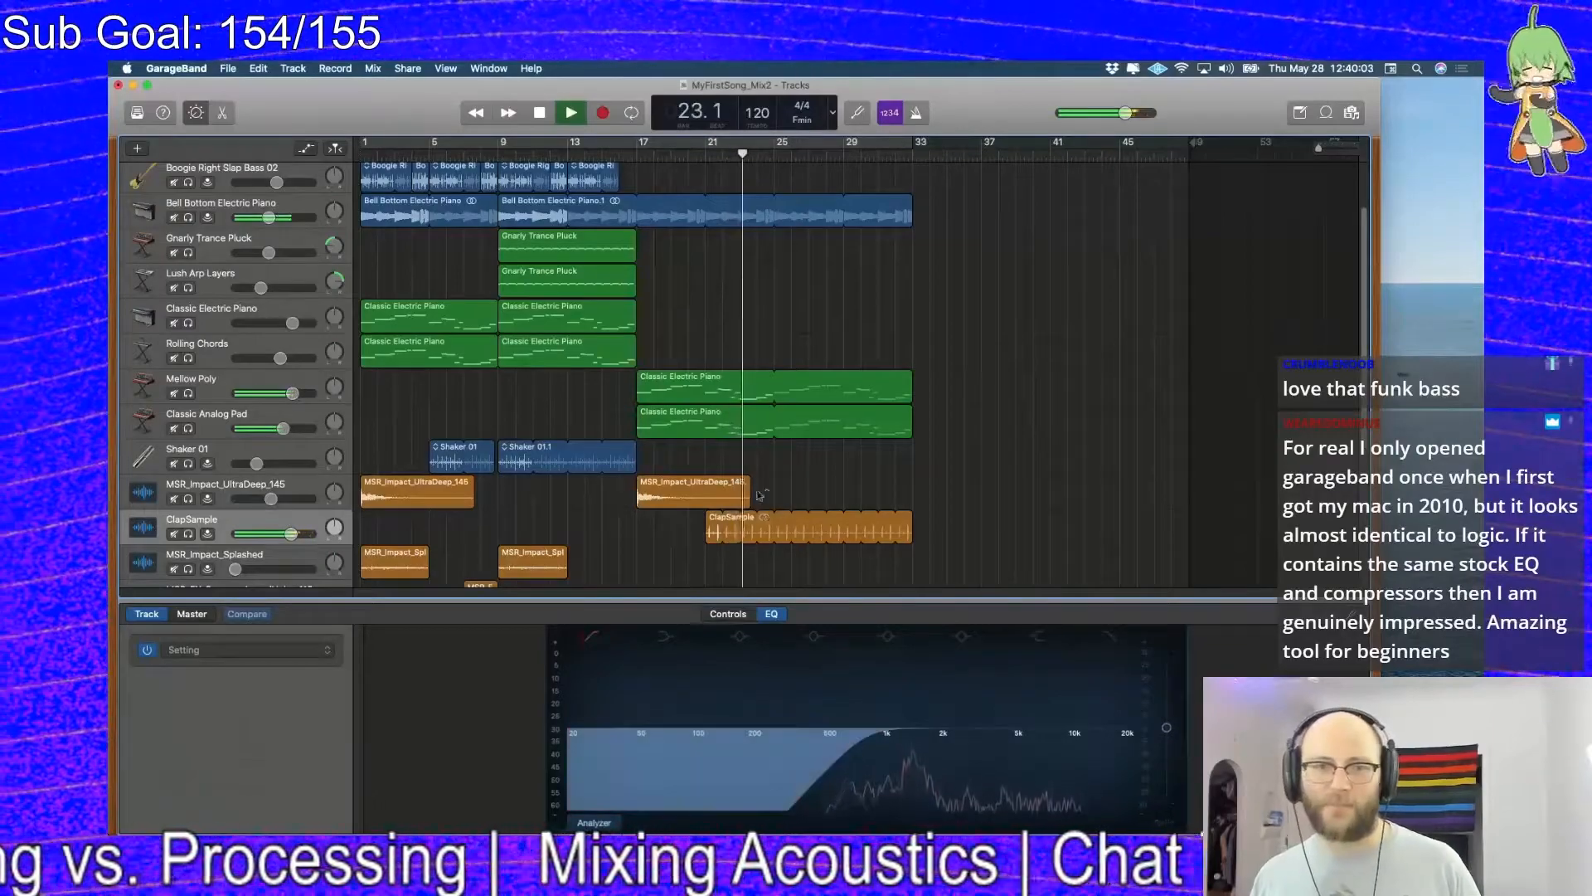
{"action": "scroll", "coordinate": [718, 348], "scroll_direction": "down", "scroll_amount": 5}
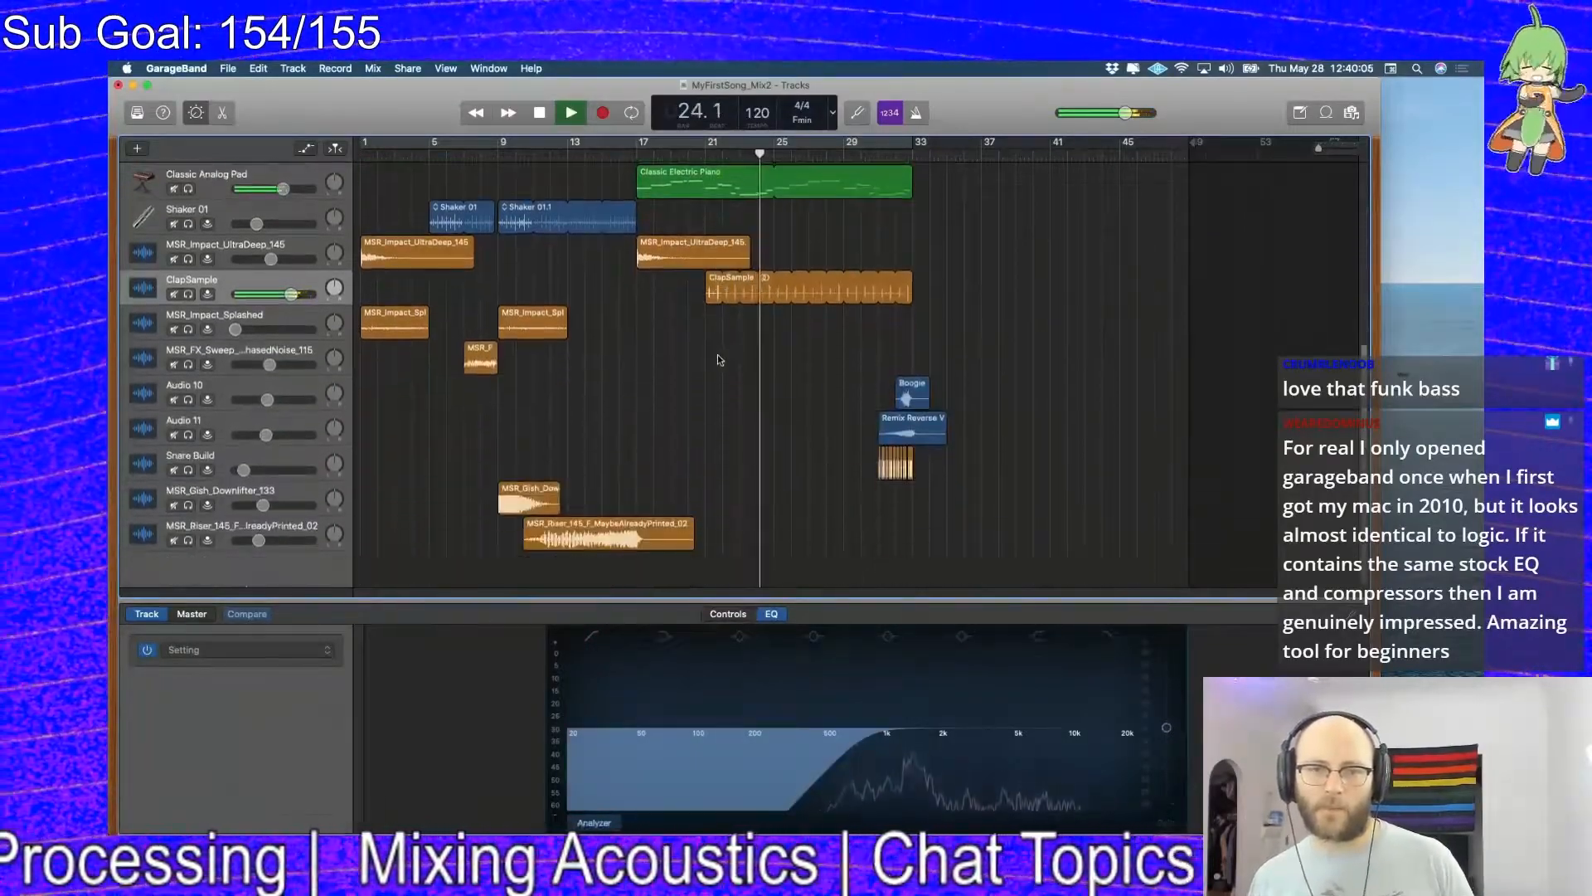
{"action": "scroll", "coordinate": [732, 362], "scroll_direction": "down", "scroll_amount": 3}
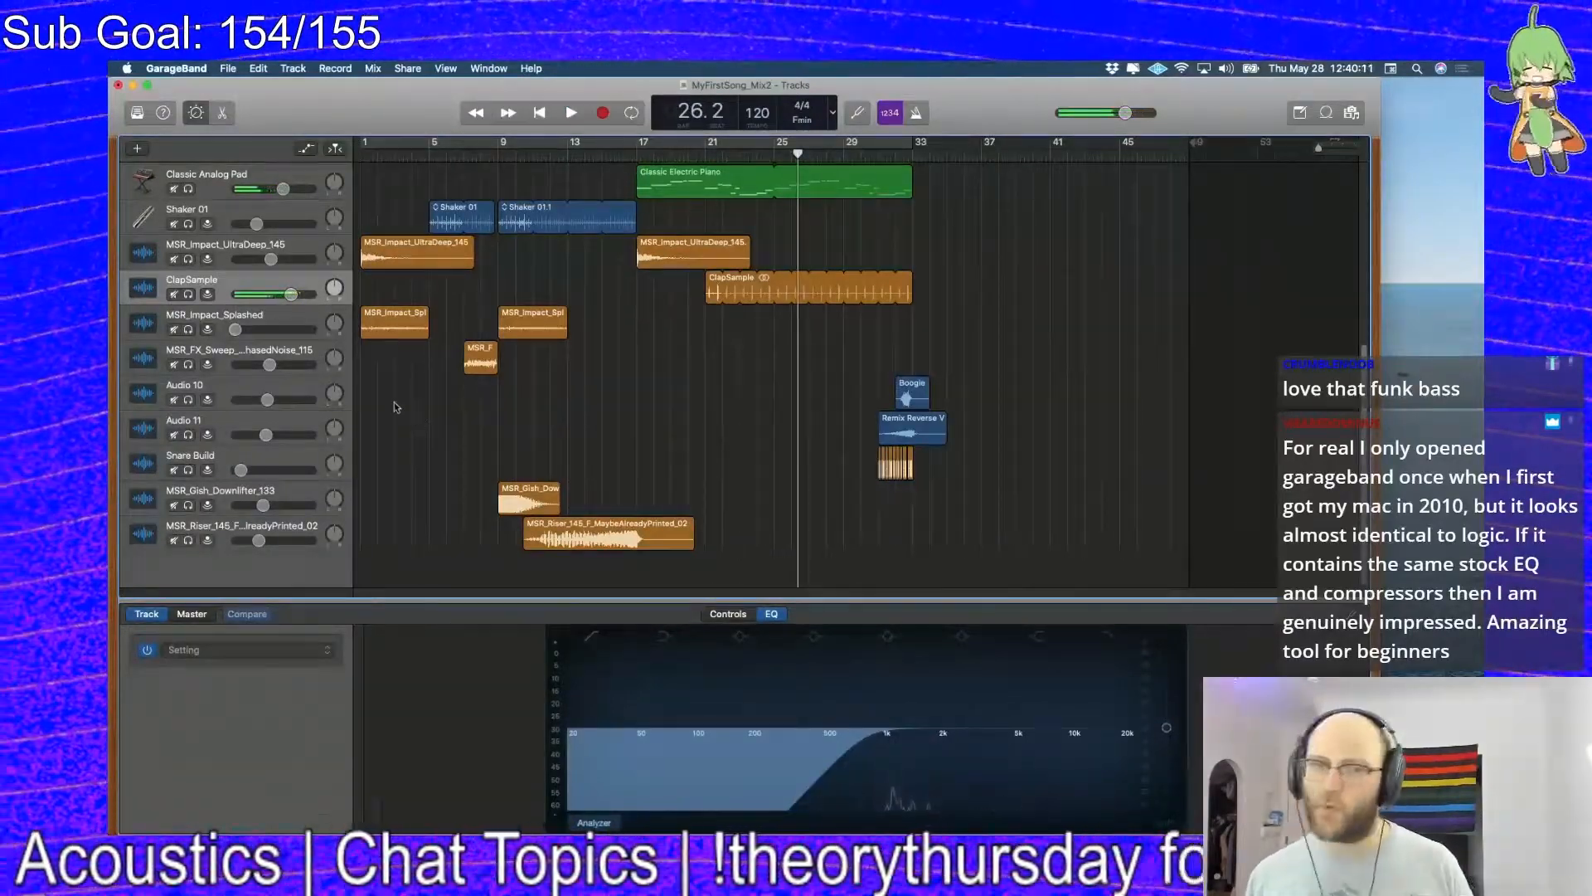
Play the song from bar 9 and cut the Gnarly Trance Pluck track's lows below about 500 Hz in its EQ
{"action": "scroll", "coordinate": [586, 519], "scroll_direction": "up", "scroll_amount": 8}
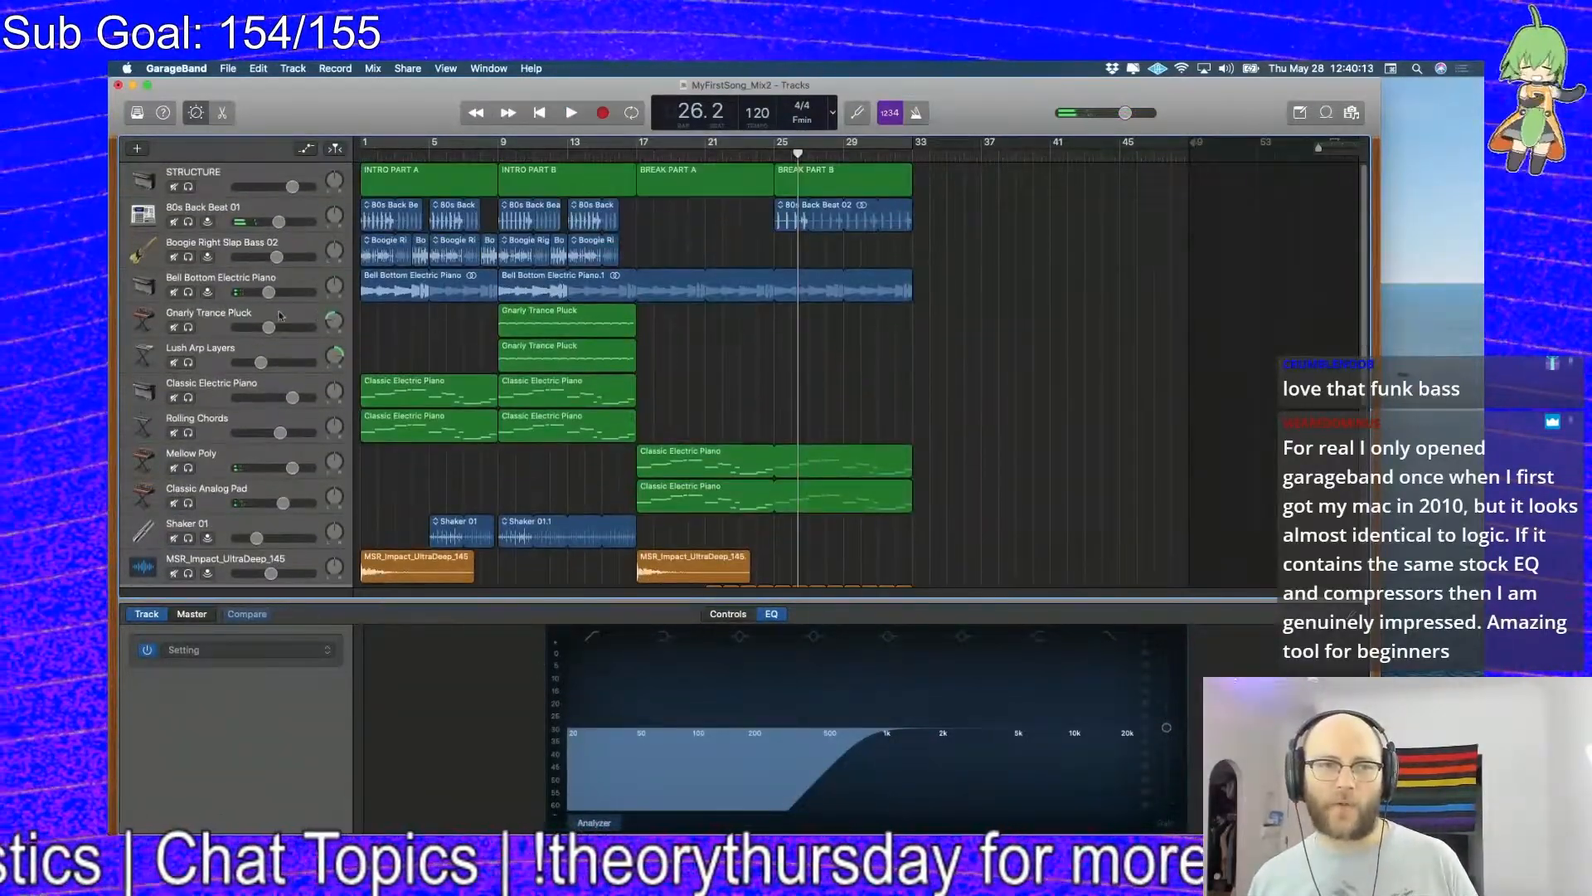
{"action": "left_click", "coordinate": [279, 315]}
{"action": "key", "text": "space"}
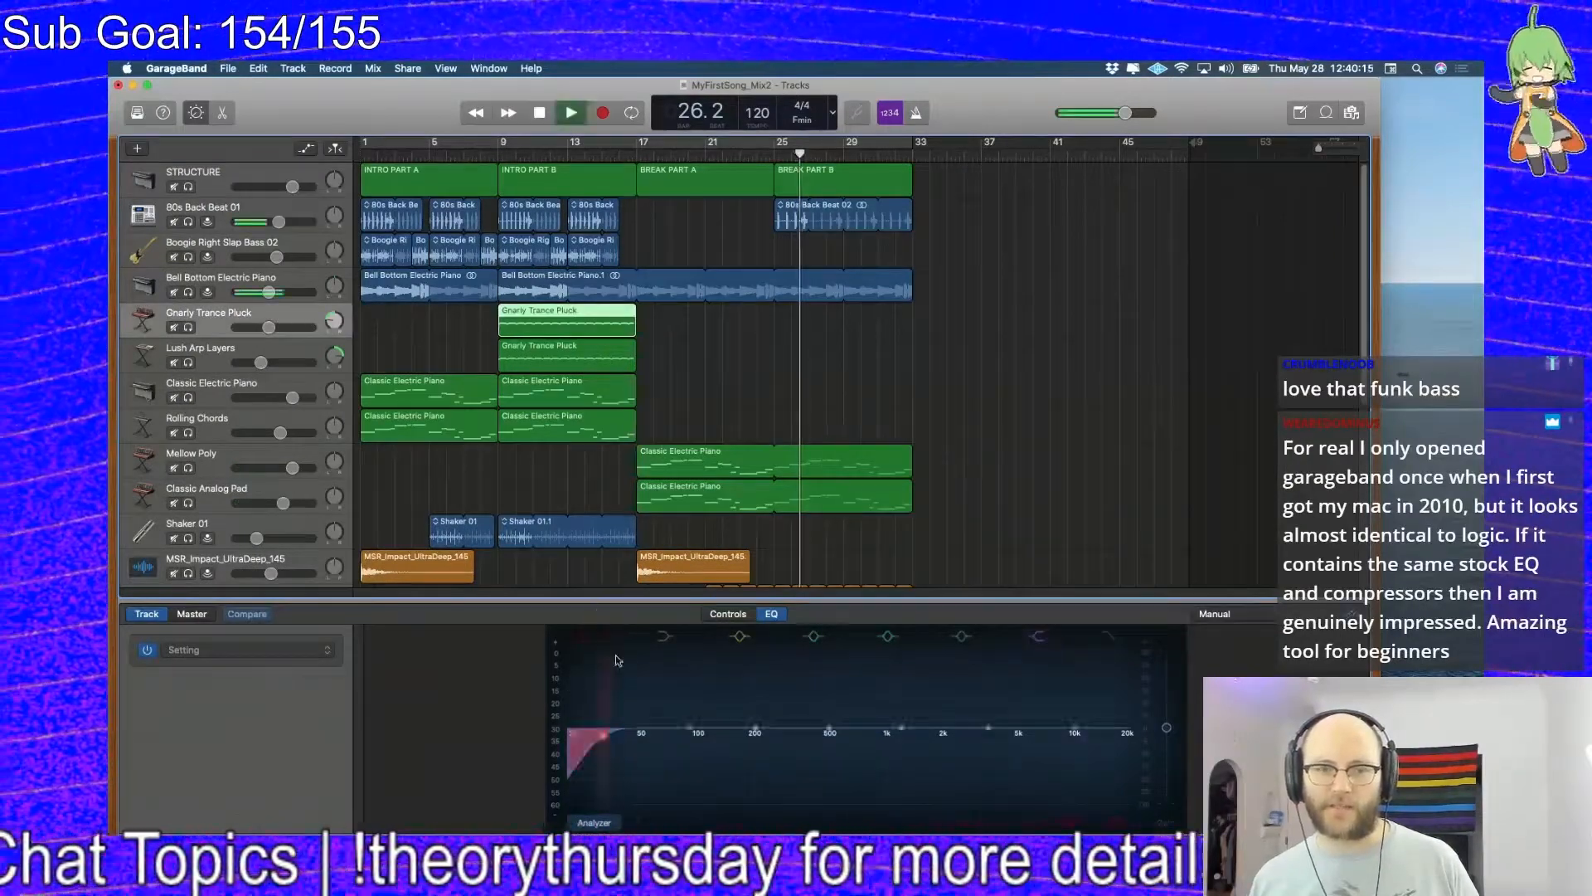
{"action": "left_click", "coordinate": [502, 154]}
{"action": "key", "text": "space"}
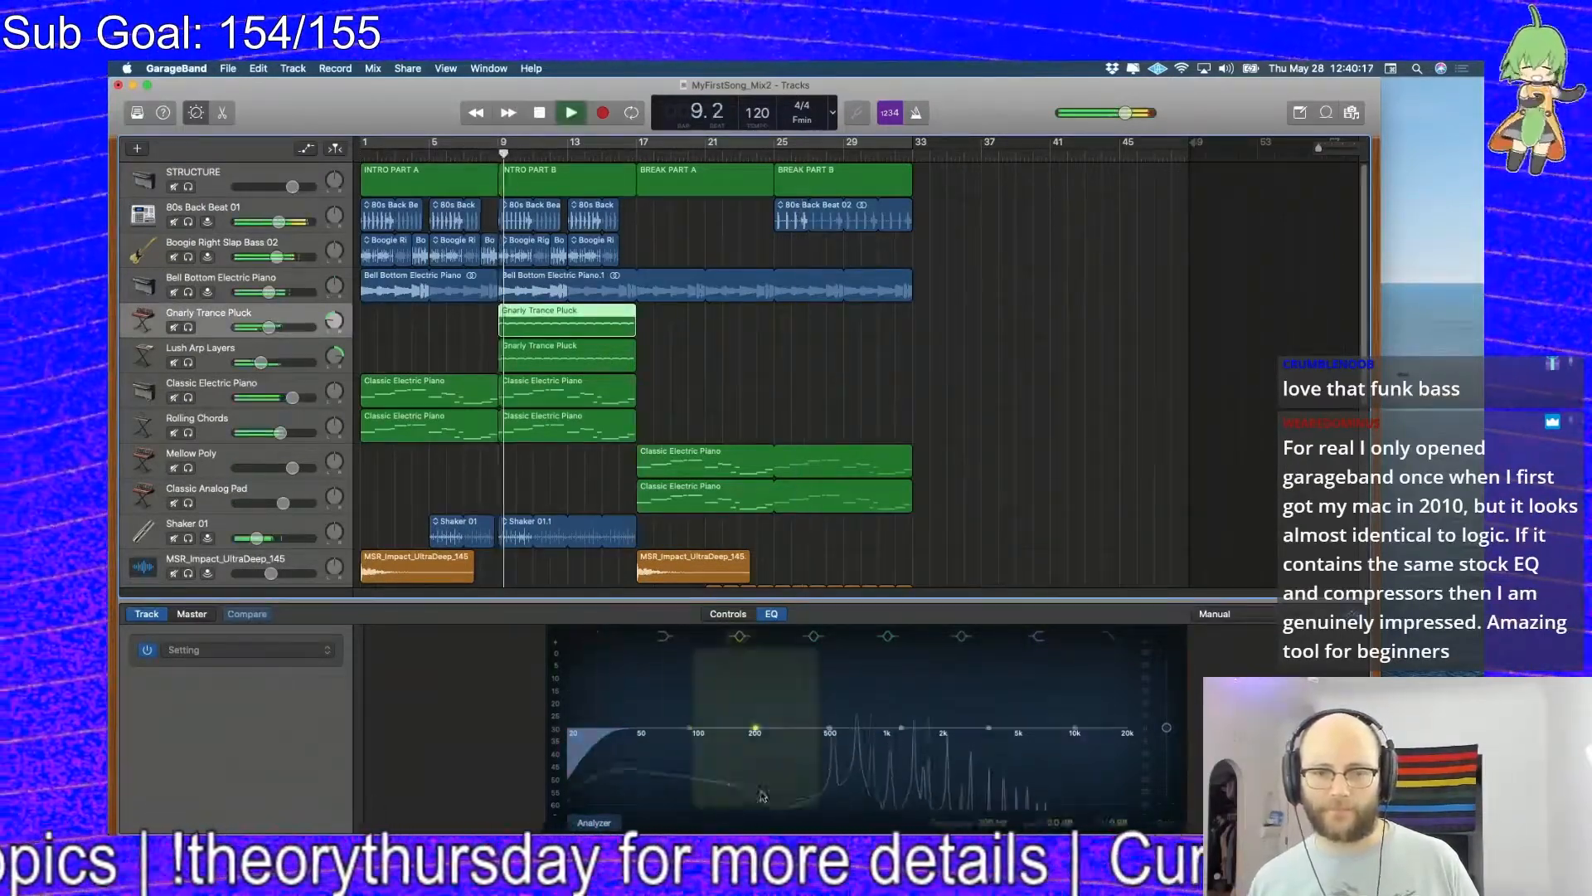
{"action": "left_click_drag", "start_coordinate": [600, 738], "coordinate": [842, 725]}
{"action": "key", "text": "space"}
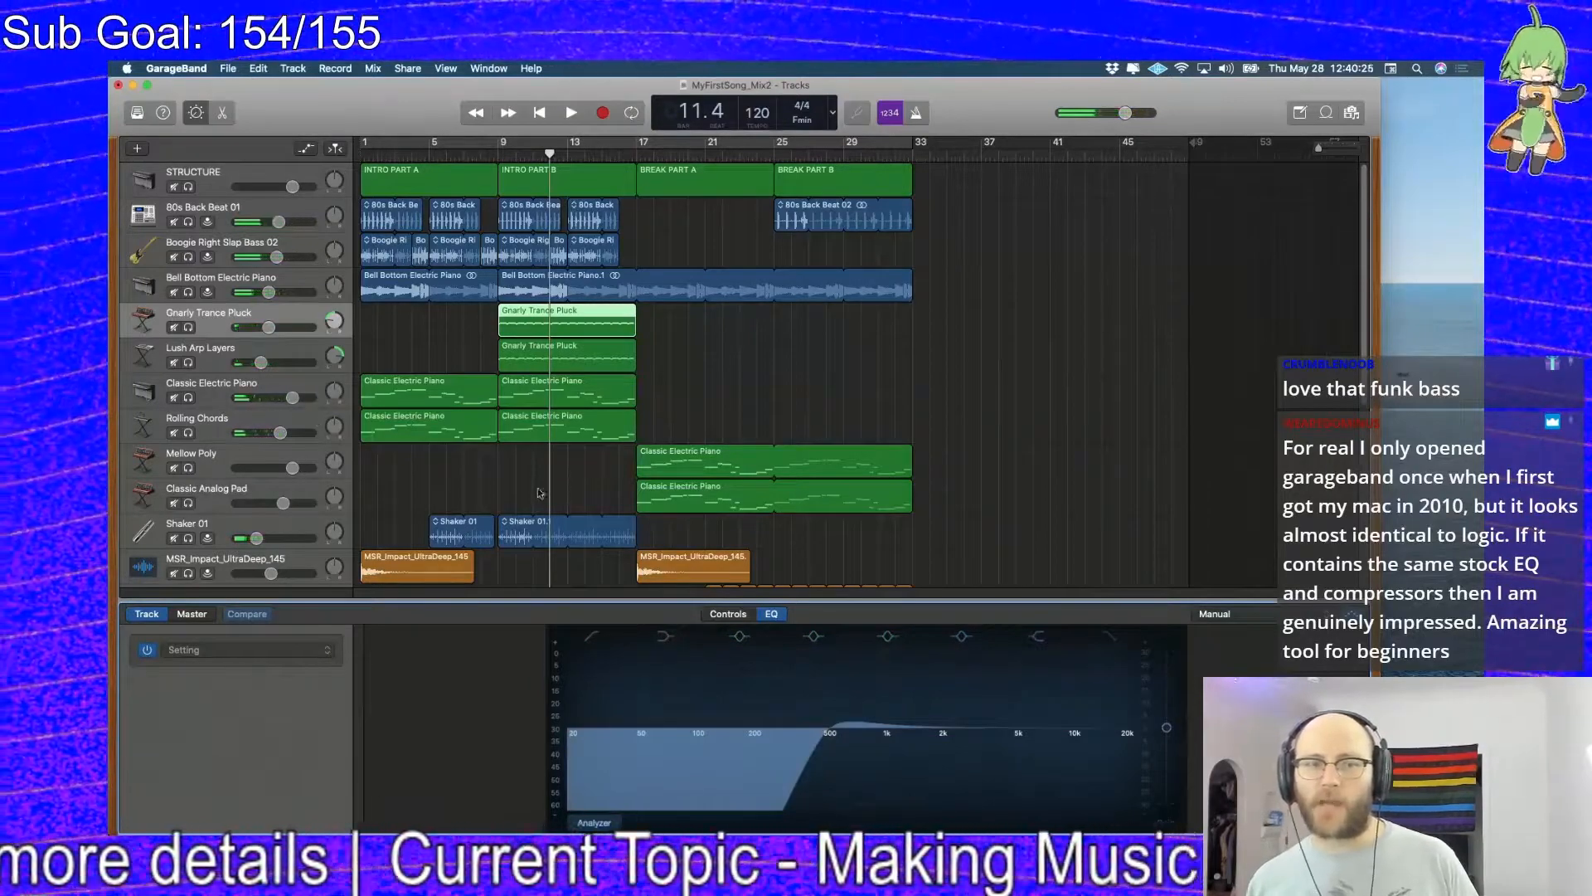
Solo the Gnarly Trance Pluck and Lush Arp Layers tracks and play them together
{"action": "scroll", "coordinate": [548, 502], "scroll_direction": "down", "scroll_amount": 1}
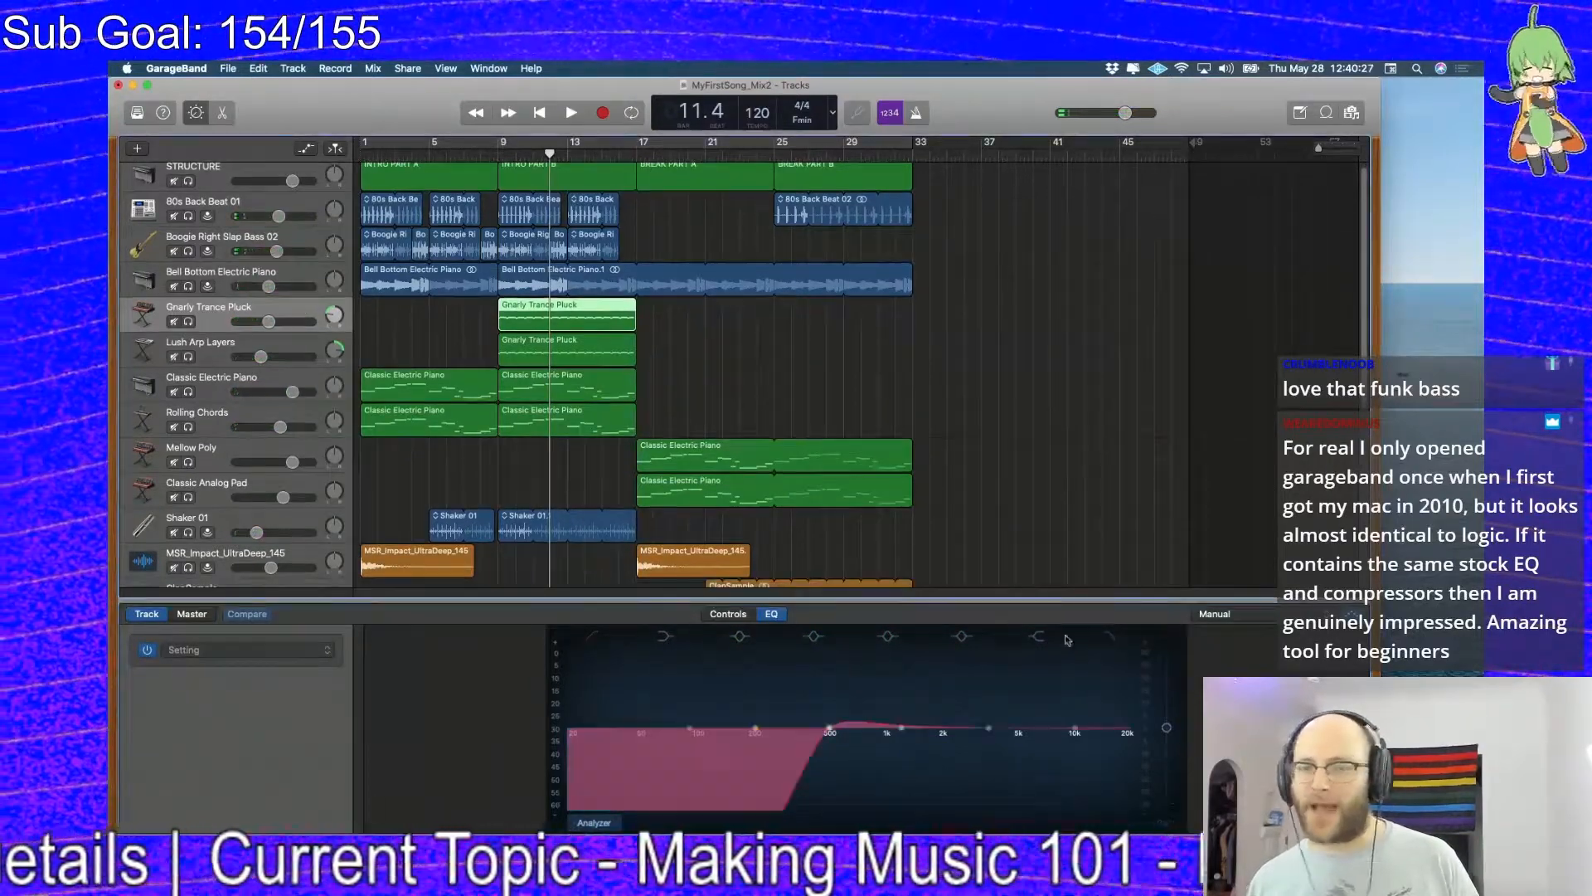
{"action": "key", "text": "s"}
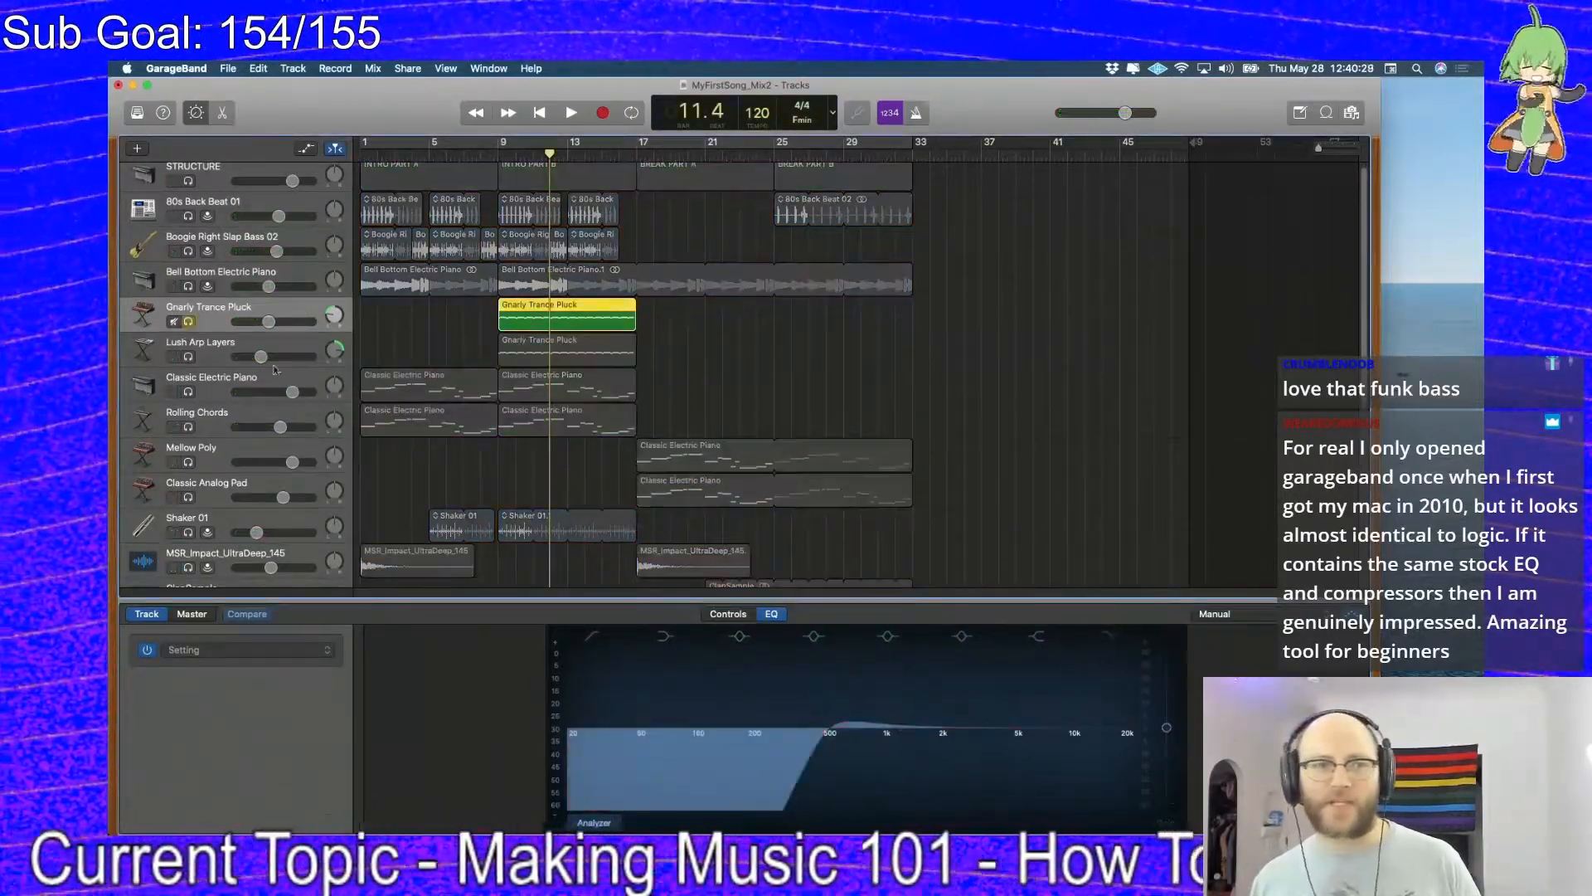
{"action": "left_click", "coordinate": [188, 356]}
{"action": "key", "text": "space"}
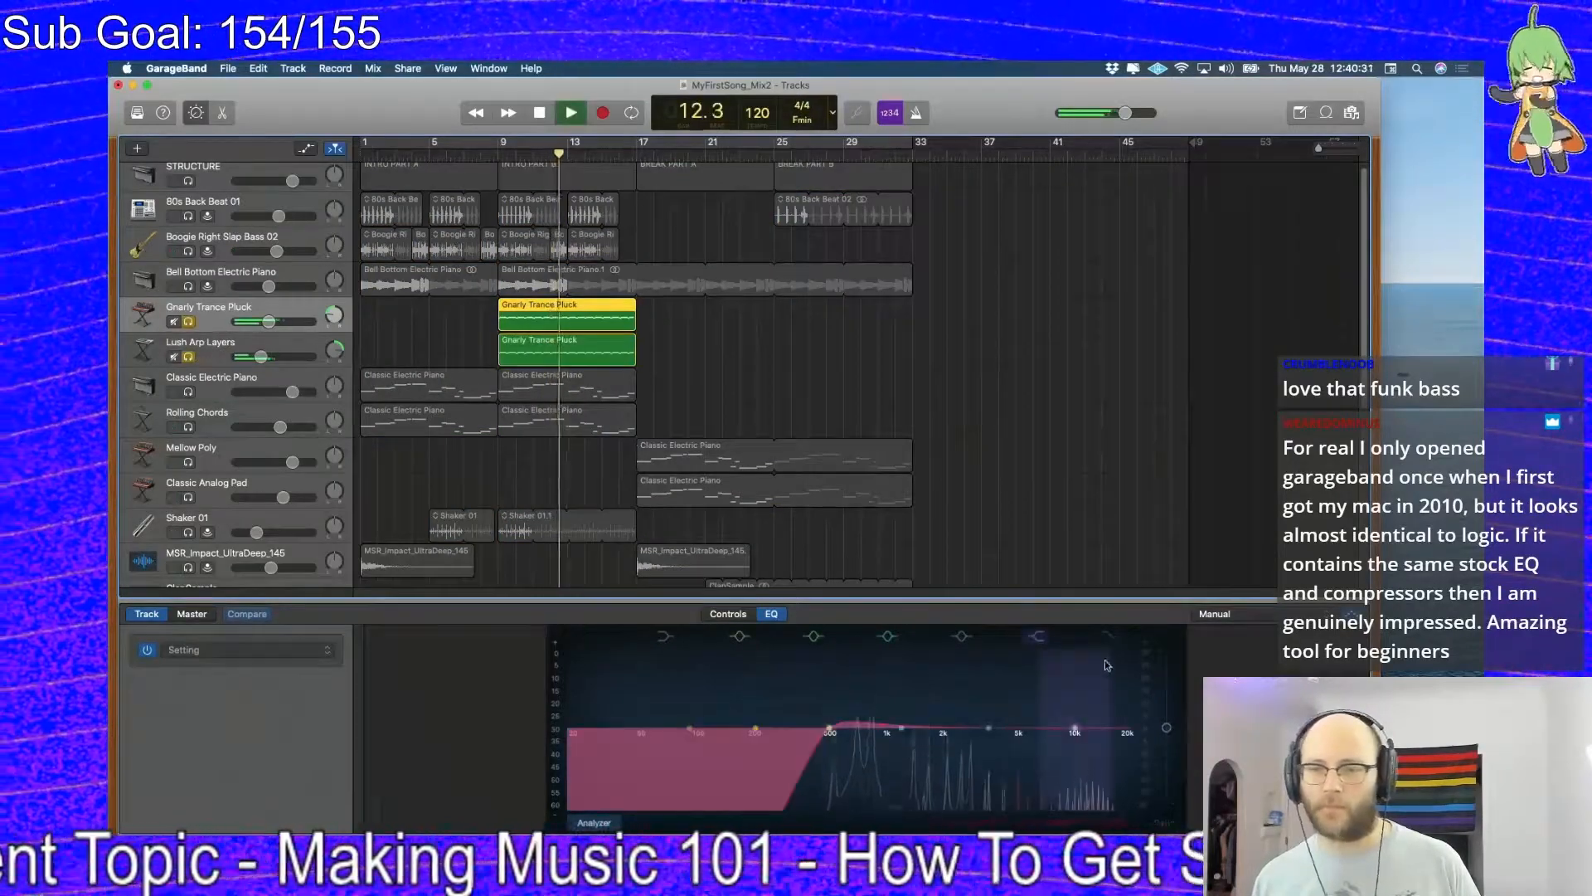
Try a high cut on the Gnarly Trance Pluck EQ, sweeping it down to below 500 Hz during playback
{"action": "left_click", "coordinate": [1112, 637]}
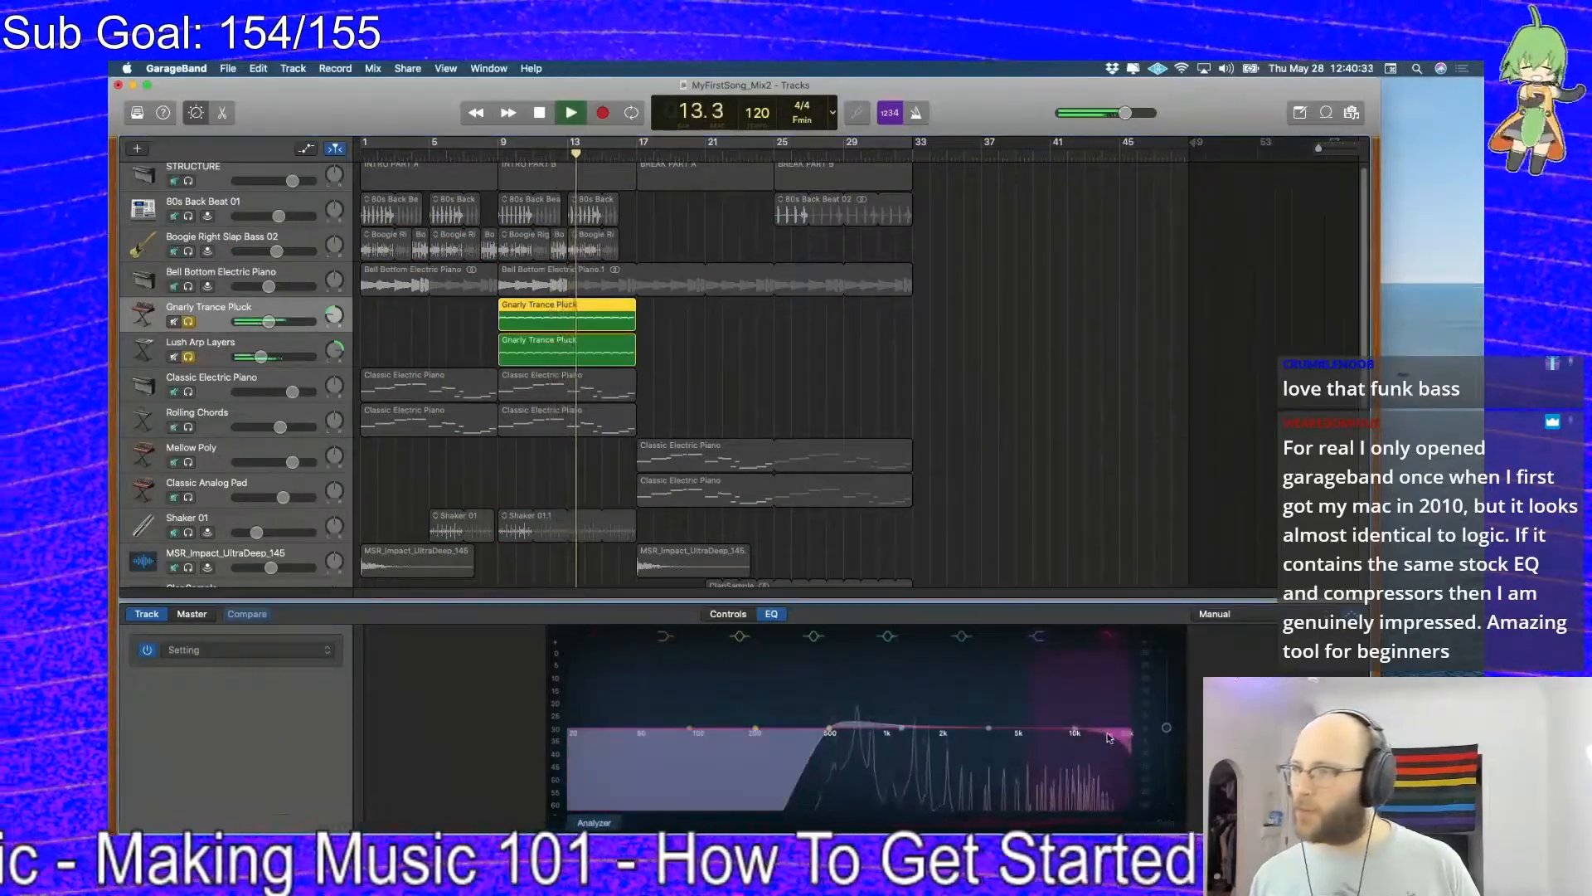
{"action": "left_click_drag", "start_coordinate": [1033, 718], "coordinate": [796, 725]}
{"action": "key", "text": "space"}
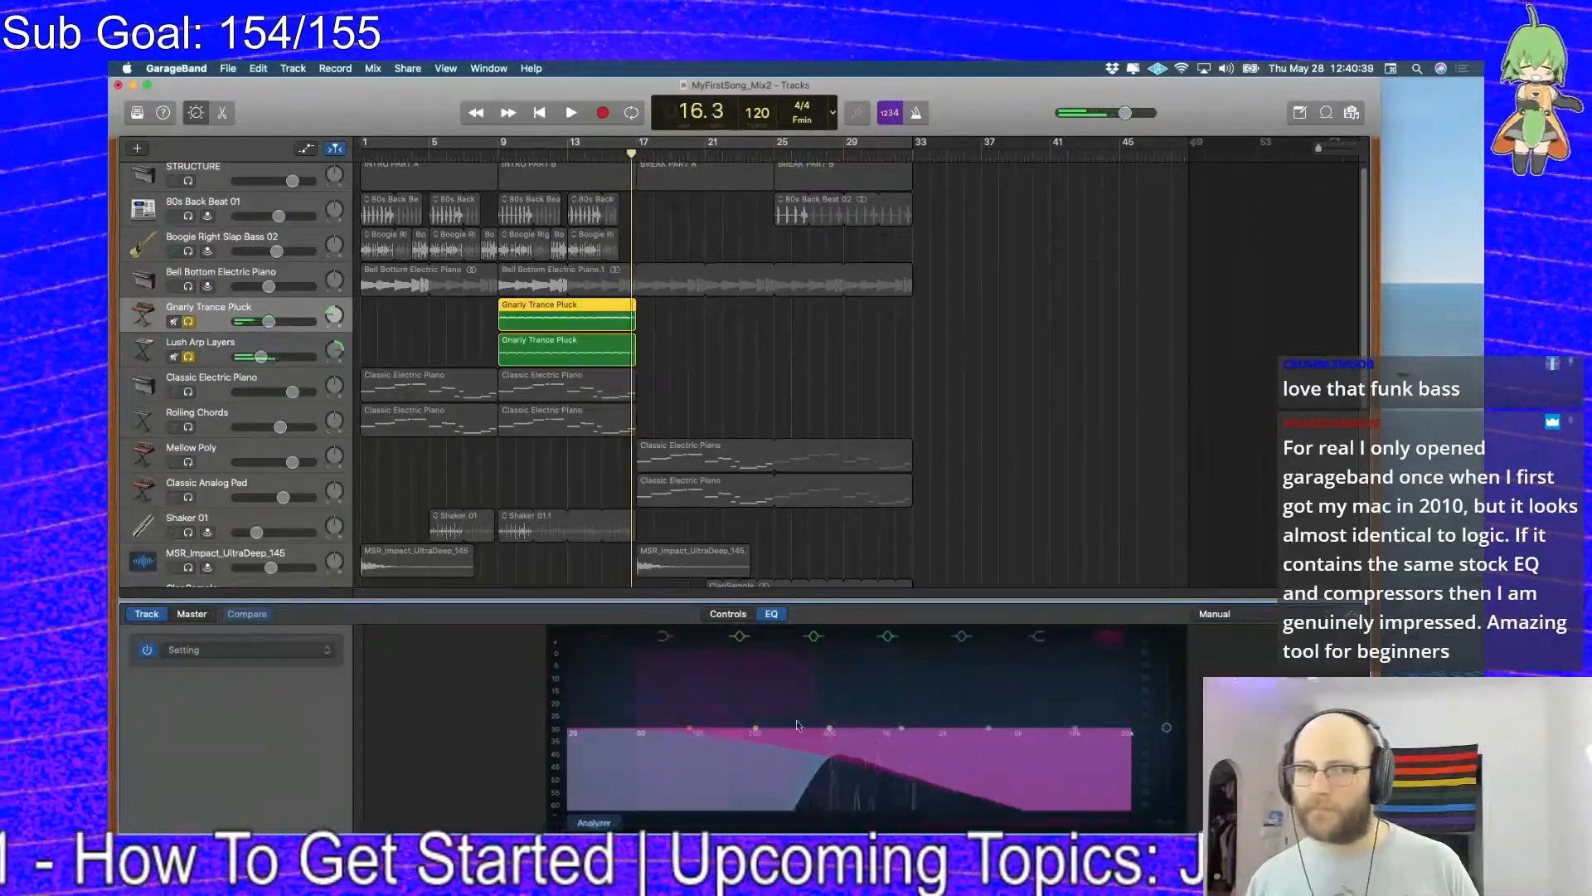
Solo only the Classic Electric Piano track and play it from bar 9
{"action": "left_click", "coordinate": [232, 377]}
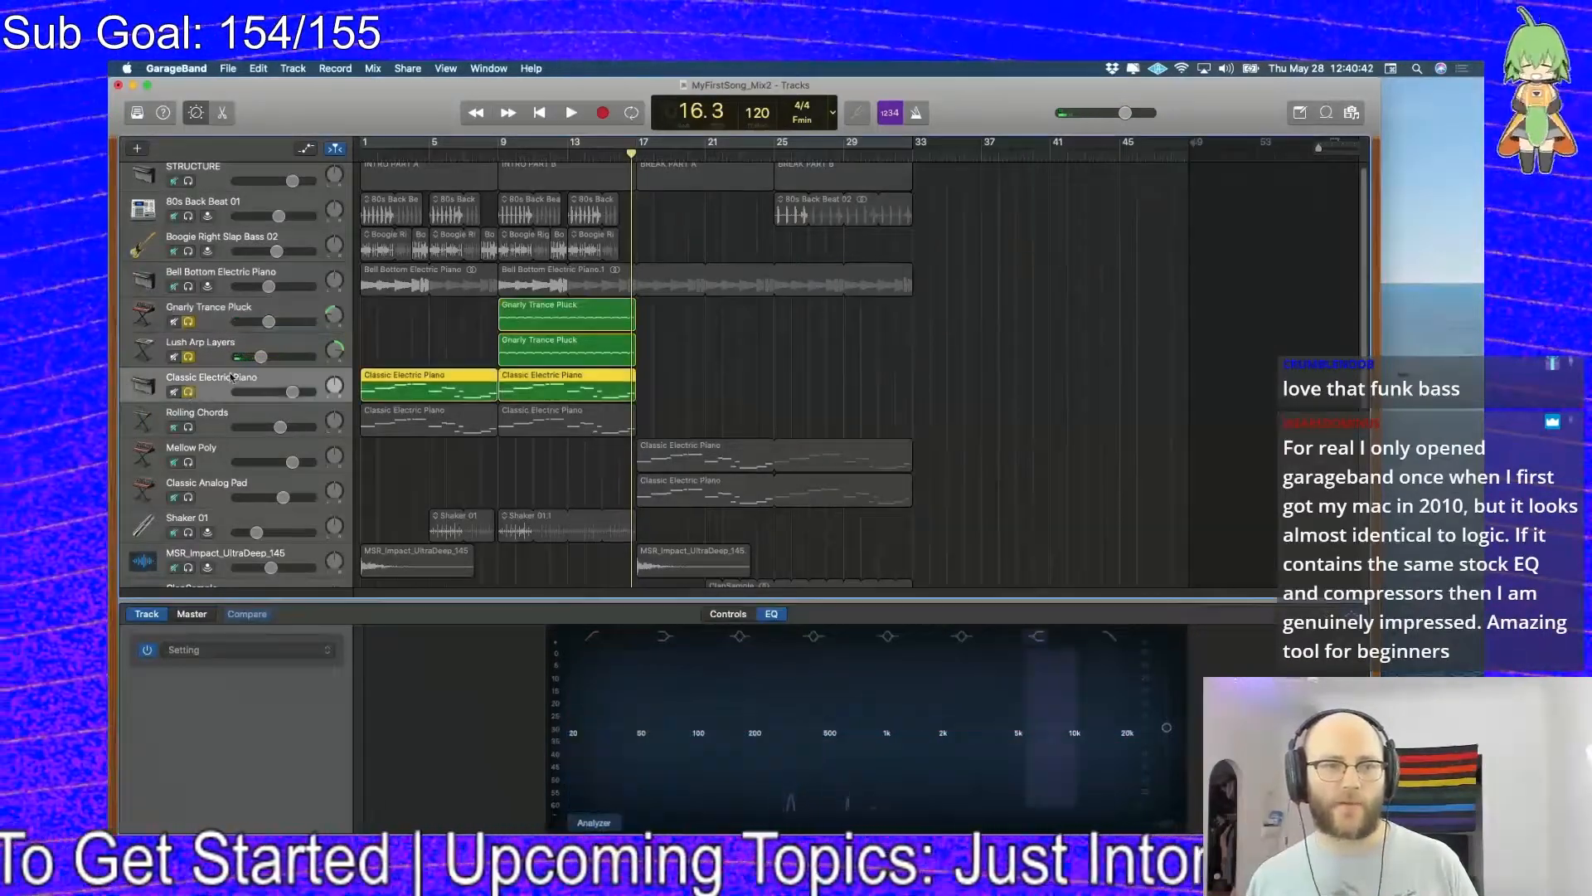
{"action": "left_click", "coordinate": [189, 357]}
{"action": "left_click", "coordinate": [189, 322]}
{"action": "left_click", "coordinate": [503, 149]}
{"action": "key", "text": "space"}
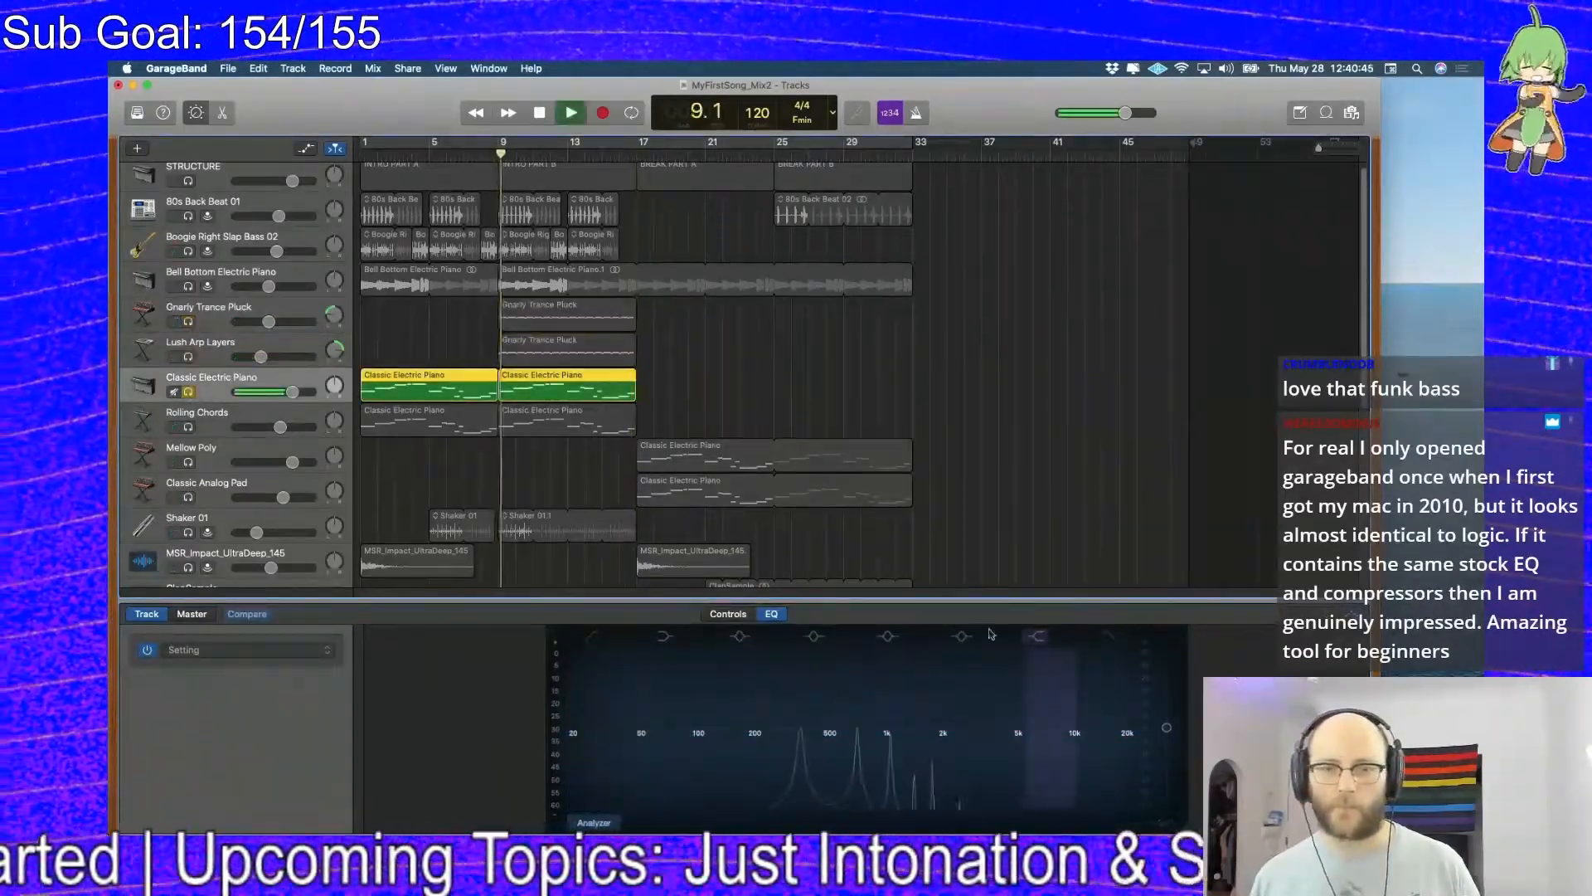
Try a high cut on the Classic Electric Piano EQ, sweeping it down to between 200 and 500 Hz and back to 20 kHz
{"action": "left_click_drag", "start_coordinate": [1115, 643], "coordinate": [764, 719]}
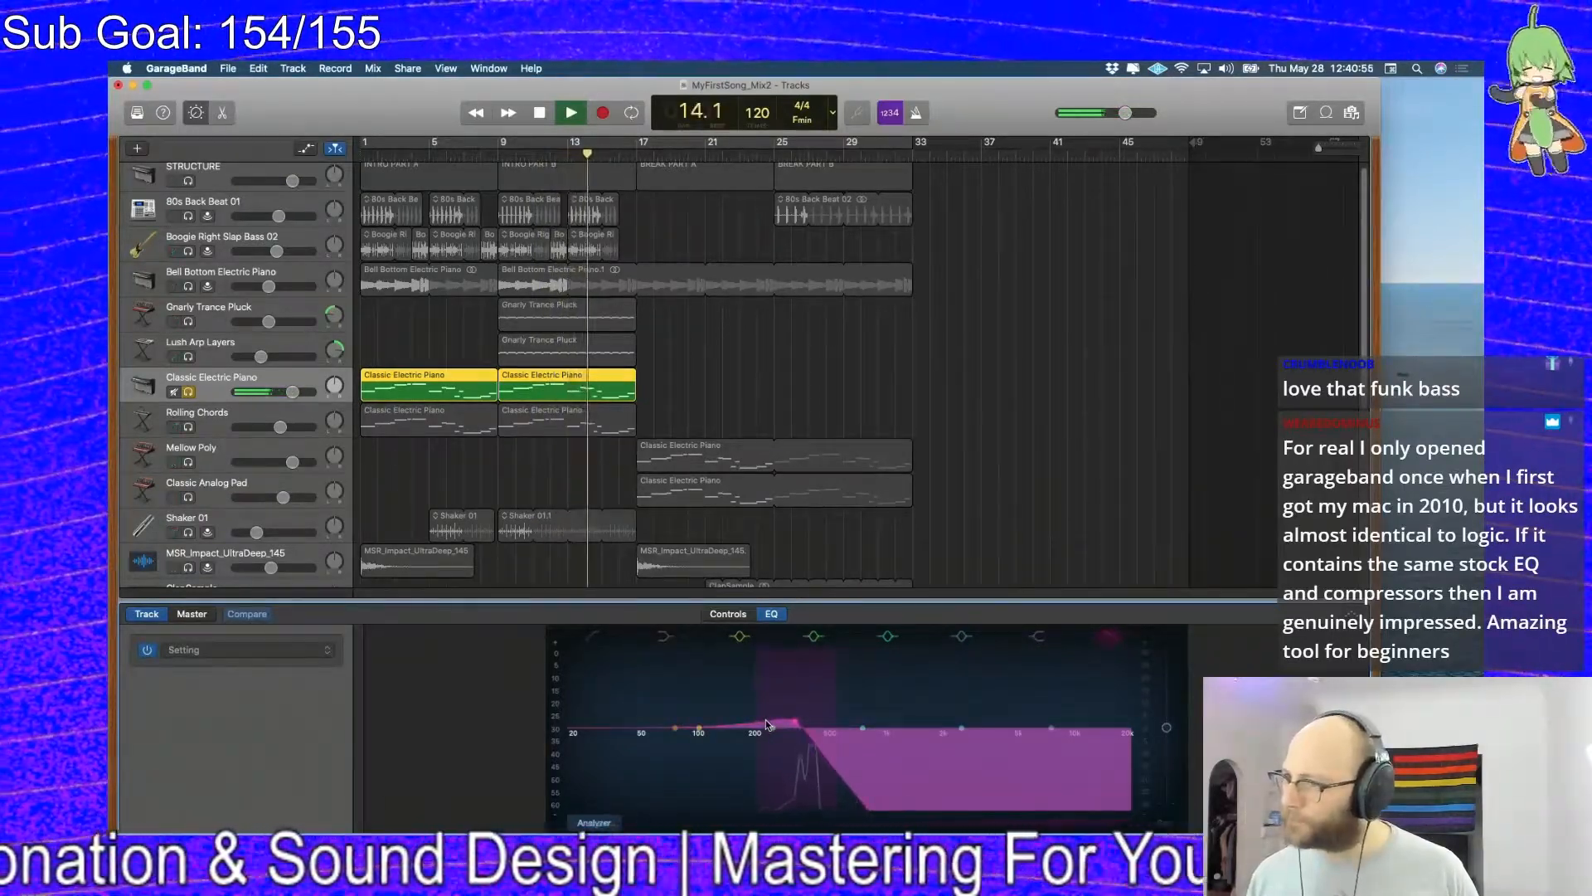
{"action": "left_click_drag", "start_coordinate": [765, 719], "coordinate": [1074, 730]}
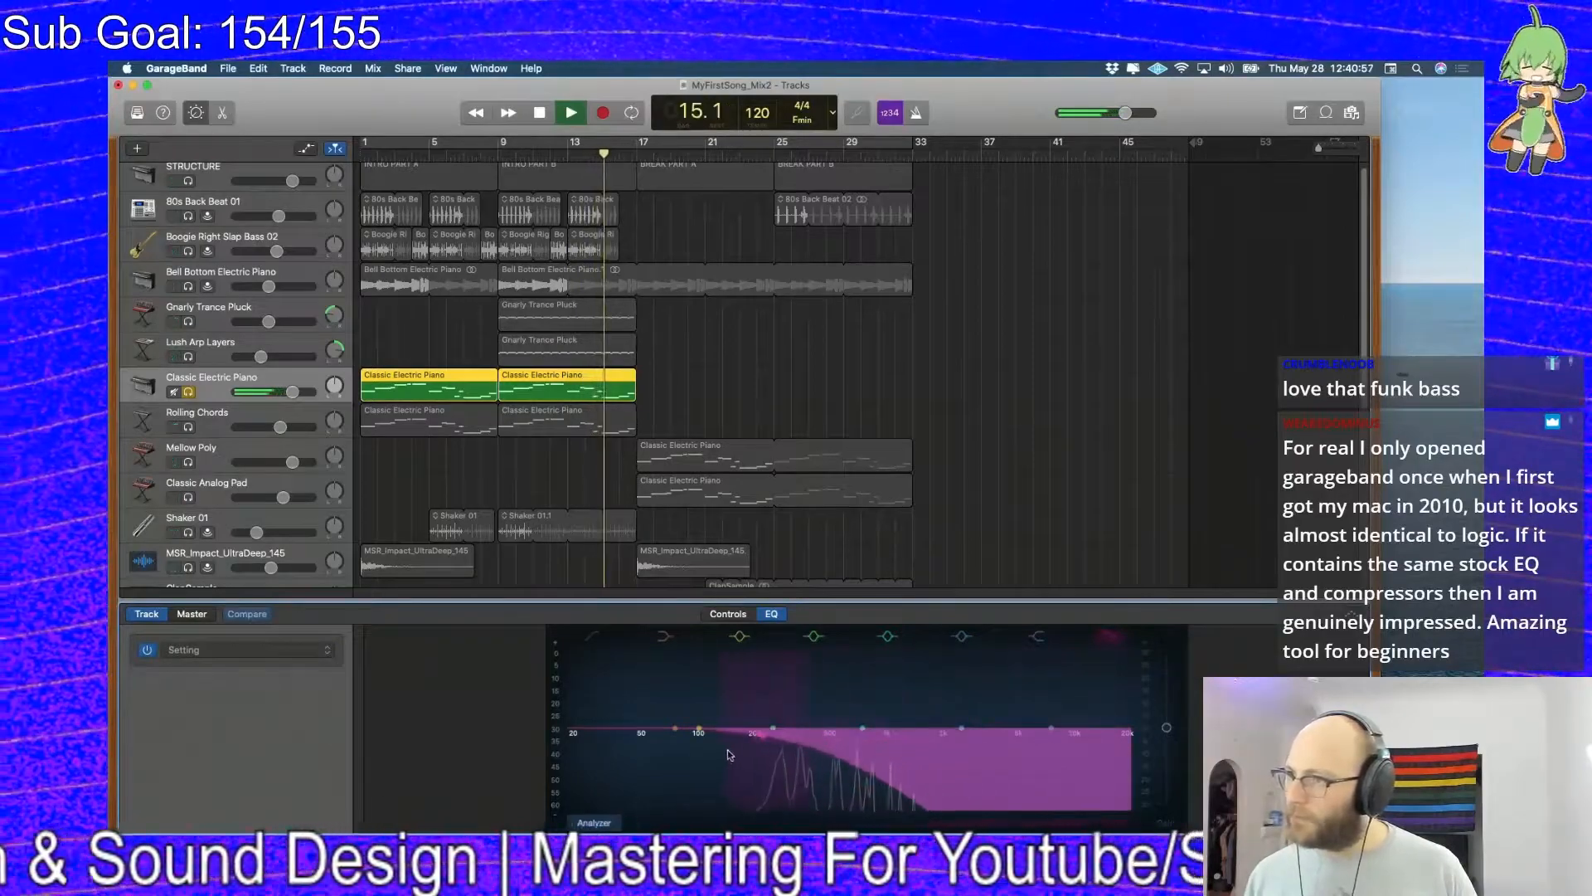
{"action": "key", "text": "space"}
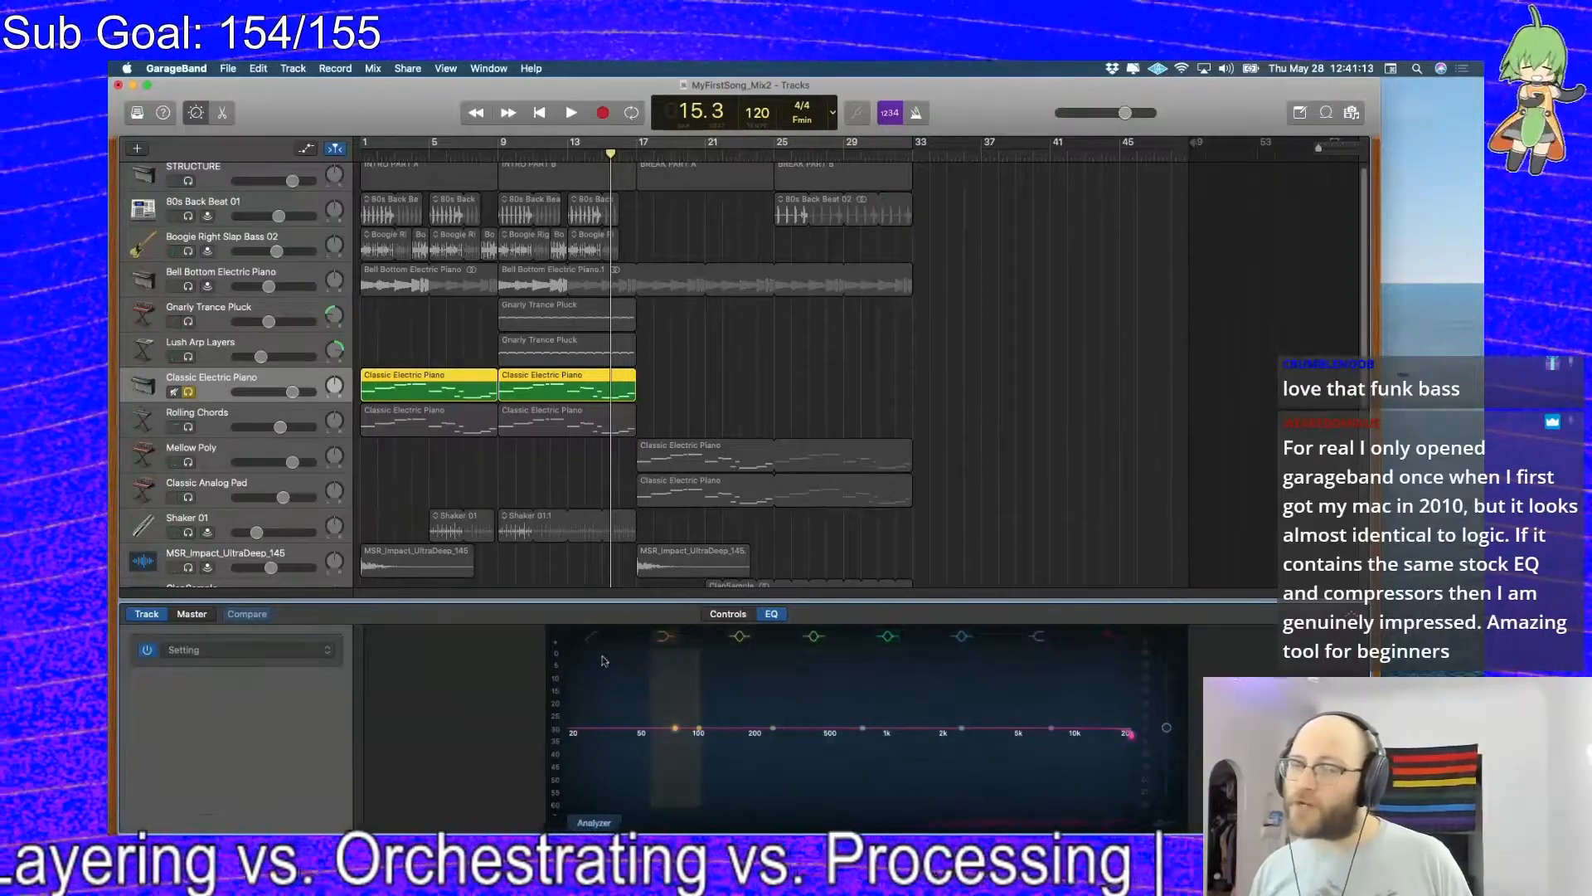
{"action": "key", "text": "space"}
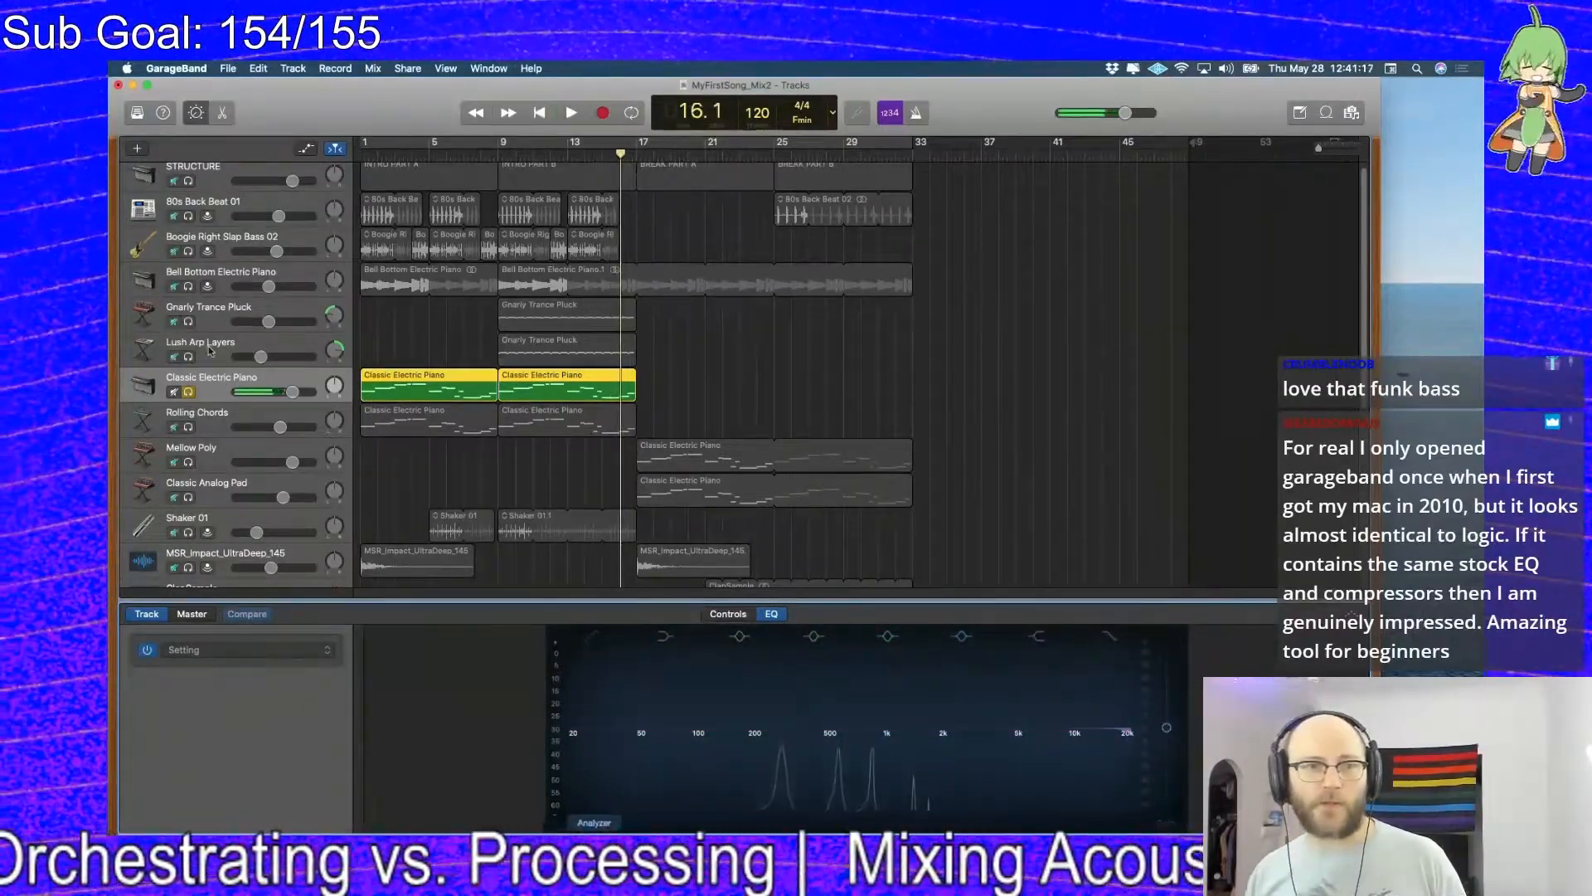
Solo the Gnarly Trance Pluck and Lush Arp Layers tracks without the Classic Electric Piano and loop bars 9 to 17
{"action": "left_click", "coordinate": [188, 357]}
{"action": "left_click", "coordinate": [212, 314]}
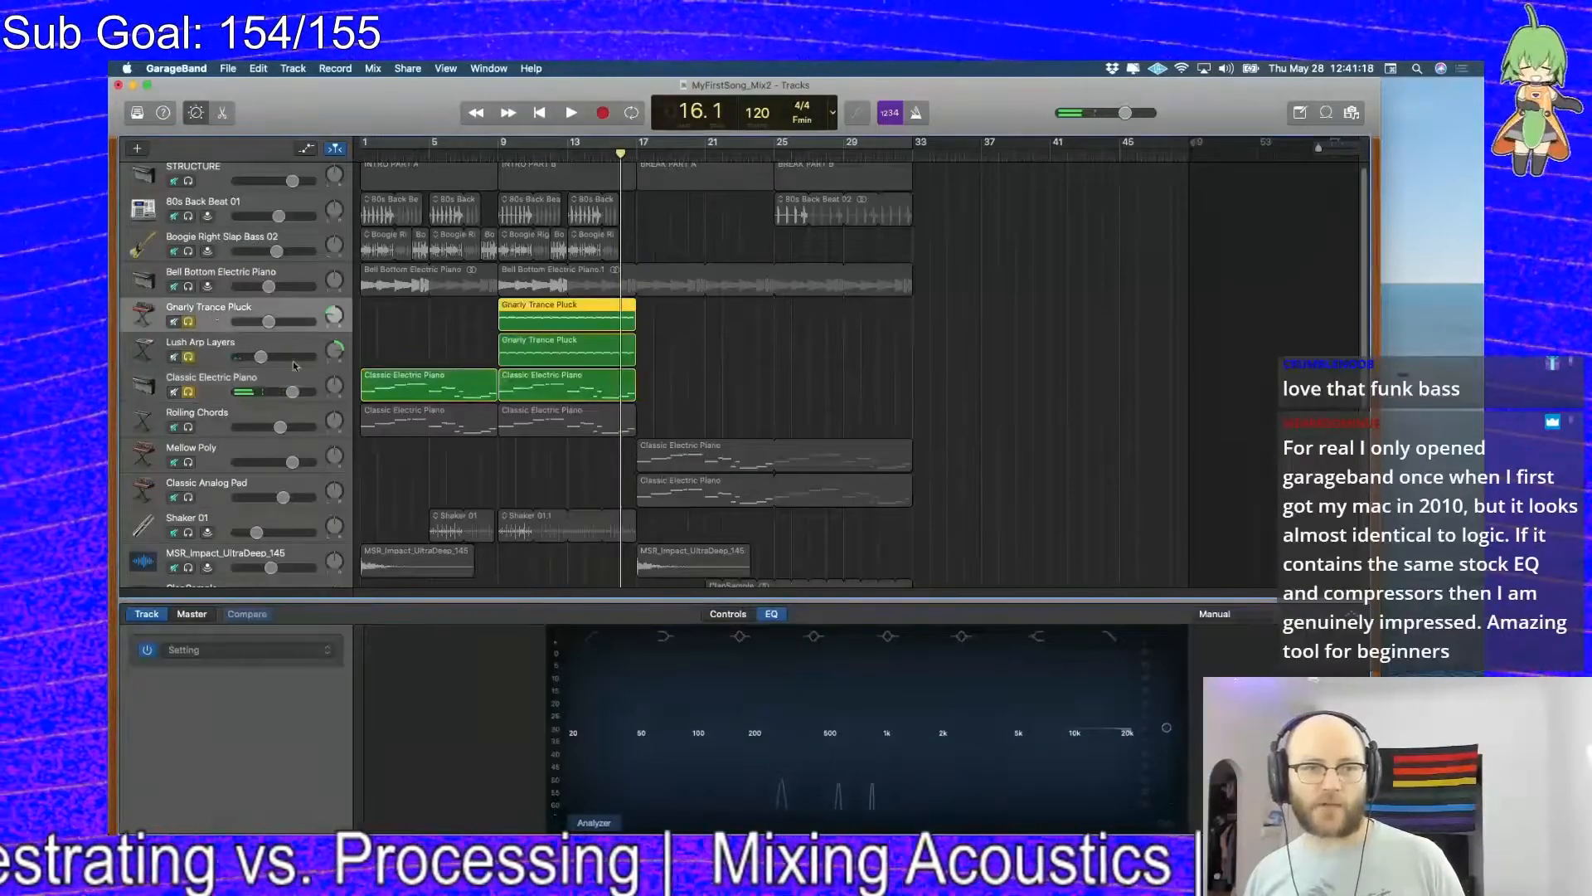
{"action": "left_click", "coordinate": [199, 392]}
{"action": "left_click", "coordinate": [555, 303]}
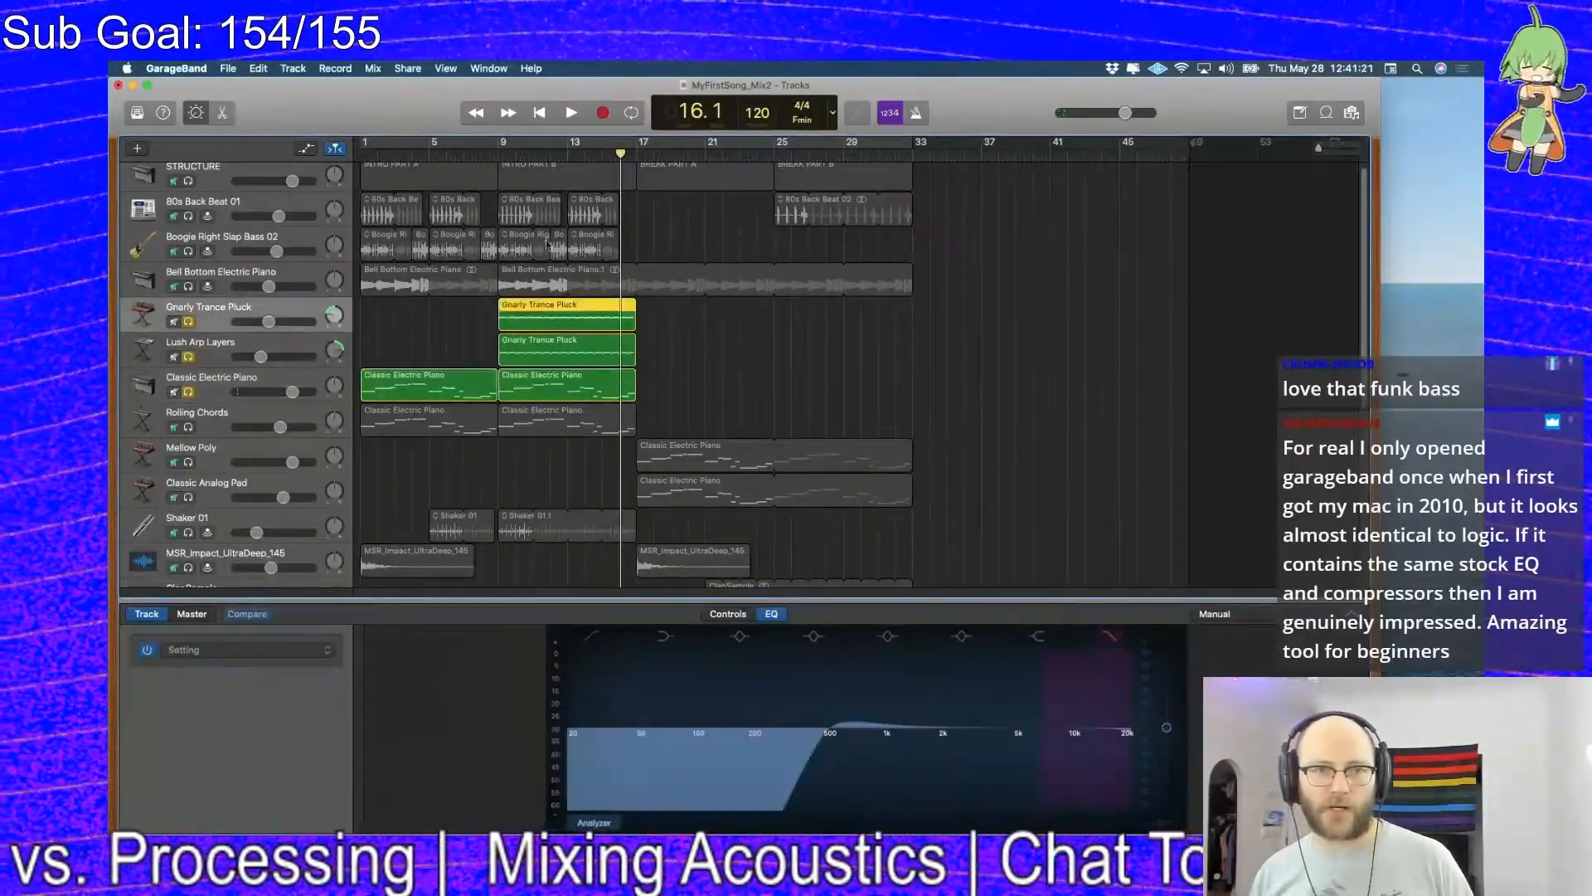
{"action": "left_click", "coordinate": [474, 144]}
{"action": "left_click_drag", "start_coordinate": [500, 143], "coordinate": [636, 148]}
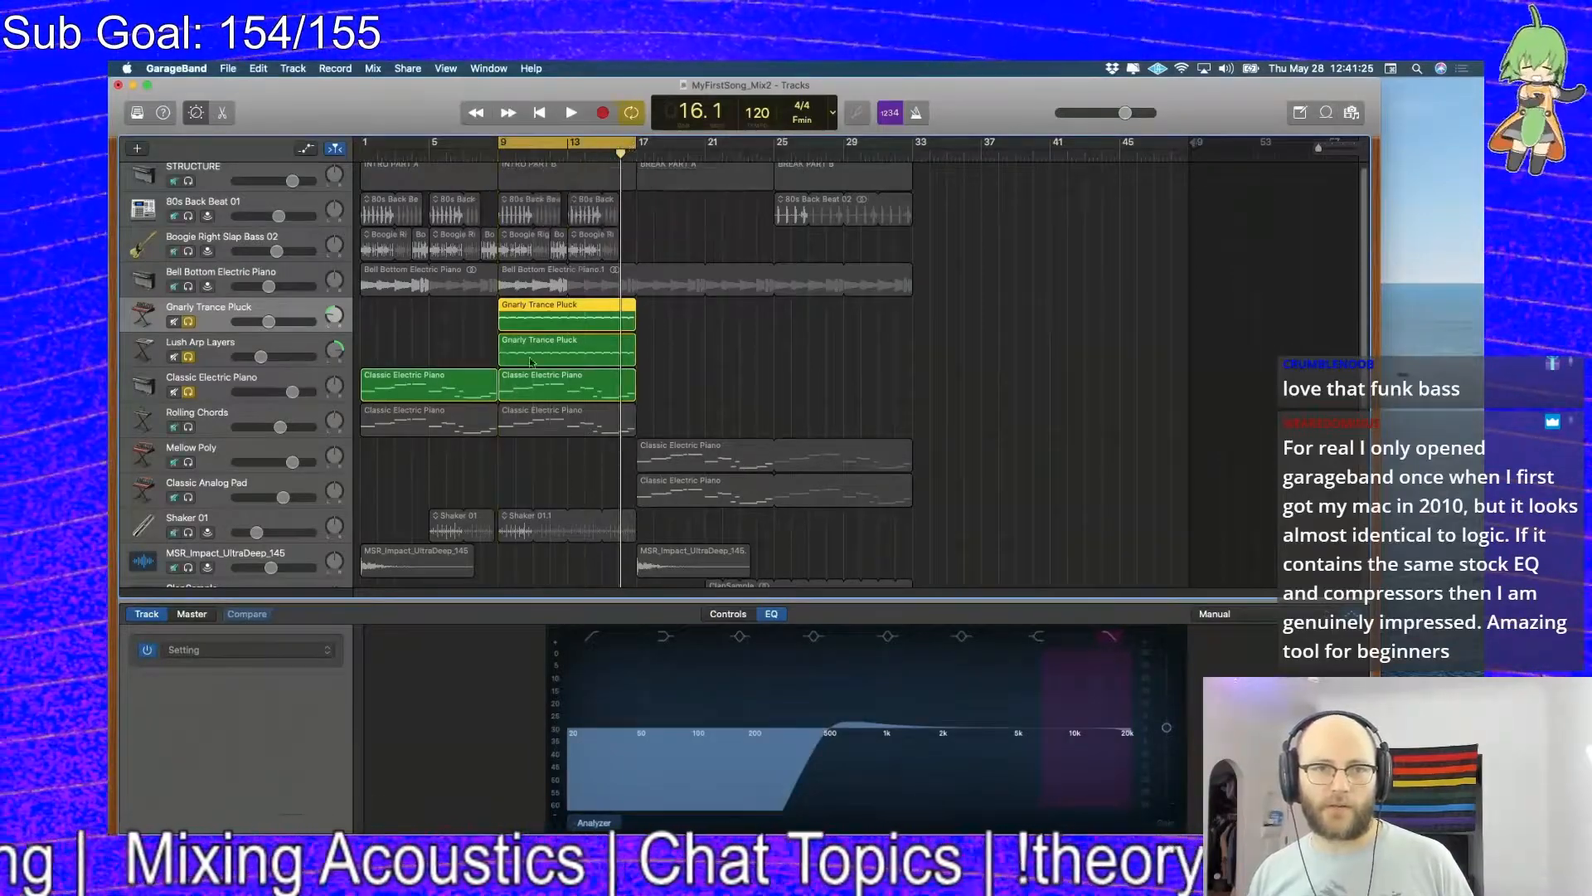
{"action": "left_click", "coordinate": [191, 392]}
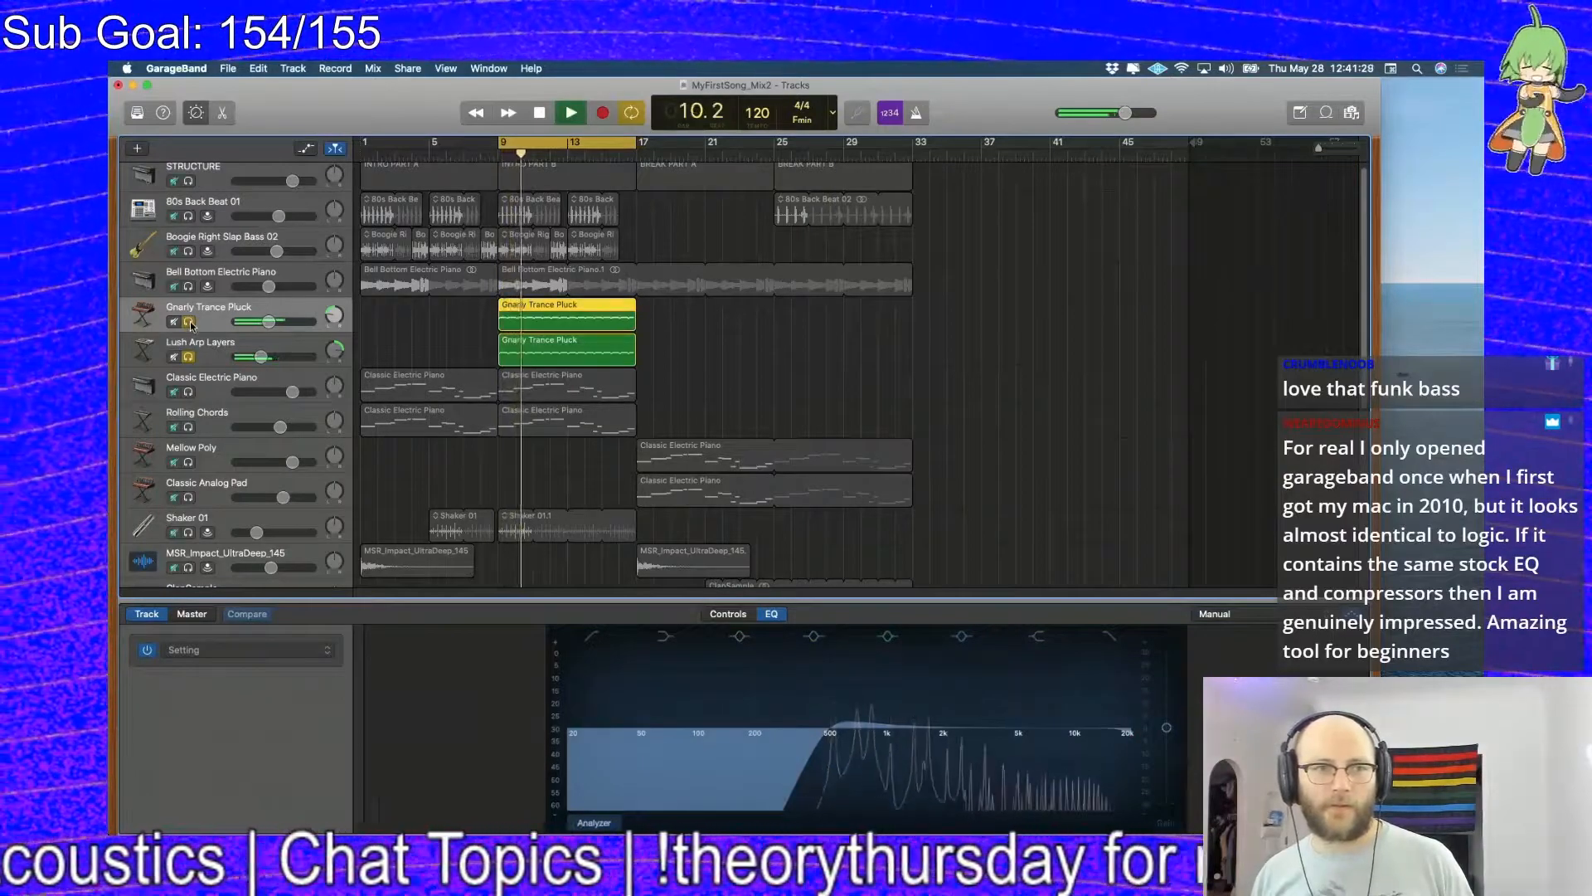
Try a high cut between 1 and 2 kHz in the EQ of the Gnarly Trance Pluck, soloed alone
{"action": "left_click", "coordinate": [189, 357]}
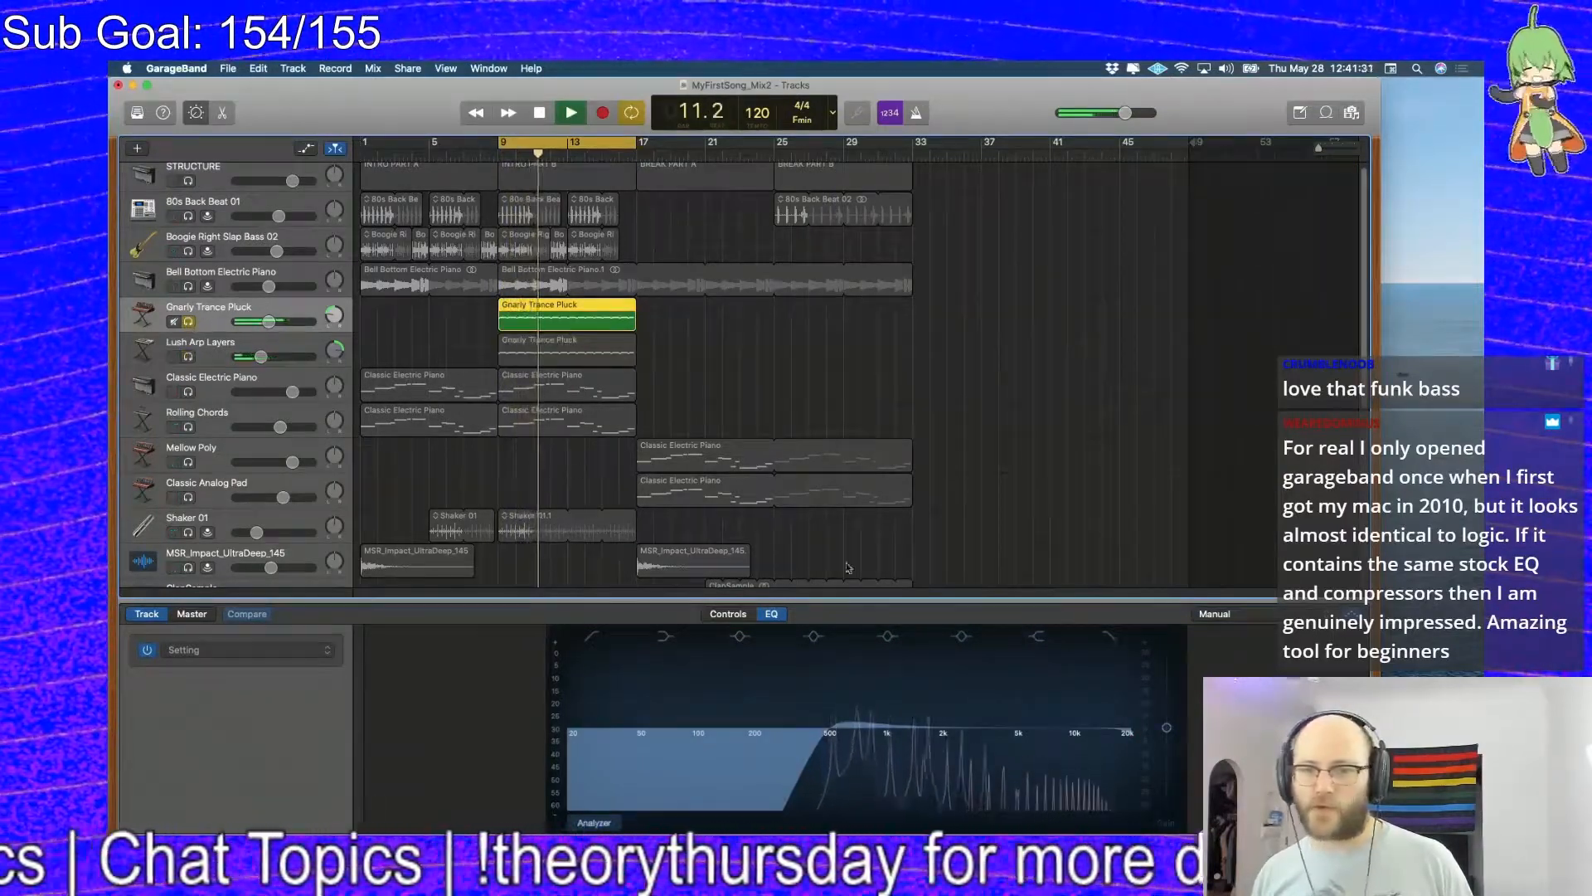
{"action": "left_click", "coordinate": [1109, 638]}
{"action": "left_click_drag", "start_coordinate": [1061, 776], "coordinate": [856, 707]}
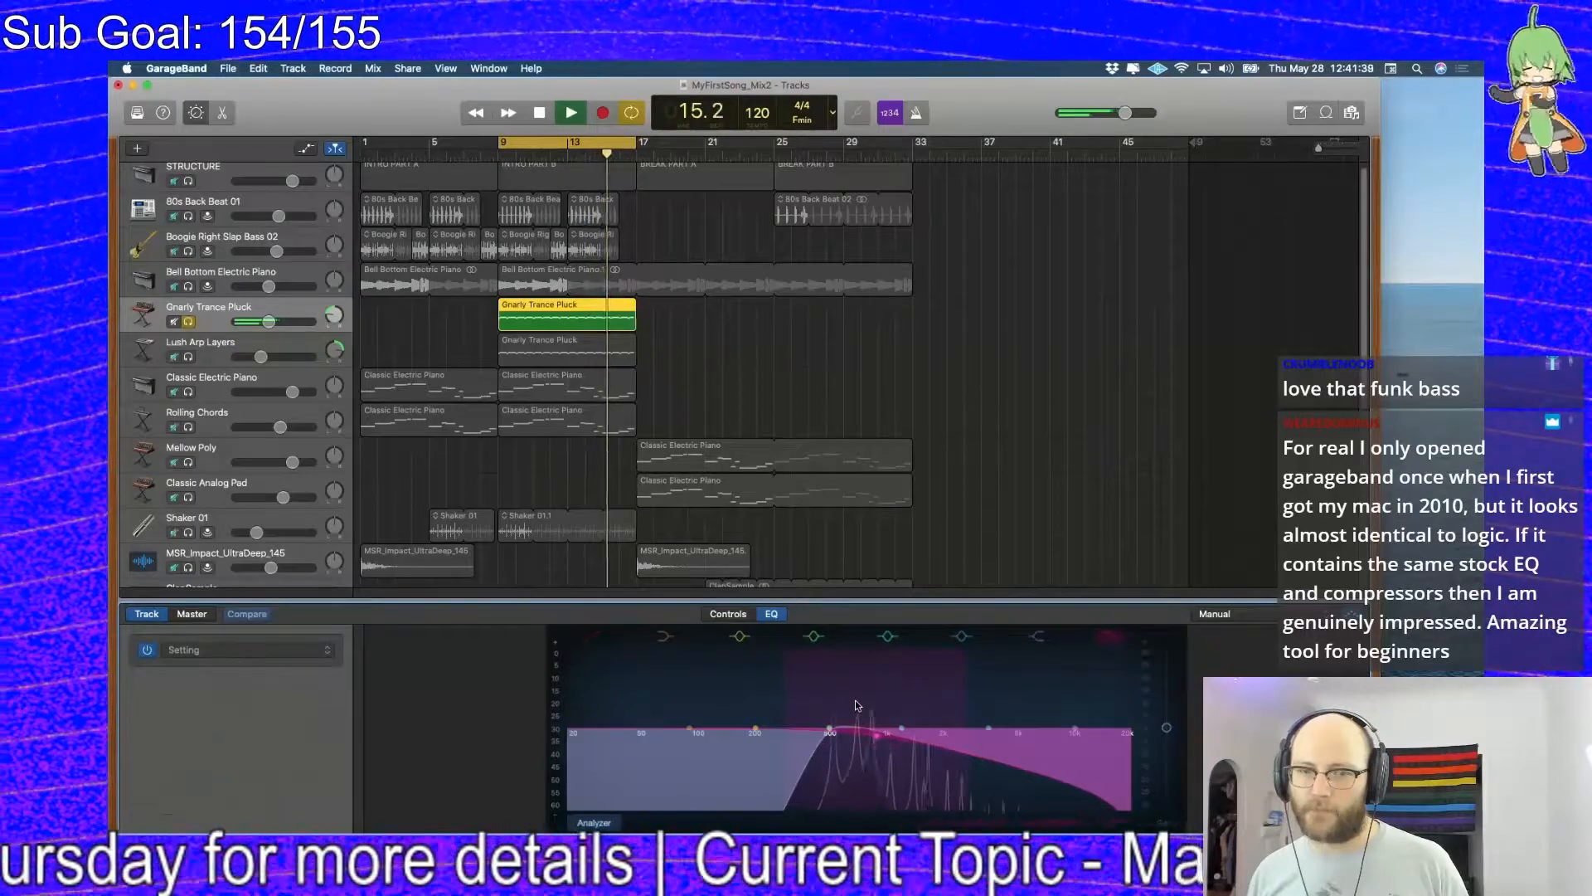
{"action": "left_click_drag", "start_coordinate": [856, 706], "coordinate": [903, 713]}
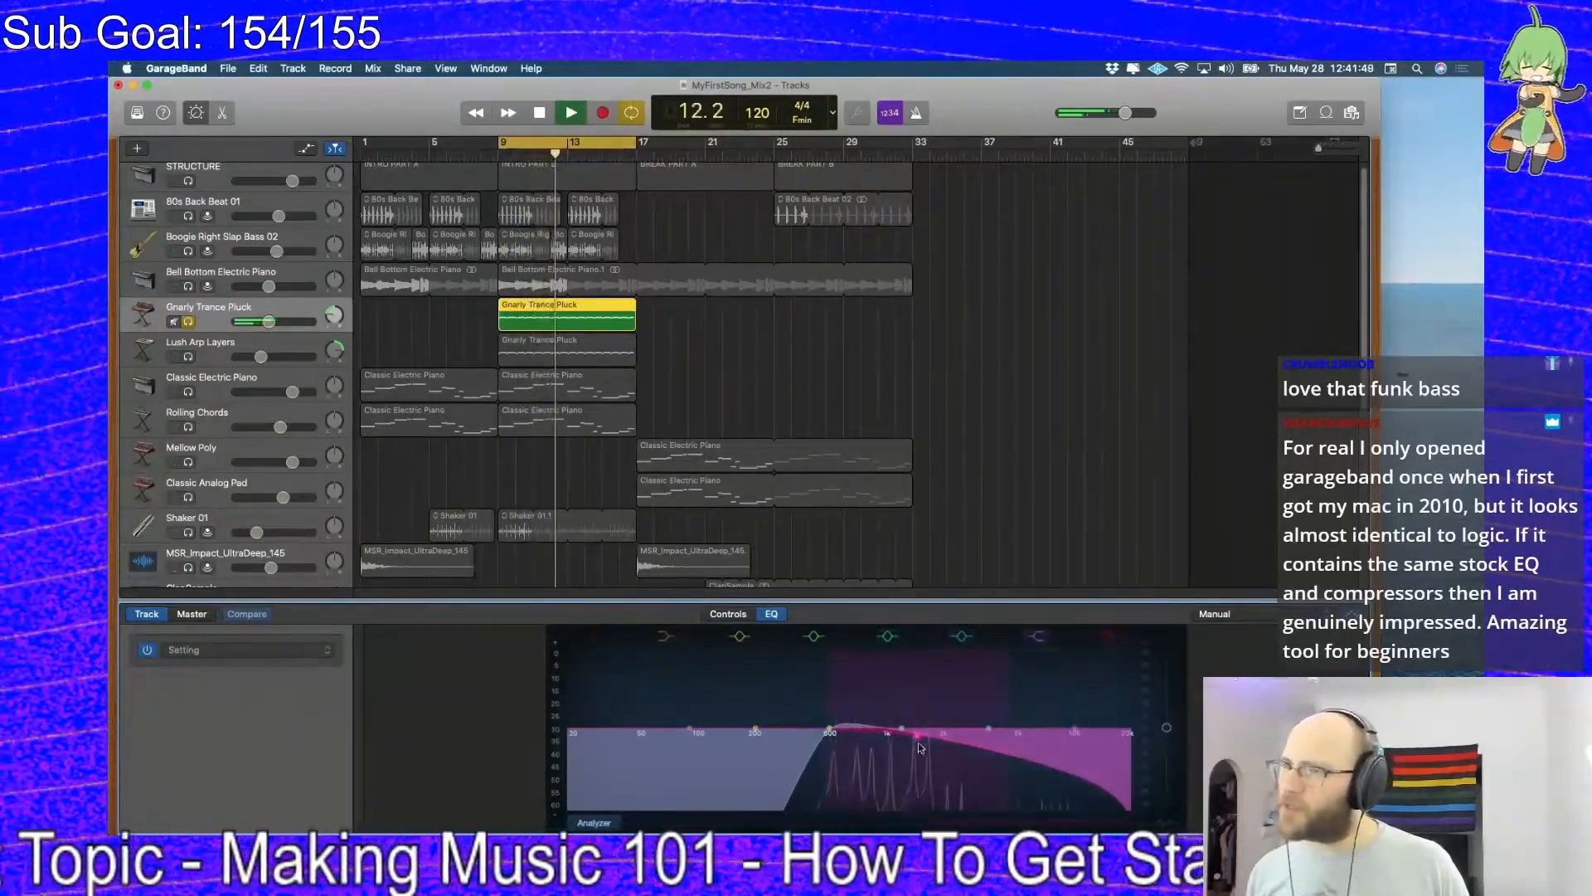
Solo Lush Arp Layers alongside Gnarly Trance Pluck and add a high cut from about 2 kHz in the Lush Arp Layers EQ
{"action": "left_click", "coordinate": [189, 357]}
{"action": "left_click", "coordinate": [201, 349]}
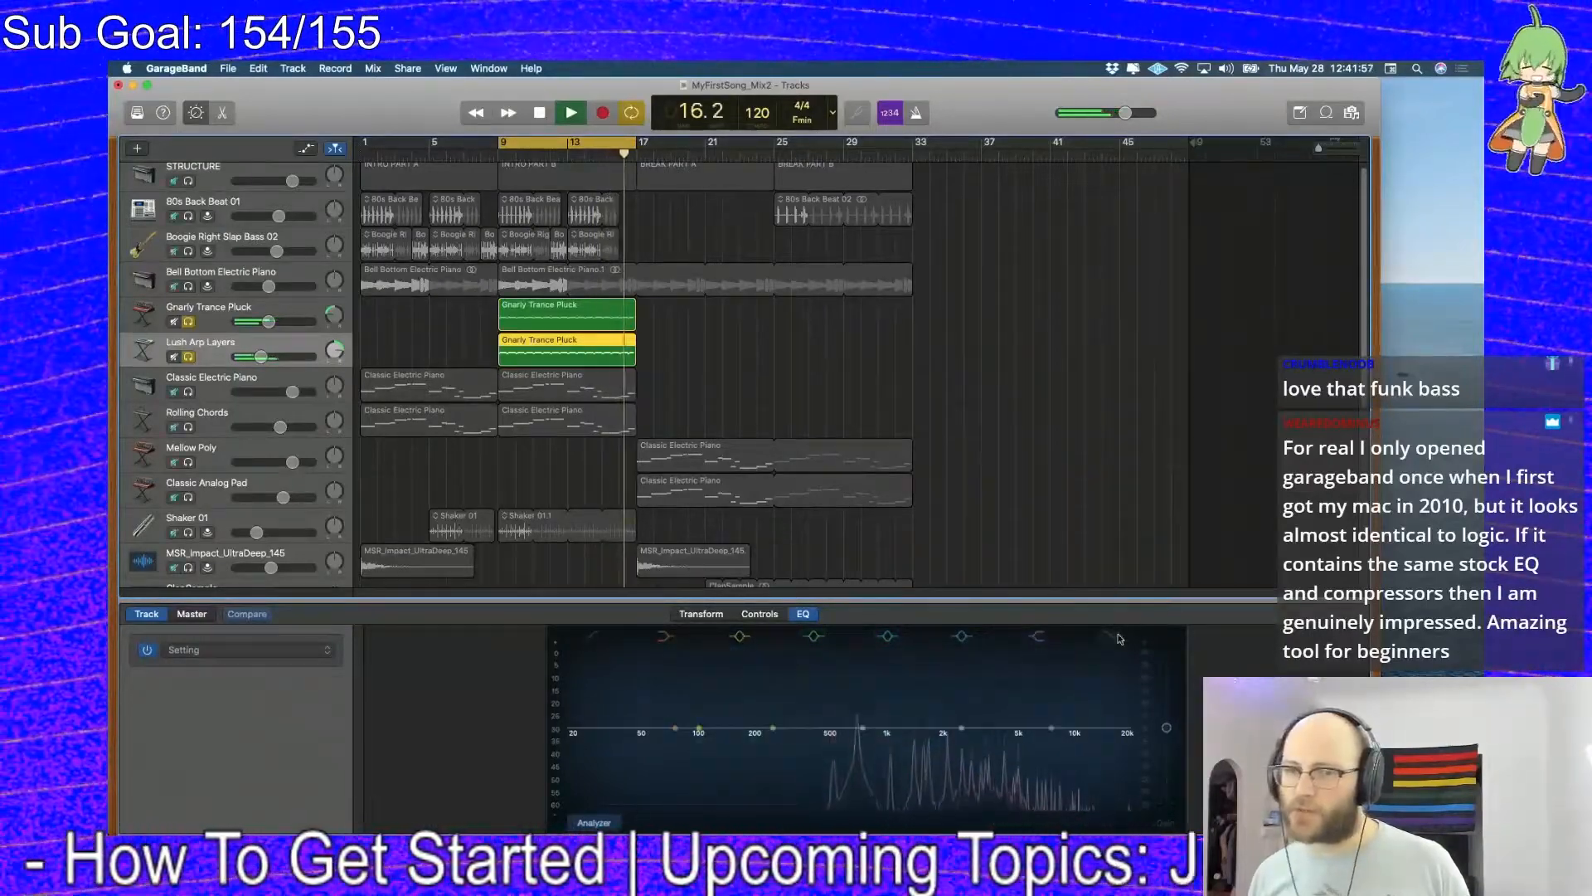
{"action": "left_click_drag", "start_coordinate": [1123, 751], "coordinate": [940, 749]}
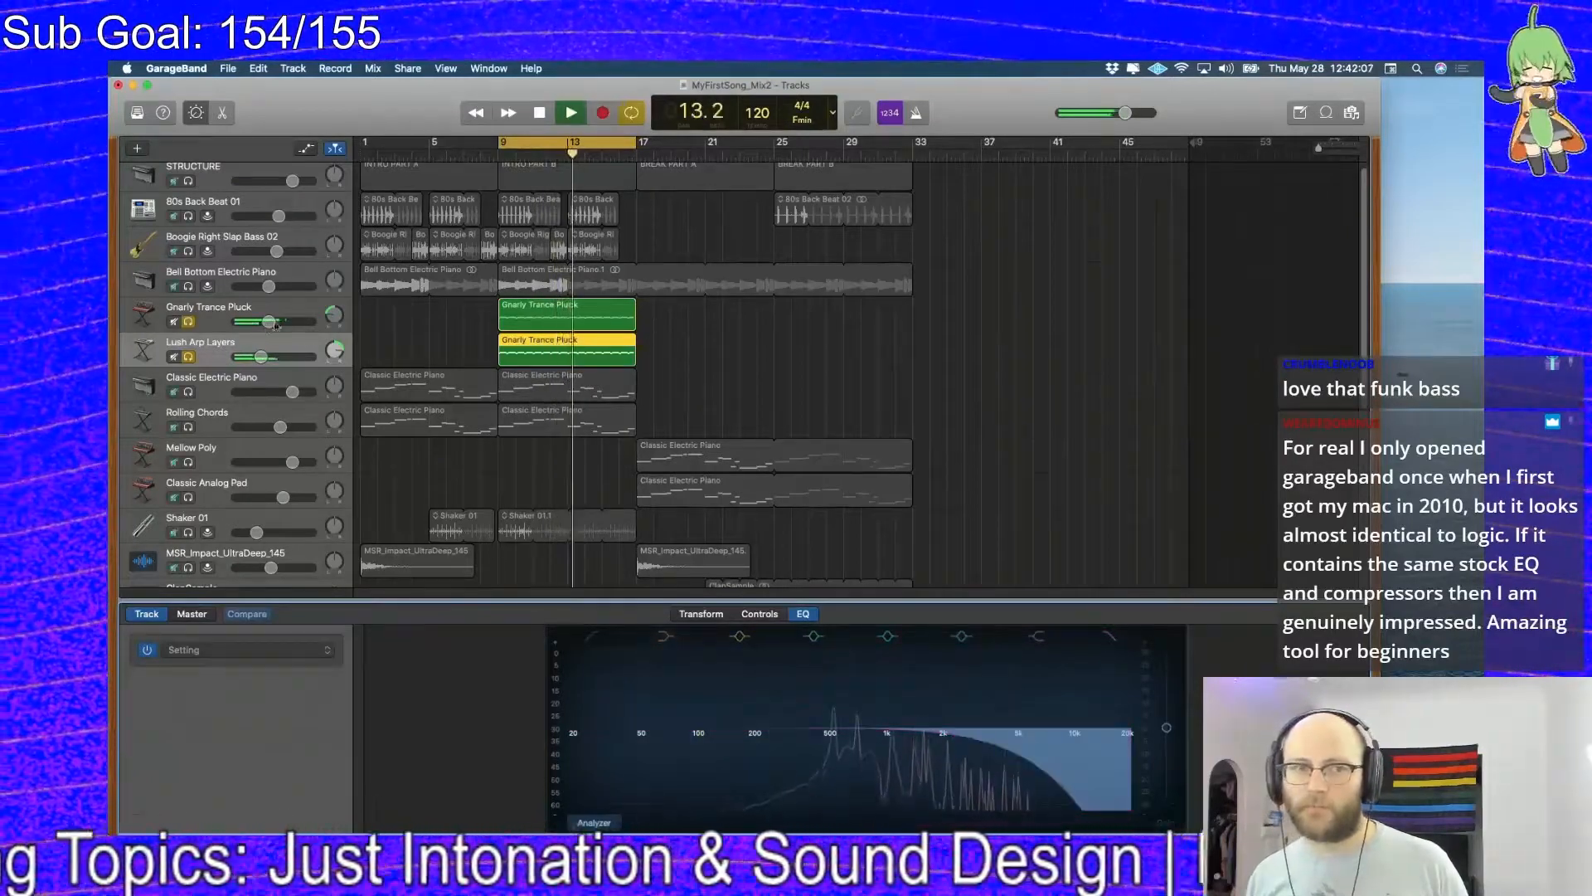
{"action": "key", "text": "Up"}
{"action": "left_click", "coordinate": [304, 349]}
{"action": "key", "text": "space"}
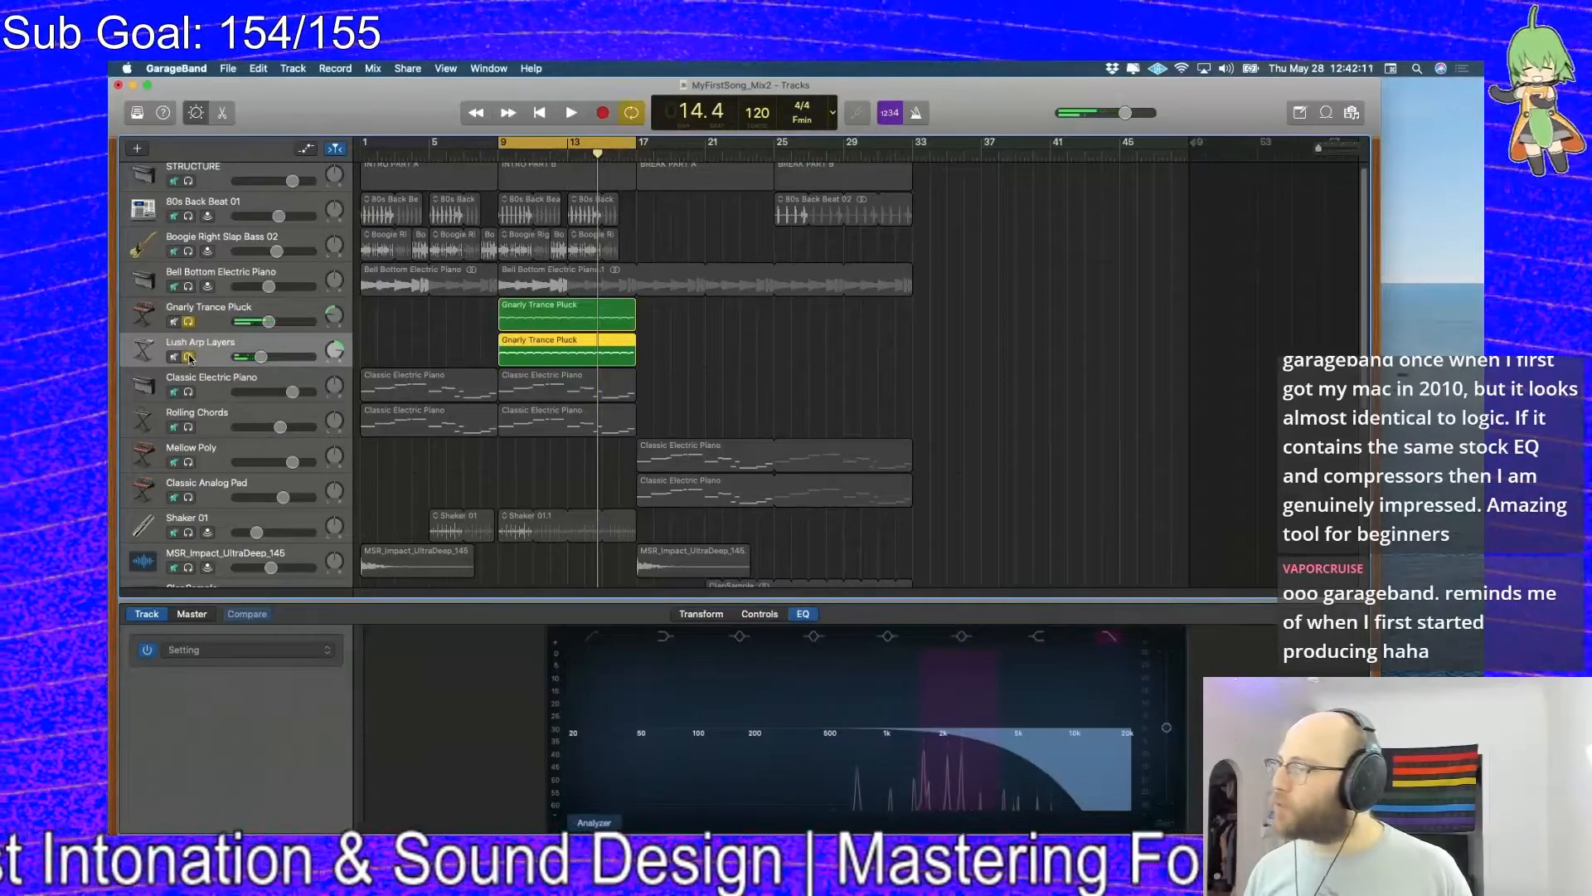
Unsolo the Lush Arp Layers and Gnarly Trance Pluck tracks and play the loop in the full mix
{"action": "left_click", "coordinate": [190, 357]}
{"action": "left_click", "coordinate": [189, 321]}
{"action": "key", "text": "space"}
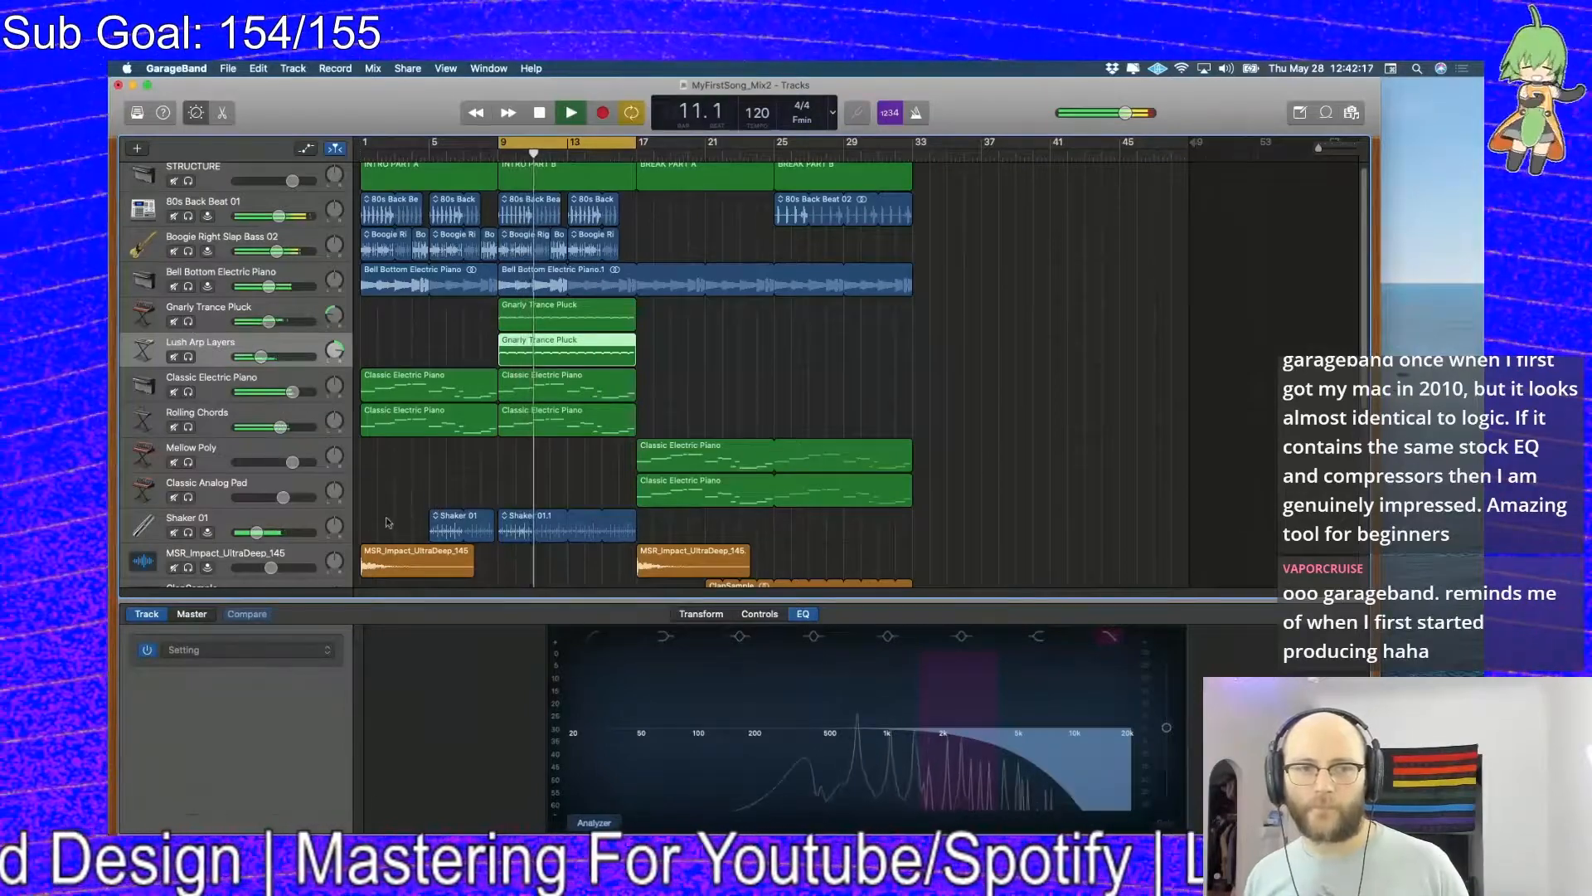
{"action": "key", "text": "space"}
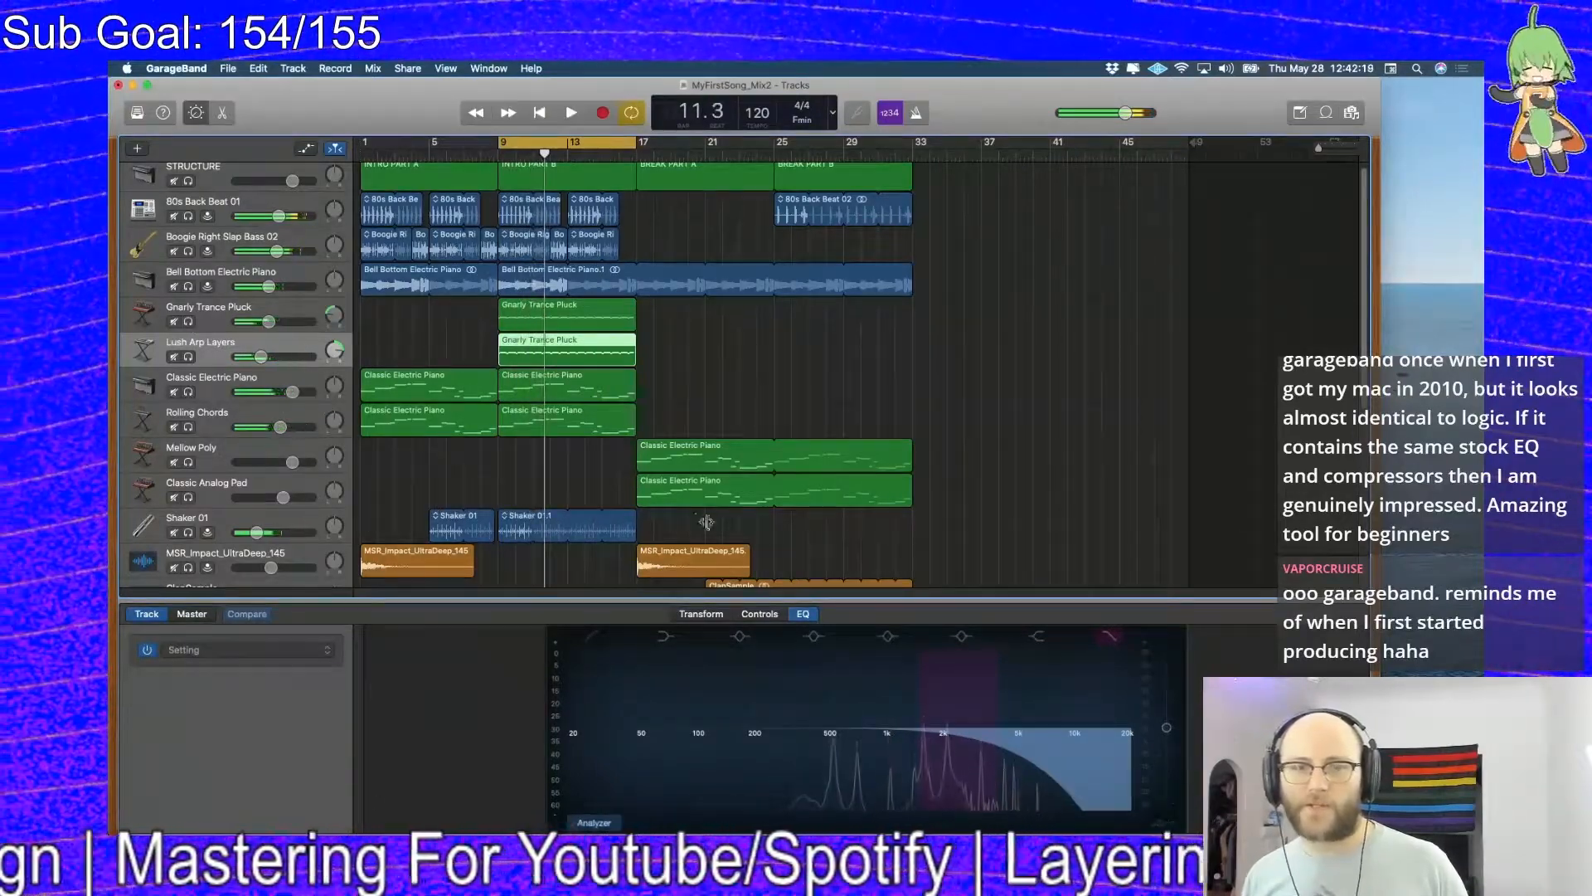
Examine the EQs of the Gnarly Trance Pluck and Lush Arp Layers tracks while the full mix plays
{"action": "left_click", "coordinate": [298, 313]}
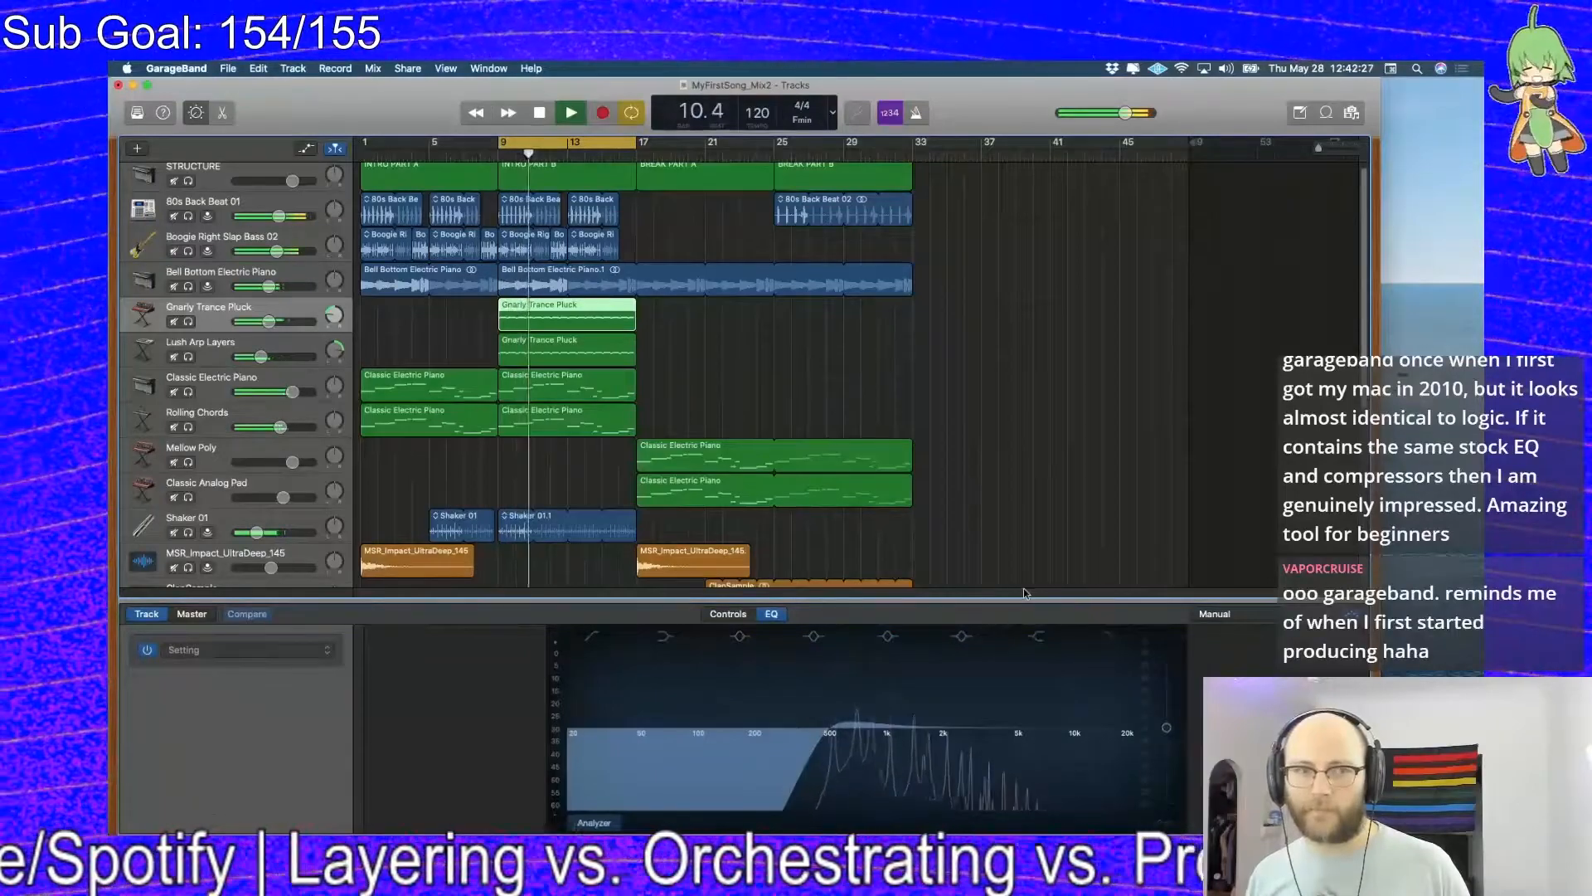
{"action": "left_click", "coordinate": [296, 351]}
{"action": "left_click_drag", "start_coordinate": [1103, 648], "coordinate": [959, 635]}
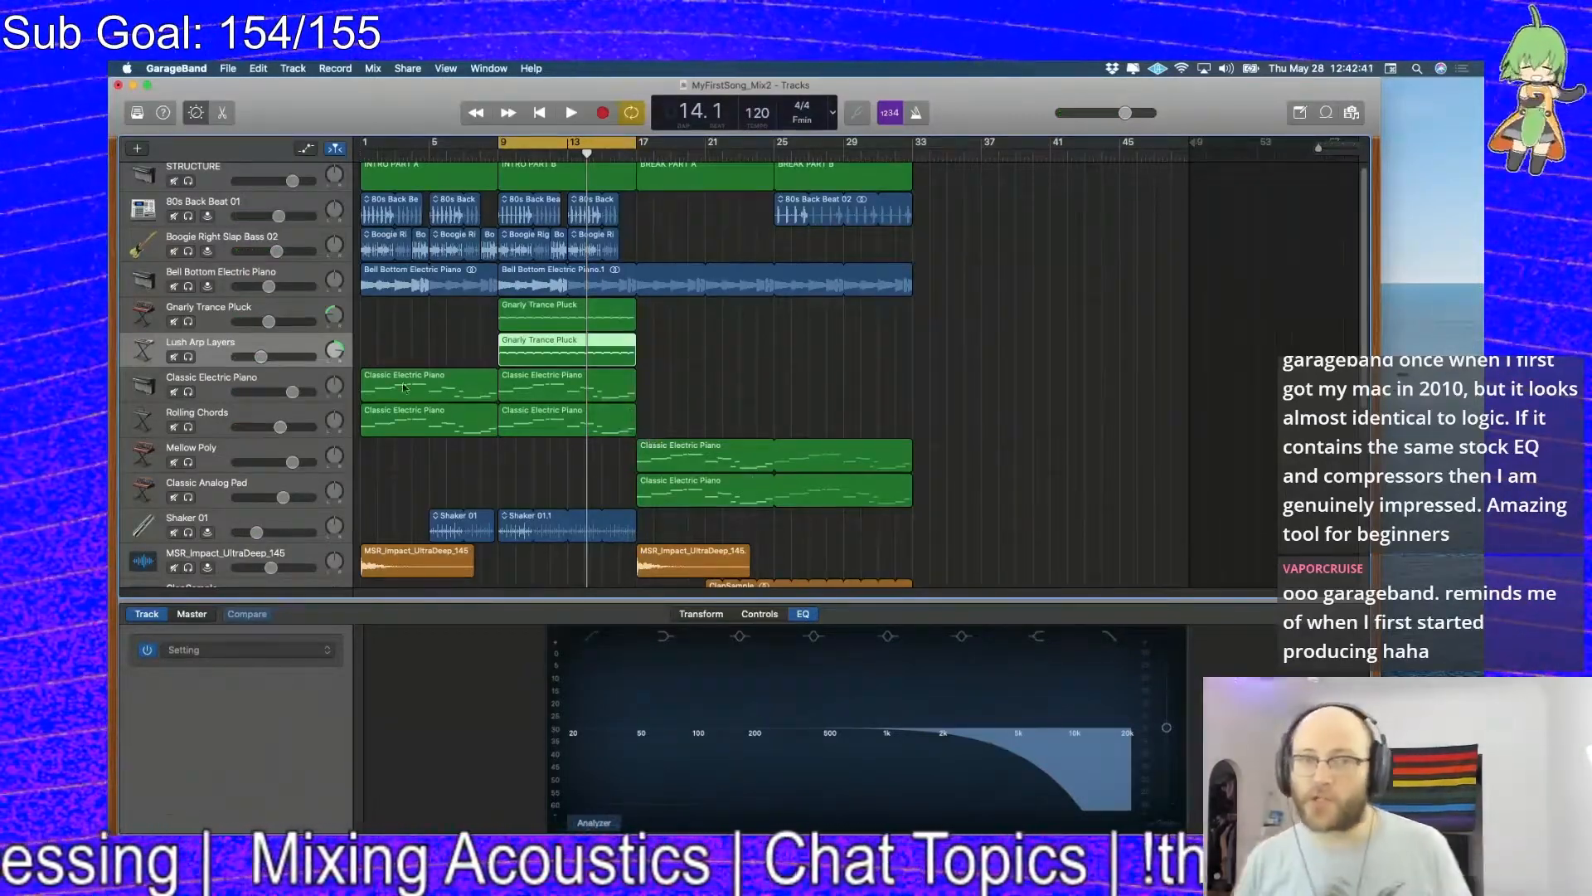
Solo the 80s Back Beat 01 track and play the loop with its EQ spectrum shown
{"action": "scroll", "coordinate": [492, 230], "scroll_direction": "up", "scroll_amount": 1}
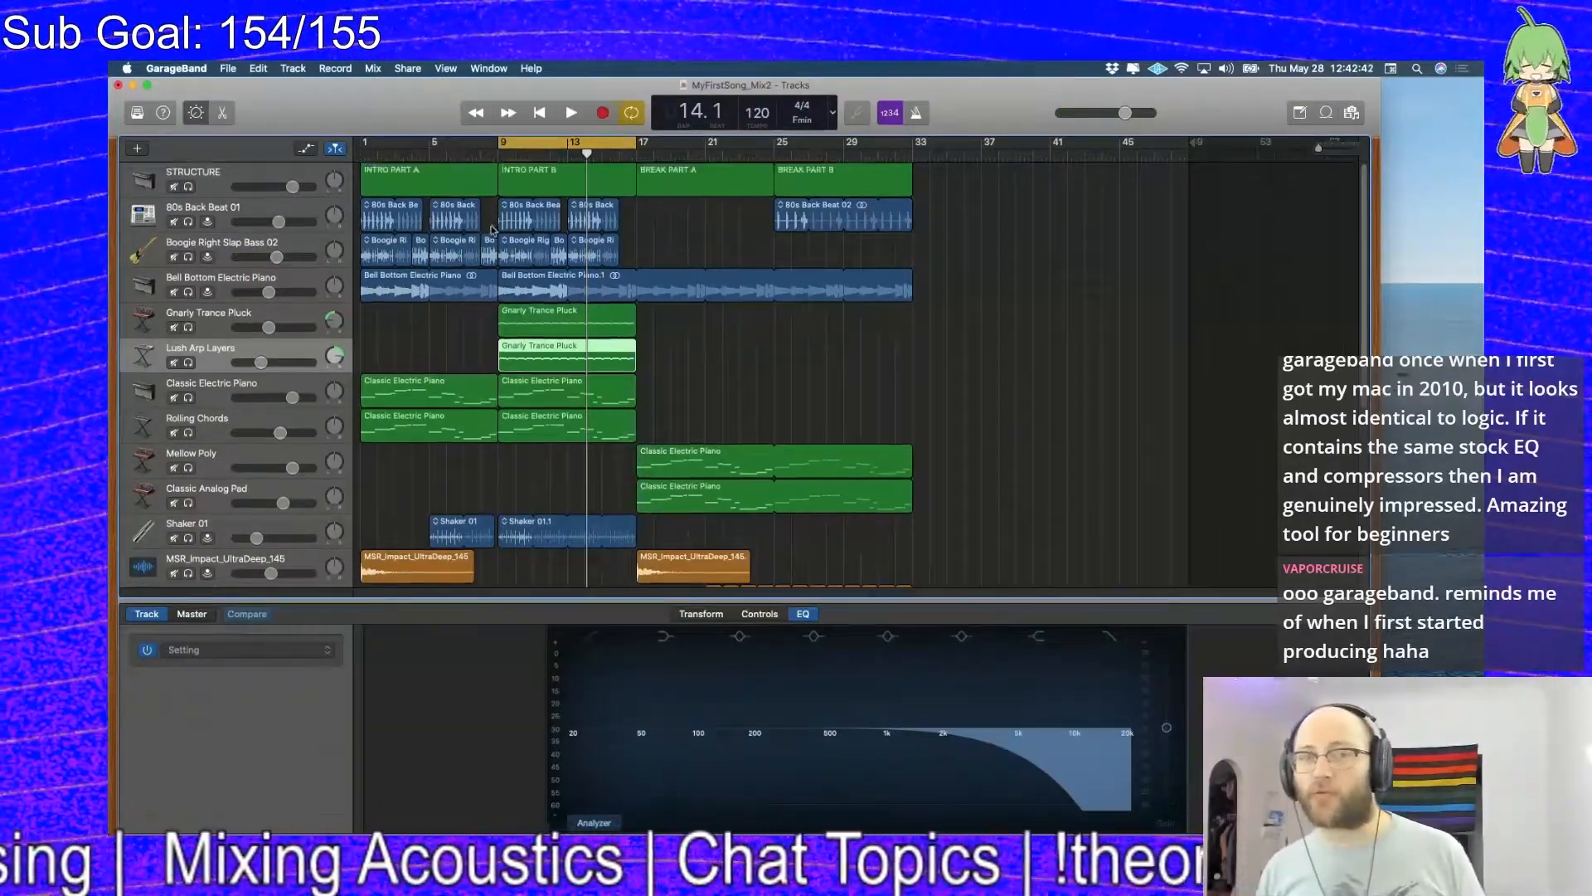
{"action": "left_click", "coordinate": [307, 213]}
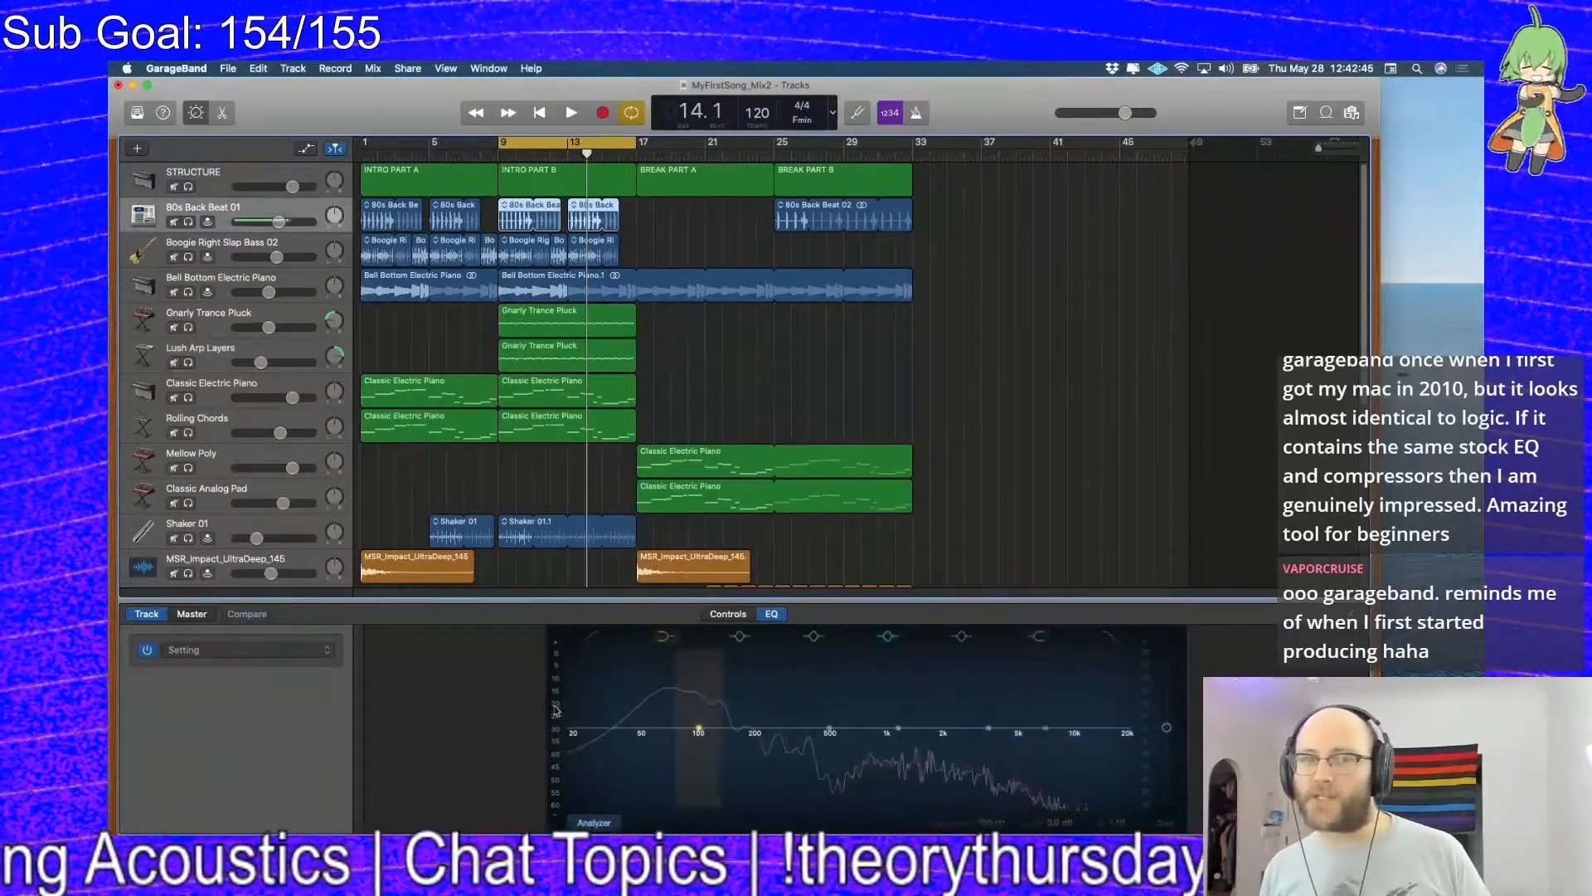
{"action": "key", "text": "s"}
{"action": "key", "text": "space"}
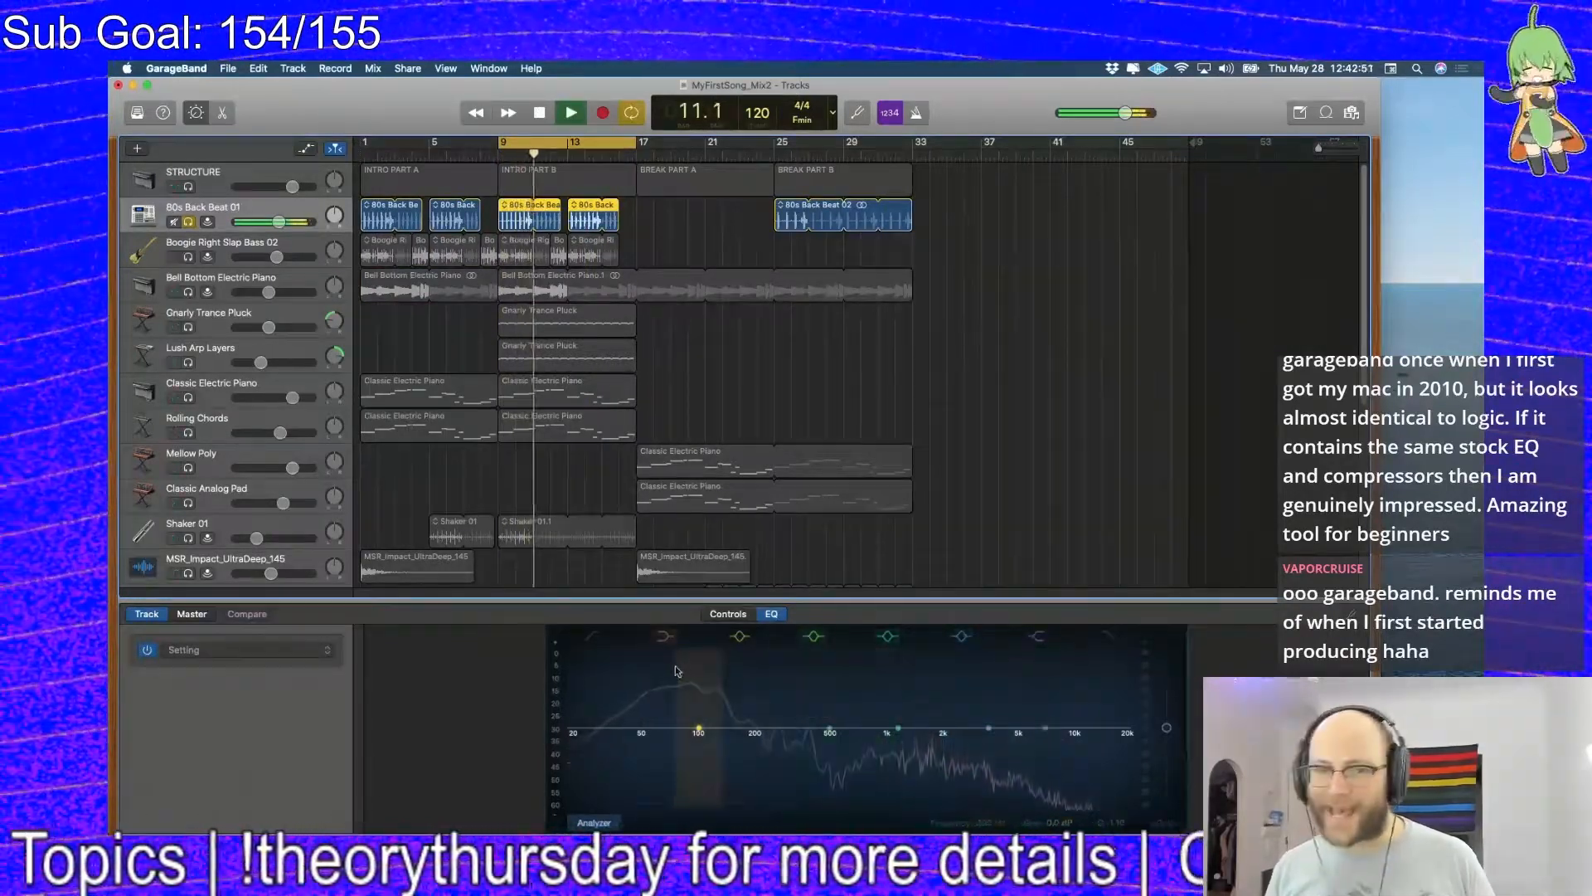
Try a low cut on the 80s Back Beat 01 track's EQ, sweeping it across the low frequencies while the loop plays
{"action": "left_click_drag", "start_coordinate": [571, 733], "coordinate": [806, 733]}
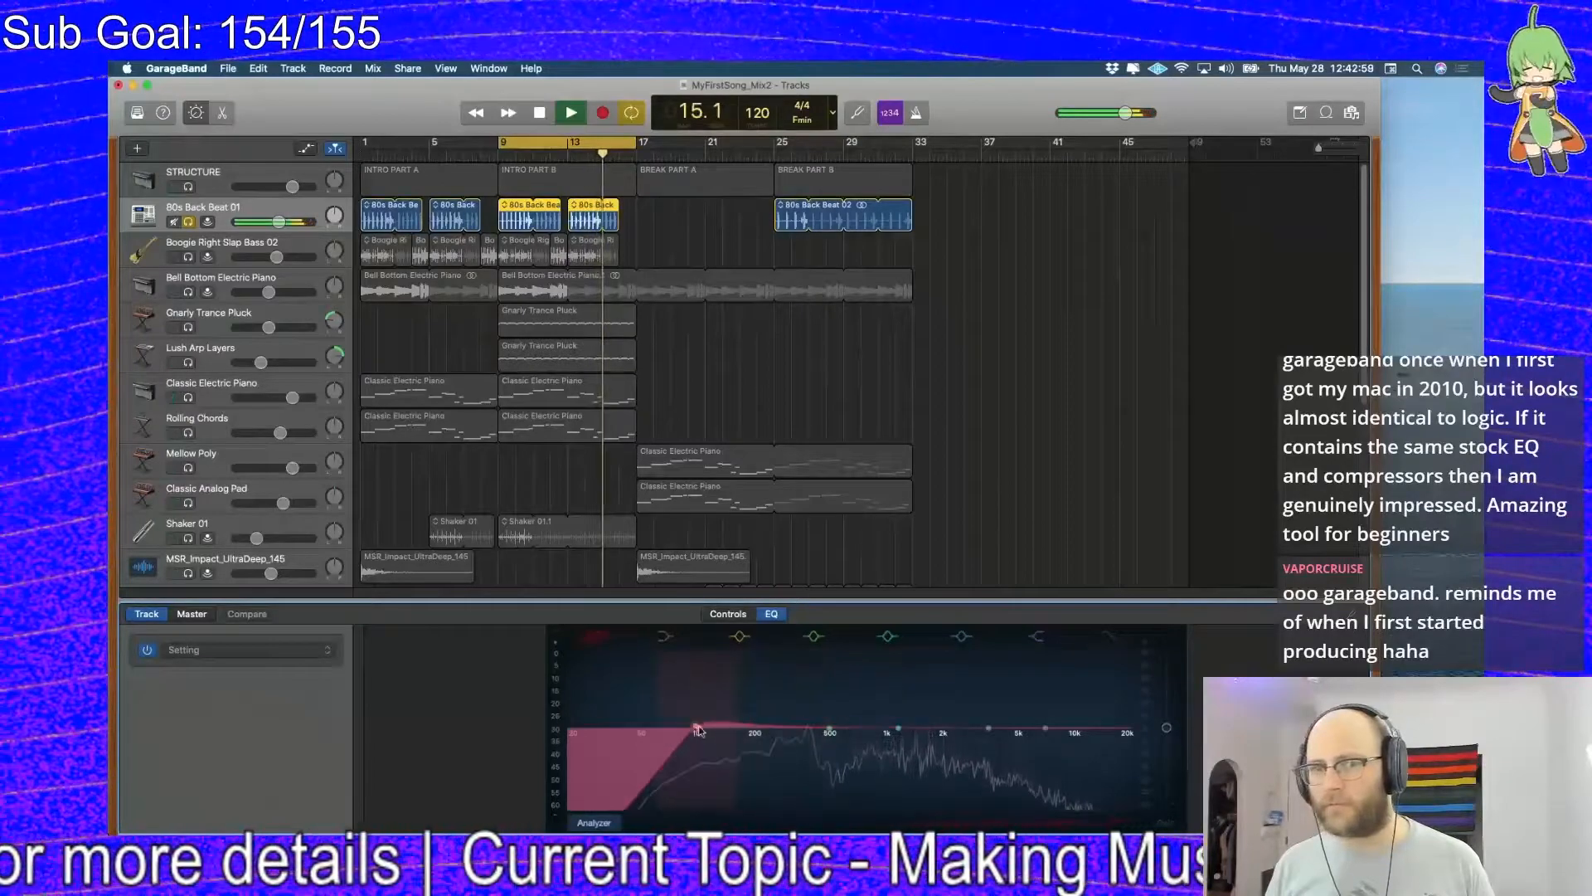
{"action": "left_click", "coordinate": [589, 642]}
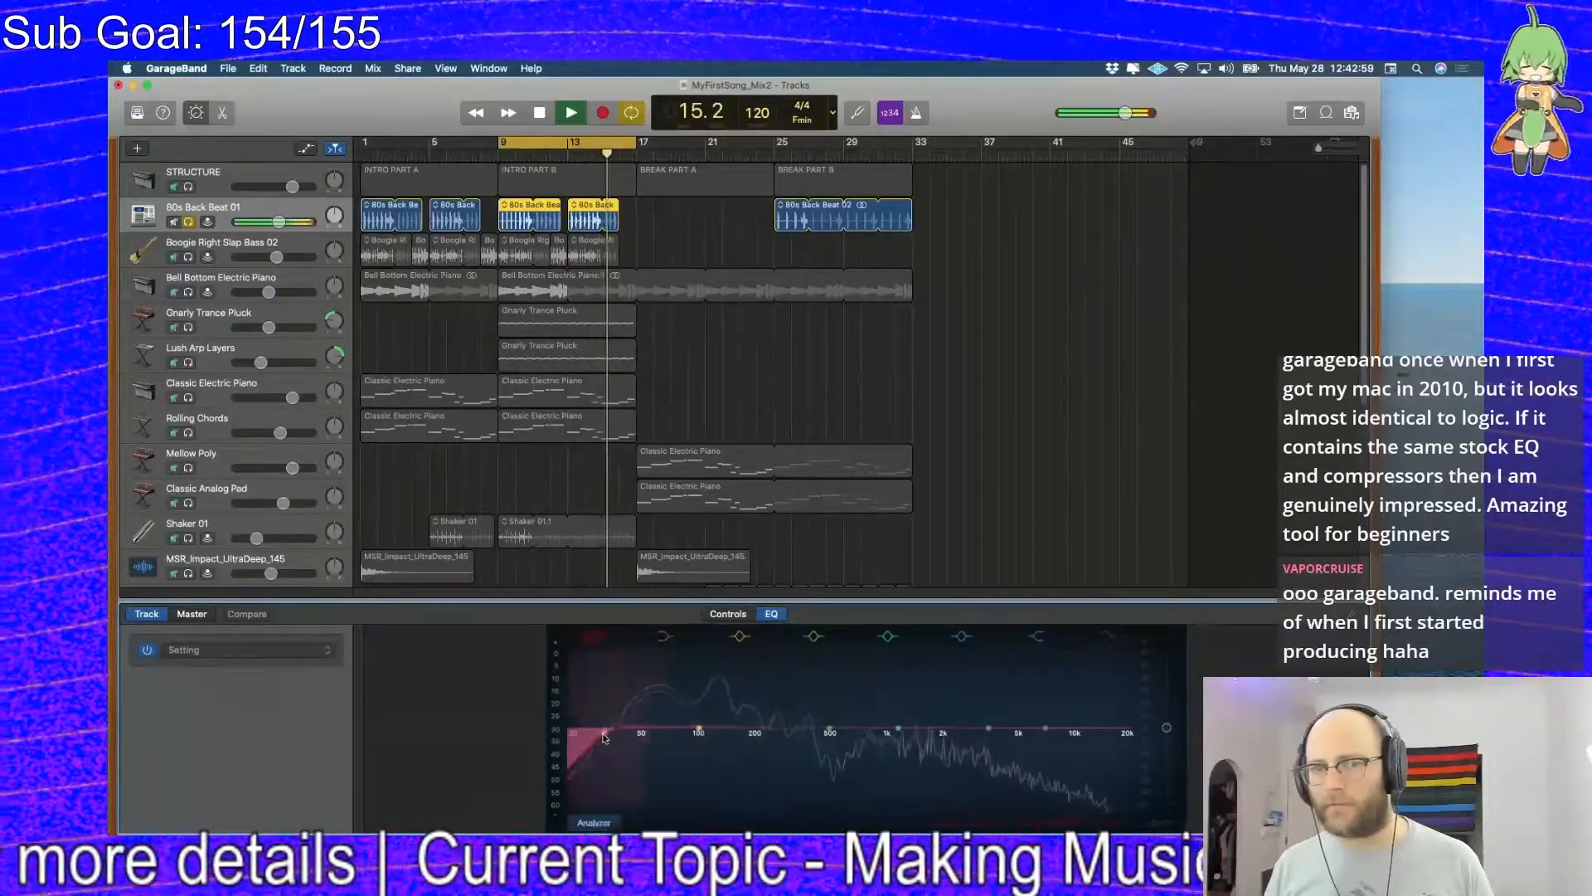
Add a high cut to the 80s Back Beat 01 EQ, sweep it down and back, and settle it at about 15 kHz
{"action": "left_click", "coordinate": [1115, 636]}
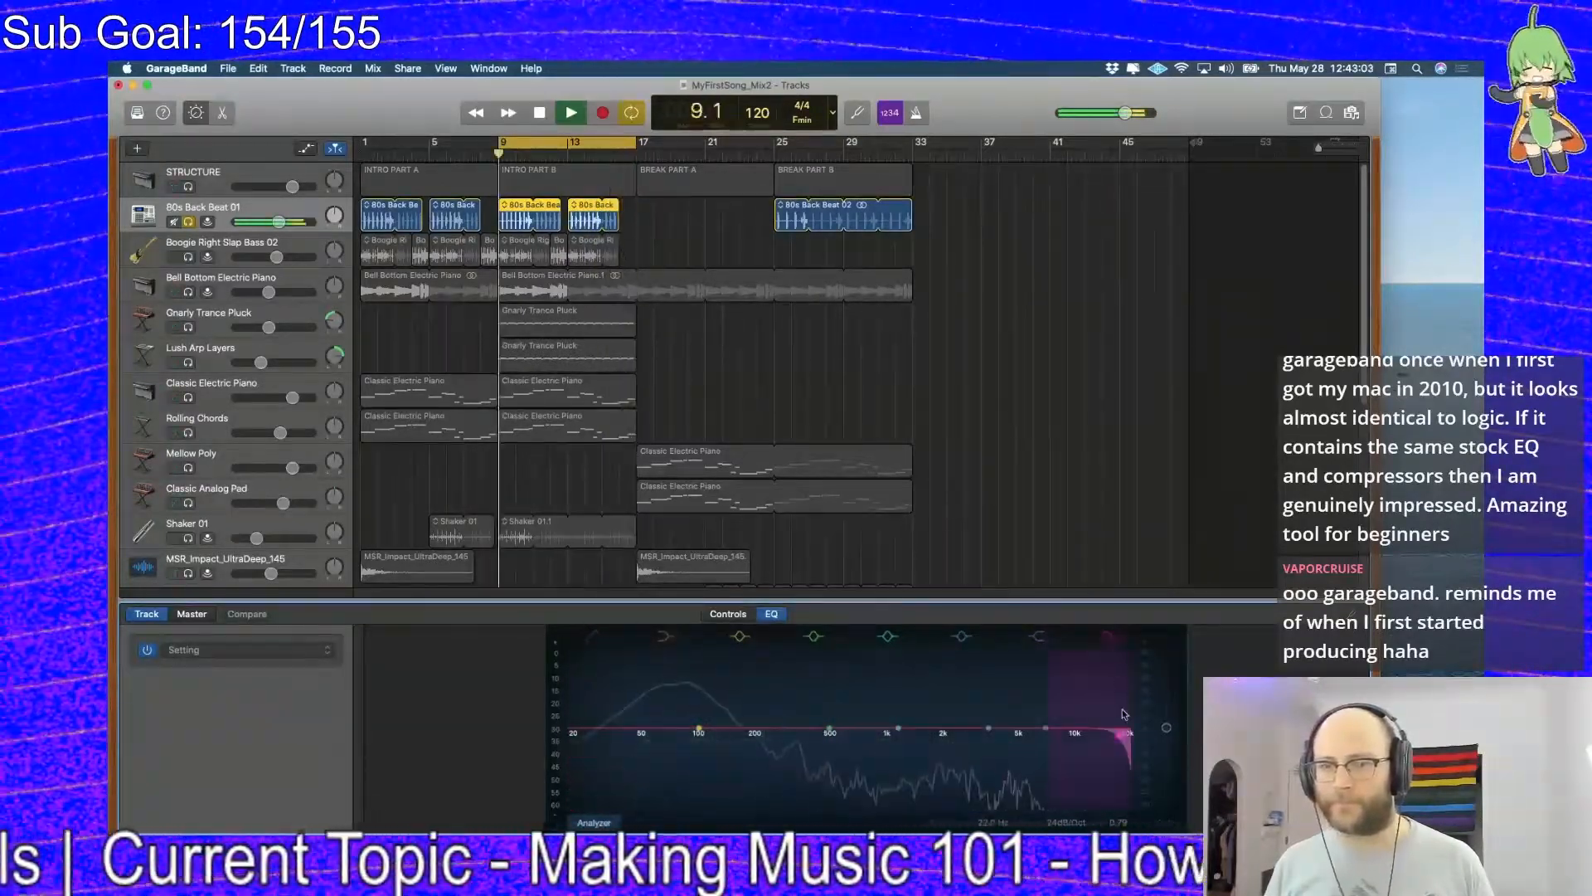
{"action": "left_click_drag", "start_coordinate": [1031, 740], "coordinate": [955, 741]}
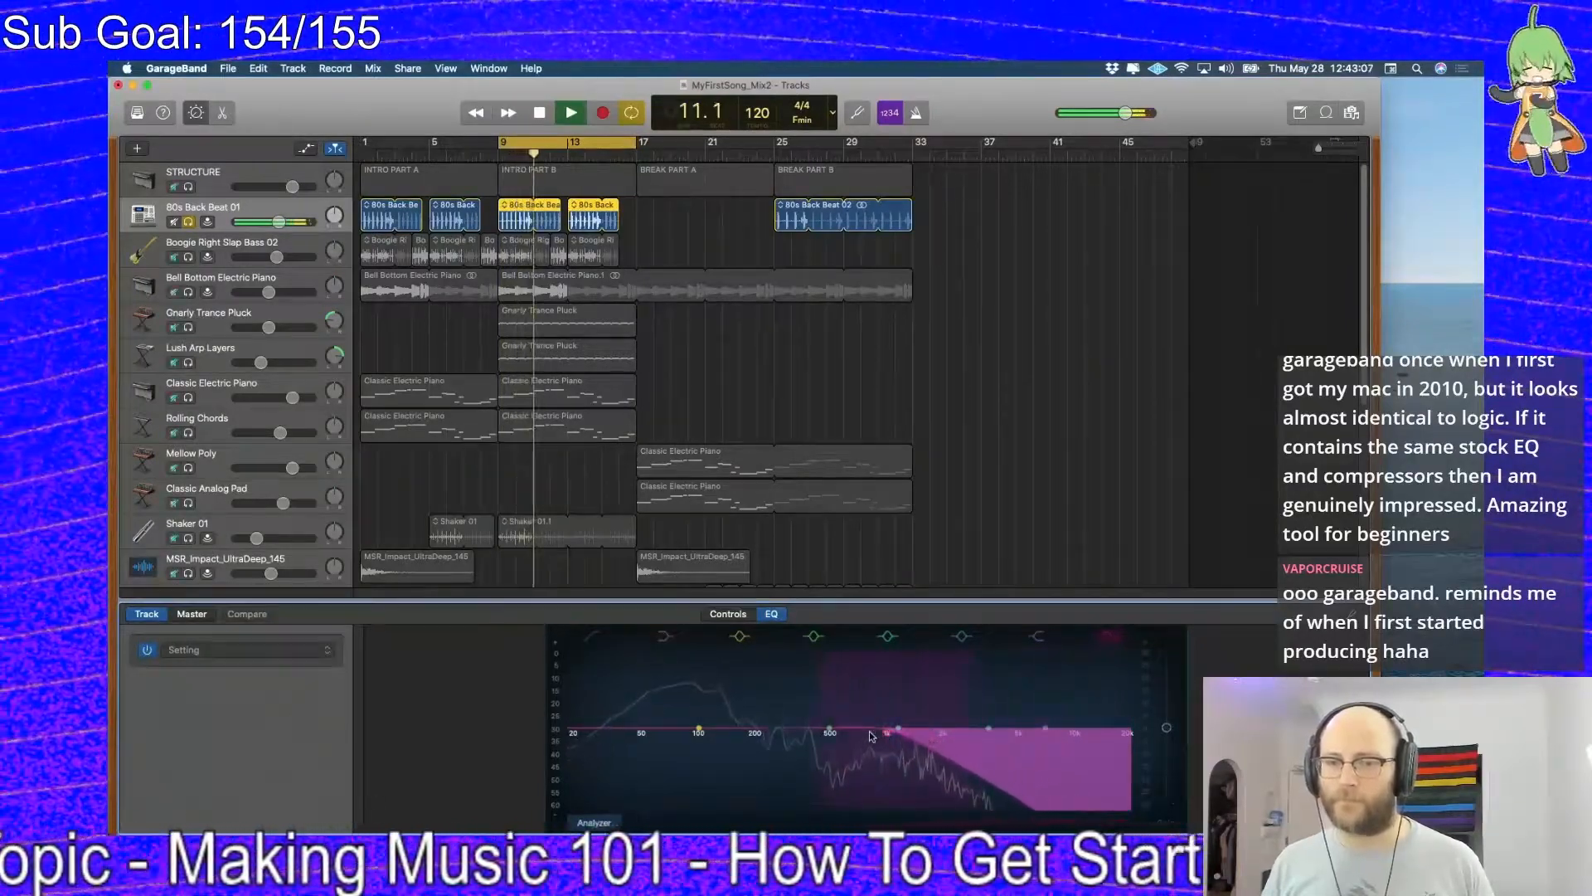
{"action": "left_click_drag", "start_coordinate": [811, 733], "coordinate": [1047, 734]}
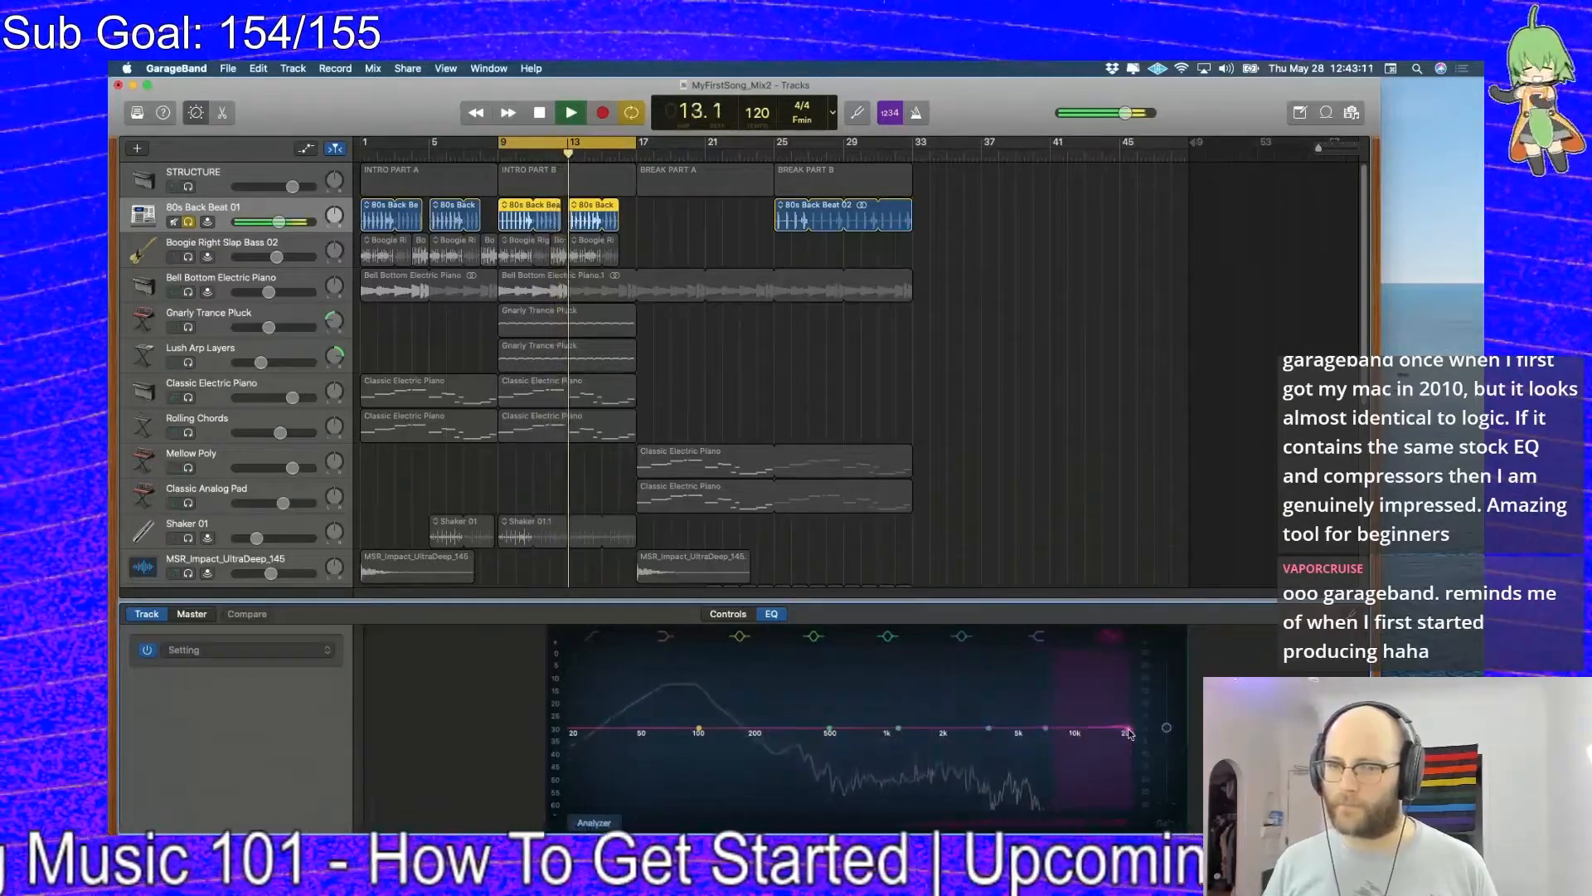
{"action": "left_click_drag", "start_coordinate": [1123, 733], "coordinate": [1071, 736]}
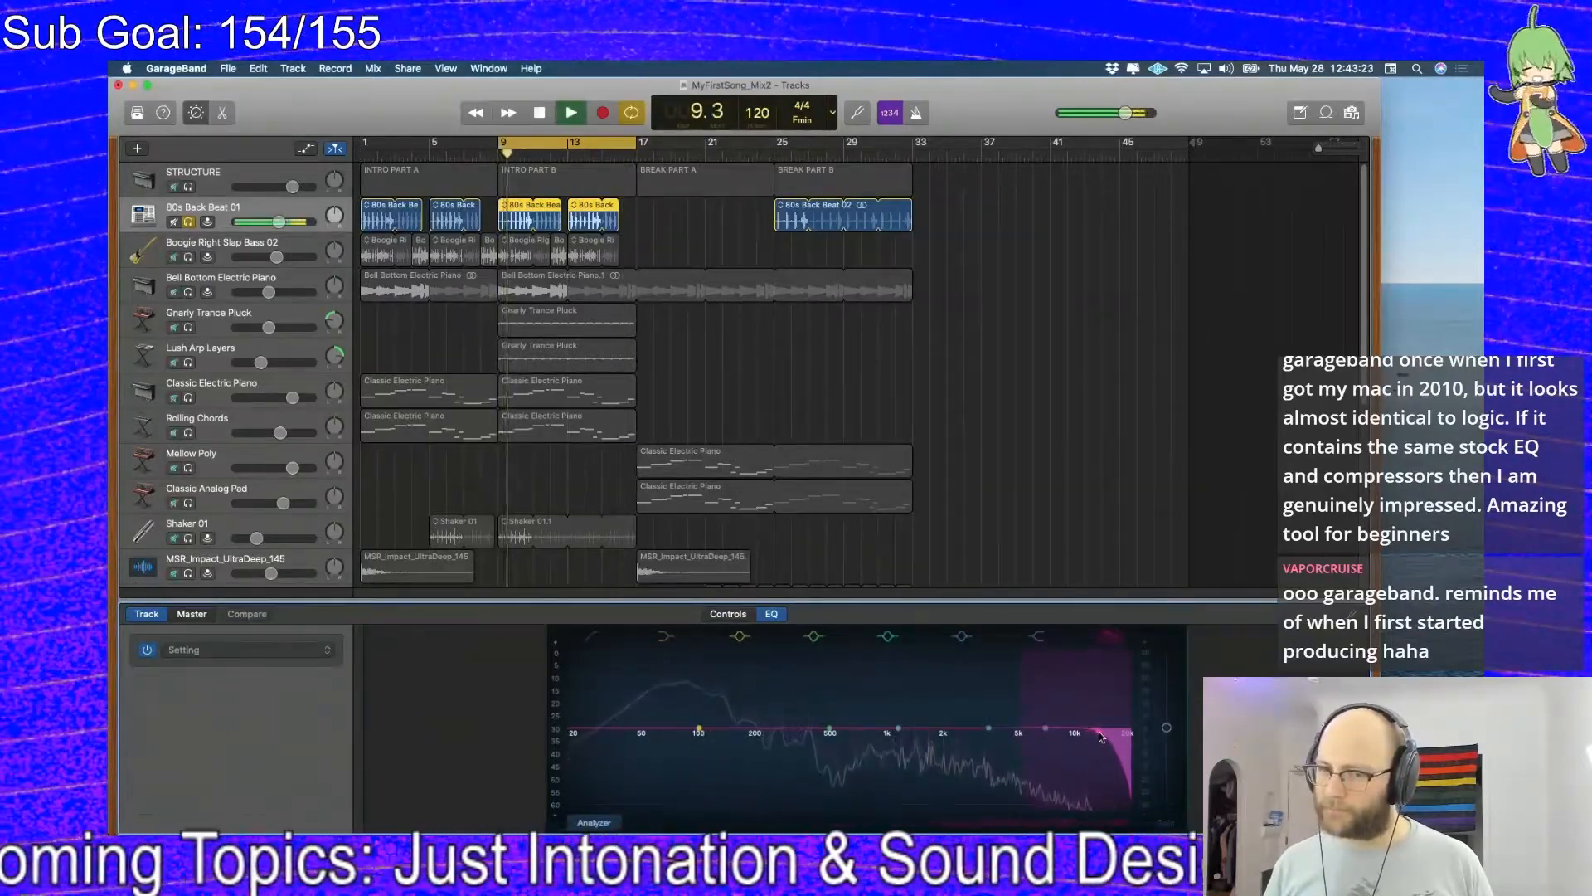
{"action": "mouse_move", "coordinate": [1115, 738]}
{"action": "left_mouse_down"}
{"action": "mouse_move", "coordinate": [1134, 738]}
{"action": "mouse_move", "coordinate": [1091, 738]}
{"action": "left_mouse_up"}
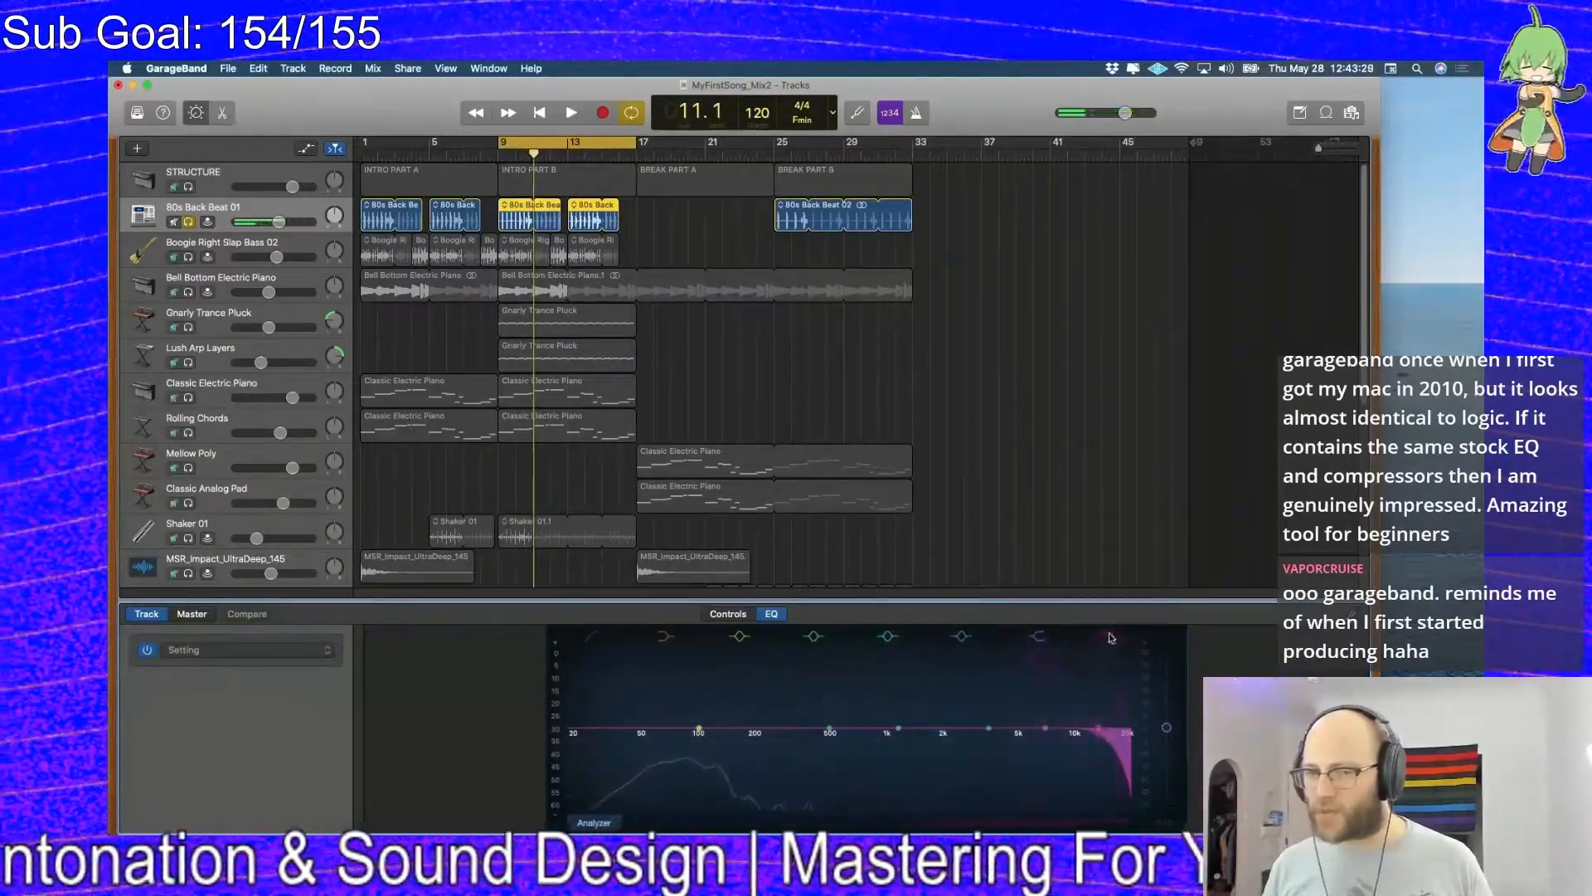
Solo the Boogie Right Slap Bass 02 track instead of 80s Back Beat 01 and play the loop
{"action": "left_click", "coordinate": [287, 243]}
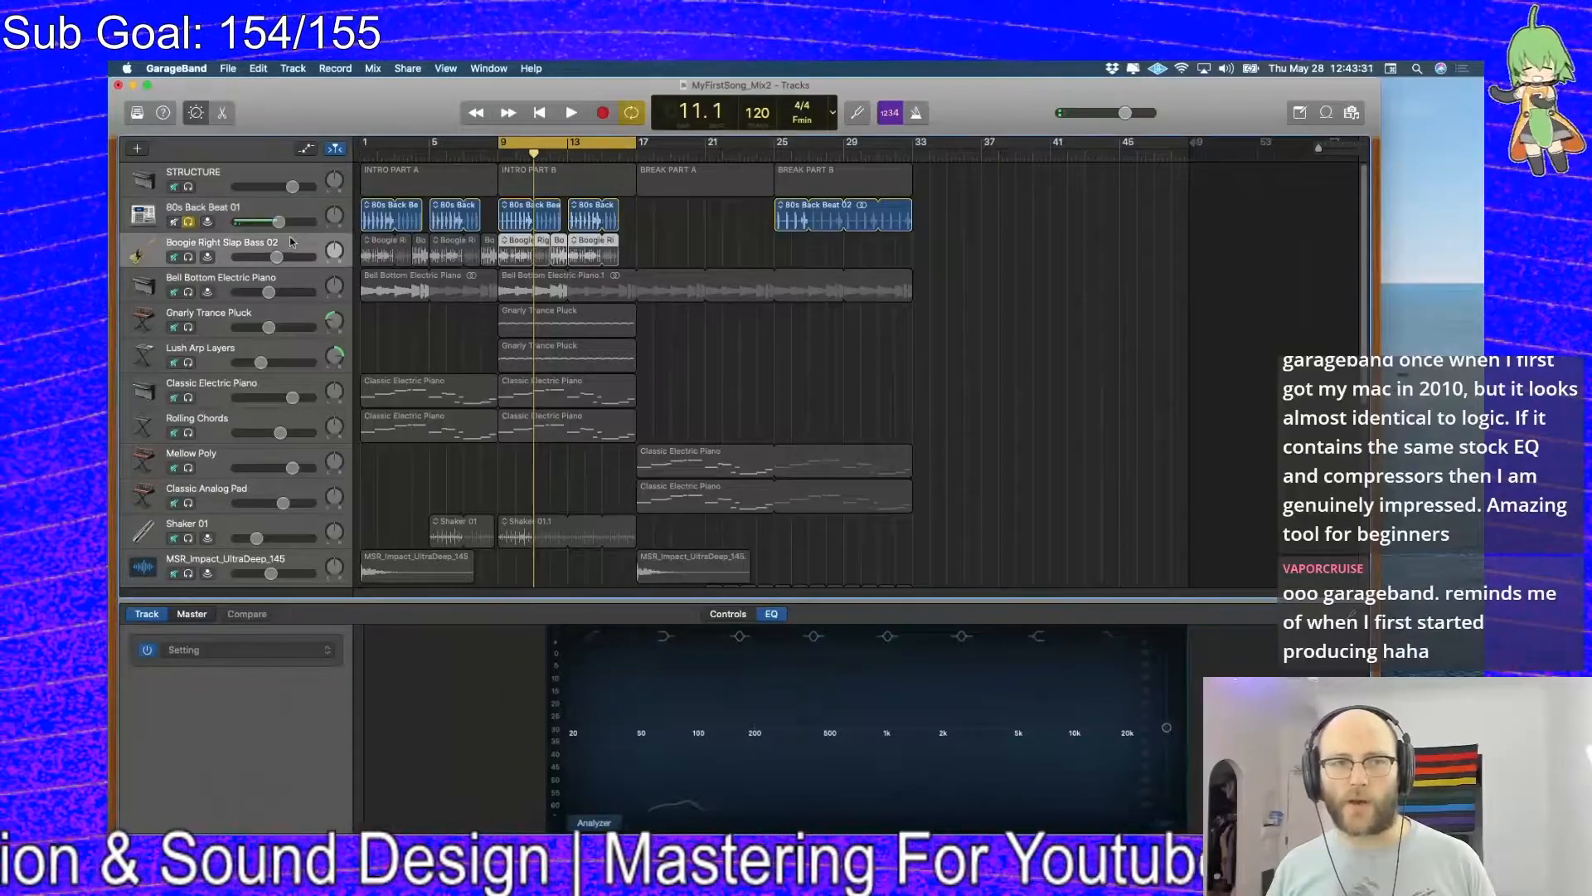
{"action": "left_click", "coordinate": [188, 222]}
{"action": "key", "text": "space"}
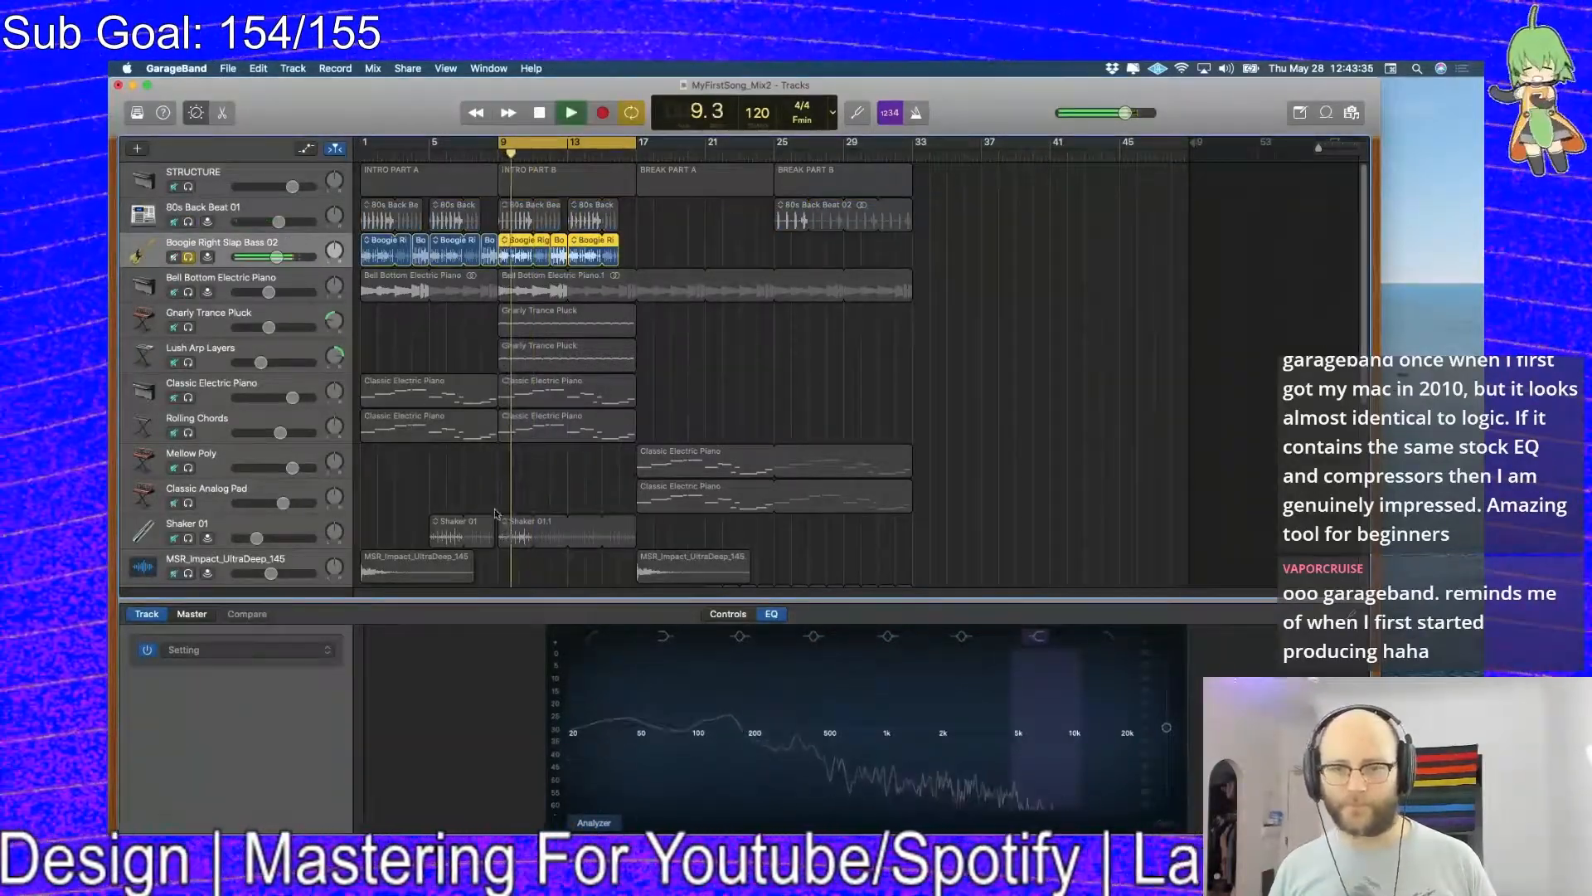
Try a low cut on the Boogie Right Slap Bass 02 EQ, sweeping it up past about 300 Hz
{"action": "left_click", "coordinate": [594, 637]}
{"action": "left_click_drag", "start_coordinate": [635, 735], "coordinate": [813, 734]}
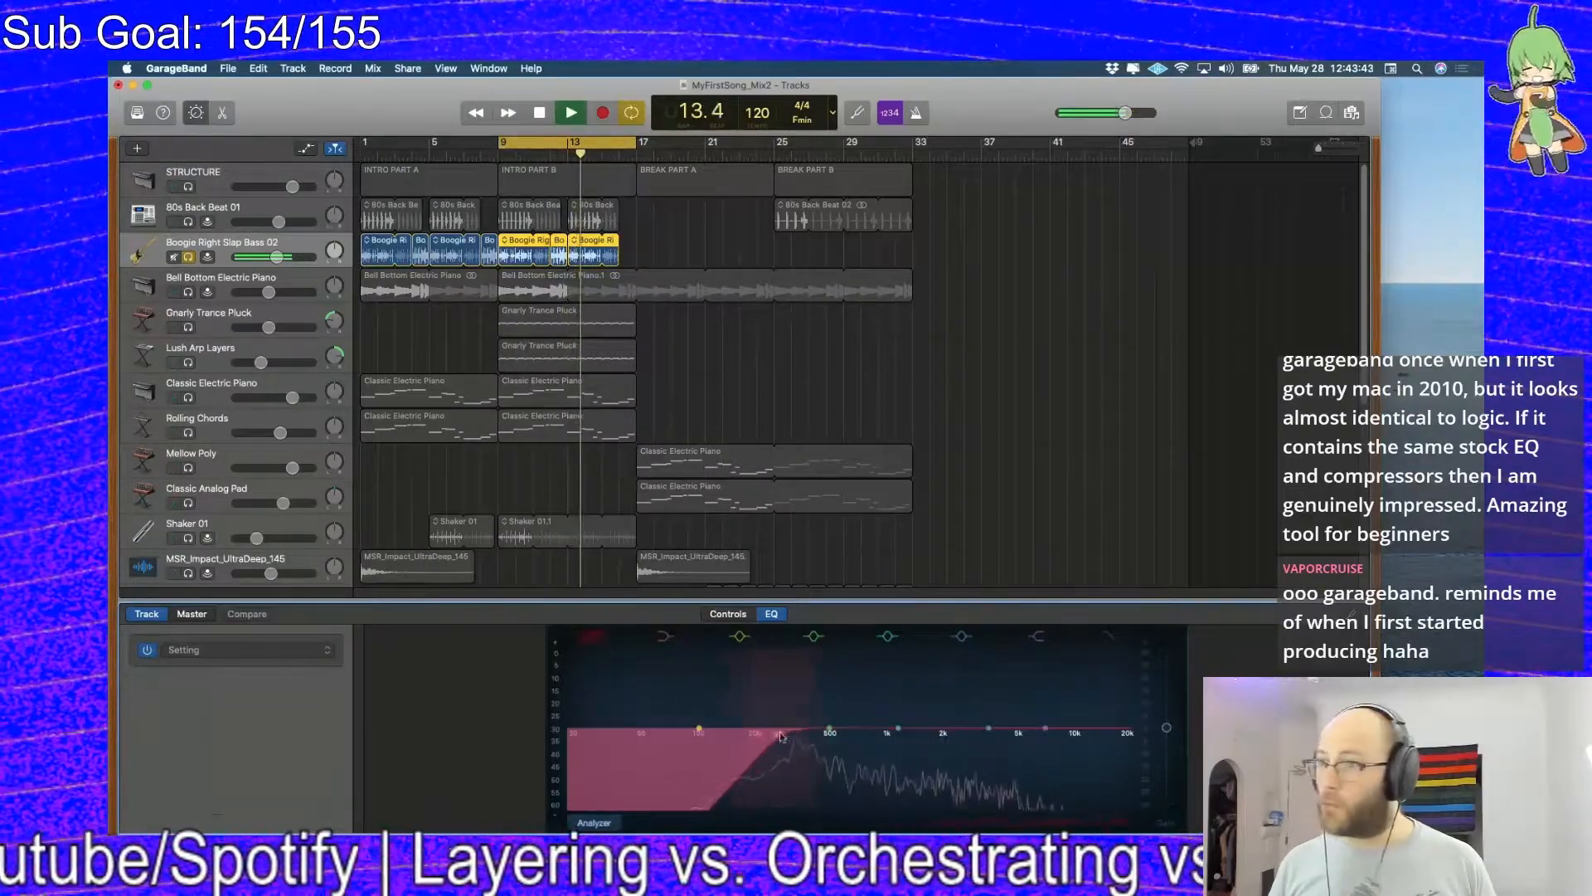
{"action": "left_click", "coordinate": [594, 638]}
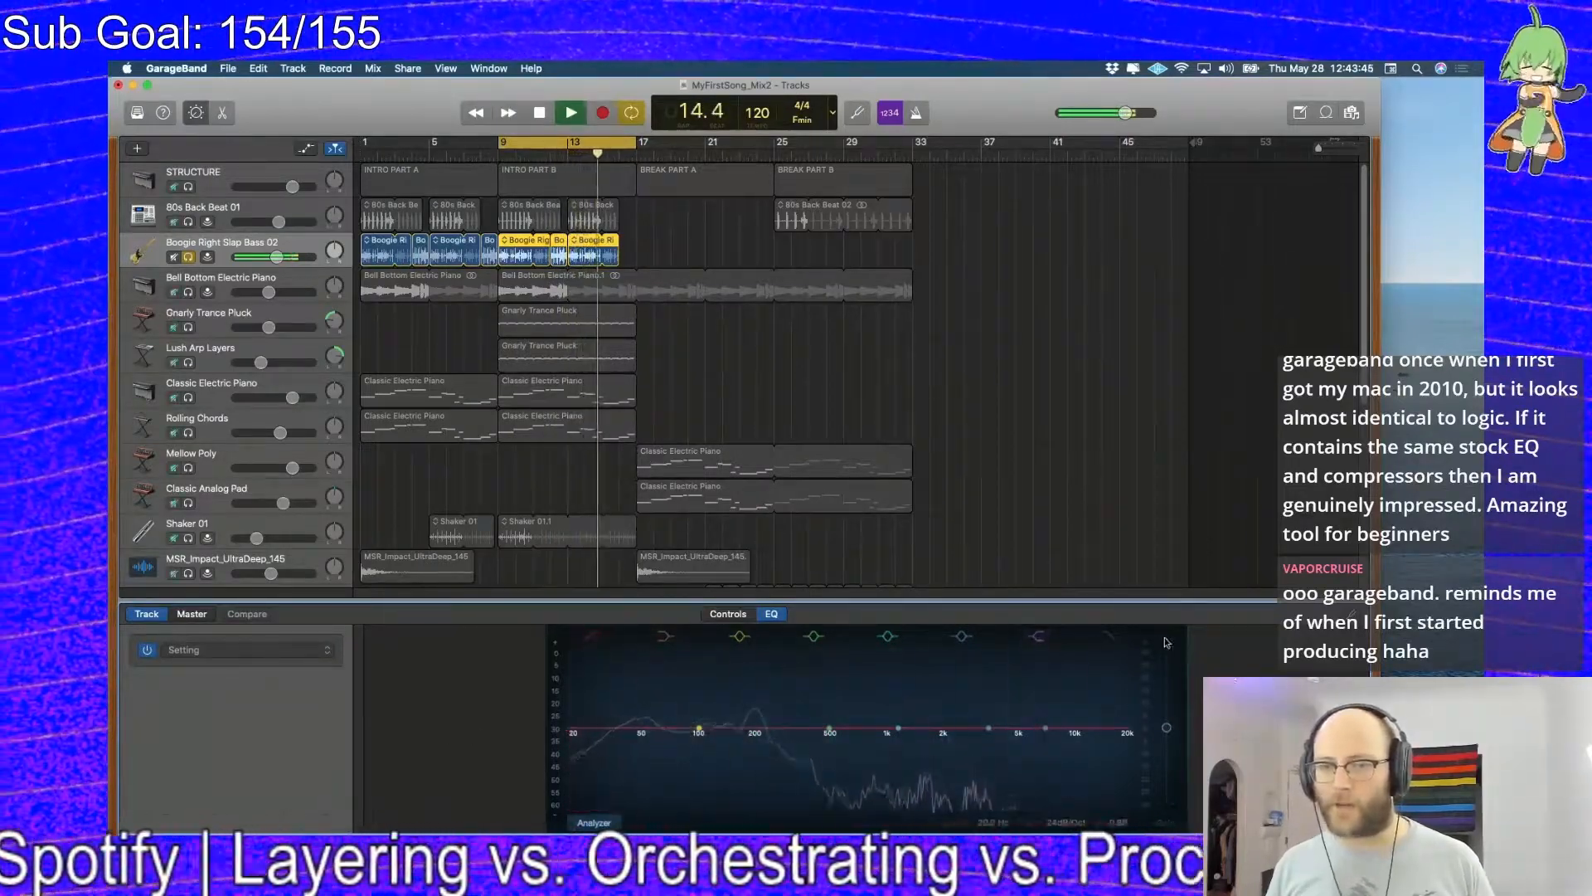
Add a high cut from about 2 kHz to the Boogie Right Slap Bass 02 EQ, then stop playback
{"action": "left_click", "coordinate": [1123, 746]}
{"action": "left_click_drag", "start_coordinate": [1123, 746], "coordinate": [915, 732]}
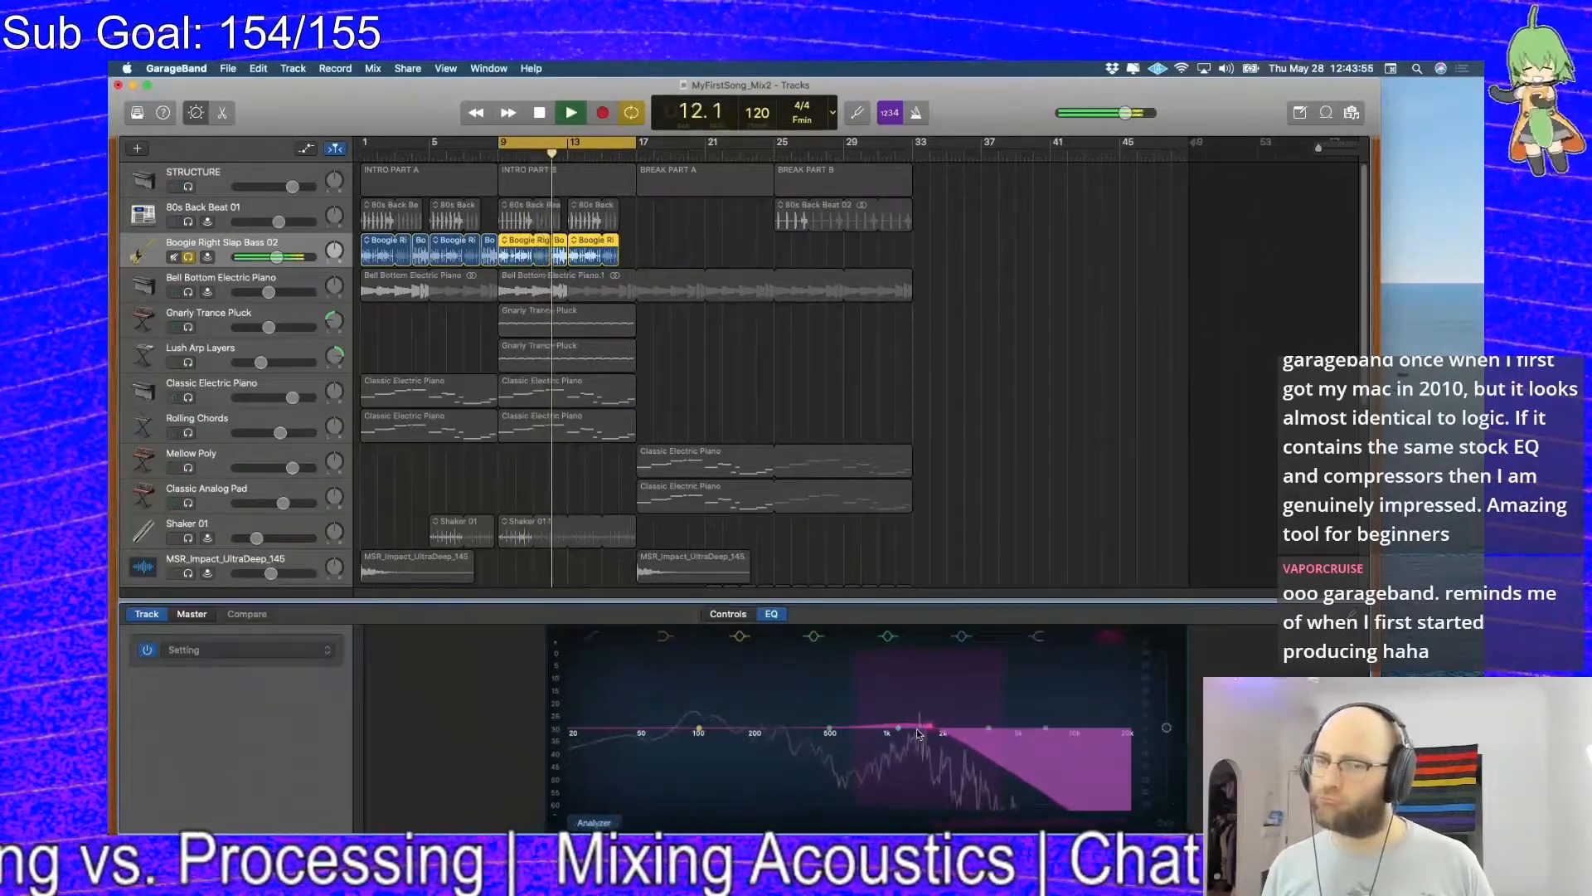
{"action": "left_click_drag", "start_coordinate": [915, 733], "coordinate": [927, 733]}
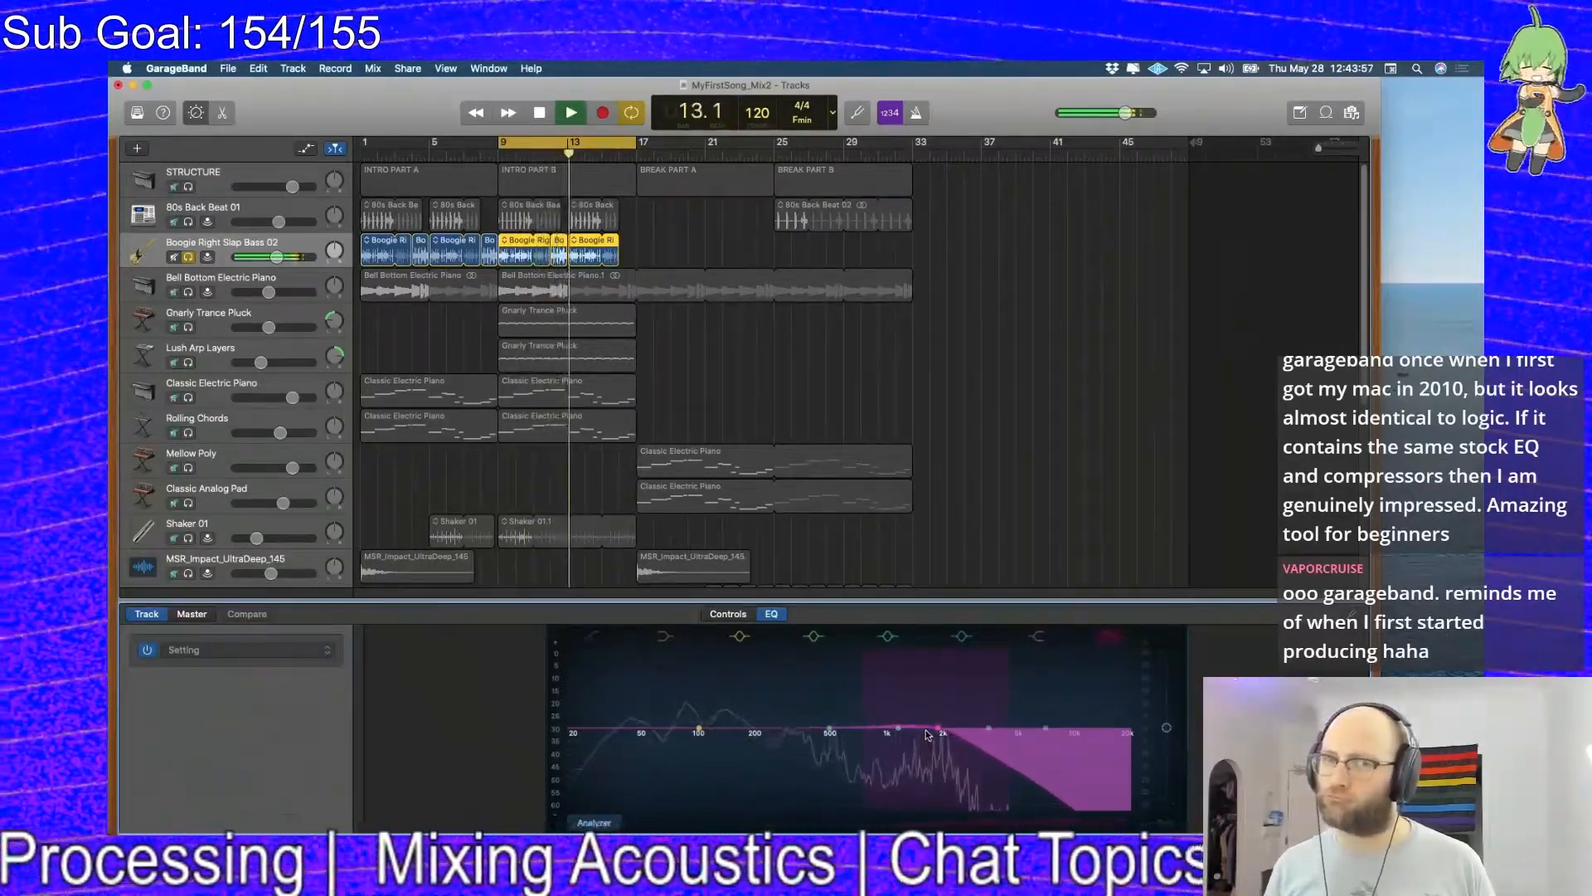
{"action": "key", "text": "space"}
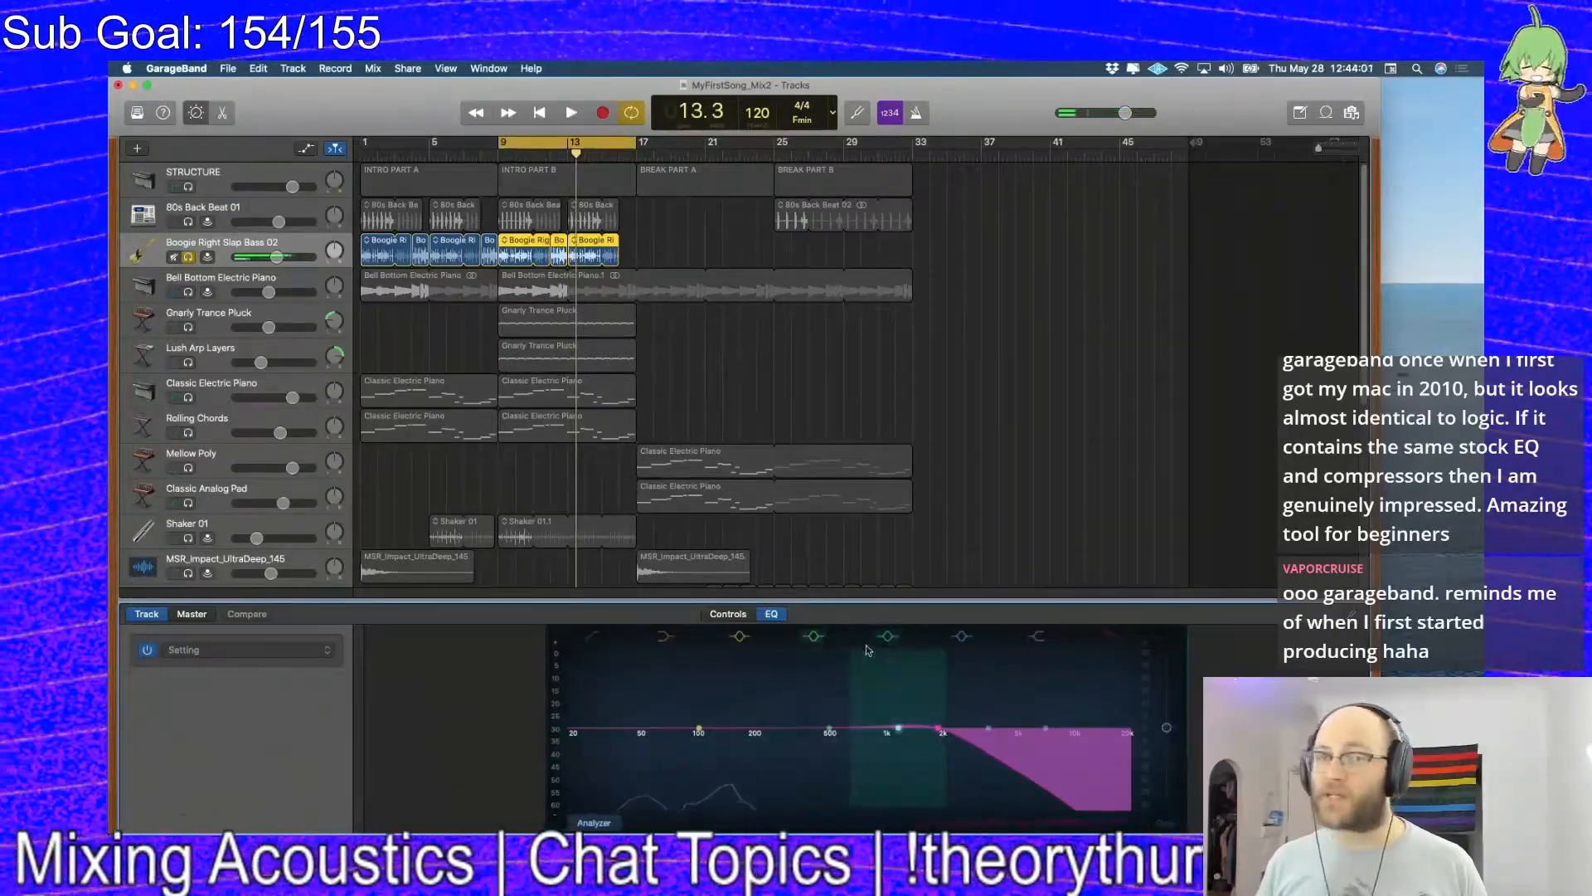
Play the bass unsoloed in the full mix and raise its EQ high cut to about 4 kHz
{"action": "key", "text": "space"}
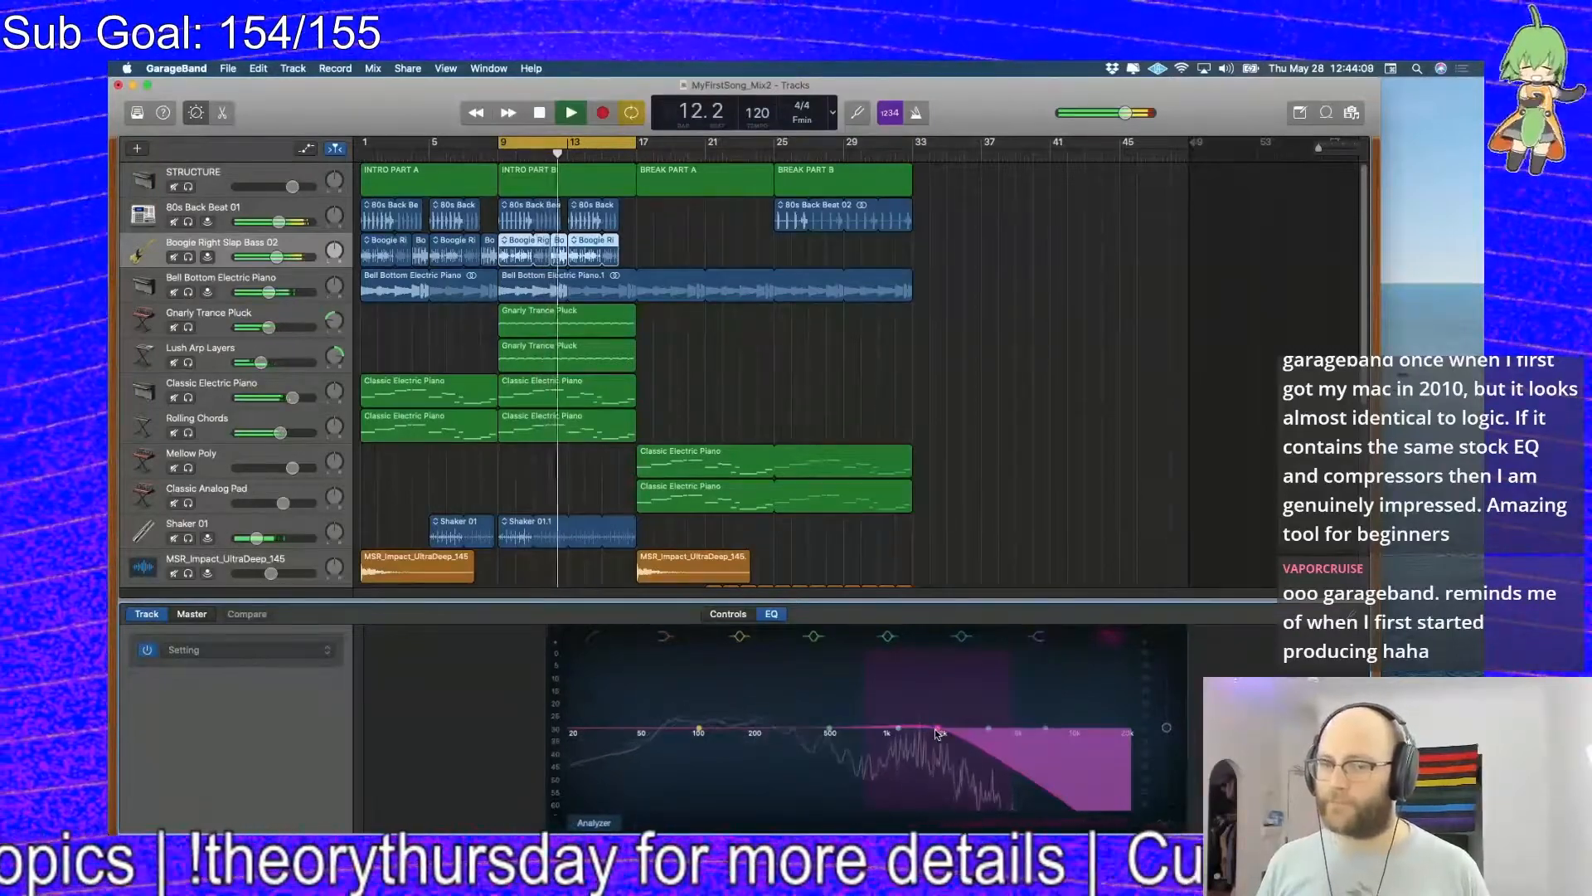
{"action": "key", "text": "space"}
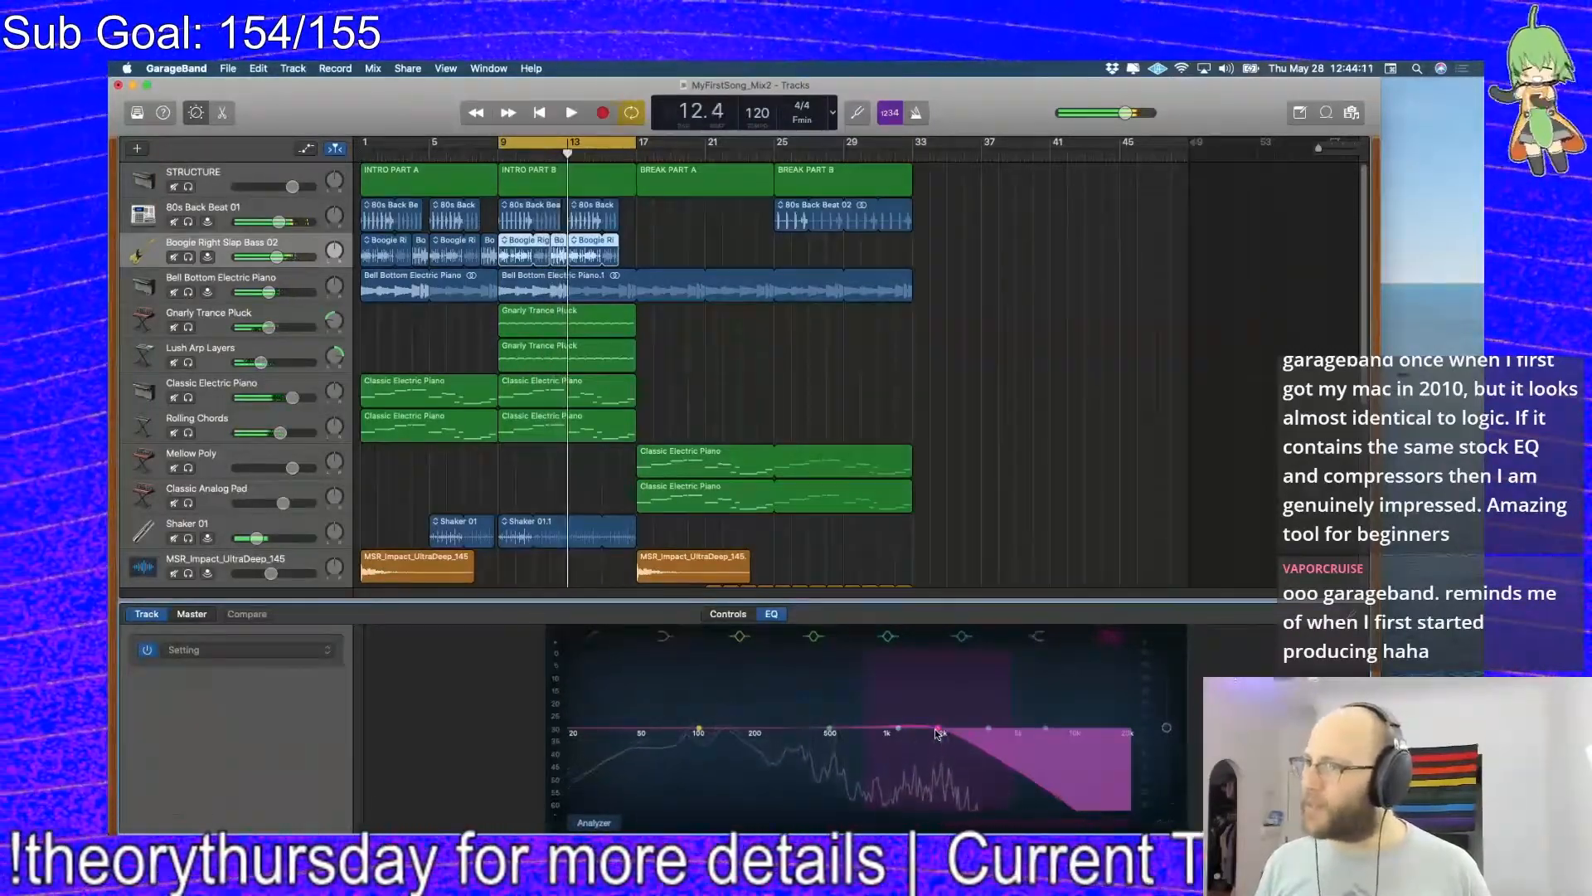
{"action": "left_click_drag", "start_coordinate": [940, 732], "coordinate": [987, 730]}
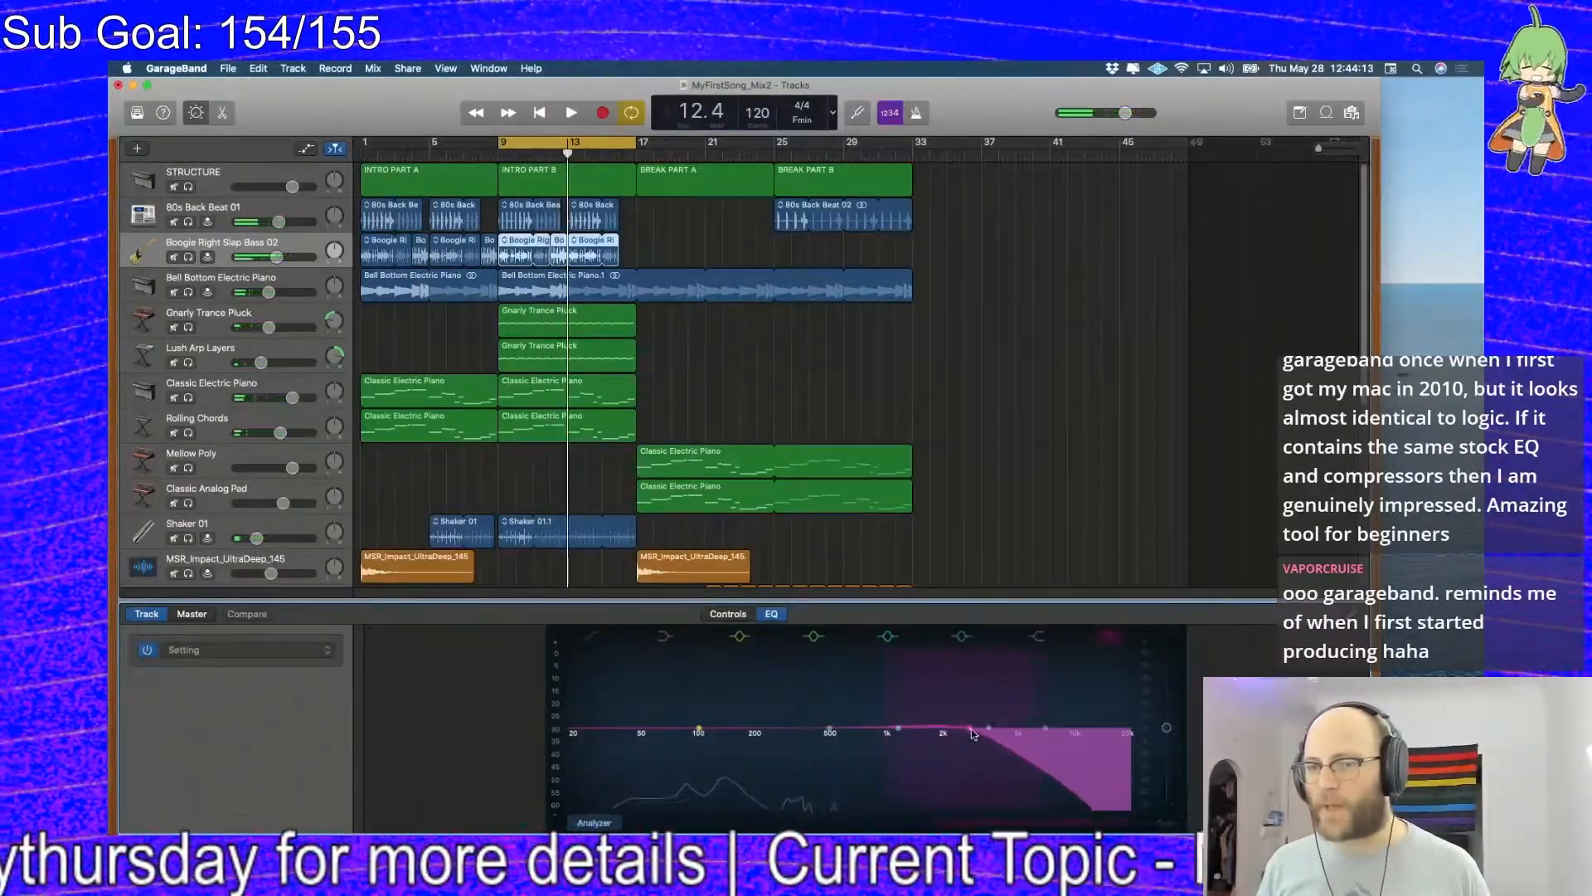
{"action": "key", "text": "space"}
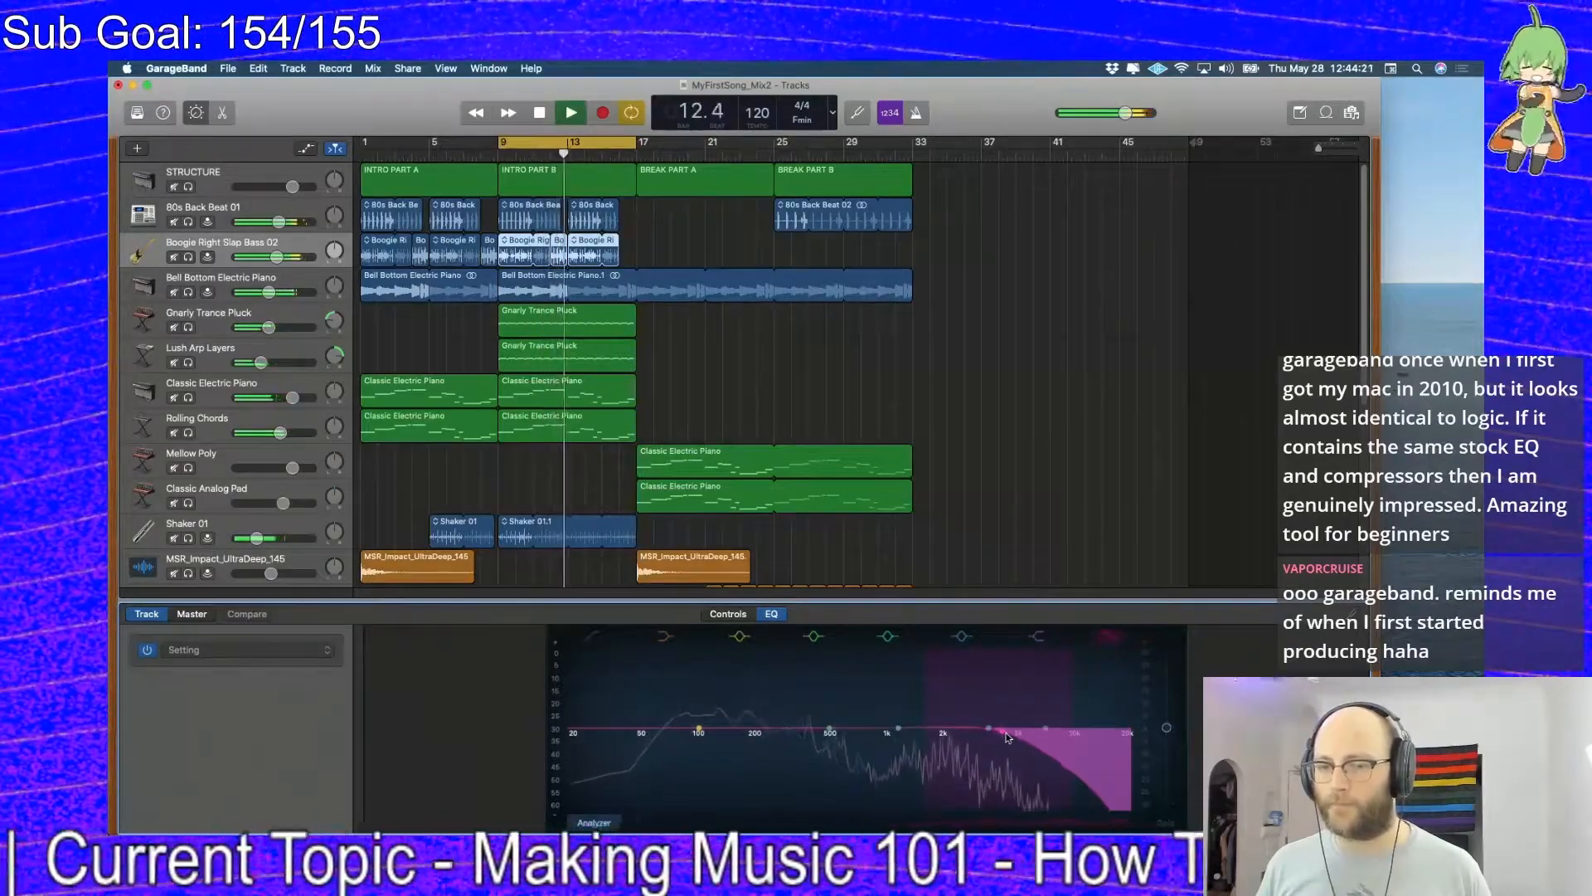
{"action": "key", "text": "space"}
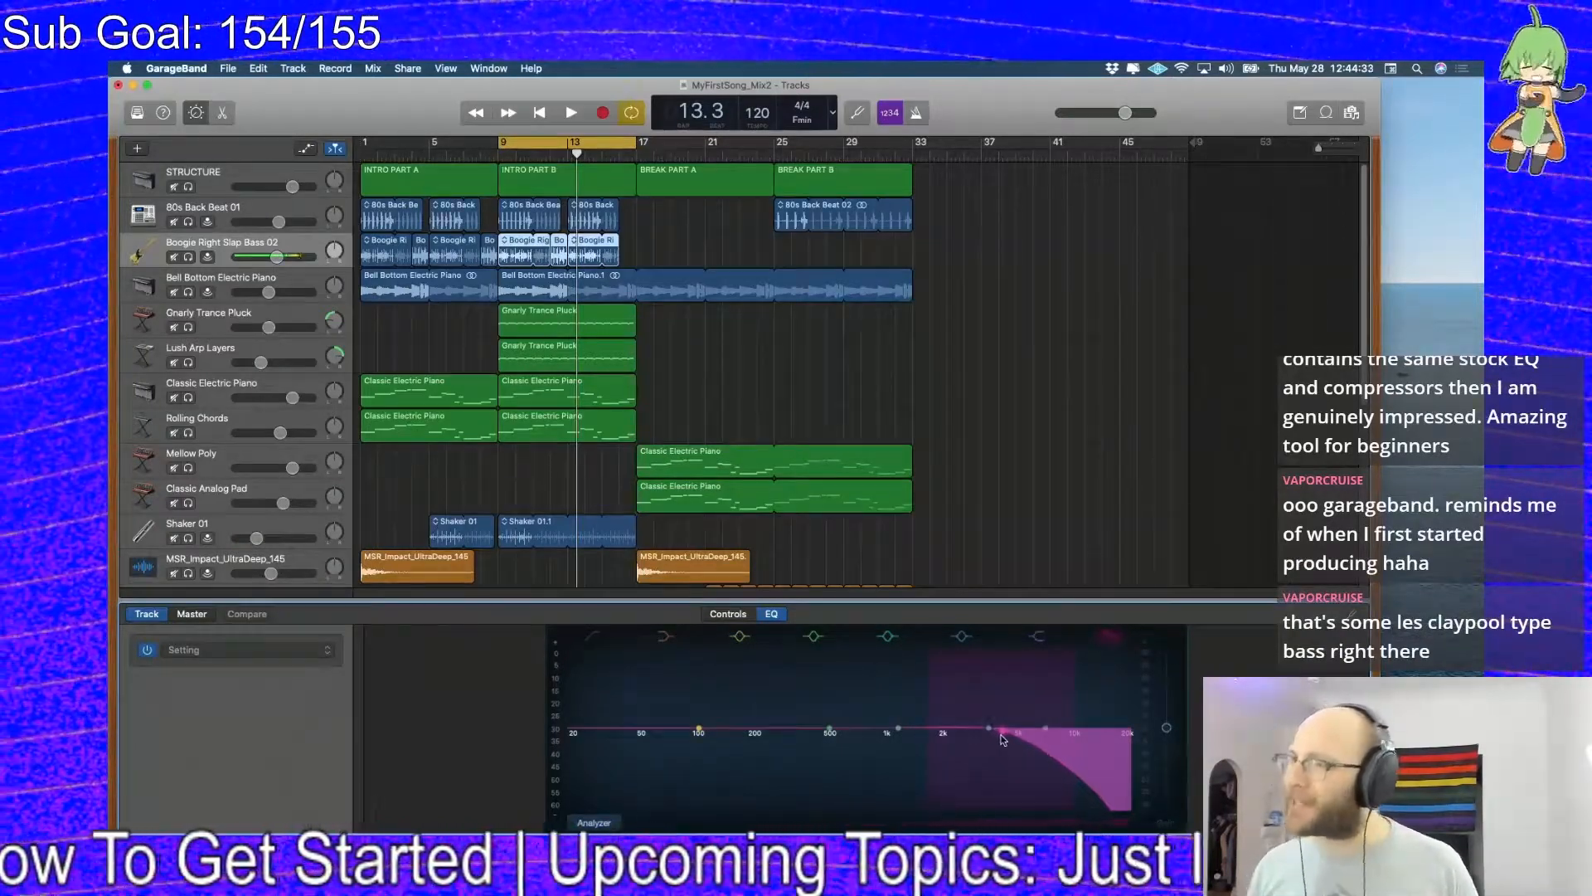
Add a low cut at about 205 Hz to the Bell Bottom Electric Piano EQ while the full mix plays
{"action": "left_click", "coordinate": [302, 277]}
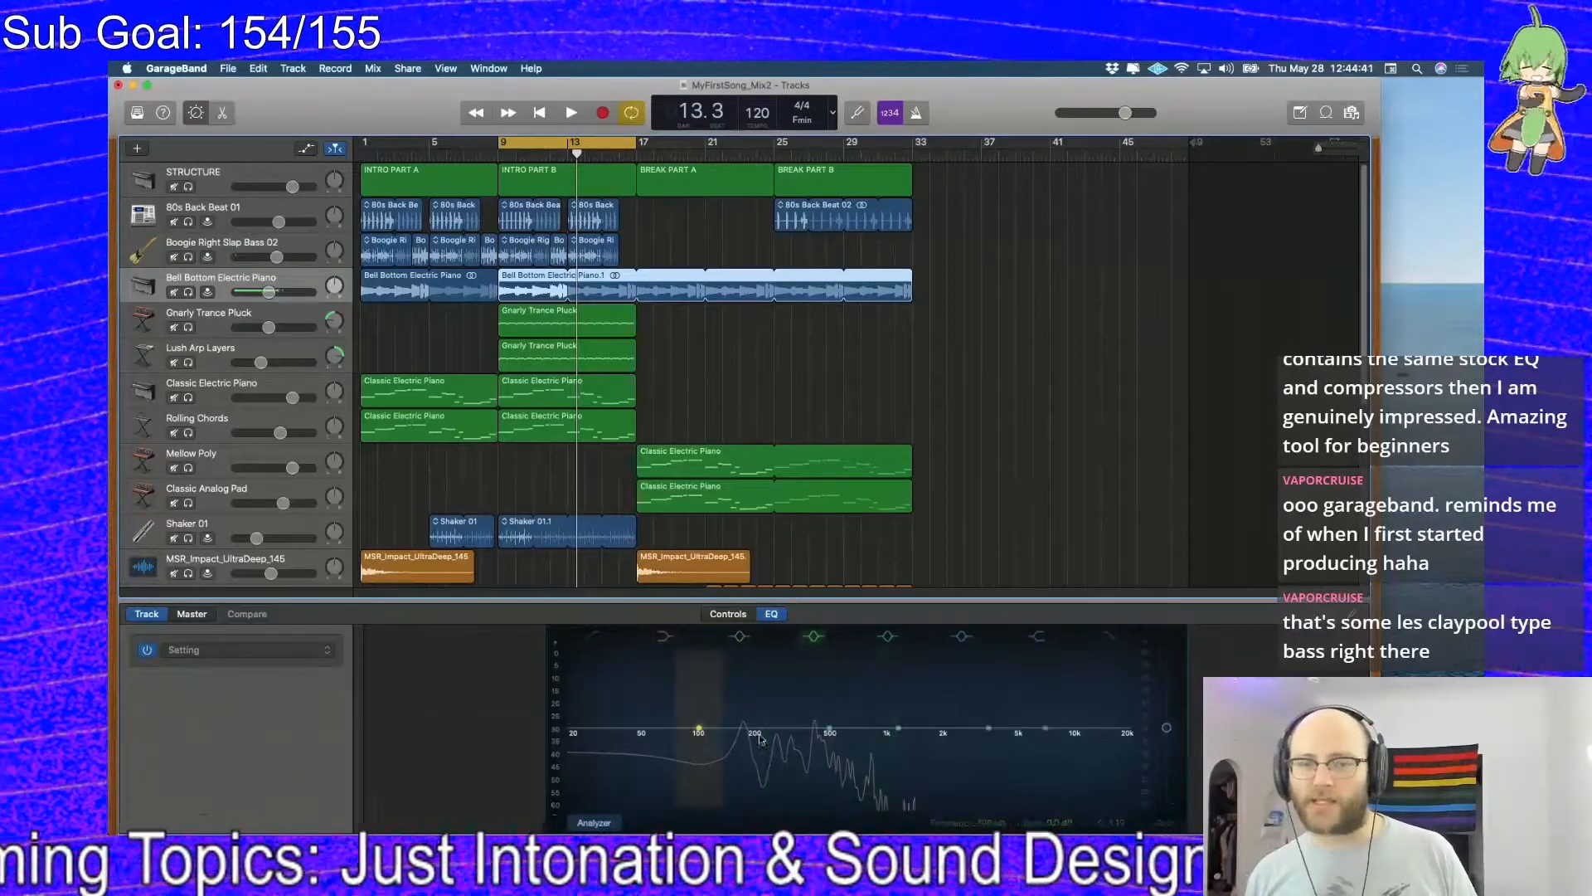
{"action": "key", "text": "space"}
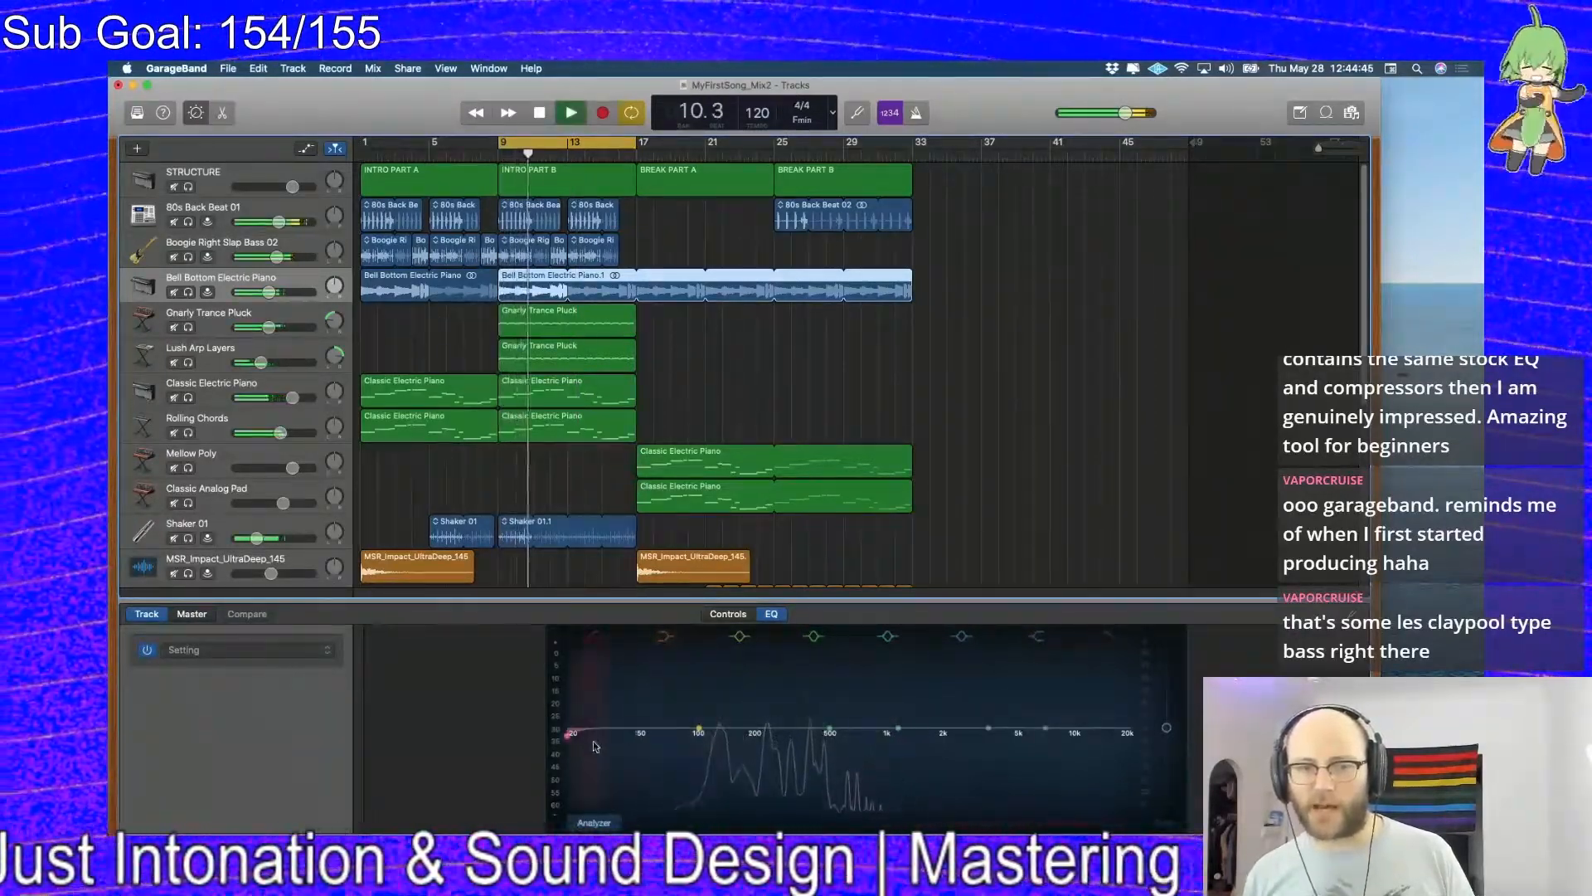
{"action": "left_click_drag", "start_coordinate": [594, 747], "coordinate": [778, 703]}
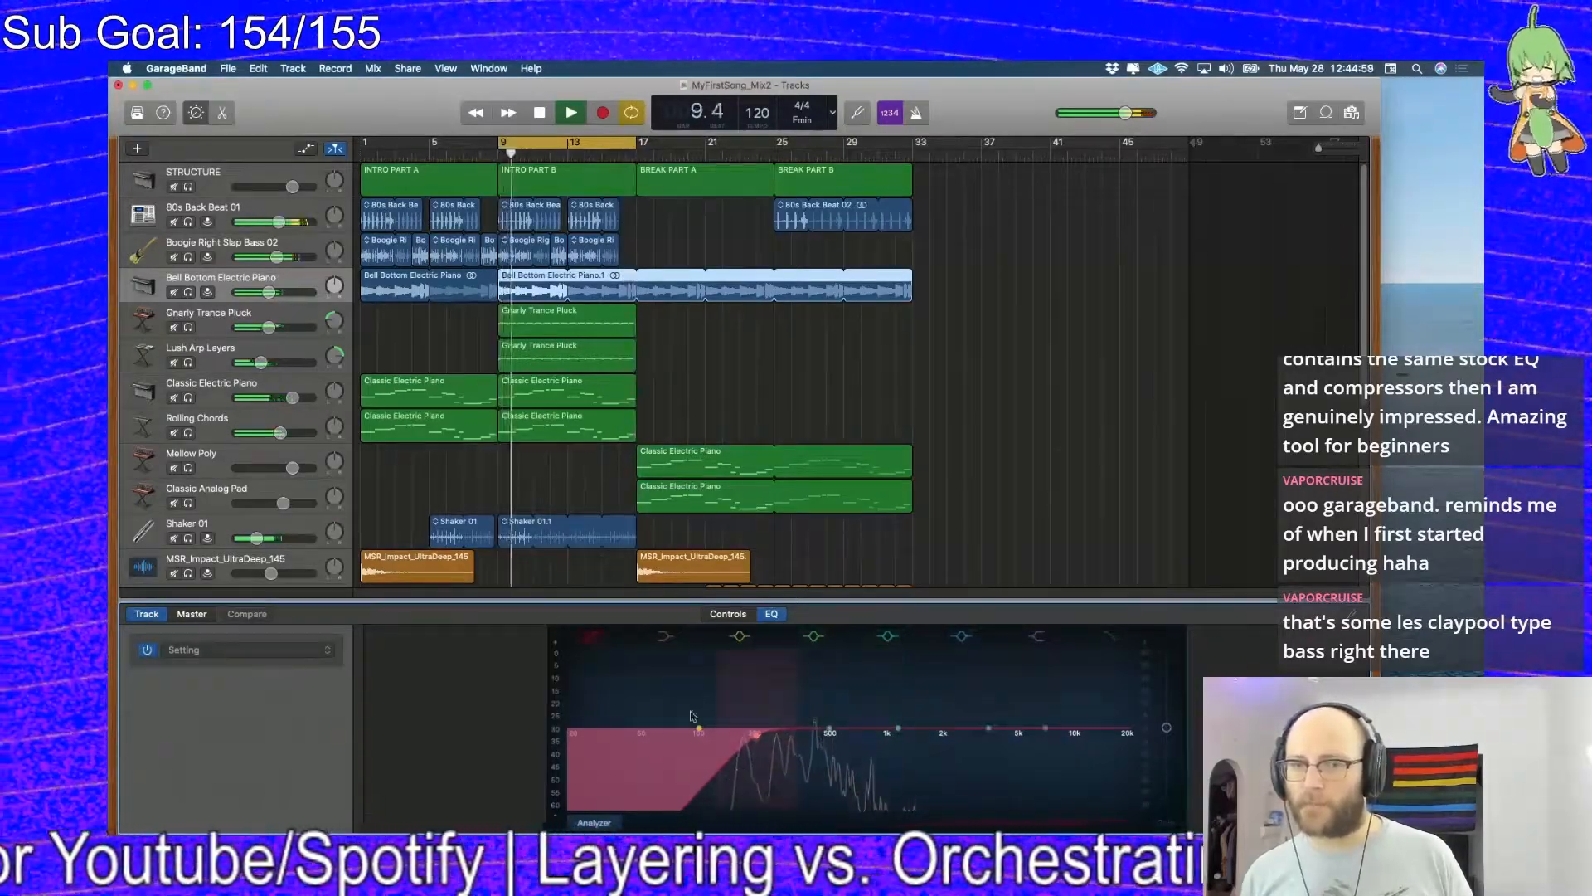
{"action": "key", "text": "space"}
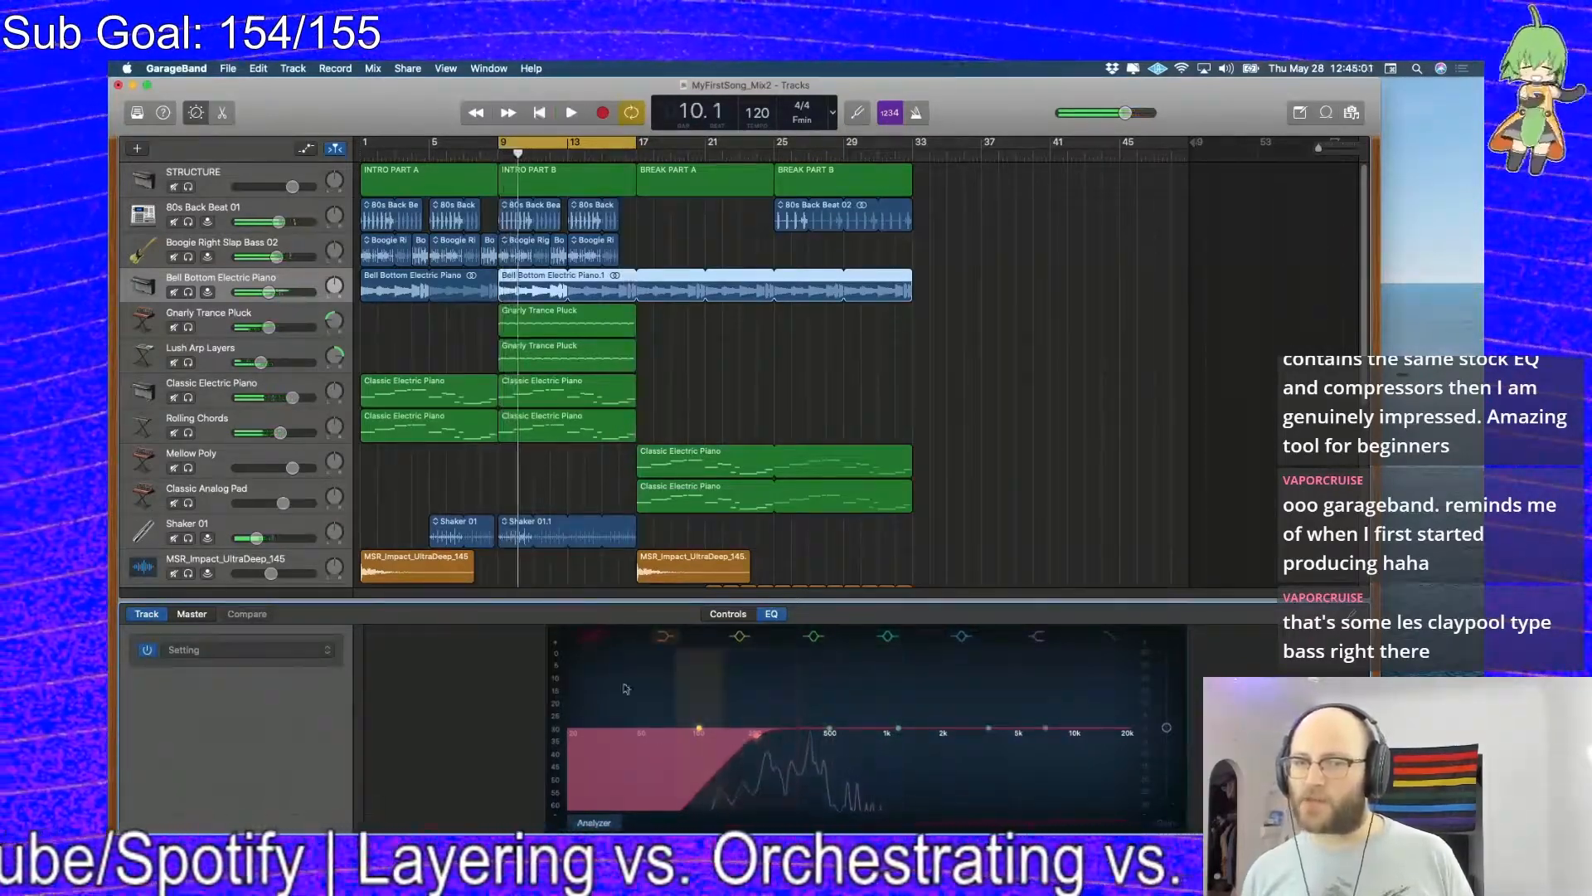
Compare the Bell Bottom Electric Piano in the mix with its low cut switched off, then restore the cut
{"action": "left_click", "coordinate": [649, 720]}
{"action": "key", "text": "space"}
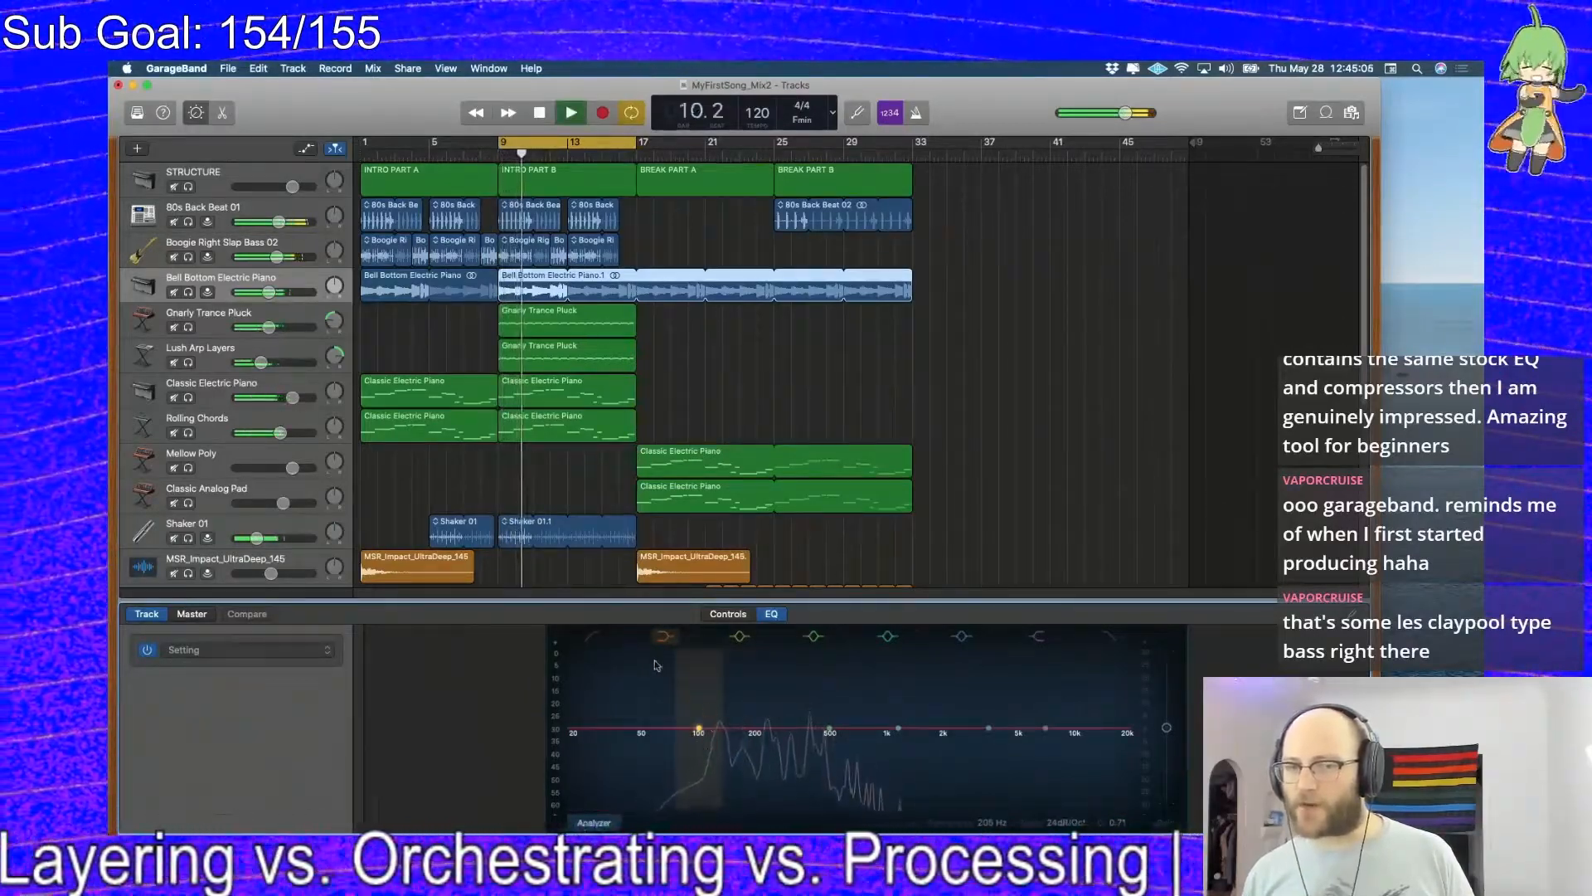
{"action": "key", "text": "space"}
{"action": "left_click", "coordinate": [664, 636]}
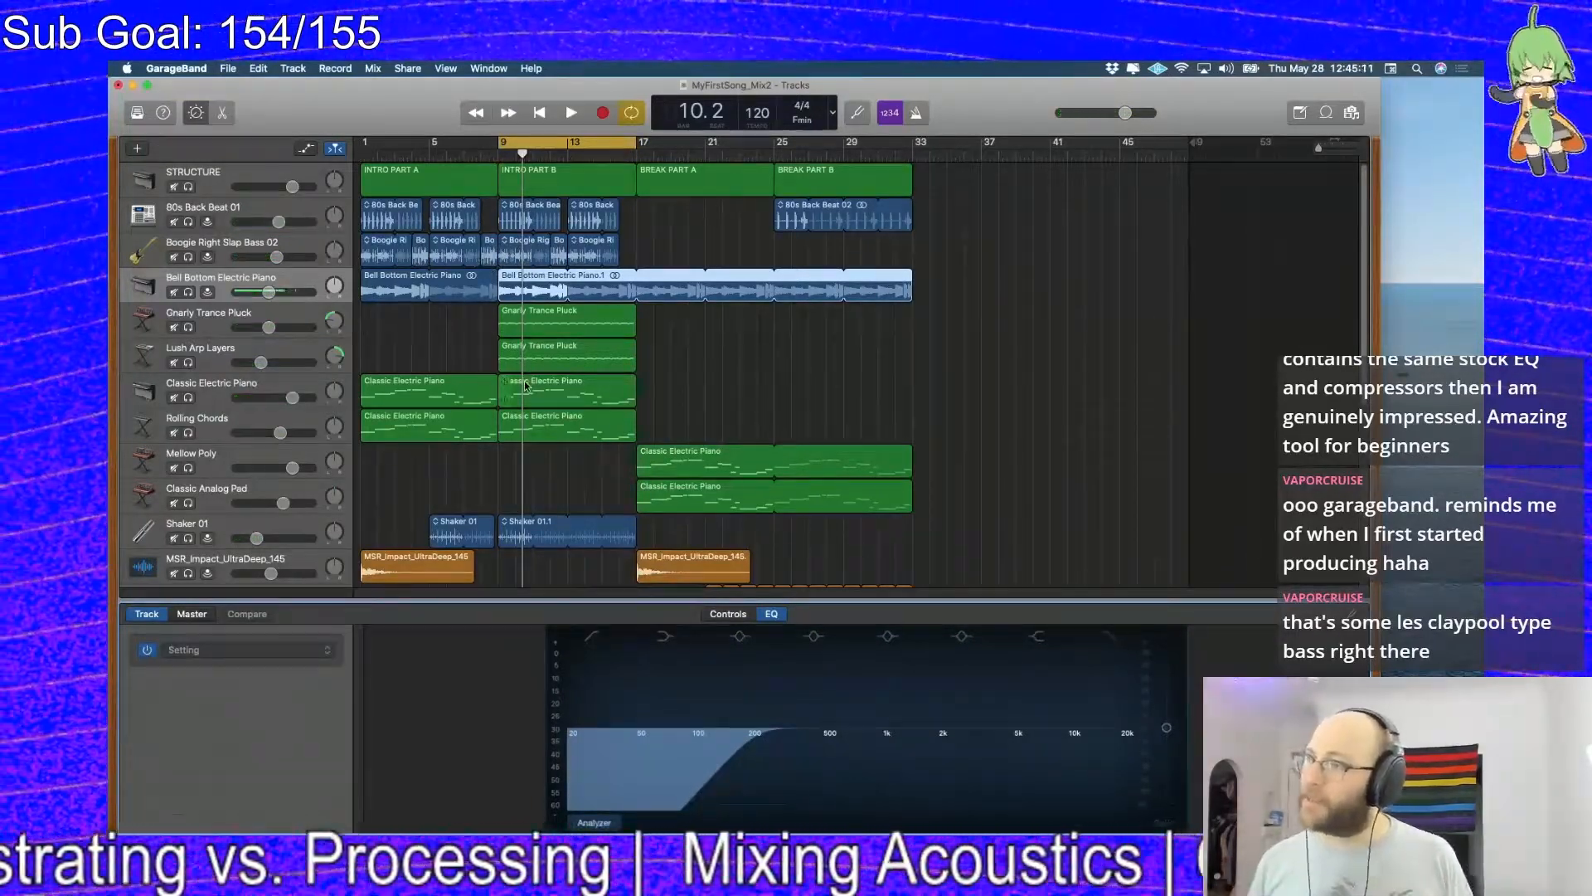
{"action": "left_click", "coordinate": [270, 293]}
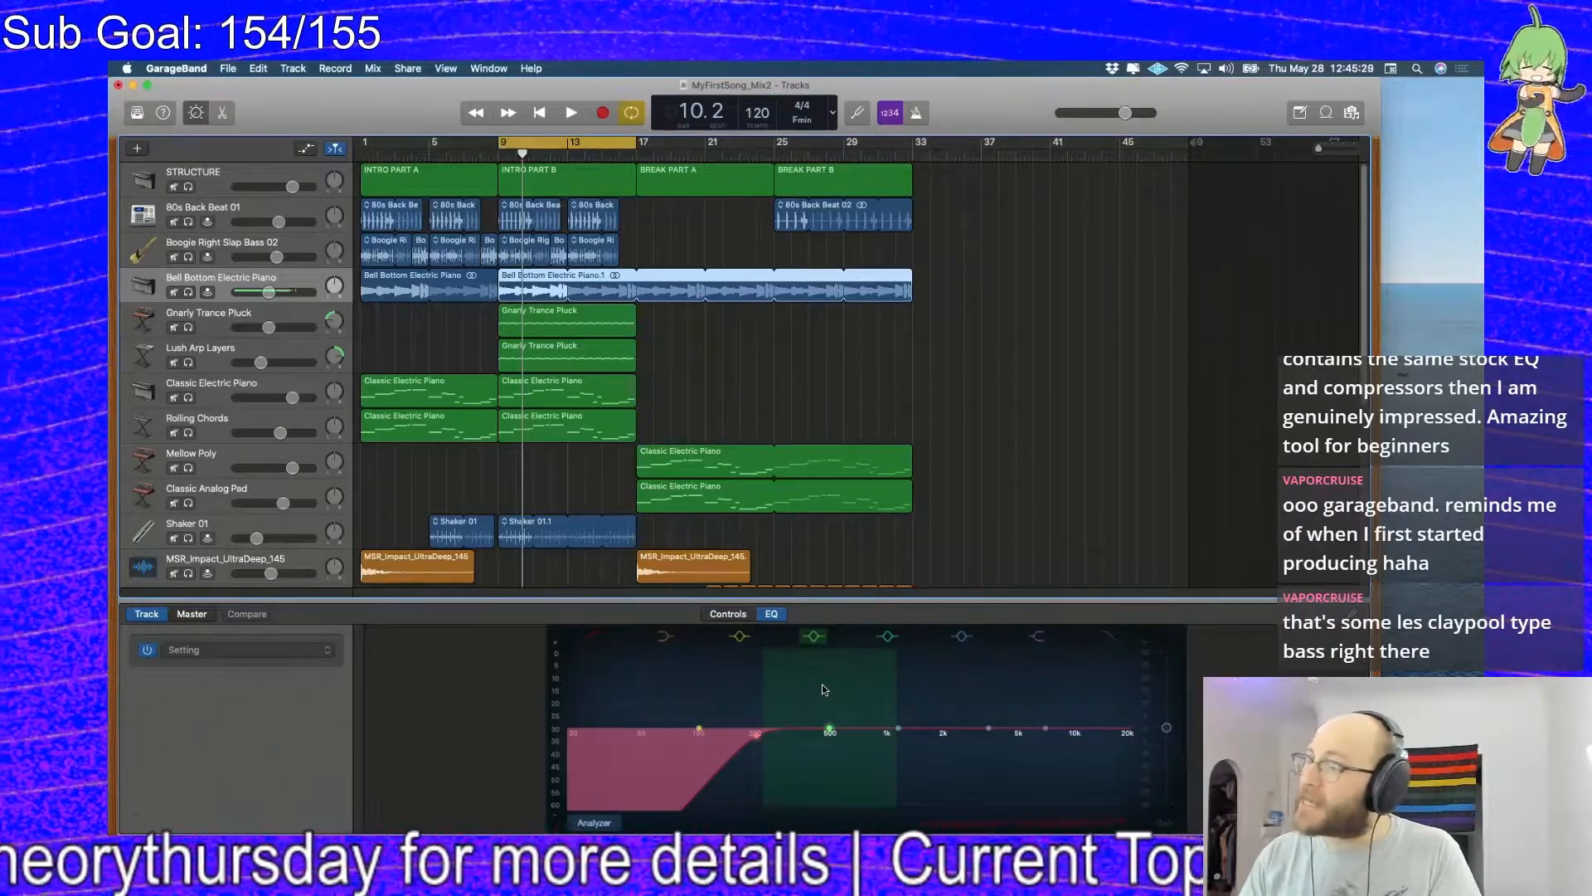
{"action": "left_click", "coordinate": [887, 332]}
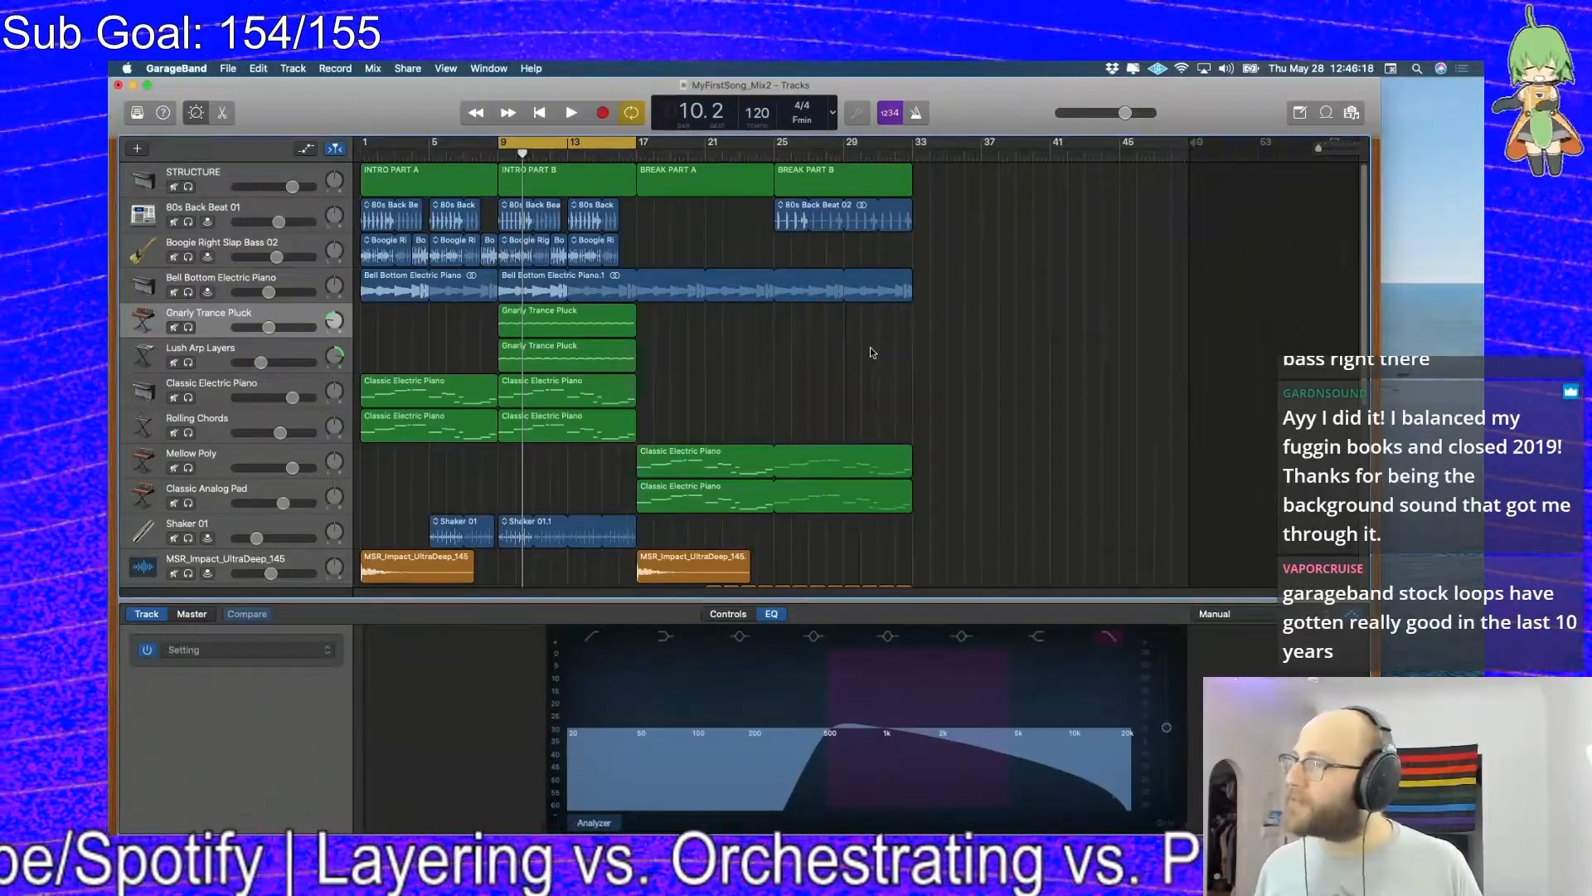
{"action": "left_click", "coordinate": [452, 388]}
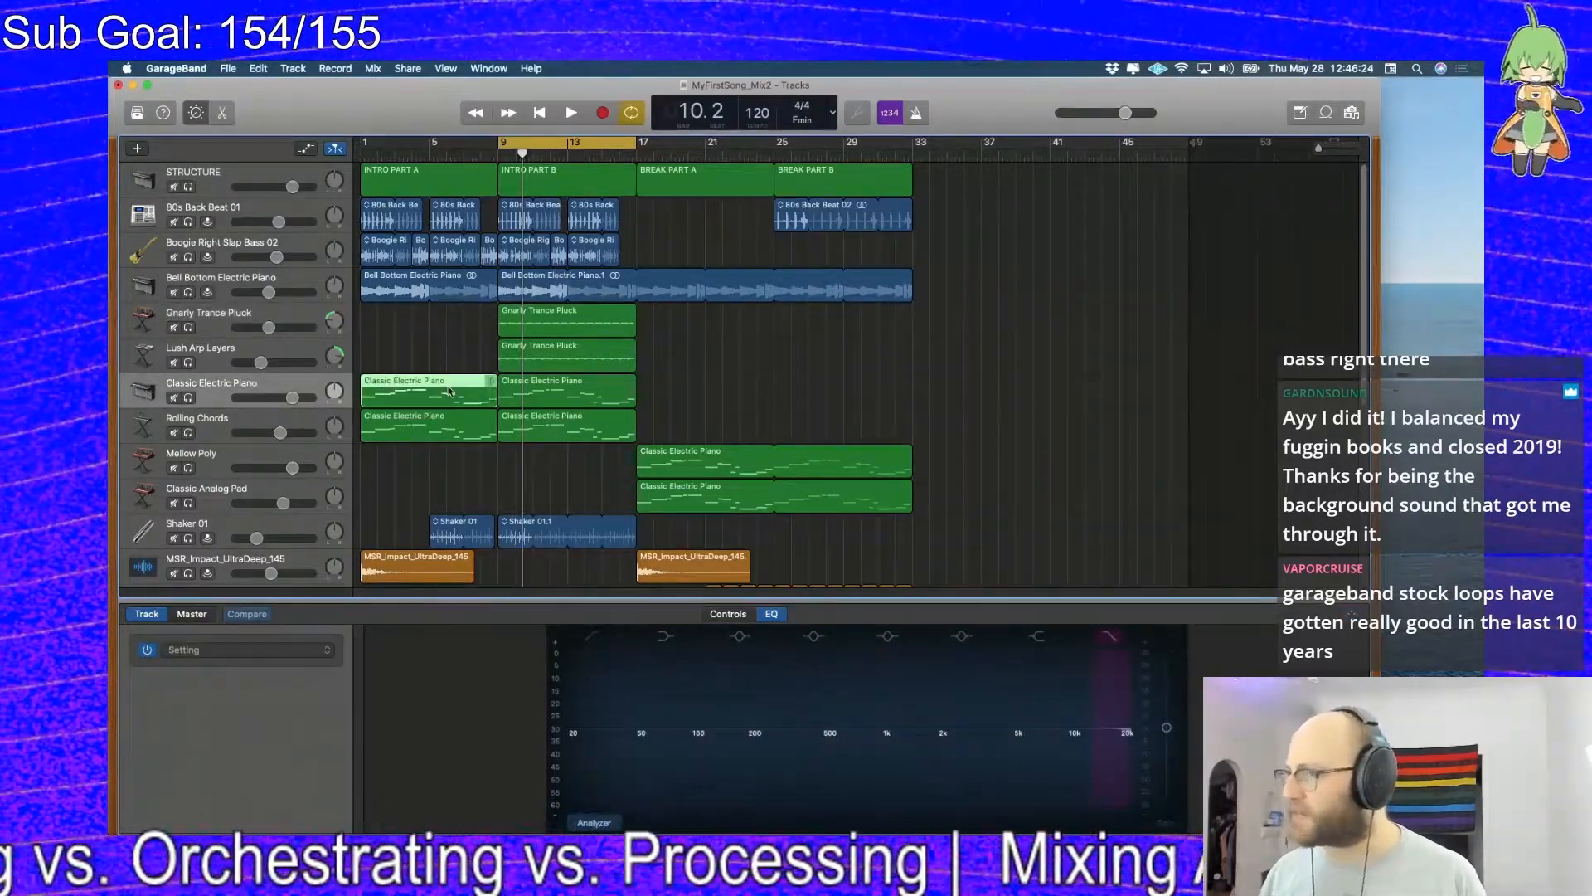
{"action": "scroll", "coordinate": [672, 356], "scroll_direction": "down", "scroll_amount": 4}
{"action": "scroll", "coordinate": [677, 363], "scroll_direction": "down", "scroll_amount": 1}
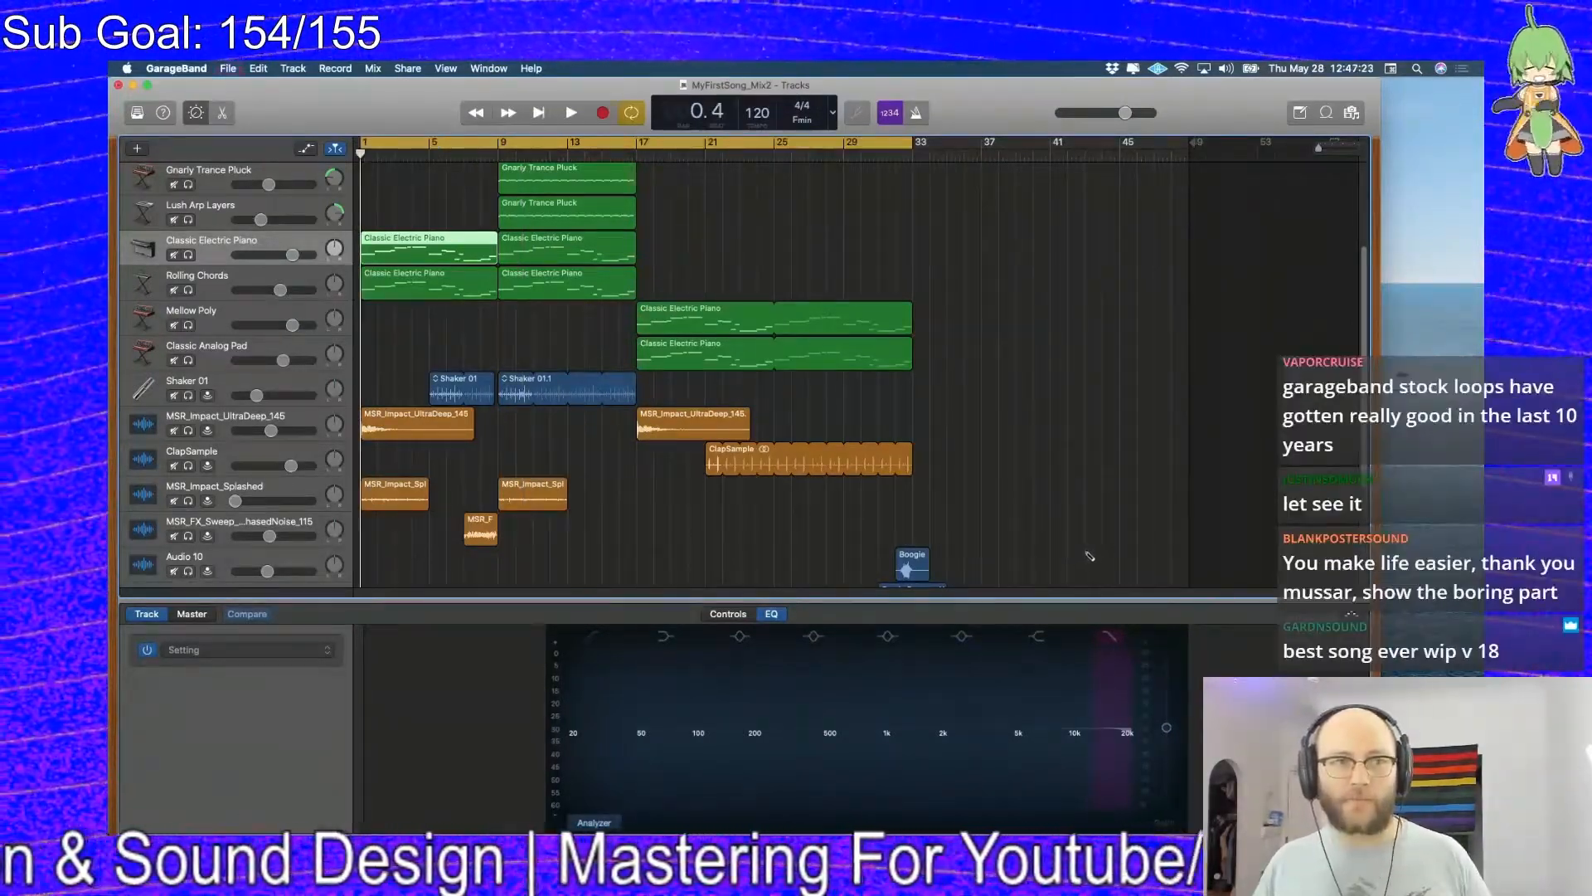
Create a new empty project with one microphone audio track whose input is set to No Input
{"action": "key", "text": "super+n"}
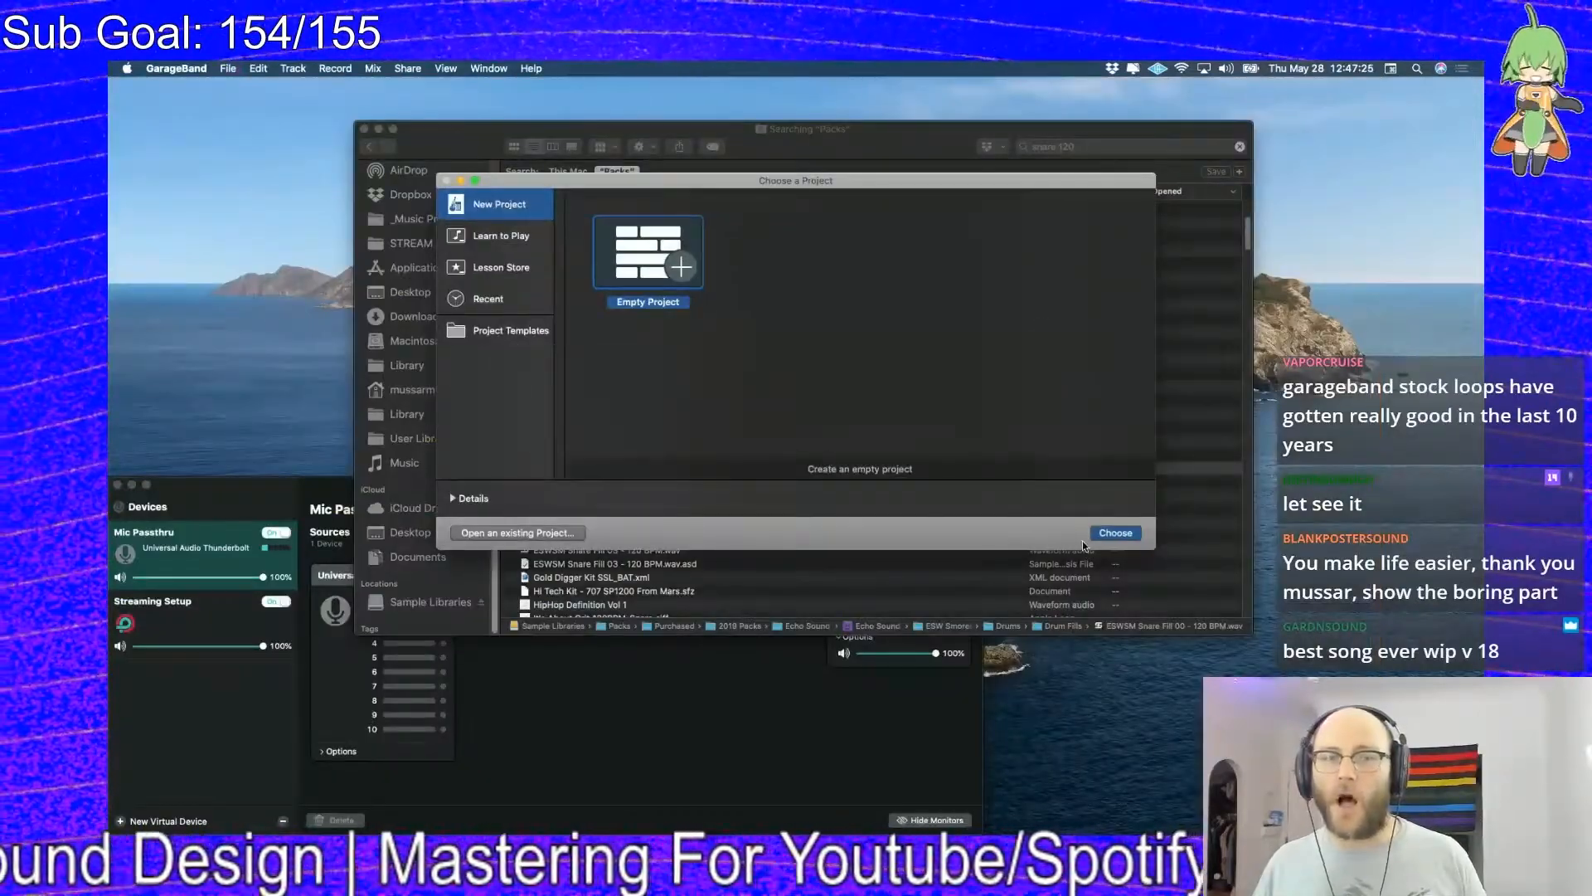
{"action": "left_click", "coordinate": [1106, 532]}
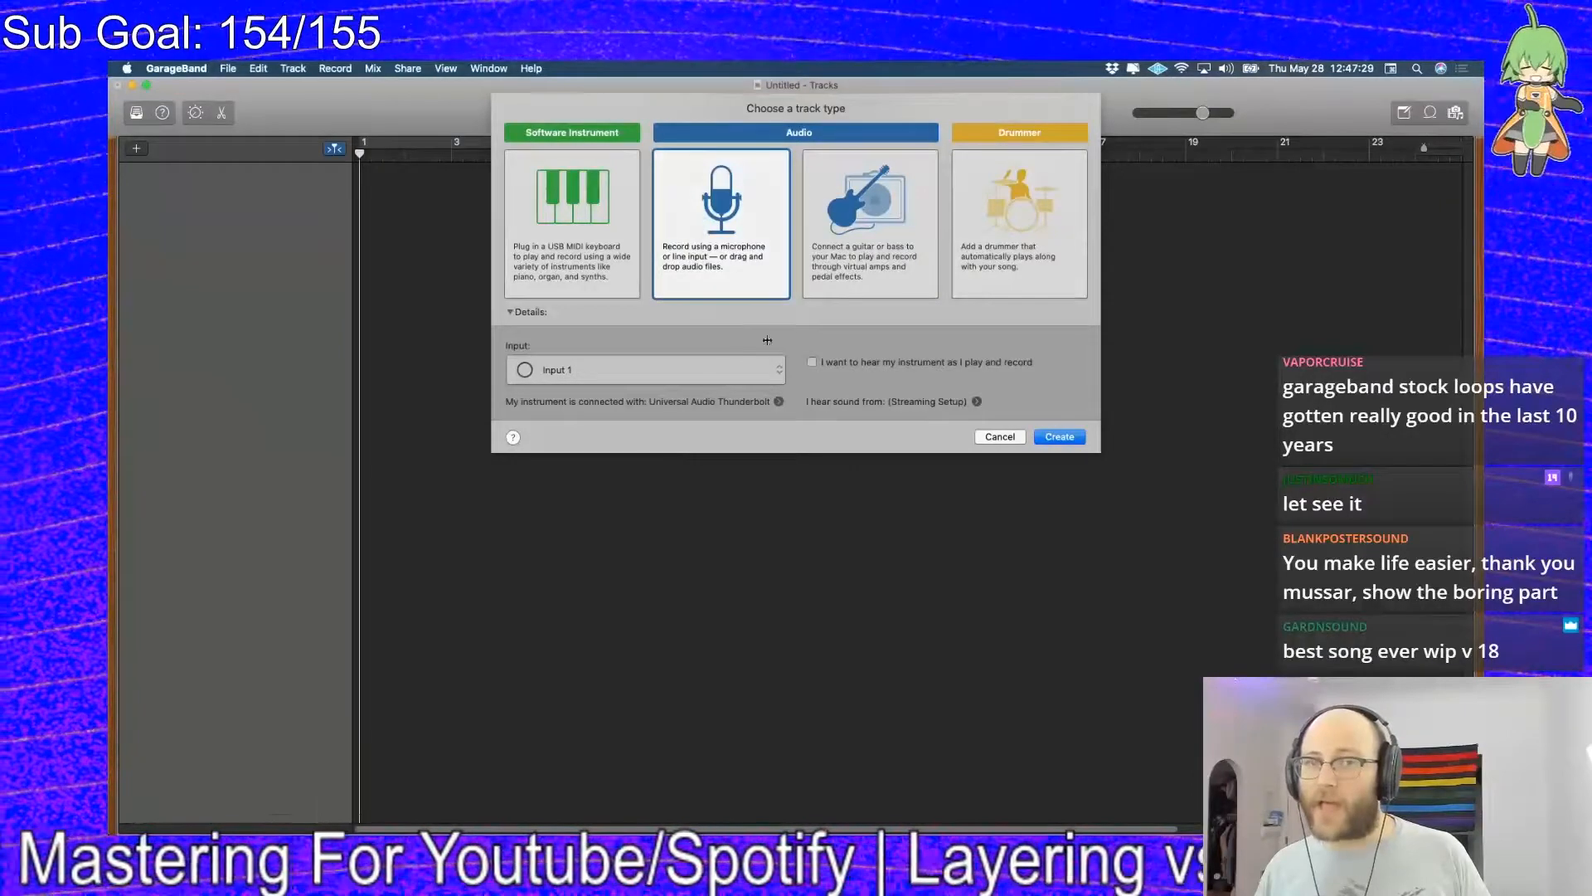
{"action": "left_click", "coordinate": [736, 377]}
{"action": "left_click", "coordinate": [729, 363]}
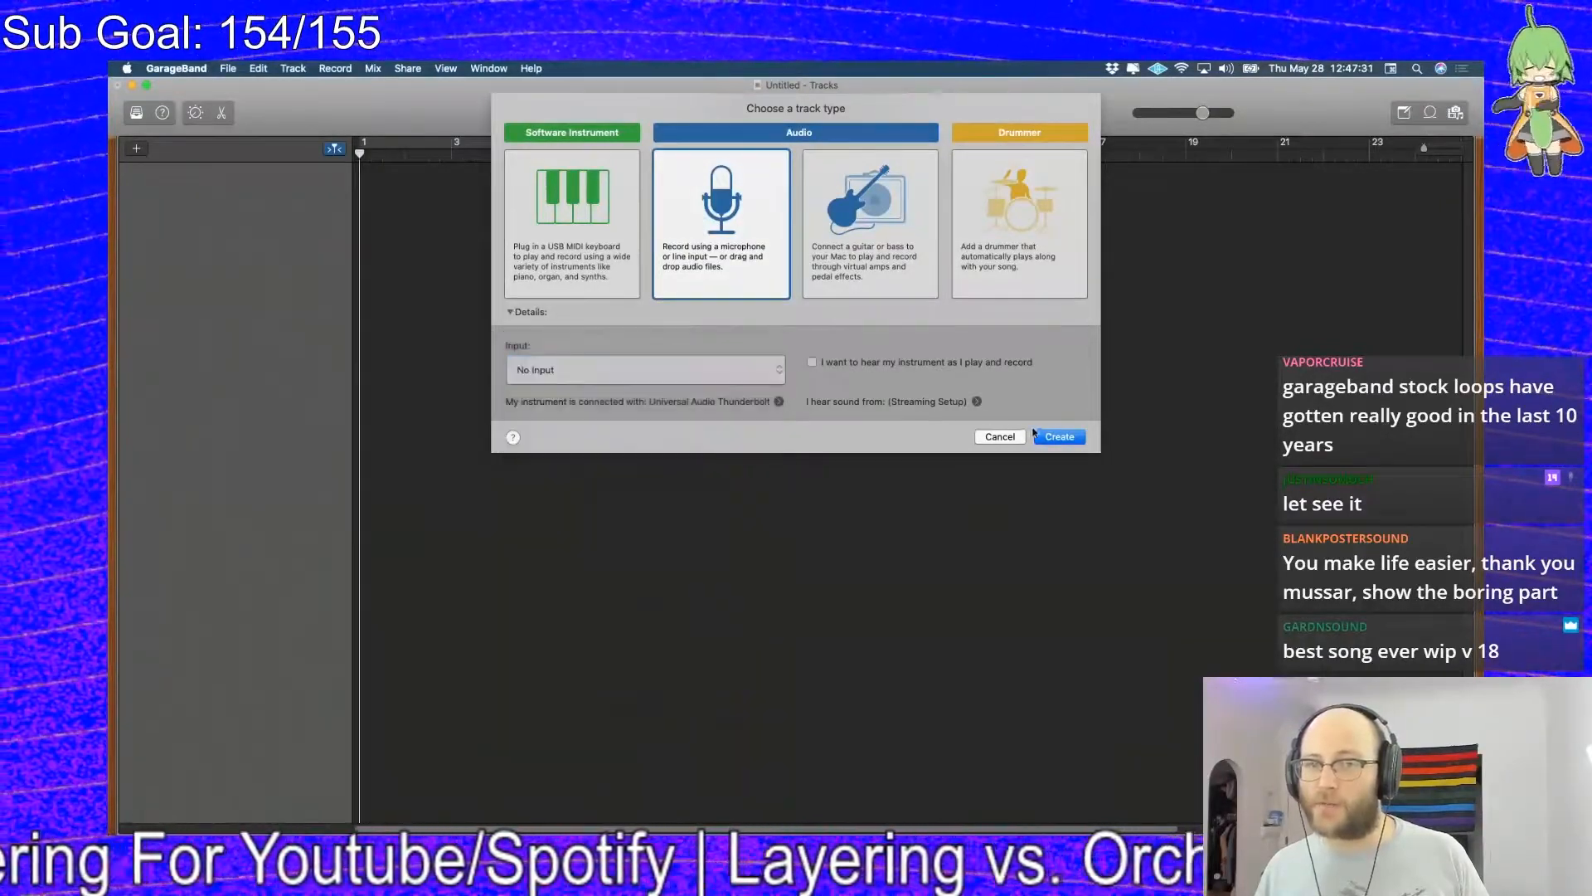
{"action": "left_click", "coordinate": [1045, 437]}
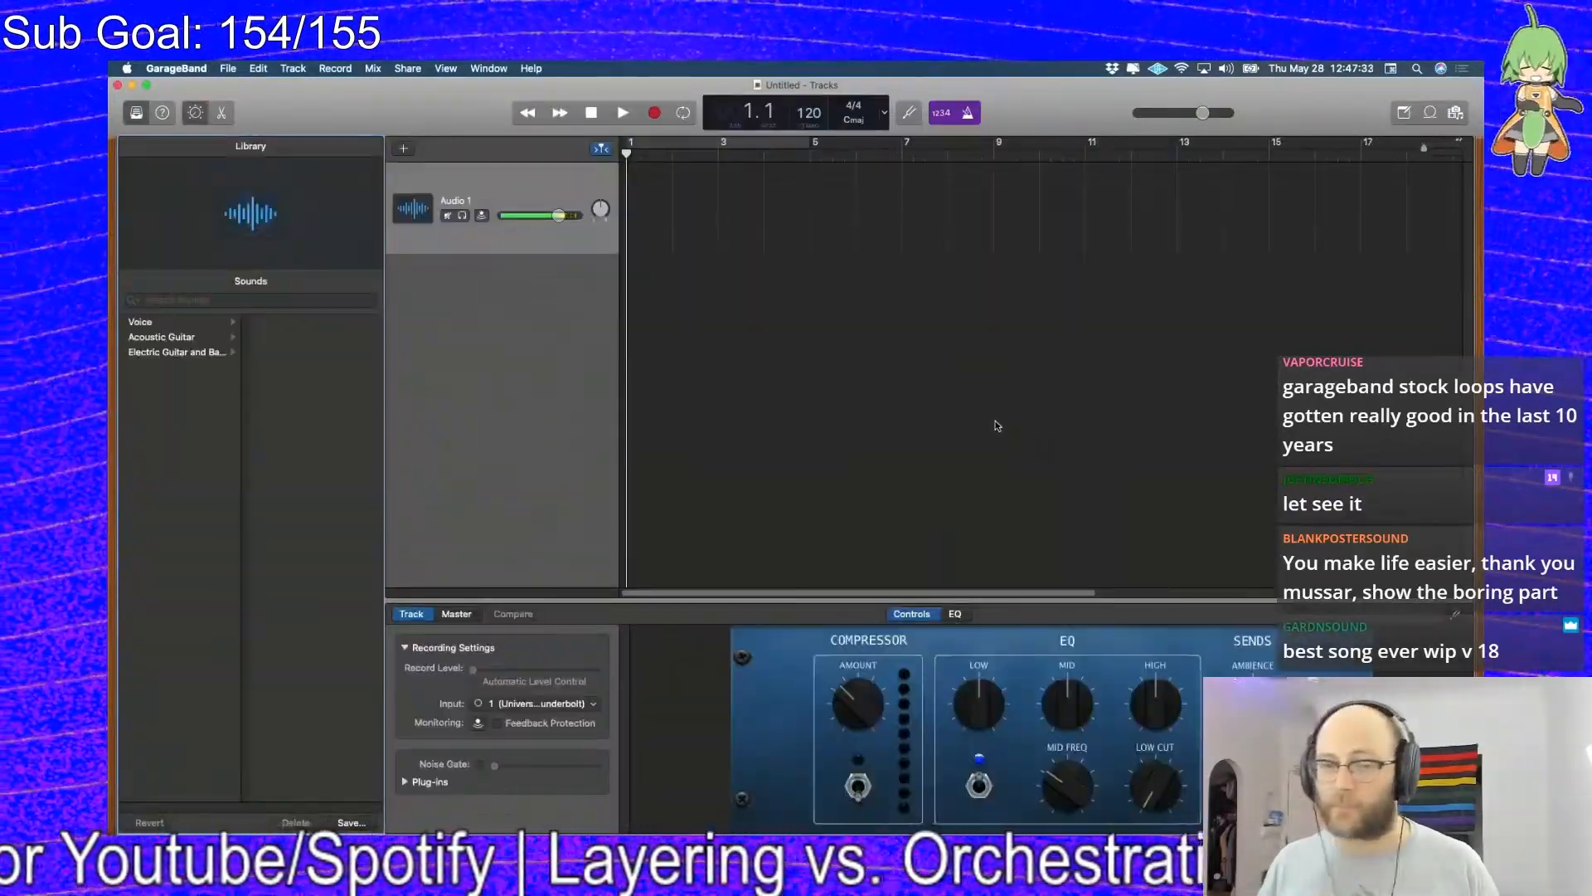
Hide the Smart Controls, and in Finder open the Music folder inside iTunes Media on Sample Libraries in column view
{"action": "key", "text": "b"}
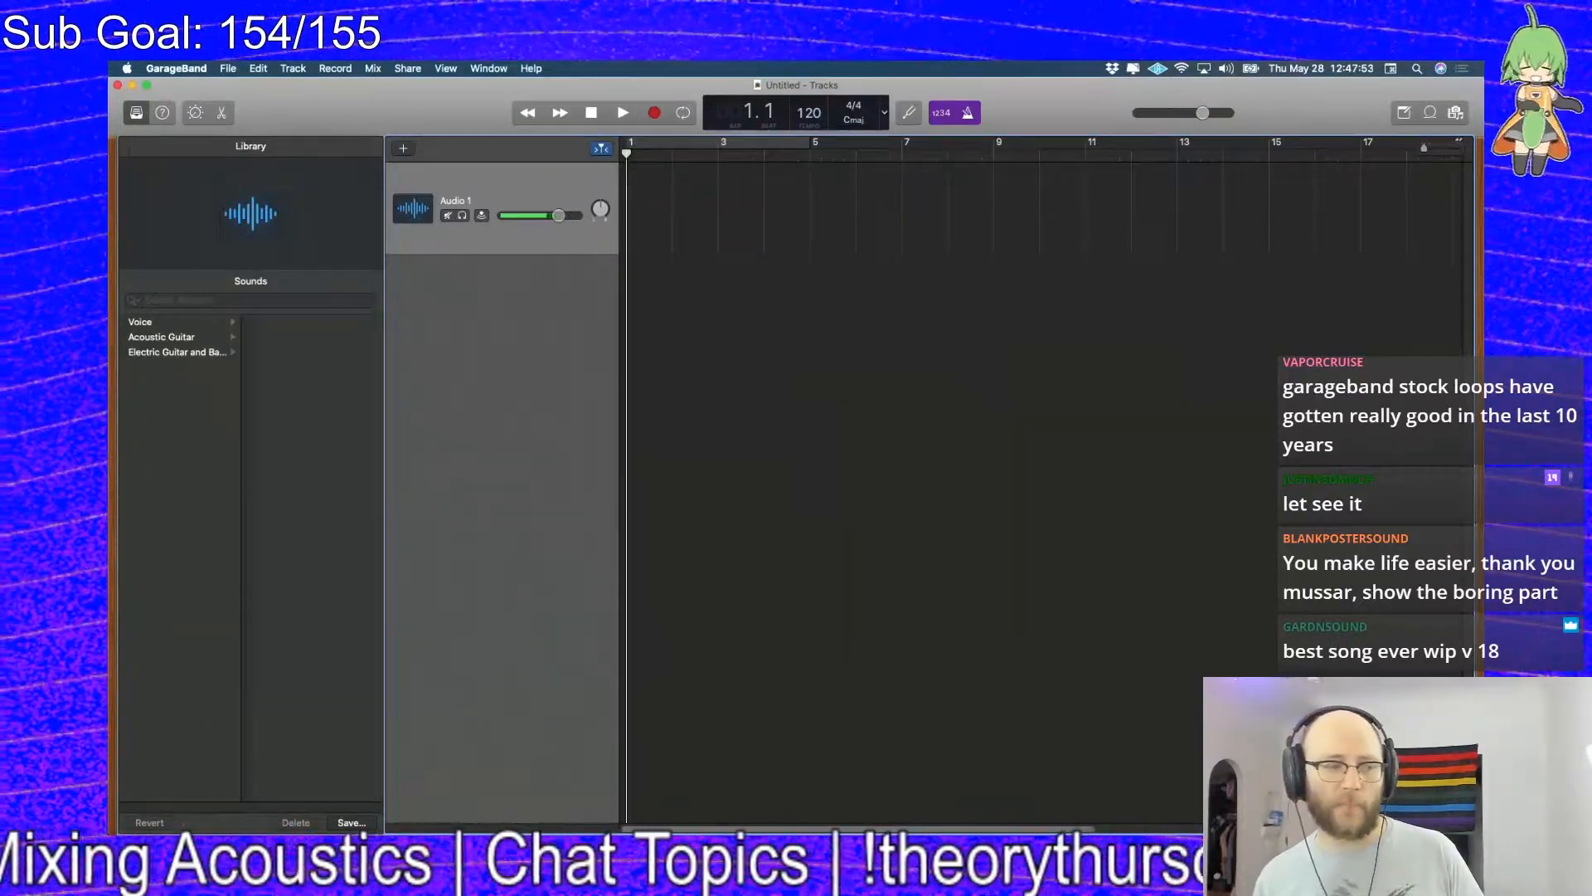
{"action": "key", "text": "super+Tab"}
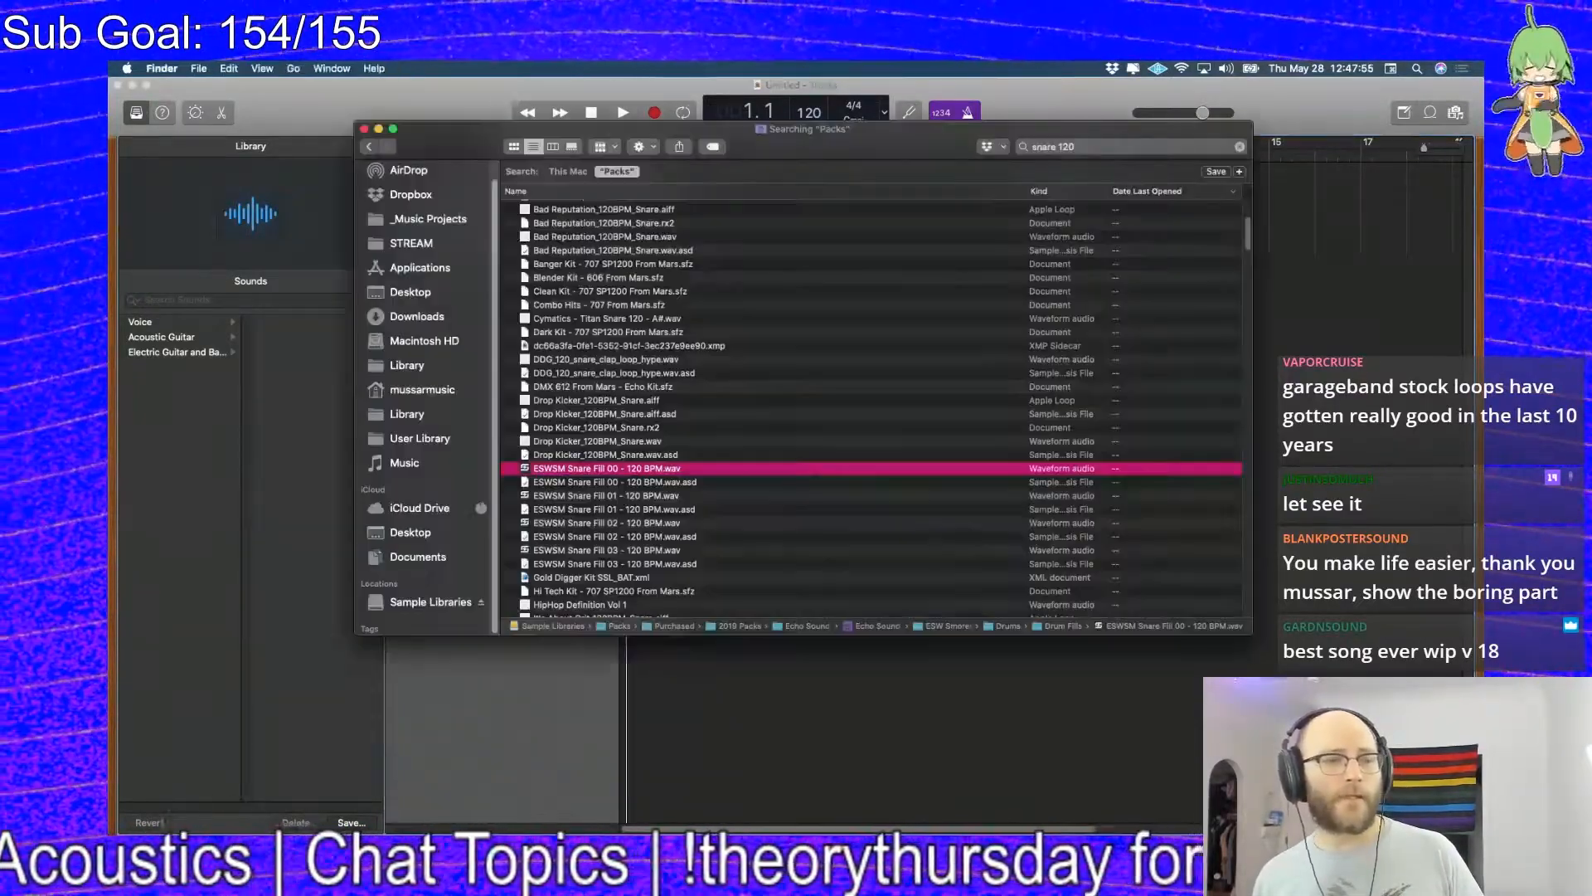
{"action": "scroll", "coordinate": [563, 363], "scroll_direction": "up", "scroll_amount": 5}
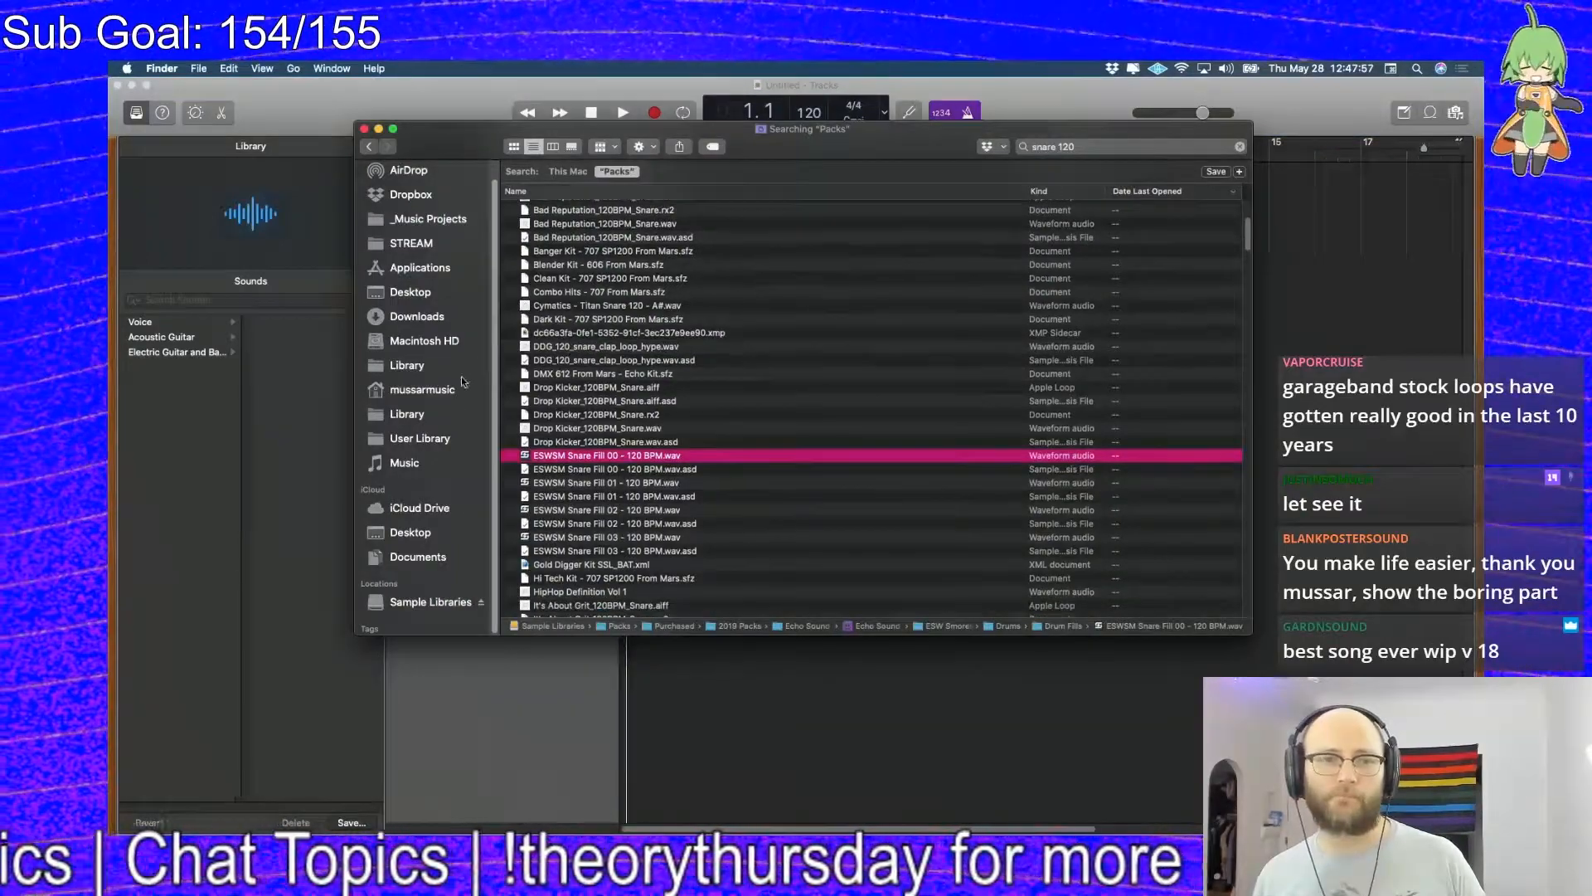
{"action": "left_click", "coordinate": [1239, 146]}
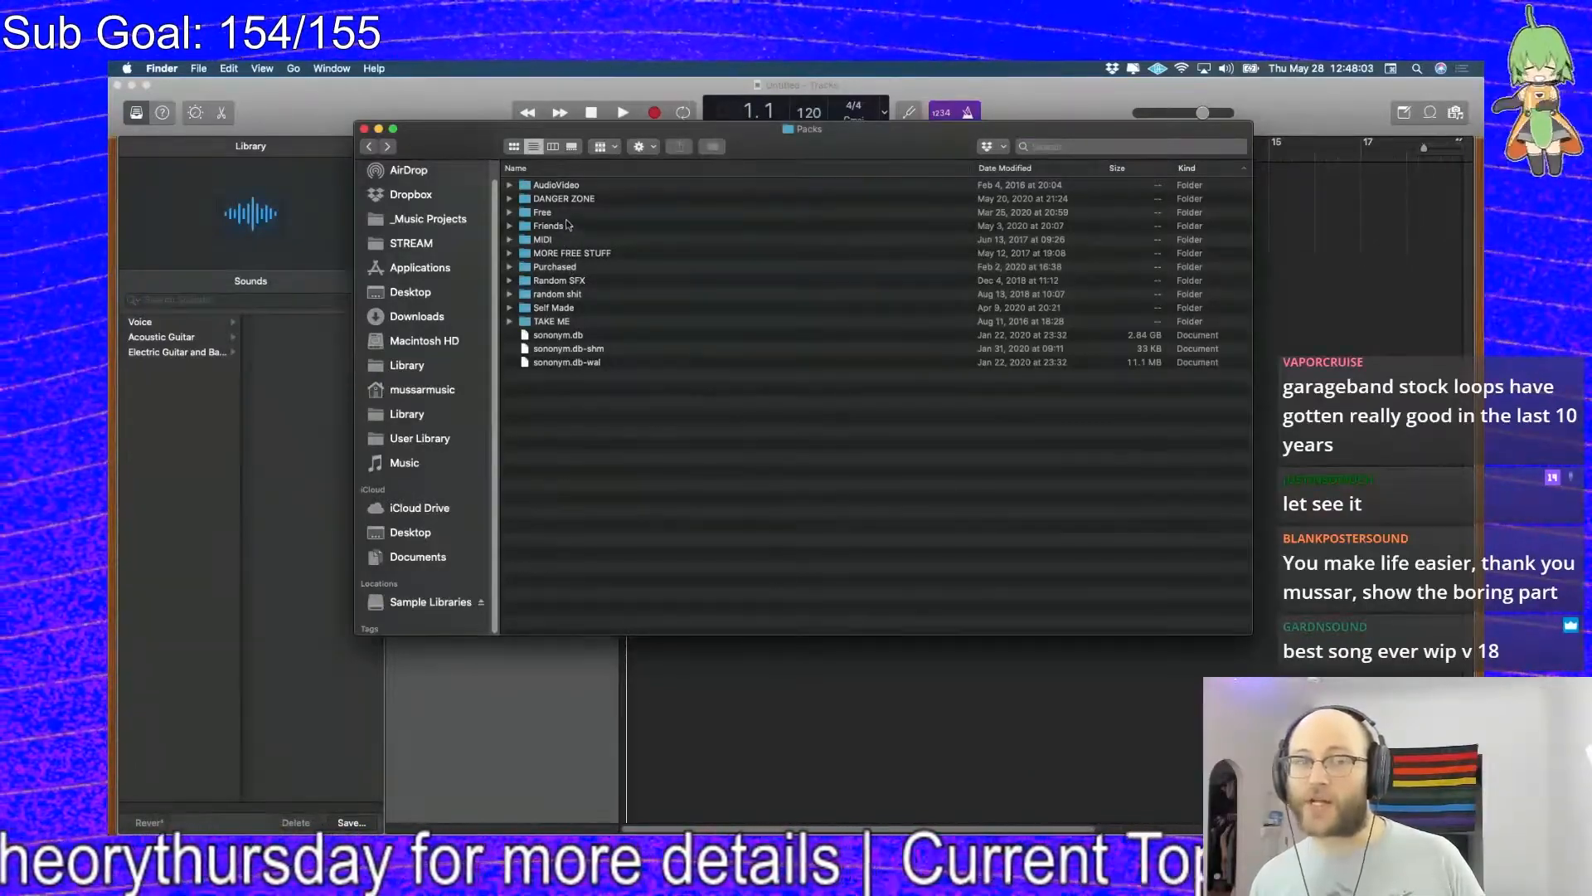
{"action": "left_click", "coordinate": [552, 146]}
{"action": "left_click", "coordinate": [557, 219]}
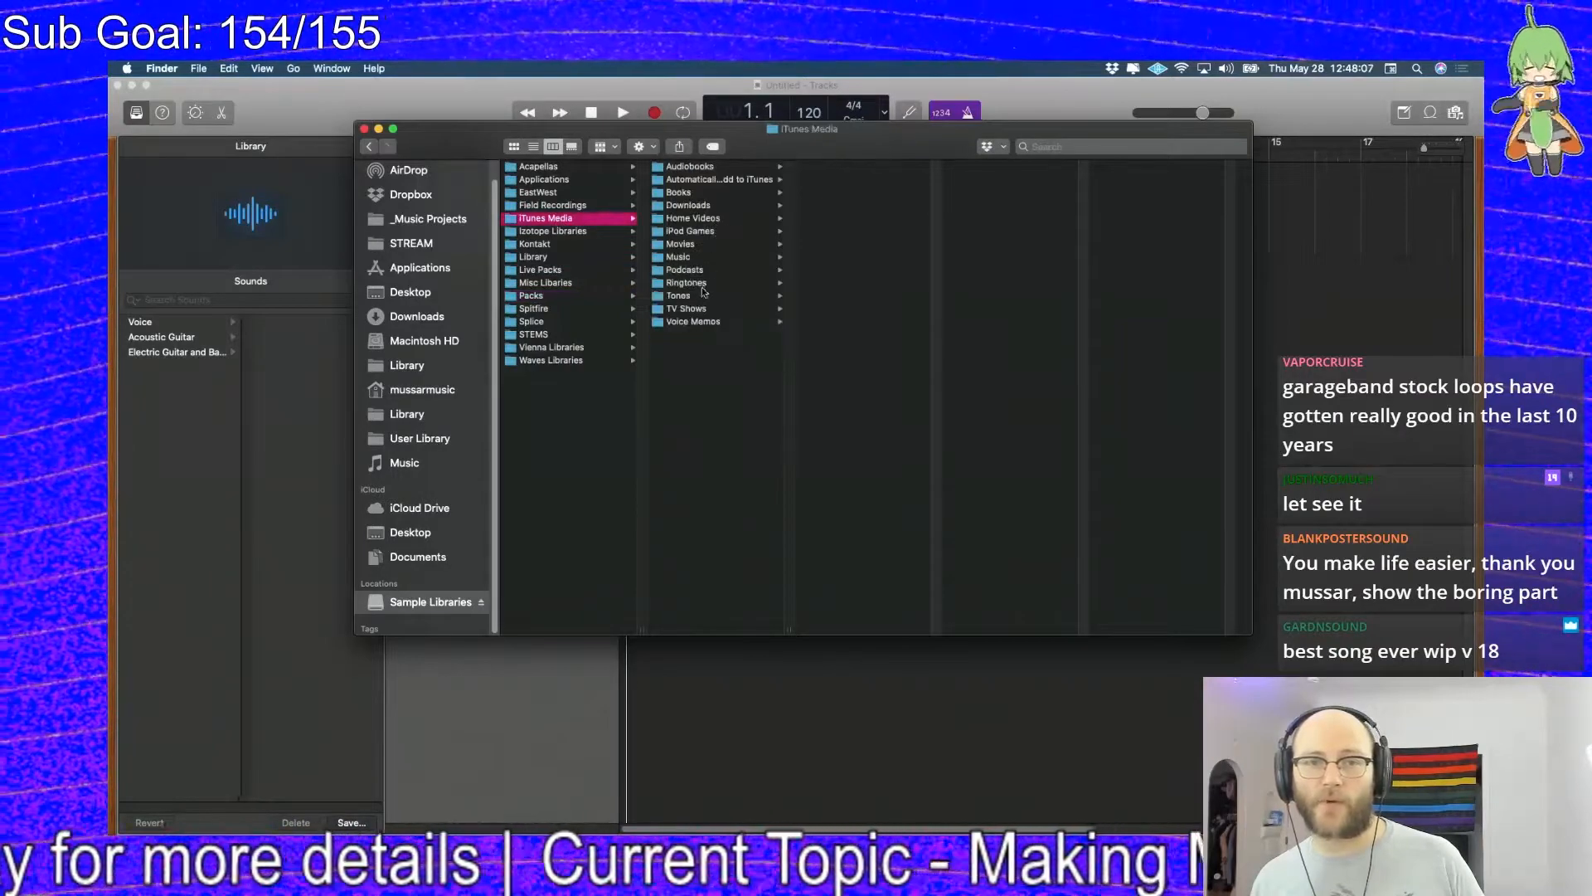
{"action": "left_click", "coordinate": [695, 257]}
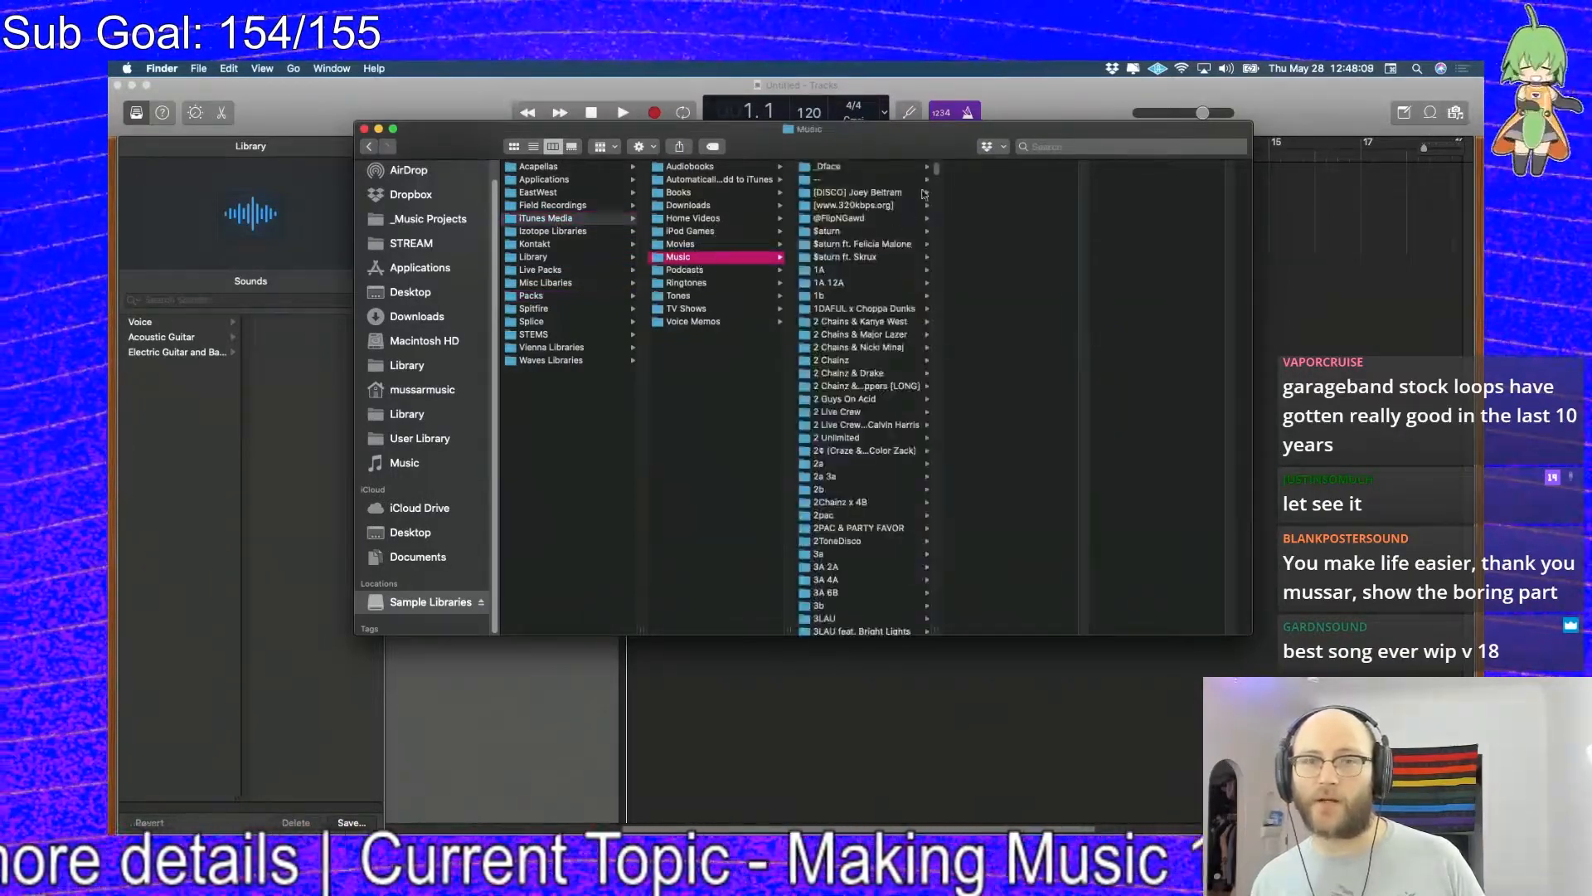
Find The Upbeats among the artist folders and open its Drum & Bass Arena 2016 album folder
{"action": "scroll", "coordinate": [863, 398], "scroll_direction": "down", "scroll_amount": 15}
{"action": "scroll", "coordinate": [945, 556], "scroll_direction": "up", "scroll_amount": 2}
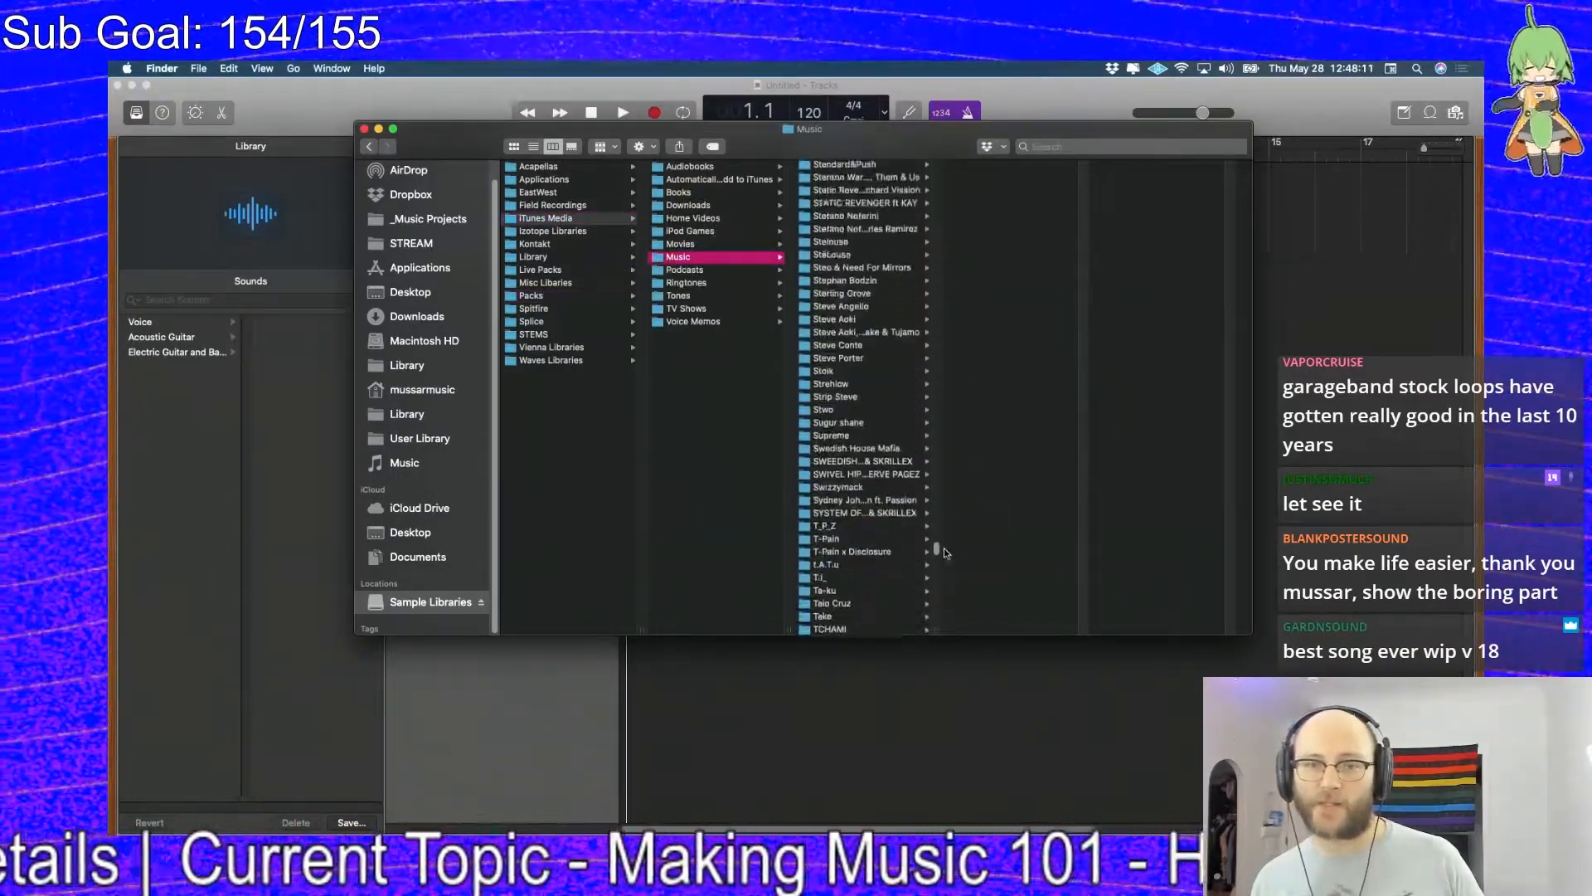
{"action": "scroll", "coordinate": [942, 554], "scroll_direction": "down", "scroll_amount": 5}
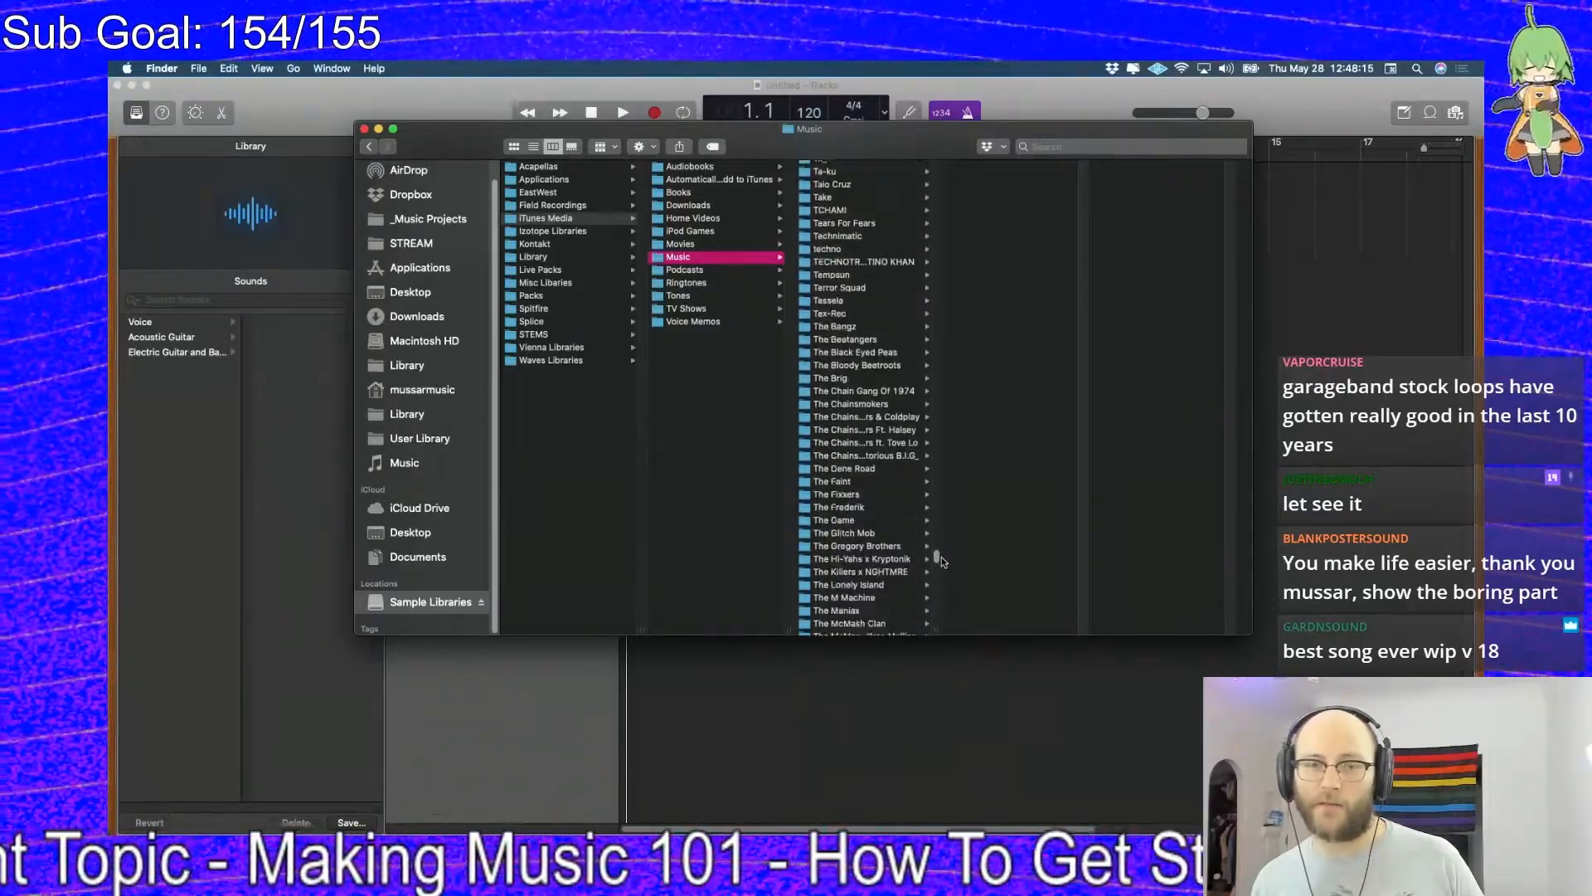
{"action": "scroll", "coordinate": [942, 560], "scroll_direction": "down", "scroll_amount": 3}
{"action": "scroll", "coordinate": [940, 560], "scroll_direction": "down", "scroll_amount": 2}
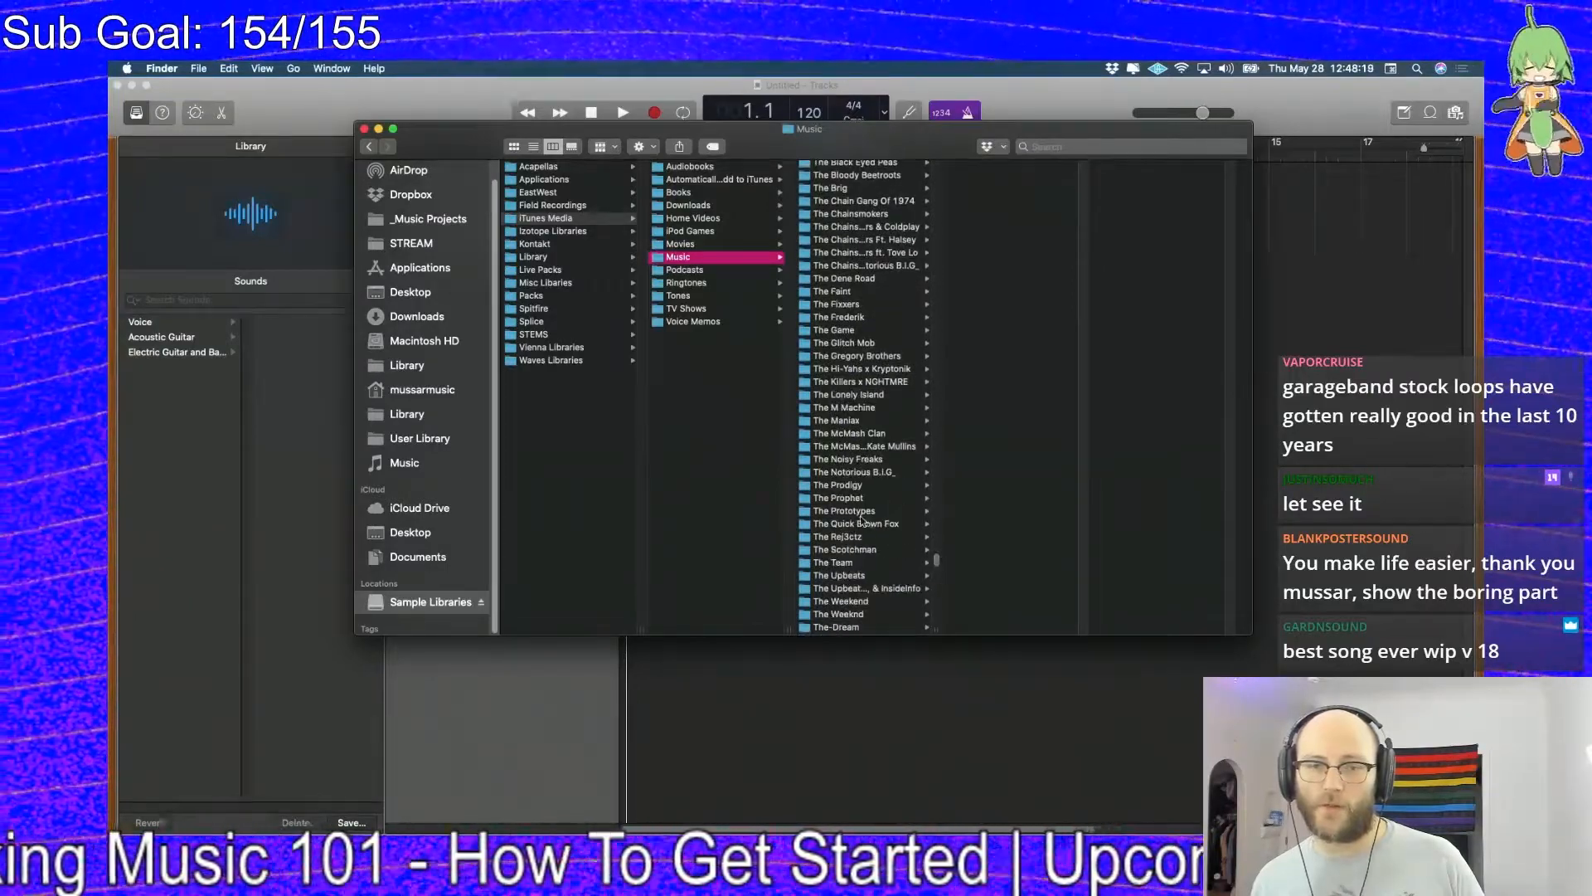
{"action": "scroll", "coordinate": [863, 521], "scroll_direction": "down", "scroll_amount": 7}
{"action": "scroll", "coordinate": [862, 415], "scroll_direction": "up", "scroll_amount": 1}
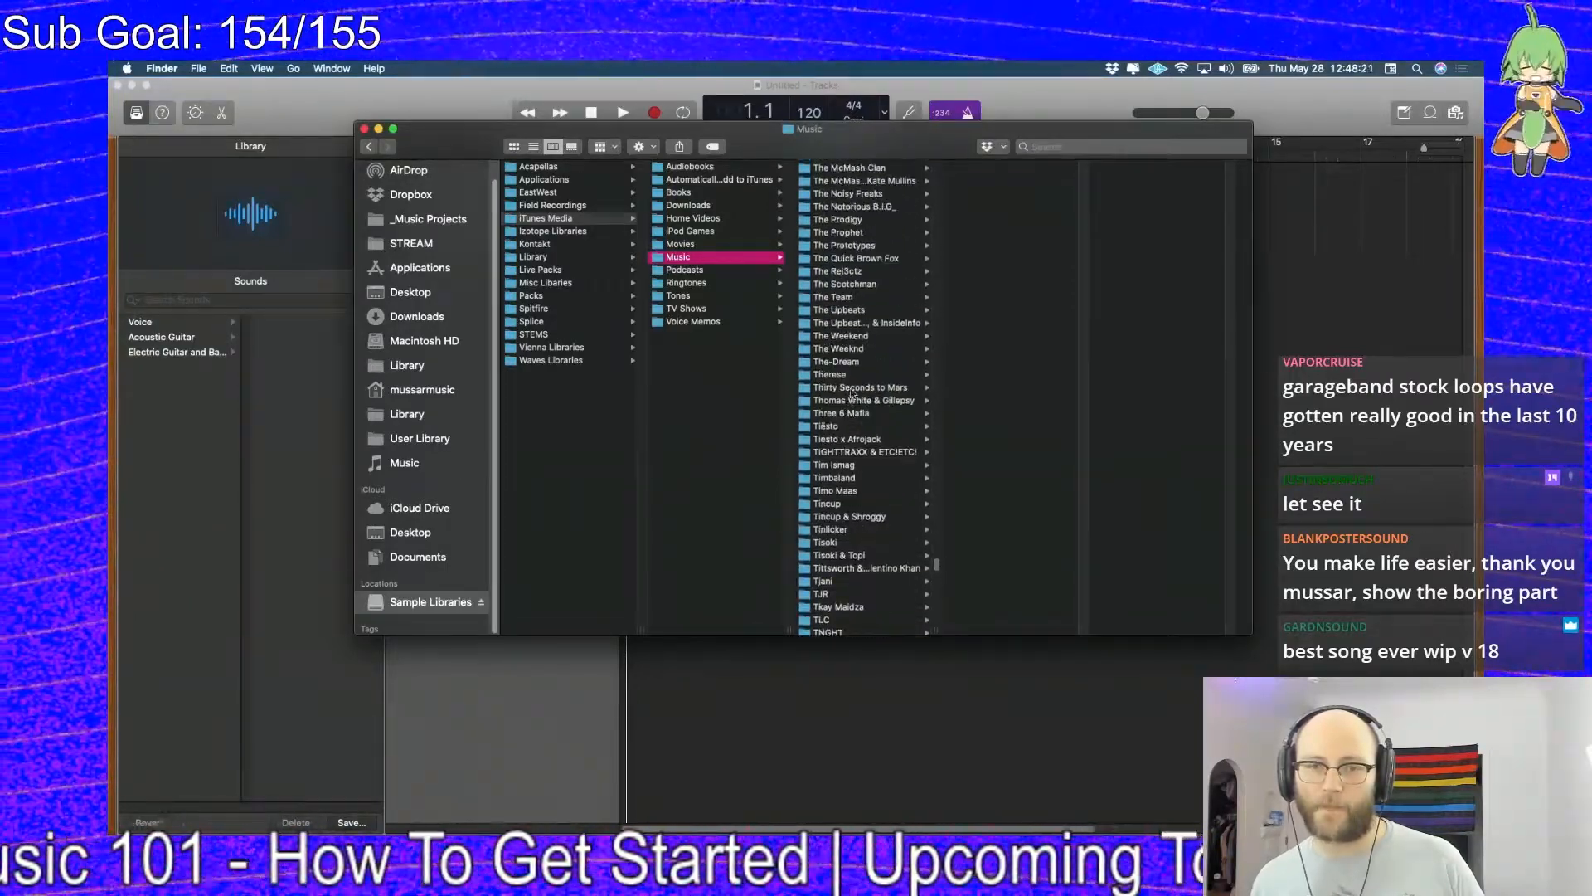
{"action": "left_click", "coordinate": [865, 324]}
{"action": "left_click", "coordinate": [865, 312]}
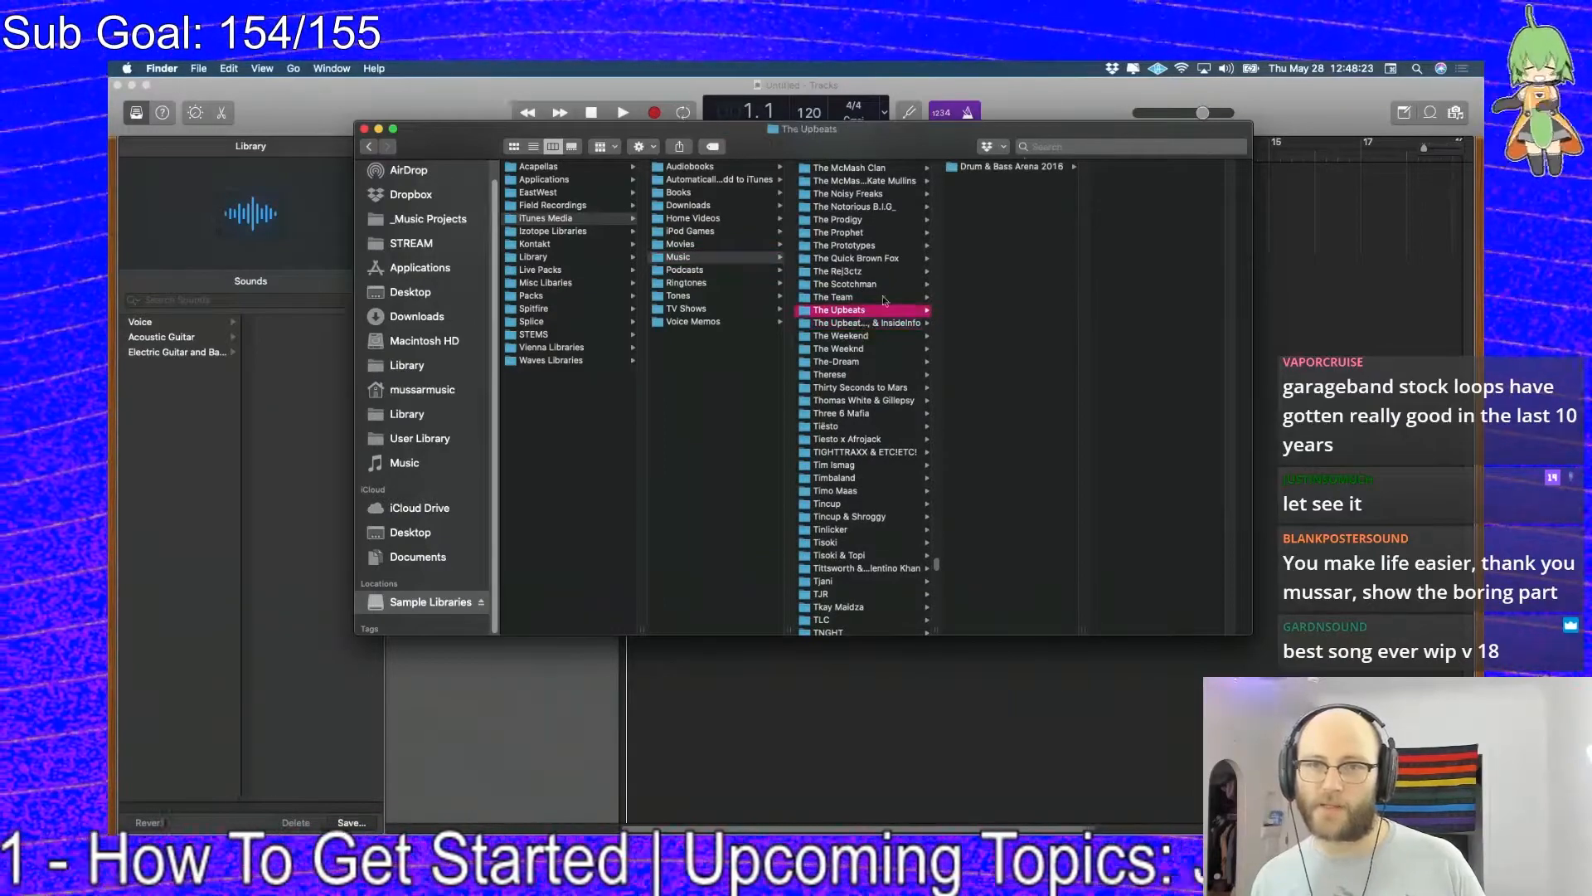
{"action": "left_click", "coordinate": [1010, 167]}
Move the Finder window clear of the tracks and import The Furies (Original Mix) onto the audio track at bar 1
{"action": "left_click_drag", "start_coordinate": [909, 147], "coordinate": [934, 563]}
{"action": "left_click_drag", "start_coordinate": [1159, 586], "coordinate": [627, 236]}
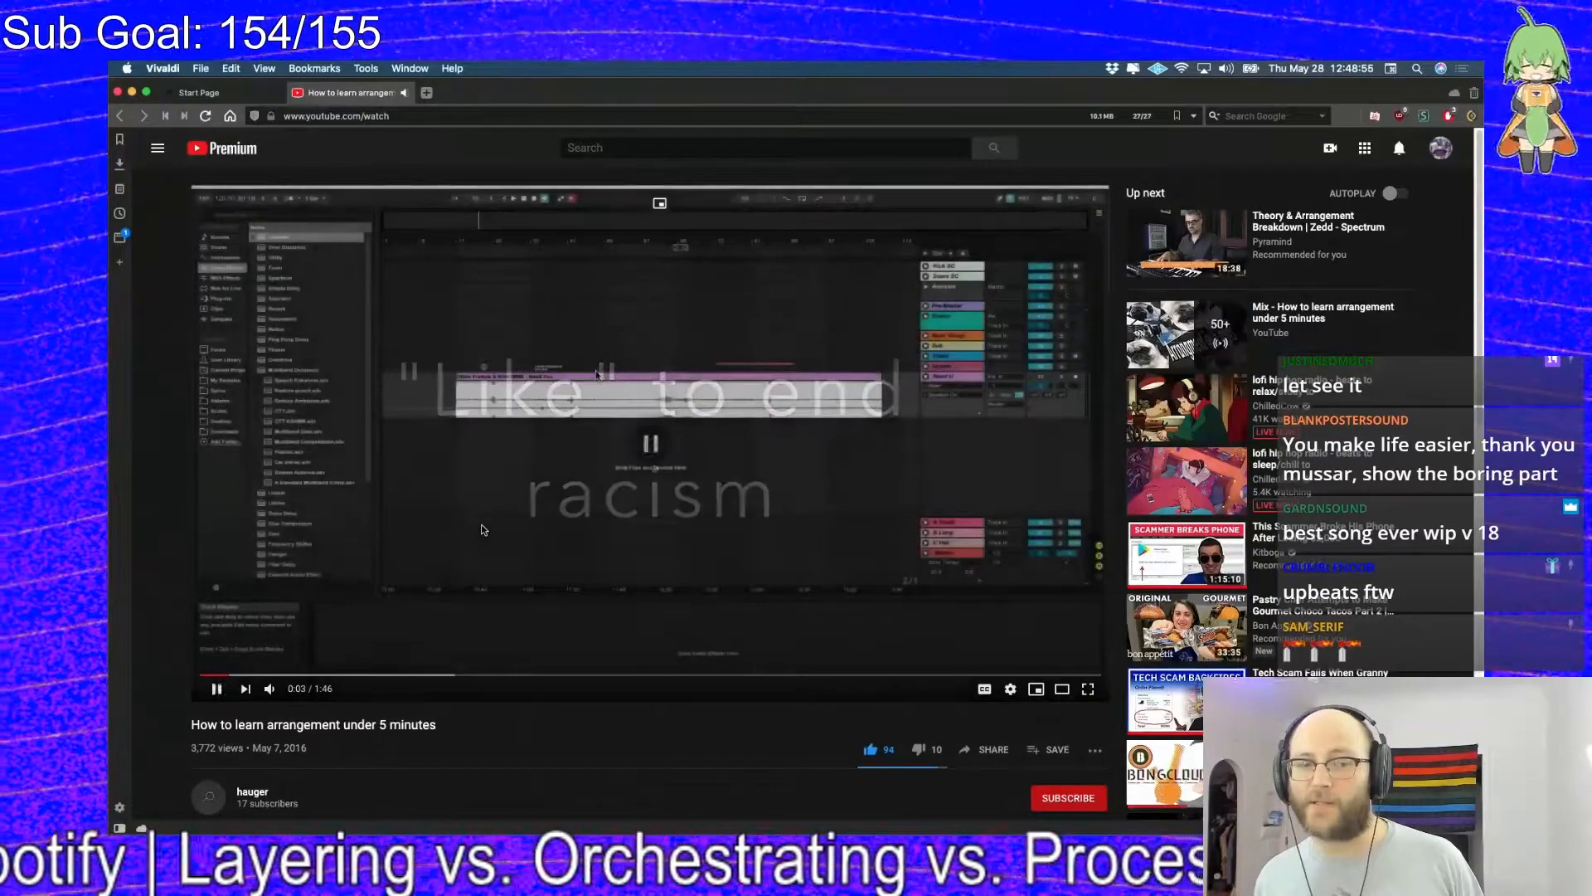
Pause the video "How to learn arrangement under 5 minutes" in Vivaldi and minimize the Finder window covering the project
{"action": "left_click", "coordinate": [482, 529]}
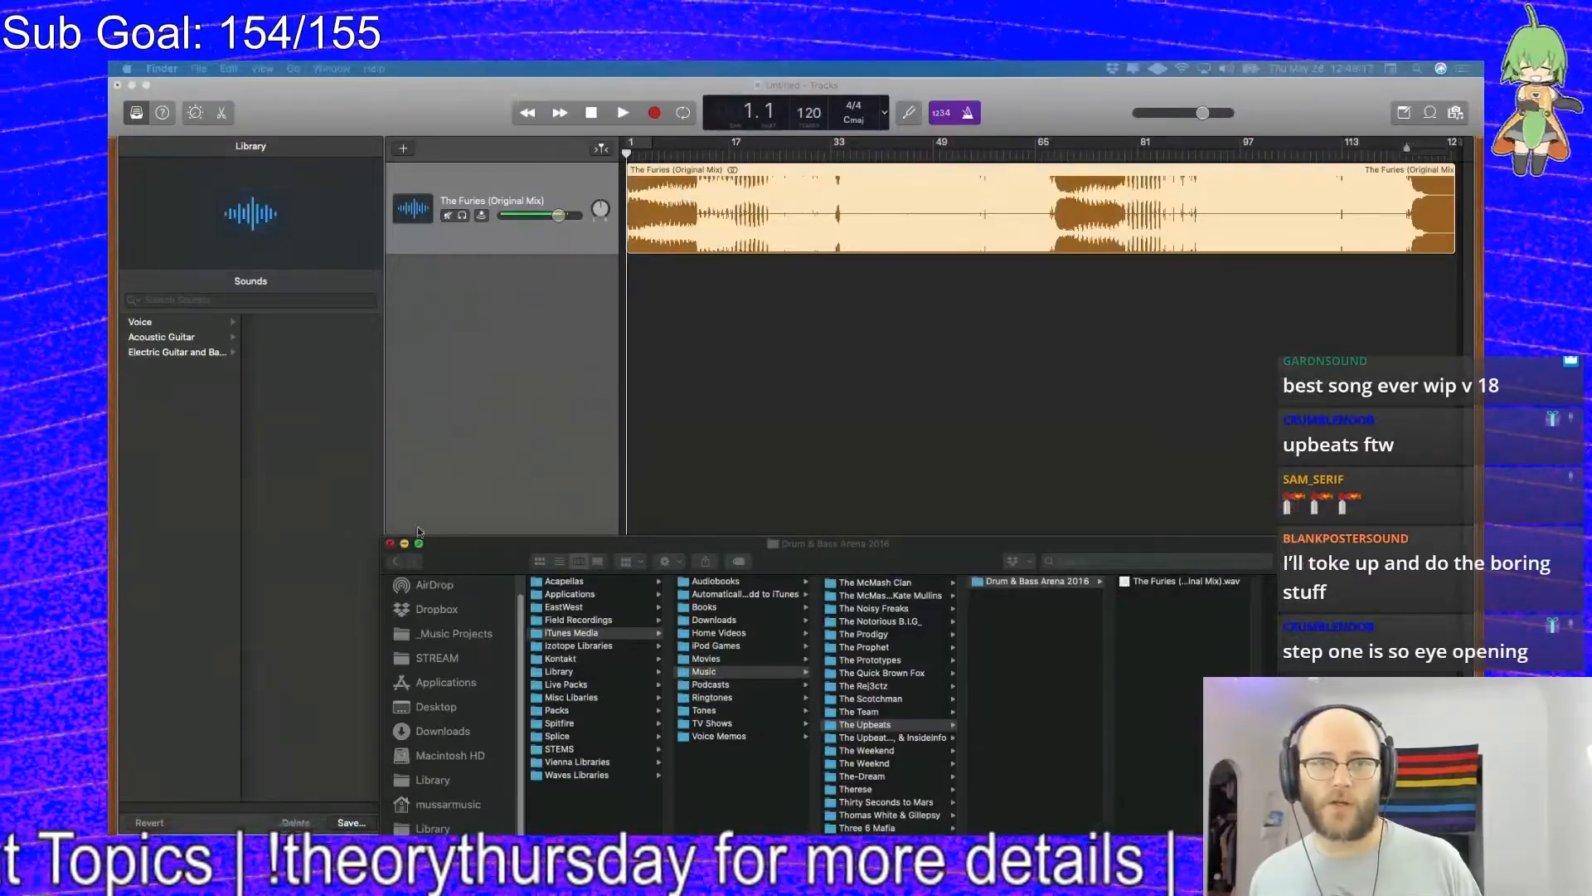
{"action": "left_click", "coordinate": [403, 543]}
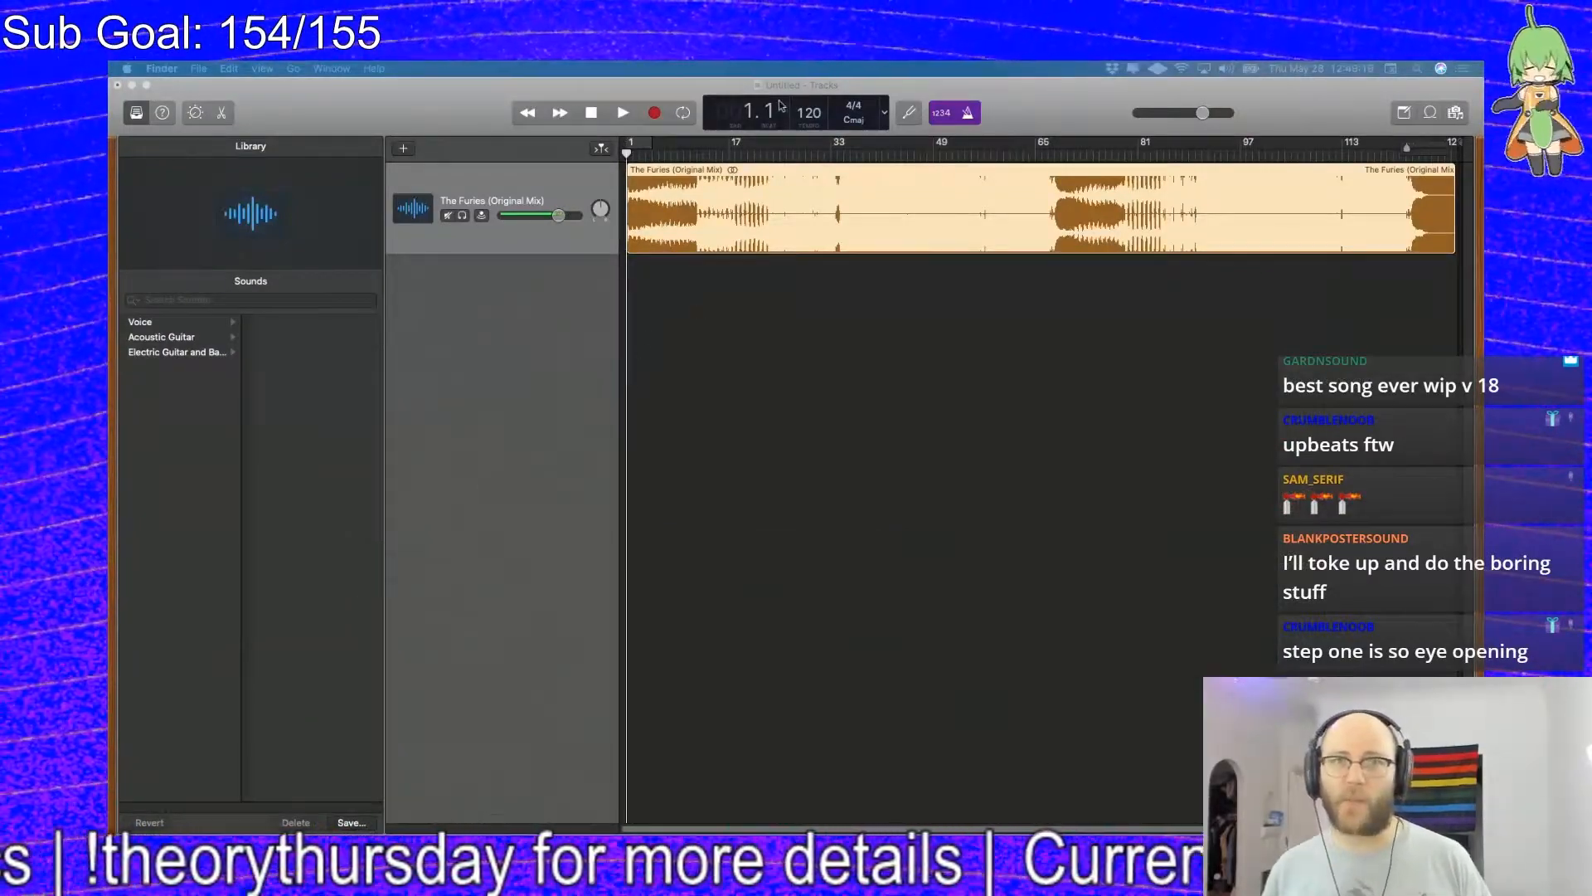
Set the project tempo to 172 so that the song's first section change lines up with bar 17
{"action": "left_click_drag", "start_coordinate": [812, 119], "coordinate": [810, 103]}
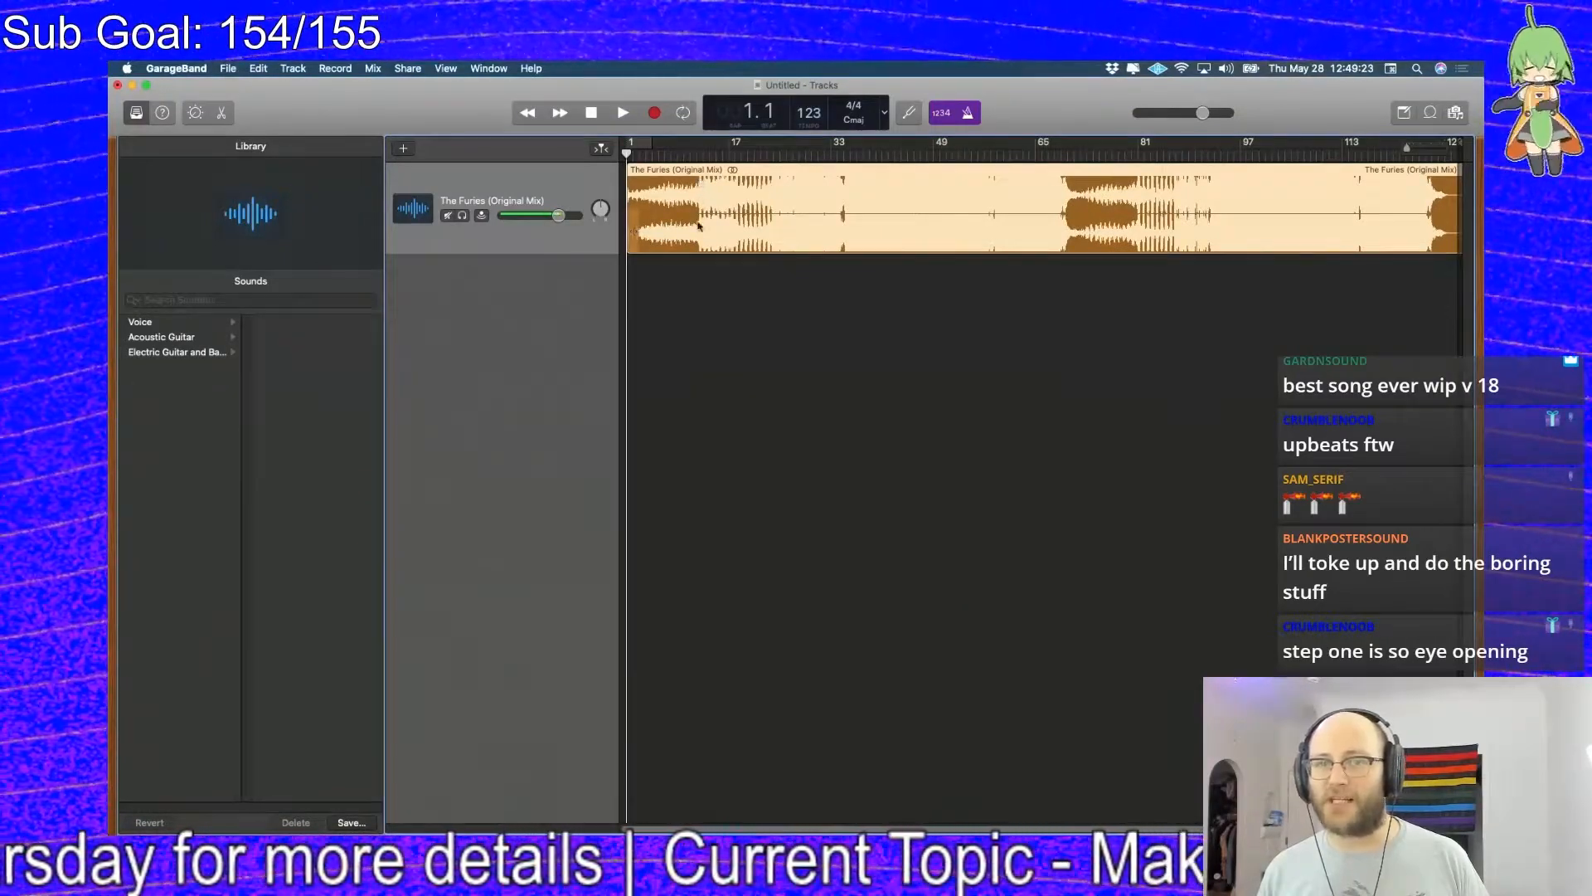
{"action": "left_click_drag", "start_coordinate": [805, 101], "coordinate": [805, 63]}
{"action": "scroll", "coordinate": [632, 174], "scroll_direction": "up", "scroll_amount": 10}
{"action": "scroll", "coordinate": [634, 169], "scroll_direction": "down", "scroll_amount": 10}
{"action": "left_click", "coordinate": [817, 153]}
{"action": "scroll", "coordinate": [837, 176], "scroll_direction": "up", "scroll_amount": 5}
{"action": "scroll", "coordinate": [837, 177], "scroll_direction": "up", "scroll_amount": 3}
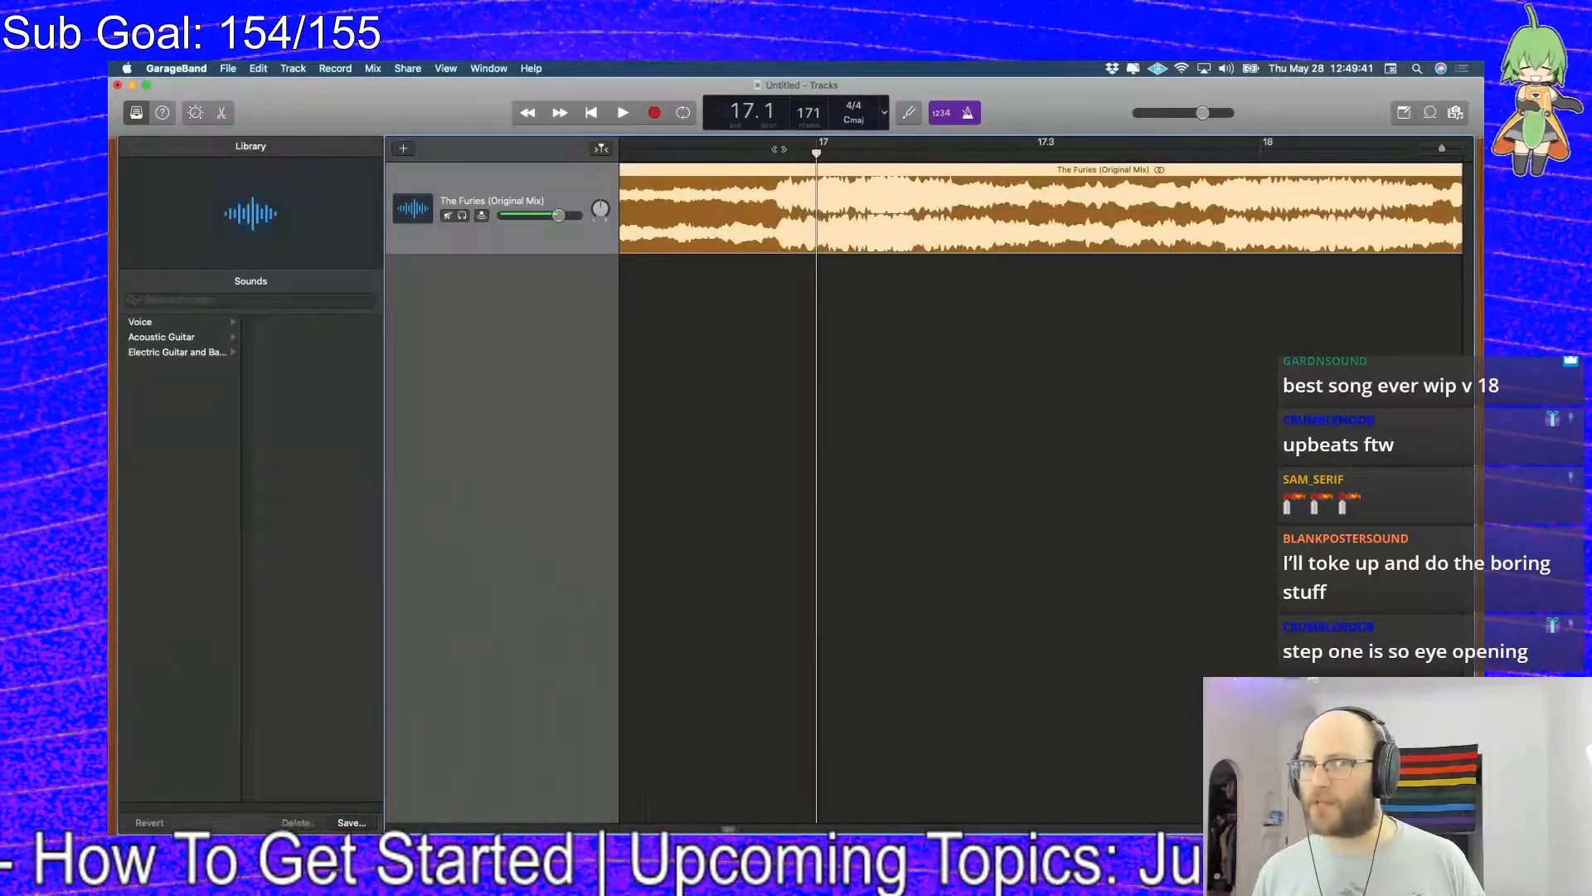
{"action": "left_click_drag", "start_coordinate": [808, 113], "coordinate": [808, 110]}
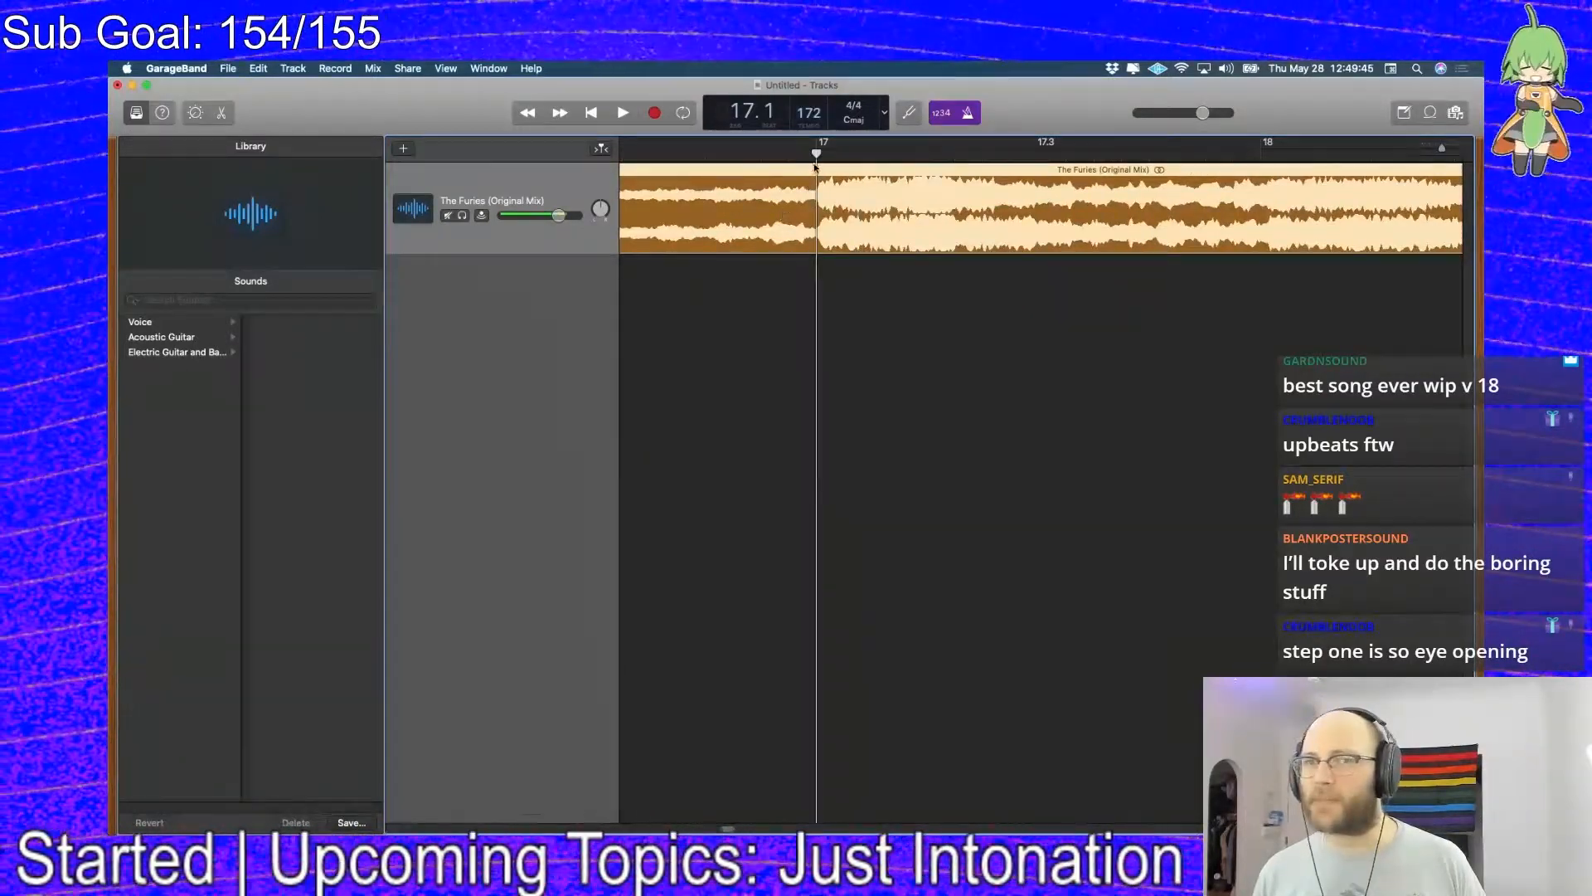
Listen to the song from the beginning, from about bar 17 and from about bar 46 to check its sections against the bar count
{"action": "key", "text": "z"}
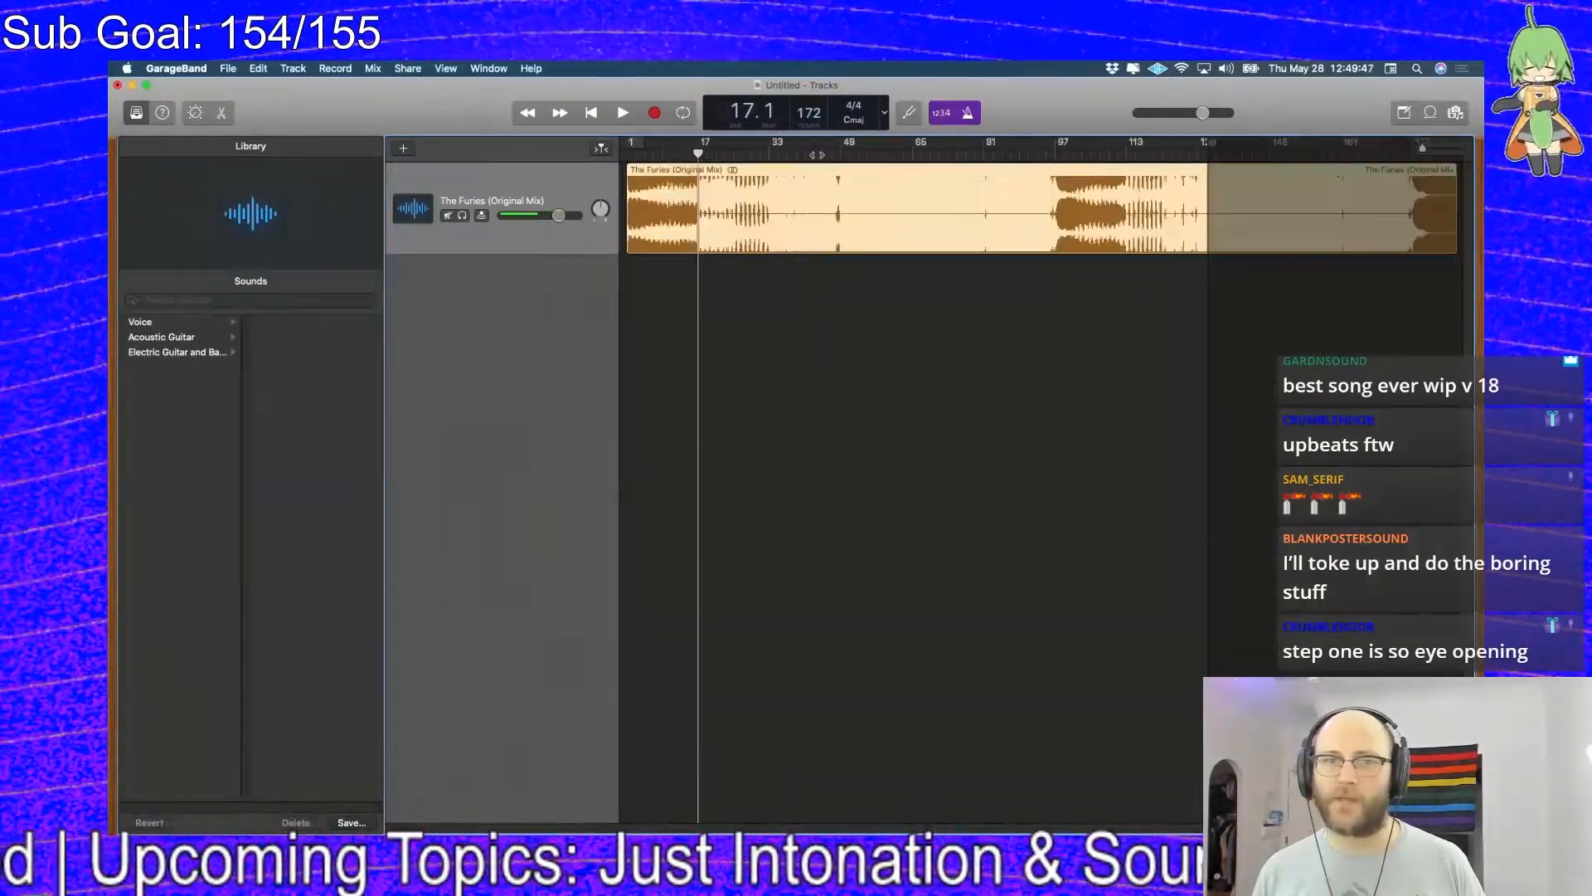
{"action": "key", "text": "Return"}
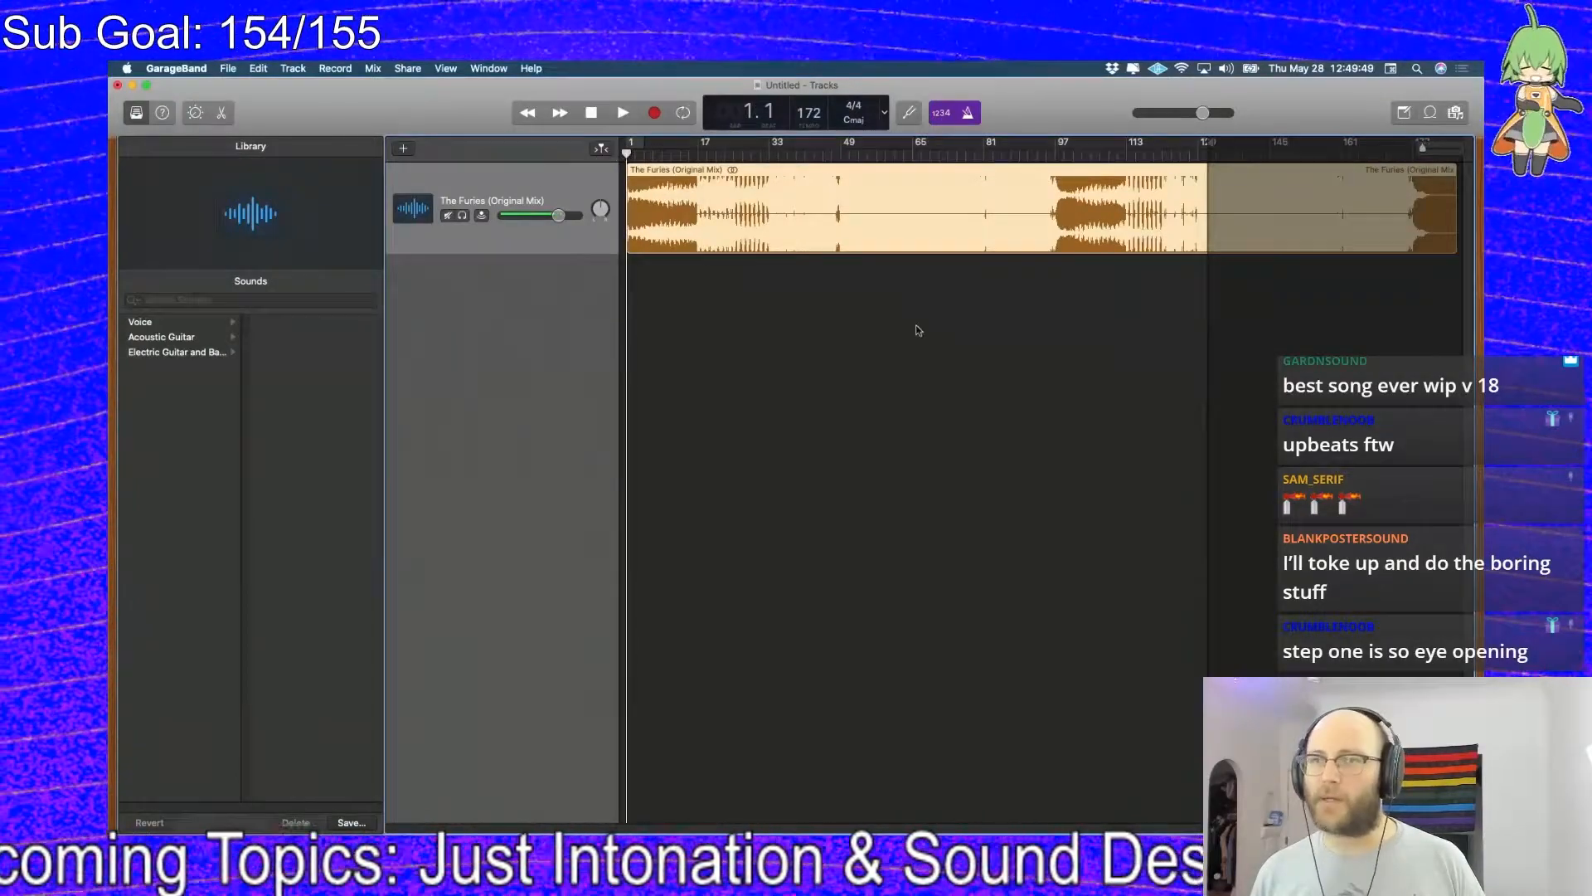
{"action": "key", "text": "space"}
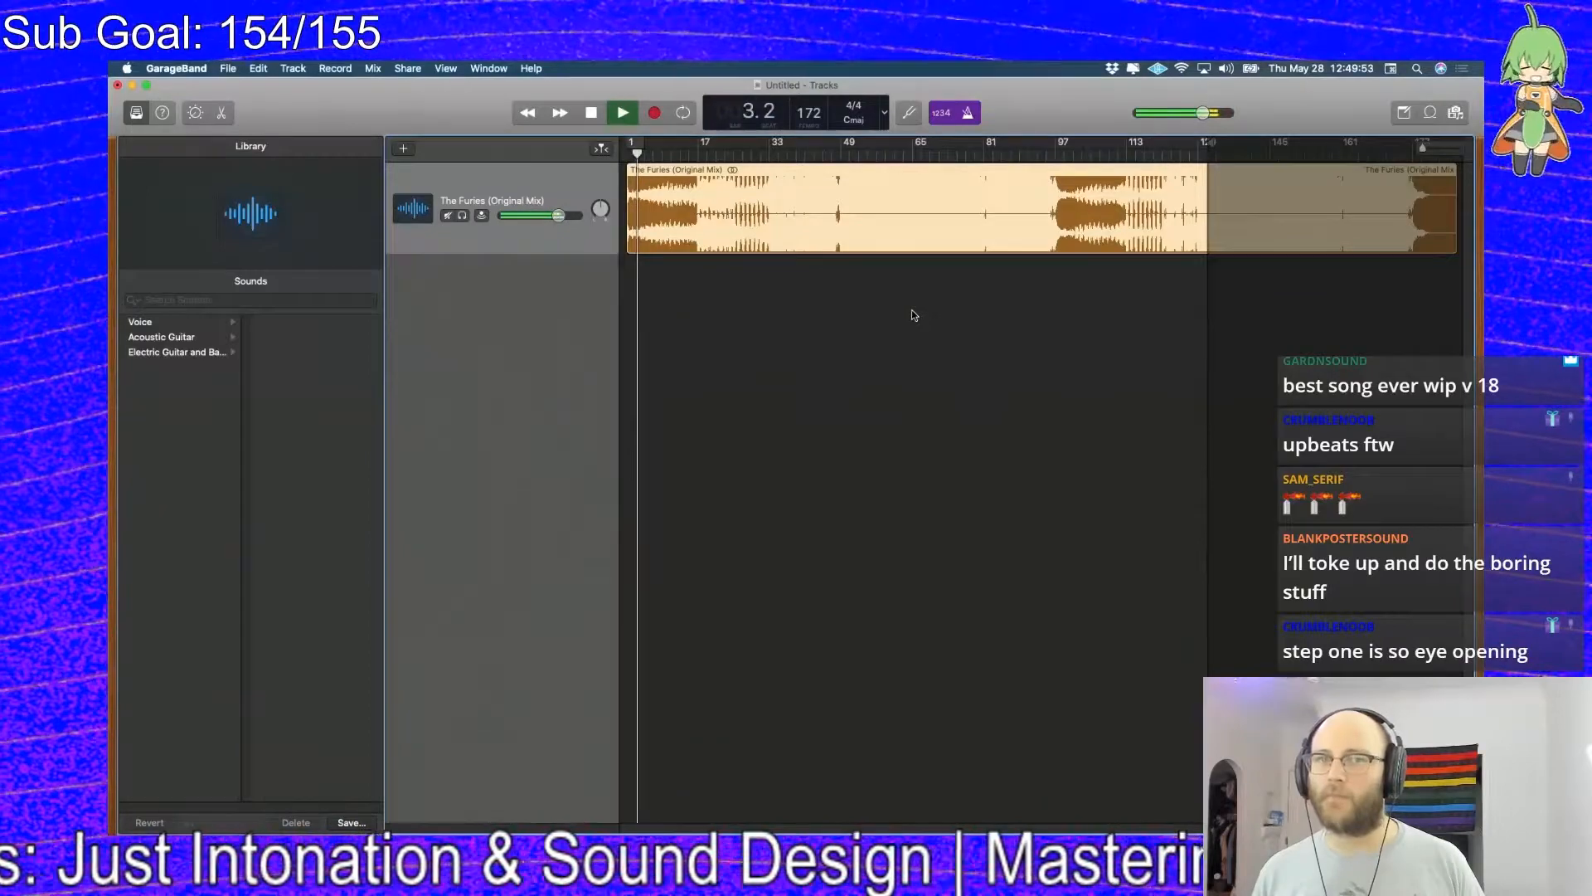
{"action": "key", "text": "space"}
{"action": "left_click", "coordinate": [693, 150]}
{"action": "key", "text": "space"}
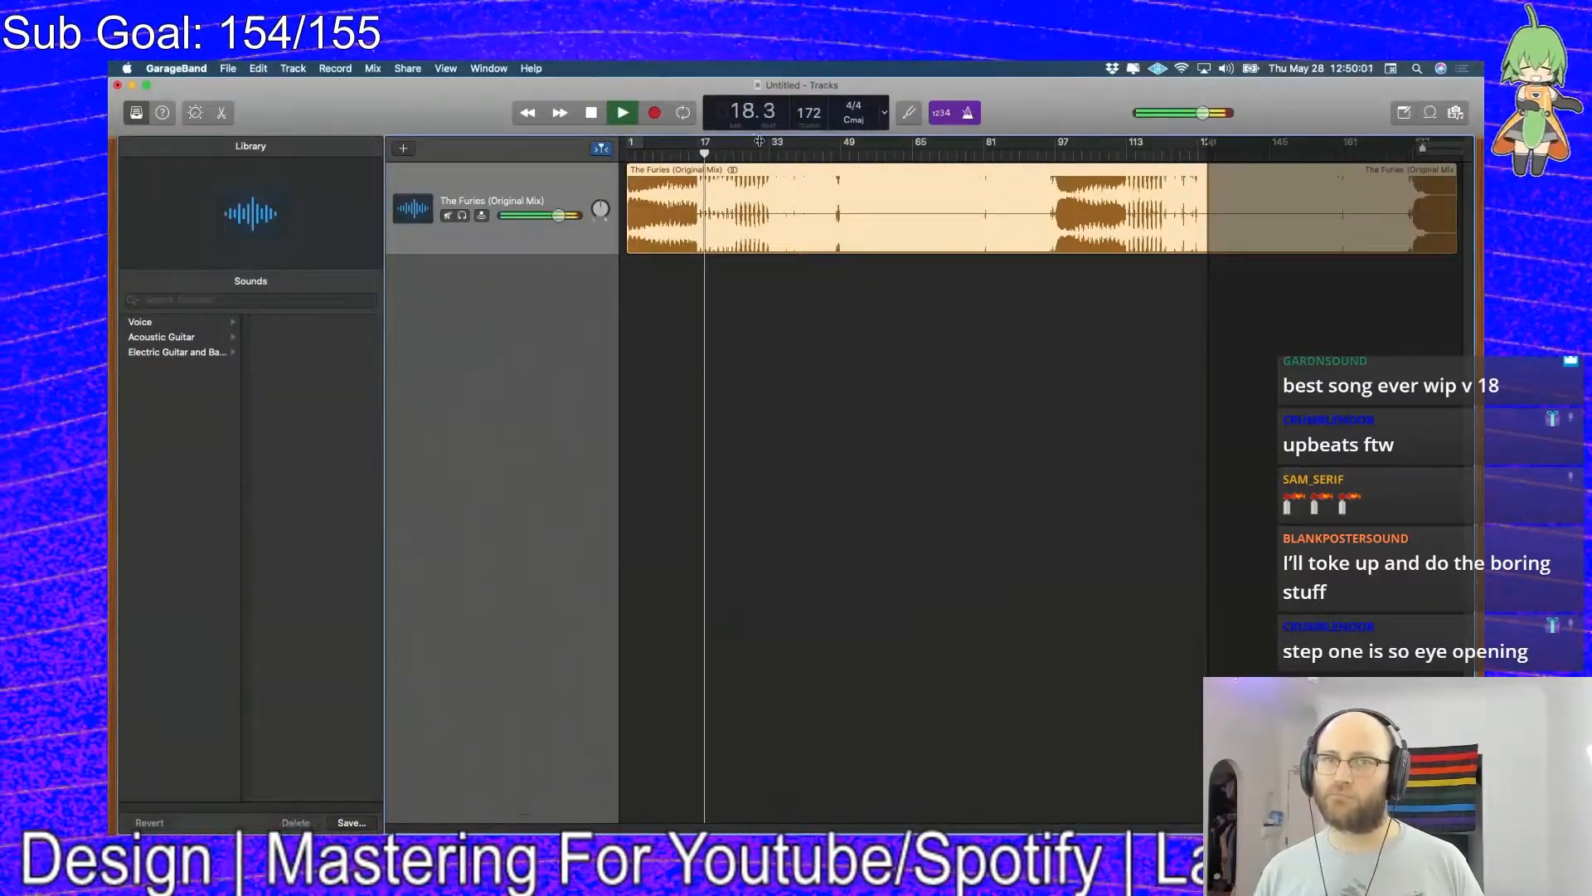
{"action": "key", "text": "space"}
{"action": "left_click", "coordinate": [830, 149]}
{"action": "key", "text": "space"}
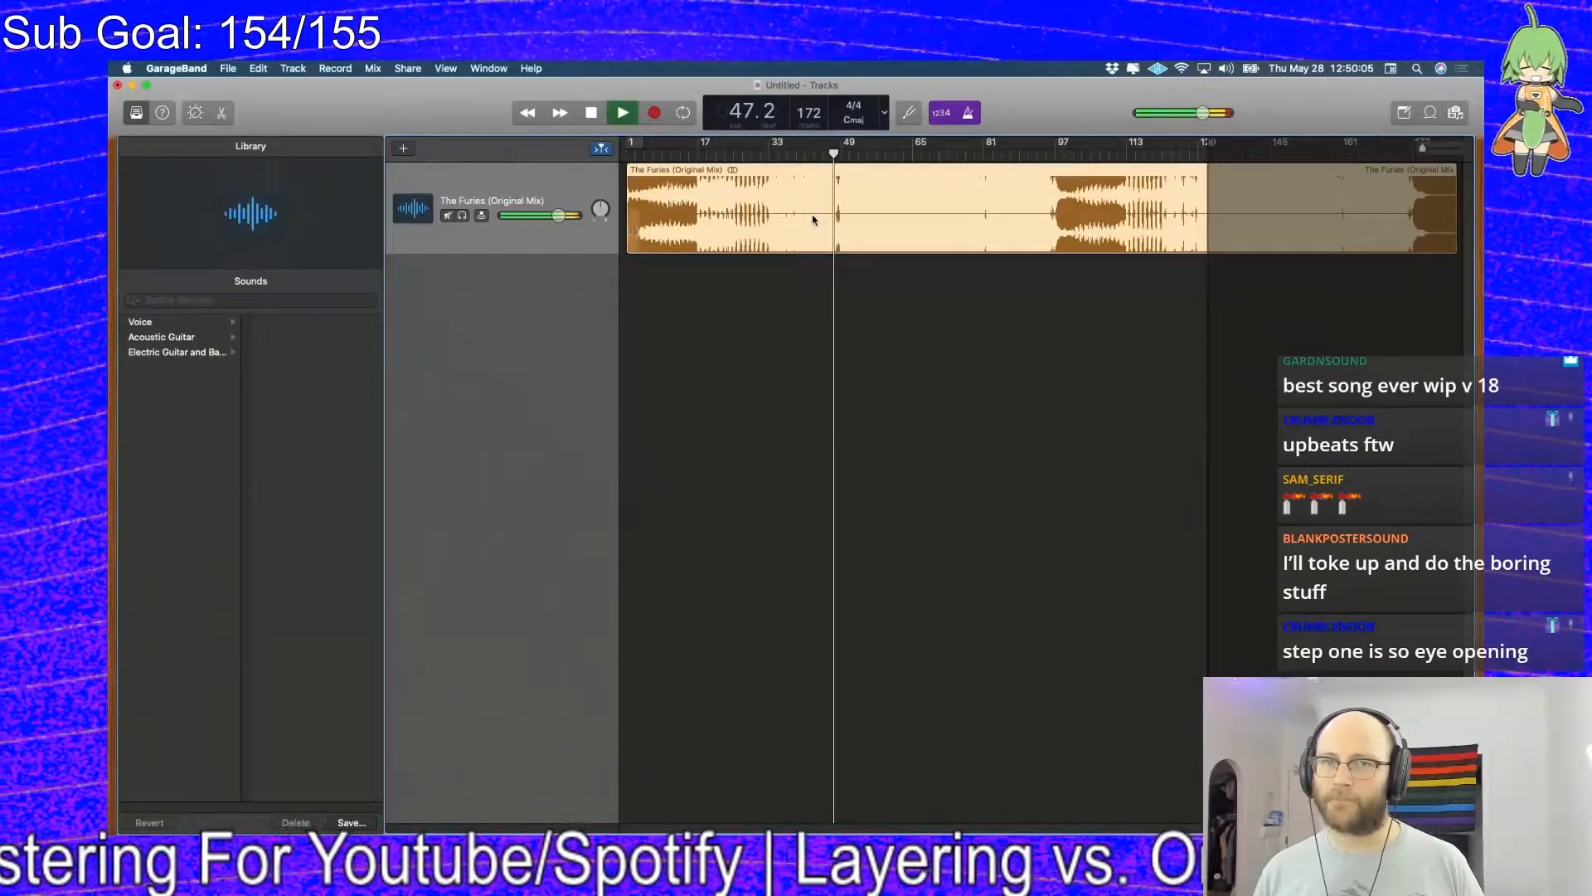
{"action": "scroll", "coordinate": [753, 113], "scroll_direction": "up", "scroll_amount": 3}
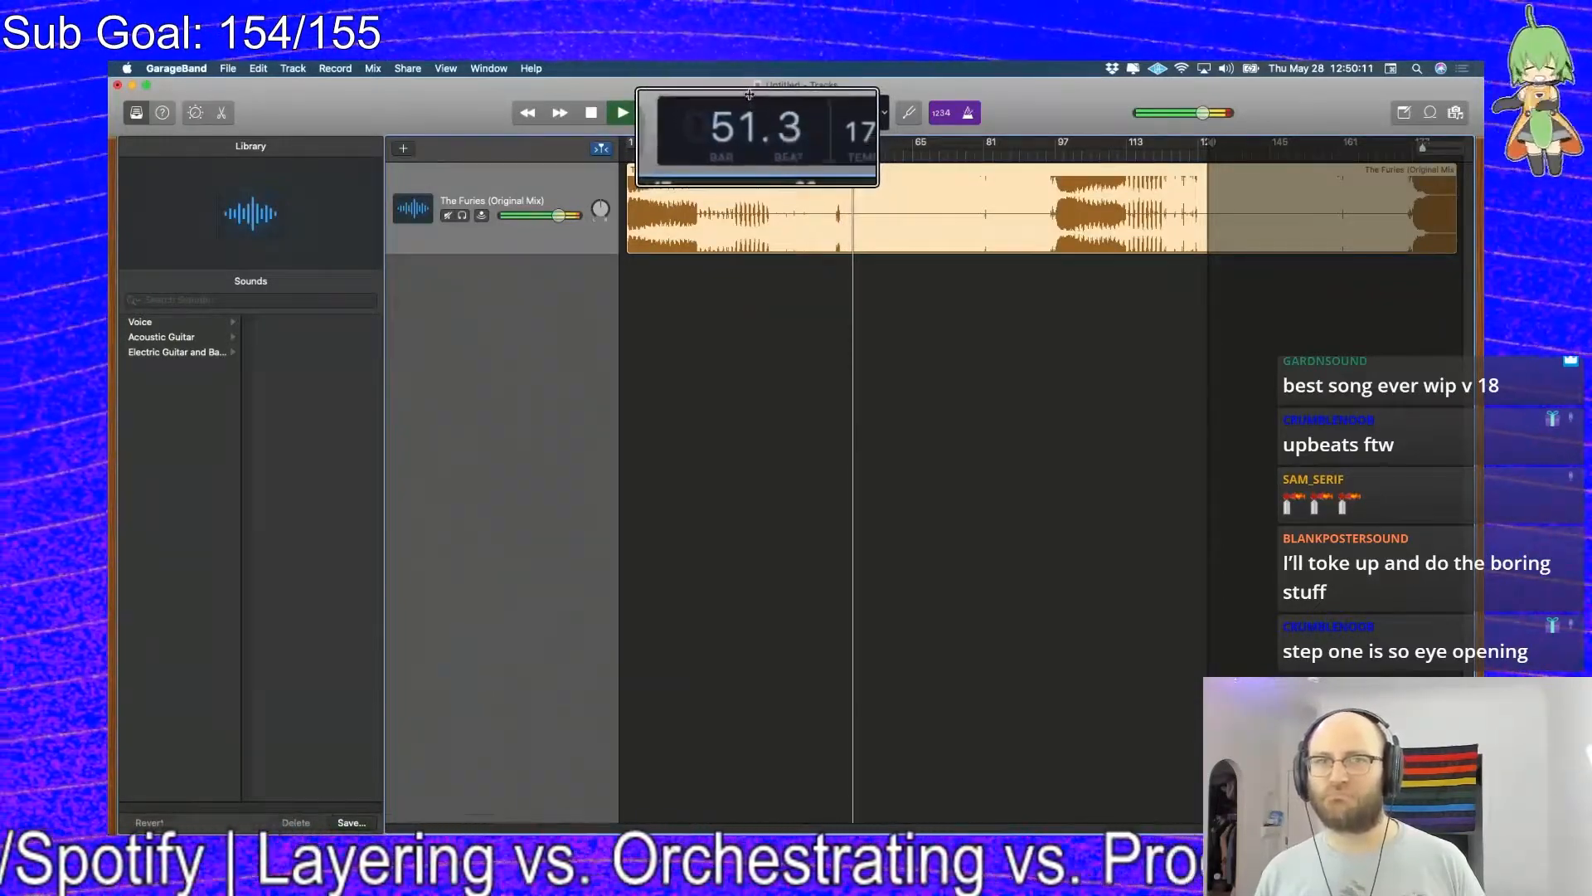
{"action": "scroll", "coordinate": [748, 93], "scroll_direction": "down", "scroll_amount": 3}
{"action": "key", "text": "space"}
Extend the project end marker to cover the whole The Furies region
{"action": "left_click_drag", "start_coordinate": [1208, 192], "coordinate": [1424, 193]}
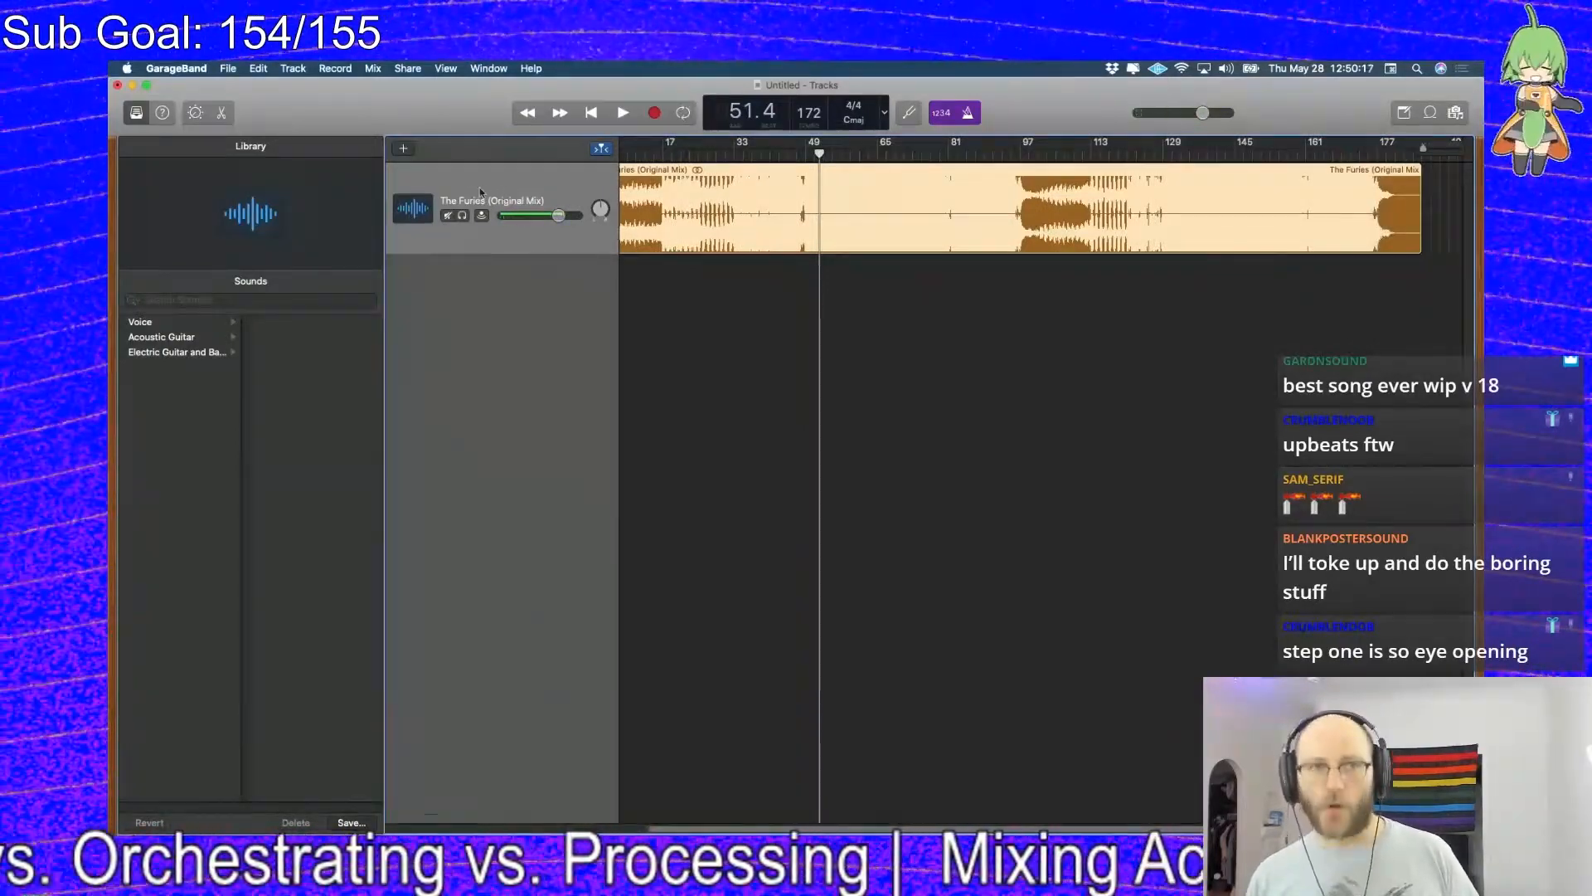
Add a software instrument track below the song and turn its volume all the way down
{"action": "left_click", "coordinate": [403, 148]}
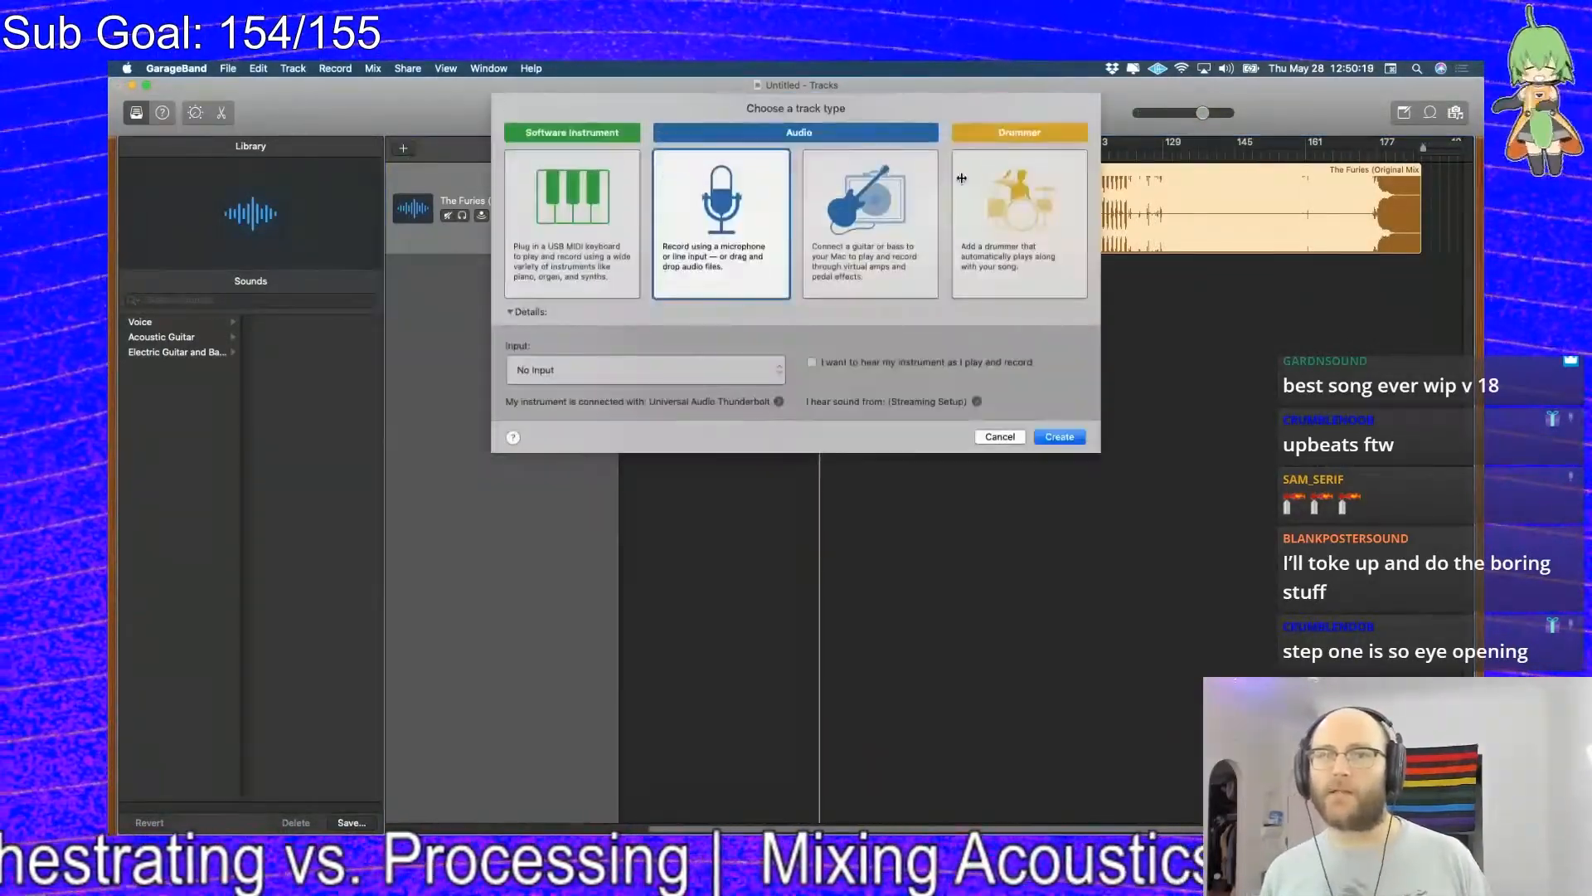
{"action": "left_click", "coordinate": [611, 183]}
{"action": "left_click", "coordinate": [1066, 381]}
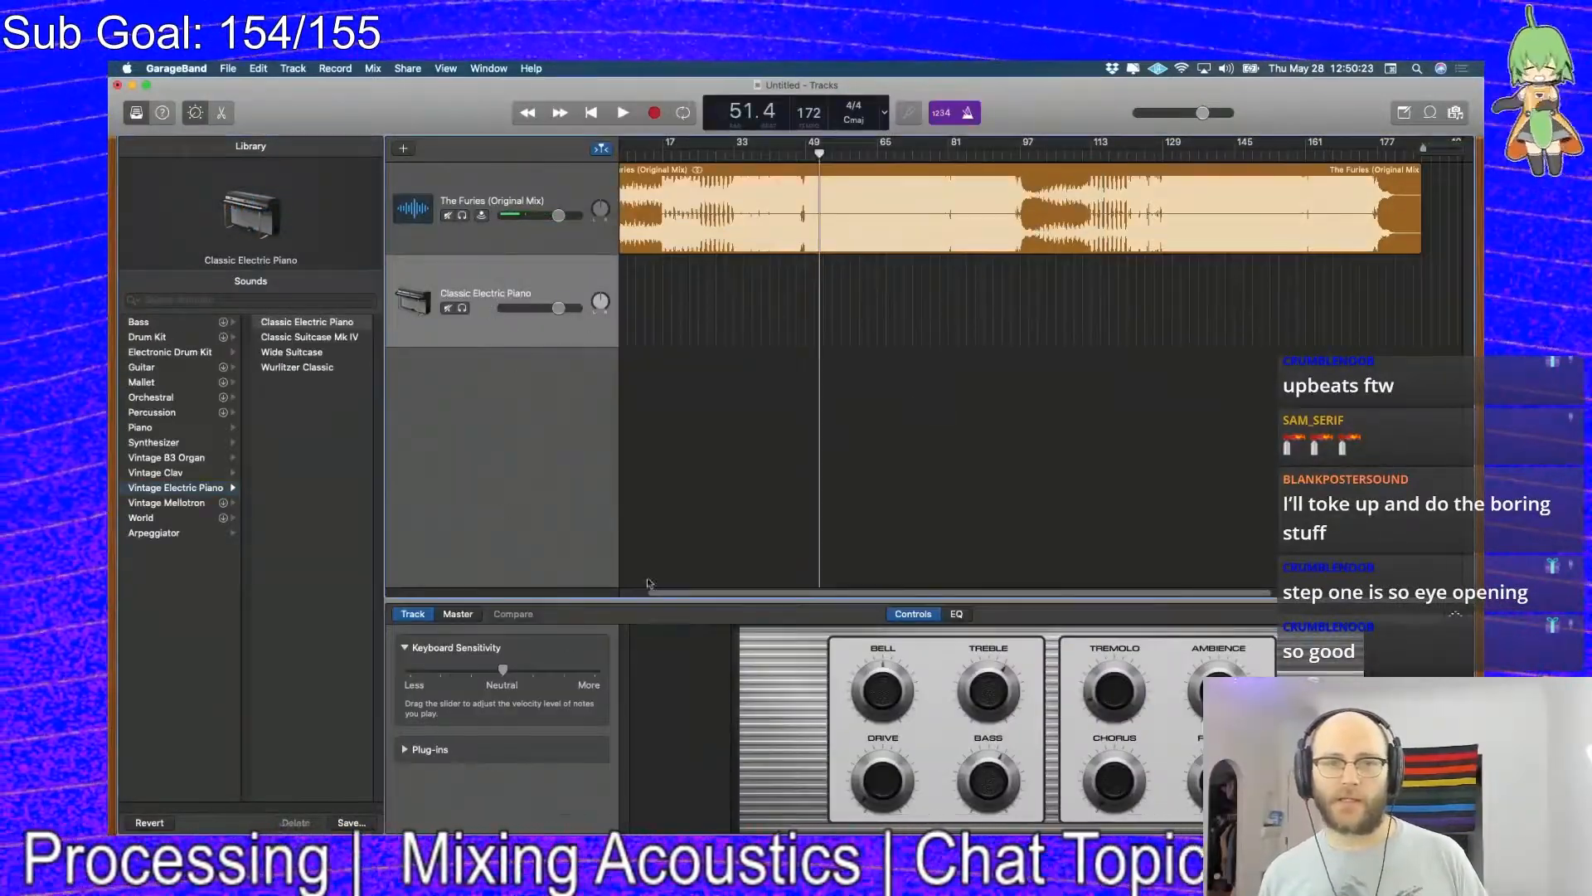
{"action": "left_click_drag", "start_coordinate": [576, 313], "coordinate": [518, 309]}
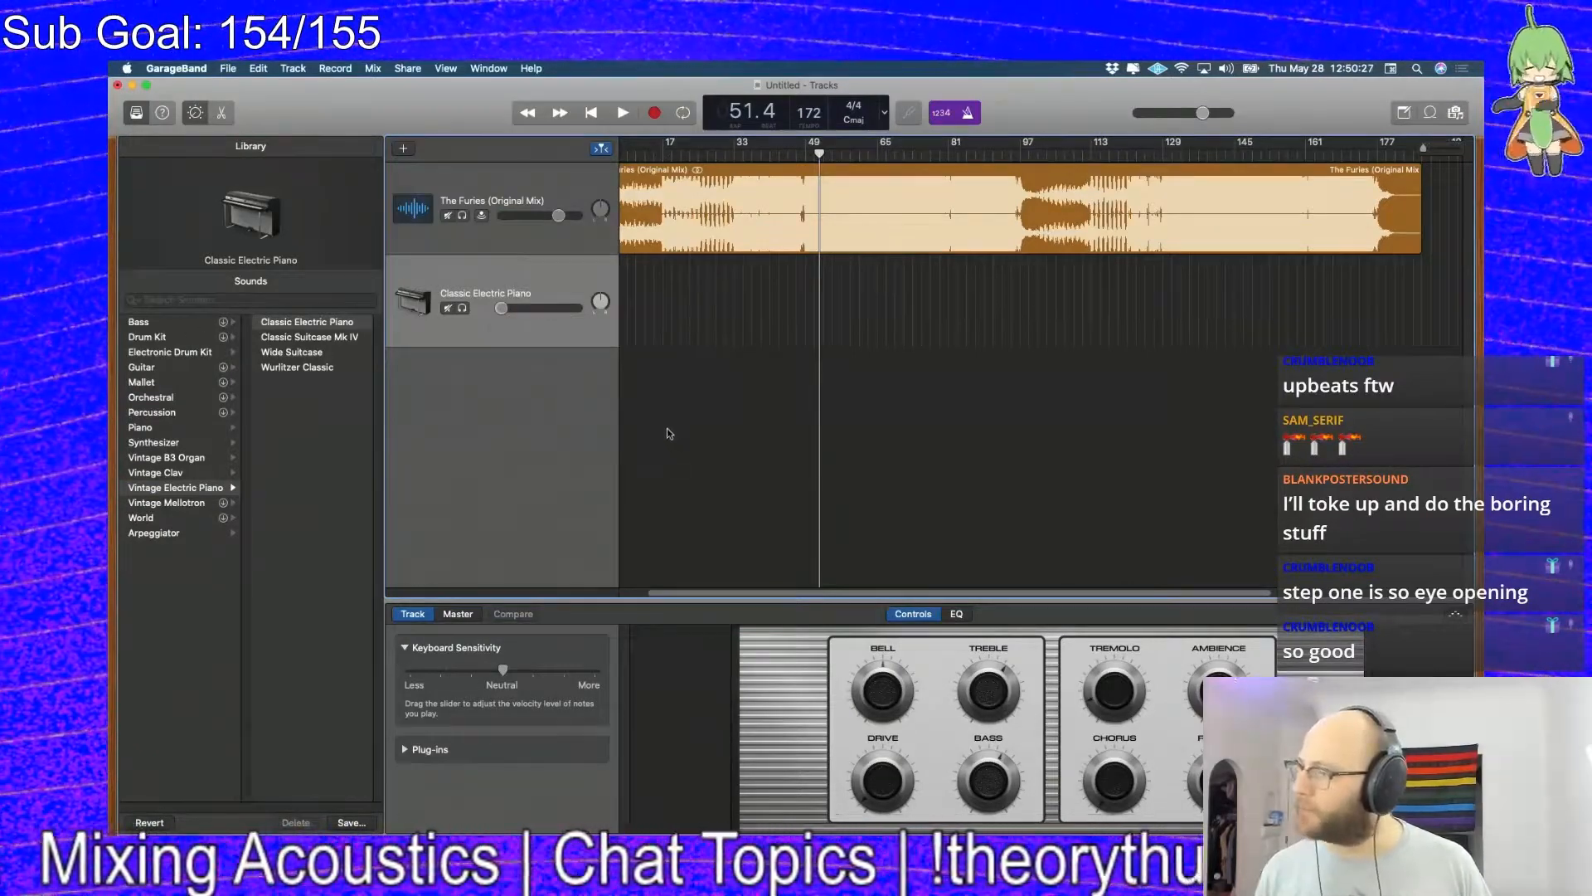
Rename the Classic Electric Piano track as Structure and give it the green music note icon
{"action": "double_click", "coordinate": [502, 293]}
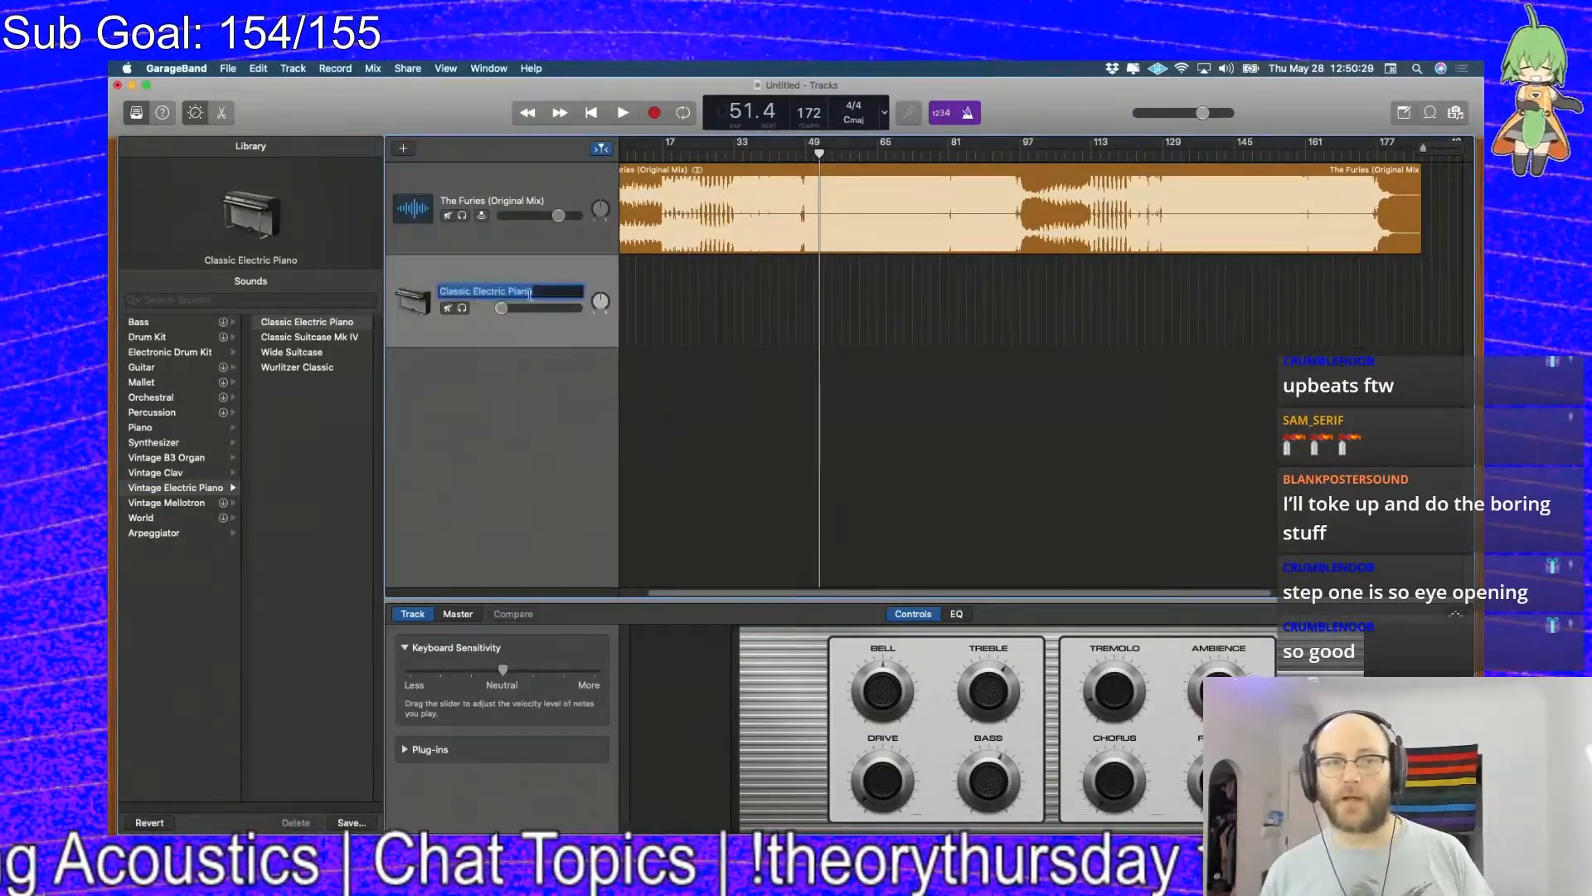
{"action": "type", "text": "St"}
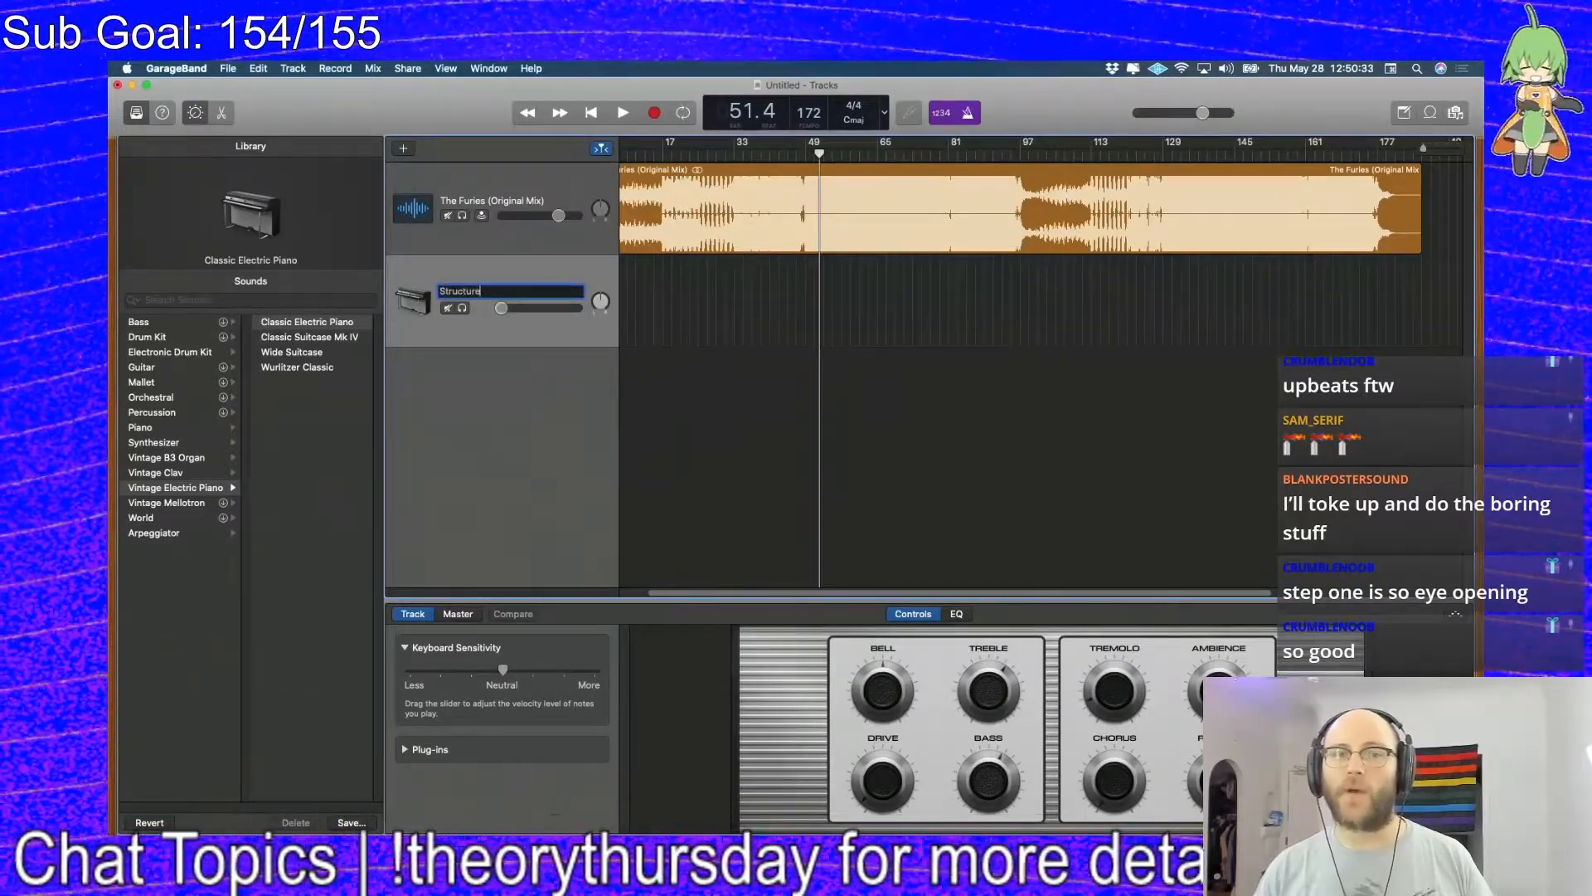
{"action": "type", "text": "ructure"}
{"action": "key", "text": "Return"}
{"action": "left_click", "coordinate": [426, 302]}
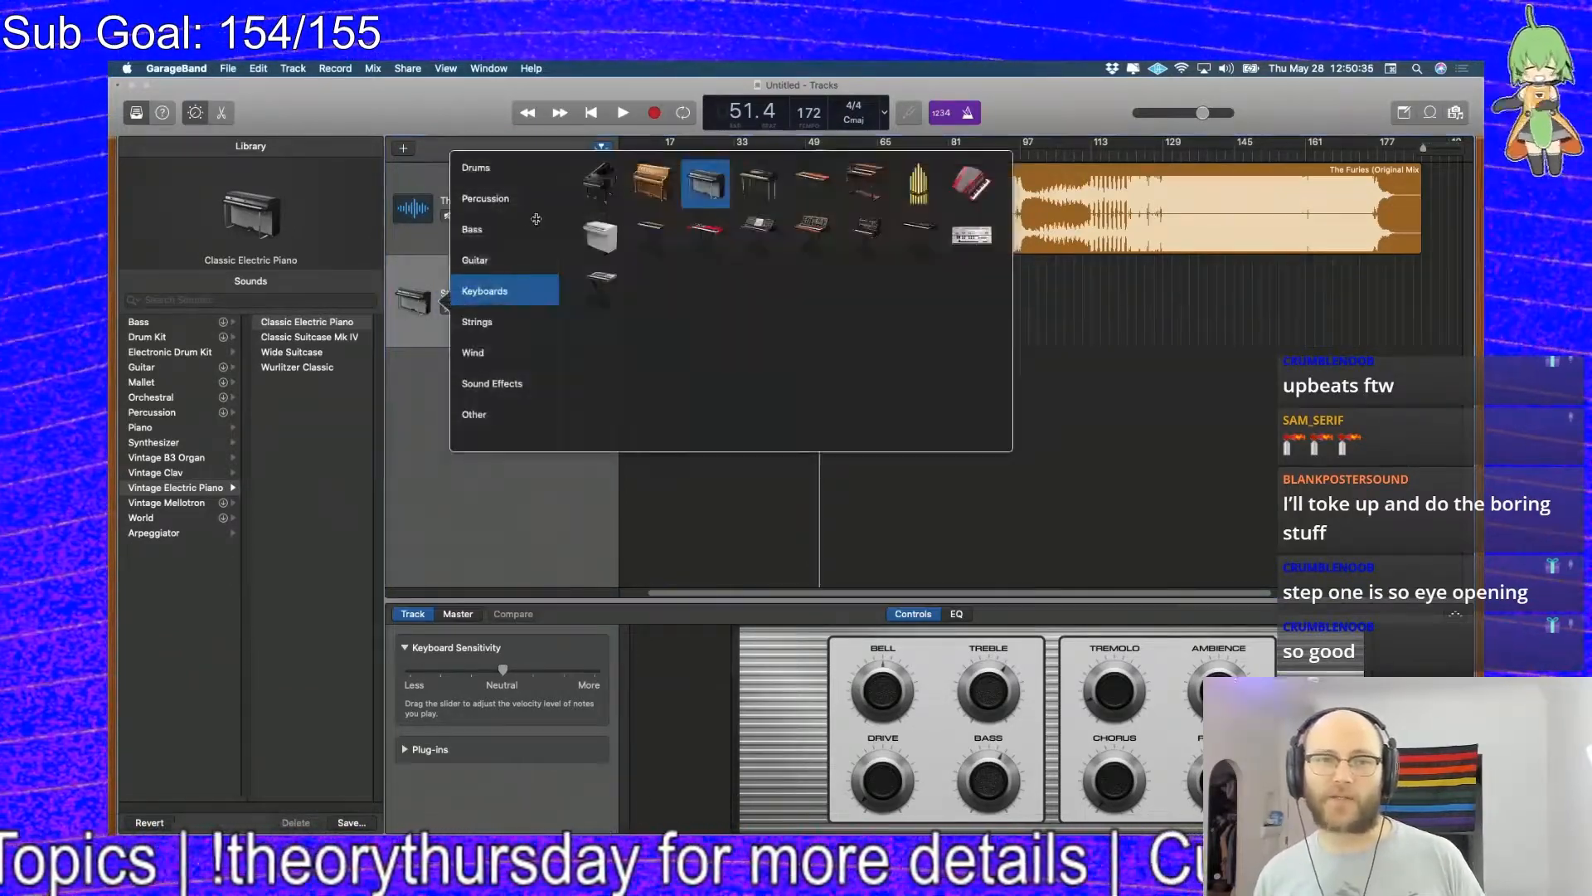
{"action": "left_click", "coordinate": [487, 417]}
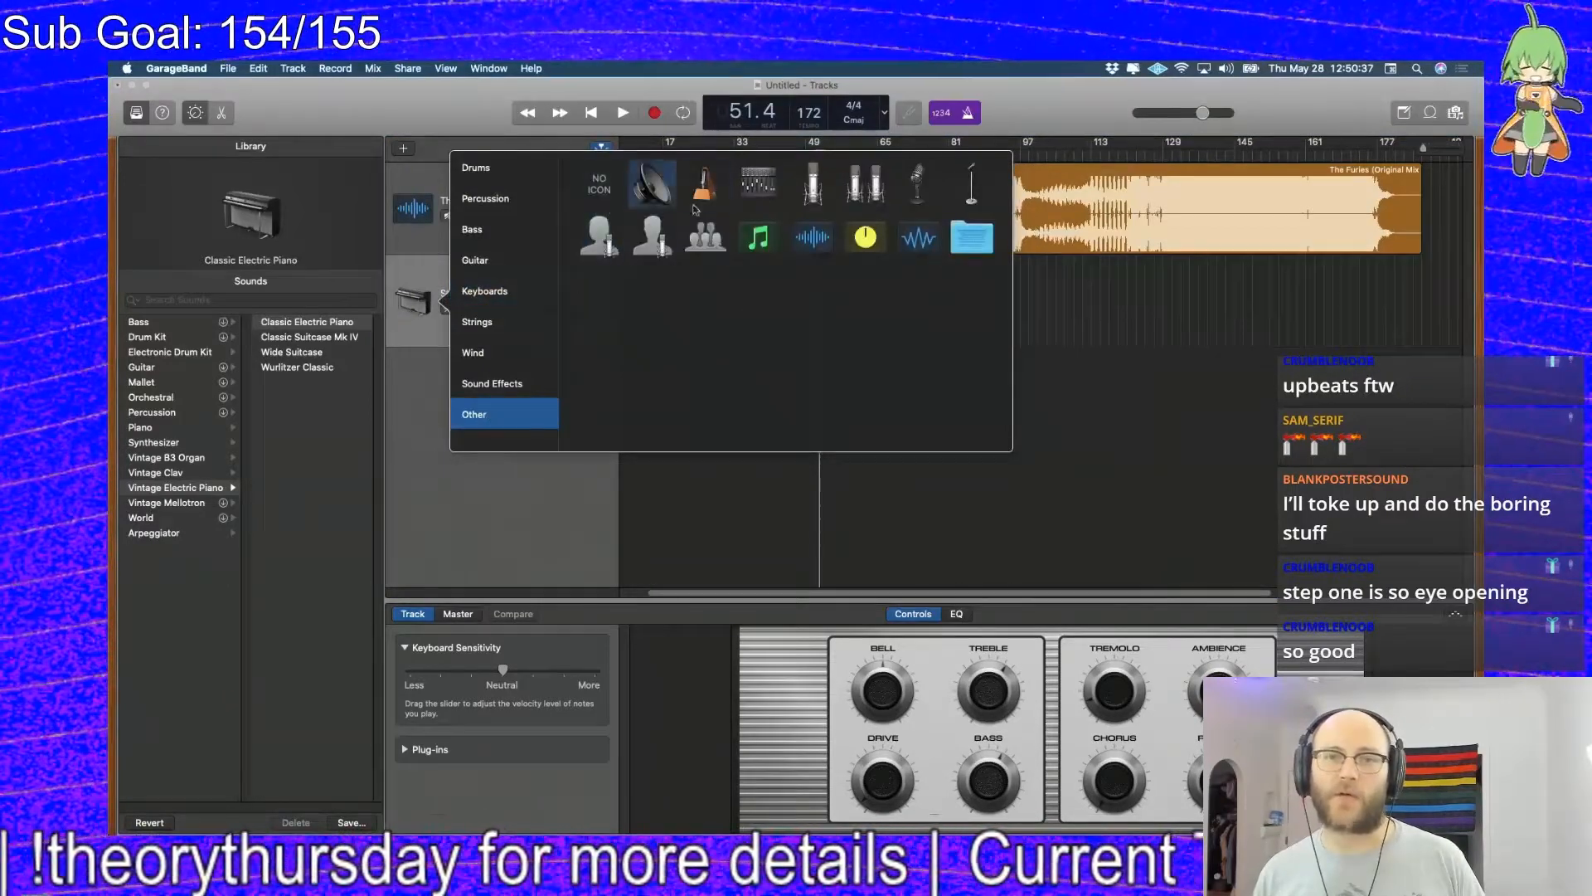
{"action": "left_click", "coordinate": [758, 238]}
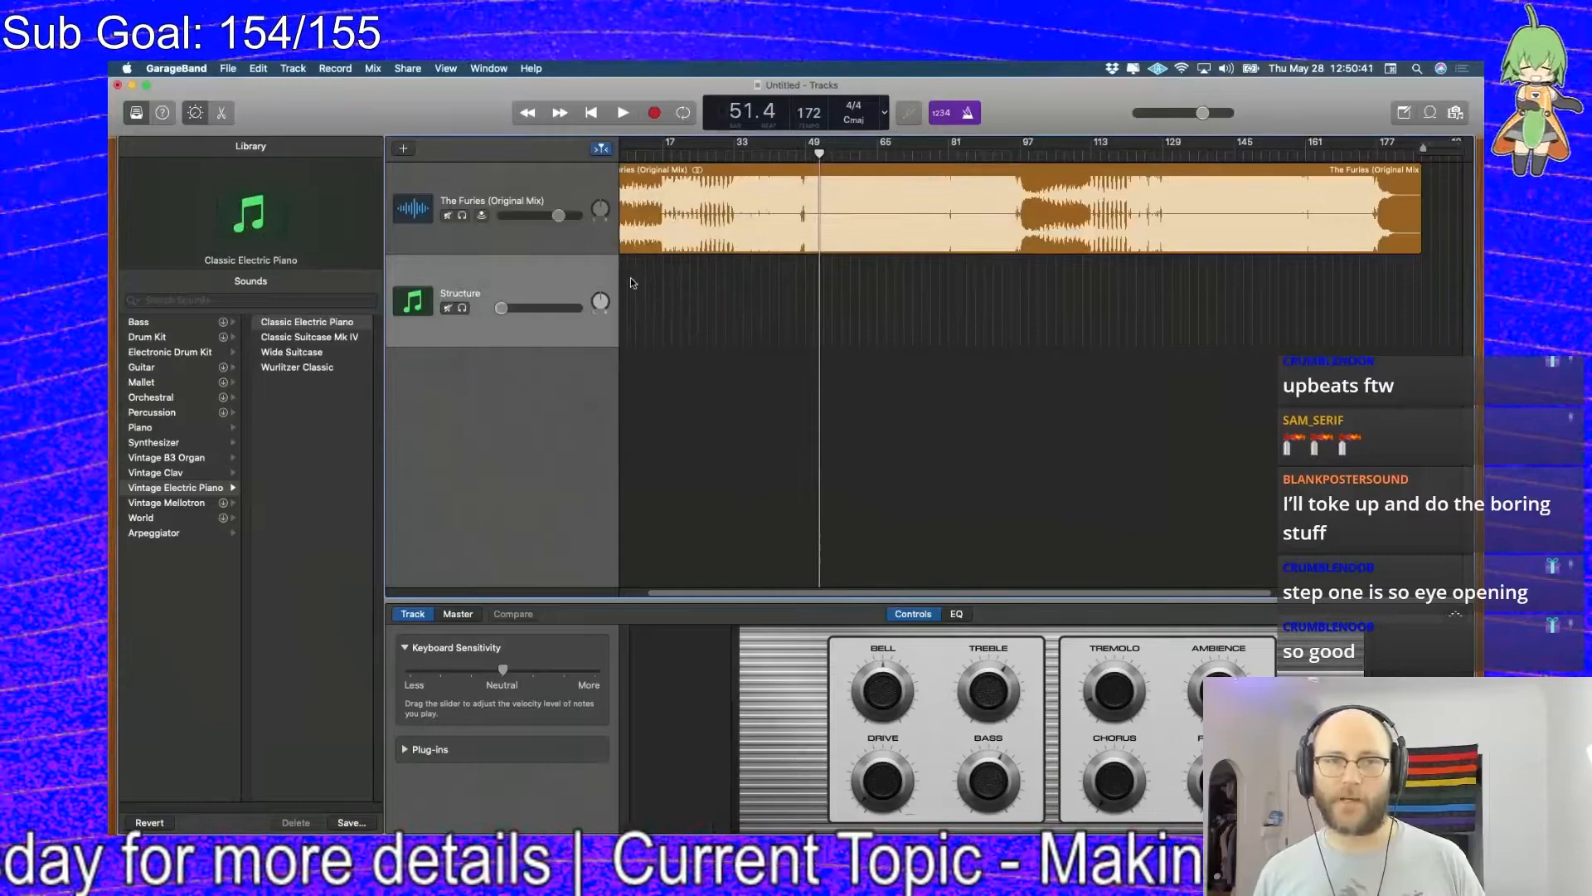
Create an empty MIDI region at bar 1 of the Structure track
{"action": "left_click_drag", "start_coordinate": [845, 591], "coordinate": [646, 589]}
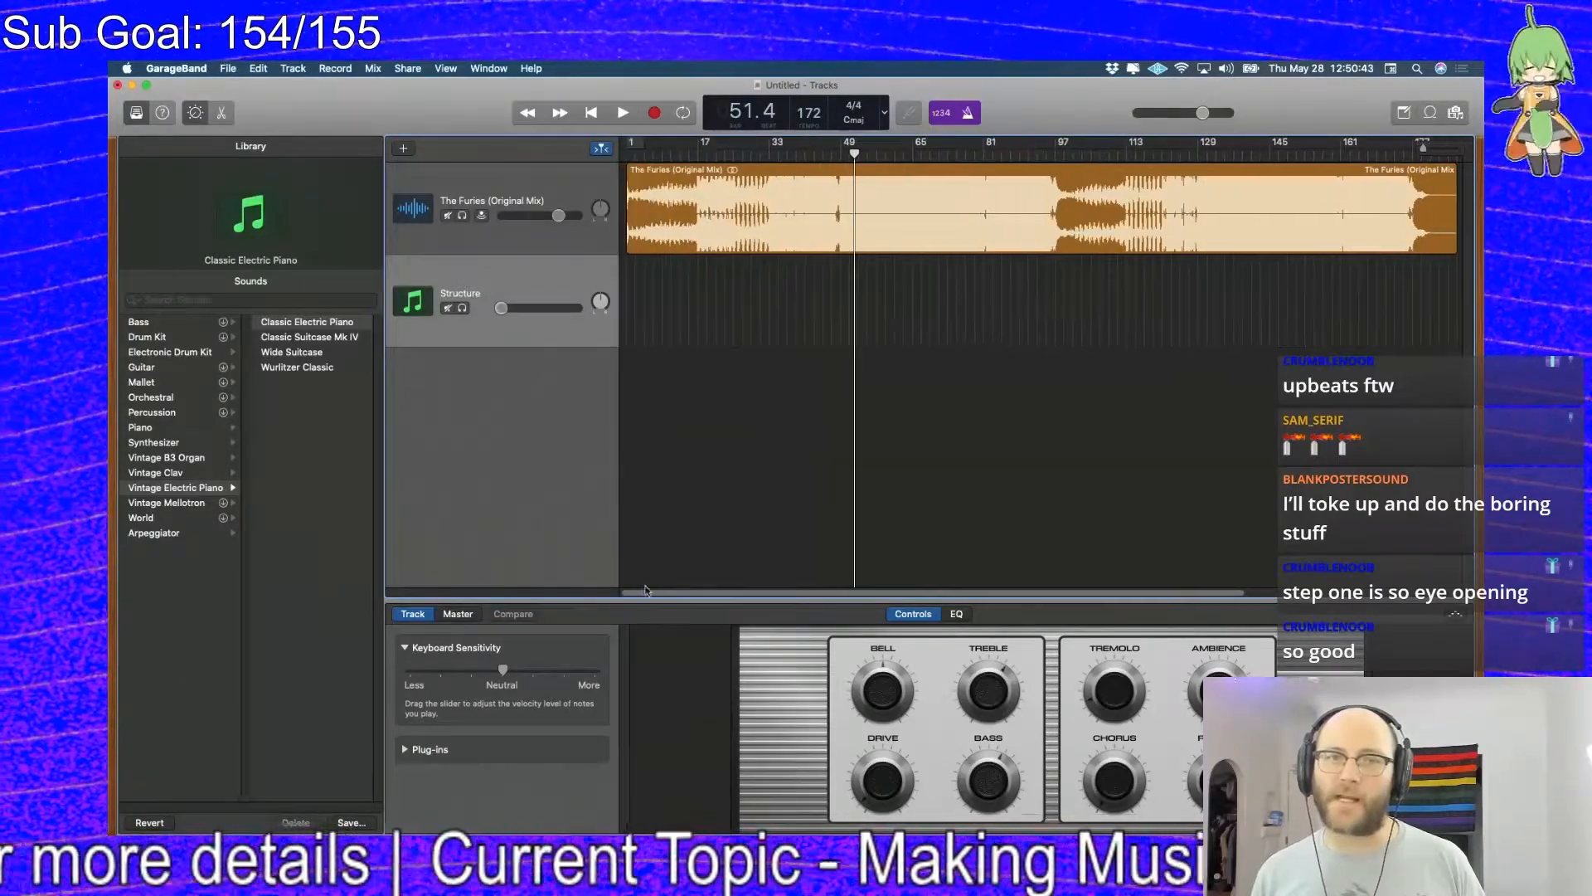
{"action": "right_click", "coordinate": [626, 290]}
{"action": "left_click", "coordinate": [672, 290]}
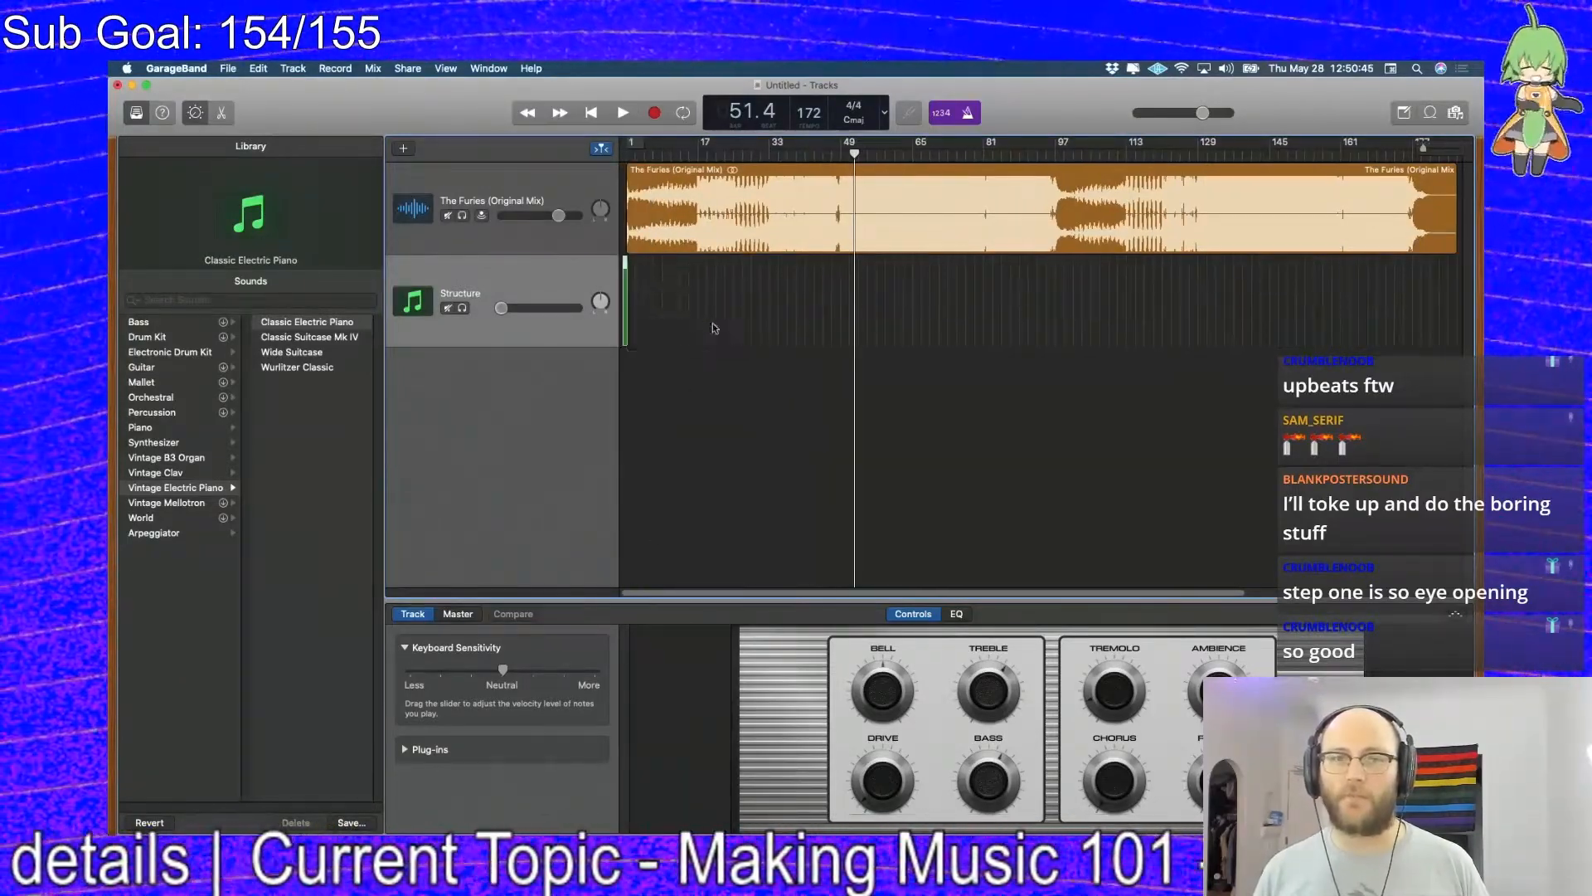
{"action": "left_click", "coordinate": [627, 318]}
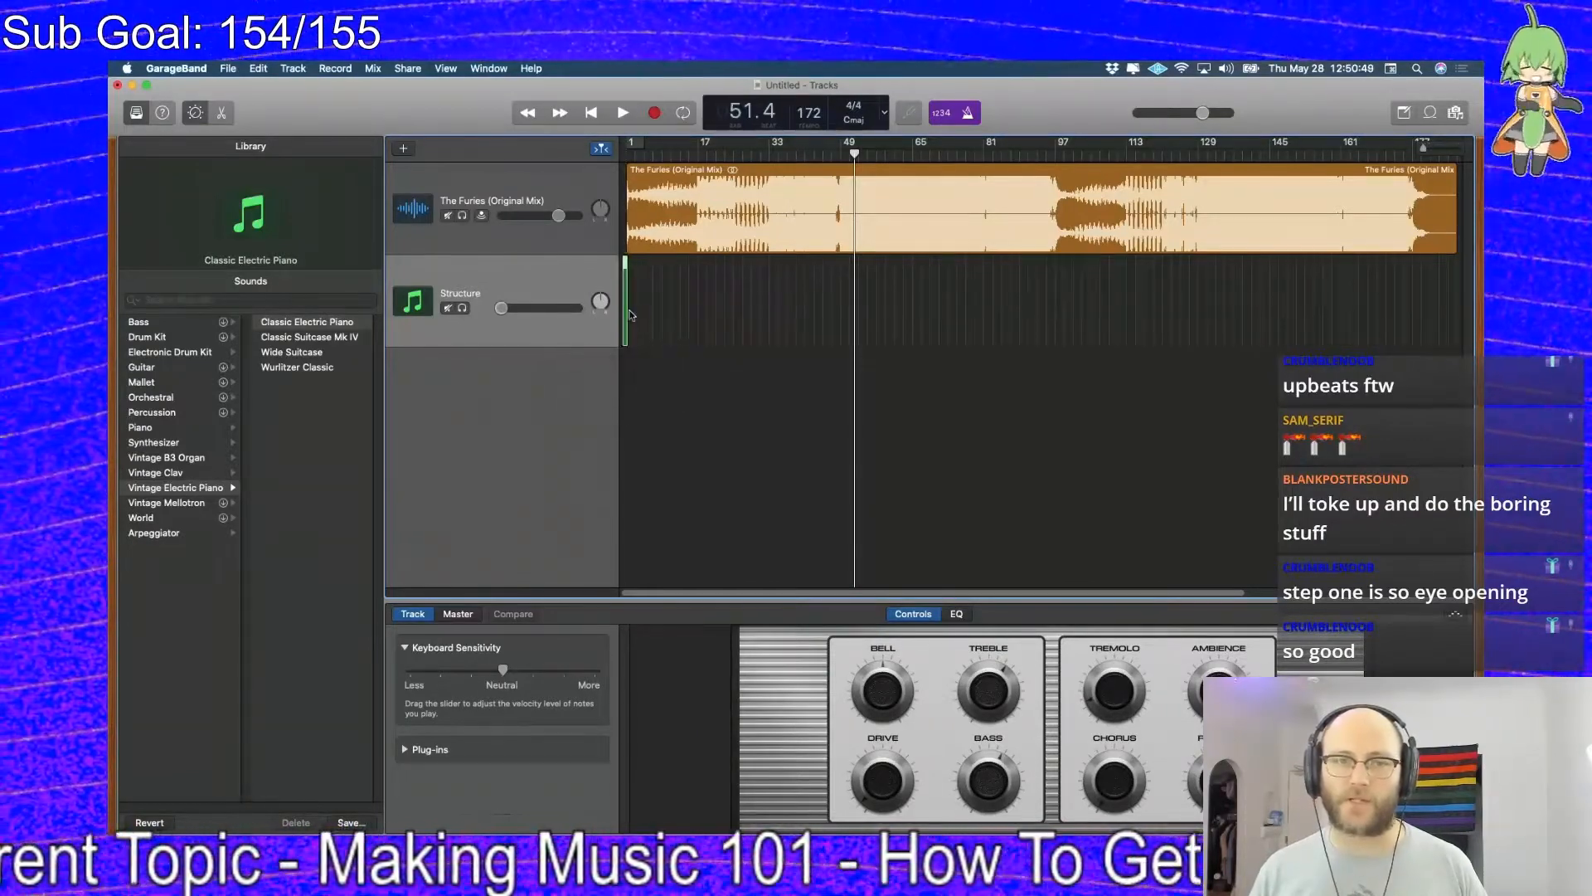
Extend the first Structure region to bar 17 and rename it Intro
{"action": "left_click_drag", "start_coordinate": [638, 325], "coordinate": [699, 334]}
{"action": "key", "text": "shift+n"}
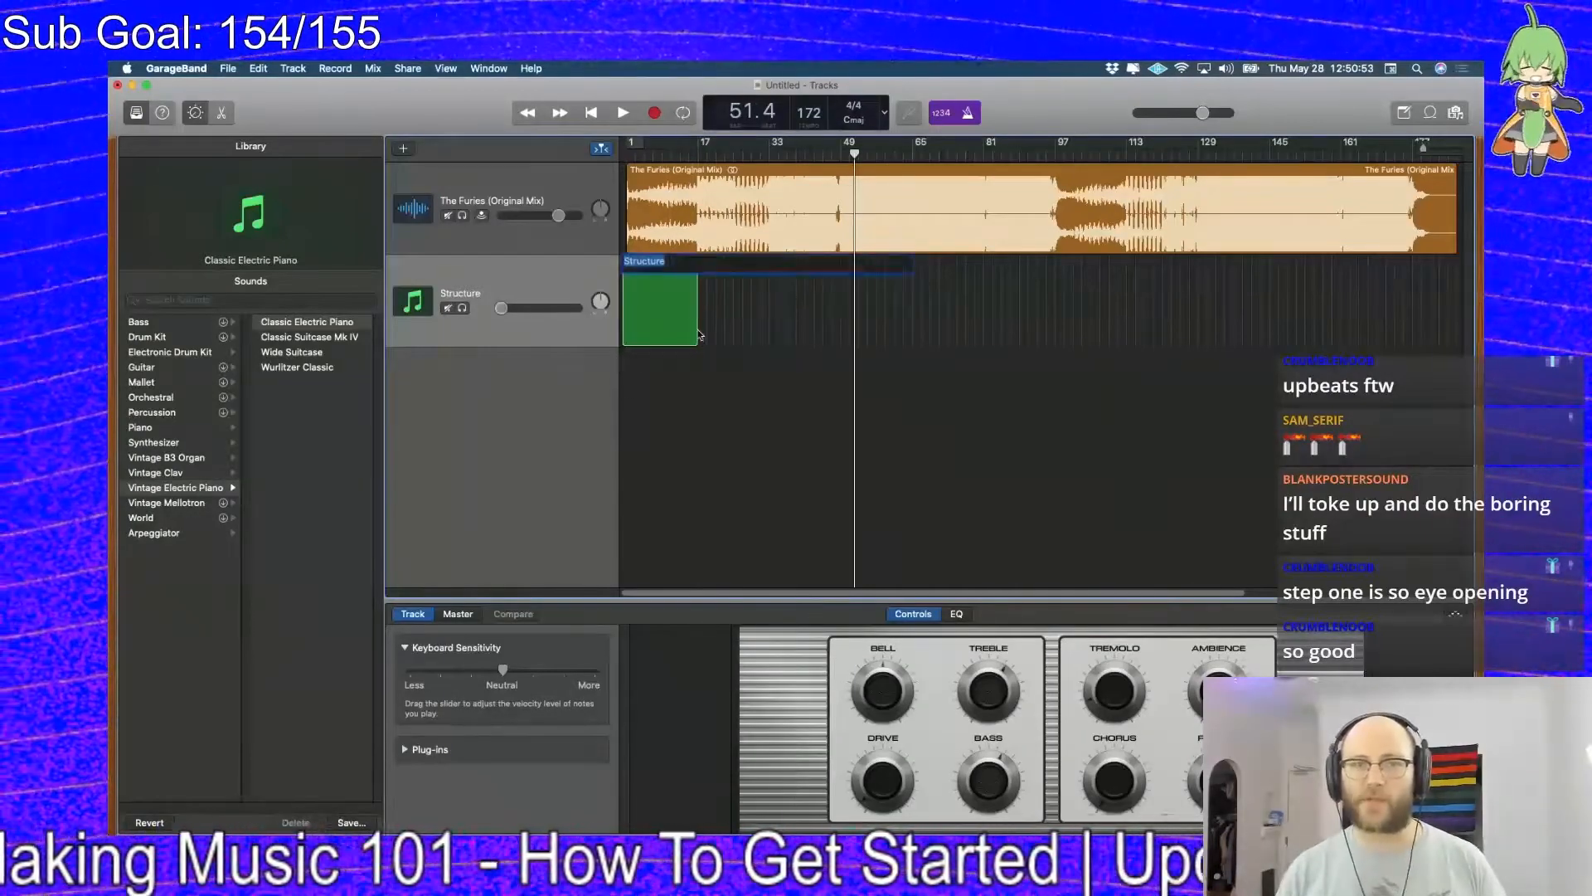
{"action": "key", "text": "Return"}
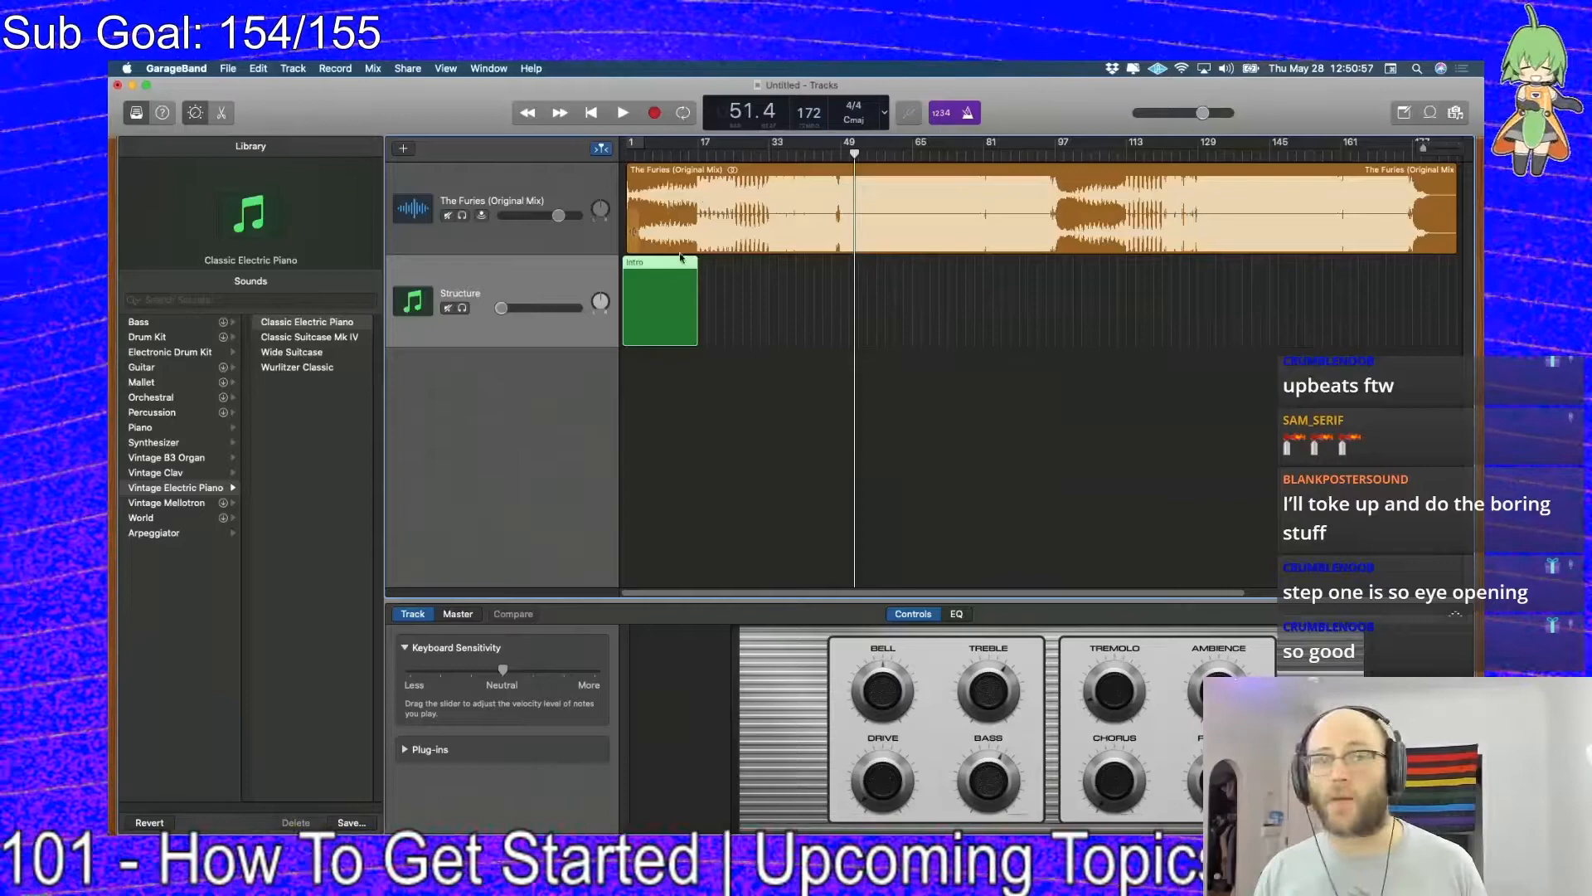
Check the song's change near bar 17 by ear, and place a copy of the Intro region there renamed Main Theme
{"action": "left_click", "coordinate": [694, 178]}
{"action": "key", "text": "space"}
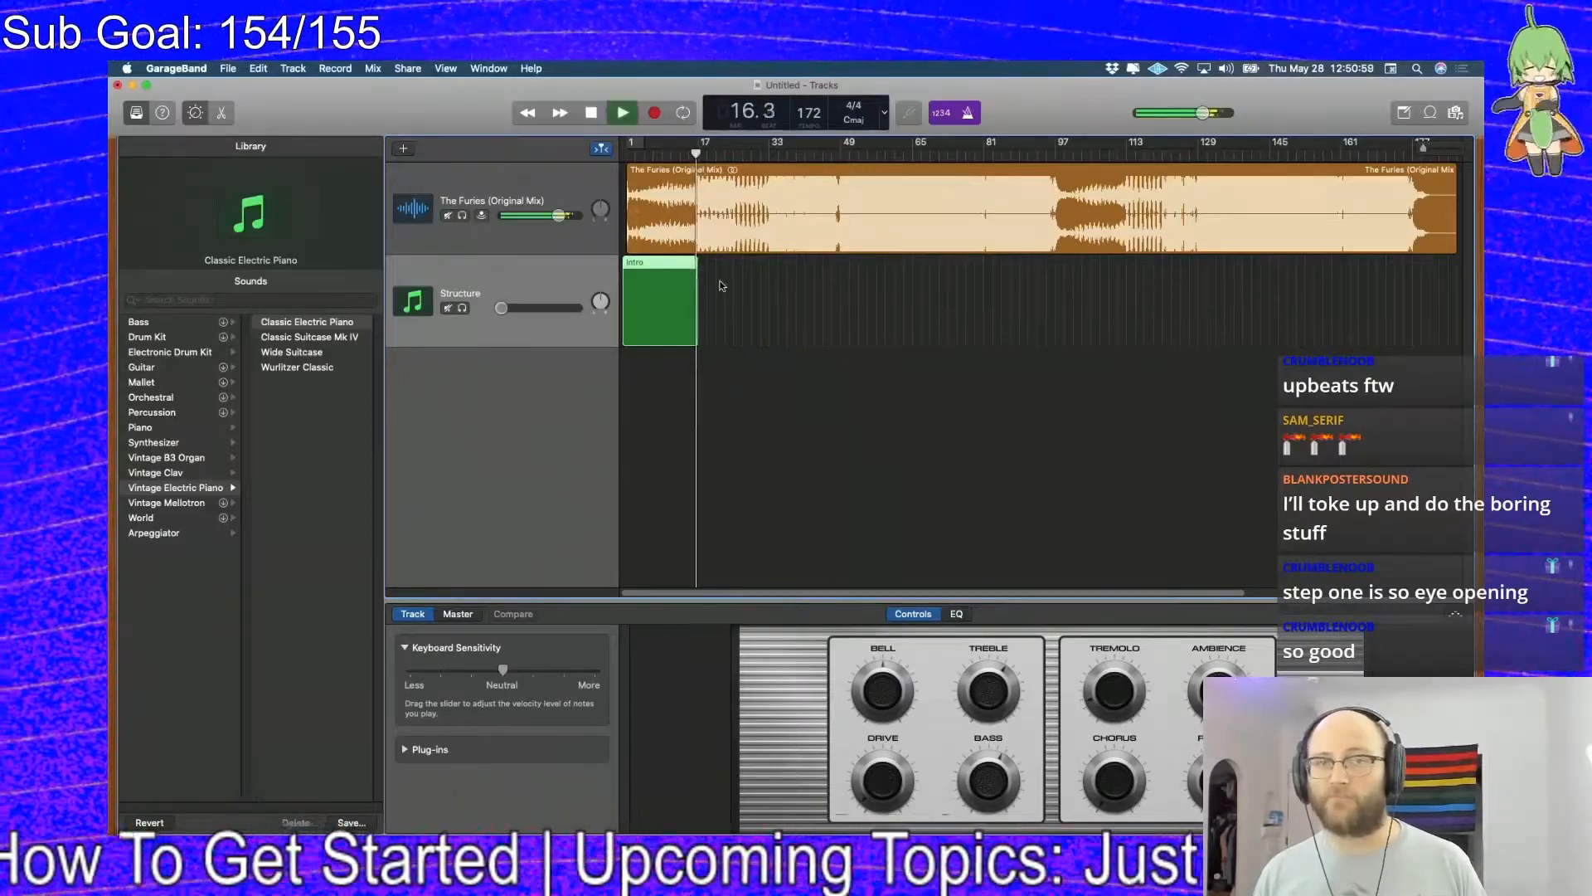
{"action": "key", "text": "space"}
{"action": "left_click_drag", "start_coordinate": [670, 267], "coordinate": [738, 268]}
{"action": "double_click", "coordinate": [728, 266]}
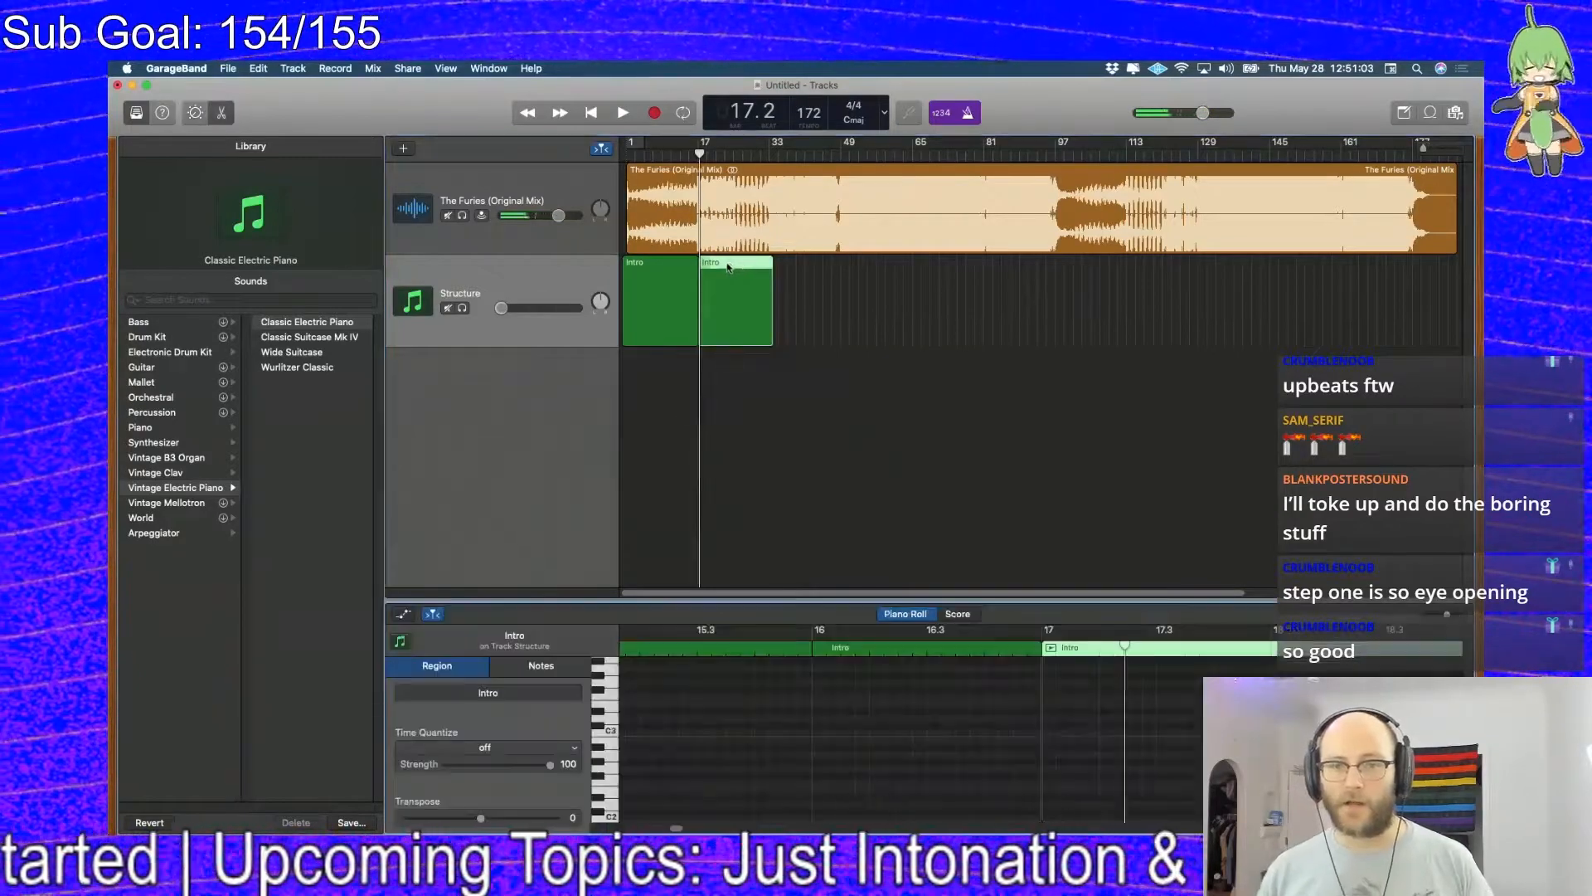
{"action": "left_click", "coordinate": [735, 264]}
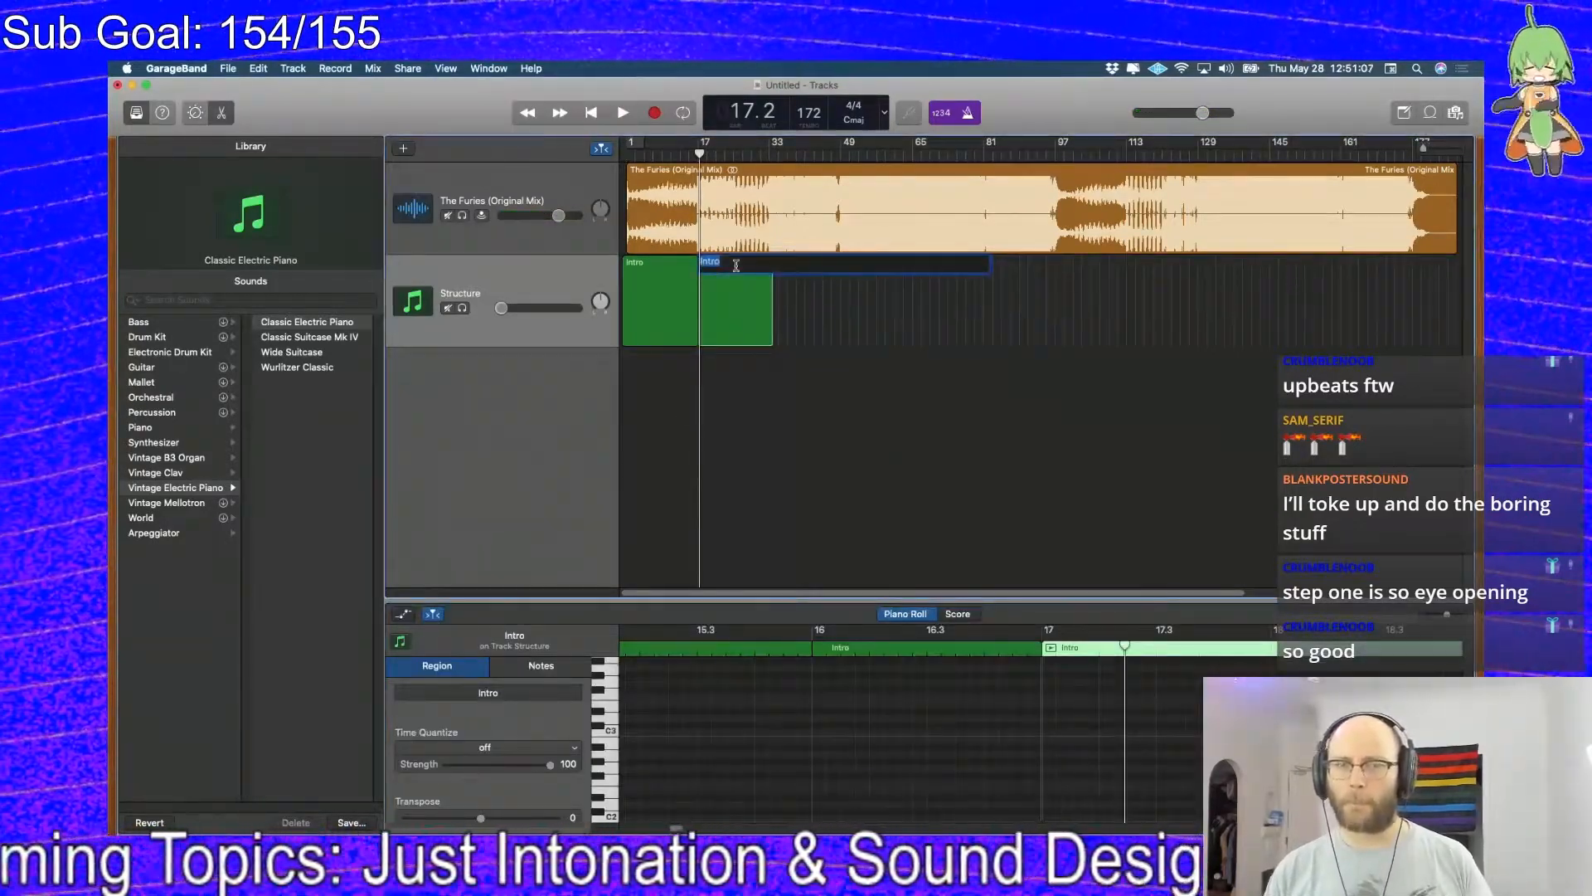
{"action": "type", "text": "Main Theme"}
{"action": "key", "text": "Return"}
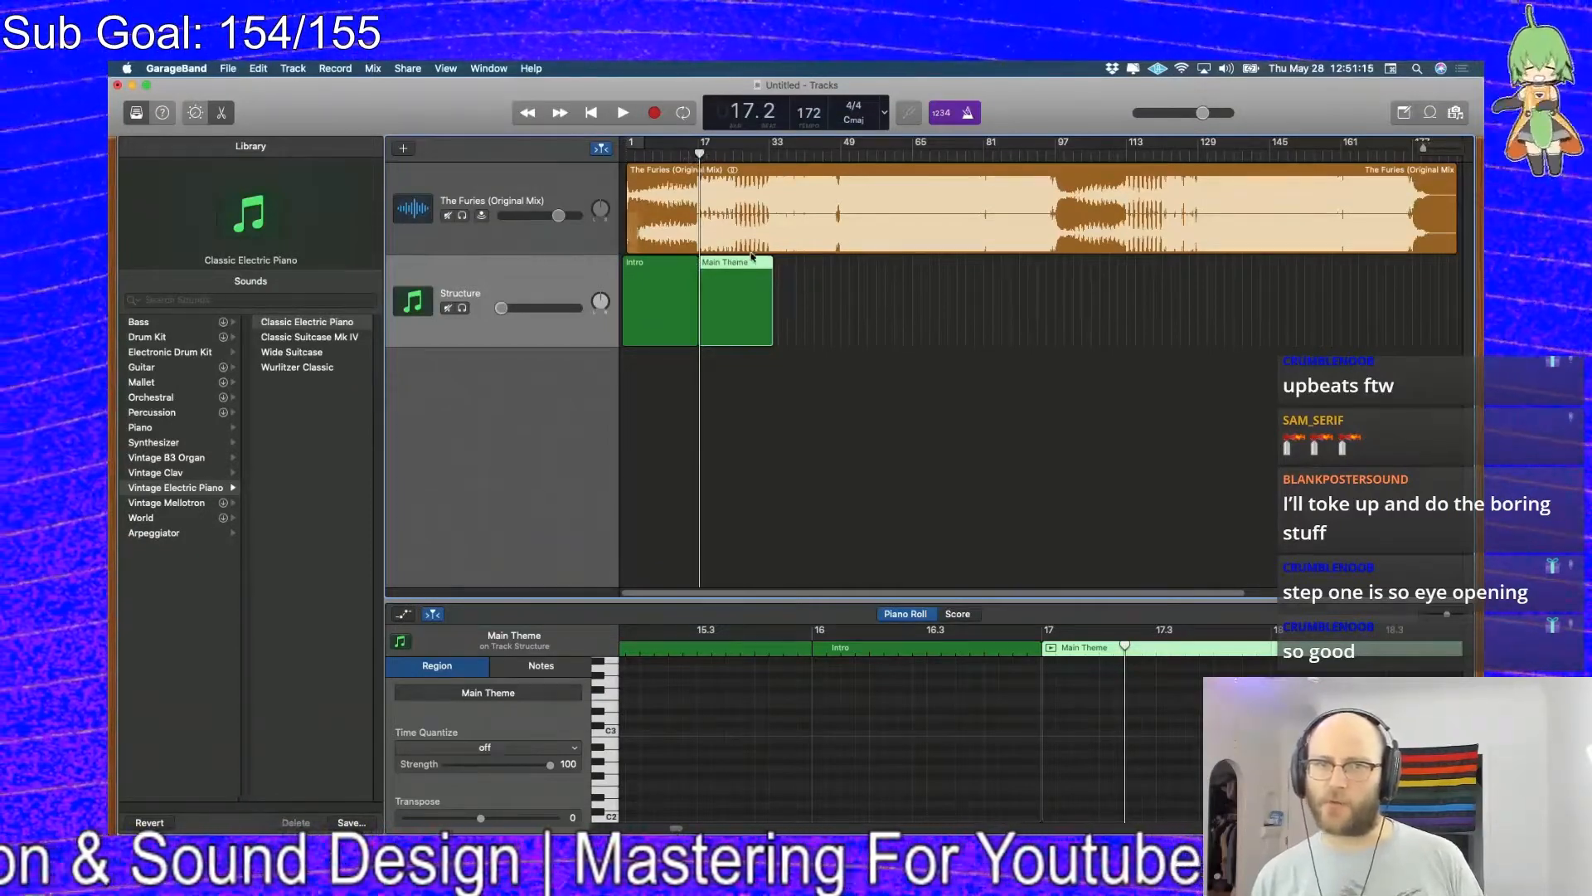
Copy the Main Theme region to about bar 32, audition the song around bar 33, and rename the copy Build
{"action": "left_click_drag", "start_coordinate": [735, 263], "coordinate": [803, 264]}
{"action": "mouse_move", "coordinate": [771, 150]}
{"action": "left_mouse_down"}
{"action": "mouse_move", "coordinate": [823, 154]}
{"action": "mouse_move", "coordinate": [772, 152]}
{"action": "left_mouse_up"}
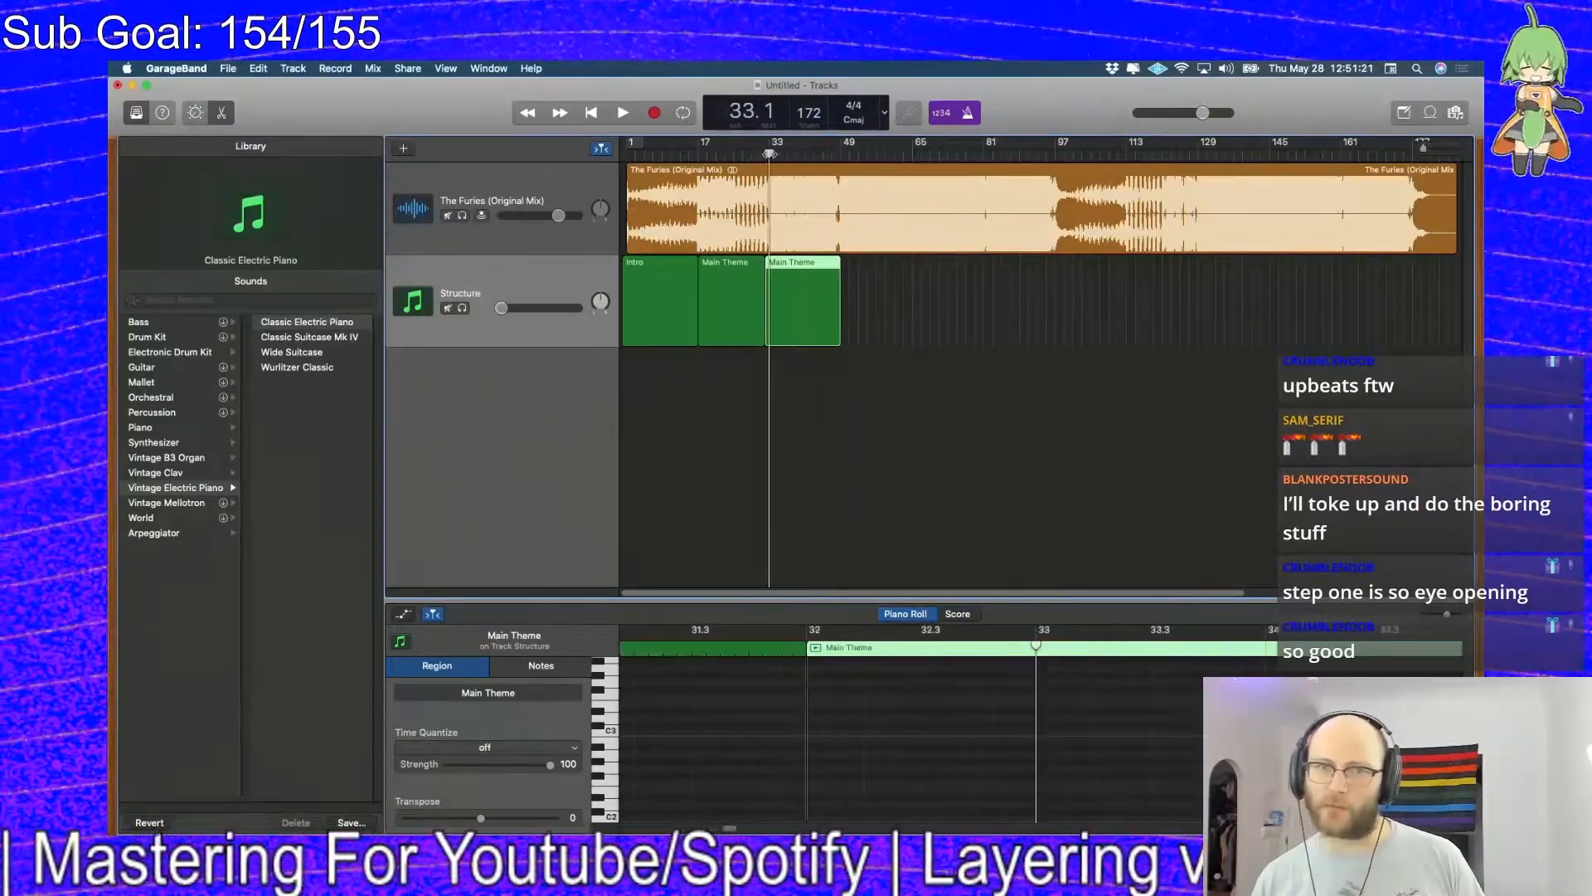
{"action": "key", "text": "space"}
{"action": "key", "text": "space"}
{"action": "left_click", "coordinate": [815, 256]}
{"action": "type", "text": "Build"}
{"action": "key", "text": "Return"}
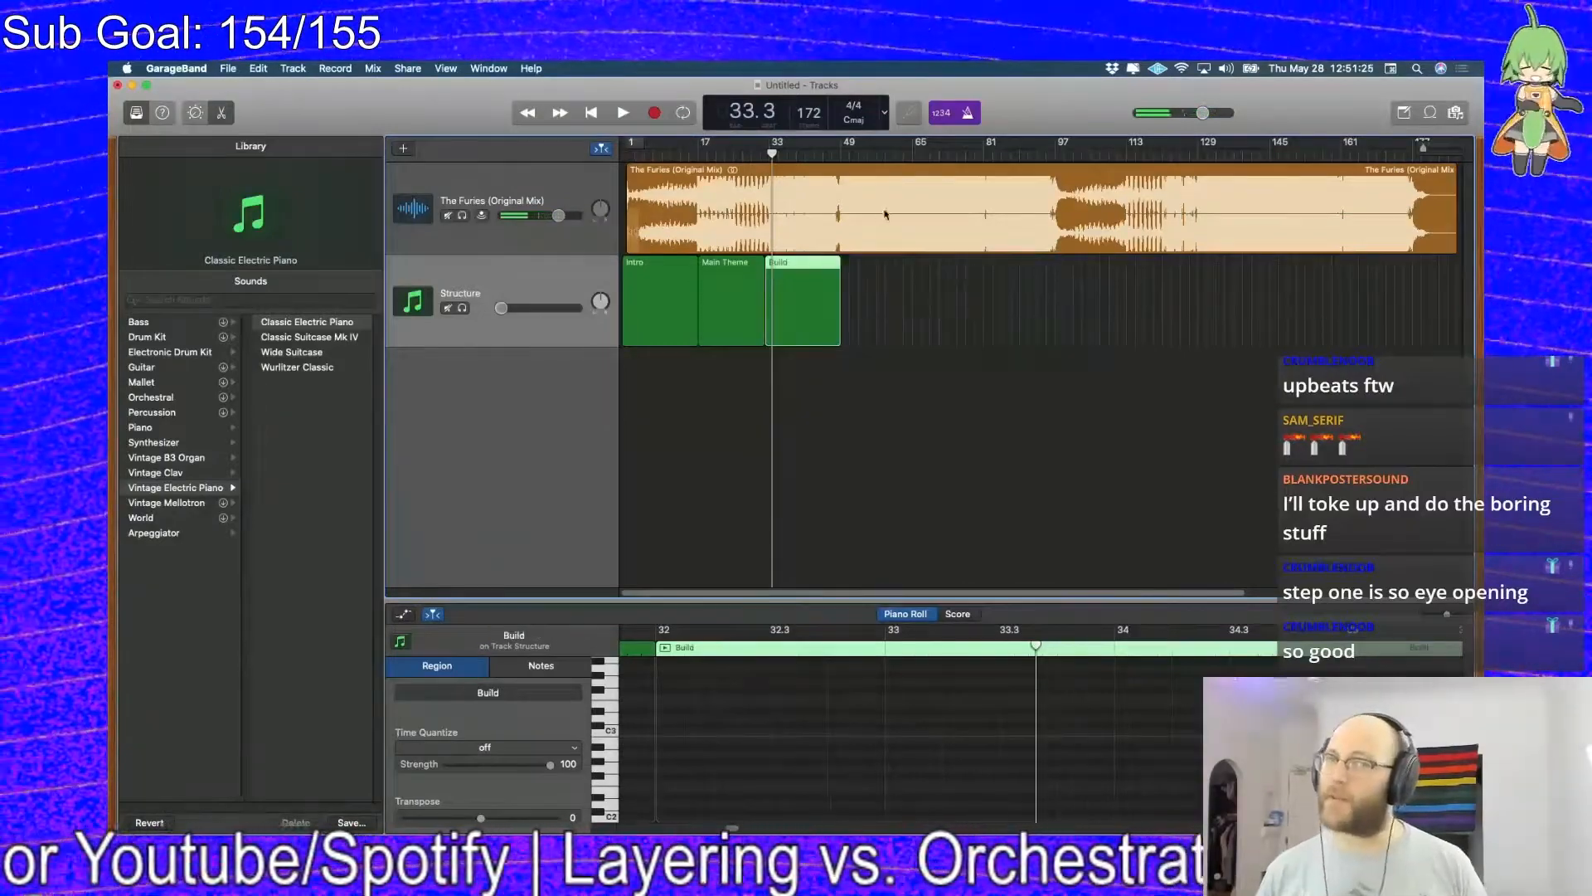
Place three copies of the Build region in a row after it and delete the first two copies
{"action": "left_click_drag", "start_coordinate": [807, 267], "coordinate": [956, 265]}
{"action": "left_click_drag", "start_coordinate": [956, 267], "coordinate": [1036, 266]}
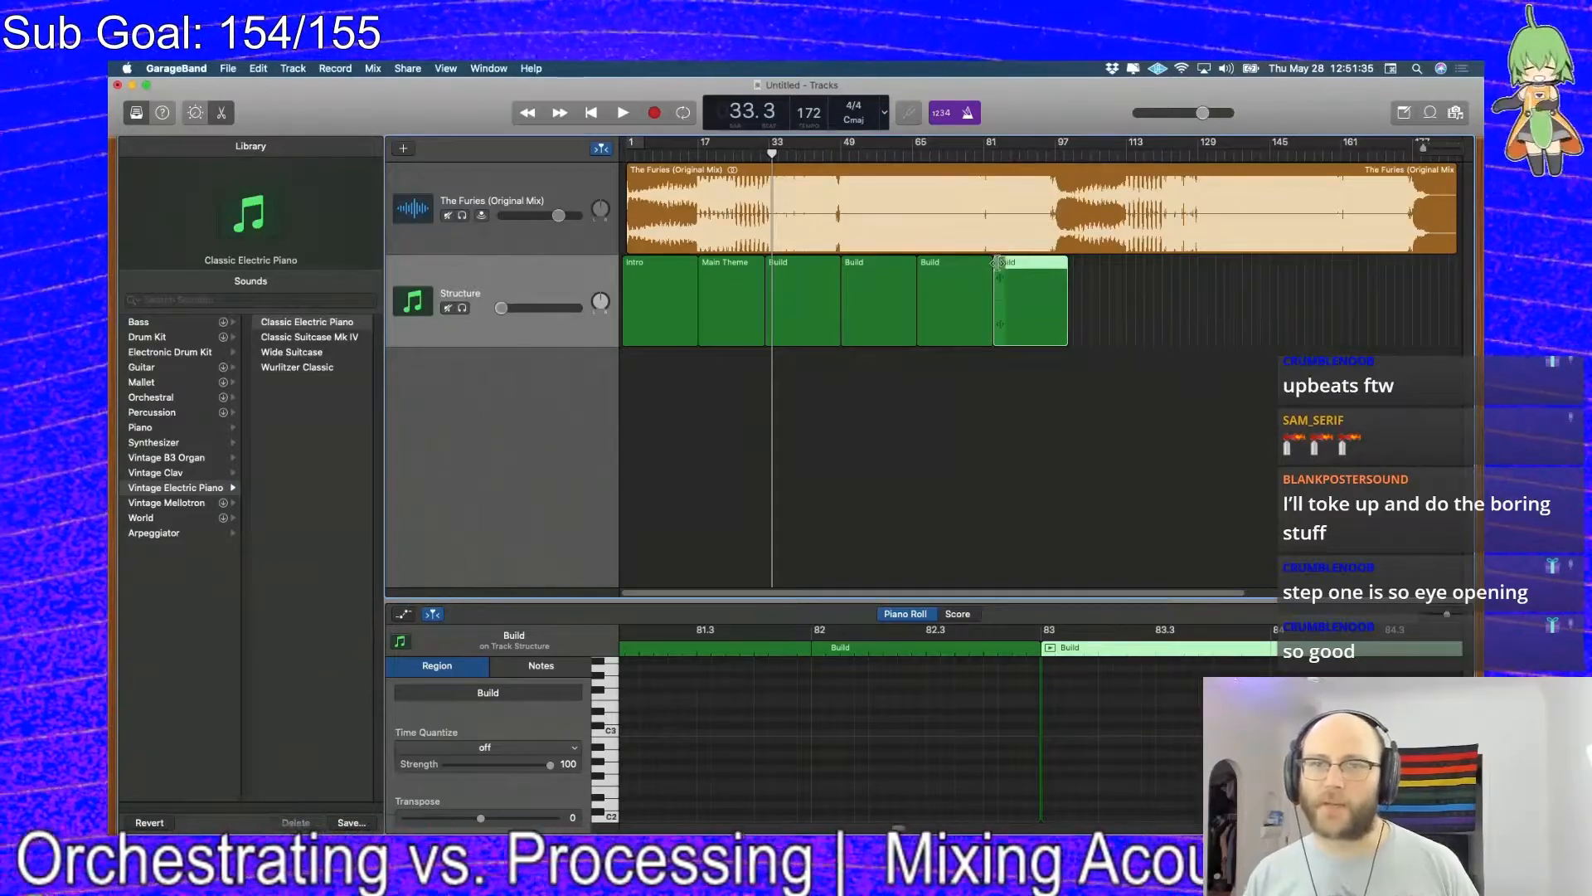
{"action": "scroll", "coordinate": [1029, 253], "scroll_direction": "up", "scroll_amount": 5}
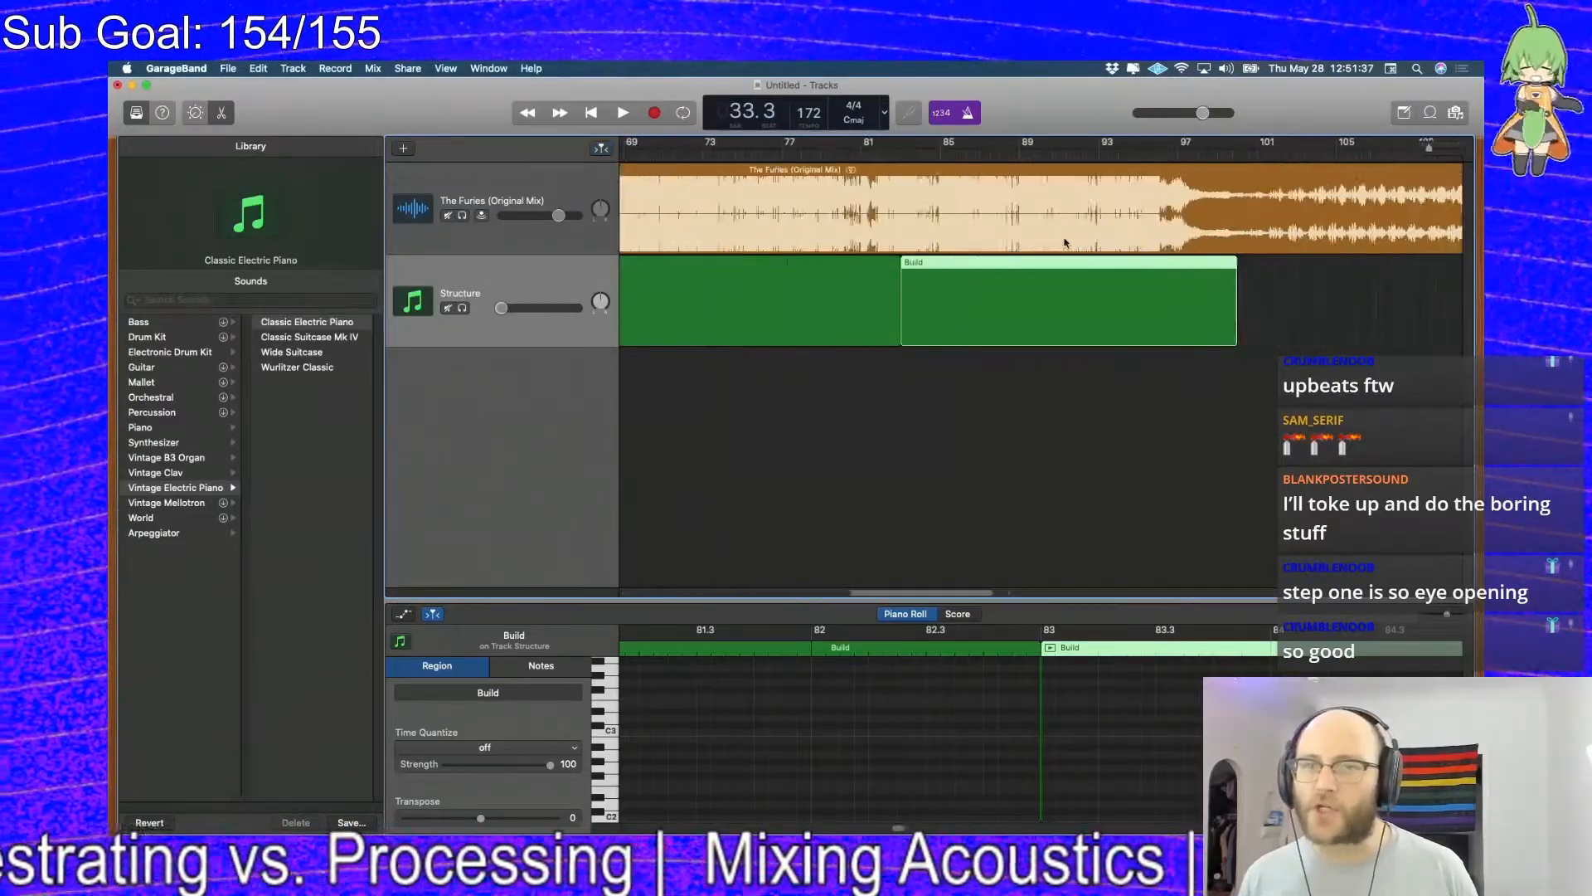
{"action": "scroll", "coordinate": [908, 282], "scroll_direction": "down", "scroll_amount": 3}
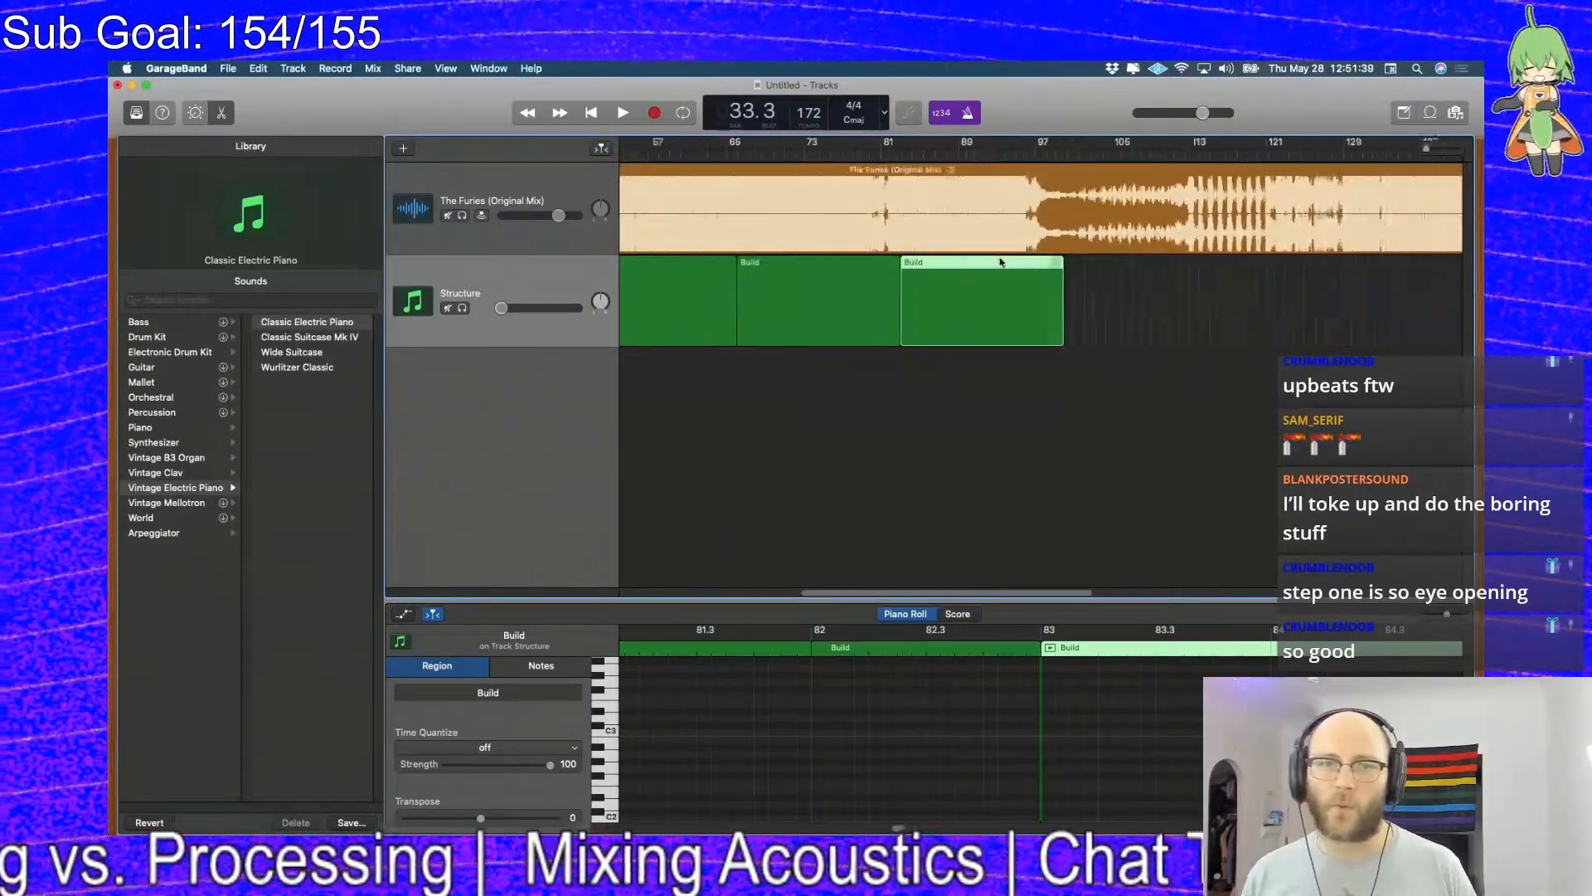
{"action": "left_click_drag", "start_coordinate": [764, 300], "coordinate": [757, 302]}
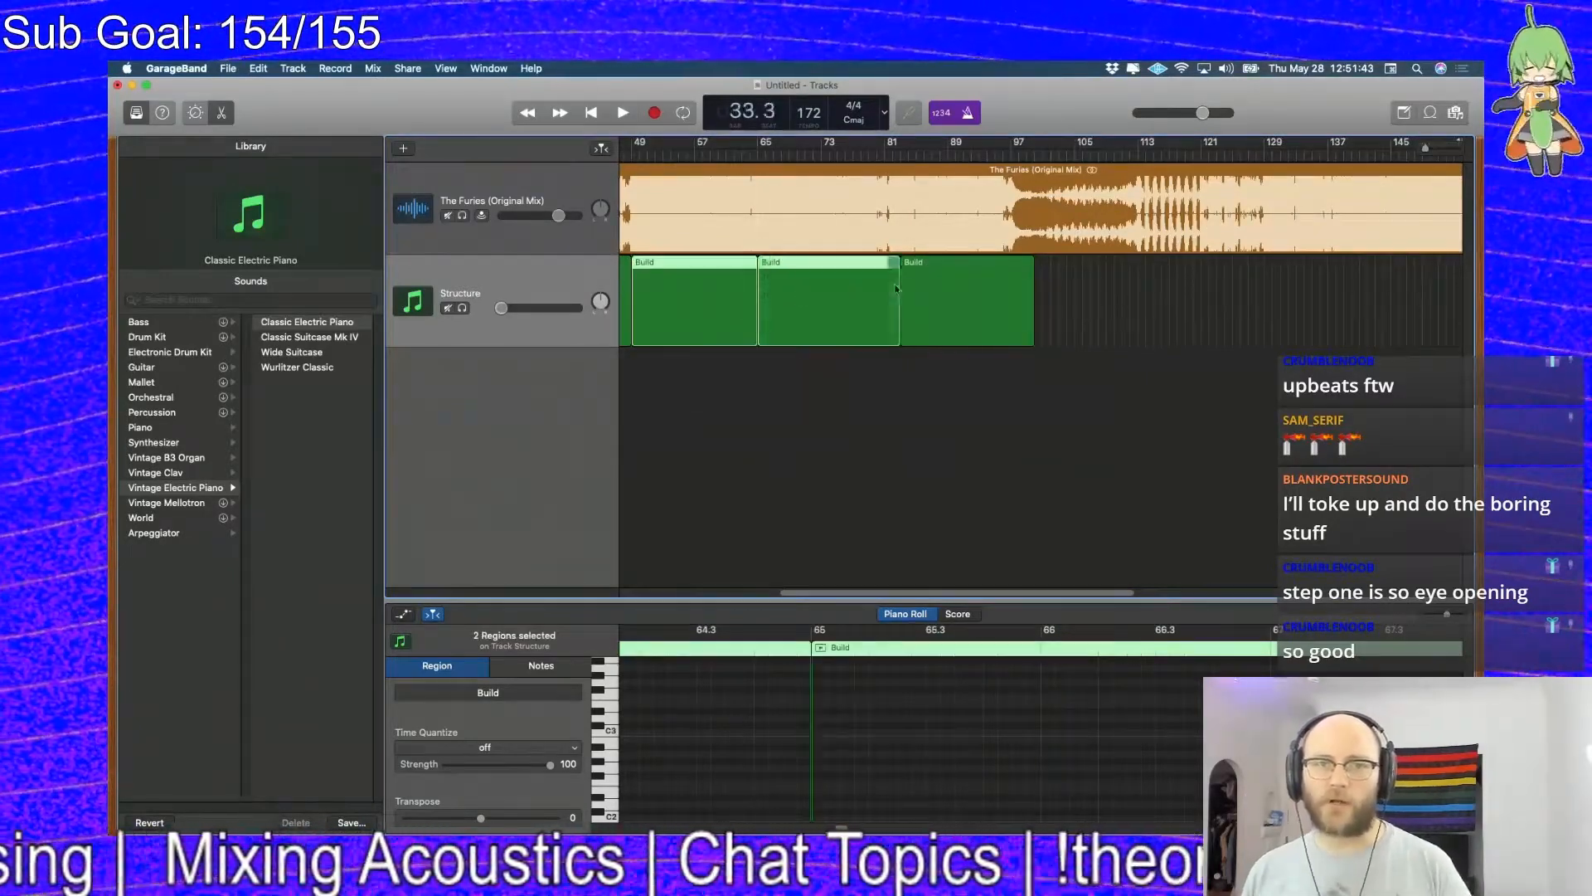
{"action": "key", "text": "Delete"}
Move the remaining Build copy to bar 49, trim it to end at bar 65, and duplicate it at bars 65, 81 and 97
{"action": "left_click_drag", "start_coordinate": [940, 270], "coordinate": [675, 280]}
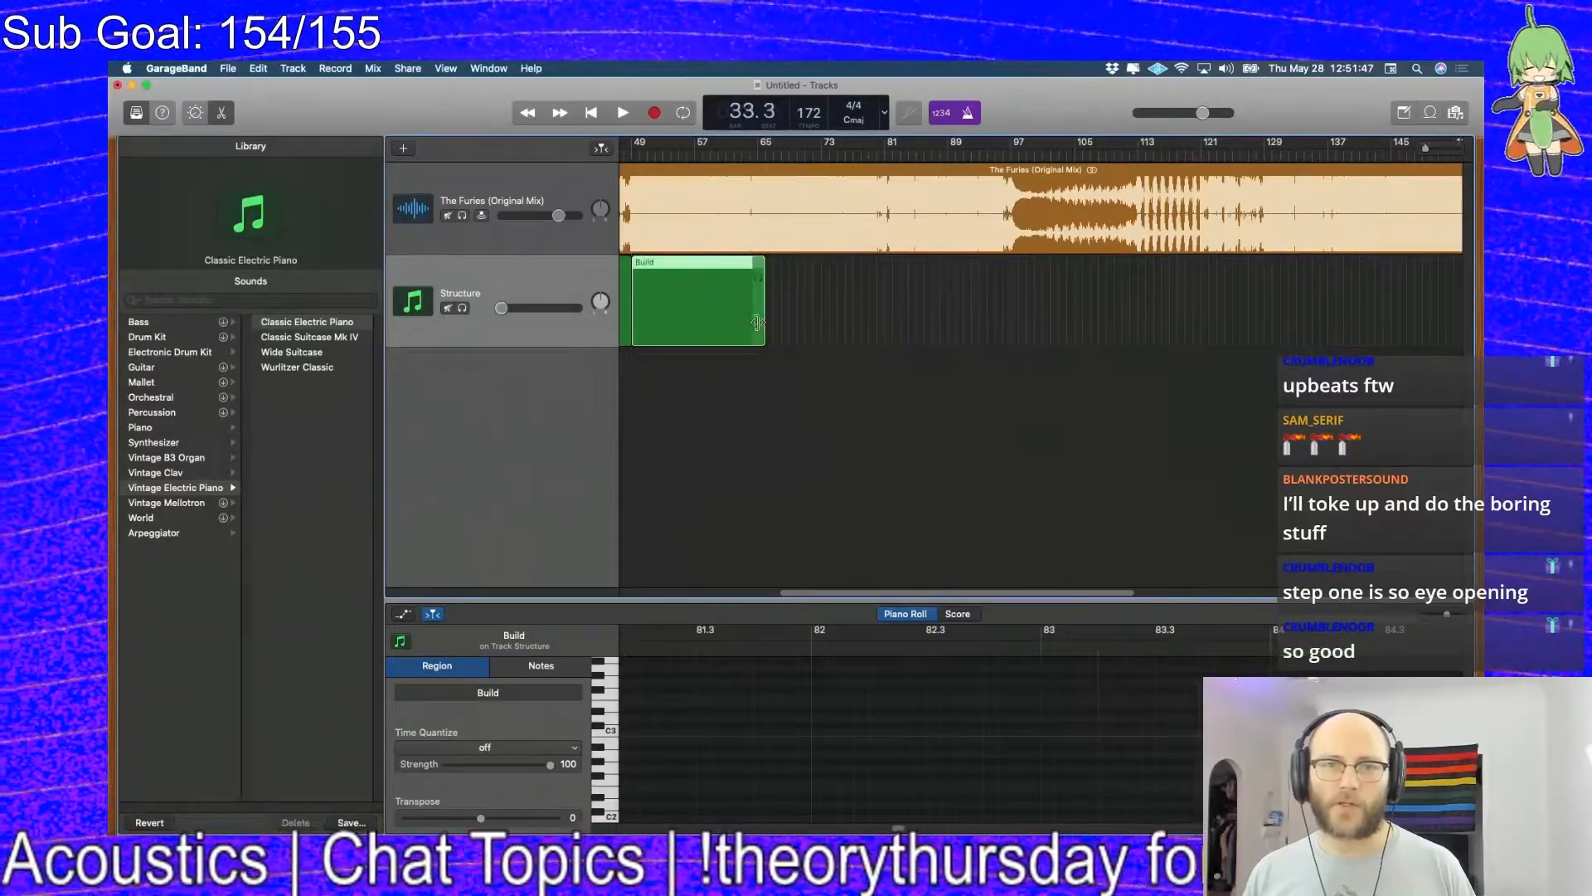
{"action": "left_click_drag", "start_coordinate": [763, 330], "coordinate": [753, 330]}
{"action": "left_click_drag", "start_coordinate": [695, 275], "coordinate": [823, 279]}
{"action": "left_click_drag", "start_coordinate": [823, 275], "coordinate": [1072, 272]}
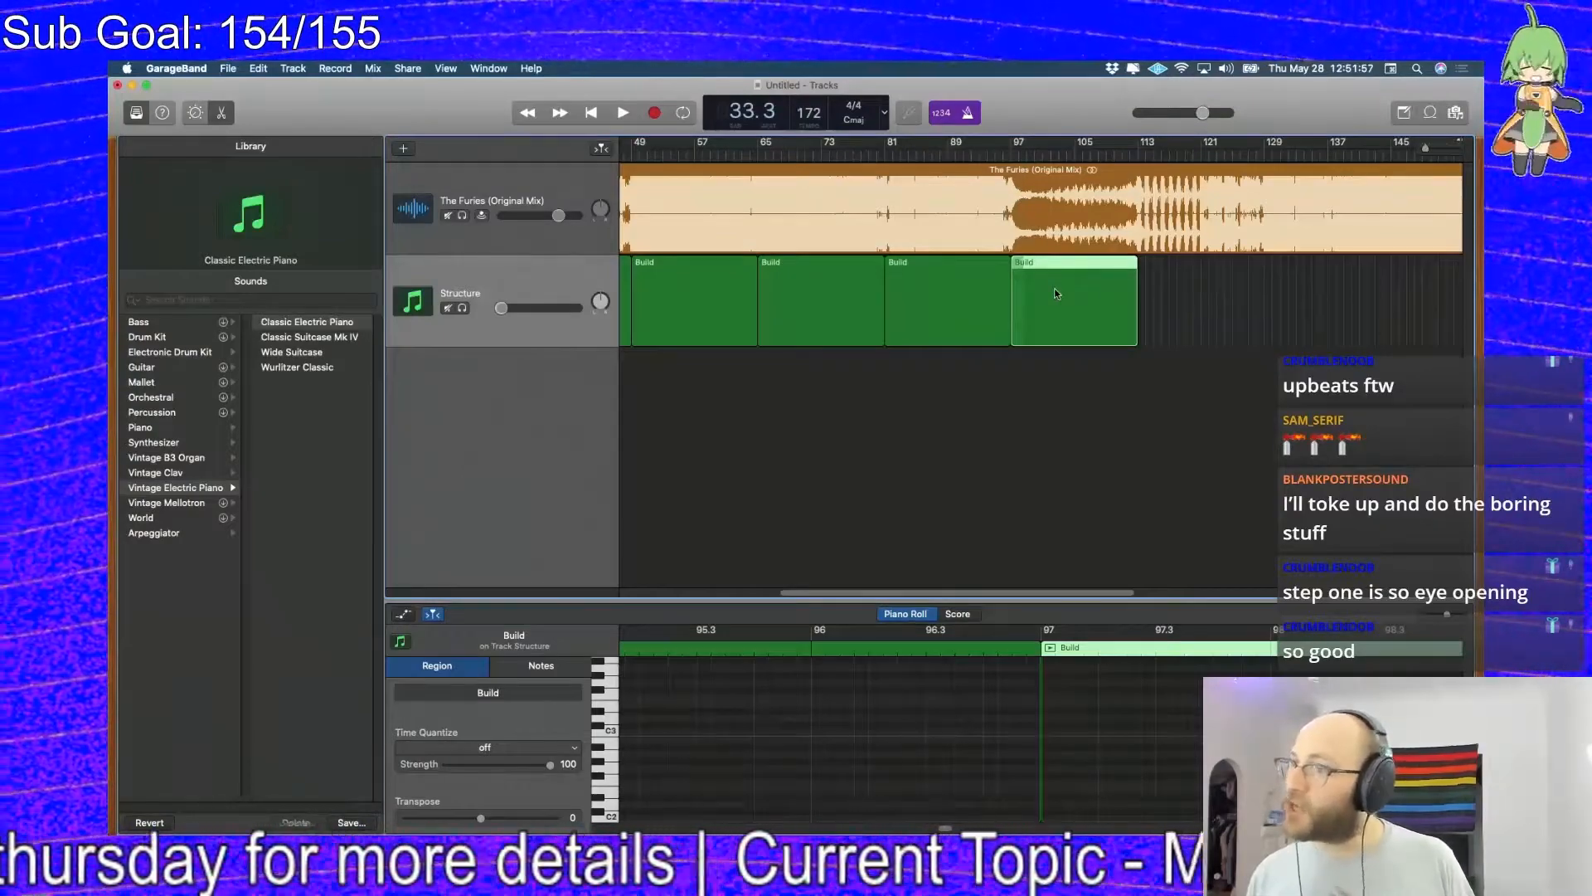
Rename the Structure region at bar 49 as Drop and the one at bar 65 as Drop 2
{"action": "scroll", "coordinate": [954, 464], "scroll_direction": "left", "scroll_amount": 5}
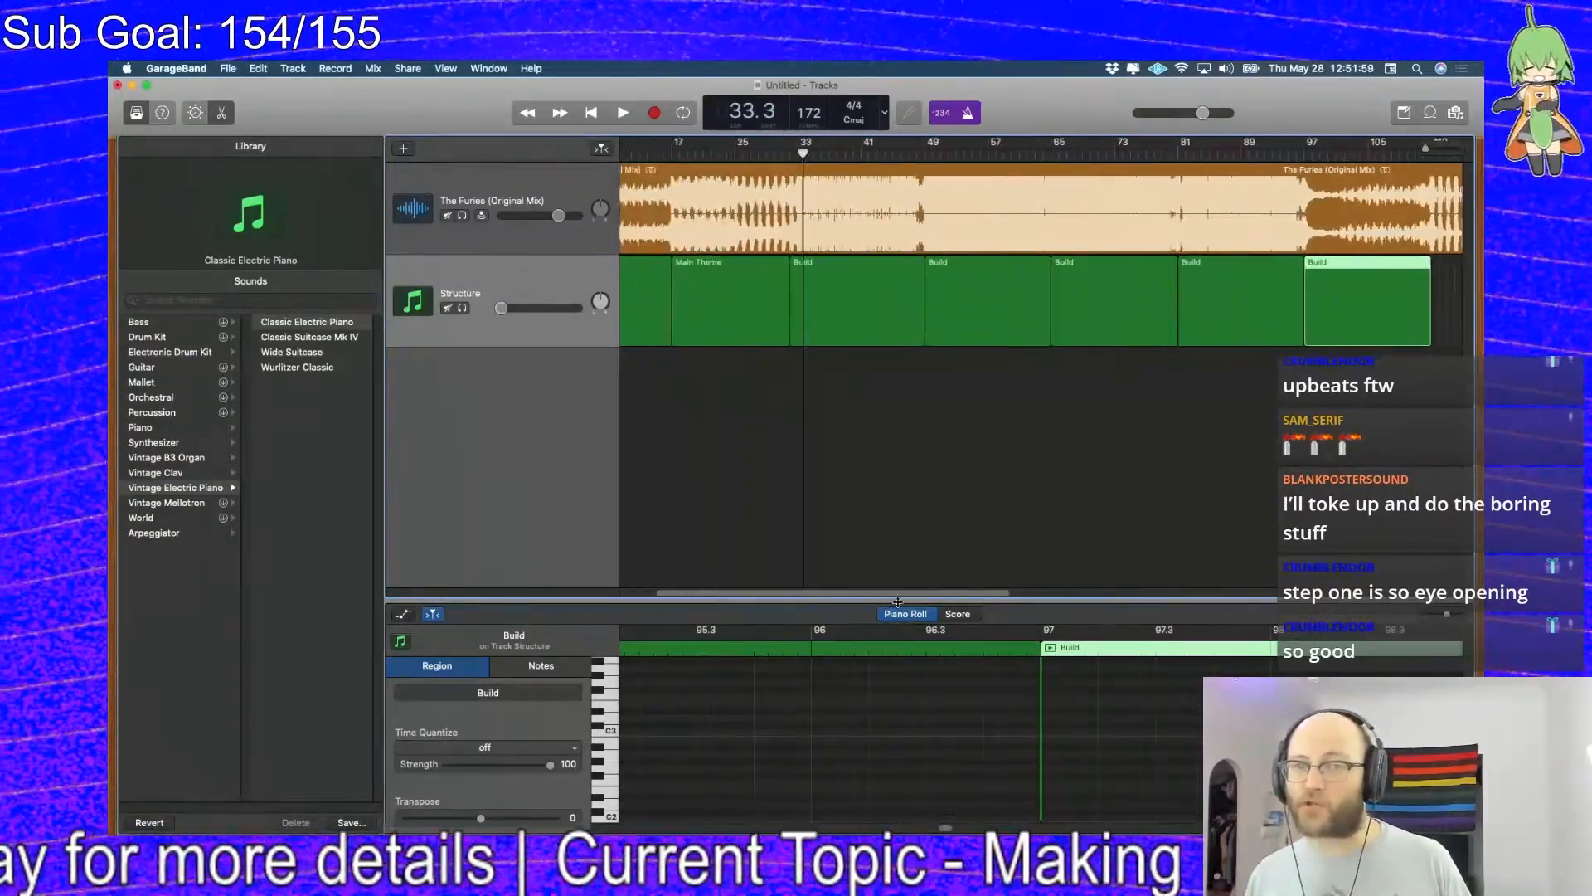
{"action": "left_click", "coordinate": [992, 281]}
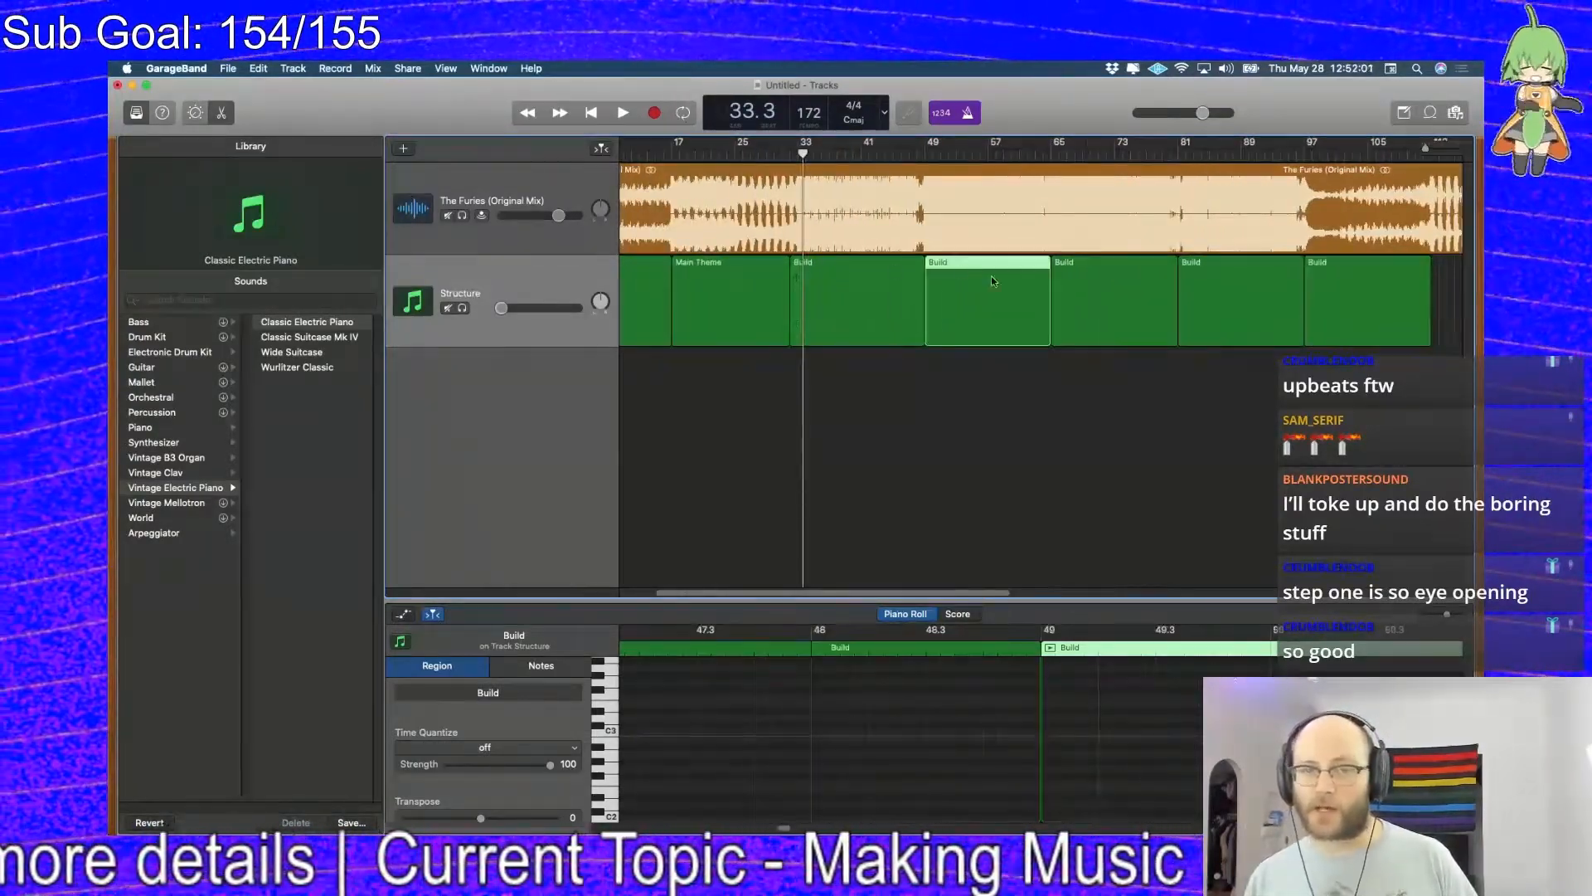
{"action": "key", "text": "shift+n"}
{"action": "type", "text": "Drop"}
{"action": "key", "text": "Return"}
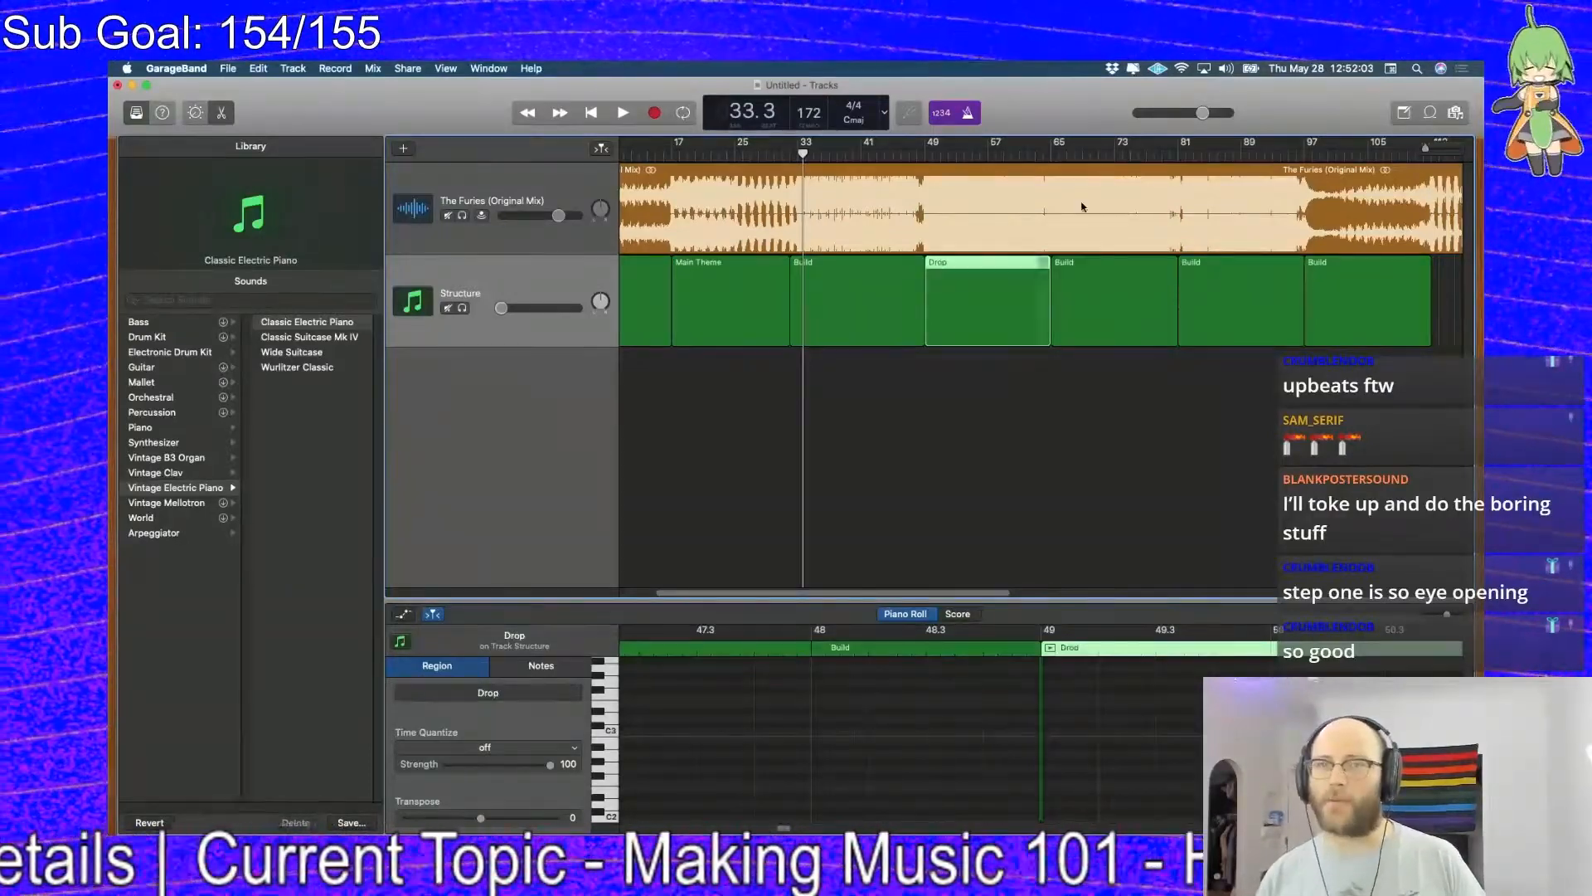
{"action": "left_click", "coordinate": [1097, 257]}
{"action": "key", "text": "shift+n"}
{"action": "type", "text": "Drop"}
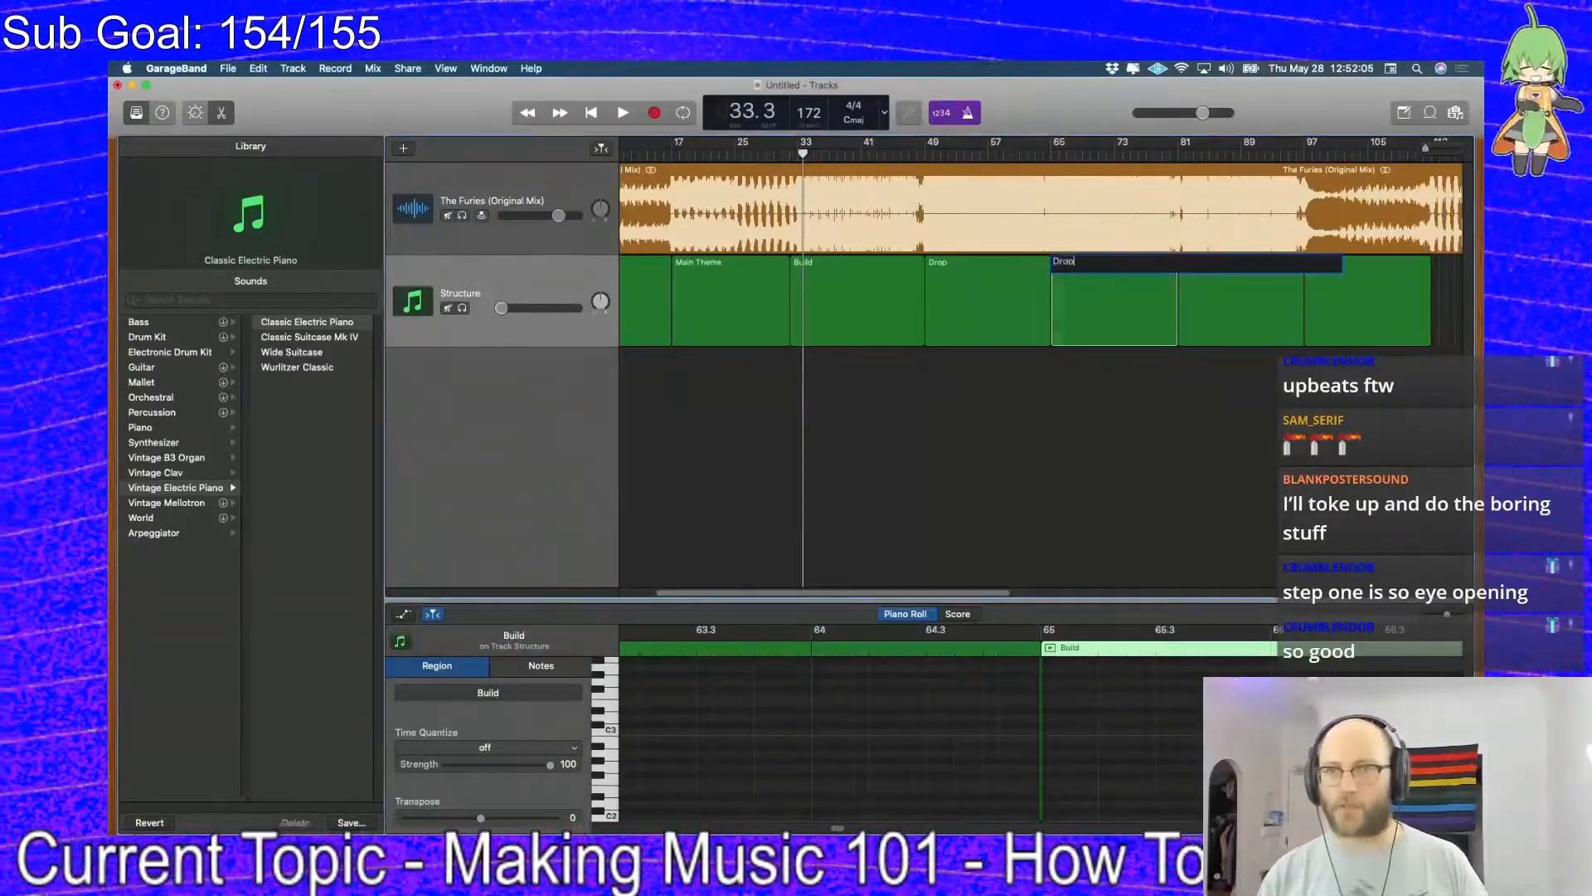
{"action": "type", "text": " 2"}
{"action": "key", "text": "Return"}
Rename the Structure region at bar 81 as Drop 3 and the one at bar 97 as Break
{"action": "left_click", "coordinate": [1252, 277]}
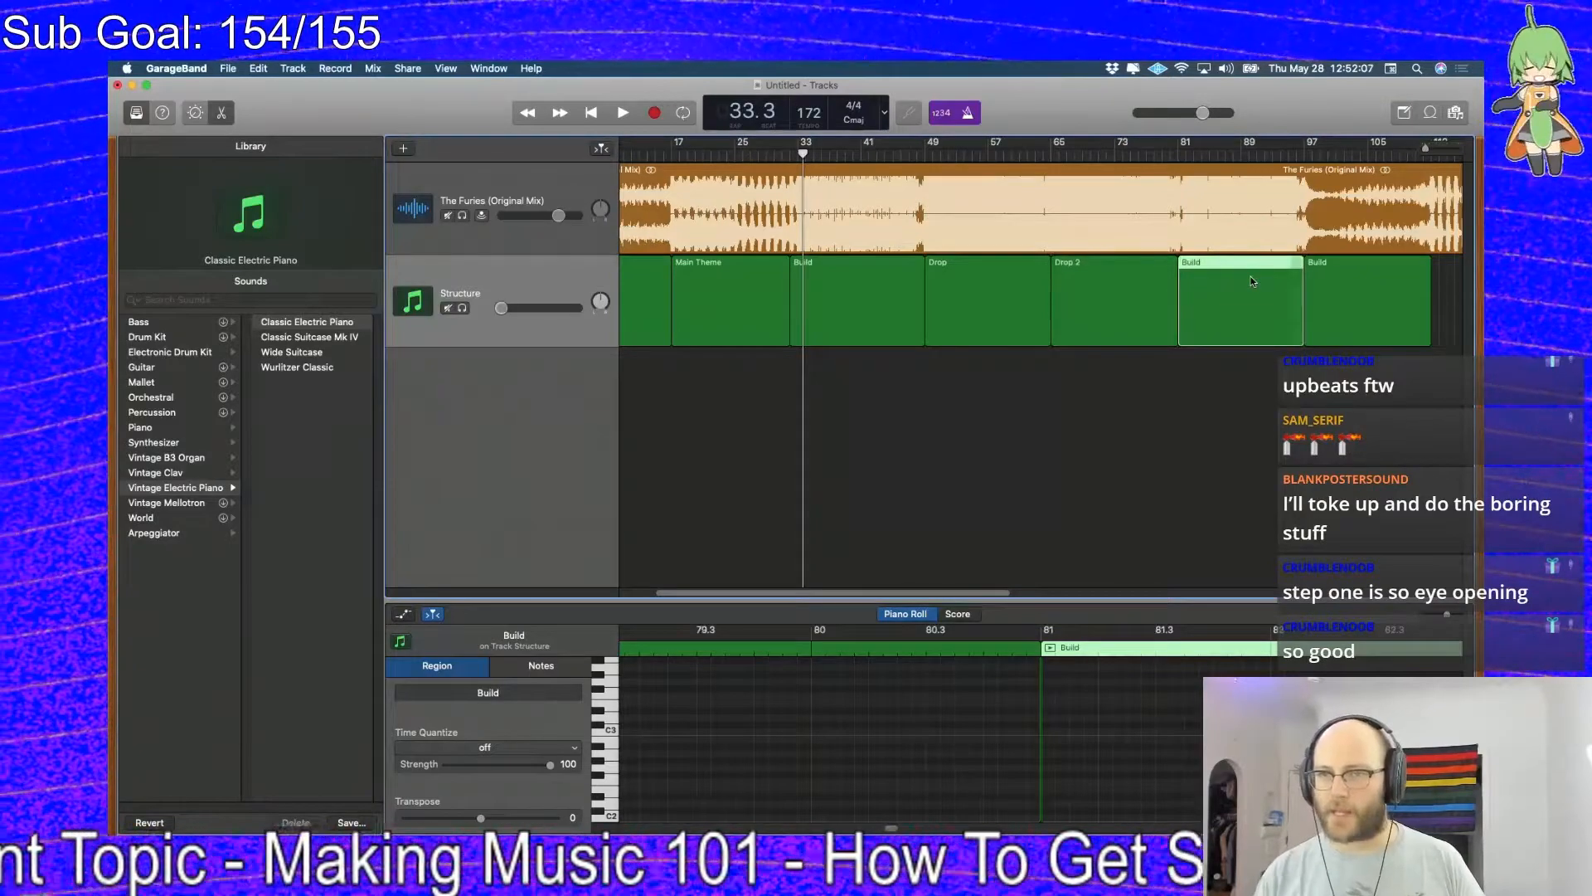
{"action": "key", "text": "shift+n"}
{"action": "type", "text": "Drop 3"}
{"action": "key", "text": "Return"}
{"action": "left_click", "coordinate": [1368, 299]}
{"action": "key", "text": "shift+n"}
{"action": "type", "text": "Break"}
{"action": "key", "text": "Return"}
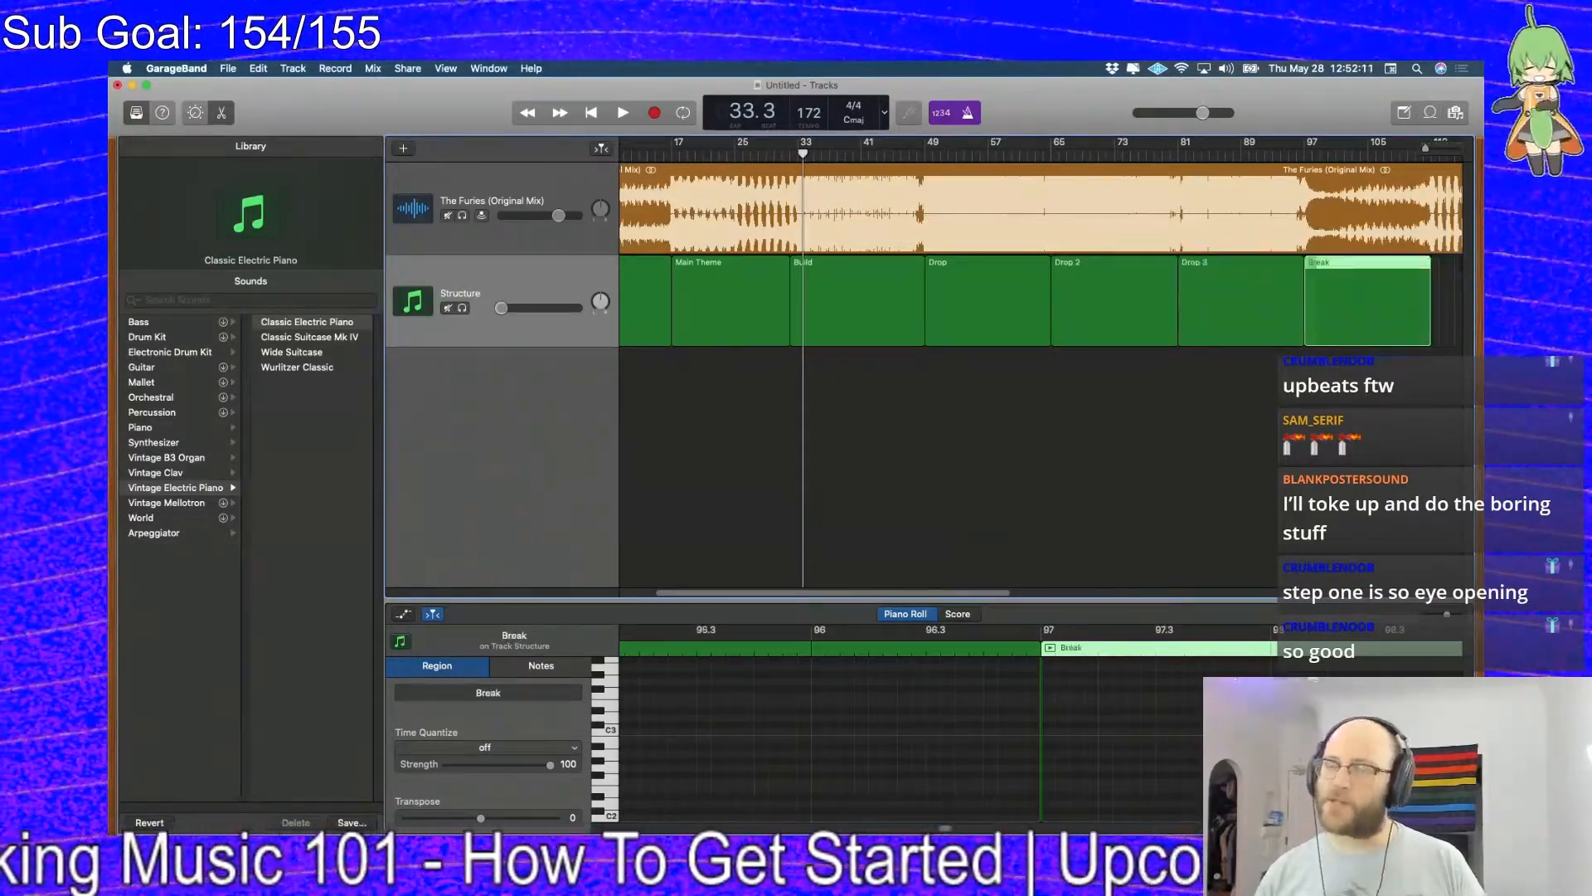
Review the Structure track's sections from Intro to Break and examine the unmarked remainder of the song
{"action": "left_click_drag", "start_coordinate": [995, 592], "coordinate": [962, 591]}
{"action": "left_click", "coordinate": [698, 296]}
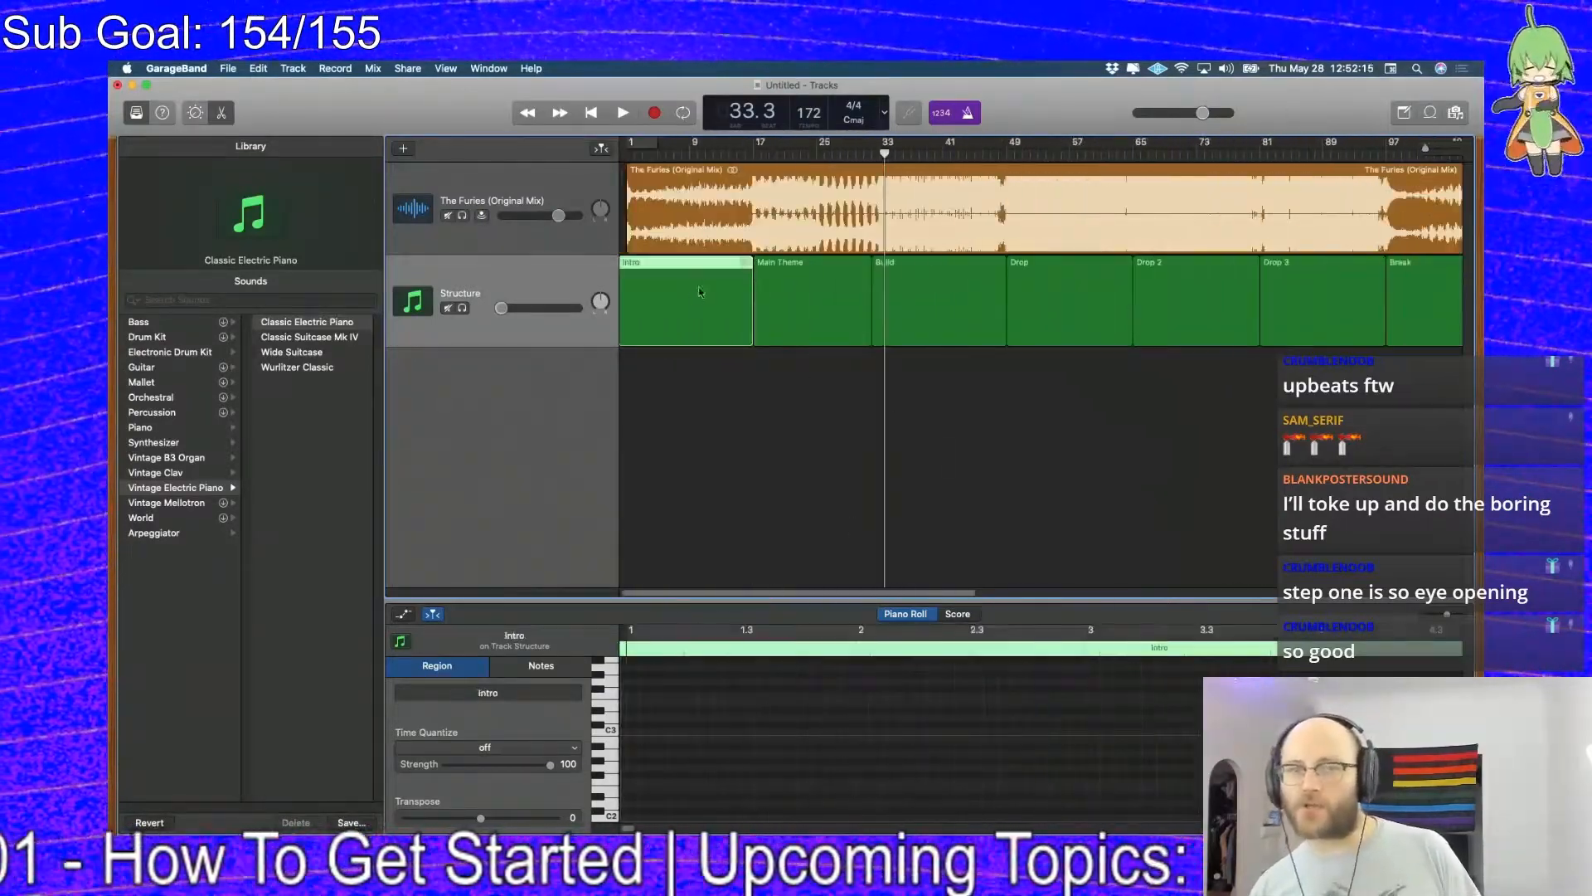
{"action": "left_click", "coordinate": [938, 290]}
{"action": "left_click", "coordinate": [1061, 276]}
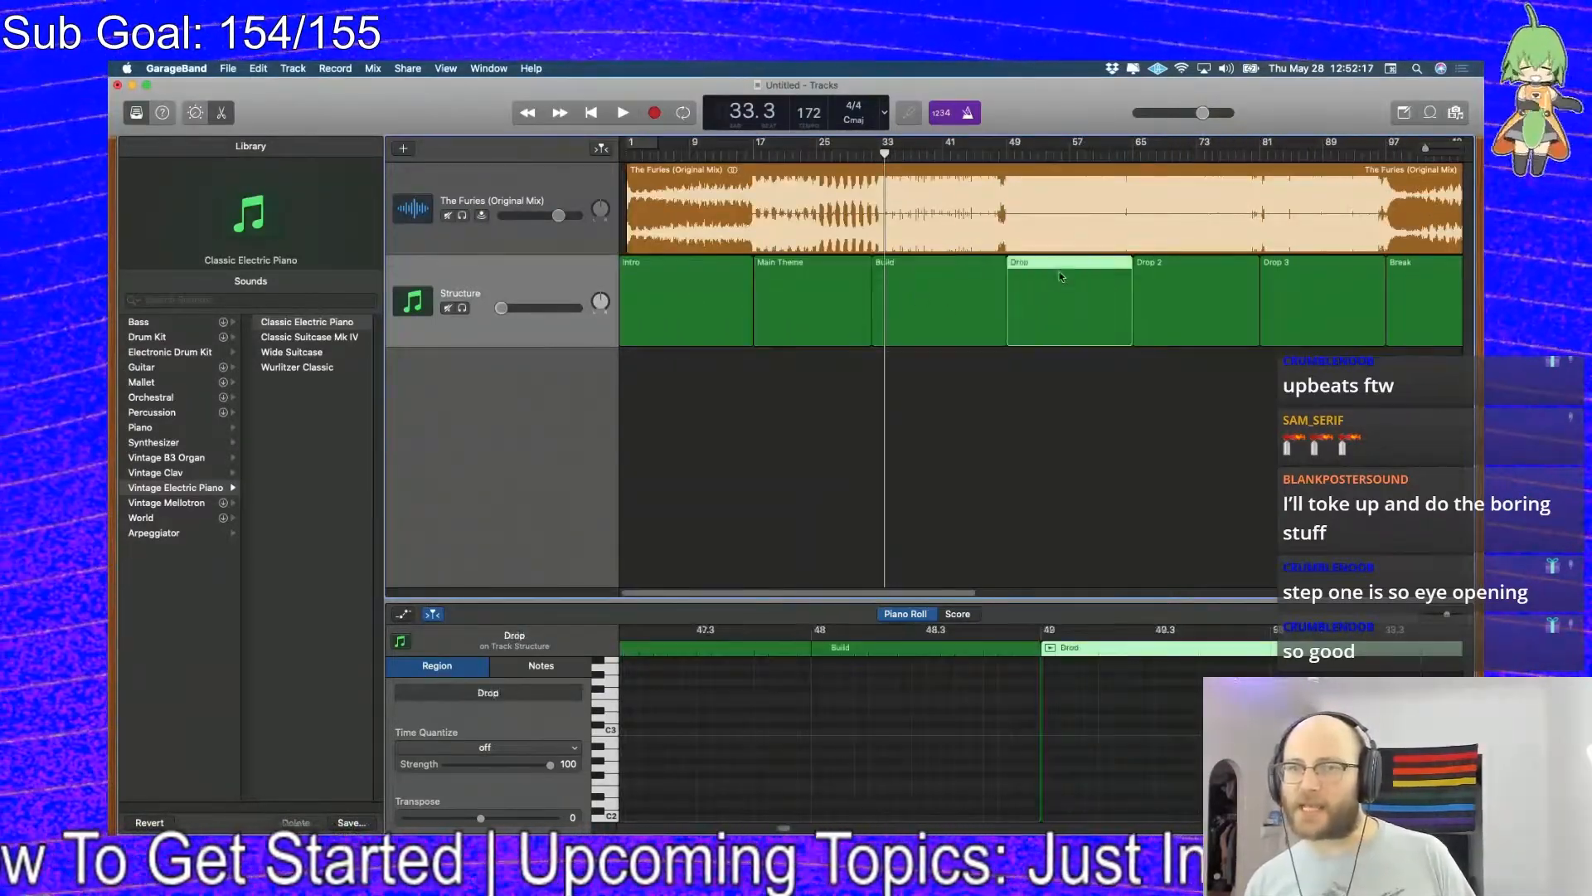
{"action": "left_click", "coordinate": [1194, 291]}
{"action": "left_click", "coordinate": [1367, 262]}
{"action": "left_click", "coordinate": [1412, 272]}
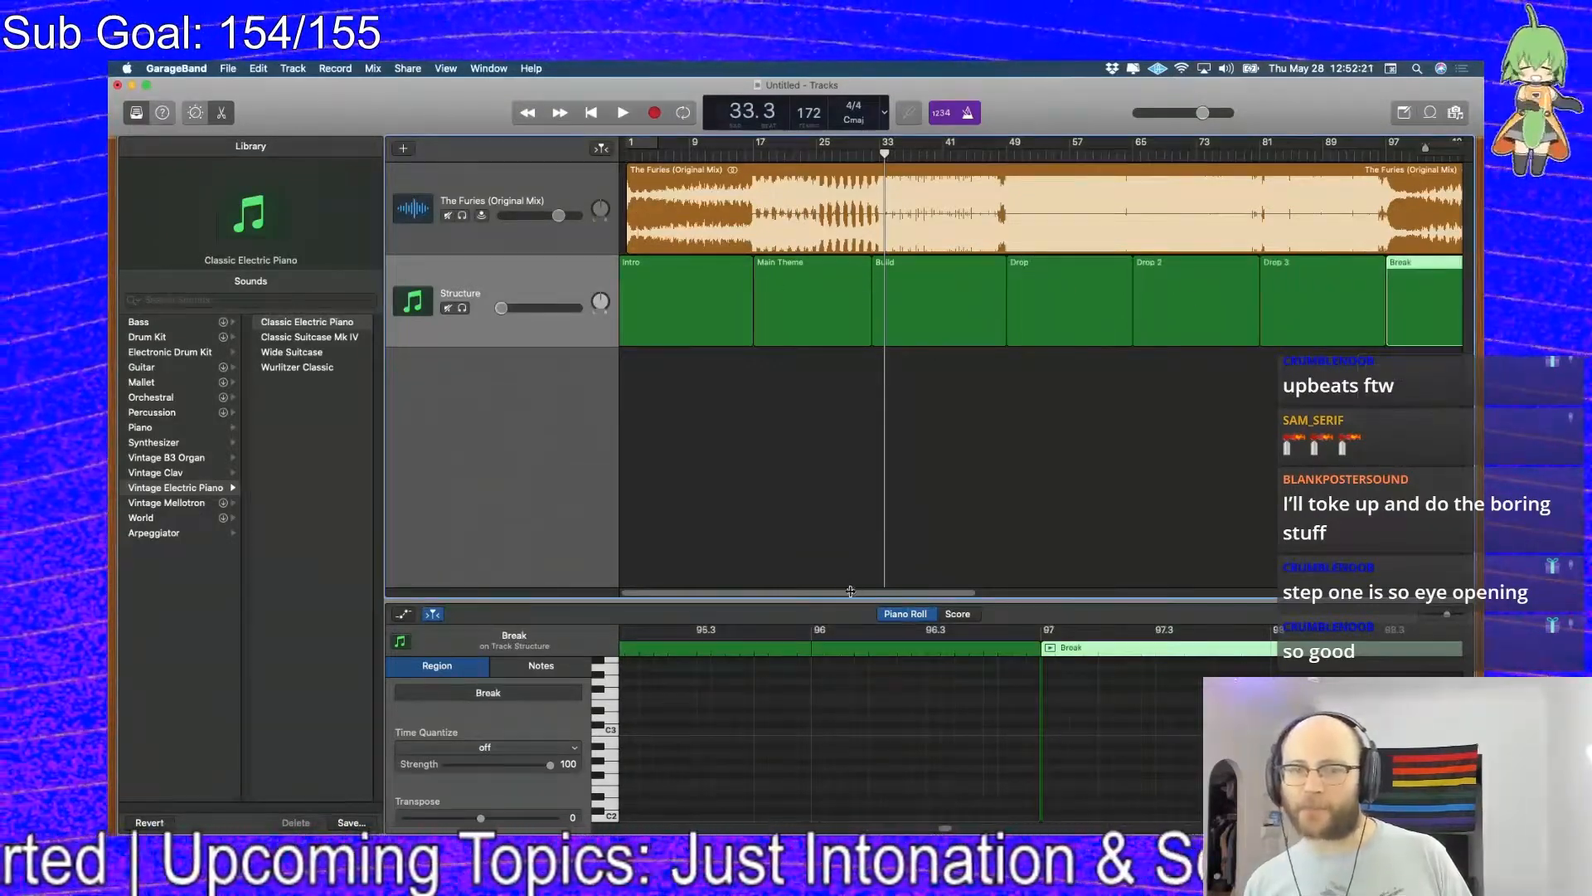
{"action": "left_click_drag", "start_coordinate": [850, 591], "coordinate": [983, 591]}
{"action": "left_click_drag", "start_coordinate": [1080, 591], "coordinate": [1114, 586]}
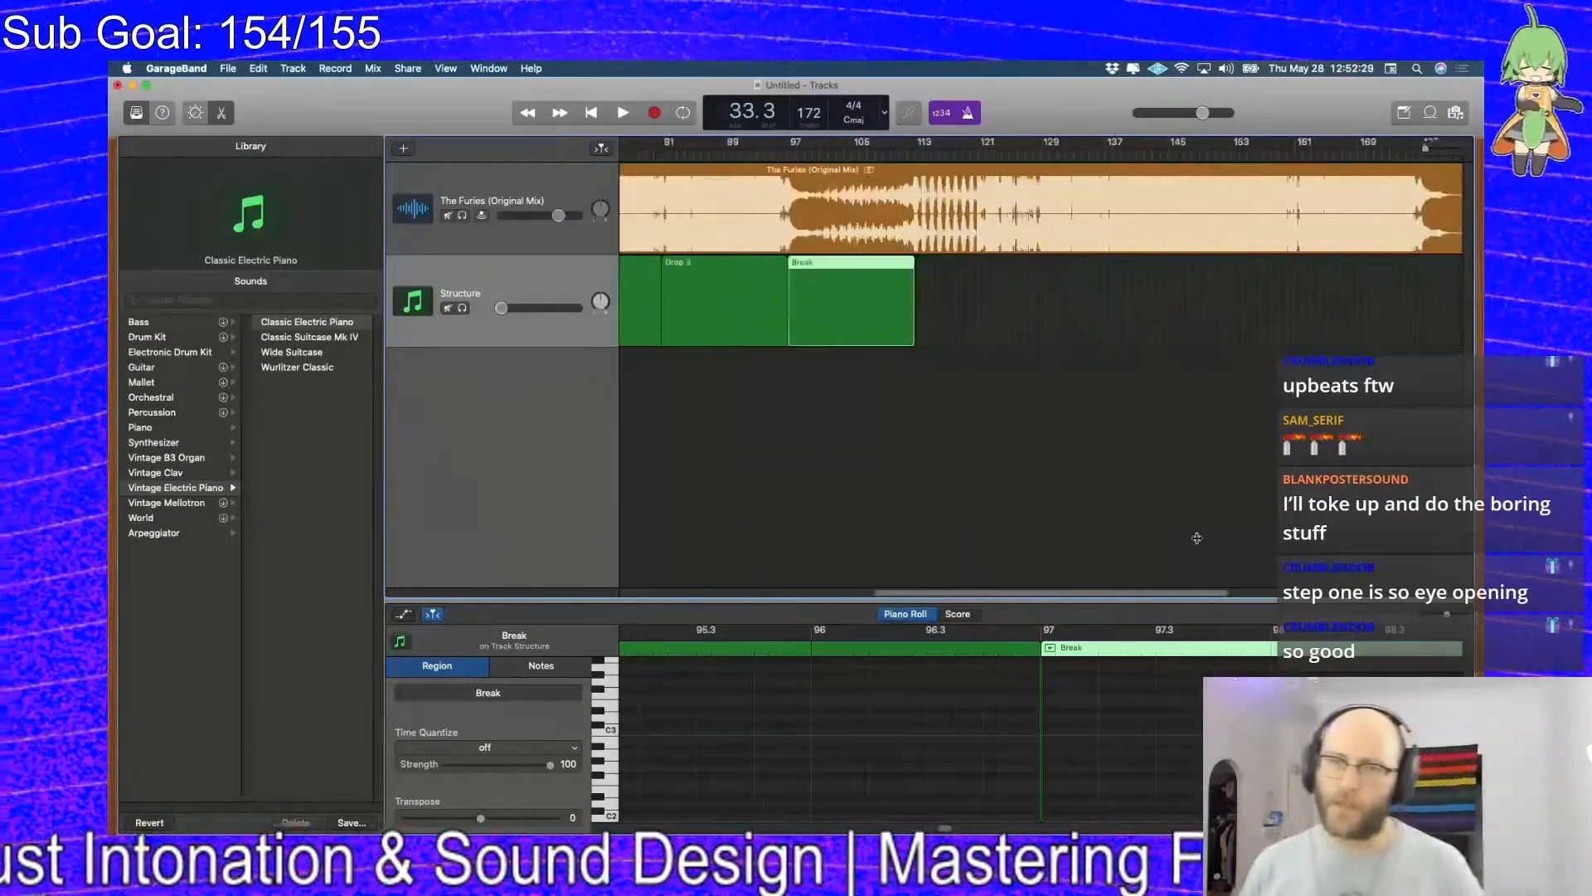
{"action": "scroll", "coordinate": [1197, 538], "scroll_direction": "left", "scroll_amount": 15}
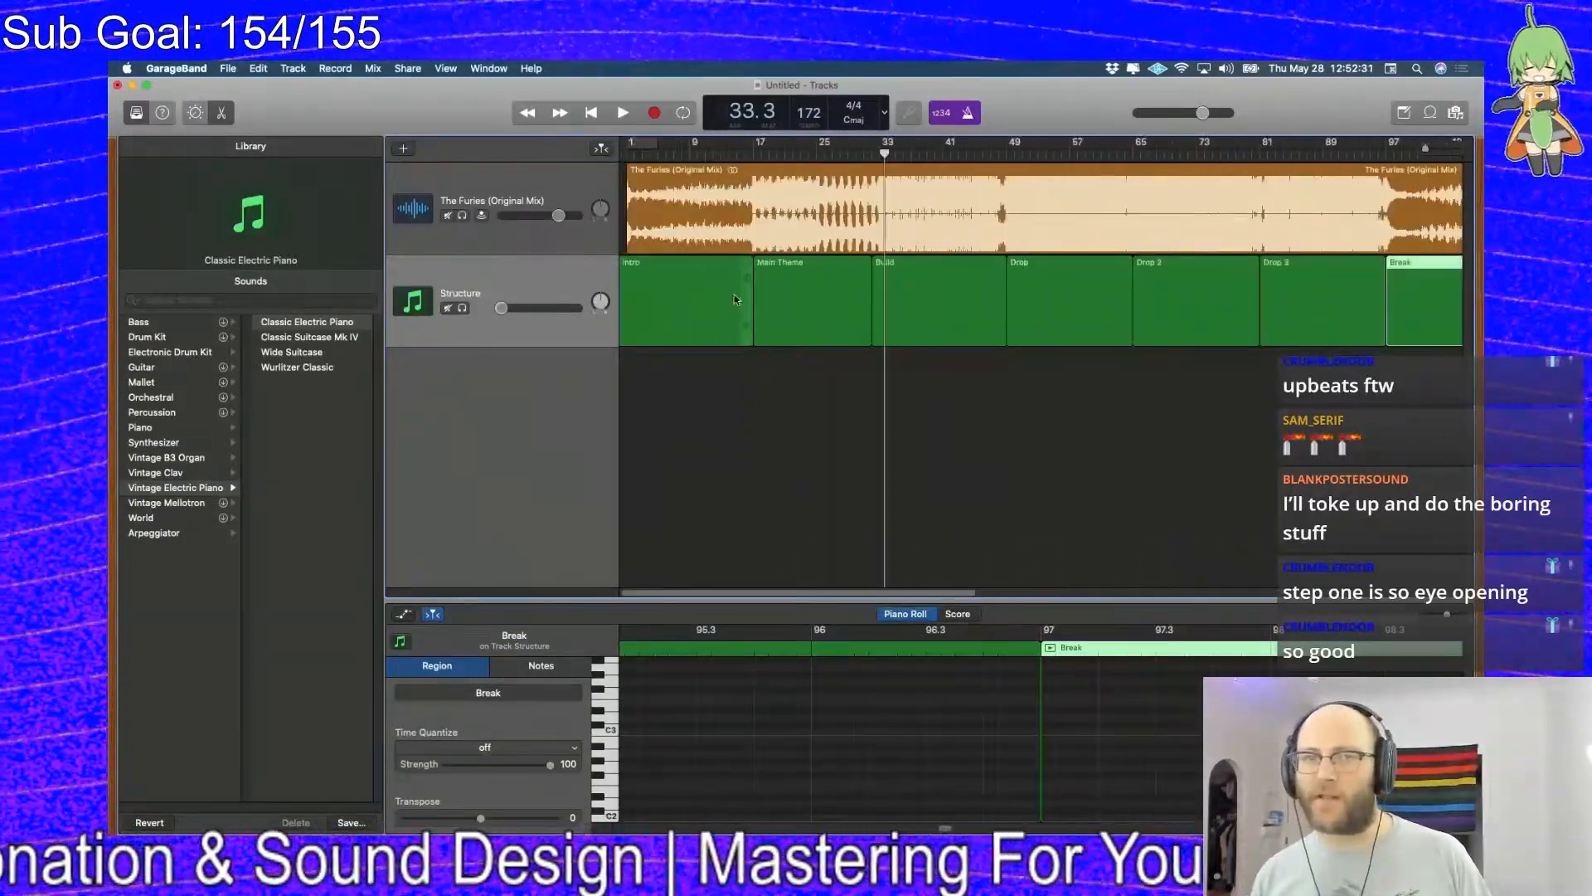
Try shortening the Intro region from its end and undo the change
{"action": "left_click_drag", "start_coordinate": [748, 321], "coordinate": [655, 335]}
{"action": "key", "text": "super+z"}
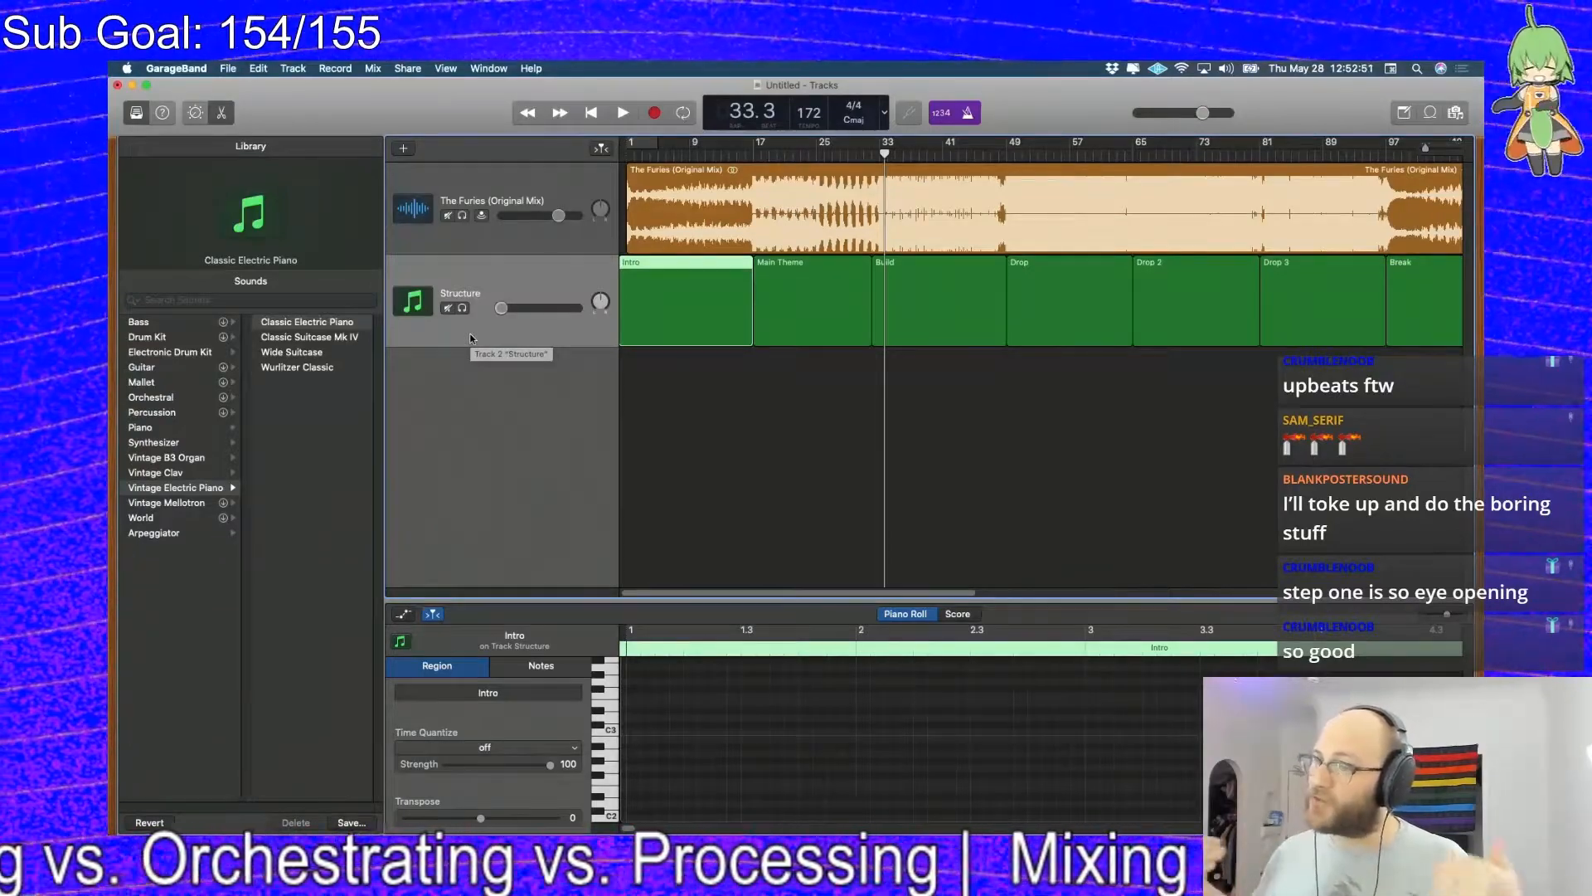
Add a software instrument track below the Structure track and rename it Drums
{"action": "left_click", "coordinate": [584, 343]}
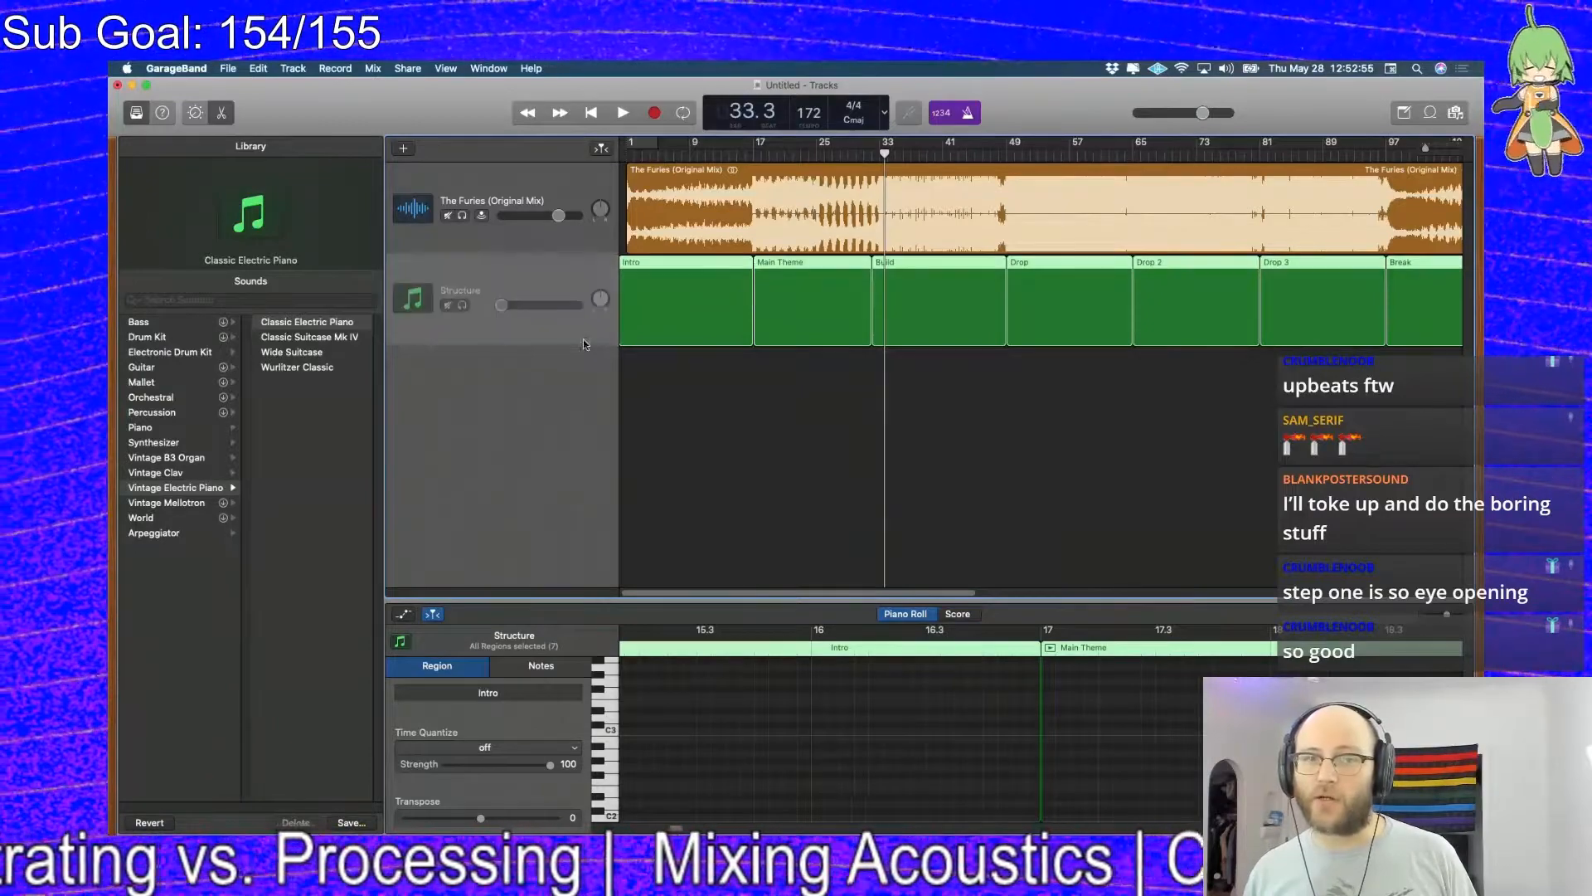
{"action": "left_click", "coordinate": [403, 148]}
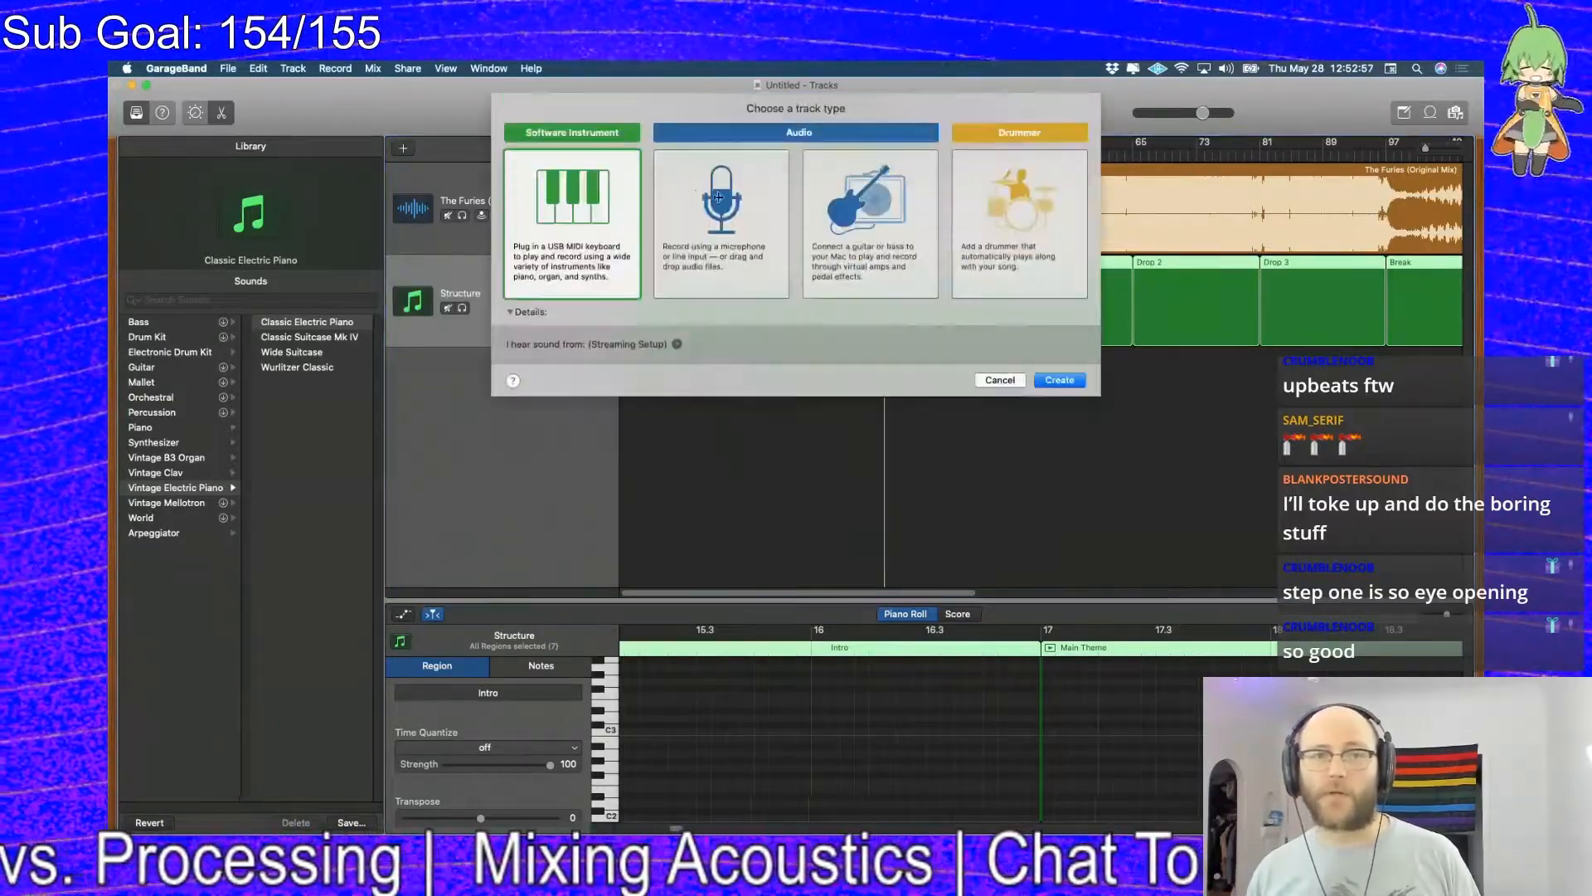
{"action": "left_click", "coordinate": [1066, 384]}
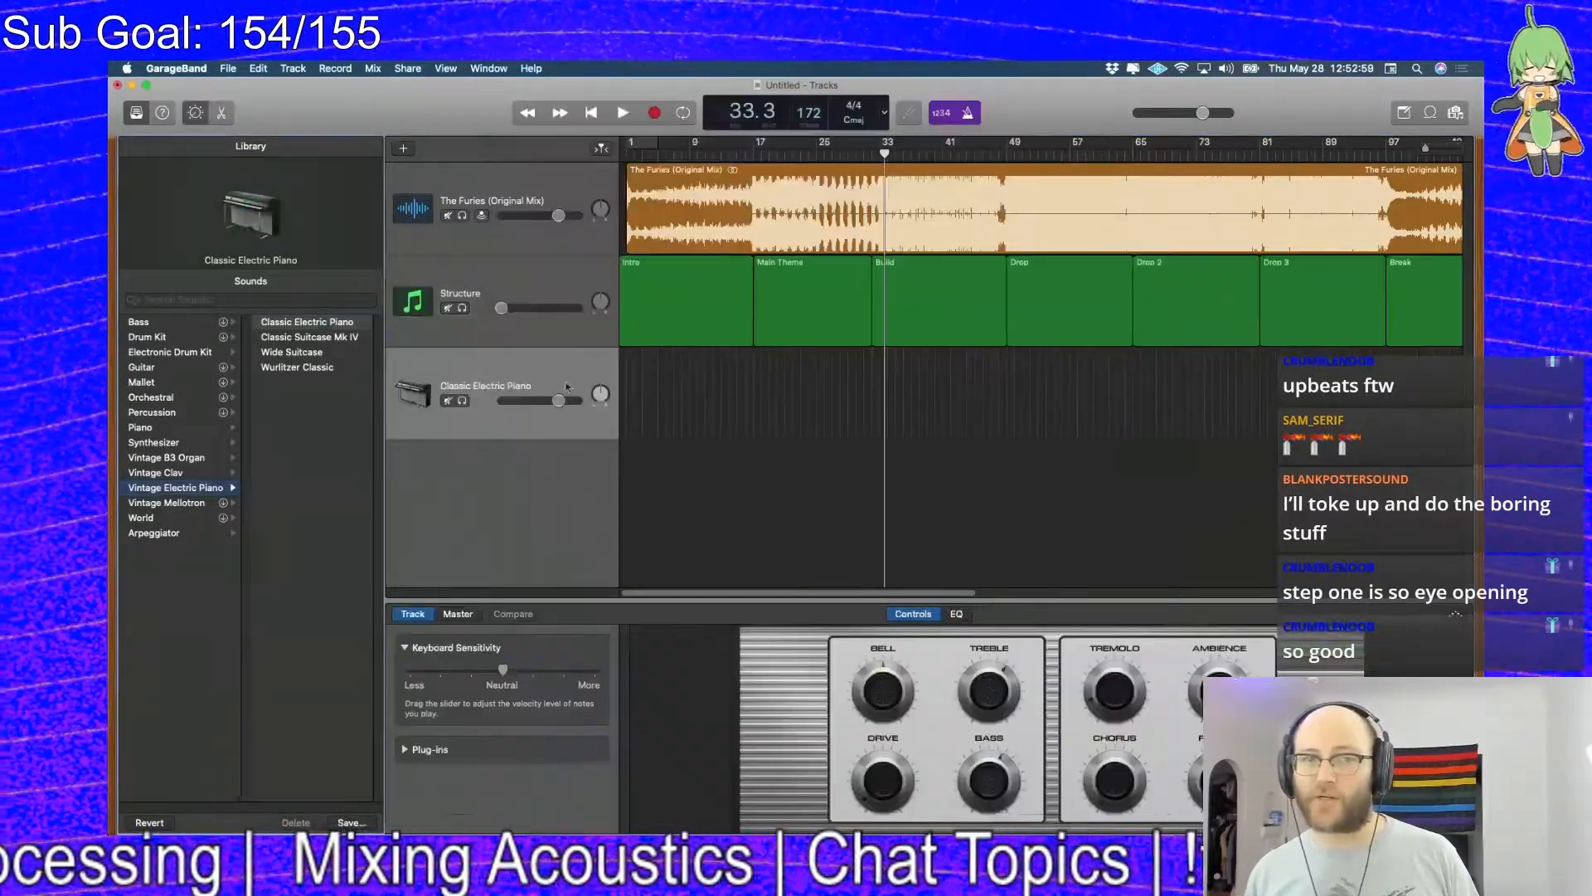
{"action": "double_click", "coordinate": [489, 386]}
{"action": "type", "text": "Drums"}
{"action": "key", "text": "Return"}
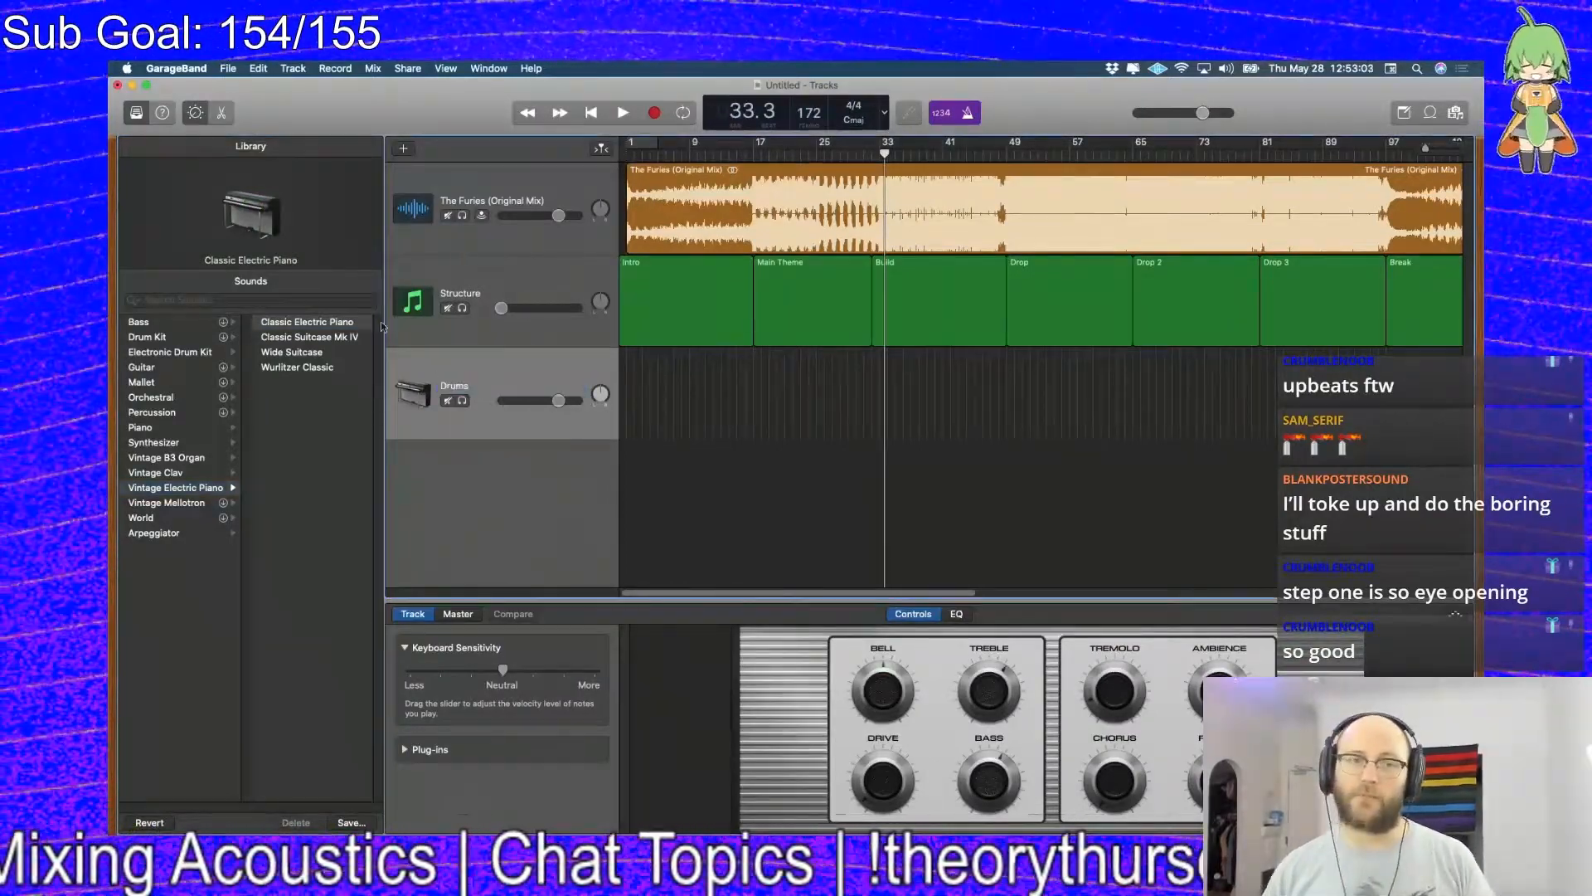
Give the Drums track a drum kit icon
{"action": "left_click", "coordinate": [413, 393]}
{"action": "mouse_move", "coordinate": [504, 274]}
{"action": "left_click", "coordinate": [600, 276]}
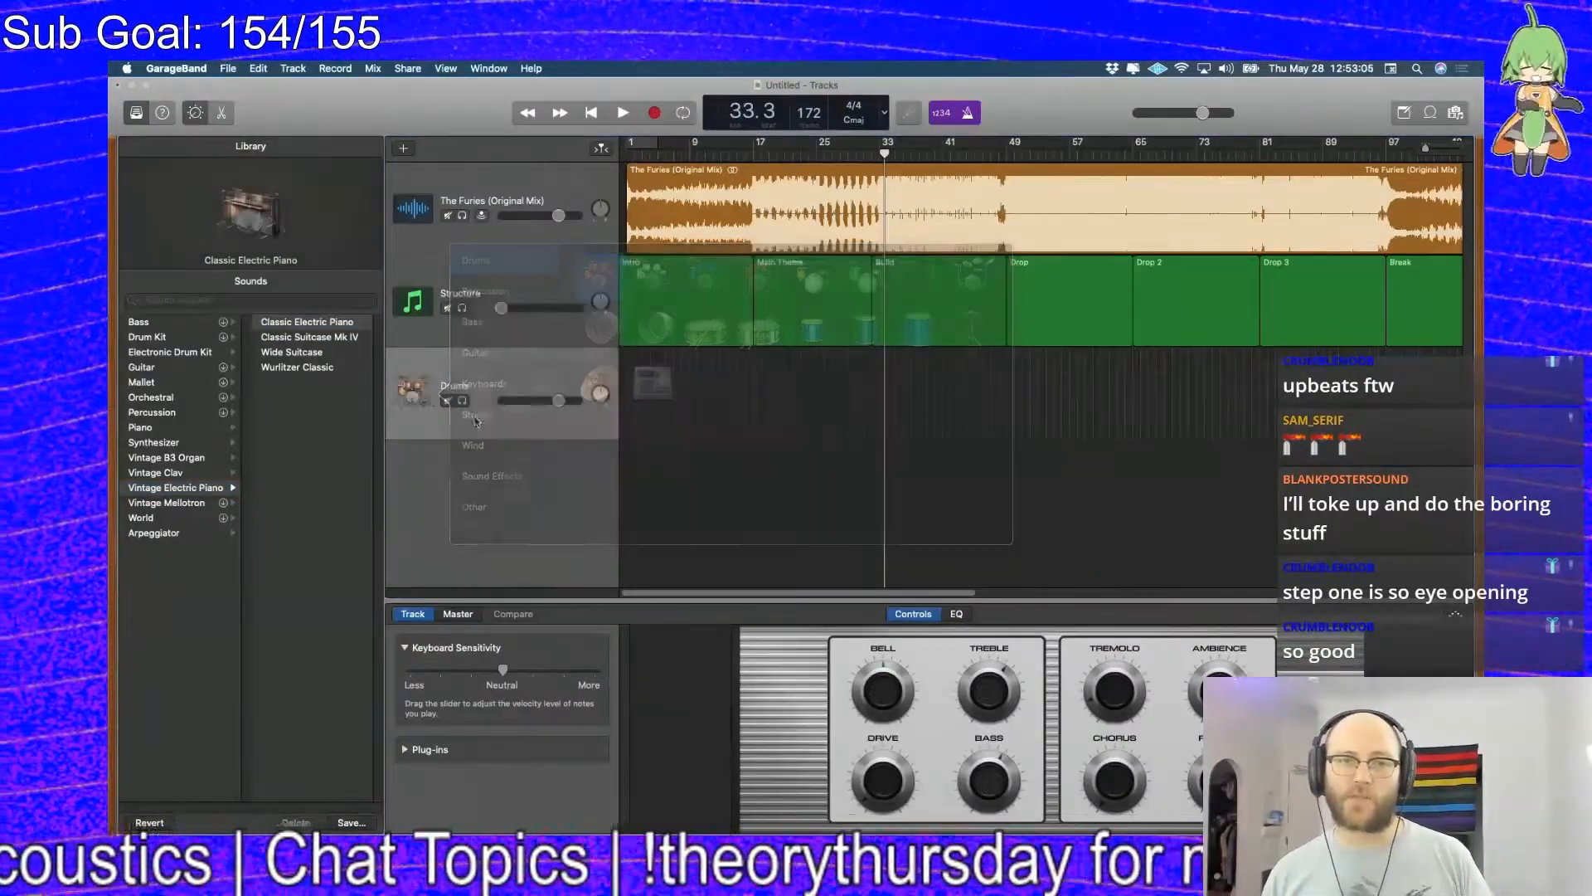
Play the opening bars of the song from the start
{"action": "key", "text": "space"}
{"action": "key", "text": "Return"}
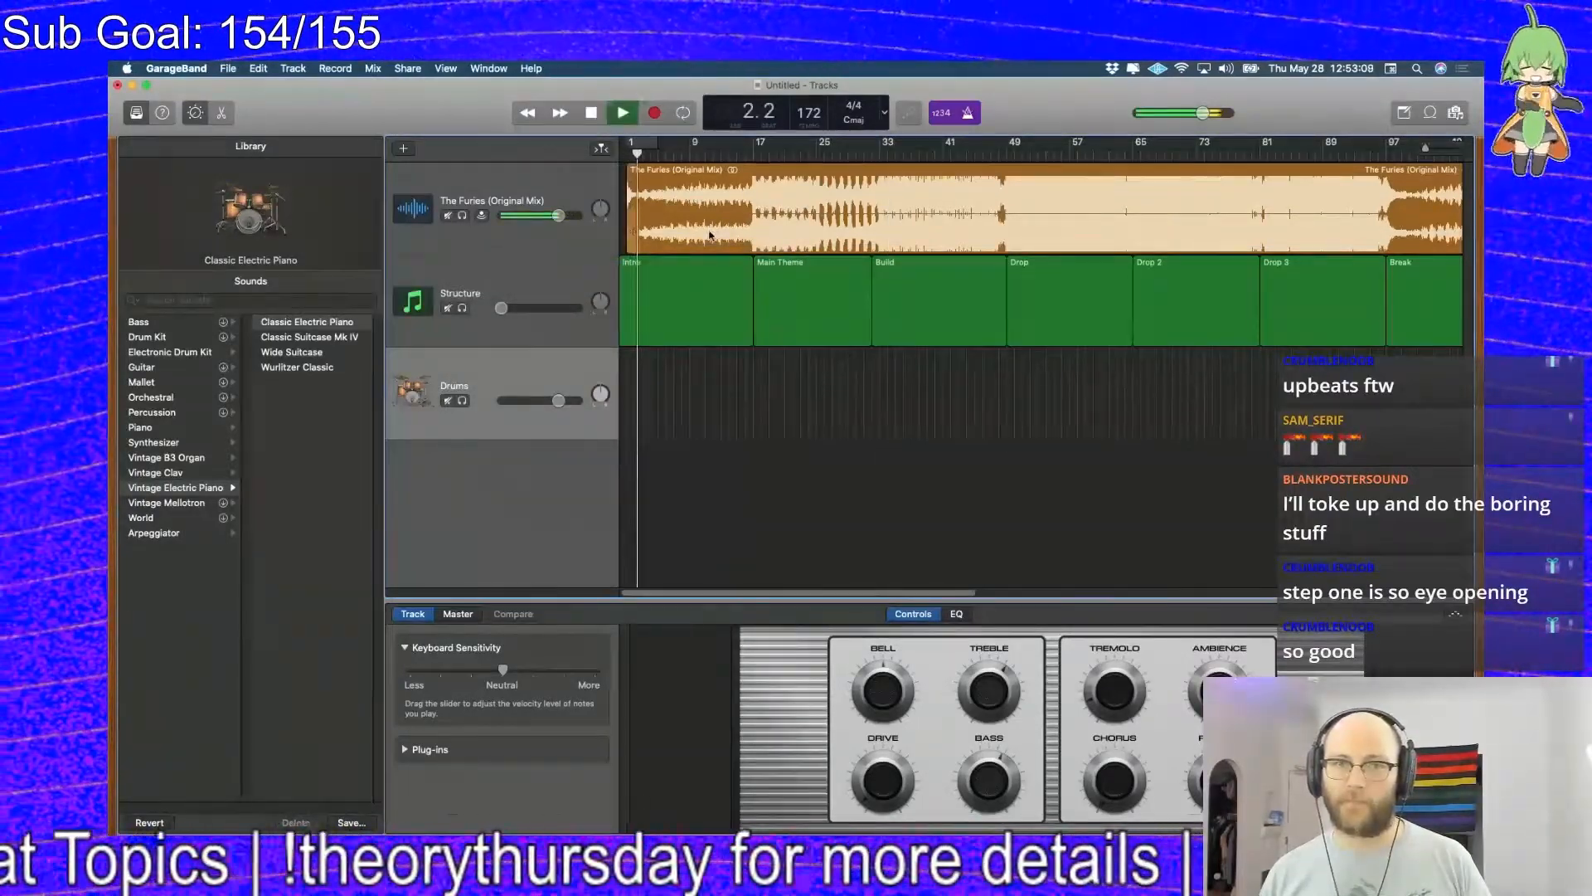
{"action": "key", "text": "space"}
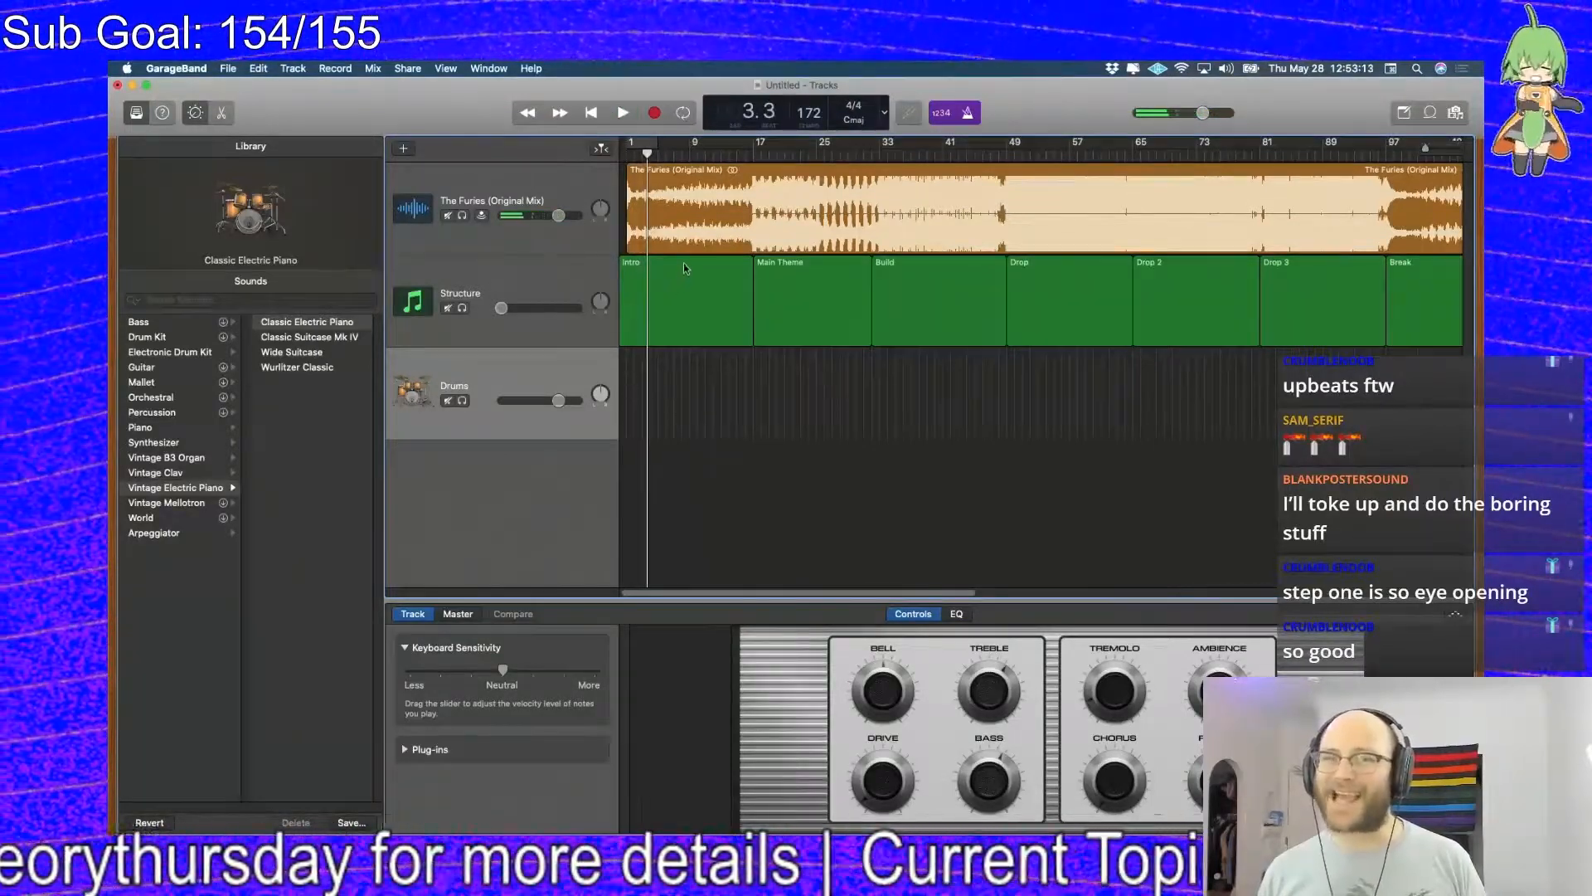
Create an empty MIDI region at the start of the Drums track and extend it to about bar 22
{"action": "right_click", "coordinate": [637, 380]}
{"action": "left_click", "coordinate": [640, 380]}
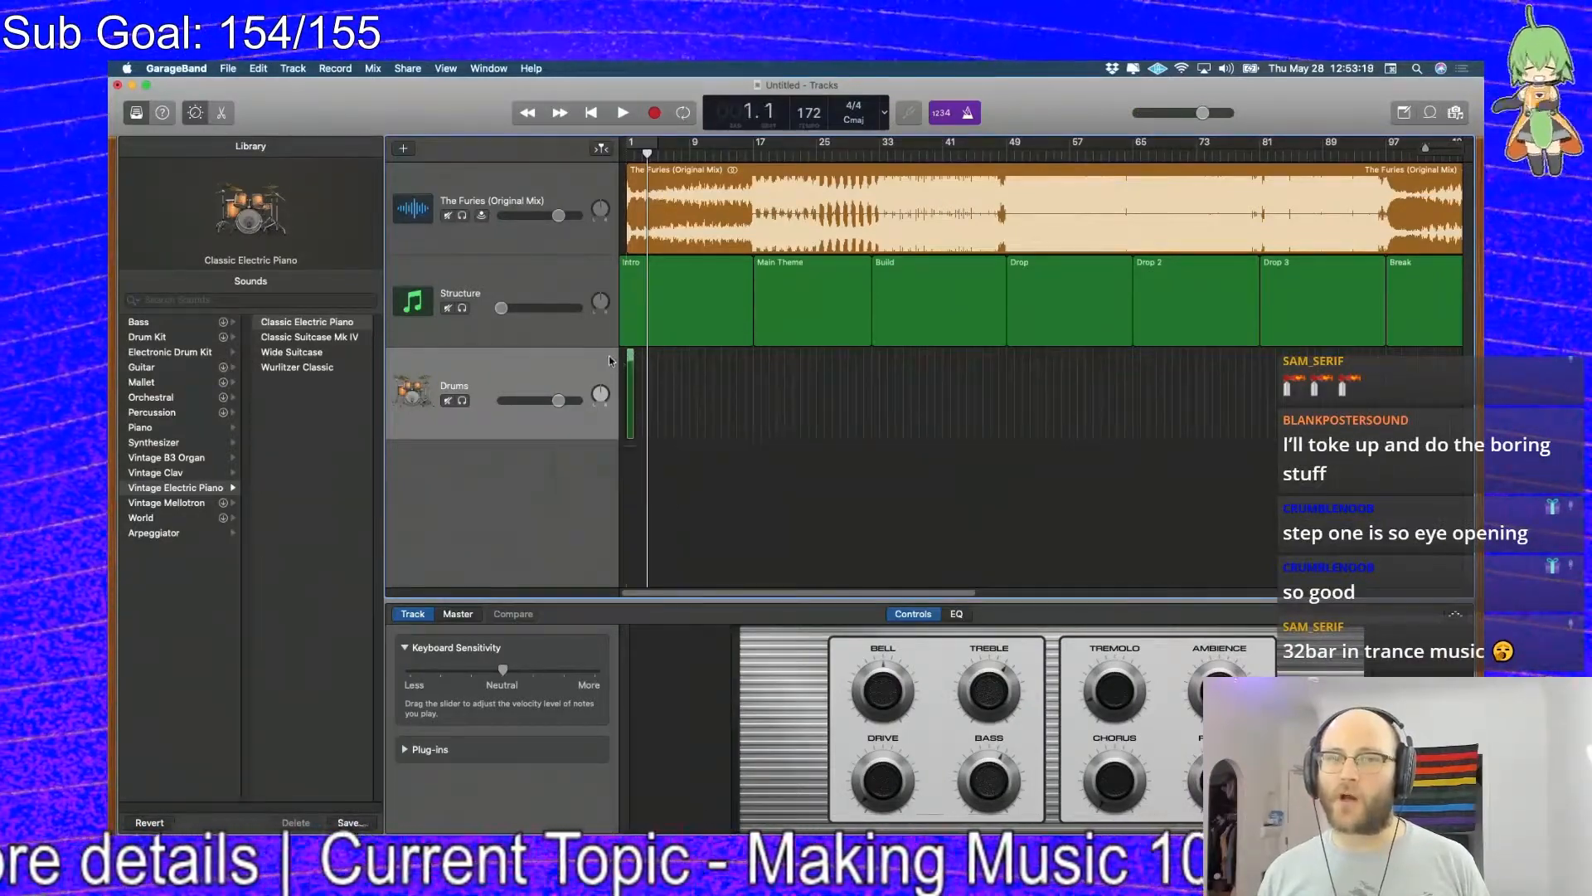
{"action": "left_click_drag", "start_coordinate": [633, 407], "coordinate": [792, 407]}
{"action": "left_click_drag", "start_coordinate": [701, 358], "coordinate": [647, 360]}
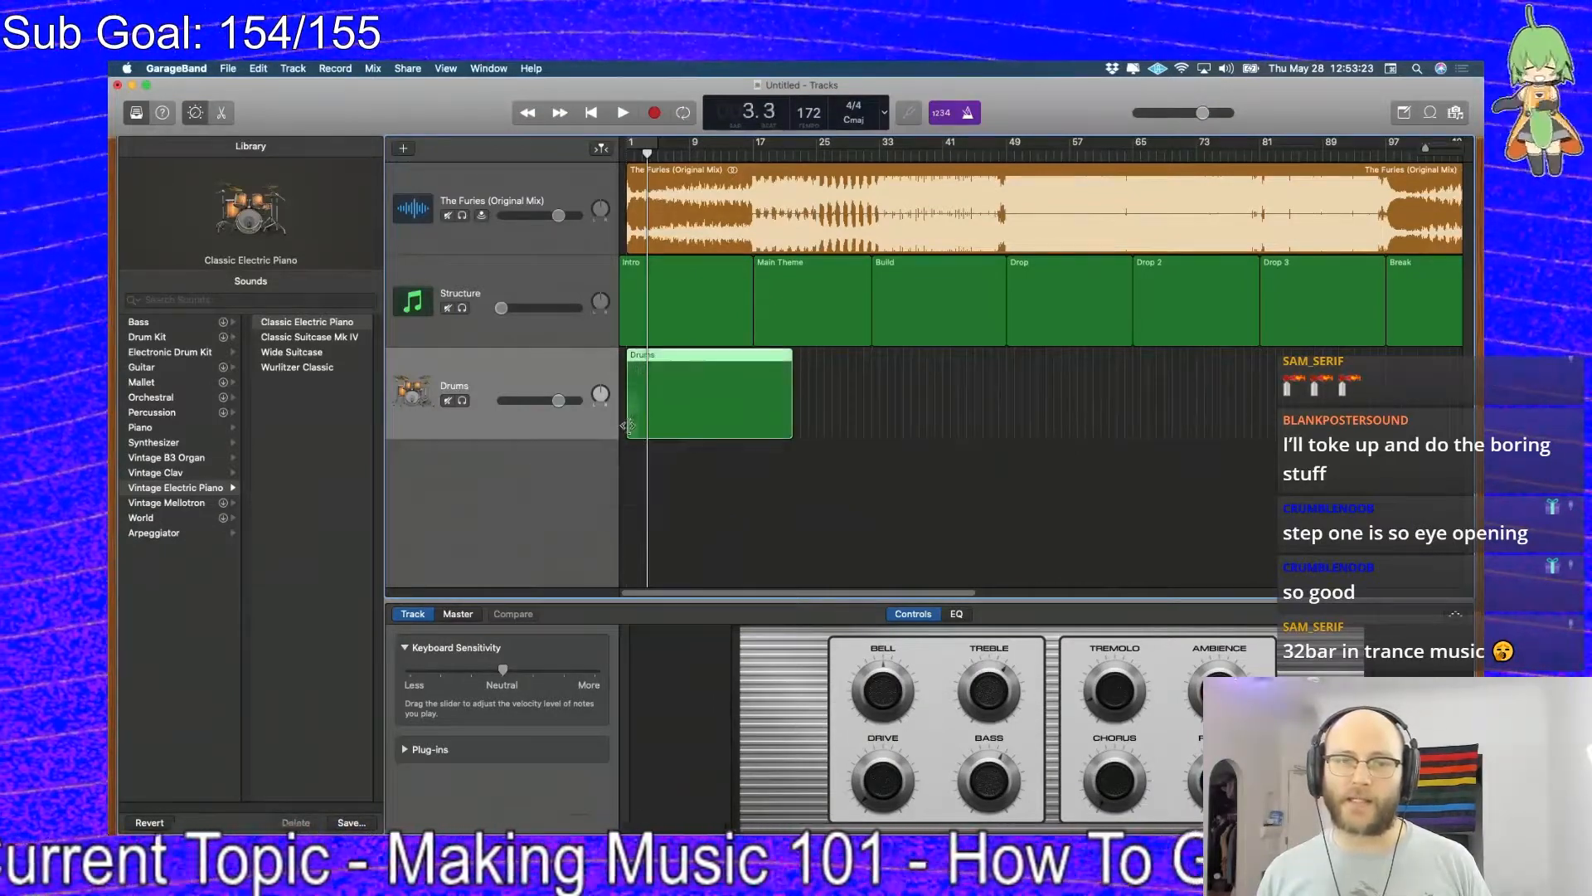
Replace the Drums track's region with a copy of the Intro region, spanning bars 1 to 17
{"action": "left_click_drag", "start_coordinate": [659, 360], "coordinate": [641, 342]}
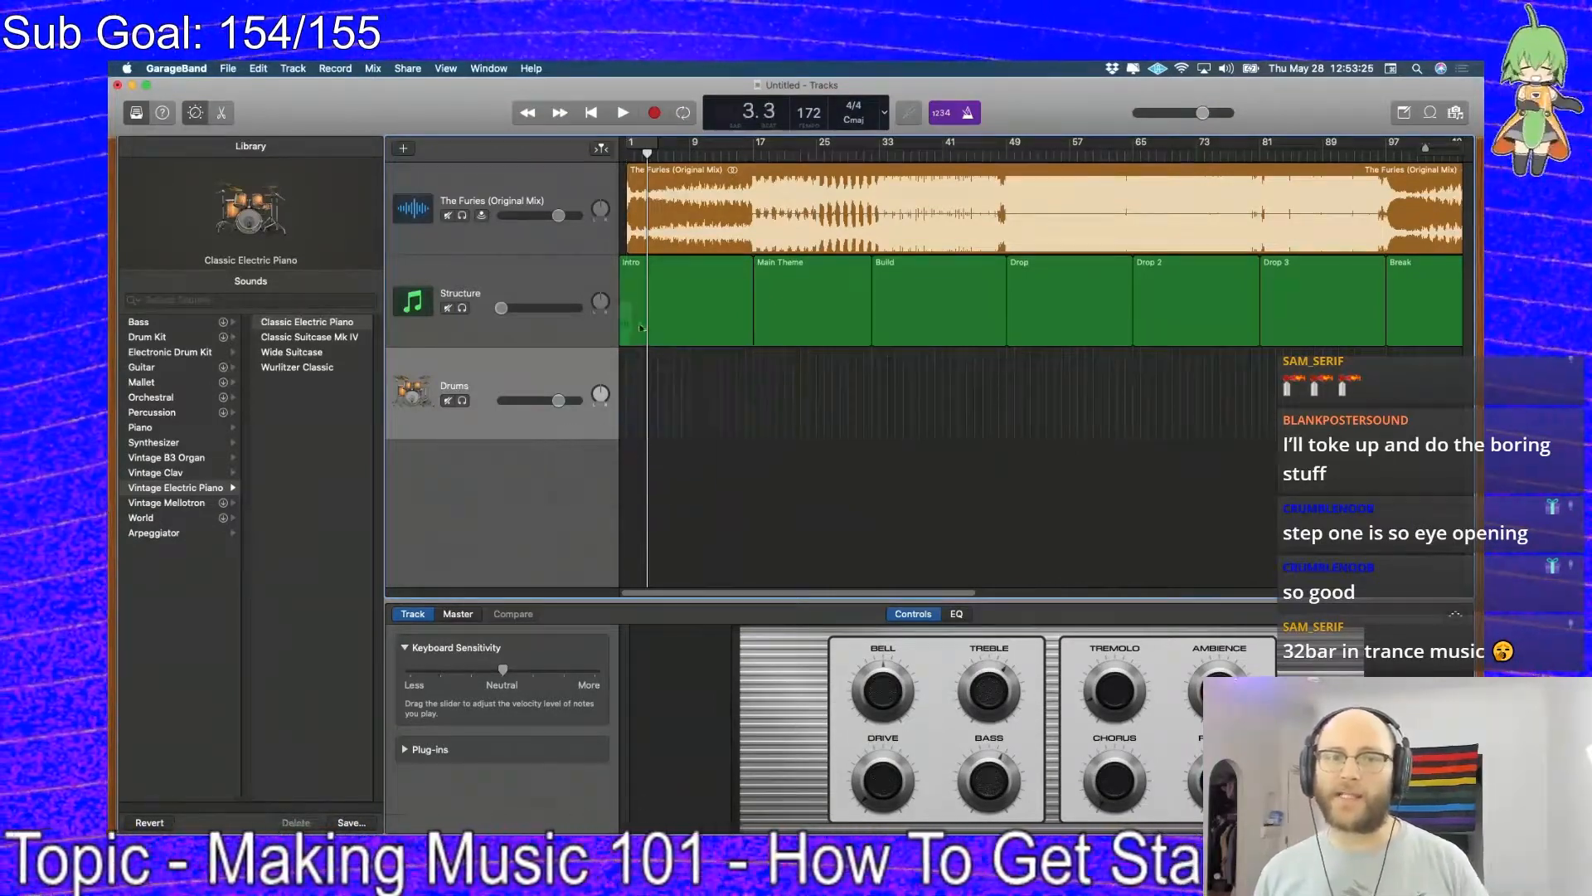
{"action": "left_click_drag", "start_coordinate": [661, 264], "coordinate": [647, 355]}
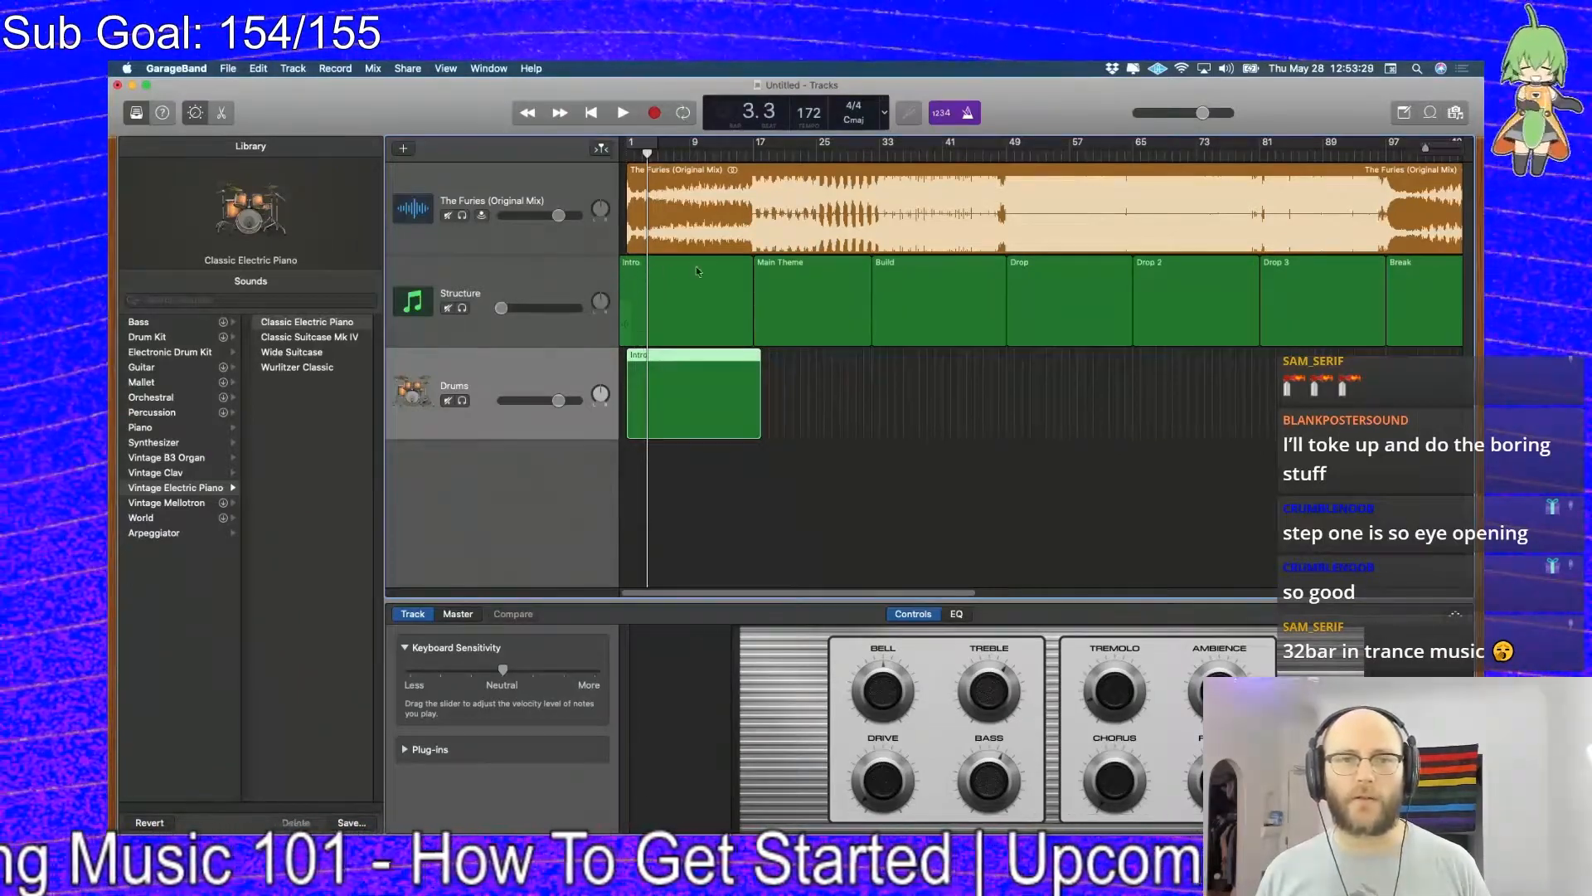
{"action": "left_click", "coordinate": [633, 321]}
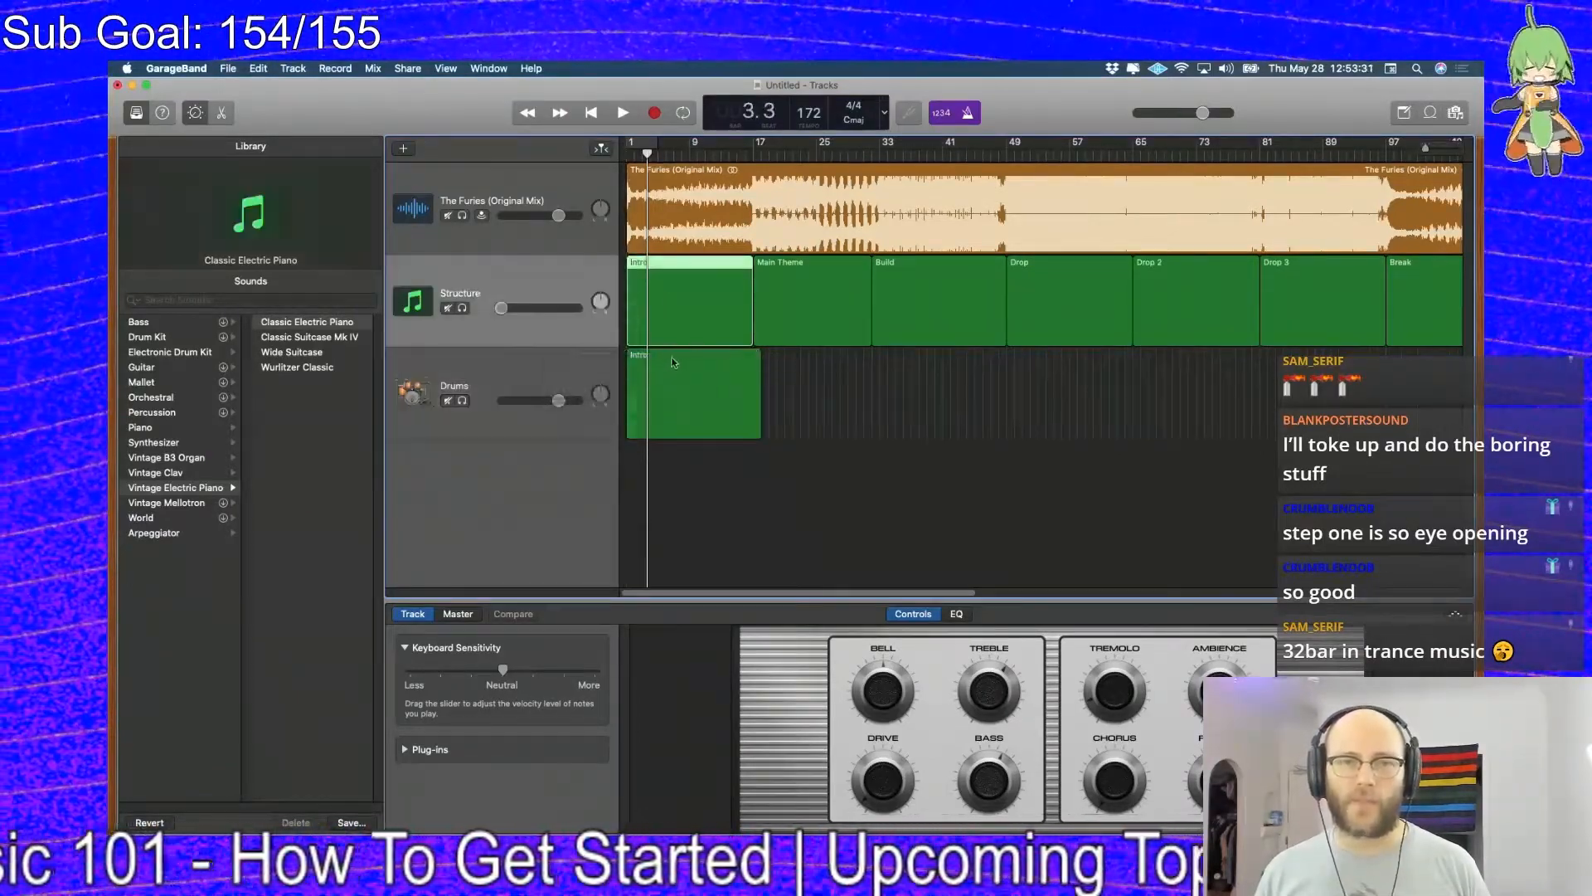
{"action": "left_click_drag", "start_coordinate": [763, 424], "coordinate": [753, 424]}
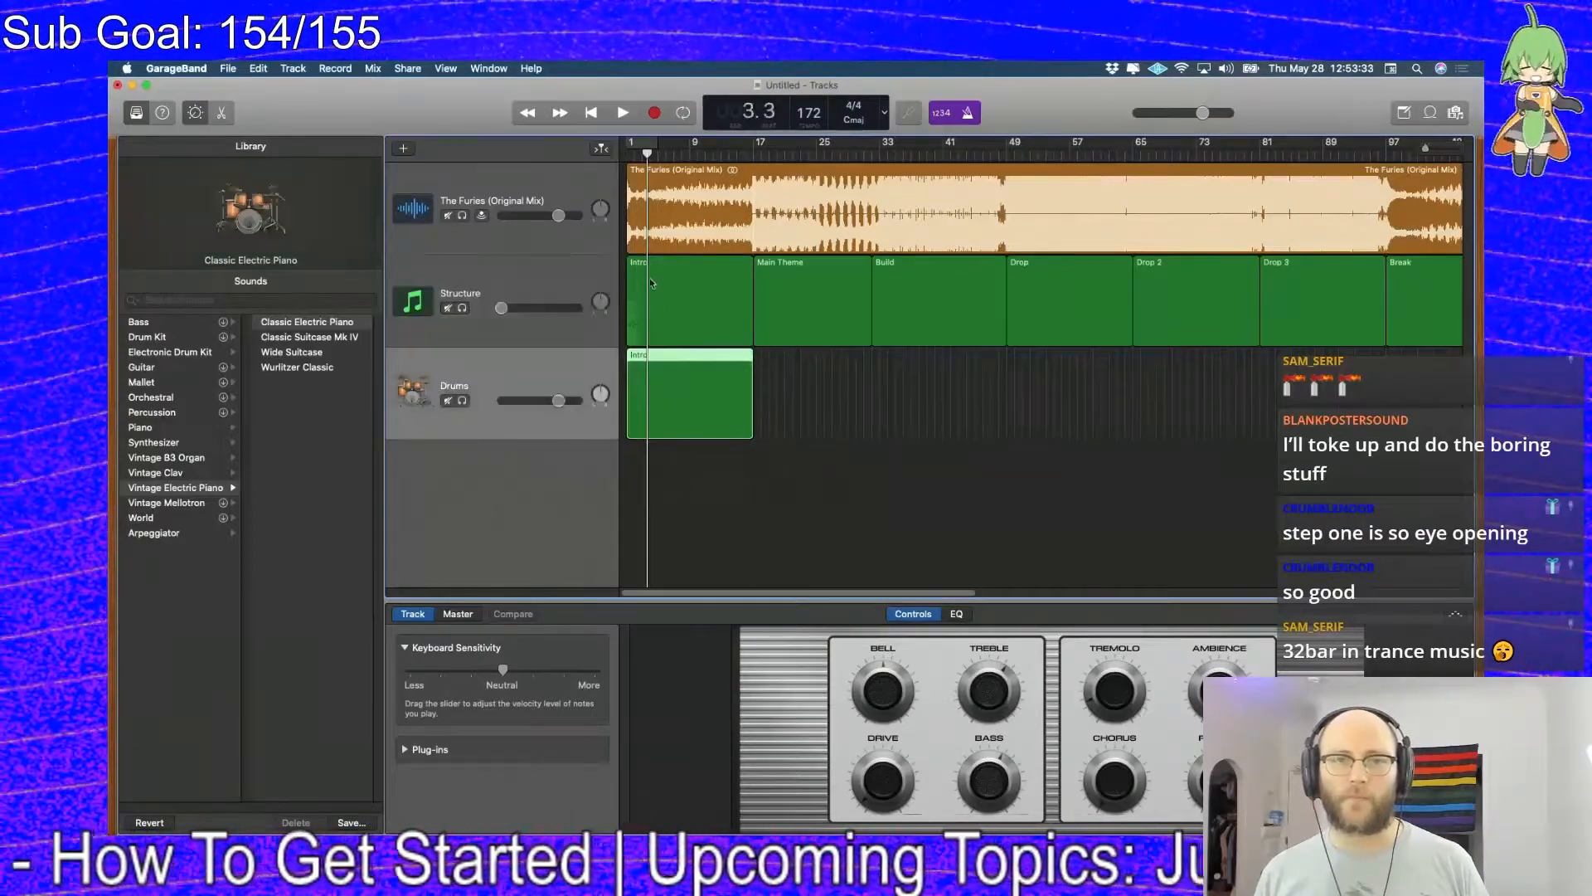
{"action": "left_click", "coordinate": [678, 381]}
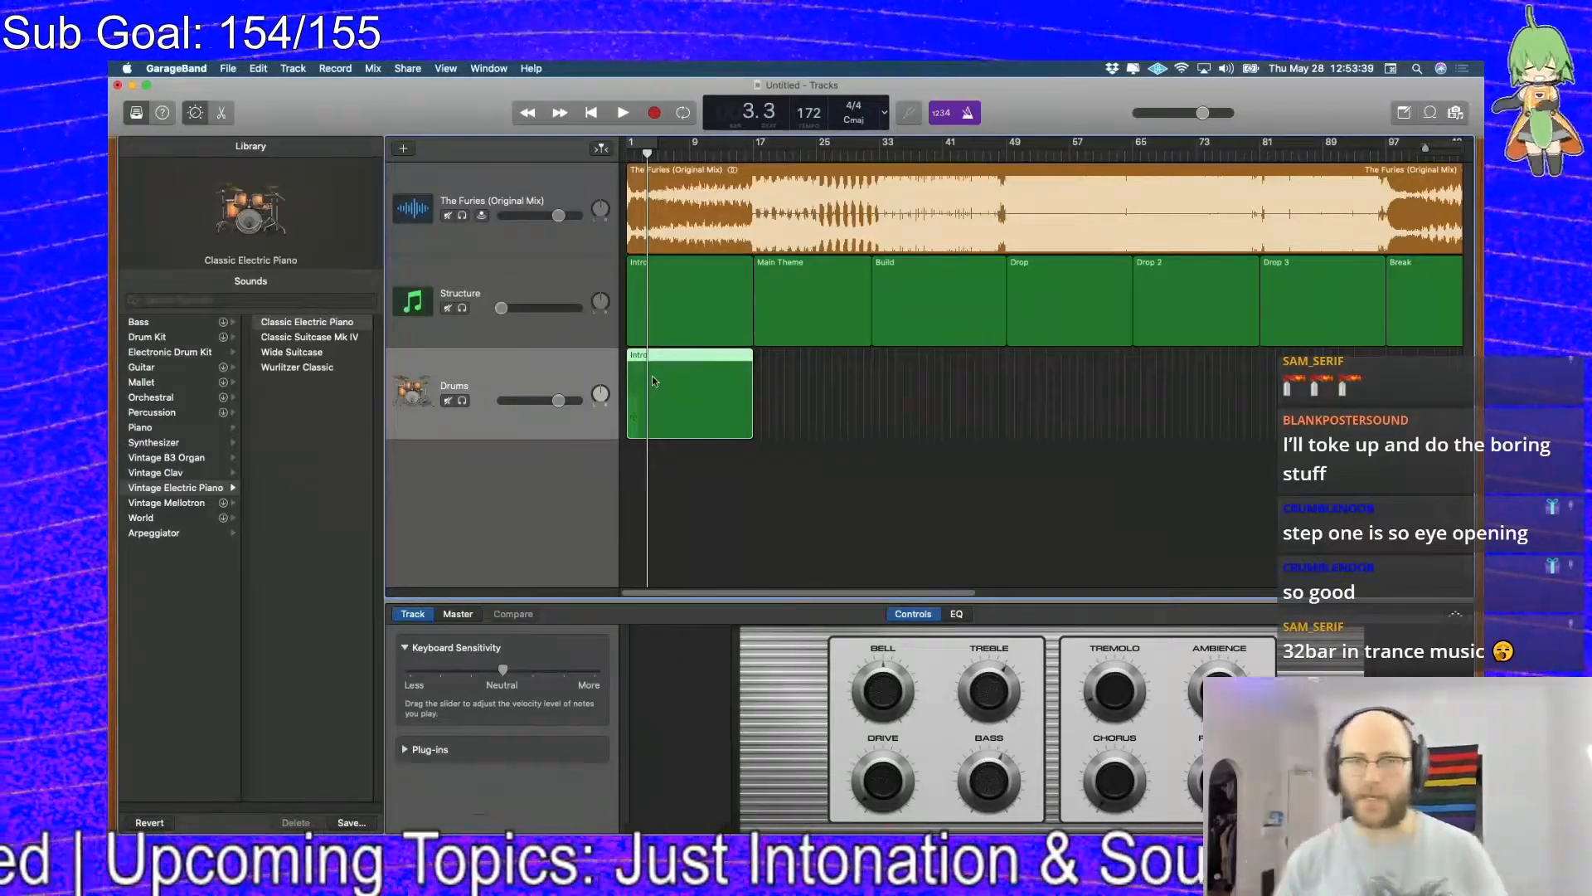
Rename the copied region on the Drums track as DRUMS
{"action": "left_click", "coordinate": [643, 354]}
{"action": "type", "text": "Dr"}
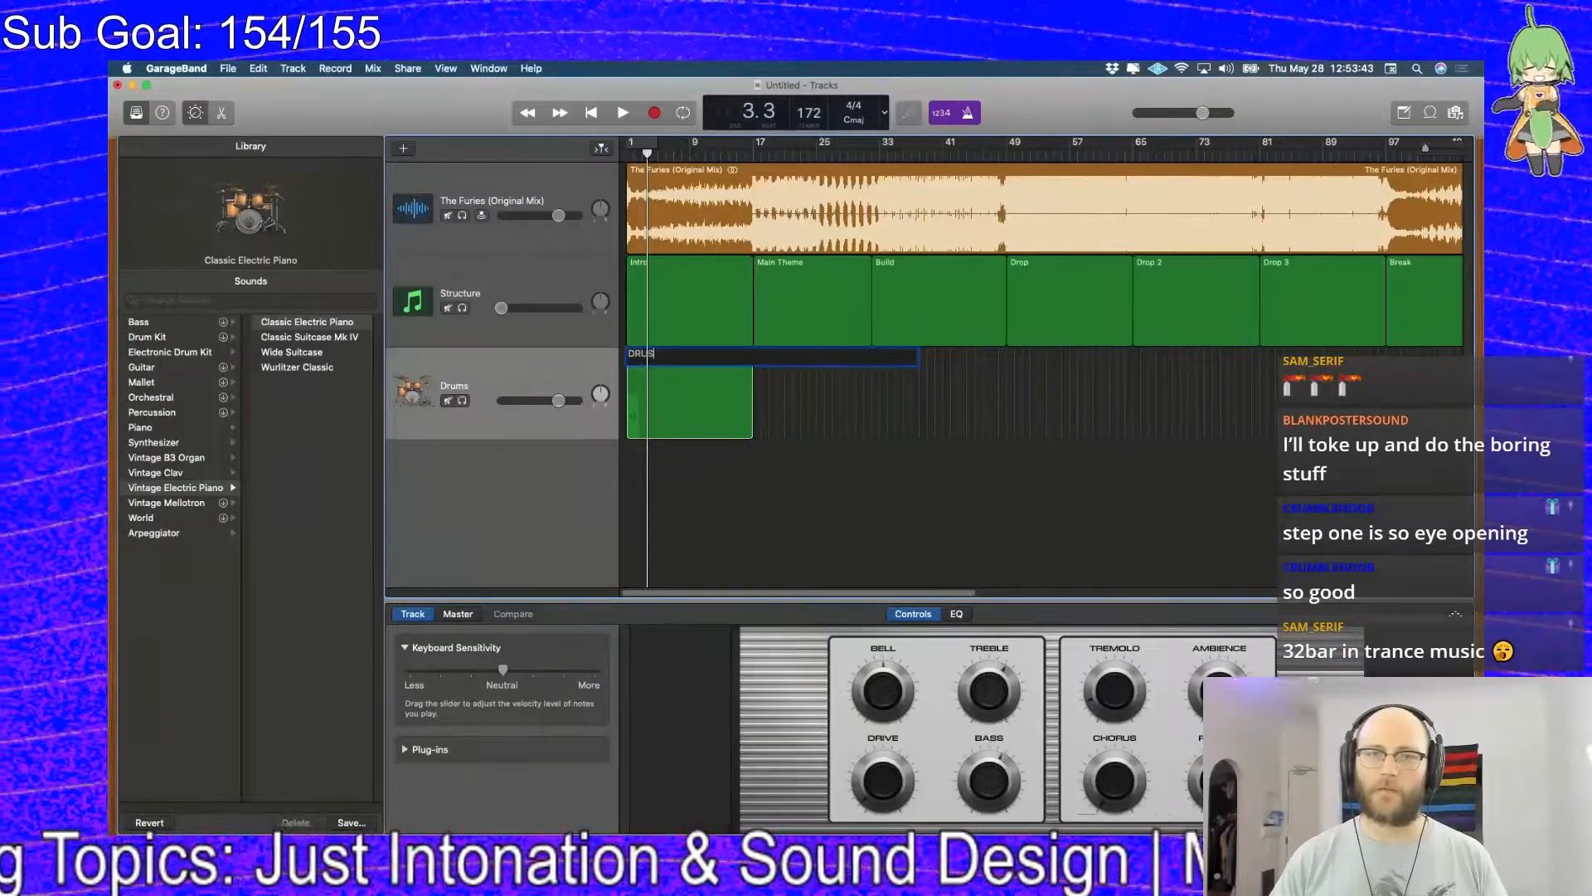
{"action": "key", "text": "Return"}
Move the DRUMS region to start at bar 17 and loop it up to bar 97, where the Break begins
{"action": "left_click_drag", "start_coordinate": [753, 369], "coordinate": [813, 359]}
{"action": "left_click_drag", "start_coordinate": [934, 363], "coordinate": [1384, 398]}
{"action": "scroll", "coordinate": [956, 588], "scroll_direction": "right", "scroll_amount": 10}
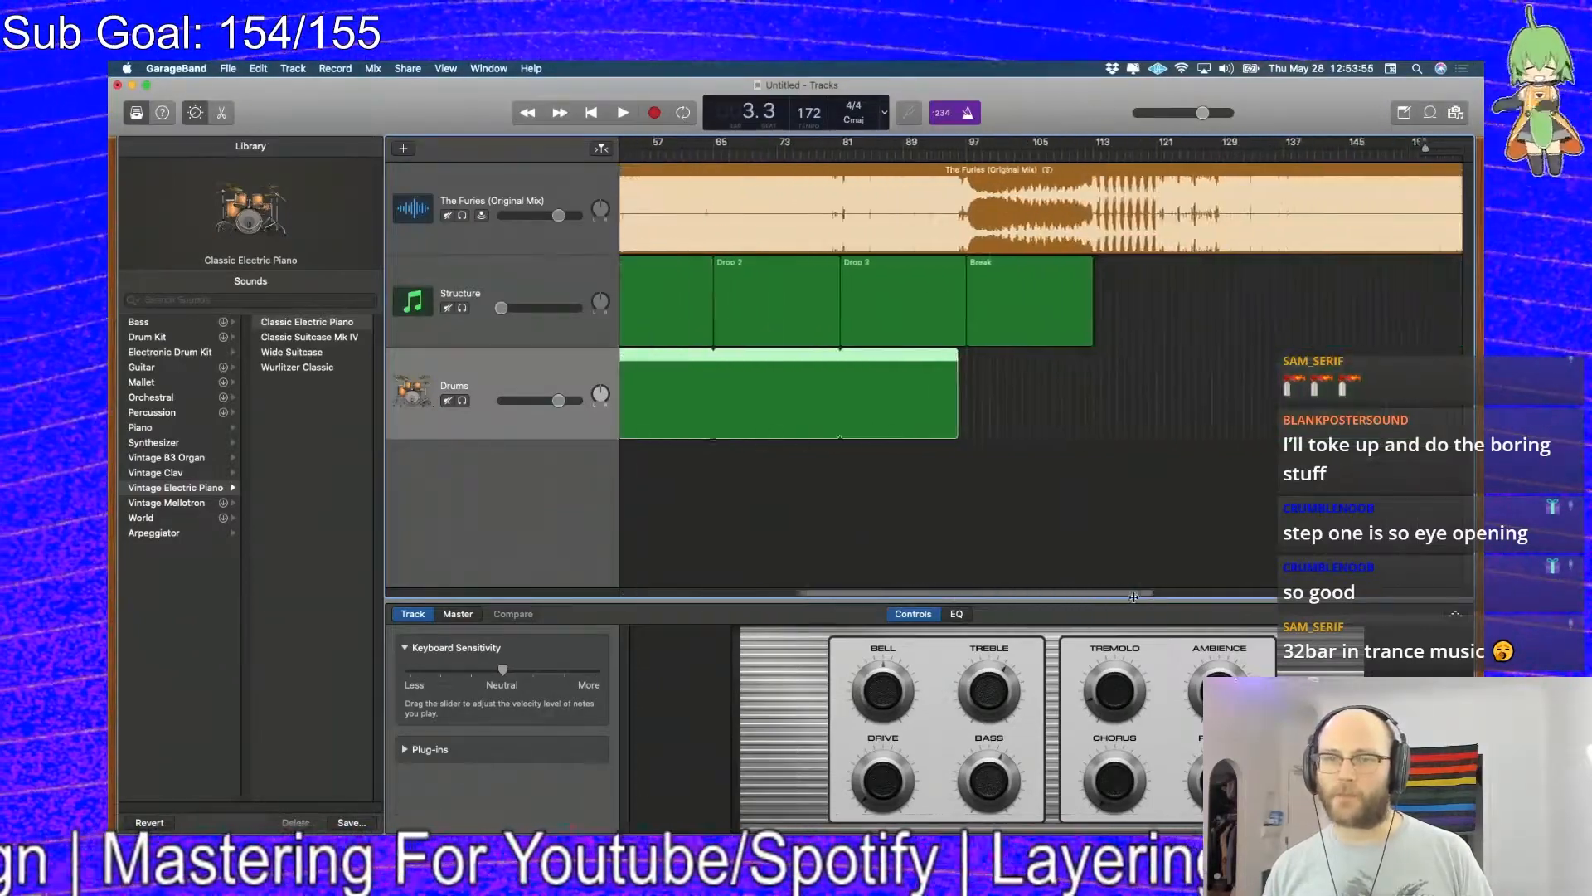
{"action": "mouse_move", "coordinate": [940, 365]}
{"action": "left_mouse_down"}
{"action": "mouse_move", "coordinate": [782, 373]}
{"action": "mouse_move", "coordinate": [1343, 369]}
{"action": "mouse_move", "coordinate": [899, 378]}
{"action": "mouse_move", "coordinate": [949, 374]}
{"action": "left_mouse_up"}
Add a software instrument track below Drums and rename it Bass
{"action": "right_click", "coordinate": [530, 449]}
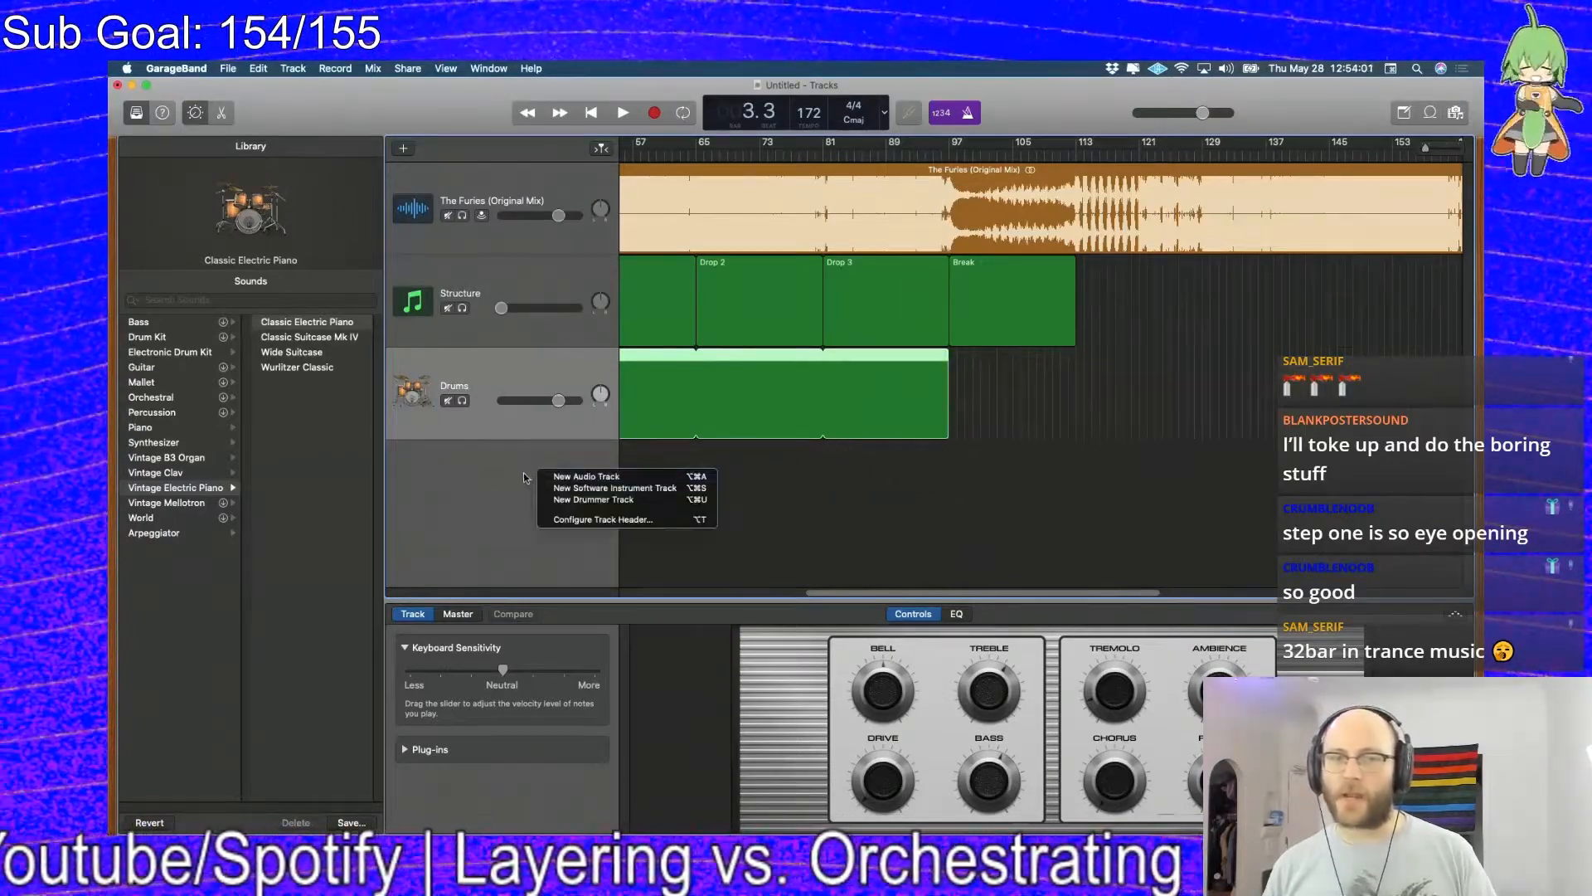
{"action": "left_click", "coordinate": [549, 487]}
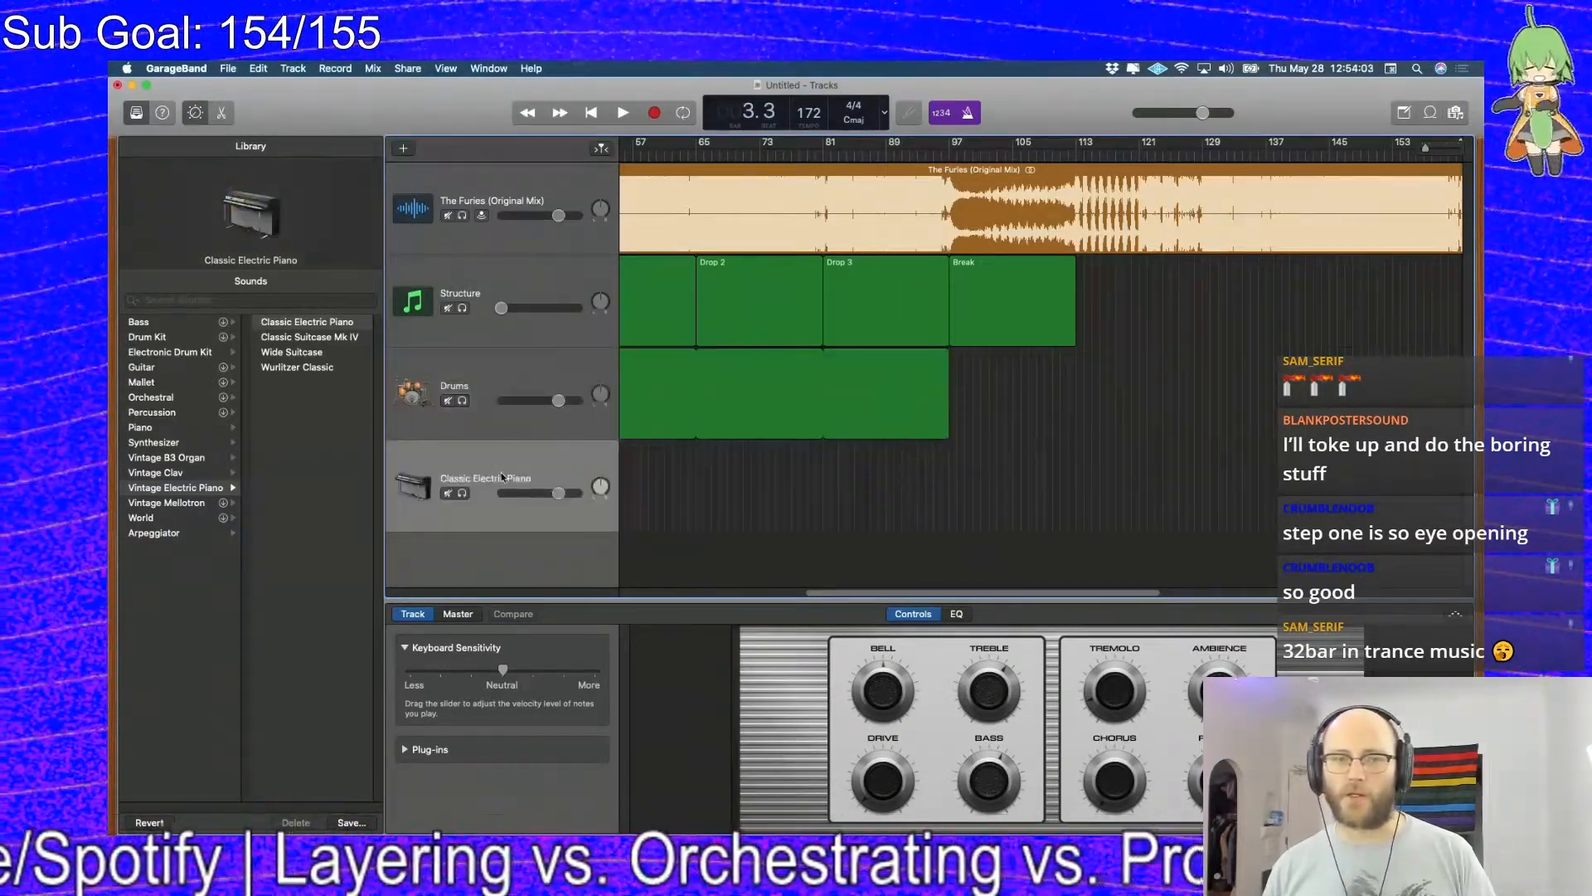
{"action": "key", "text": "b"}
{"action": "double_click", "coordinate": [485, 479]}
{"action": "type", "text": "Bass"}
{"action": "key", "text": "Return"}
Add another software instrument track below Bass and rename it Chords
{"action": "right_click", "coordinate": [501, 553]}
{"action": "left_click", "coordinate": [514, 589]}
{"action": "double_click", "coordinate": [485, 568]}
{"action": "type", "text": "Chords"}
{"action": "key", "text": "Return"}
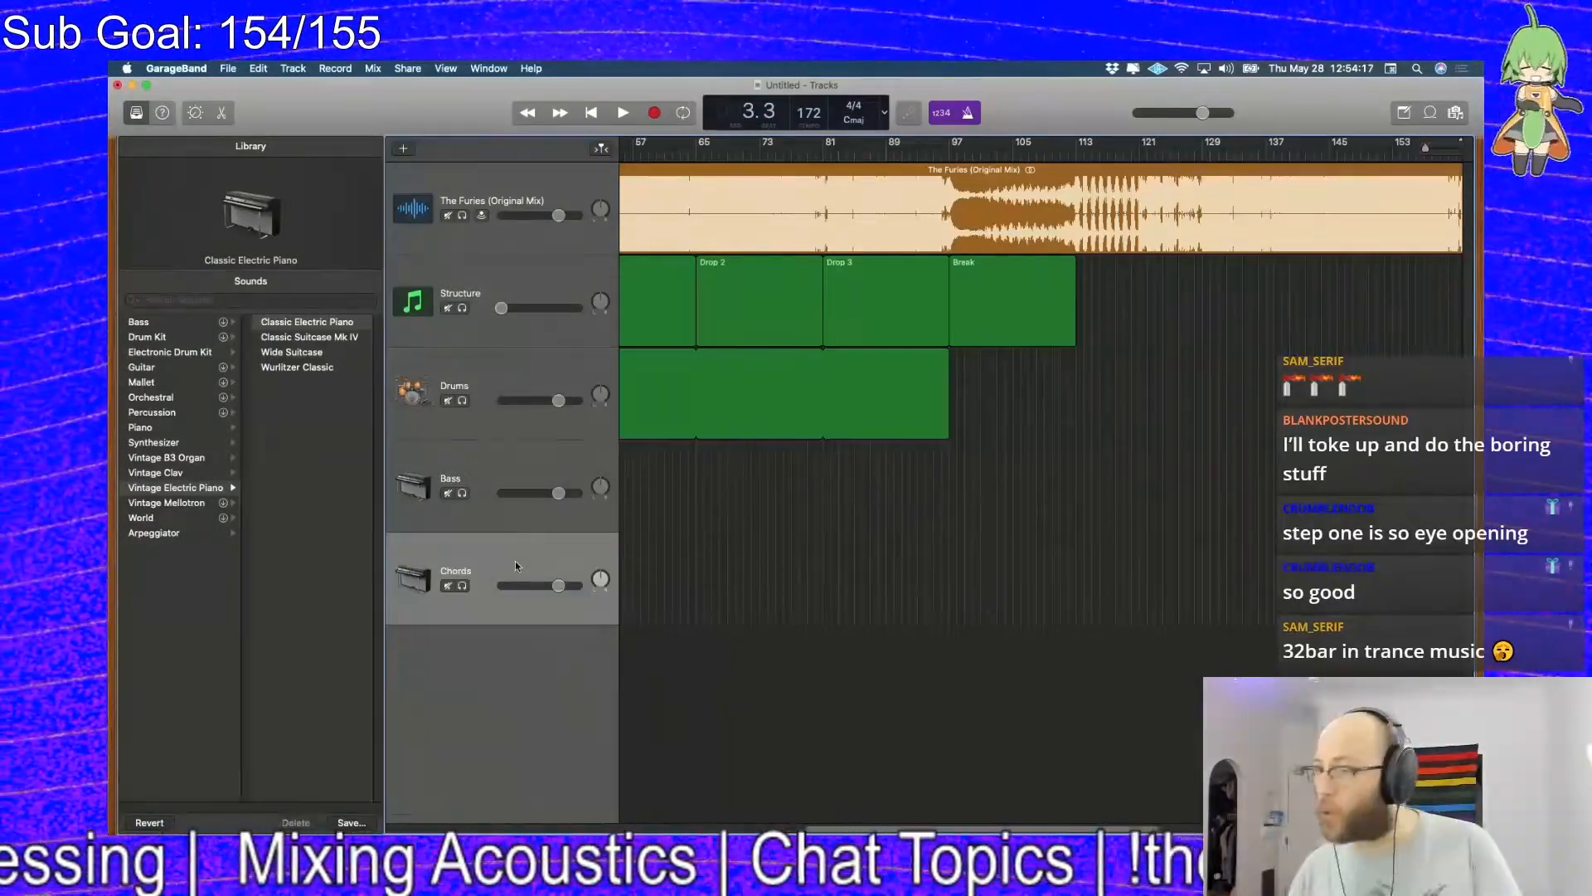
Clear the custom name of the Chords track and select the Drums track
{"action": "double_click", "coordinate": [515, 564]}
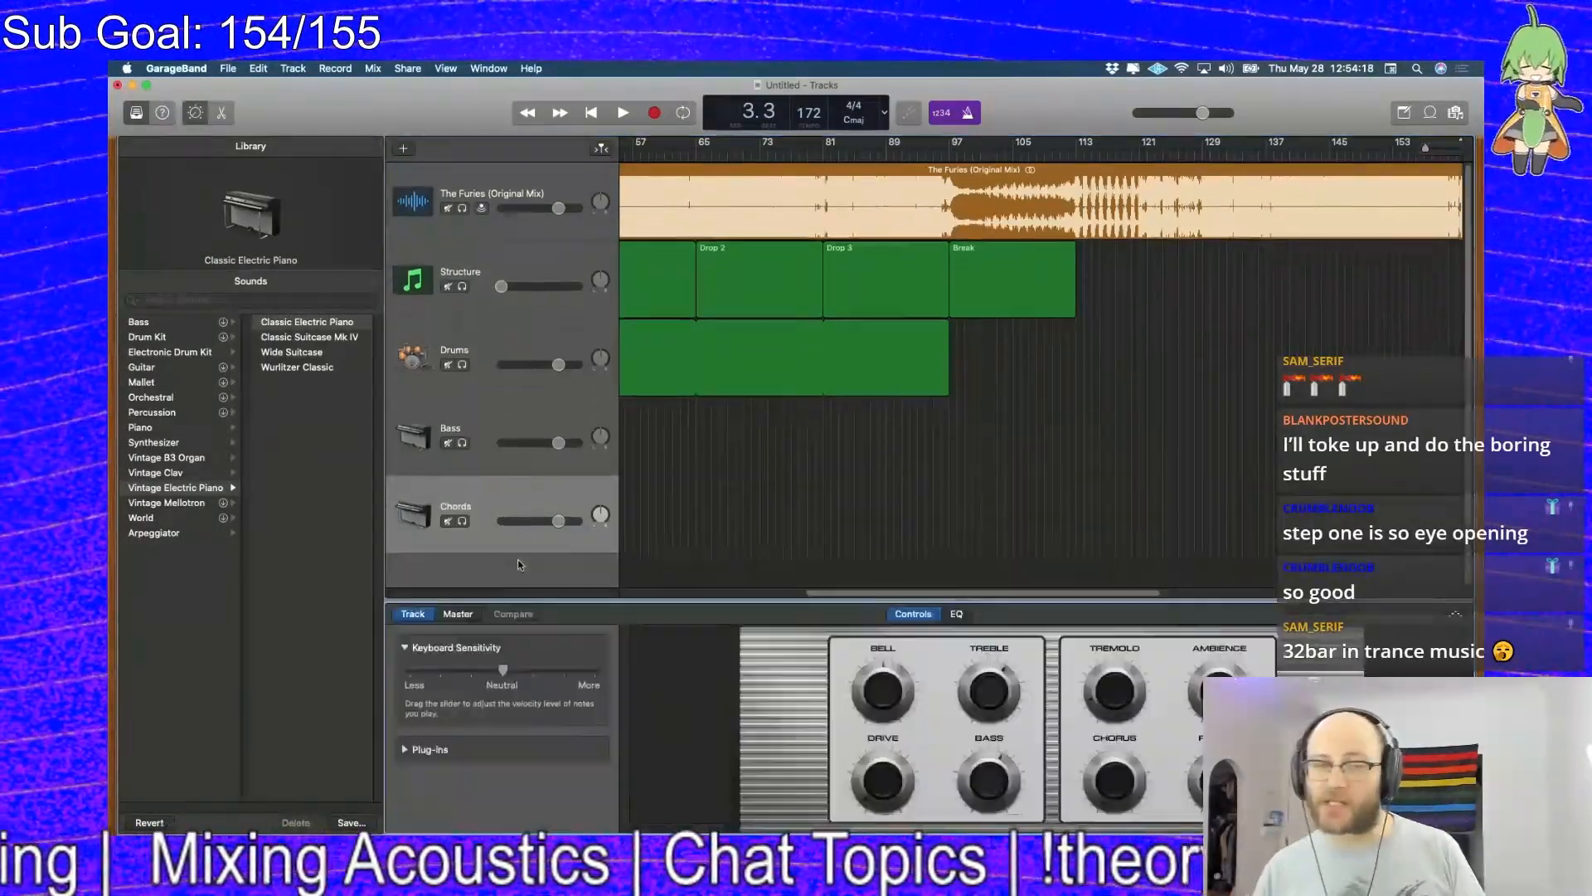
{"action": "double_click", "coordinate": [472, 502]}
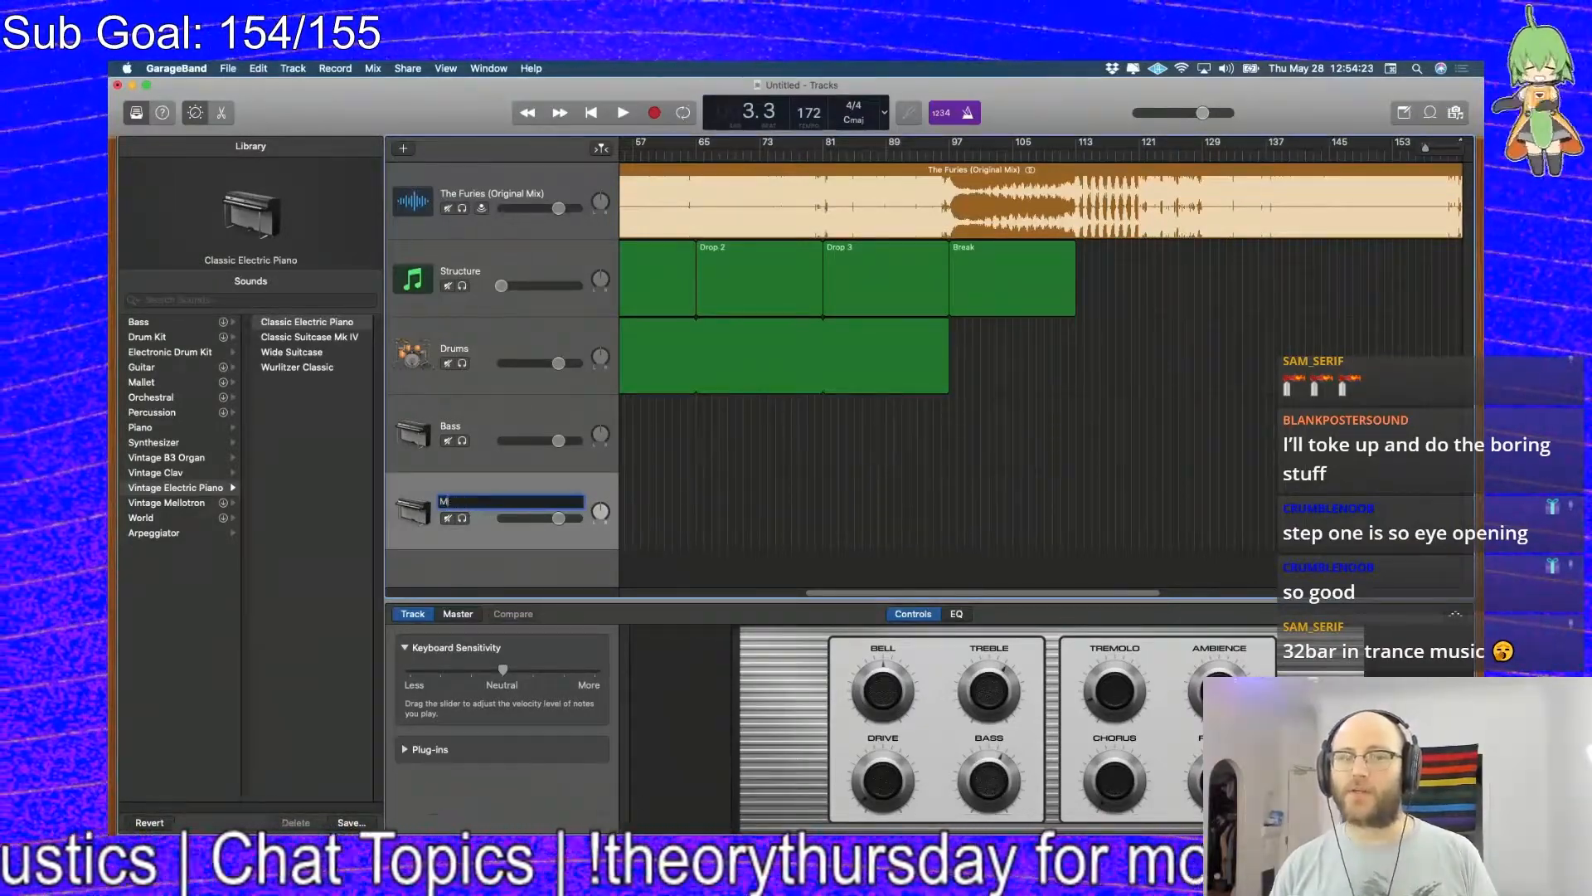
{"action": "key", "text": "BackSpace"}
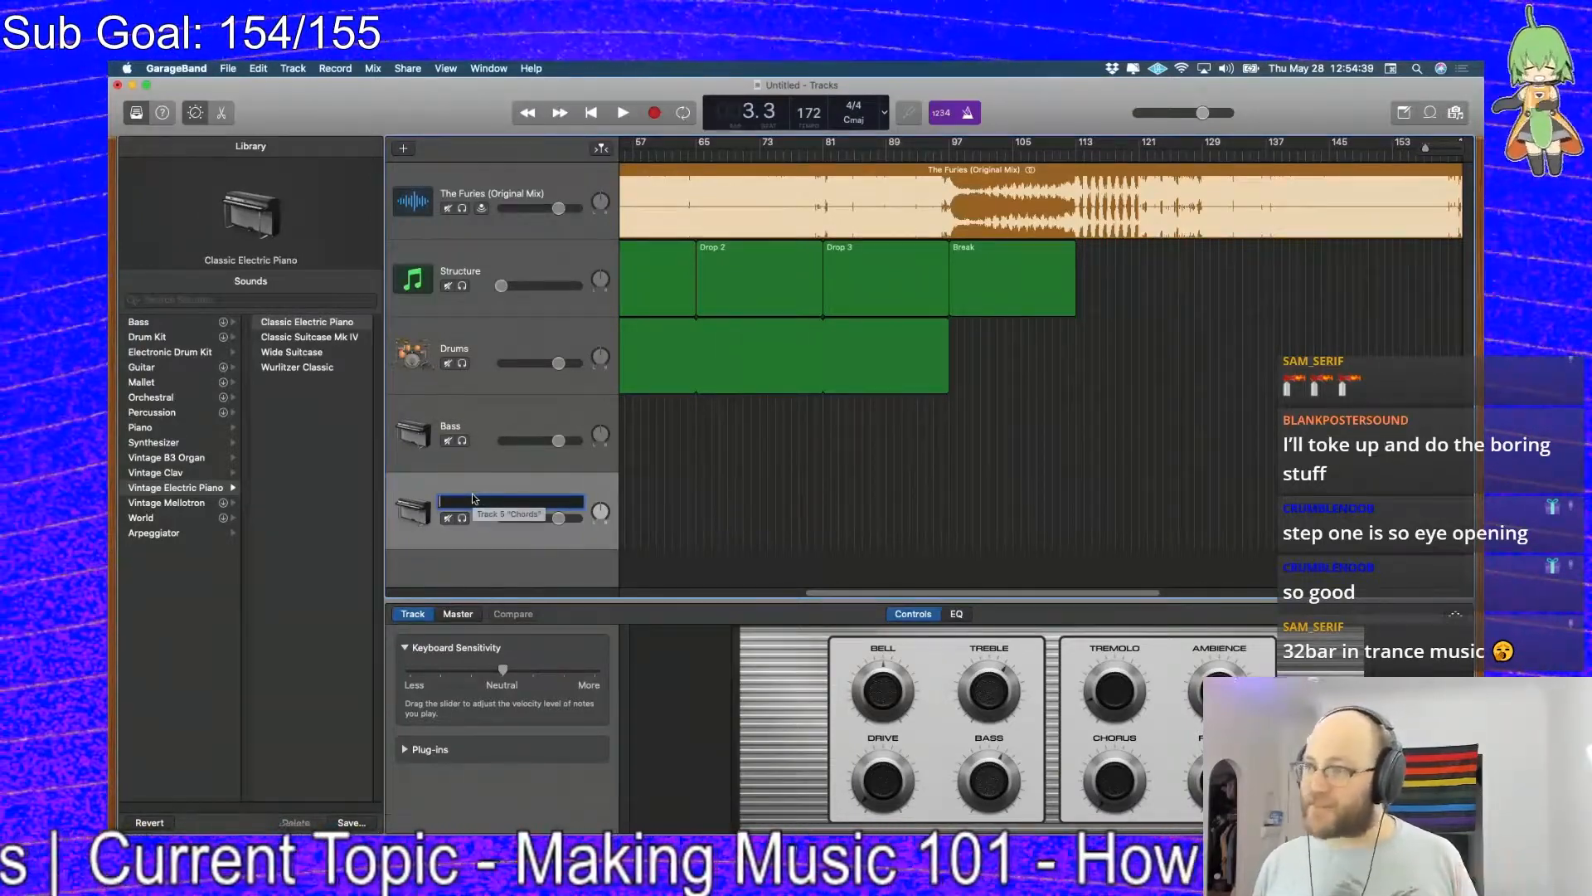
{"action": "left_click", "coordinate": [526, 348]}
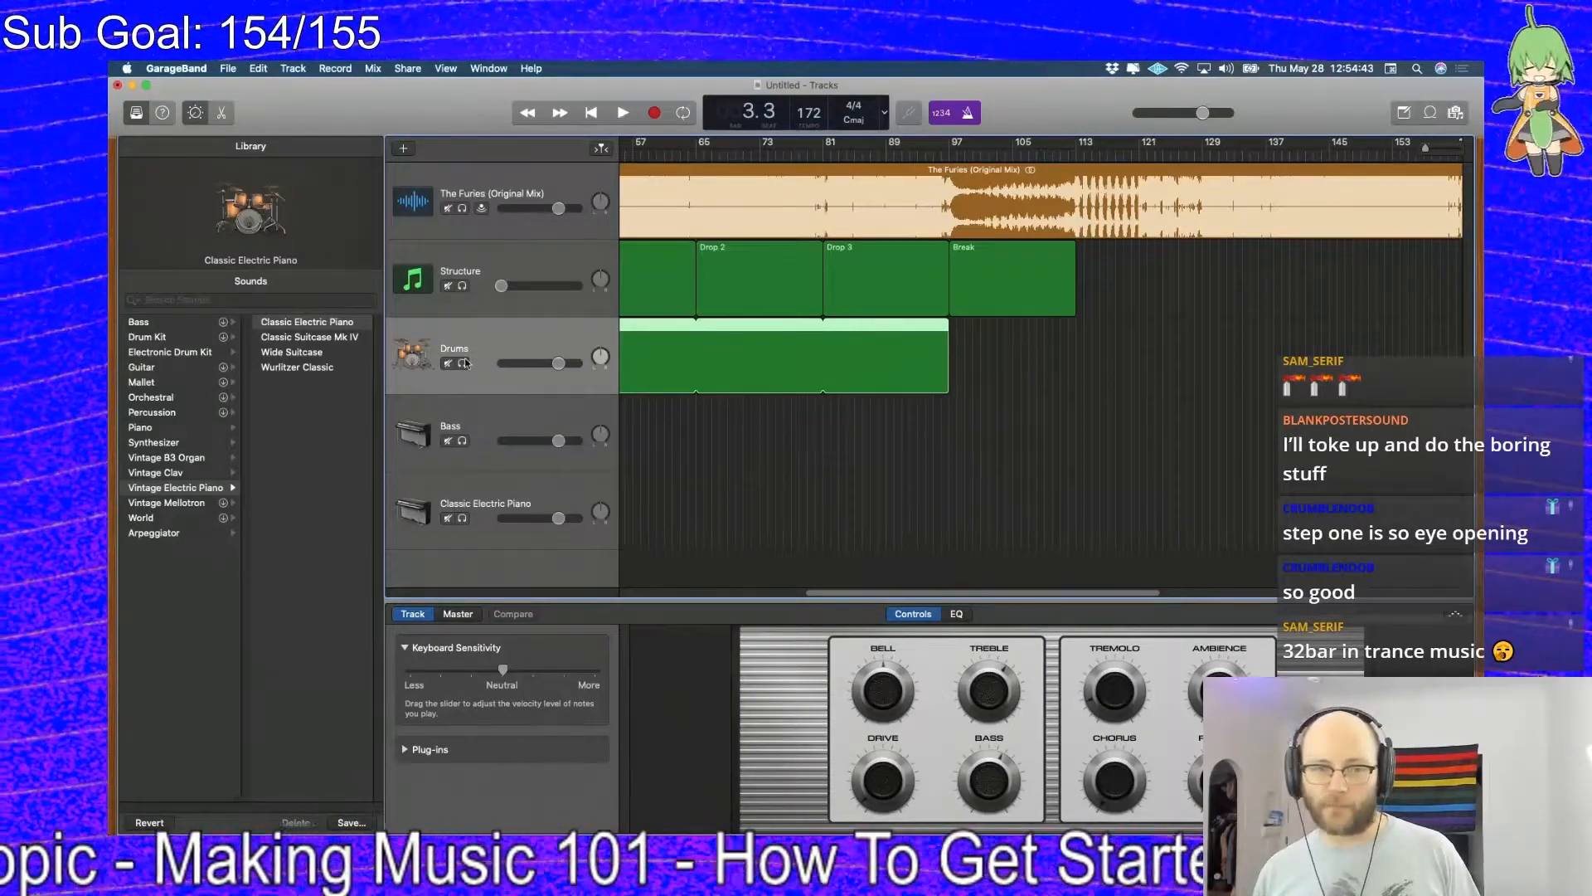
Show the Arrangement track above the song and hide the Tempo track
{"action": "key", "text": "super+shift+t"}
{"action": "key", "text": "super+shift+t"}
{"action": "key", "text": "super+shift+t"}
{"action": "right_click", "coordinate": [570, 204]}
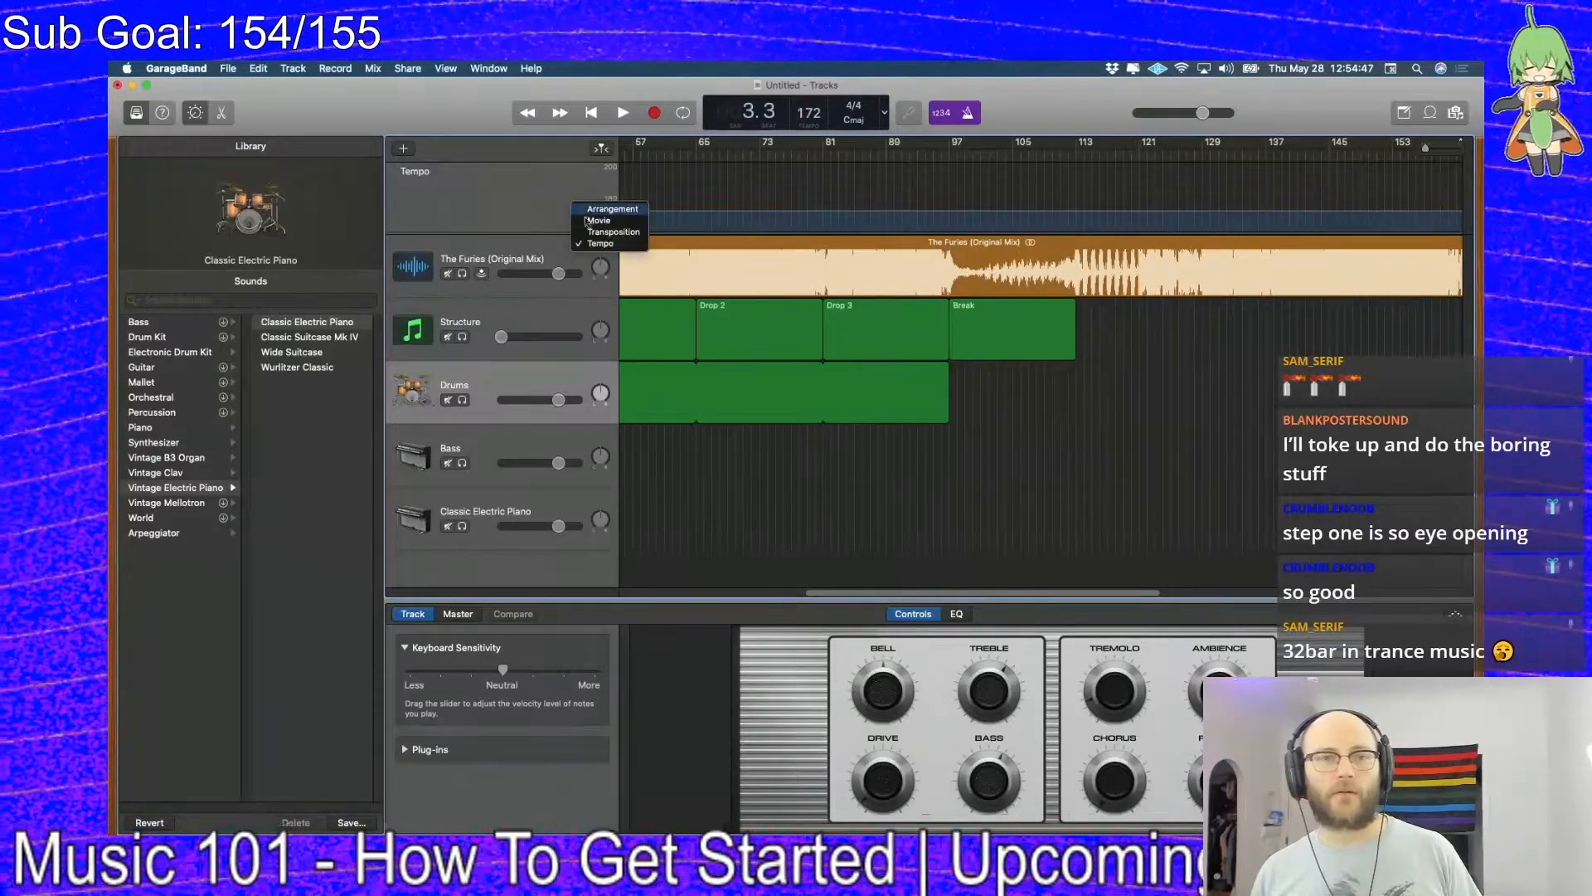
{"action": "left_click", "coordinate": [582, 208]}
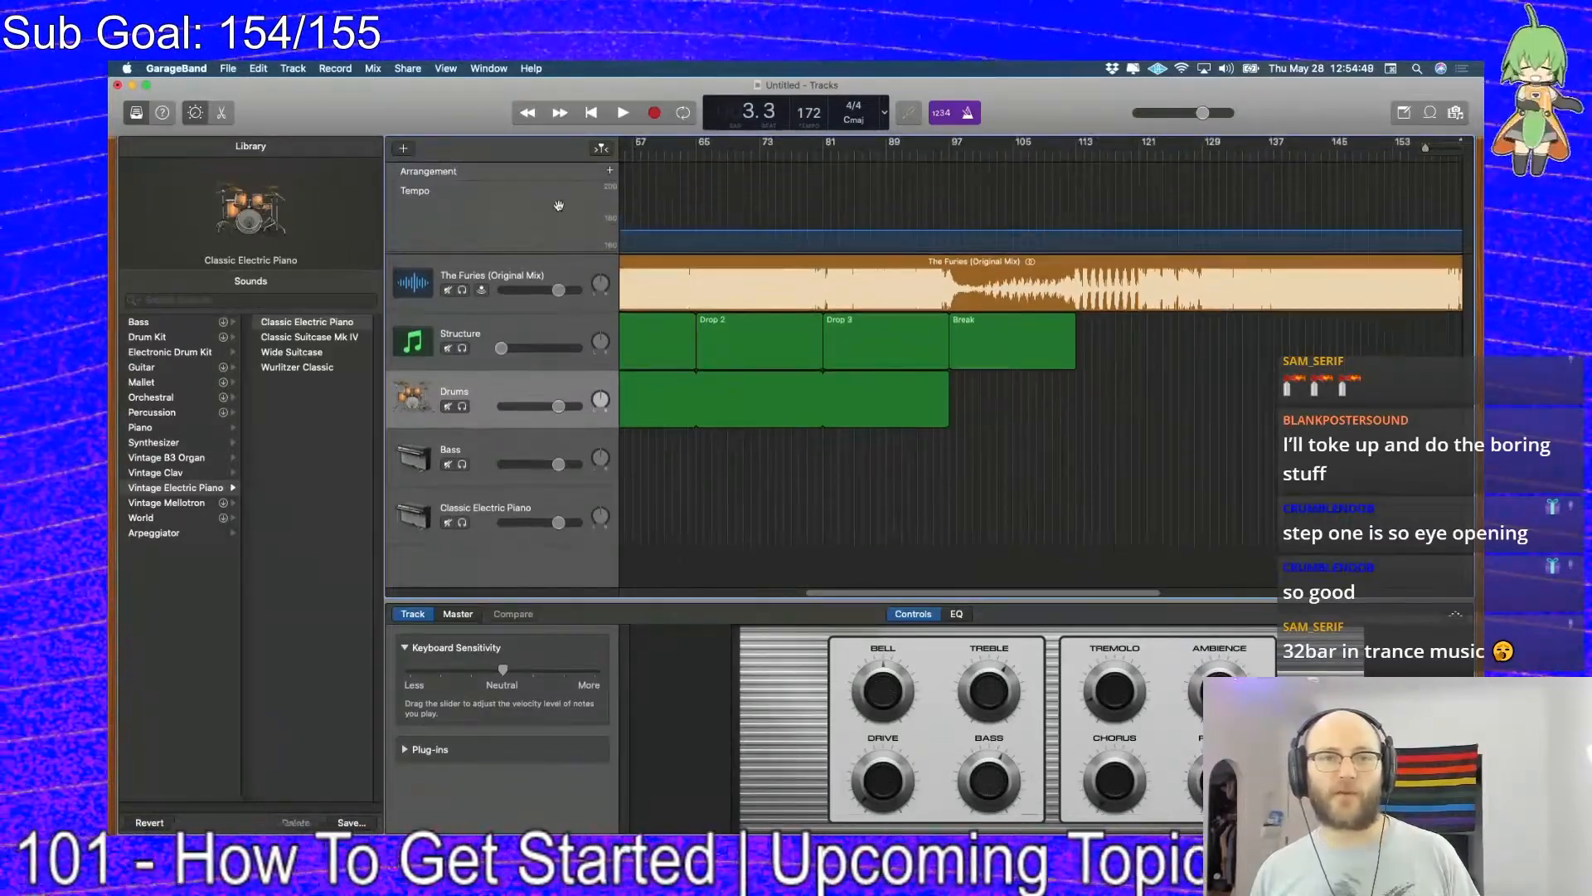
{"action": "key", "text": "super+shift+t"}
{"action": "mouse_move", "coordinate": [446, 66]}
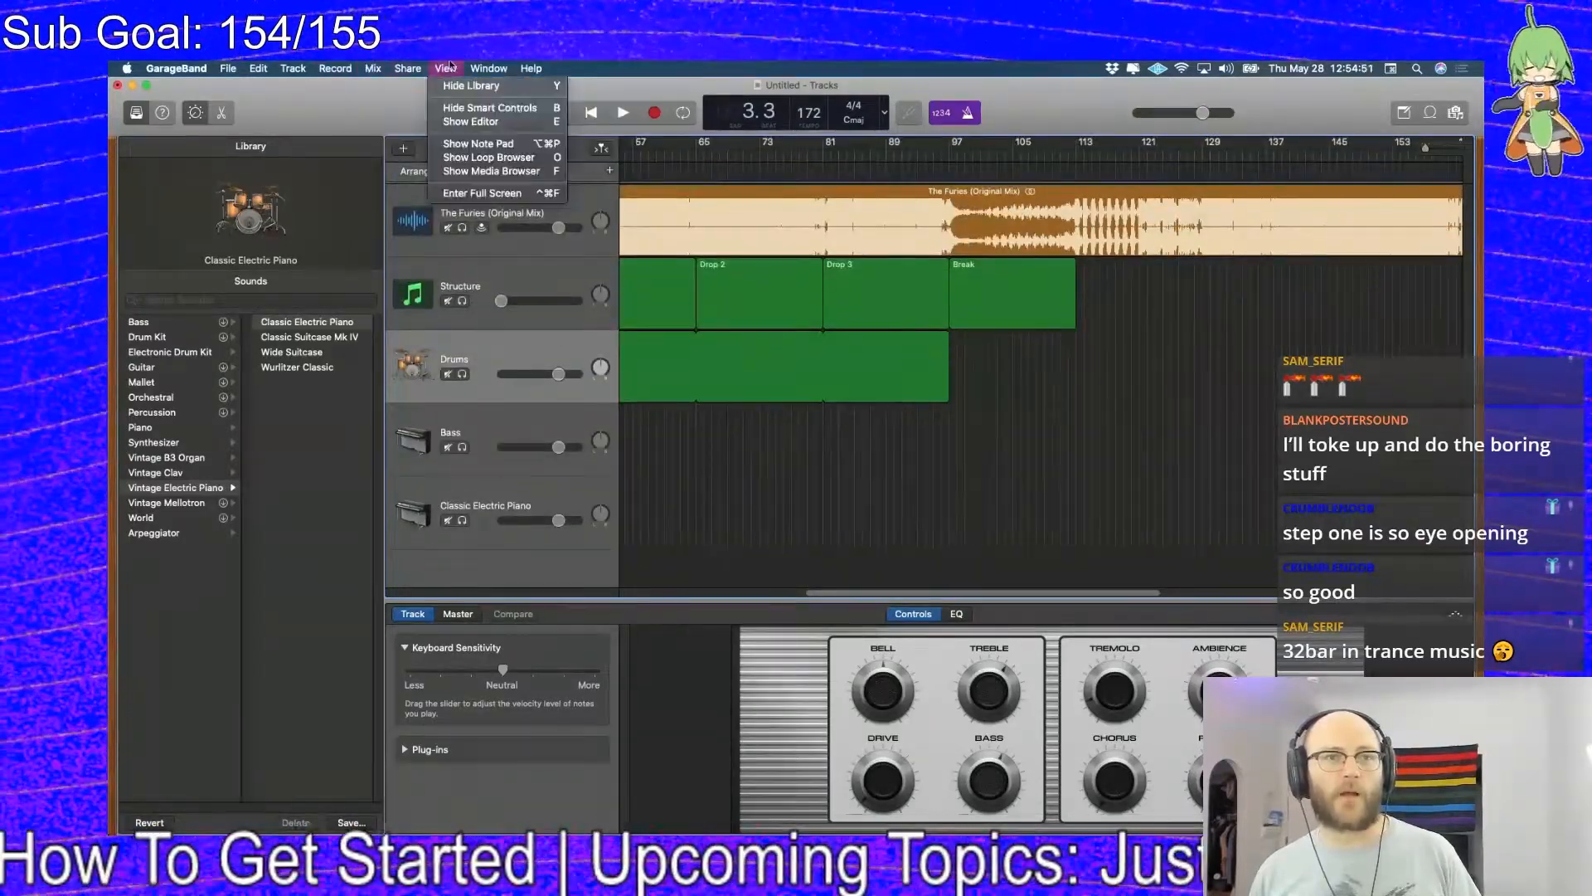
{"action": "left_click", "coordinate": [448, 67]}
{"action": "left_click", "coordinate": [488, 68]}
{"action": "left_click", "coordinate": [482, 66]}
{"action": "key", "text": "super+shift+t"}
{"action": "key", "text": "super+shift+t"}
{"action": "key", "text": "super+shift+t"}
{"action": "key", "text": "super+shift+t"}
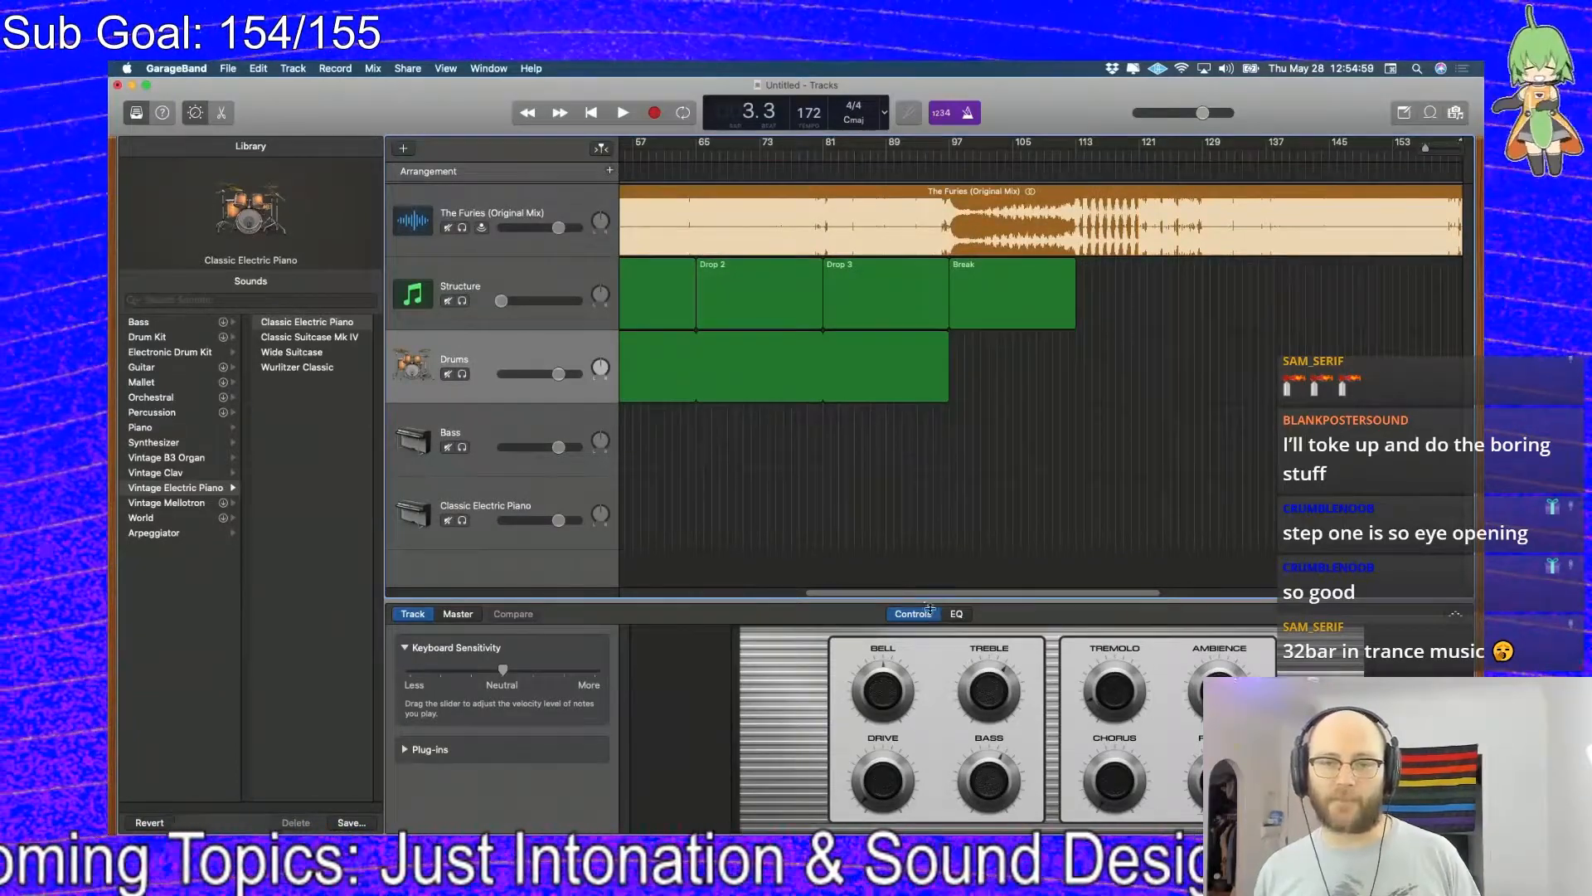
Add arrangement sections: Intro from bar 1 to 17, Verse from bar 17 to 33, and a Chorus following the Verse
{"action": "scroll", "coordinate": [747, 531], "scroll_direction": "left", "scroll_amount": 10}
{"action": "left_click", "coordinate": [612, 170]}
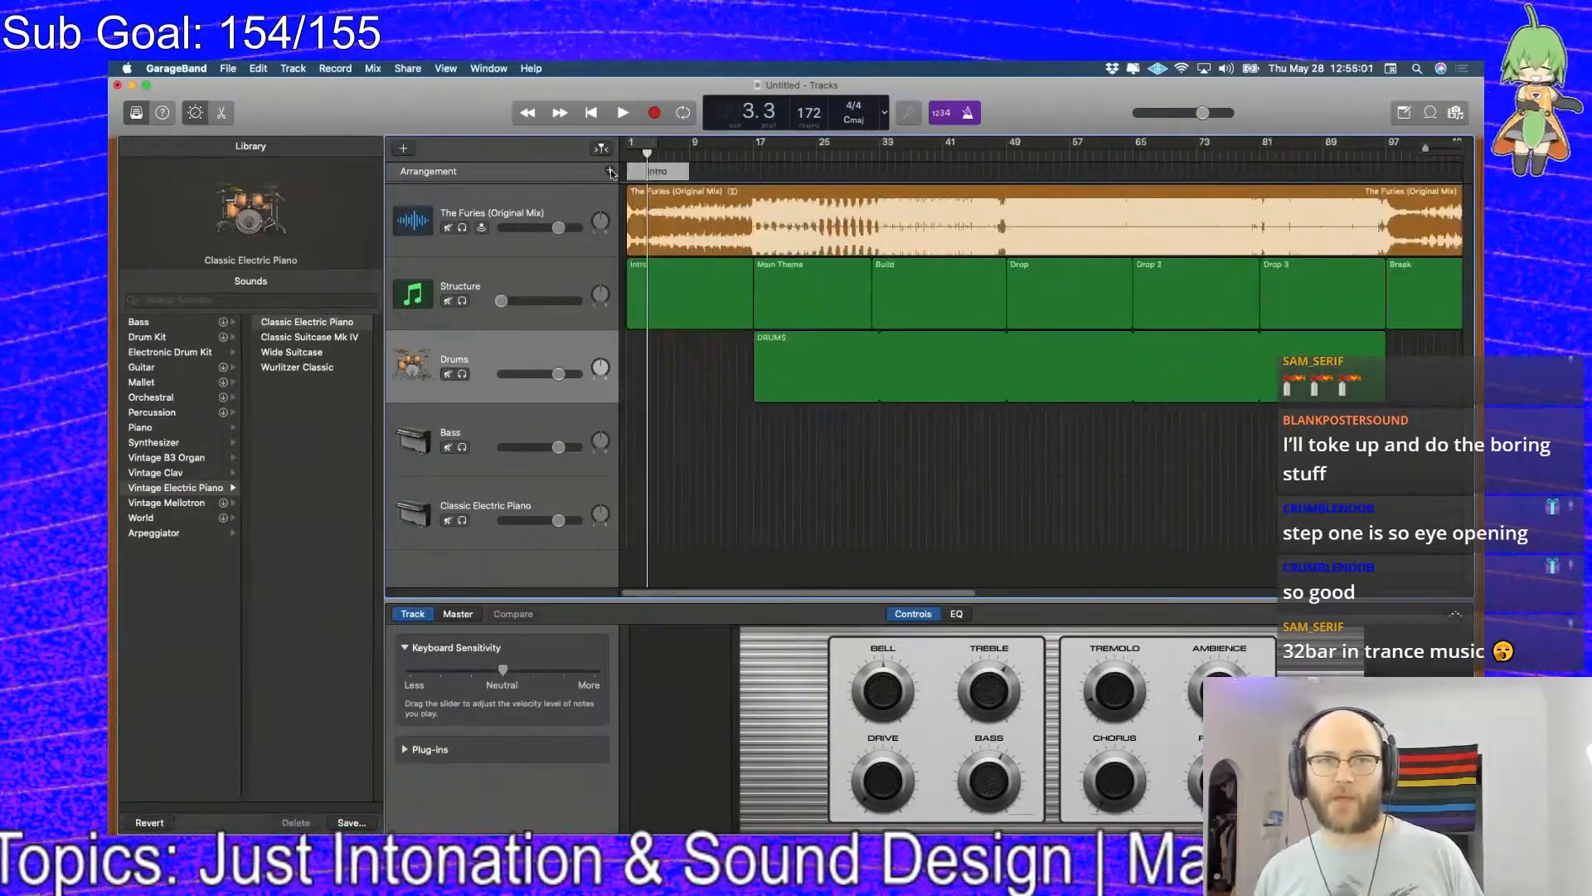
{"action": "left_click_drag", "start_coordinate": [685, 175], "coordinate": [878, 184]}
{"action": "left_click", "coordinate": [611, 171]}
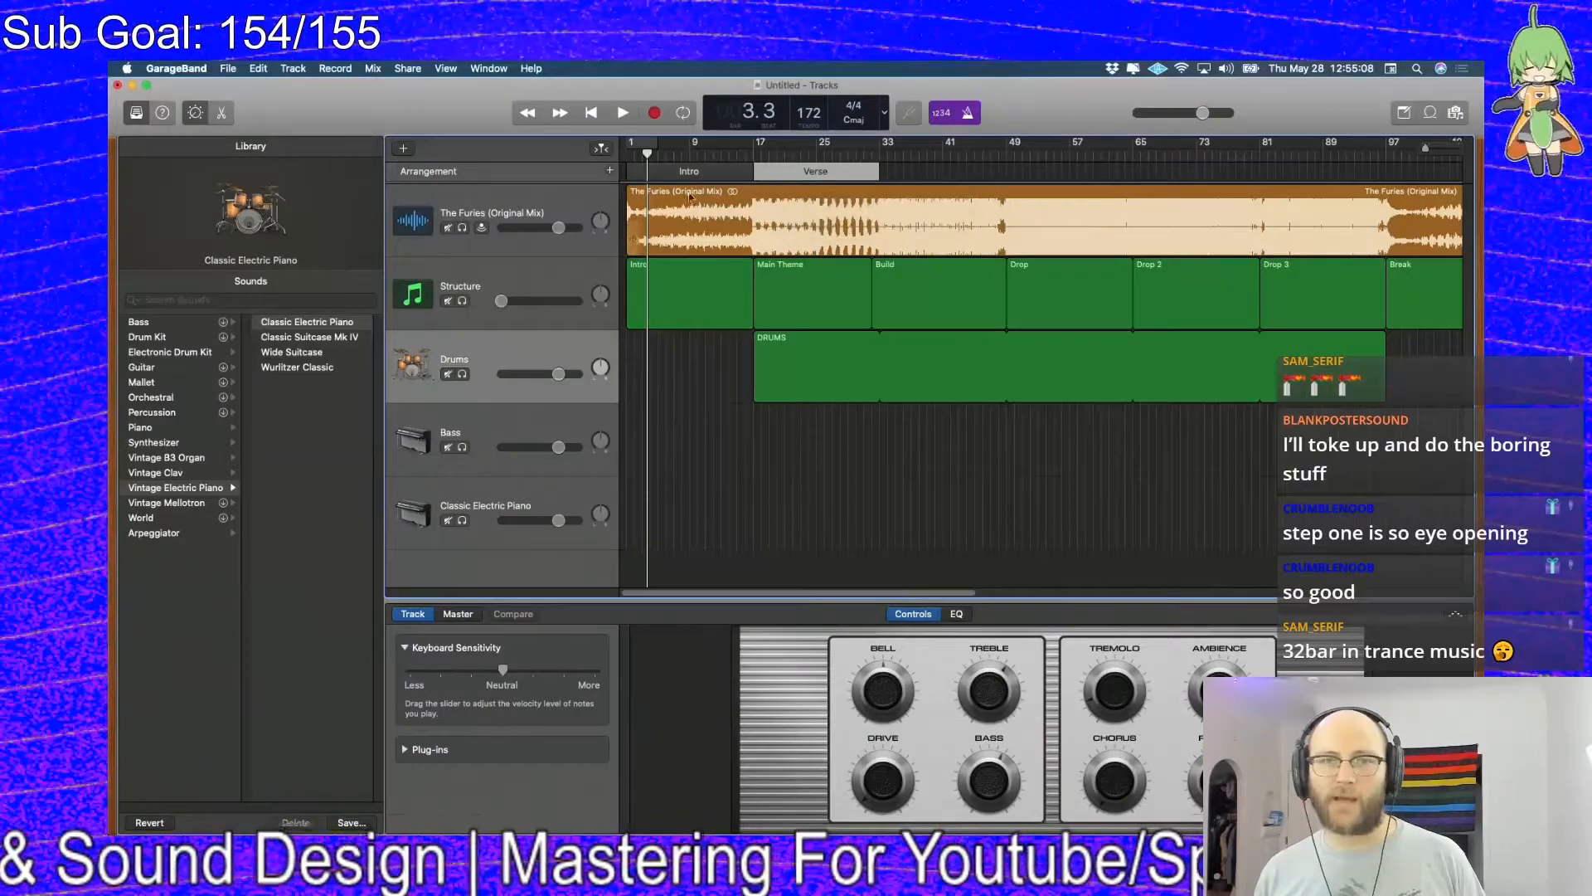
{"action": "left_click", "coordinate": [610, 172]}
Delete all the section regions on the Structure track
{"action": "left_click", "coordinate": [556, 279]}
{"action": "key", "text": "Delete"}
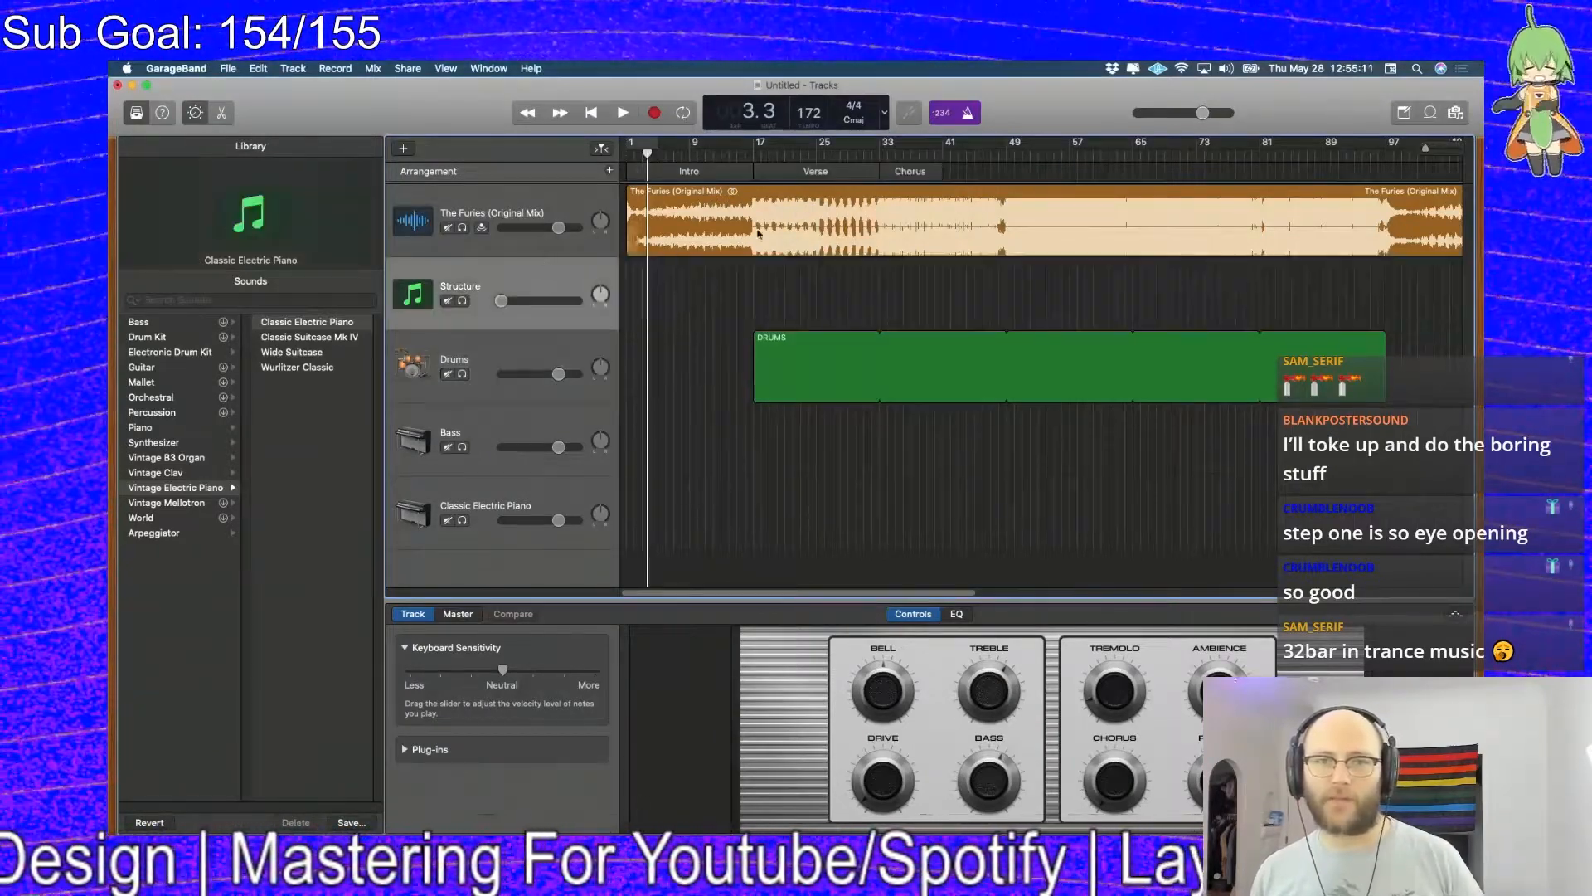
Extend the Chorus arrangement section to bar 49 and add a Bridge section from there to bar 97
{"action": "left_click_drag", "start_coordinate": [936, 171], "coordinate": [1006, 172]}
{"action": "left_click", "coordinate": [611, 171]}
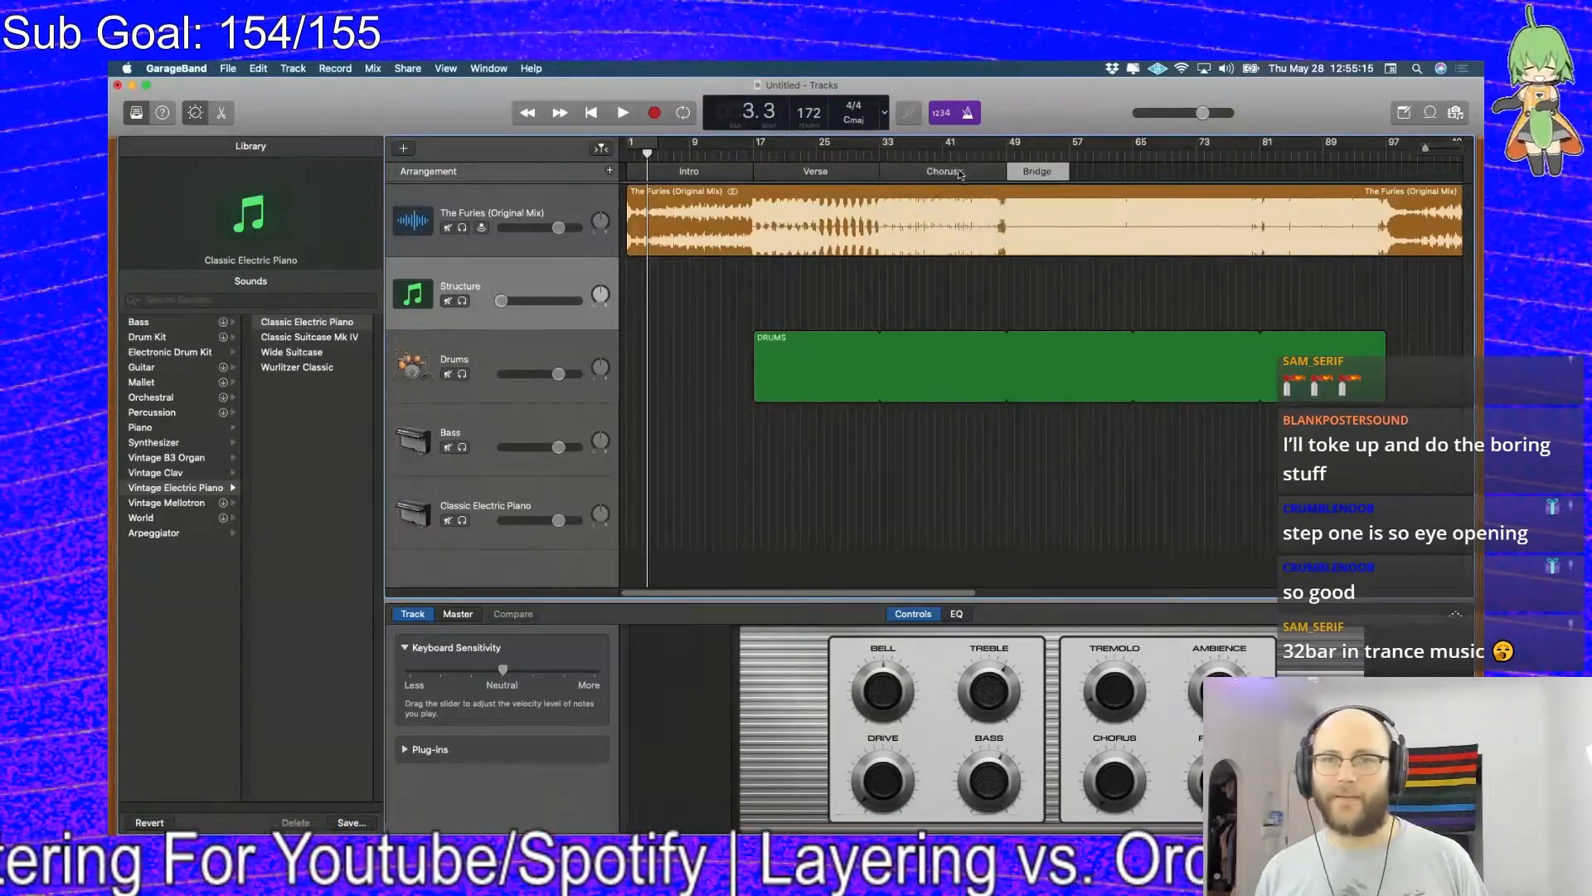
{"action": "mouse_move", "coordinate": [1020, 171]}
{"action": "left_mouse_down"}
{"action": "mouse_move", "coordinate": [1357, 222]}
{"action": "mouse_move", "coordinate": [1017, 223]}
{"action": "left_mouse_up"}
{"action": "left_click_drag", "start_coordinate": [1069, 171], "coordinate": [1381, 192]}
{"action": "left_click", "coordinate": [703, 175]}
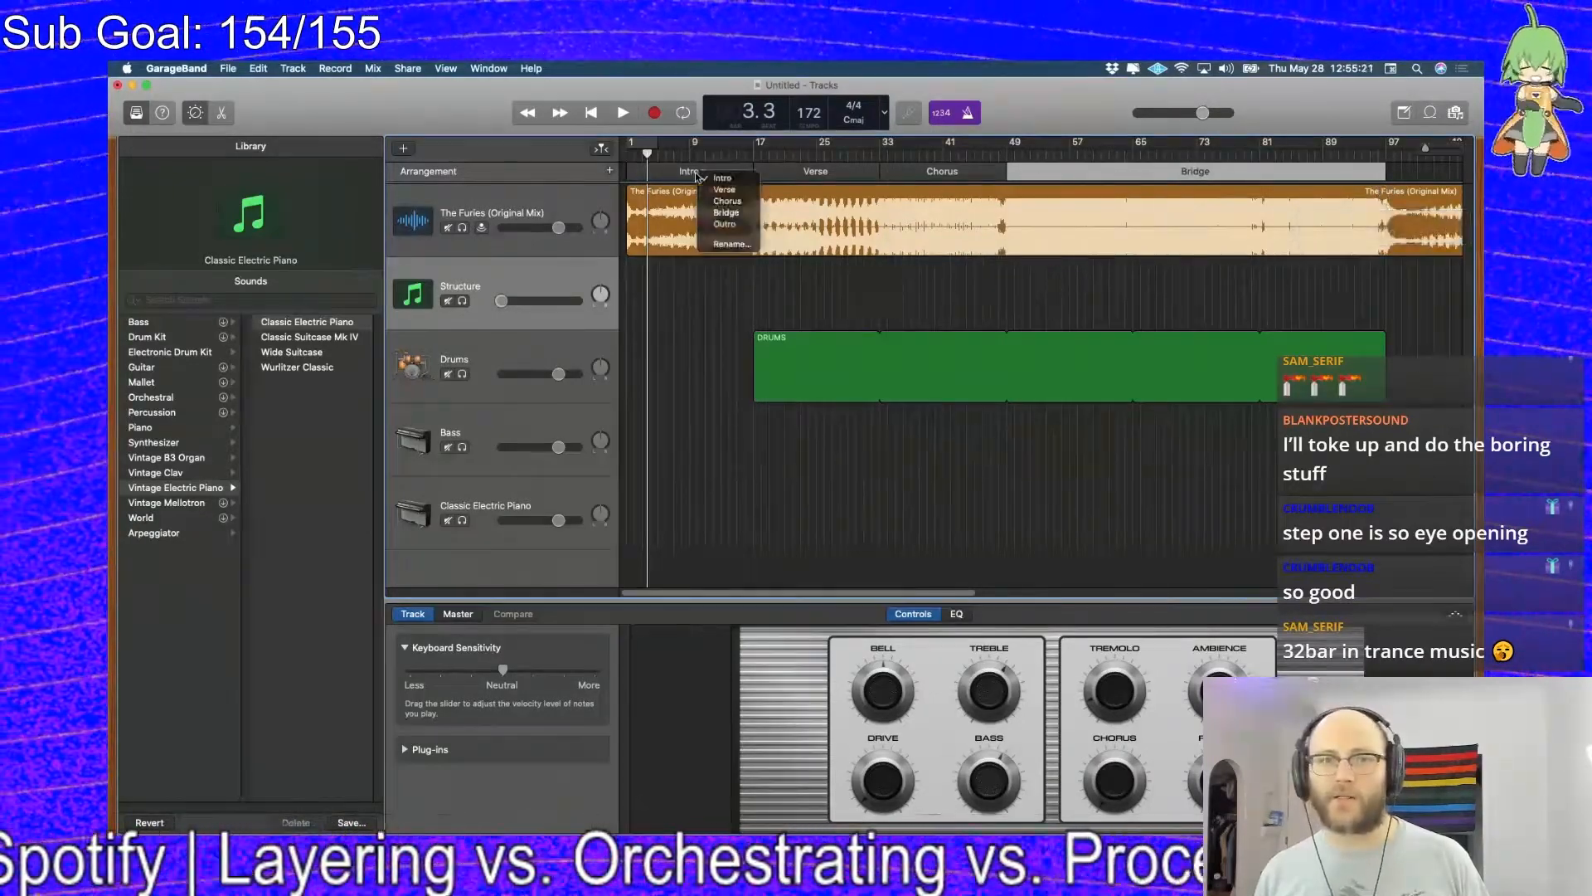
{"action": "left_click", "coordinate": [831, 172]}
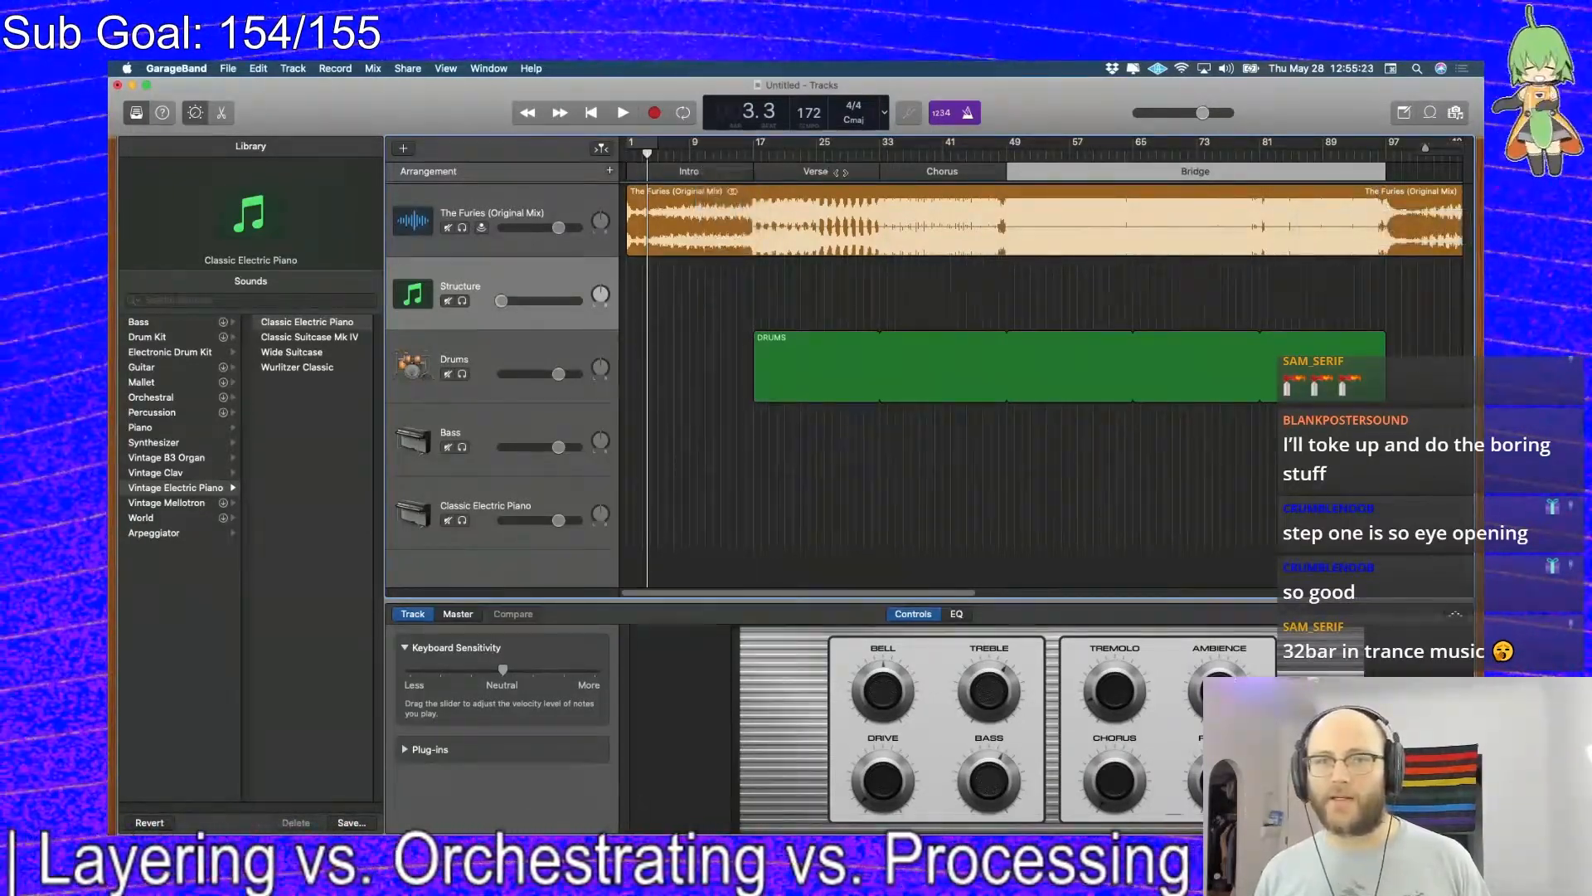
{"action": "left_click", "coordinate": [832, 172]}
{"action": "left_click", "coordinate": [834, 173]}
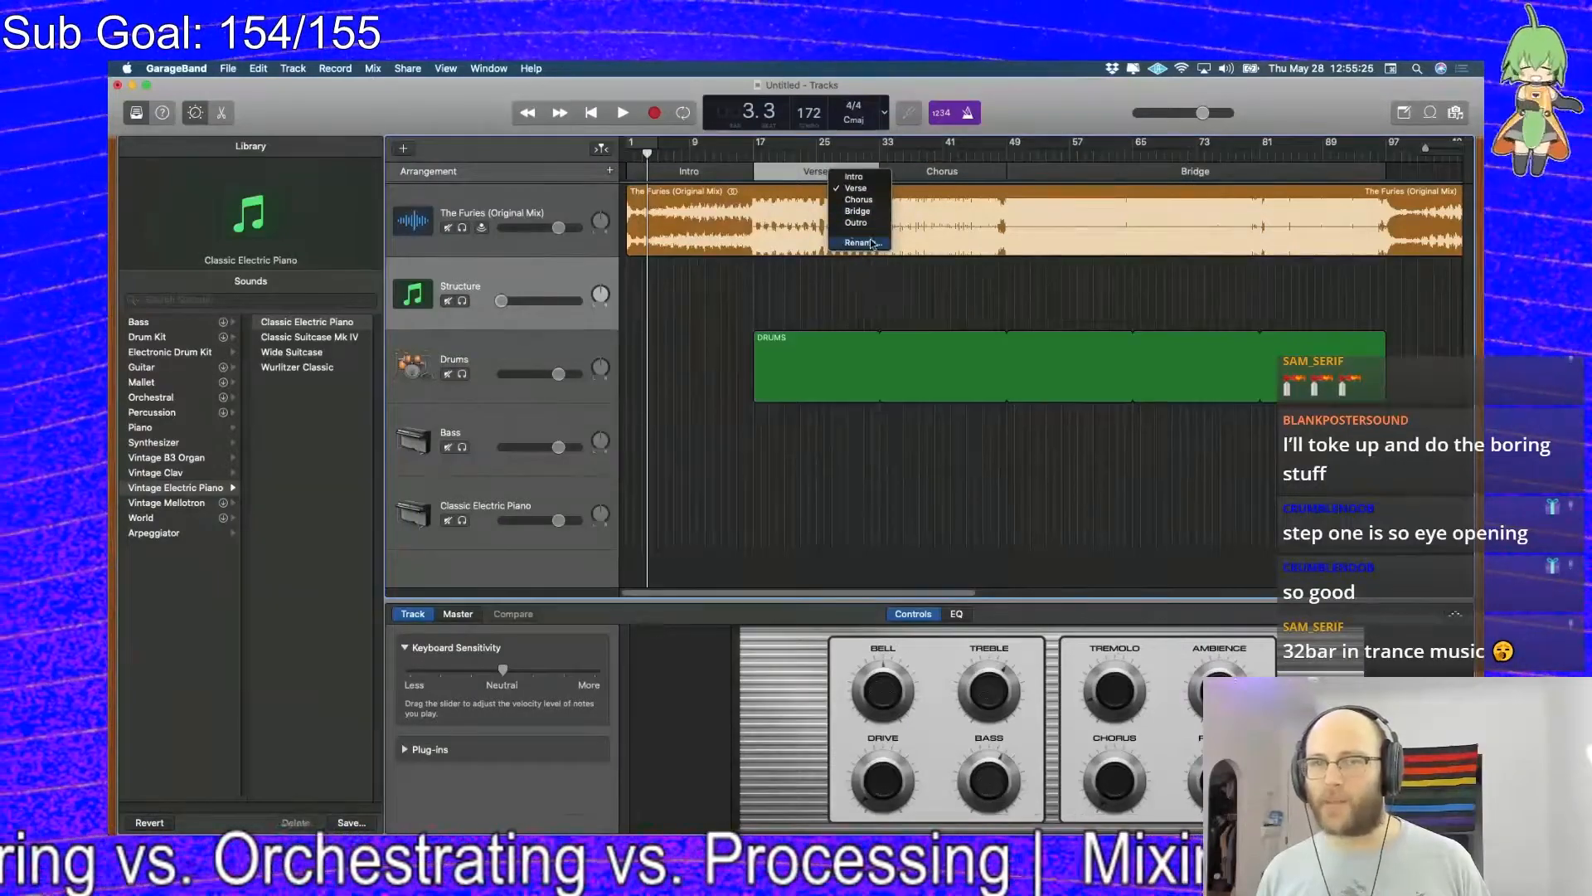
{"action": "left_click", "coordinate": [916, 296]}
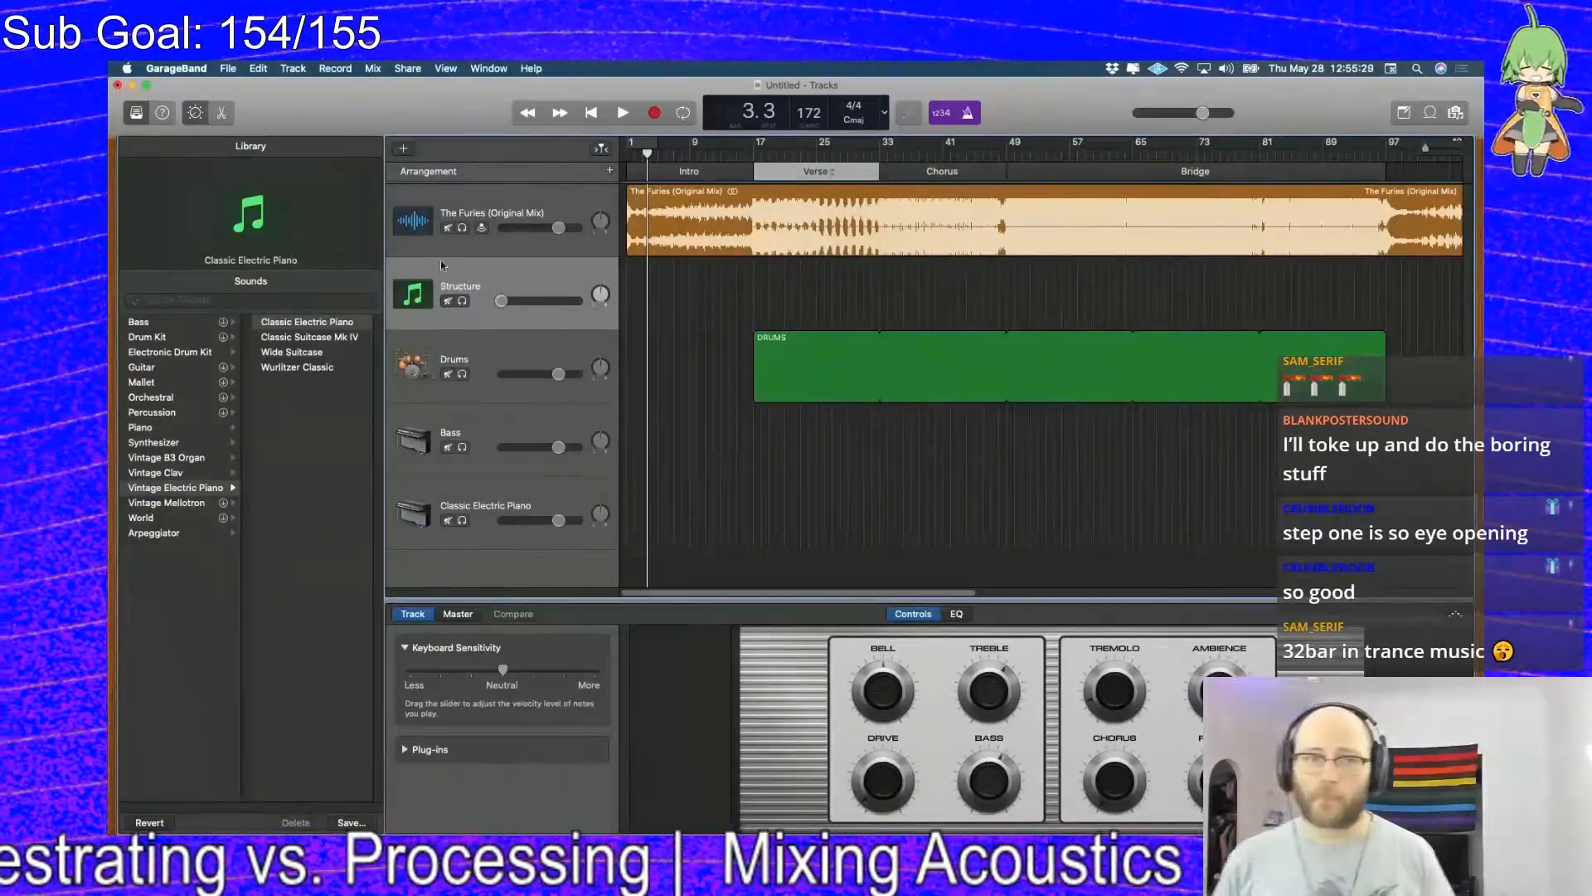
Delete the empty Structure track
{"action": "left_click", "coordinate": [462, 288]}
{"action": "key", "text": "super+BackSpace"}
Add a software instrument track directly below Drums and rename it Kick
{"action": "right_click", "coordinate": [504, 314]}
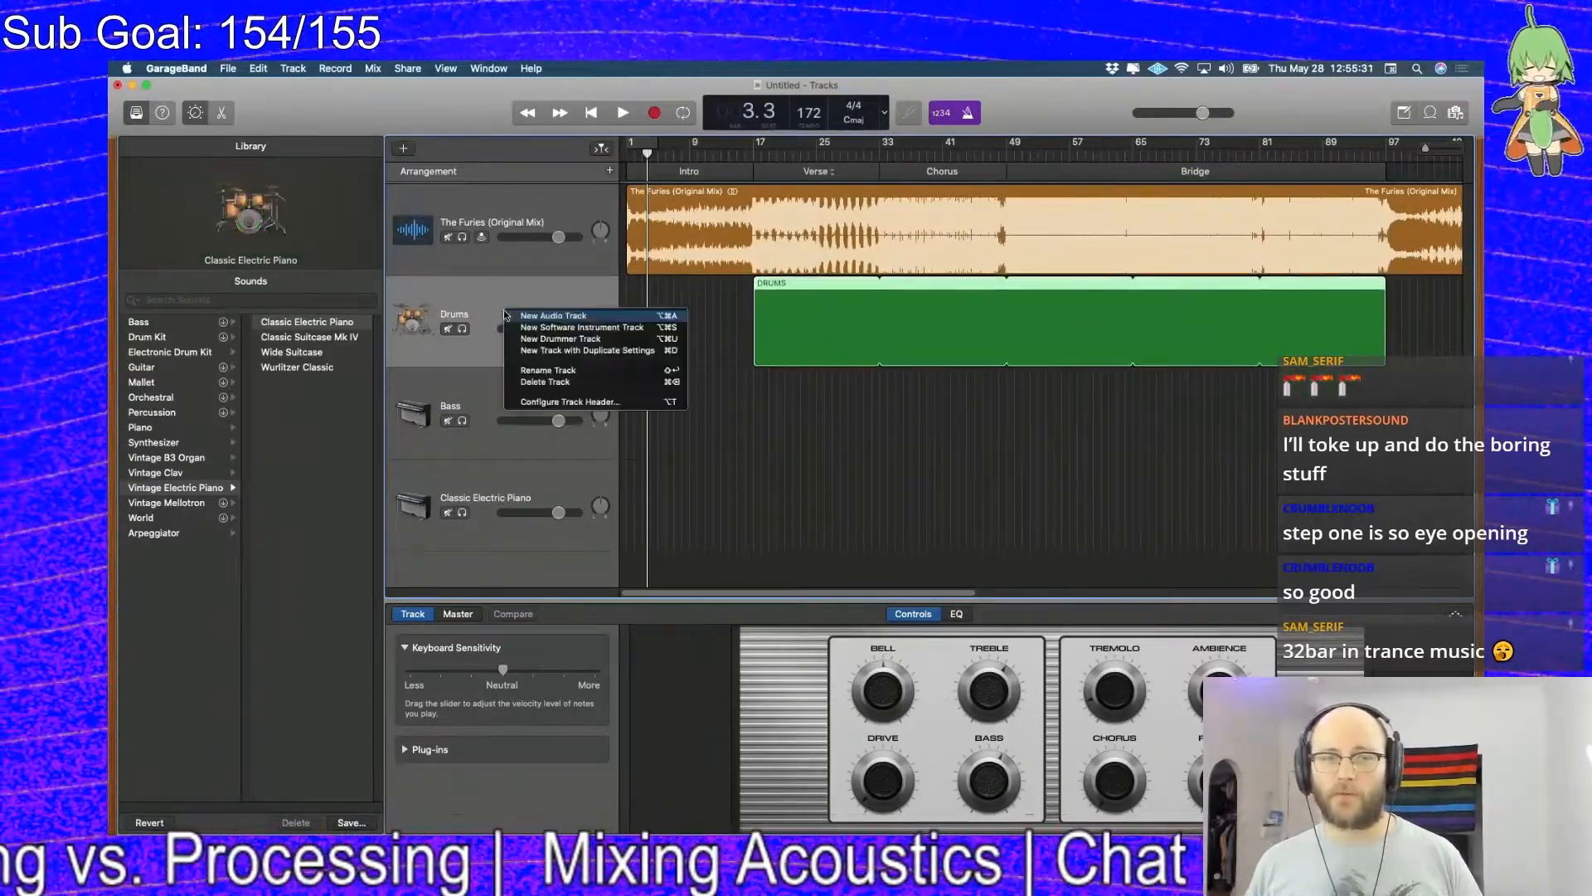
{"action": "left_click", "coordinate": [527, 328]}
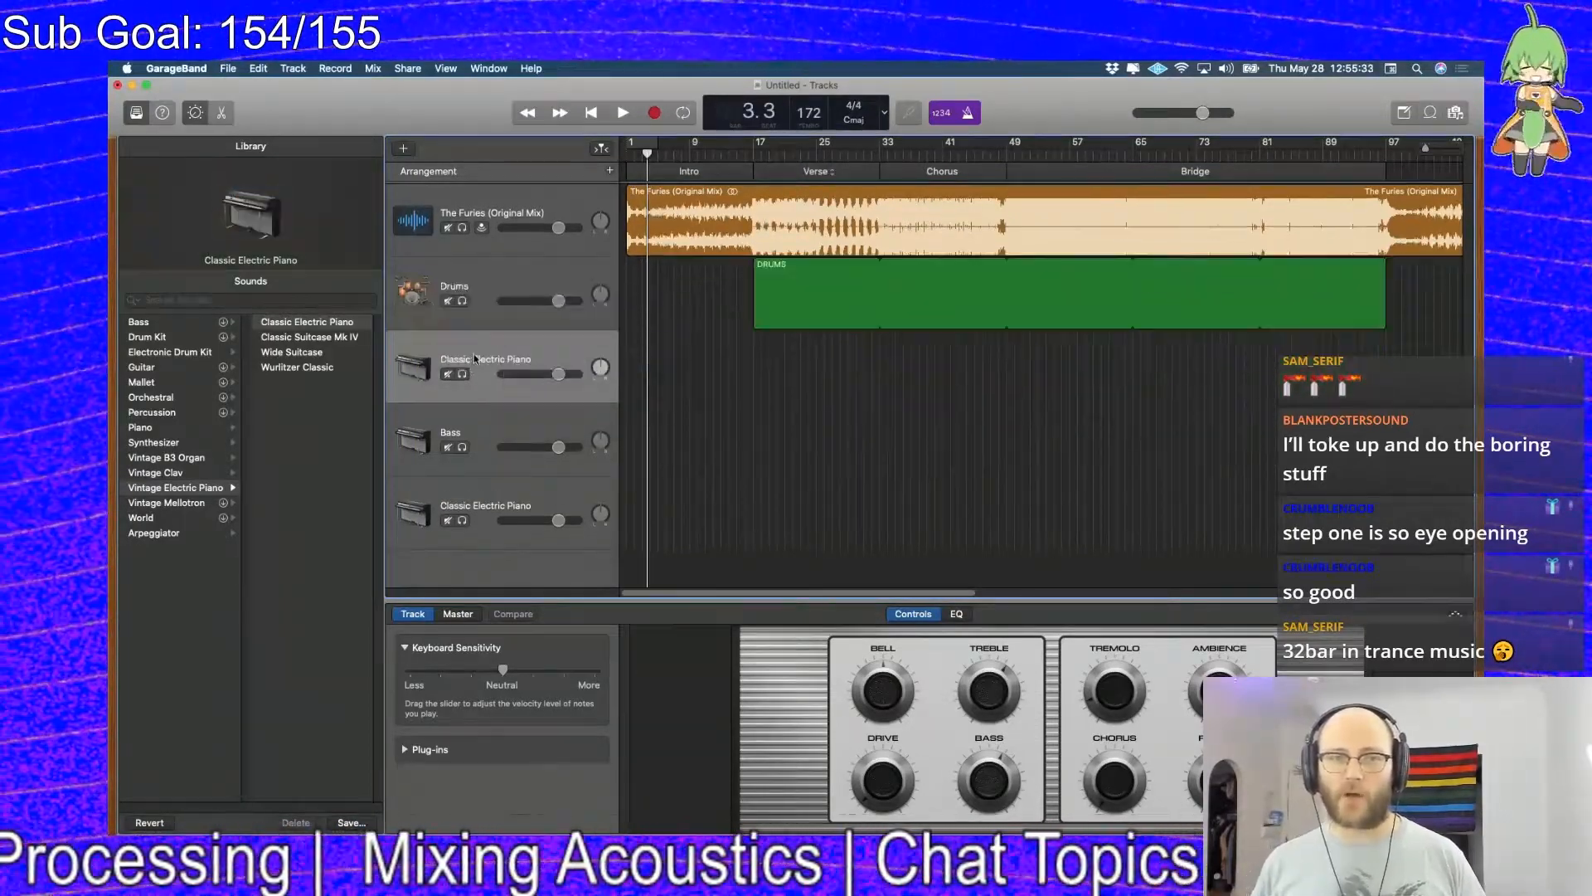
{"action": "double_click", "coordinate": [475, 358]}
{"action": "type", "text": "Kick"}
{"action": "key", "text": "Return"}
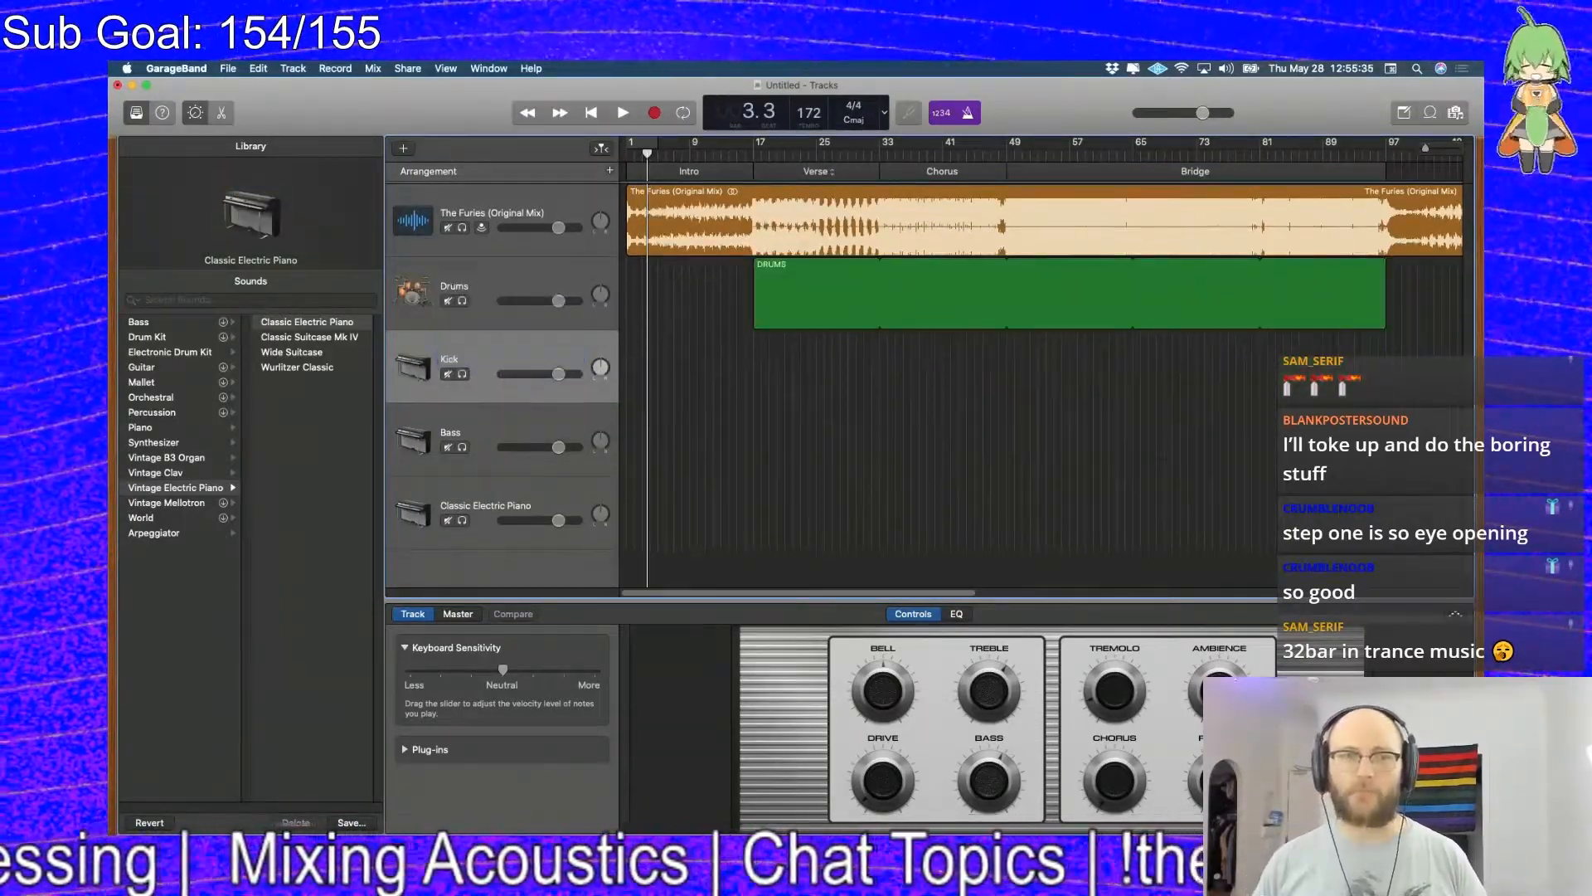
Give the Kick track a bass drum icon from the Drums category
{"action": "left_click", "coordinate": [409, 368]}
{"action": "left_click", "coordinate": [476, 234]}
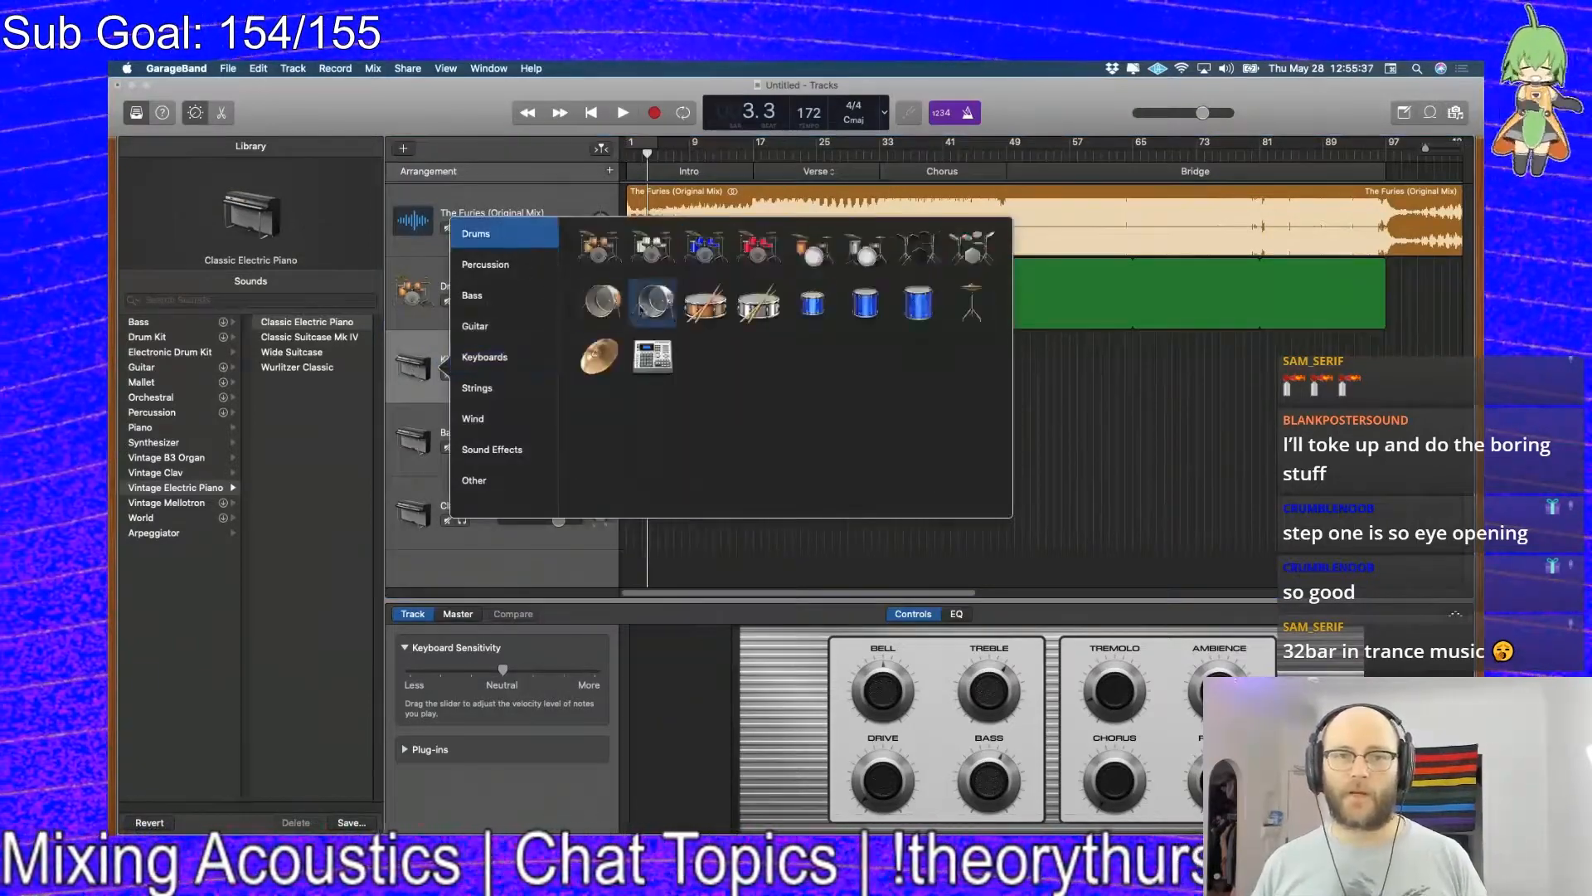
{"action": "left_click", "coordinate": [599, 303]}
Play the song around the start of the Verse and around bar 33 to check where the kick plays
{"action": "key", "text": "space"}
{"action": "left_click", "coordinate": [628, 155]}
{"action": "left_click", "coordinate": [752, 155]}
{"action": "left_click", "coordinate": [751, 154]}
{"action": "left_click", "coordinate": [750, 154]}
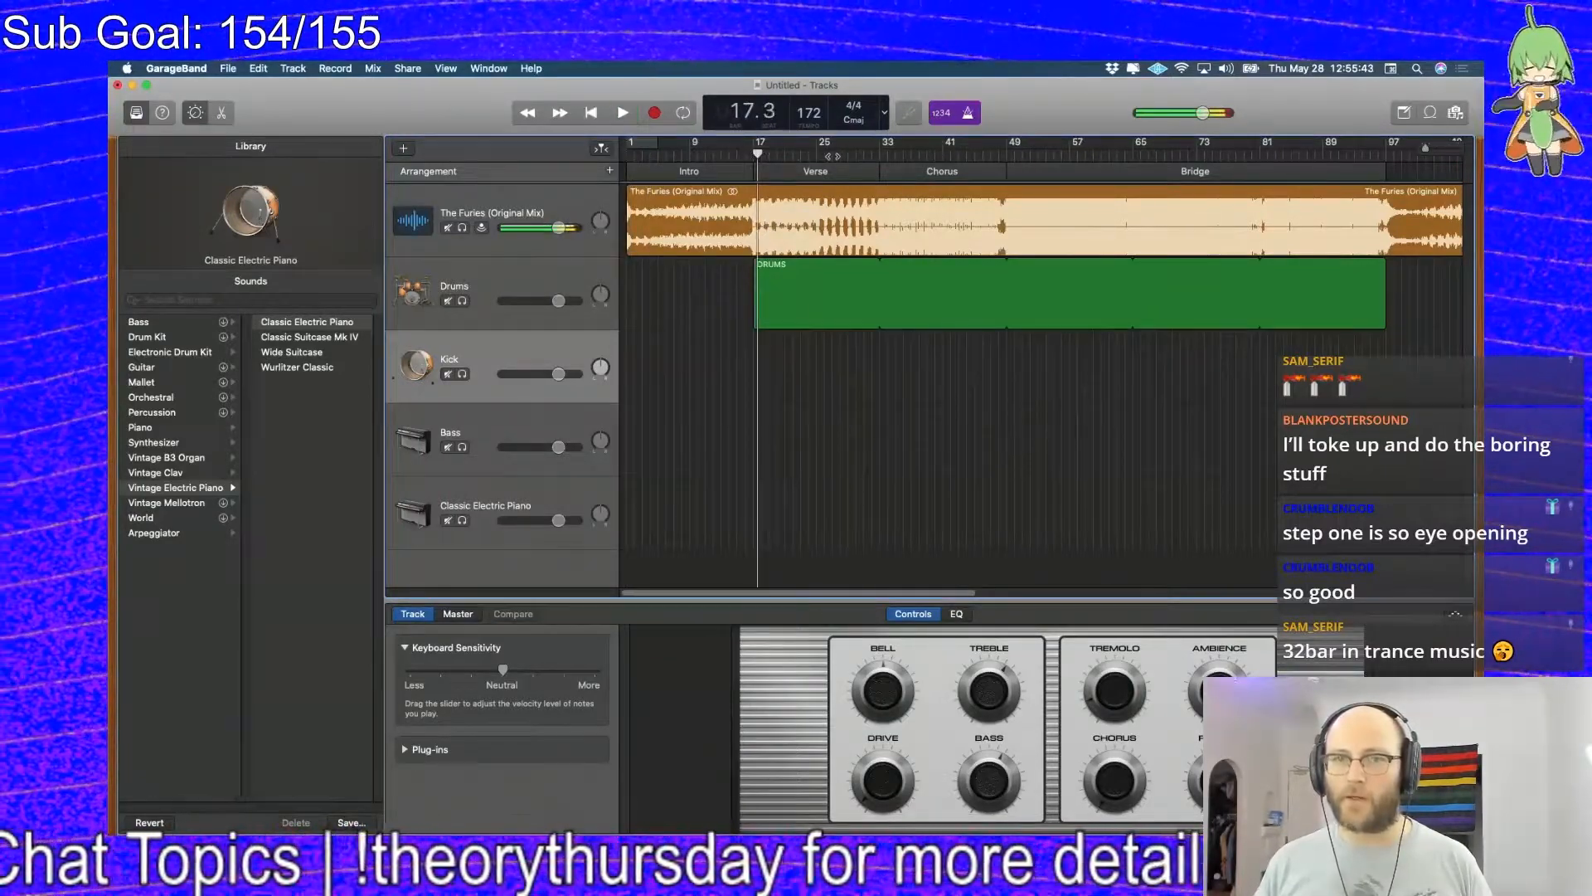
{"action": "left_click", "coordinate": [818, 149]}
{"action": "left_click", "coordinate": [872, 154]}
{"action": "key", "text": "space"}
Create an empty MIDI region on the Kick track at bar 33 and shorten it to one beat
{"action": "key", "text": "super+Right"}
{"action": "key", "text": "super+Right"}
{"action": "key", "text": "super+Right"}
{"action": "key", "text": "super+Right"}
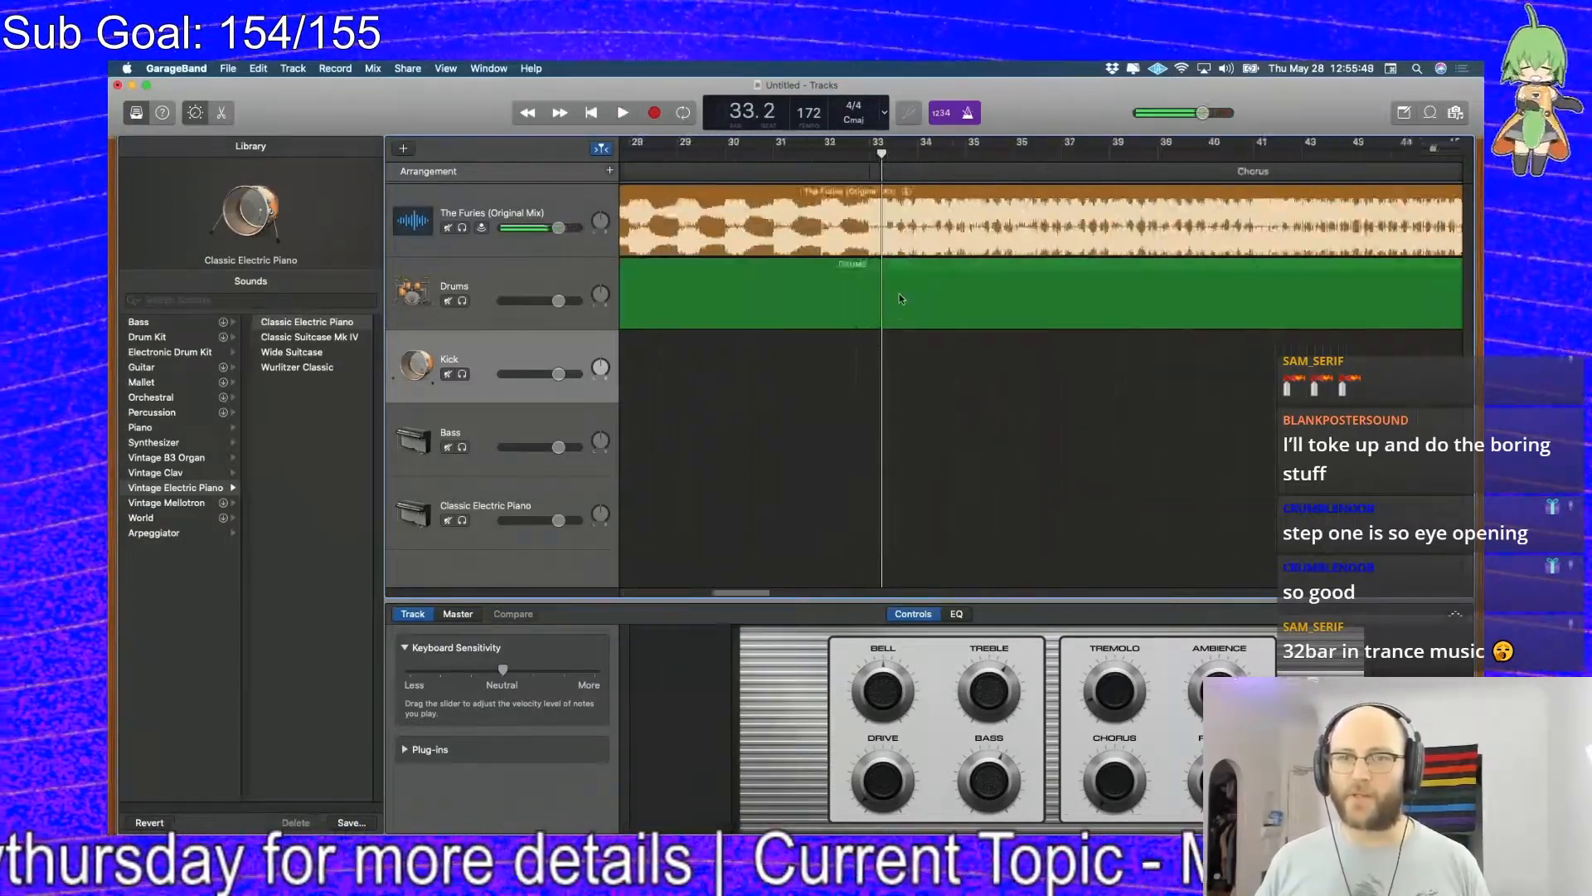
{"action": "right_click", "coordinate": [859, 371]}
{"action": "left_click", "coordinate": [926, 370]}
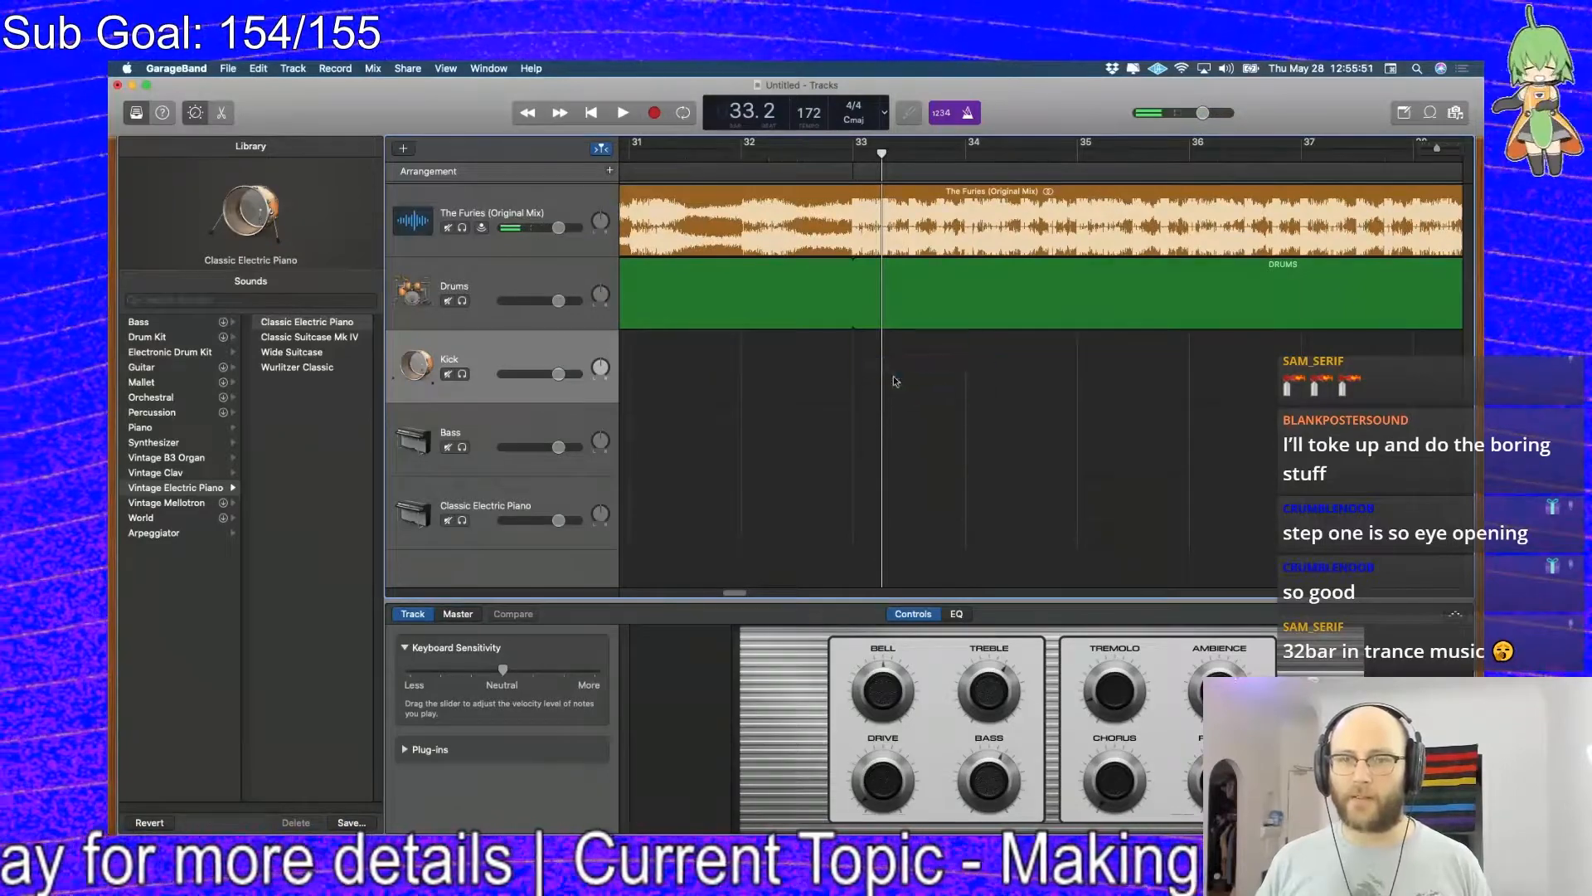
{"action": "key", "text": "space"}
{"action": "key", "text": "space"}
{"action": "left_click_drag", "start_coordinate": [974, 391], "coordinate": [894, 392]}
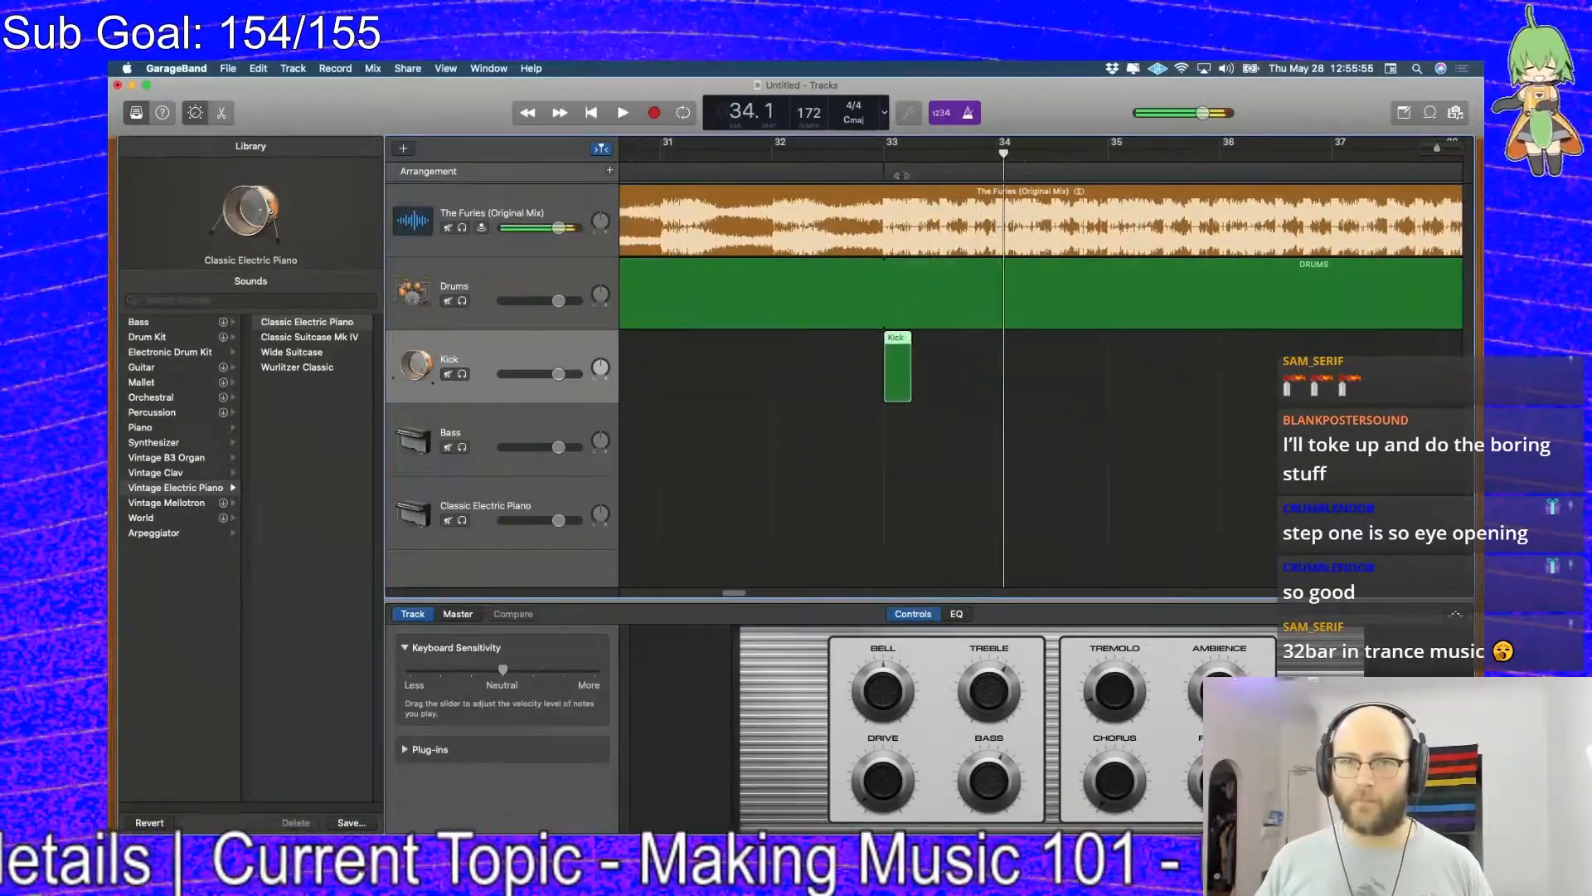
Play the song from bar 33 to check the kick pattern against the Kick region
{"action": "left_click", "coordinate": [886, 154]}
{"action": "key", "text": "space"}
{"action": "mouse_move", "coordinate": [942, 355]}
{"action": "left_mouse_down"}
{"action": "mouse_move", "coordinate": [1213, 366]}
{"action": "mouse_move", "coordinate": [939, 379]}
{"action": "left_mouse_up"}
{"action": "key", "text": "space"}
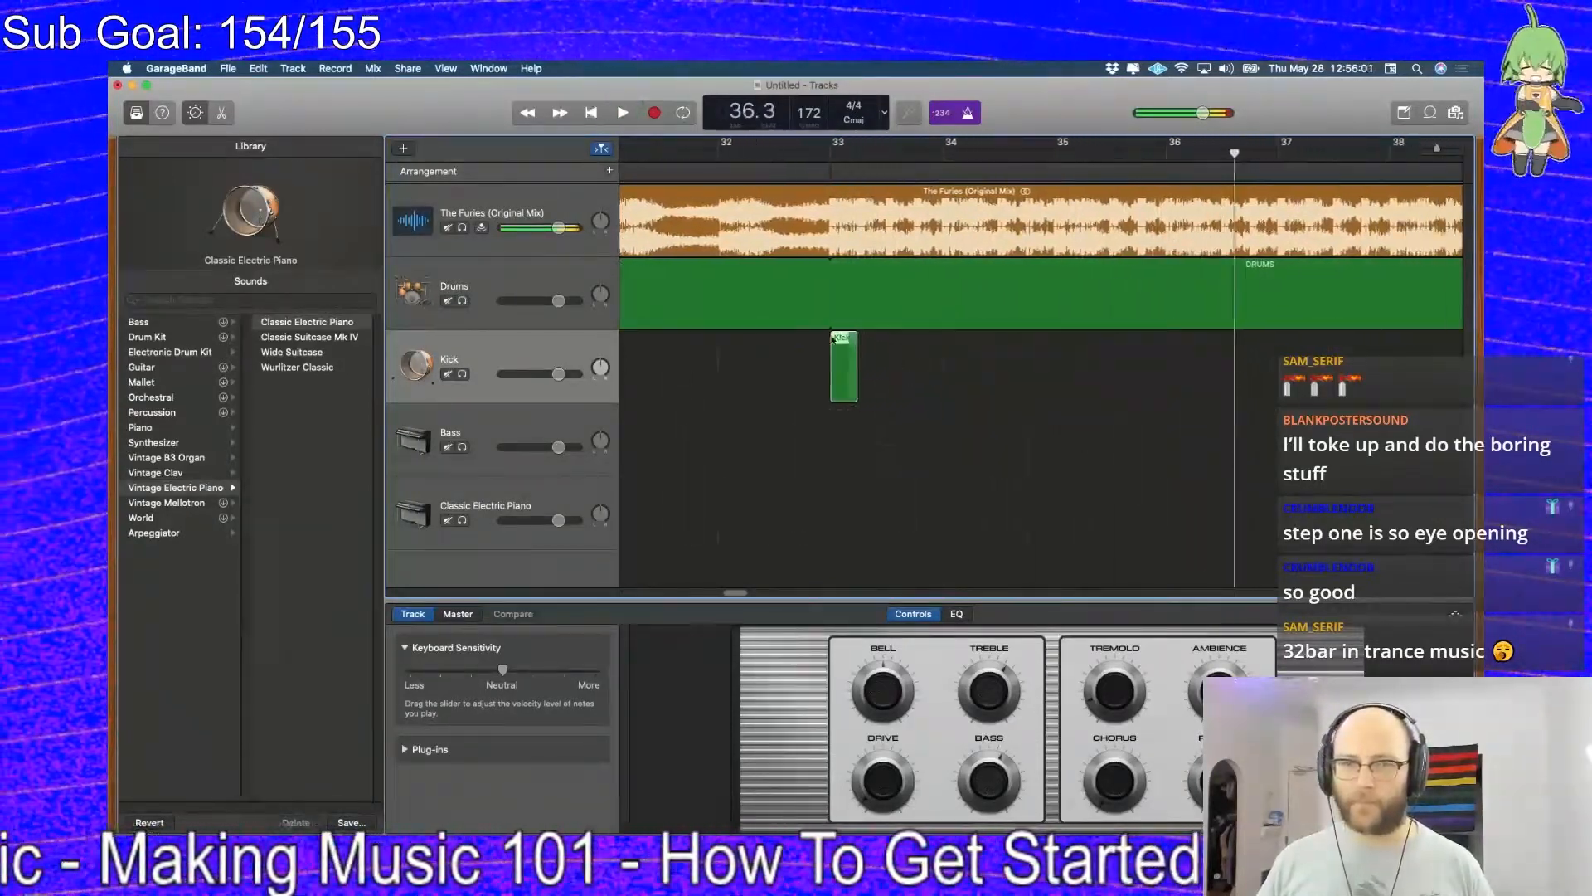
Duplicate the one-beat Kick region onto the remaining three beats of bar 33 and play the bar to check the pattern
{"action": "left_click_drag", "start_coordinate": [855, 351], "coordinate": [898, 365]}
{"action": "scroll", "coordinate": [846, 365], "scroll_direction": "right", "scroll_amount": 2}
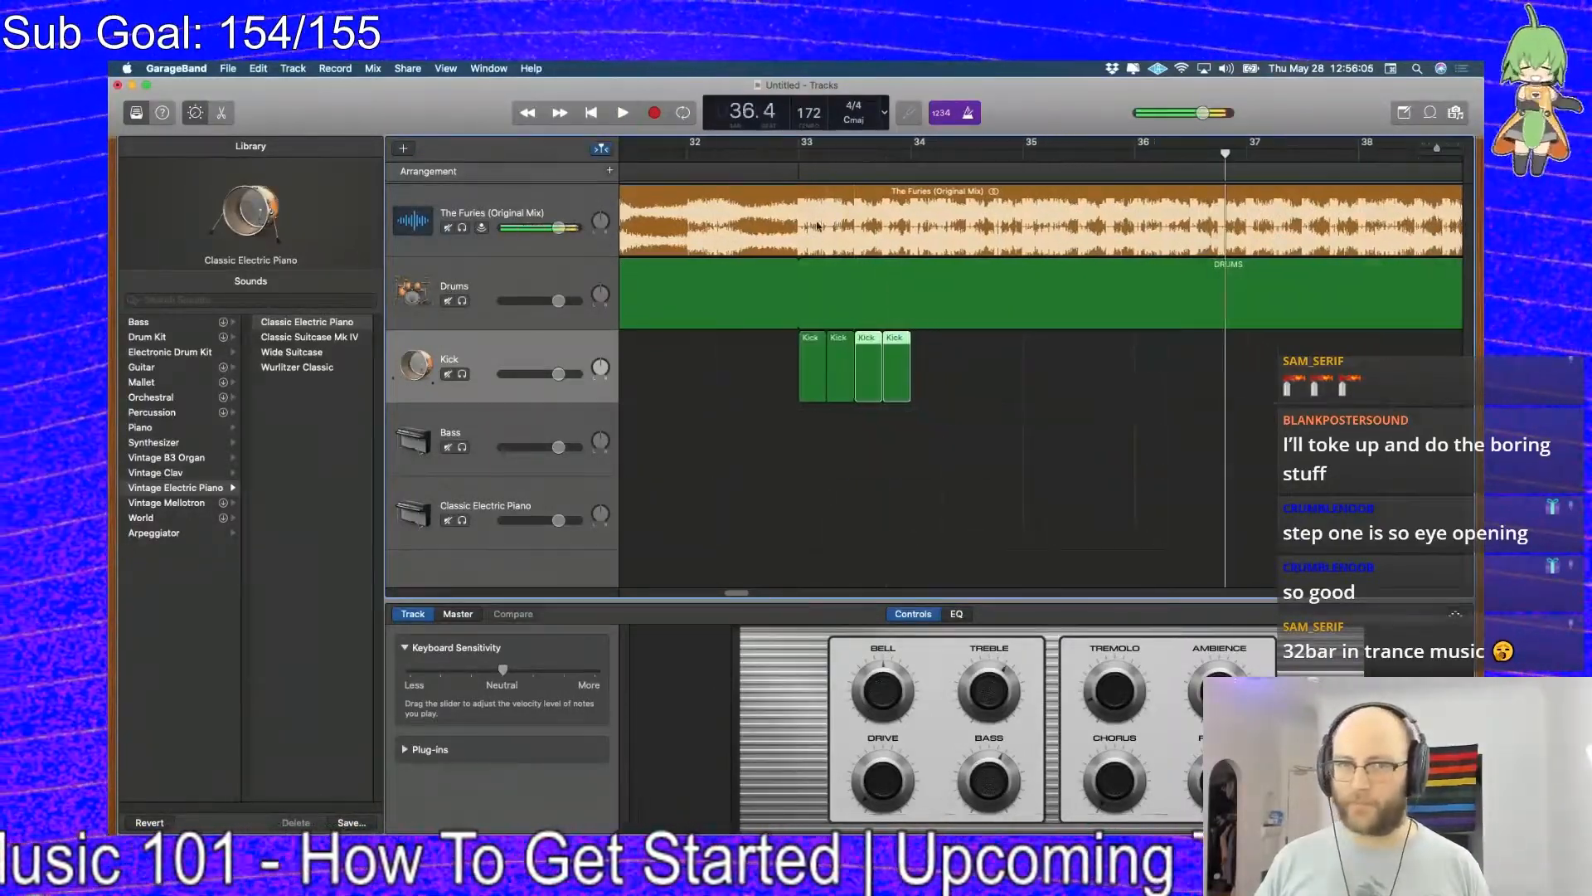
{"action": "left_click", "coordinate": [792, 158]}
{"action": "key", "text": "space"}
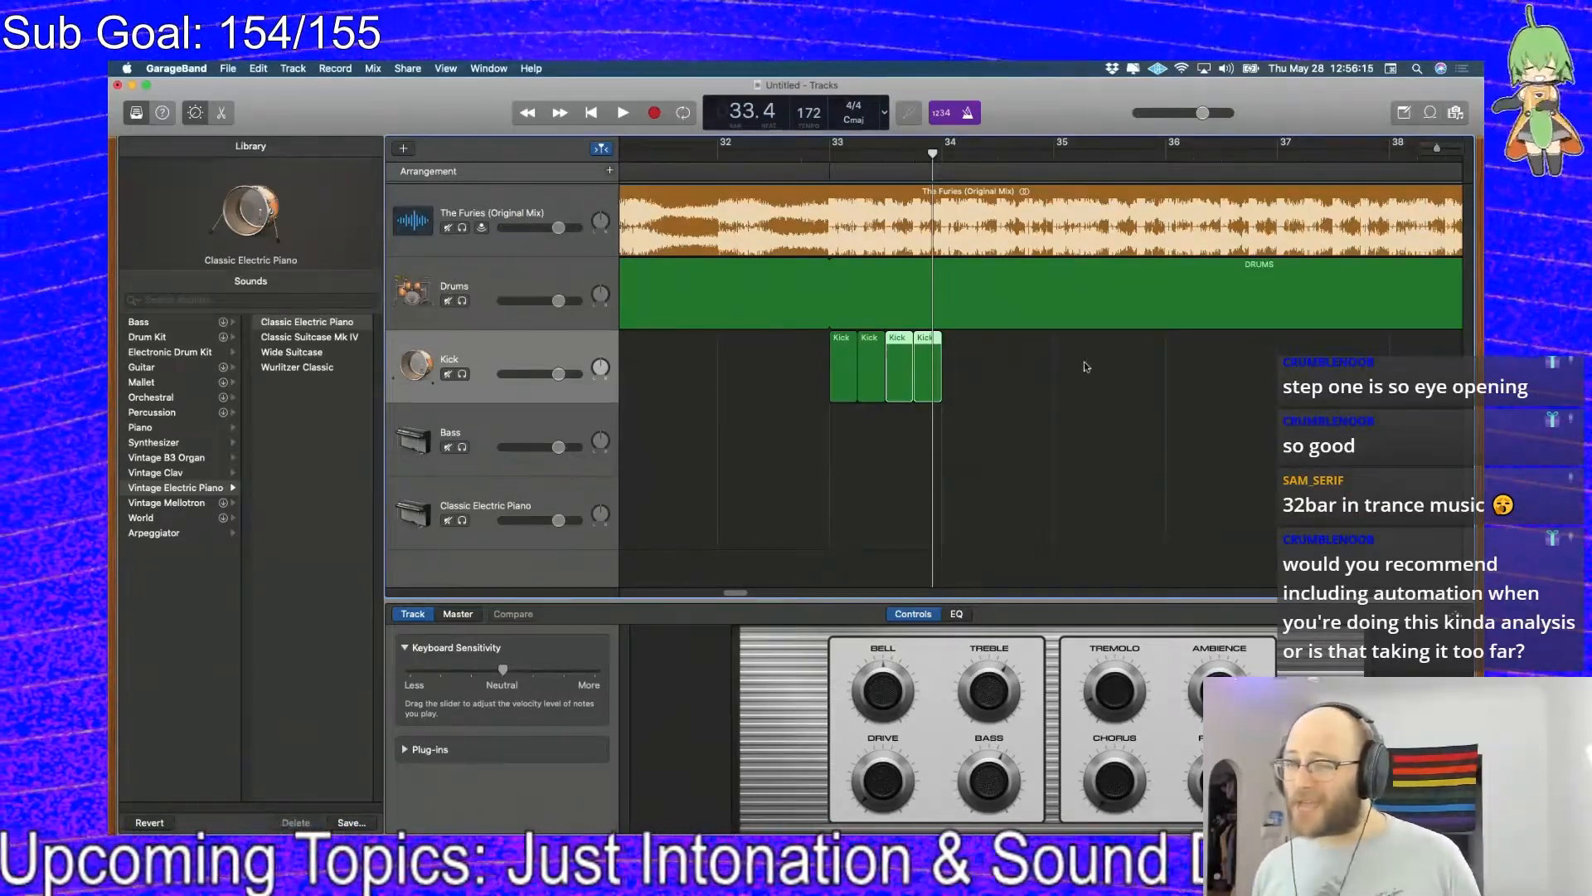
{"action": "left_click_drag", "start_coordinate": [1088, 363], "coordinate": [763, 379]}
{"action": "left_click", "coordinate": [913, 393]}
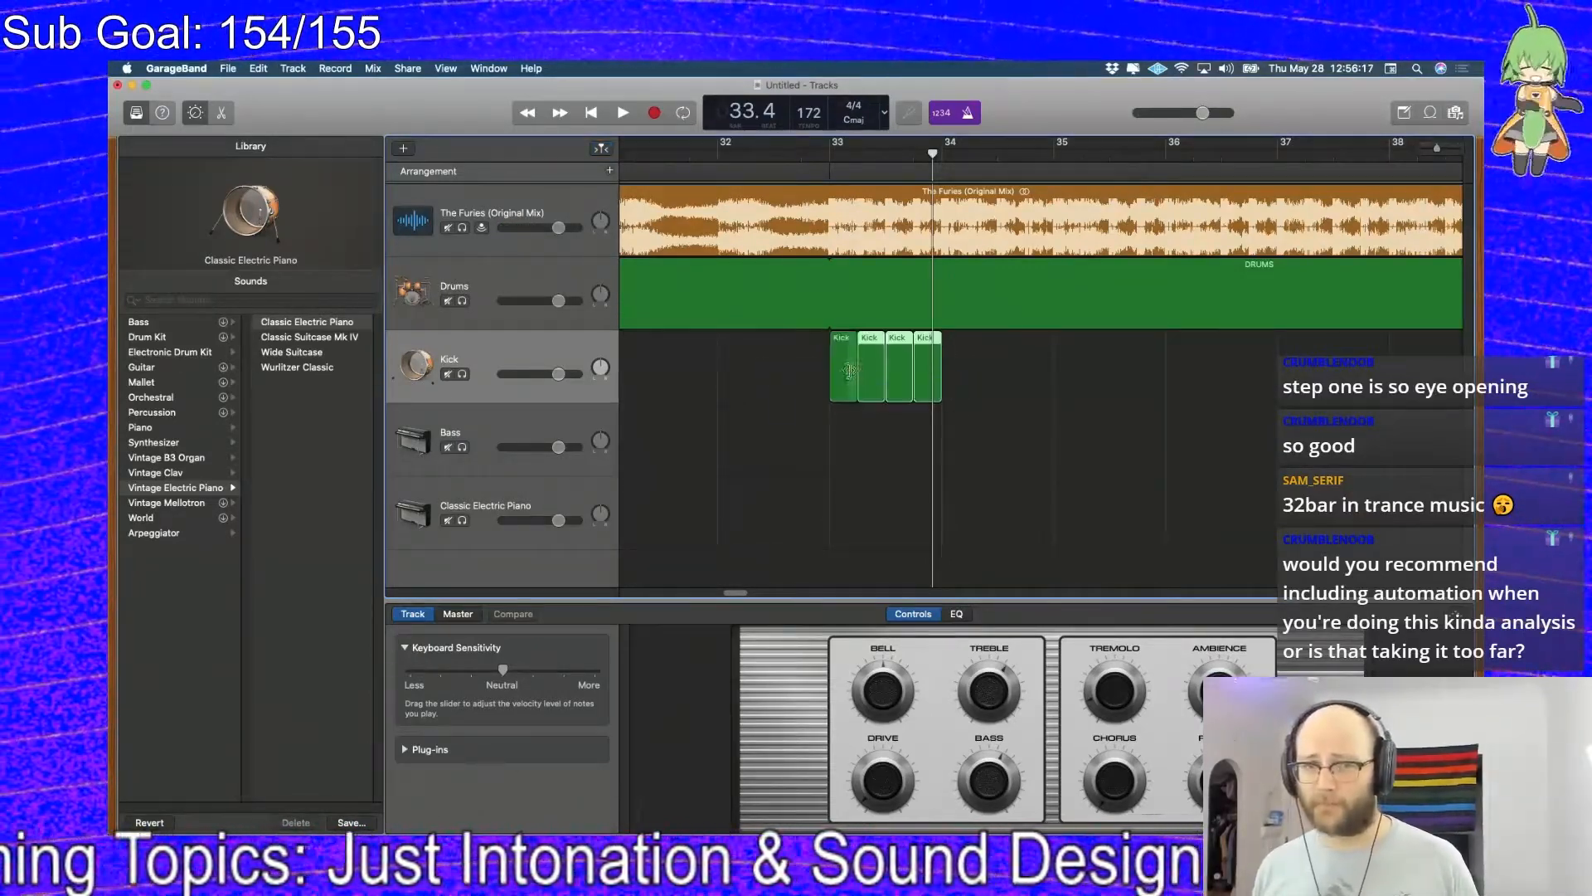
{"action": "key", "text": "super+j"}
{"action": "left_click_drag", "start_coordinate": [942, 386], "coordinate": [960, 390]}
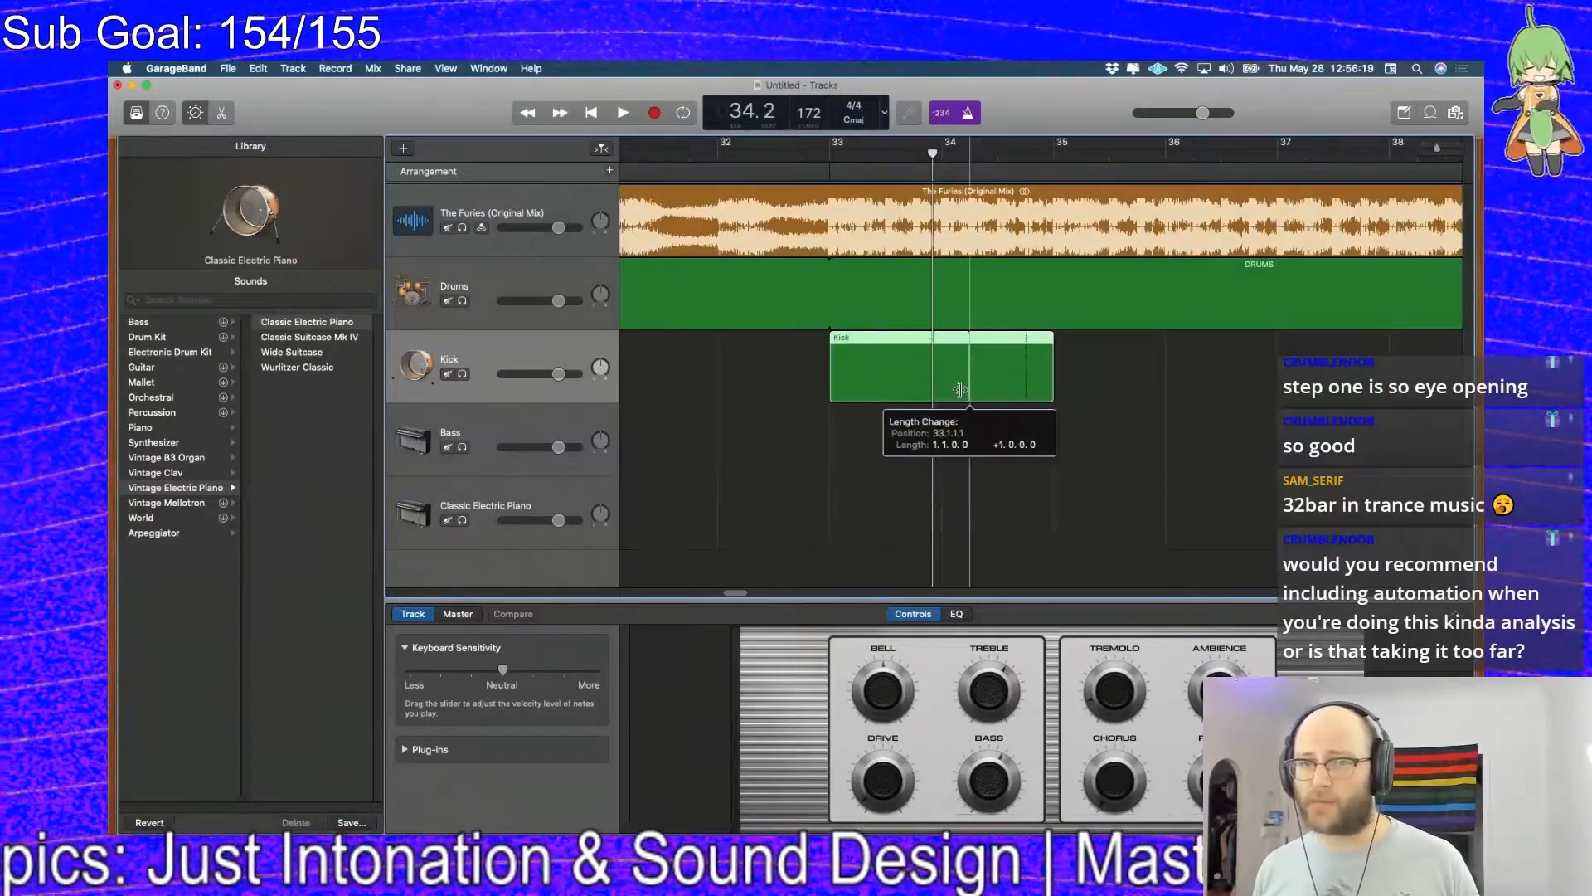
{"action": "key", "text": "super+z"}
{"action": "key", "text": "super+z"}
Copy bar 33's one-beat Kick regions onward so they fill every beat of bars 33 to 36
{"action": "left_click_drag", "start_coordinate": [842, 360], "coordinate": [976, 363]}
{"action": "left_click", "coordinate": [850, 371], "text": "shift"}
{"action": "left_click_drag", "start_coordinate": [850, 372], "coordinate": [1066, 374]}
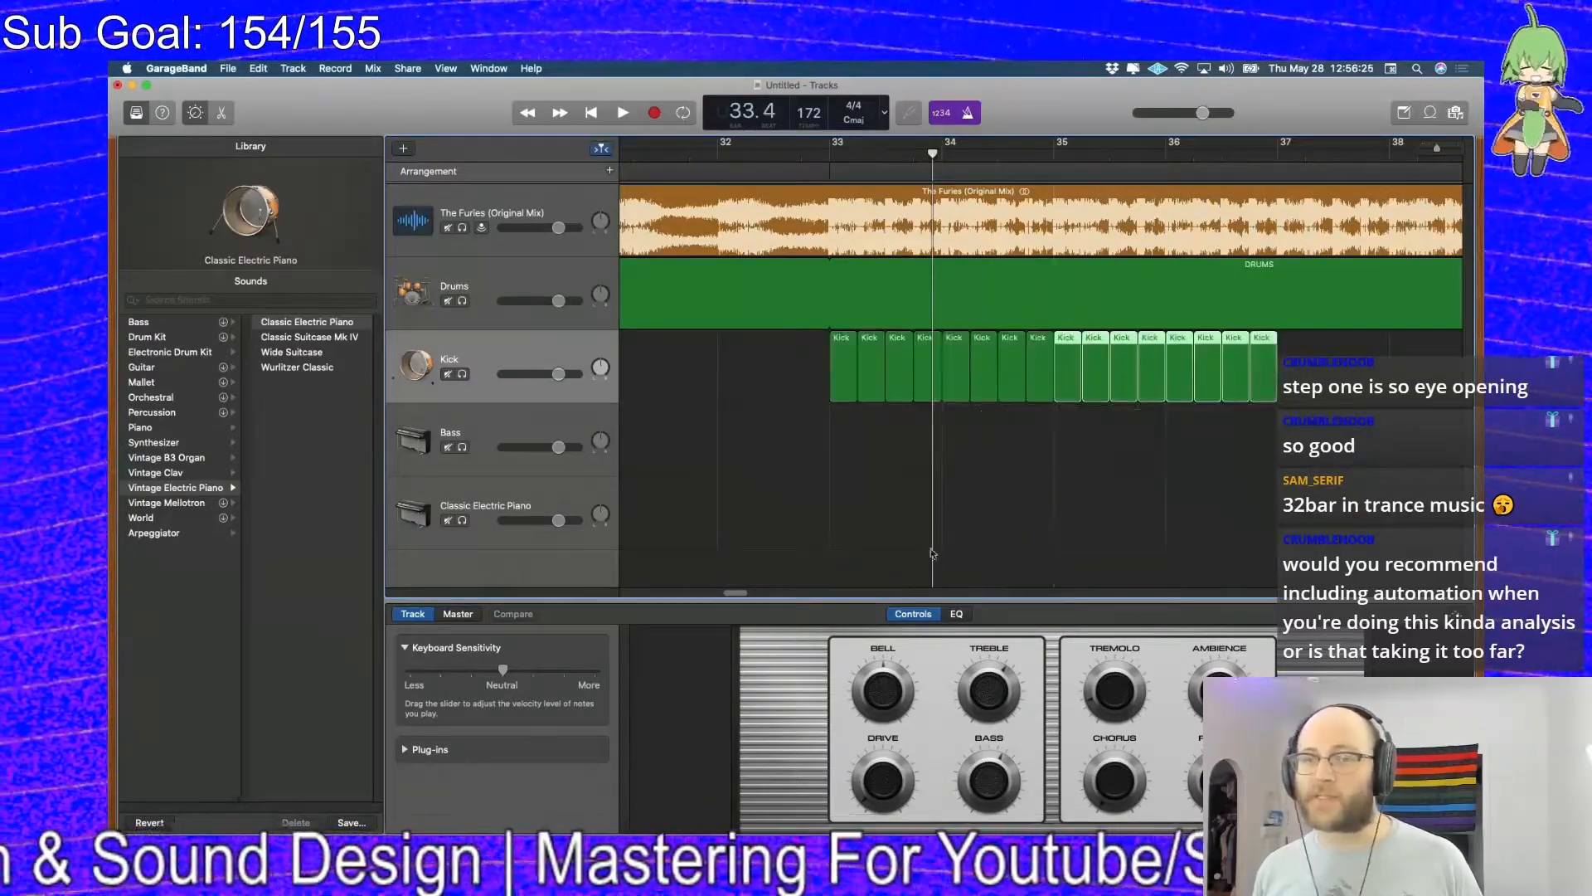
{"action": "left_click", "coordinate": [880, 434]}
{"action": "left_click_drag", "start_coordinate": [859, 451], "coordinate": [938, 400]}
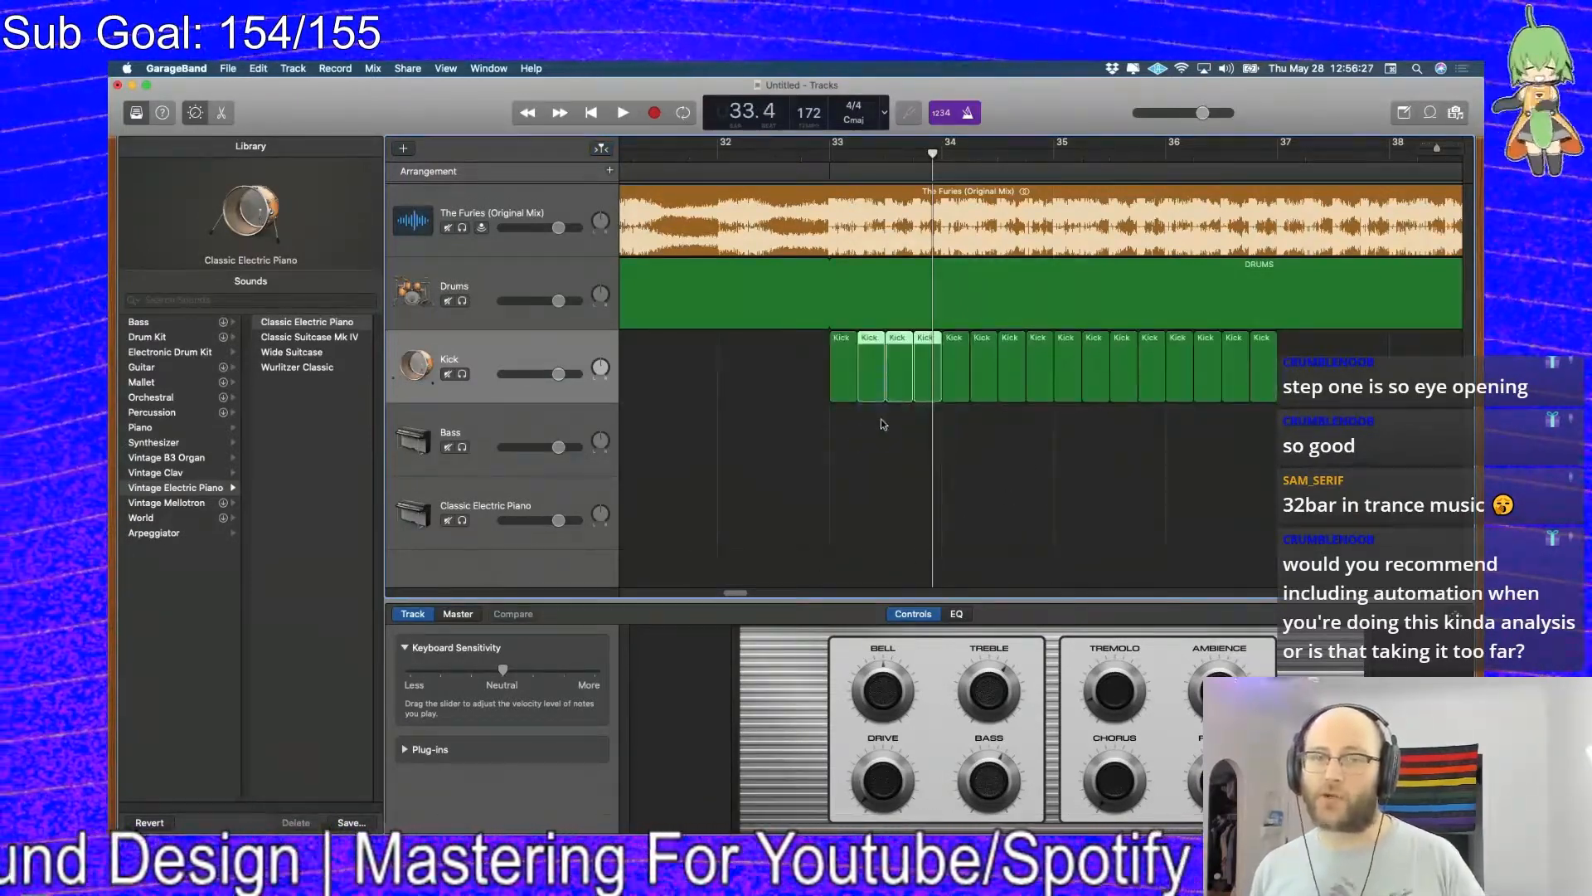
{"action": "left_click", "coordinate": [870, 415]}
Play the song around bar 49, create an empty MIDI region there on the Kick track and shorten it to about three quarters of a beat
{"action": "scroll", "coordinate": [734, 590], "scroll_direction": "right", "scroll_amount": 10}
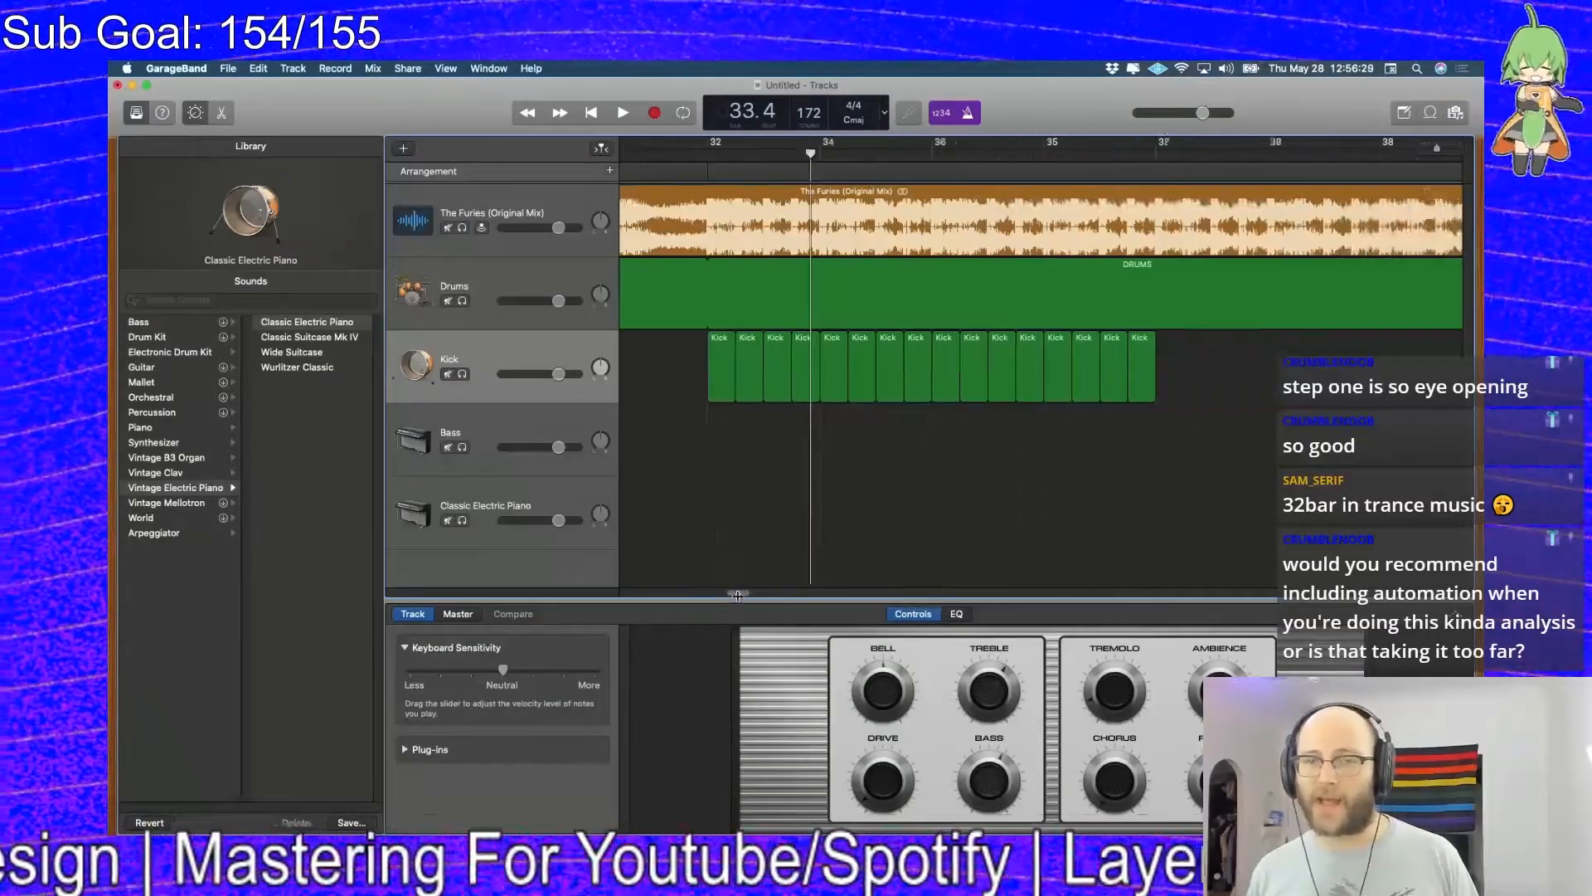
{"action": "left_click_drag", "start_coordinate": [747, 597], "coordinate": [782, 596]}
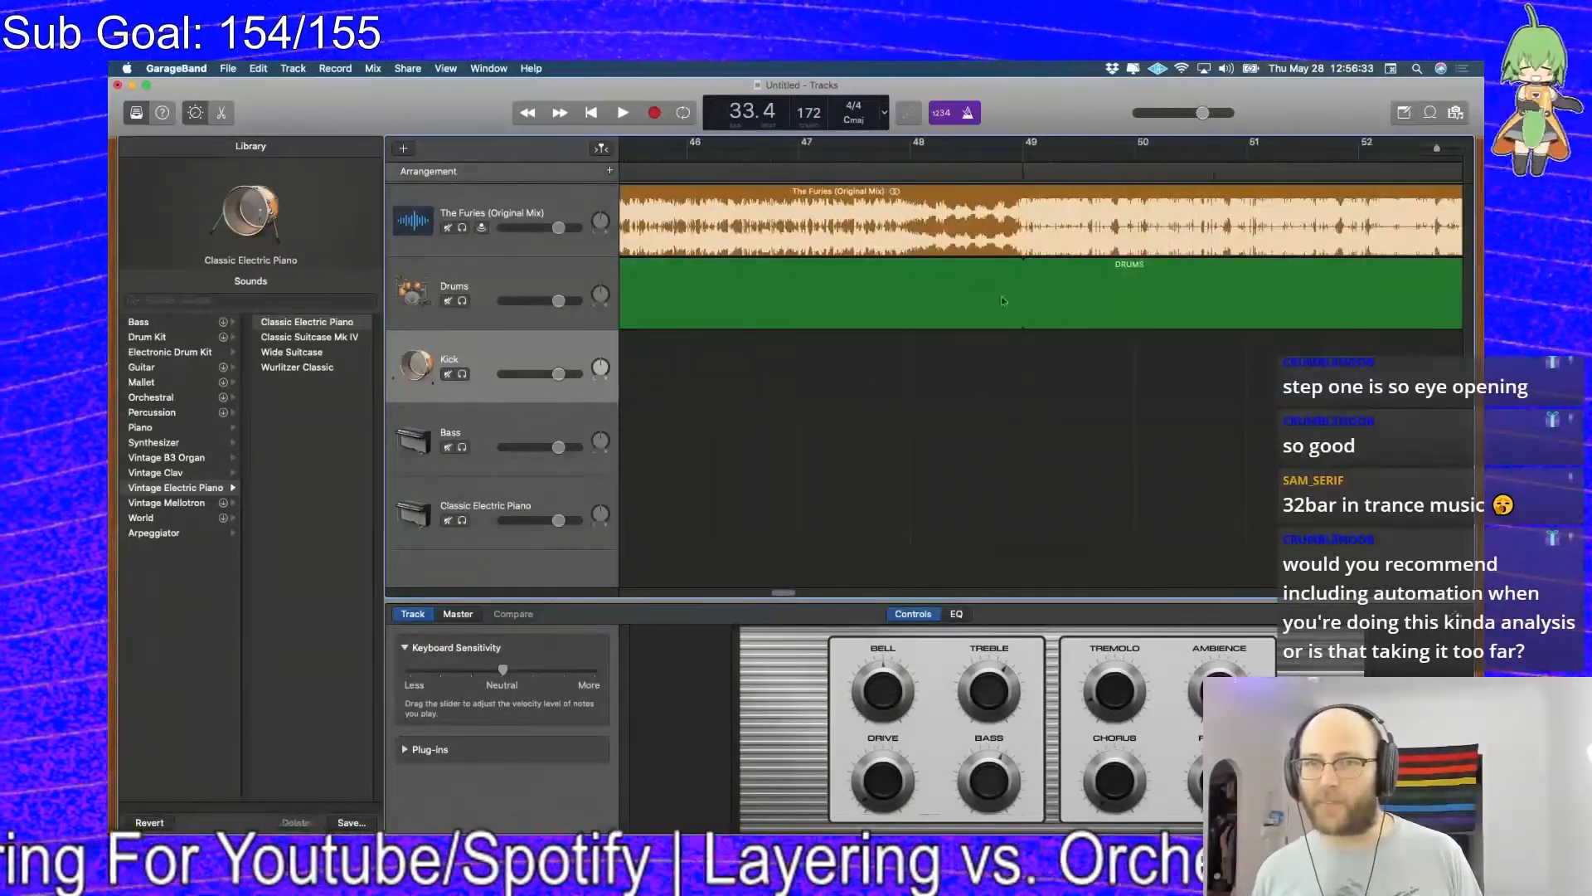
{"action": "left_click", "coordinate": [987, 158]}
{"action": "key", "text": "space"}
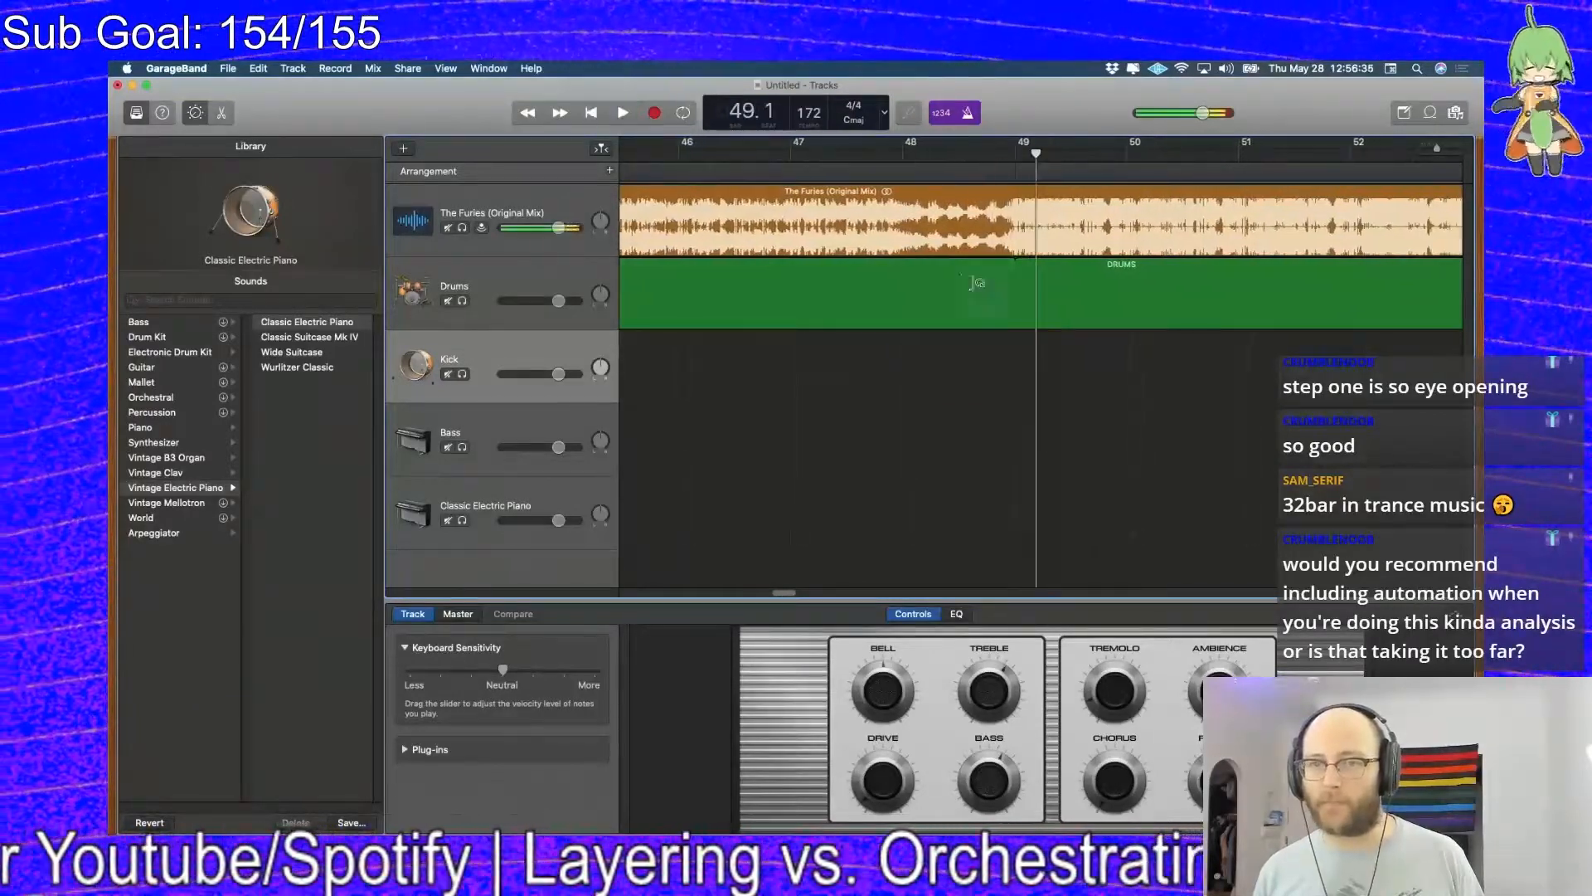
{"action": "right_click", "coordinate": [1017, 361]}
{"action": "left_click", "coordinate": [1116, 383]}
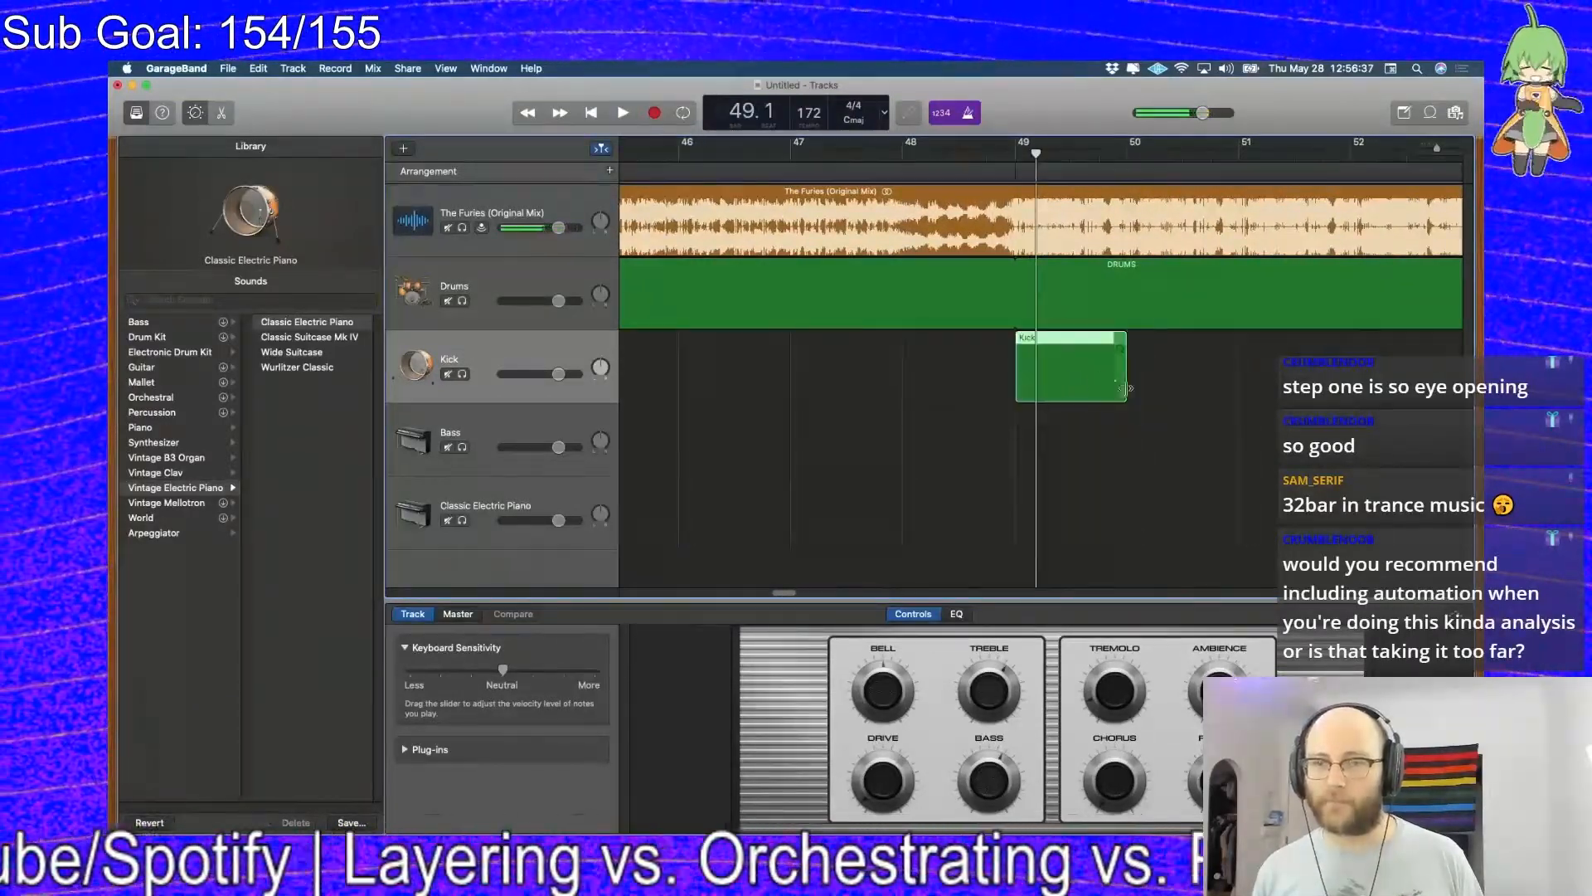
{"action": "left_click_drag", "start_coordinate": [1119, 390], "coordinate": [1041, 395]}
Play bar 49 to locate its second kick and copy the short Kick region to the second half of beat 3
{"action": "key", "text": "space"}
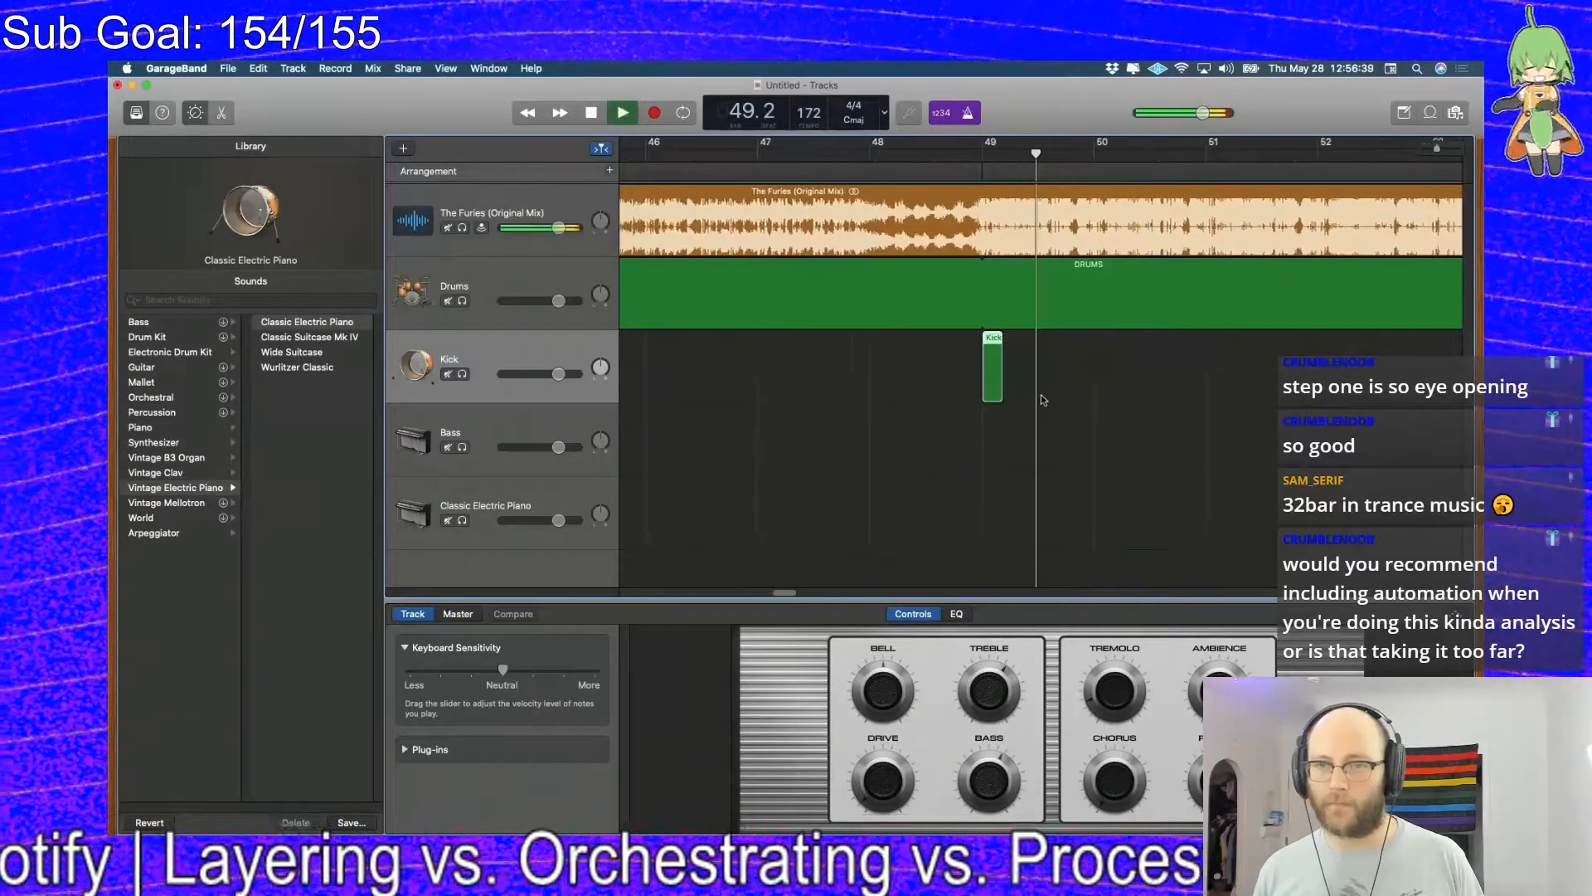
{"action": "key", "text": "space"}
{"action": "key", "text": "super+Right"}
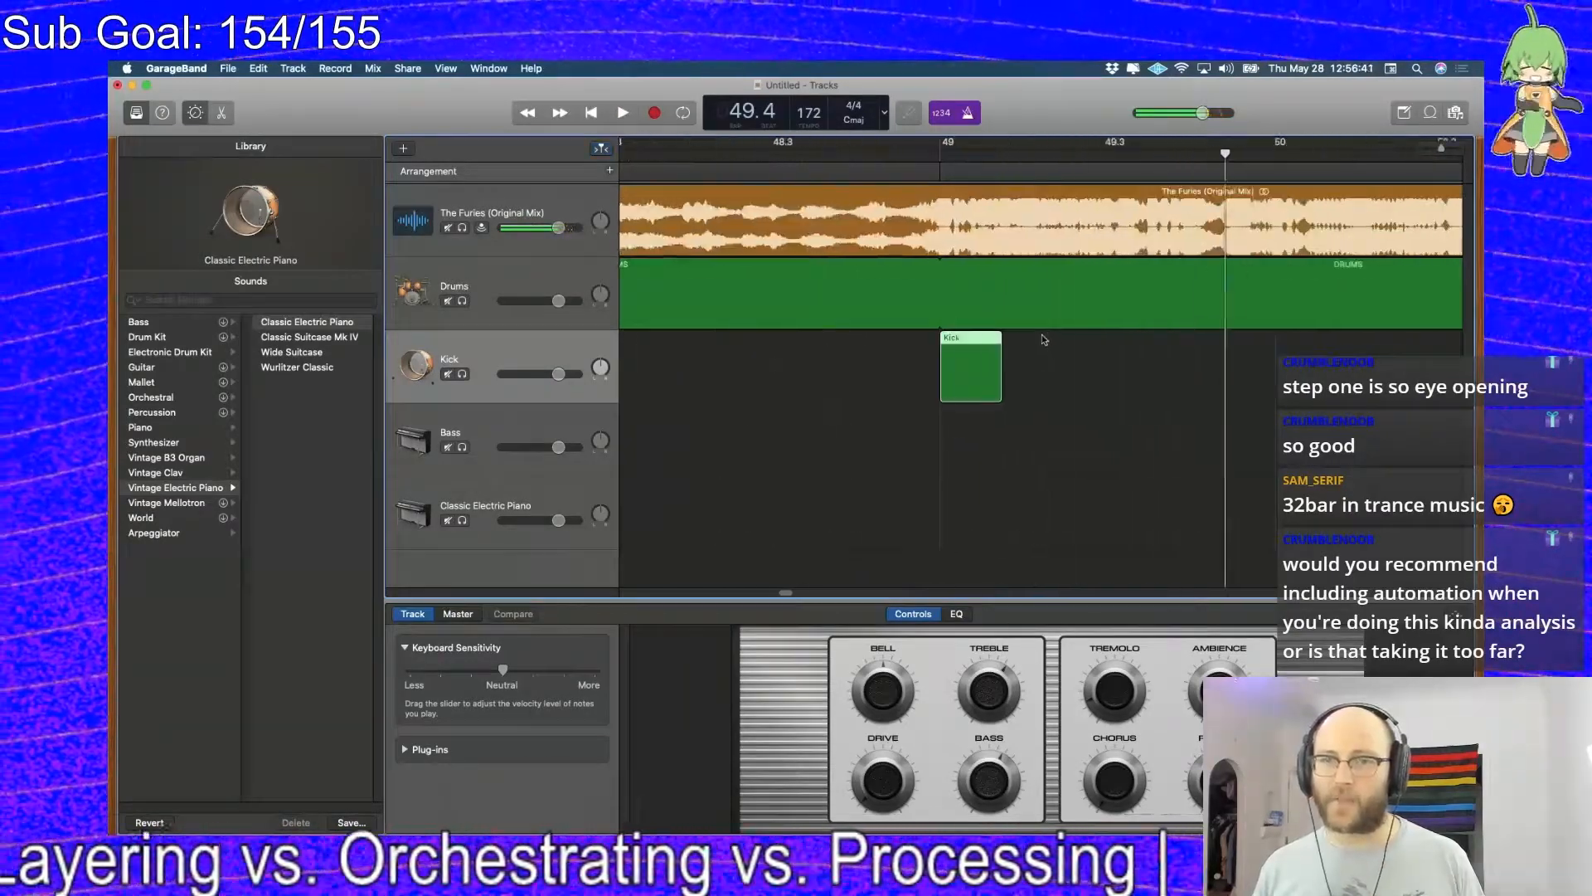
{"action": "left_click", "coordinate": [939, 158]}
{"action": "key", "text": "space"}
{"action": "key", "text": "space"}
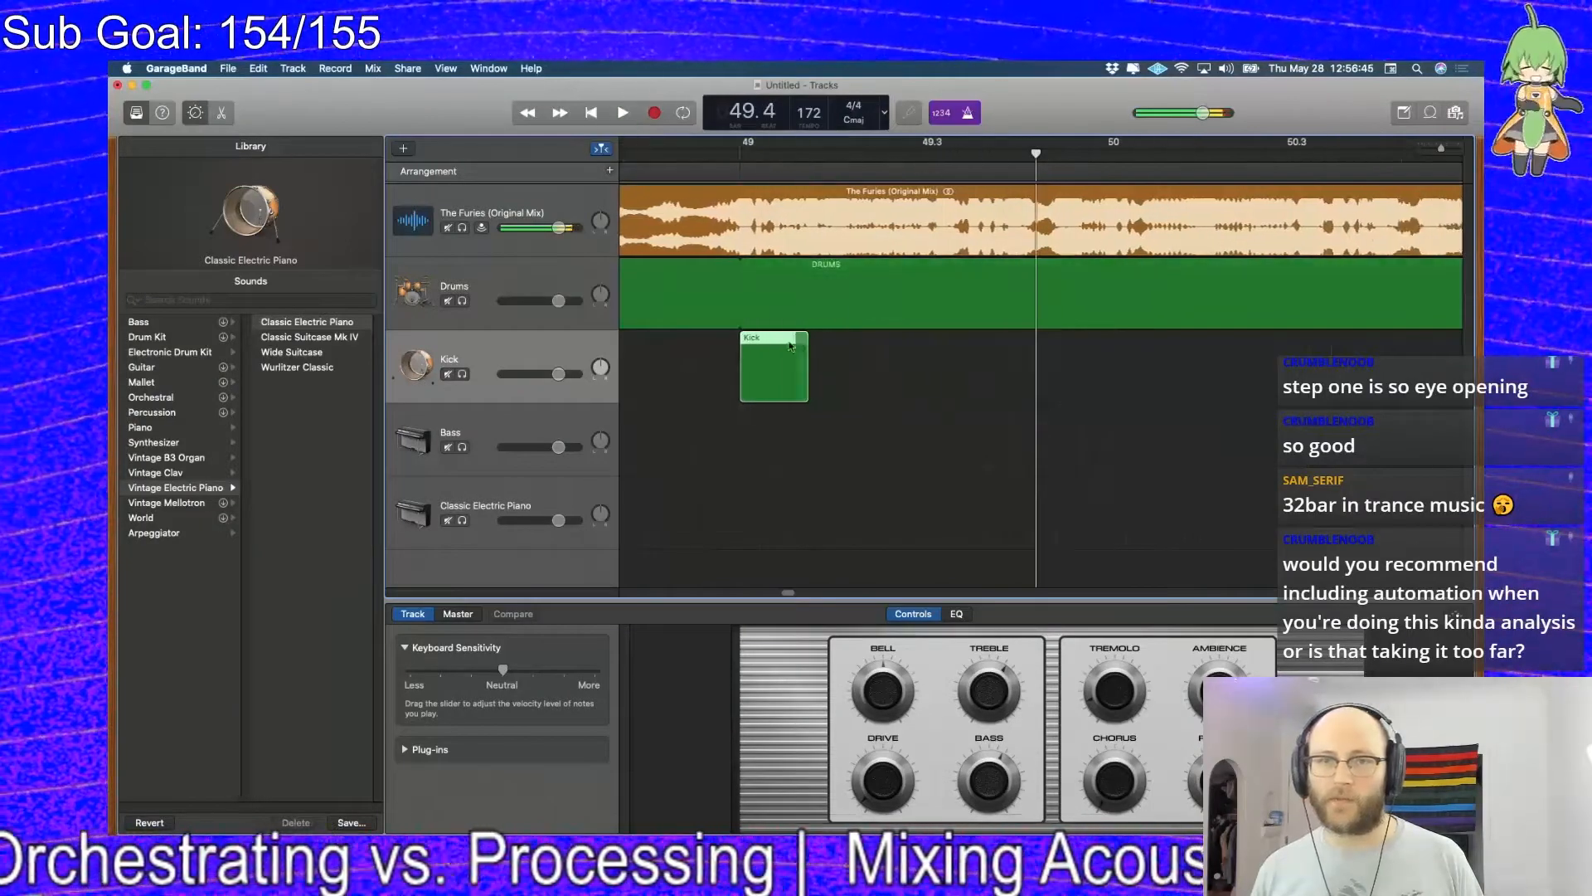
{"action": "left_click_drag", "start_coordinate": [781, 338], "coordinate": [1008, 342]}
Play from bar 49 to check both kick hits and copy the pair of Kick regions to bar 50
{"action": "left_click", "coordinate": [736, 160]}
{"action": "key", "text": "space"}
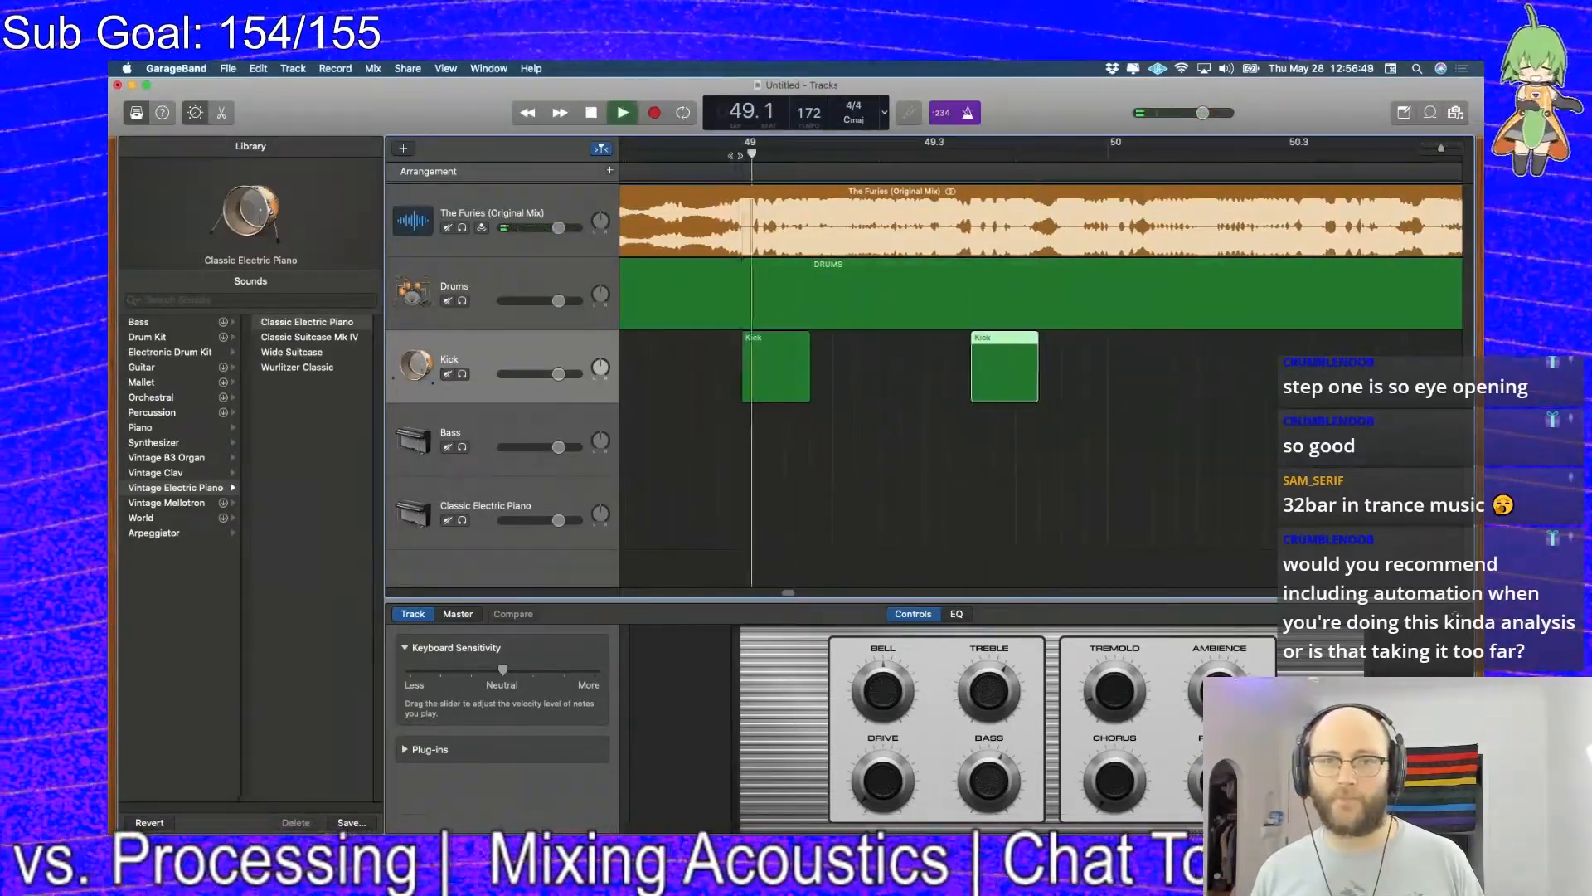
{"action": "key", "text": "space"}
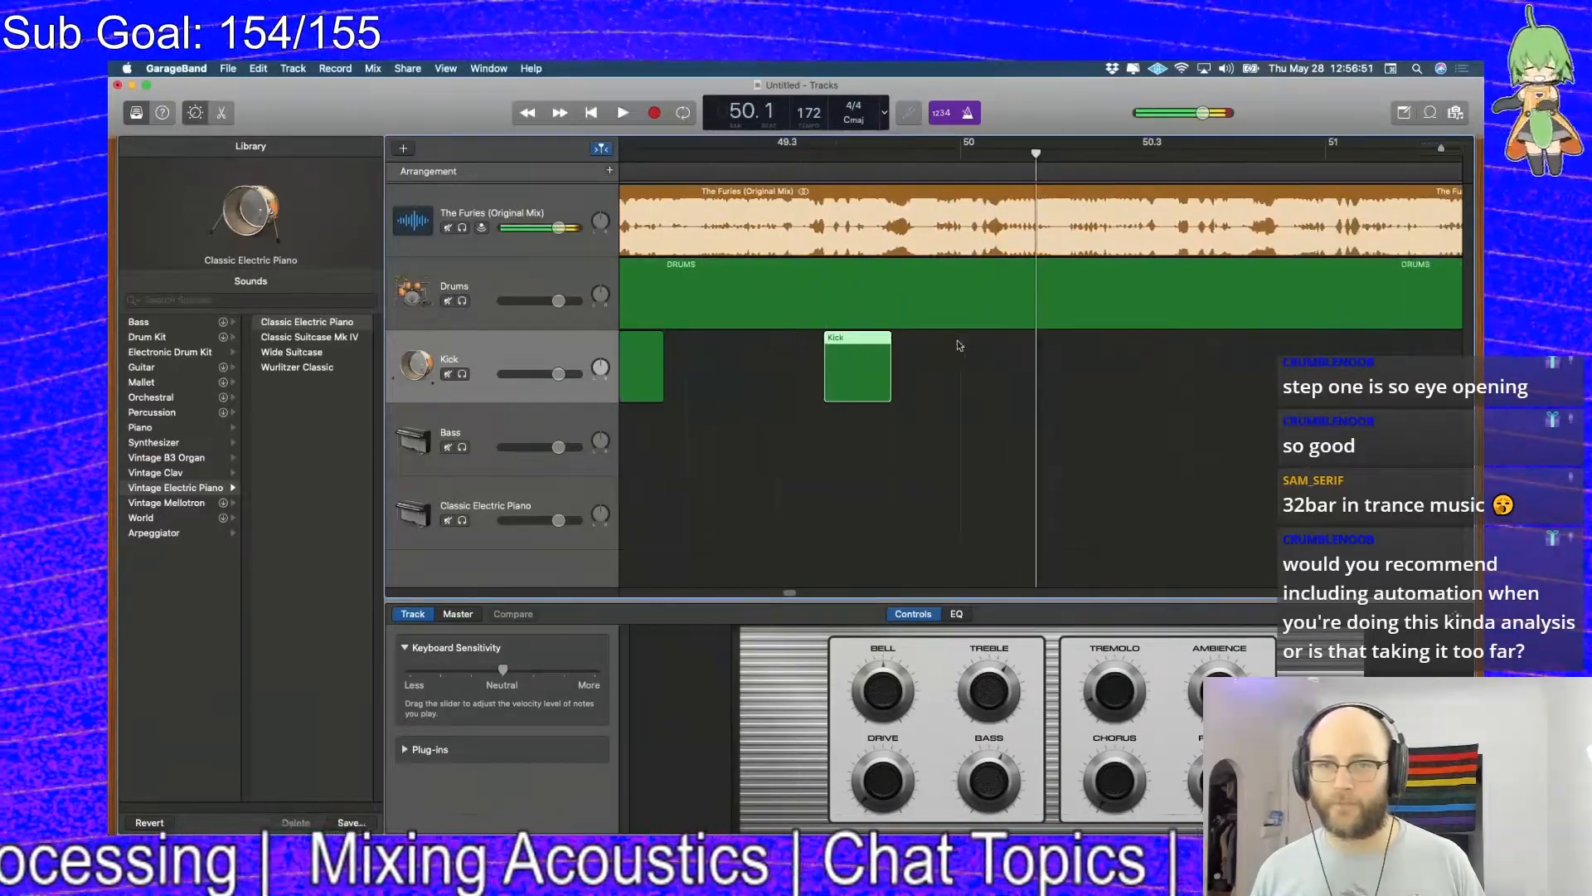
{"action": "left_click_drag", "start_coordinate": [650, 346], "coordinate": [1010, 358]}
{"action": "key", "text": "space"}
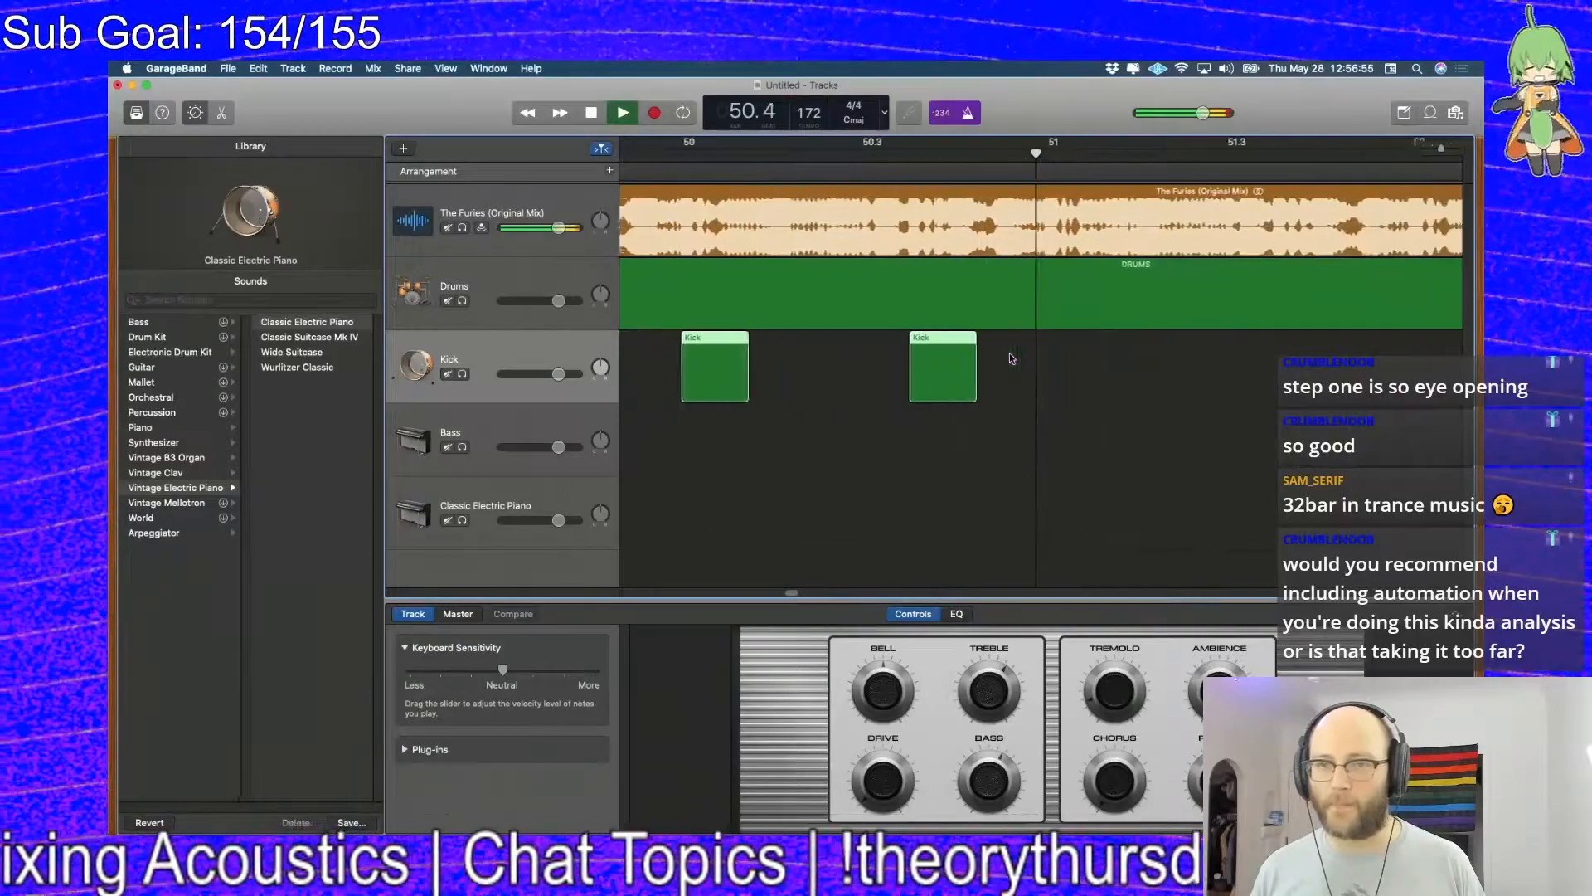
Copy the pair of Kick regions from bar 50 to bar 51 and play on to about bar 53
{"action": "key", "text": "space"}
{"action": "left_click_drag", "start_coordinate": [831, 348], "coordinate": [1208, 353]}
{"action": "key", "text": "space"}
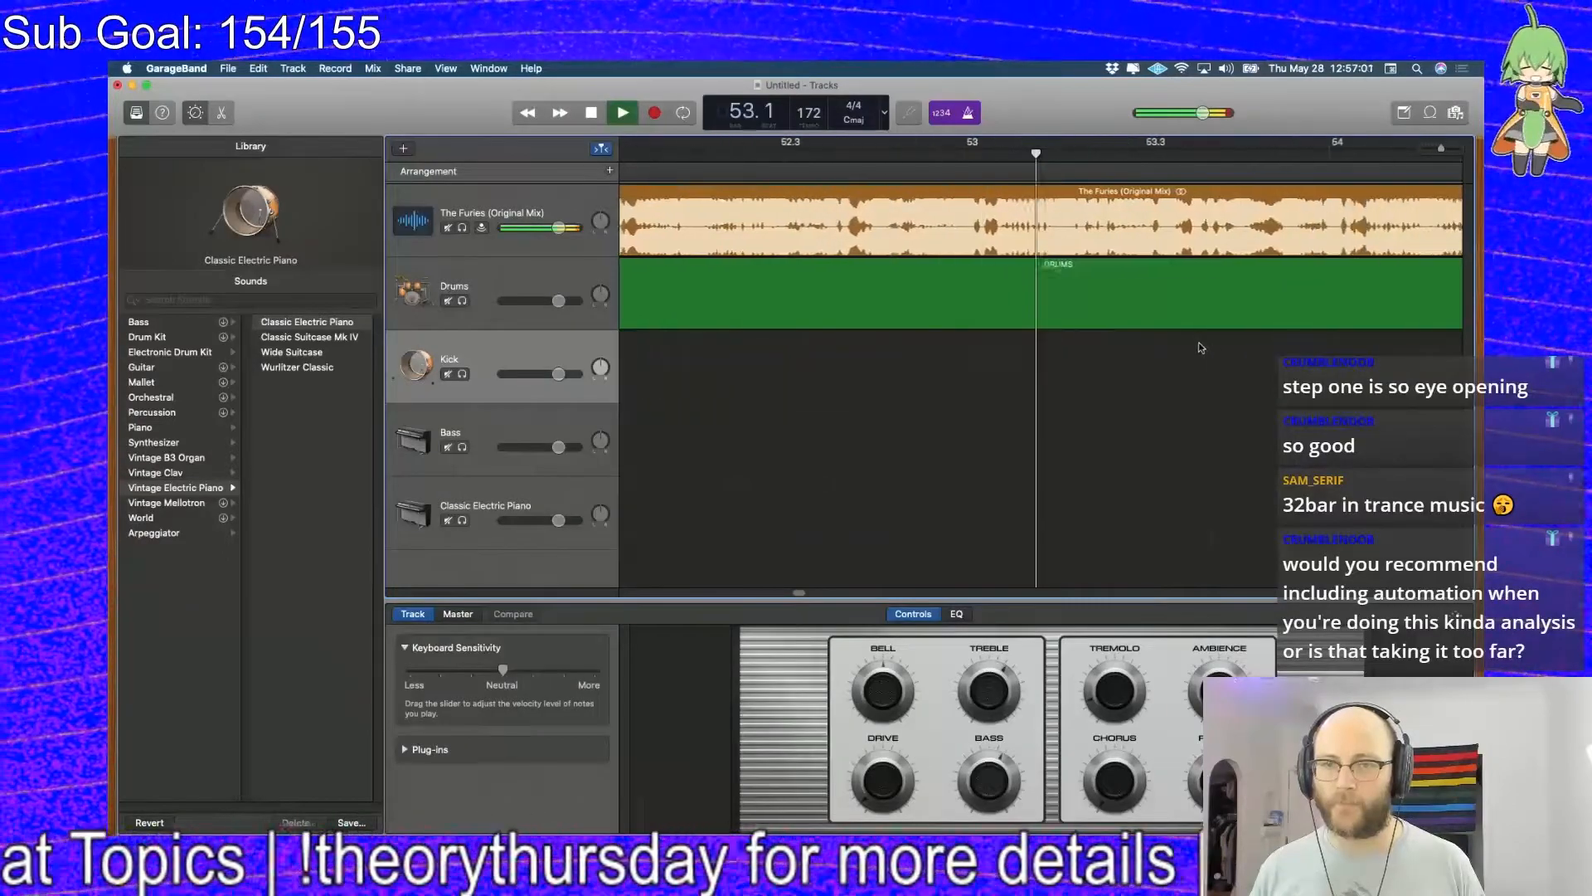
{"action": "key", "text": "space"}
{"action": "key", "text": "super+Left"}
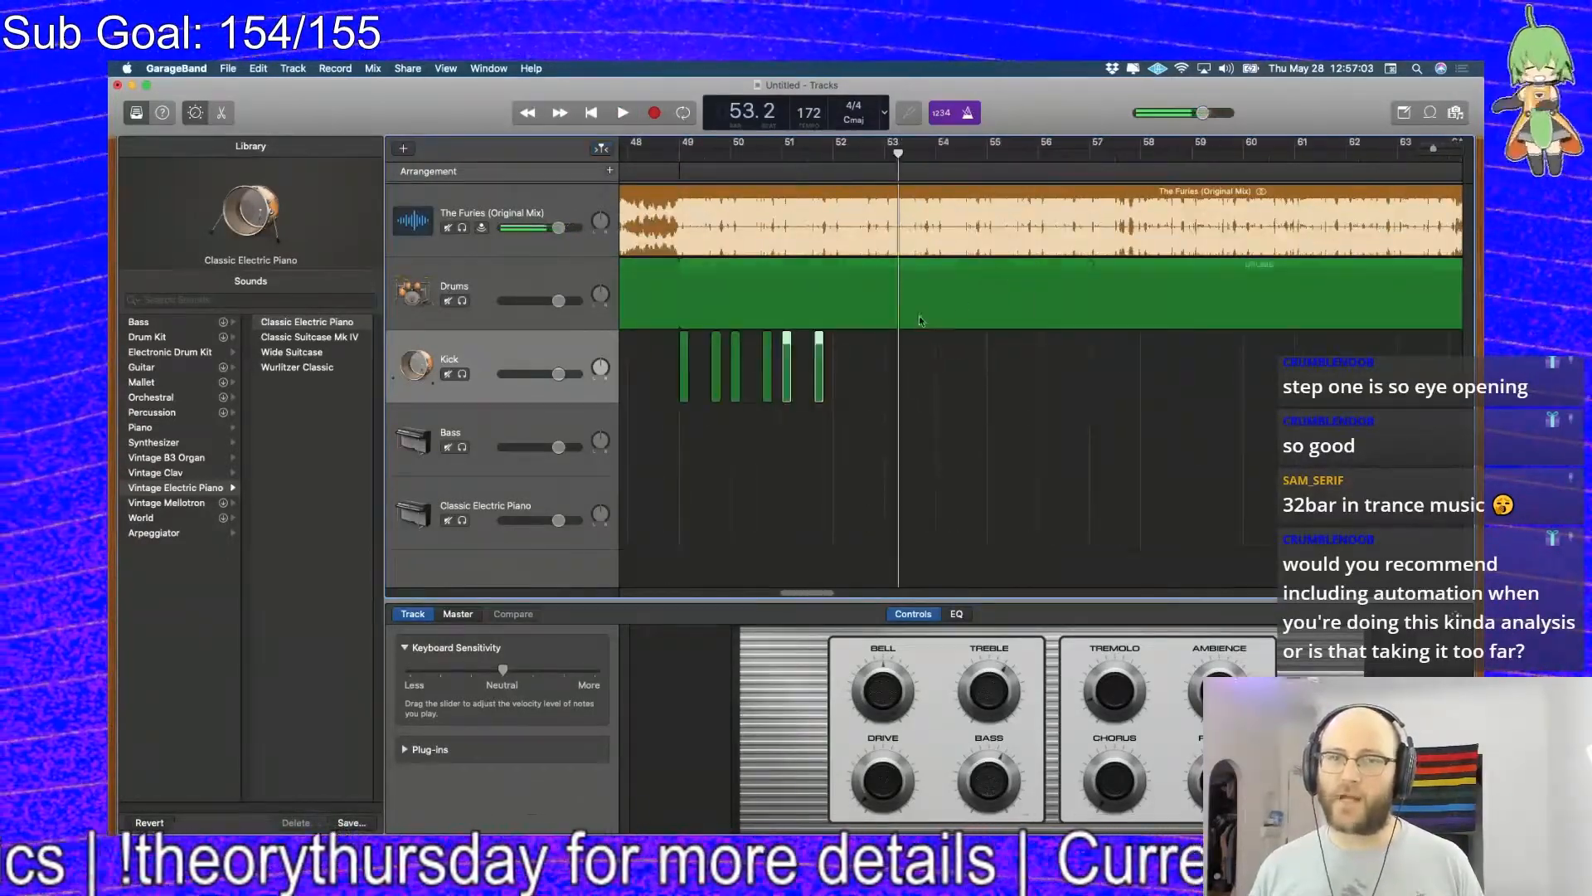
Repeat the short Kick regions' pattern from bar 52 through bar 60, leaving out the second hit of bar 54
{"action": "mouse_move", "coordinate": [838, 352]}
{"action": "left_mouse_down"}
{"action": "mouse_move", "coordinate": [682, 371]}
{"action": "mouse_move", "coordinate": [846, 375]}
{"action": "left_mouse_up"}
{"action": "left_click", "coordinate": [976, 377]}
{"action": "key", "text": "Delete"}
{"action": "mouse_move", "coordinate": [989, 375]}
{"action": "left_mouse_down"}
{"action": "mouse_move", "coordinate": [675, 372]}
{"action": "mouse_move", "coordinate": [991, 378]}
{"action": "left_mouse_up"}
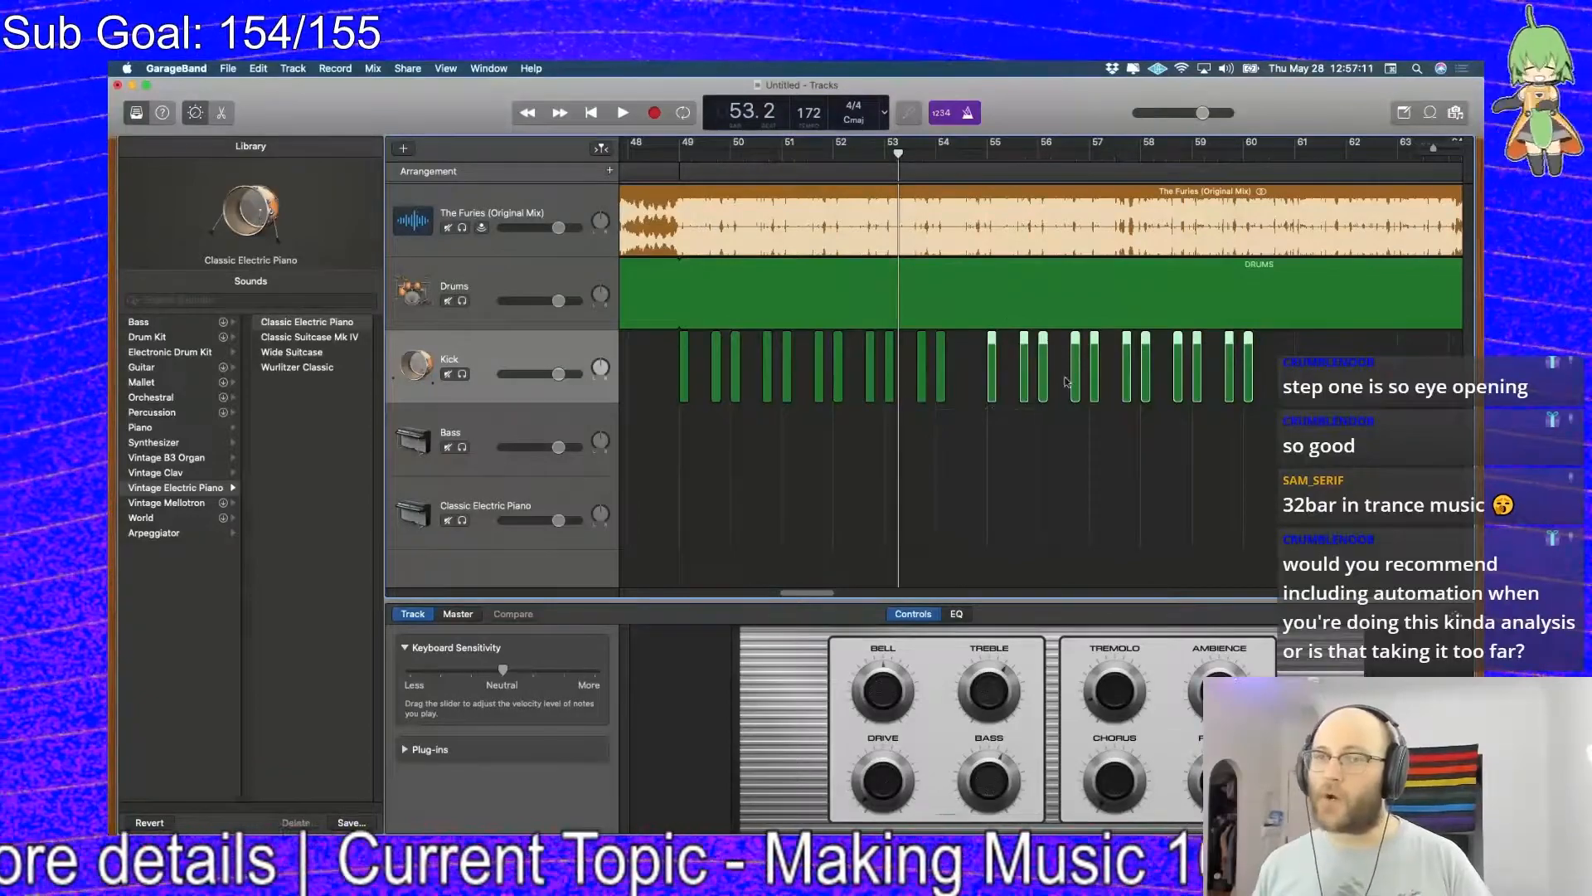
Delete the second Kick regions in bars 56, 58 and 59 and the one at bar 60, and select the remaining ones from bar 49
{"action": "left_click", "coordinate": [1066, 404]}
{"action": "left_click", "coordinate": [1076, 386]}
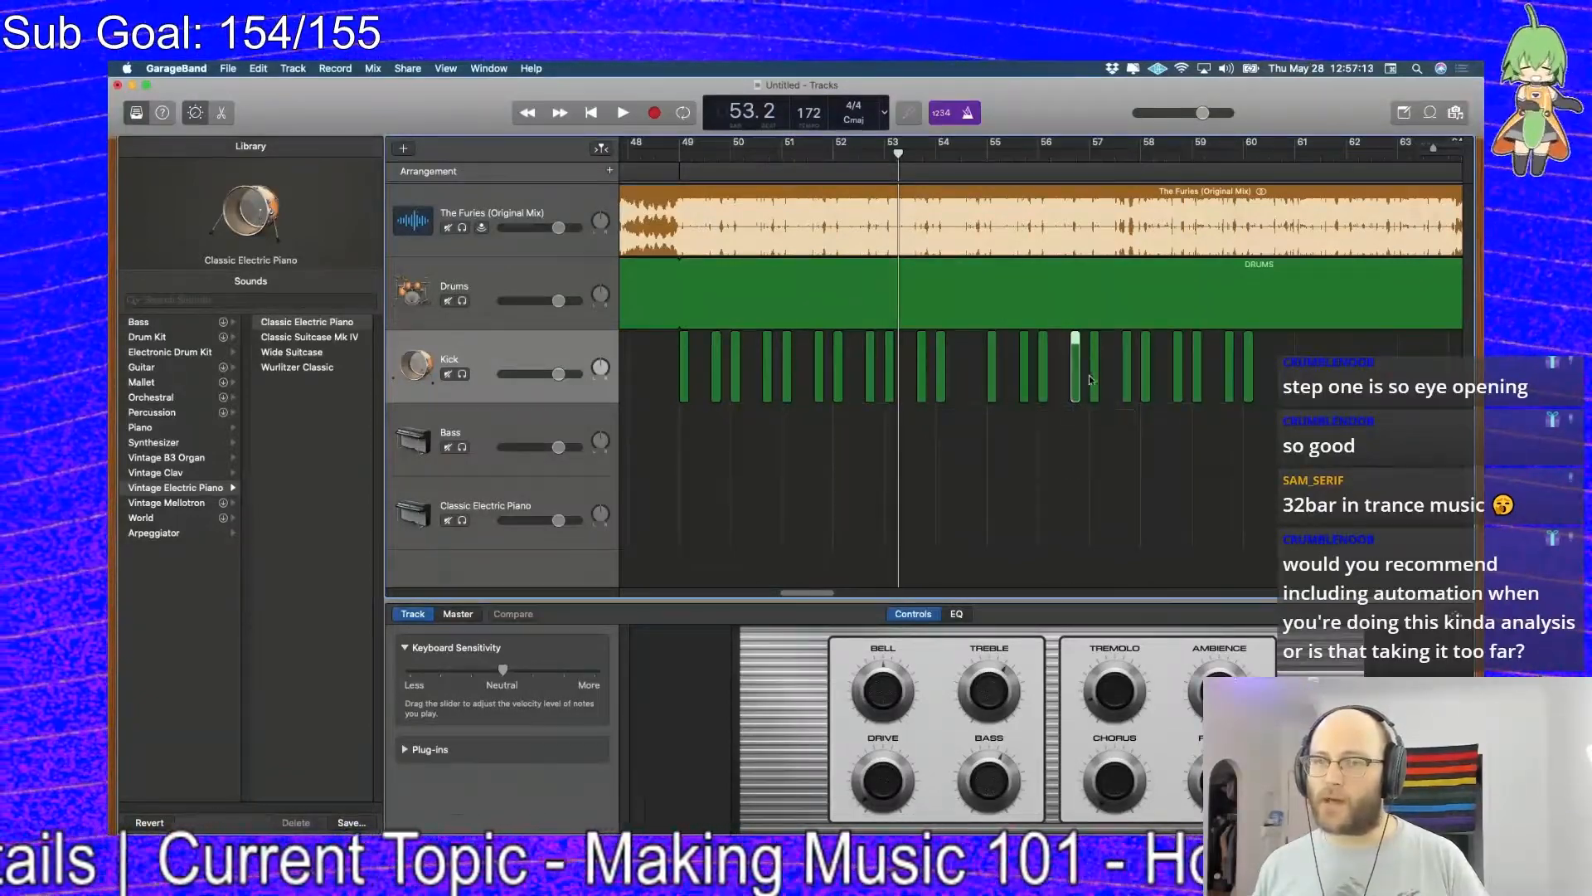
{"action": "key", "text": "Delete"}
{"action": "left_click", "coordinate": [1179, 372]}
{"action": "key", "text": "Delete"}
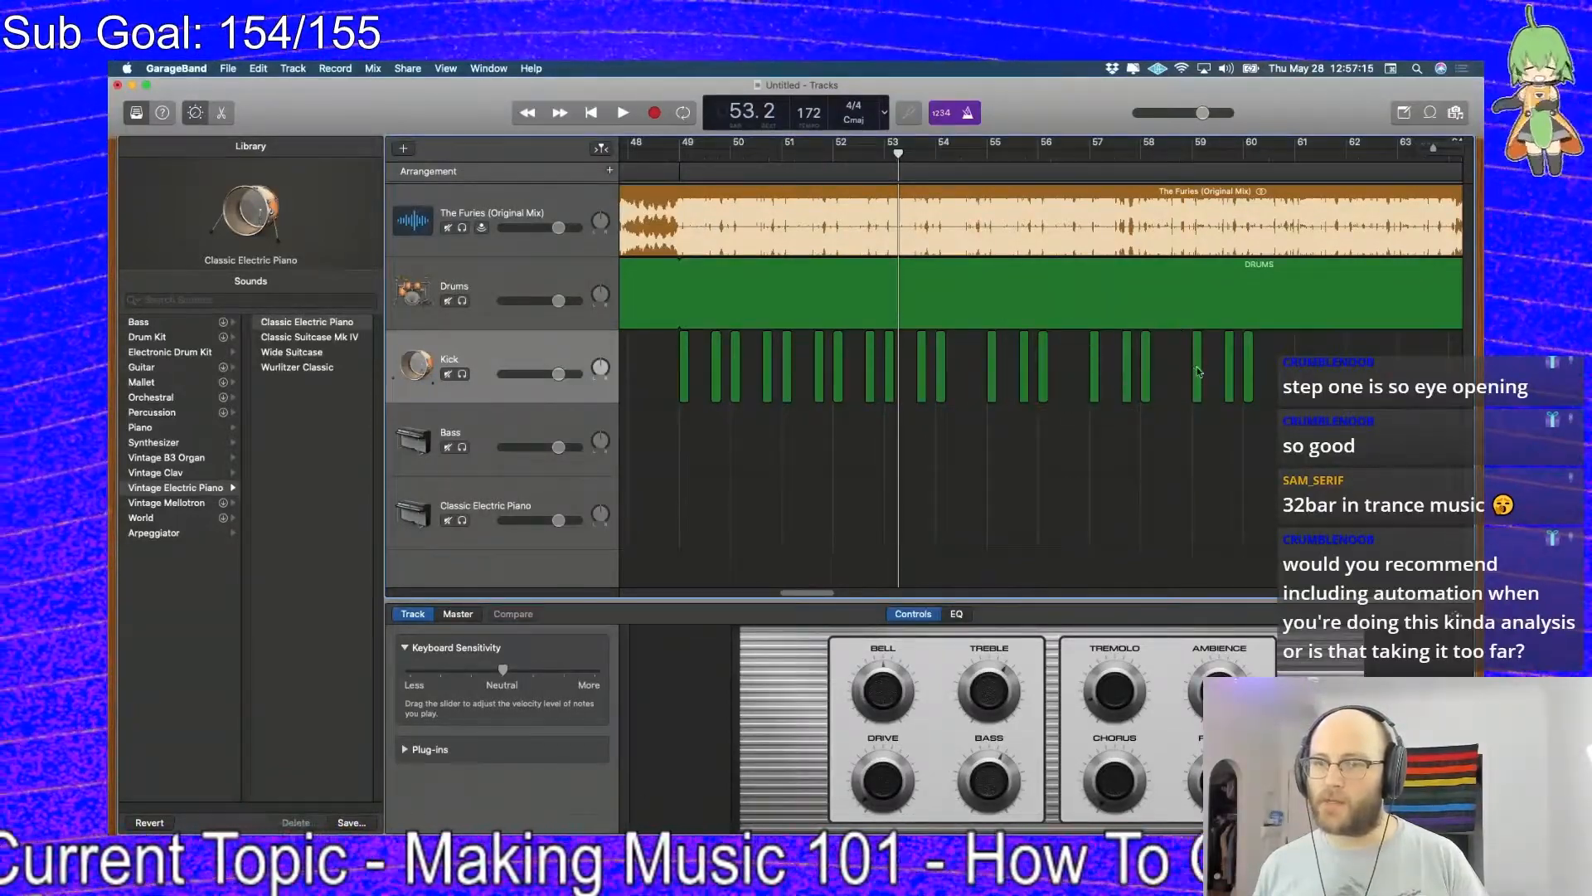
{"action": "left_click_drag", "start_coordinate": [1216, 363], "coordinate": [643, 369]}
{"action": "key", "text": "Delete"}
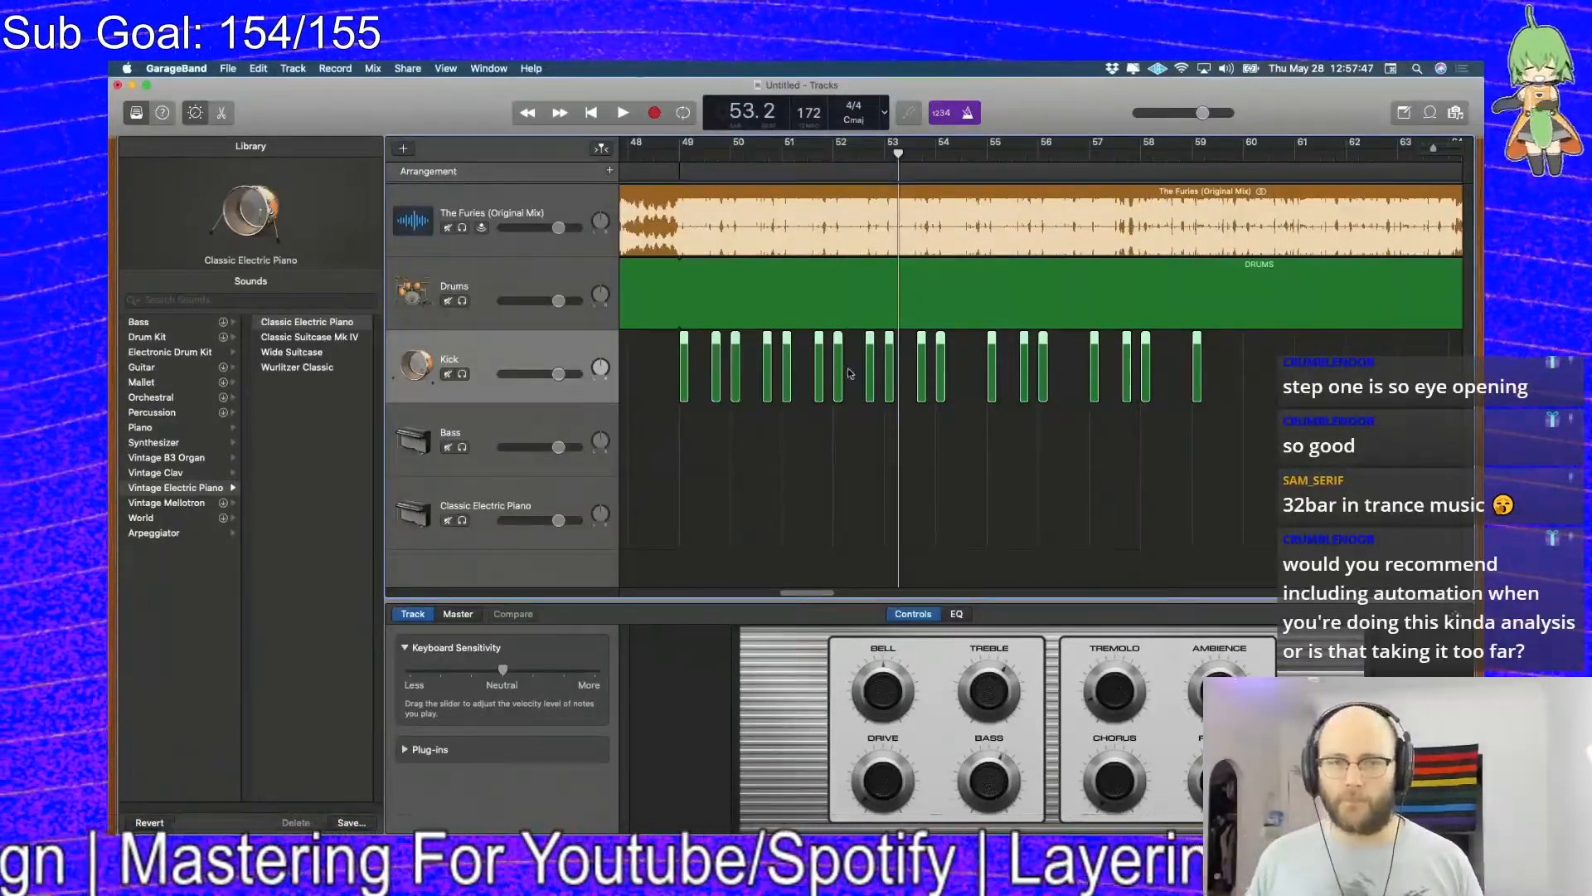
Examine where the Kick regions starting at bar 49 sit within the arrangement of the whole song
{"action": "key", "text": "super+Tab"}
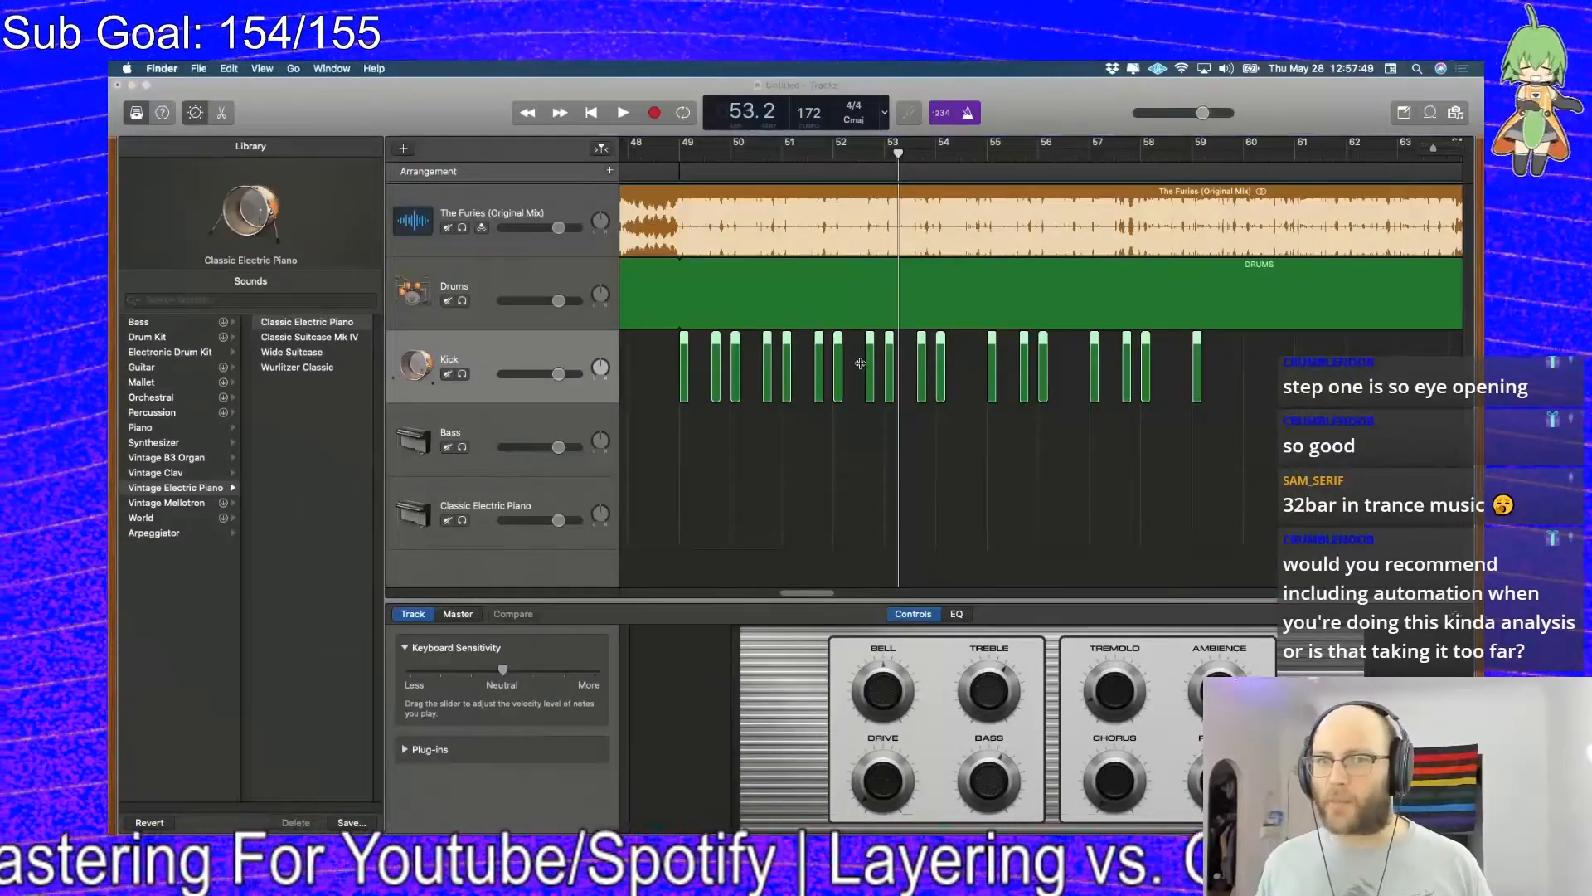
{"action": "scroll", "coordinate": [861, 363], "scroll_direction": "right", "scroll_amount": 2}
{"action": "key", "text": "super+Left"}
{"action": "key", "text": "super+Left"}
{"action": "key", "text": "super+Left"}
{"action": "key", "text": "super+Left"}
{"action": "key", "text": "super+Left"}
{"action": "key", "text": "super+Left"}
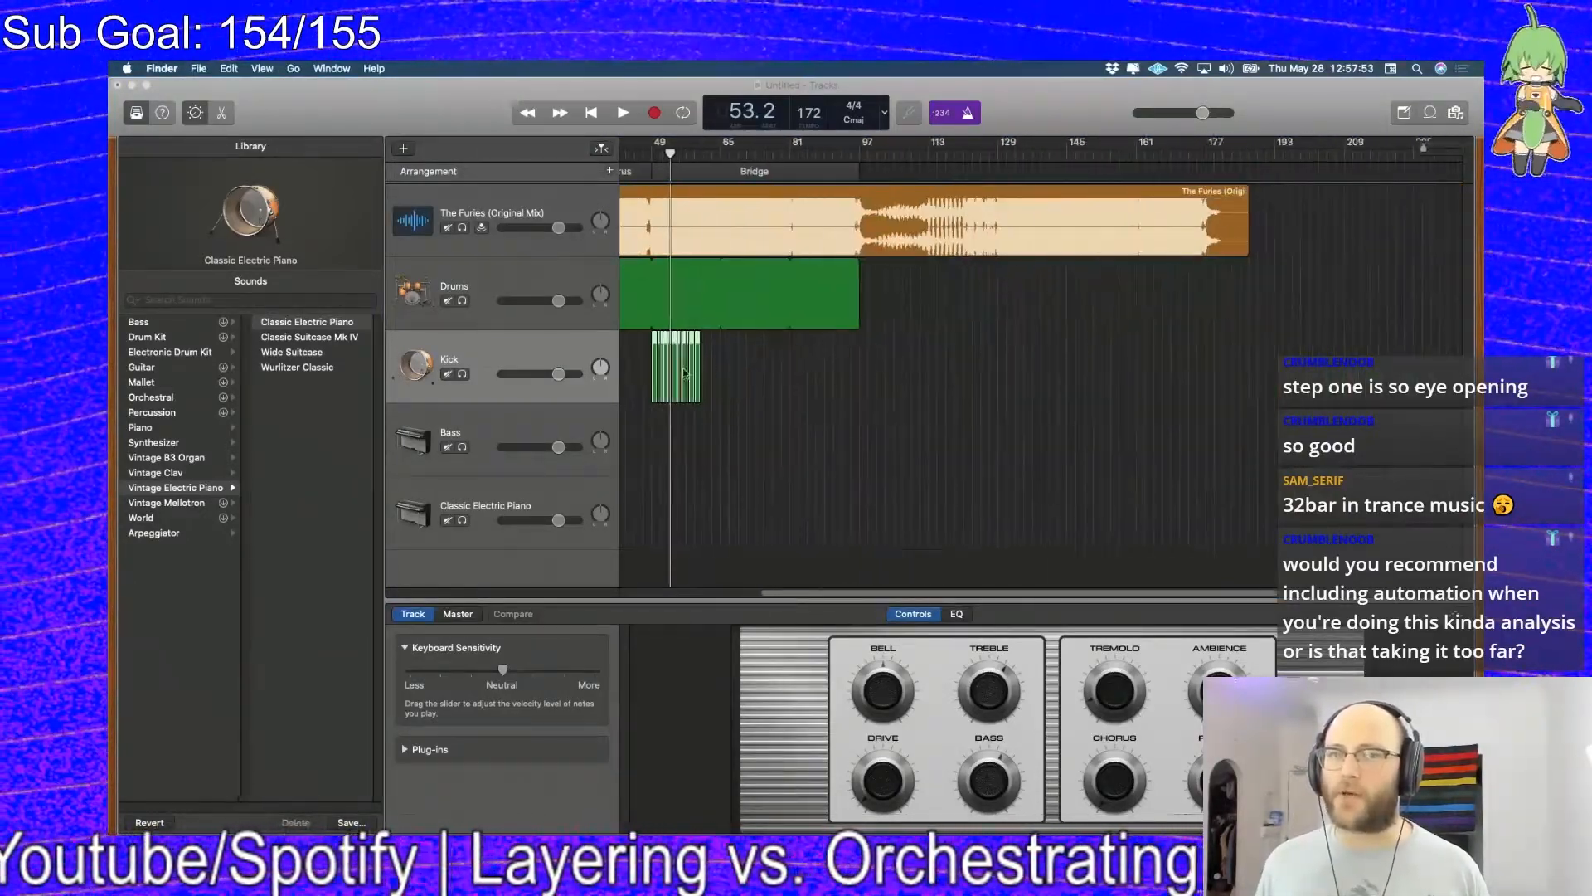
{"action": "left_click", "coordinate": [599, 375]}
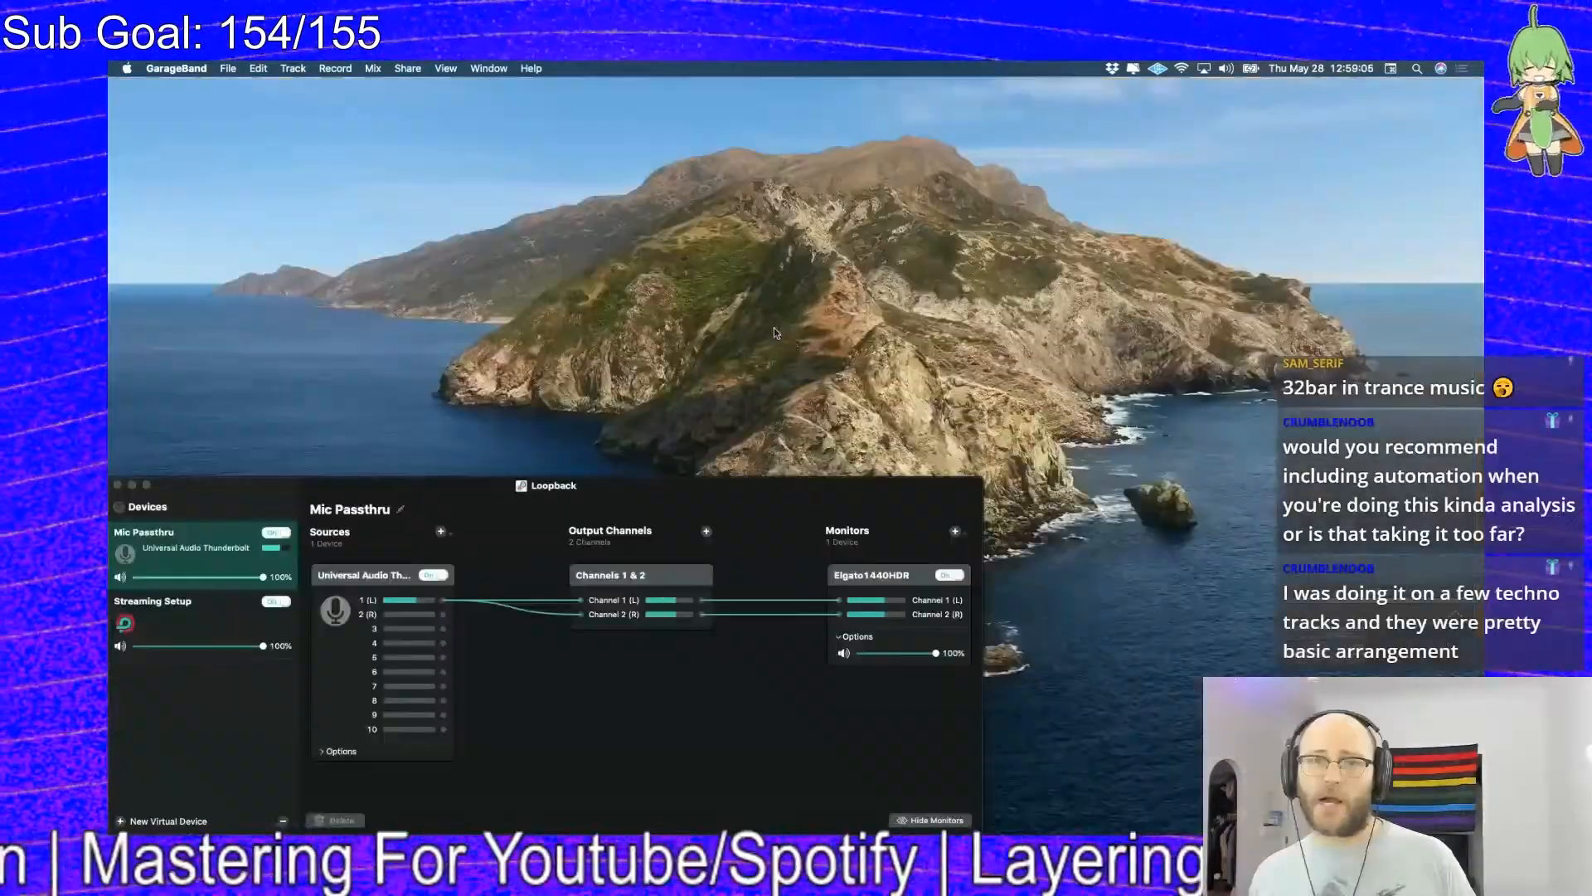
Close the Loopback audio routing window so only the desktop remains
{"action": "left_click", "coordinate": [792, 340]}
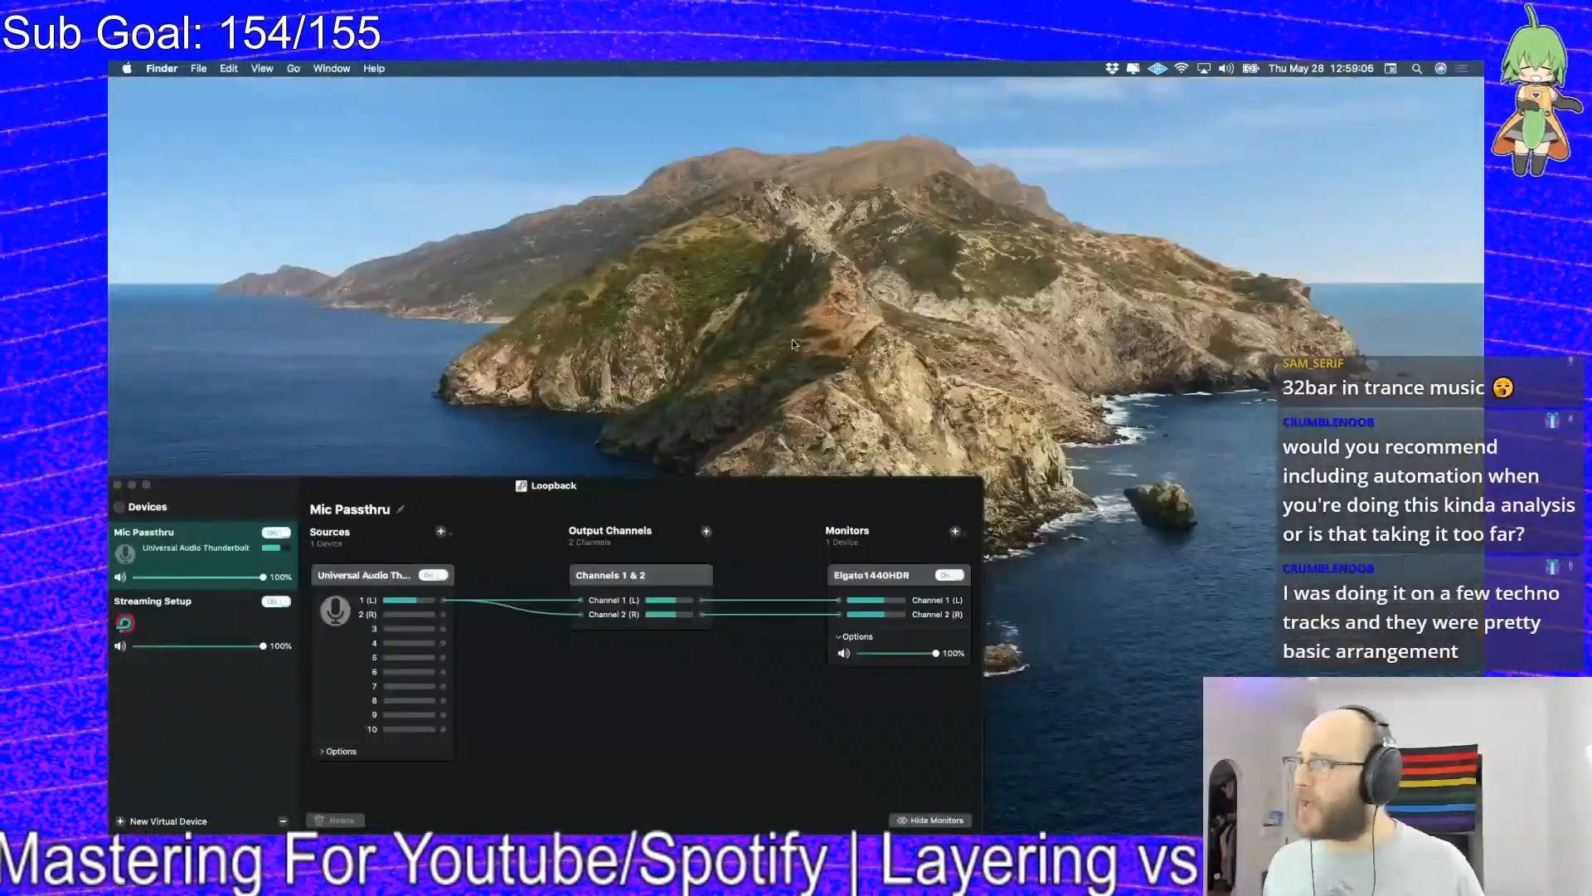
{"action": "left_click", "coordinate": [118, 485]}
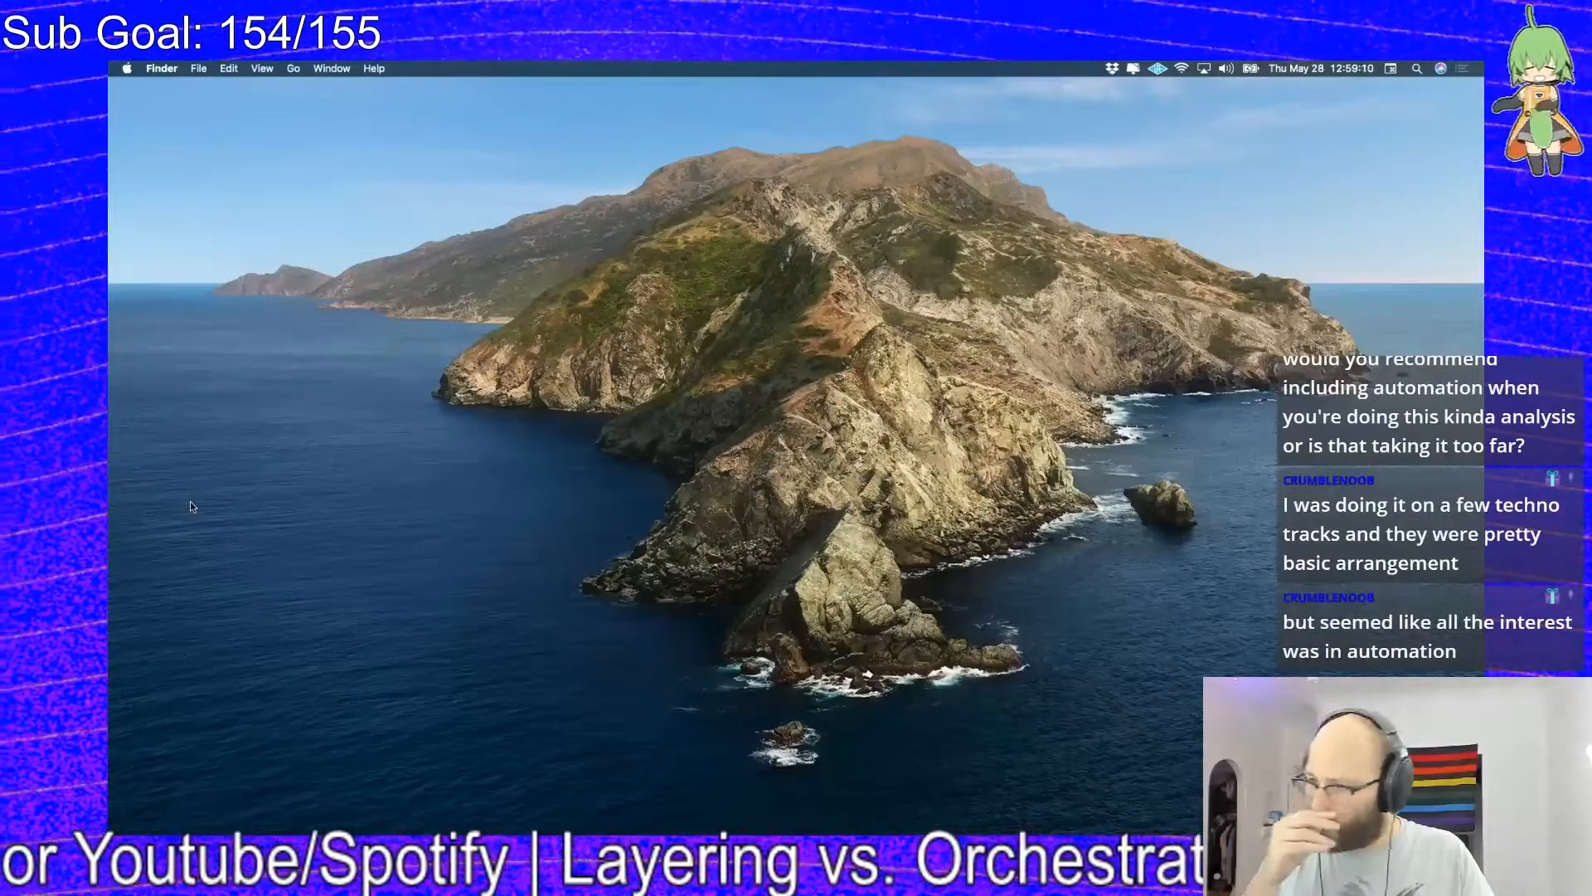